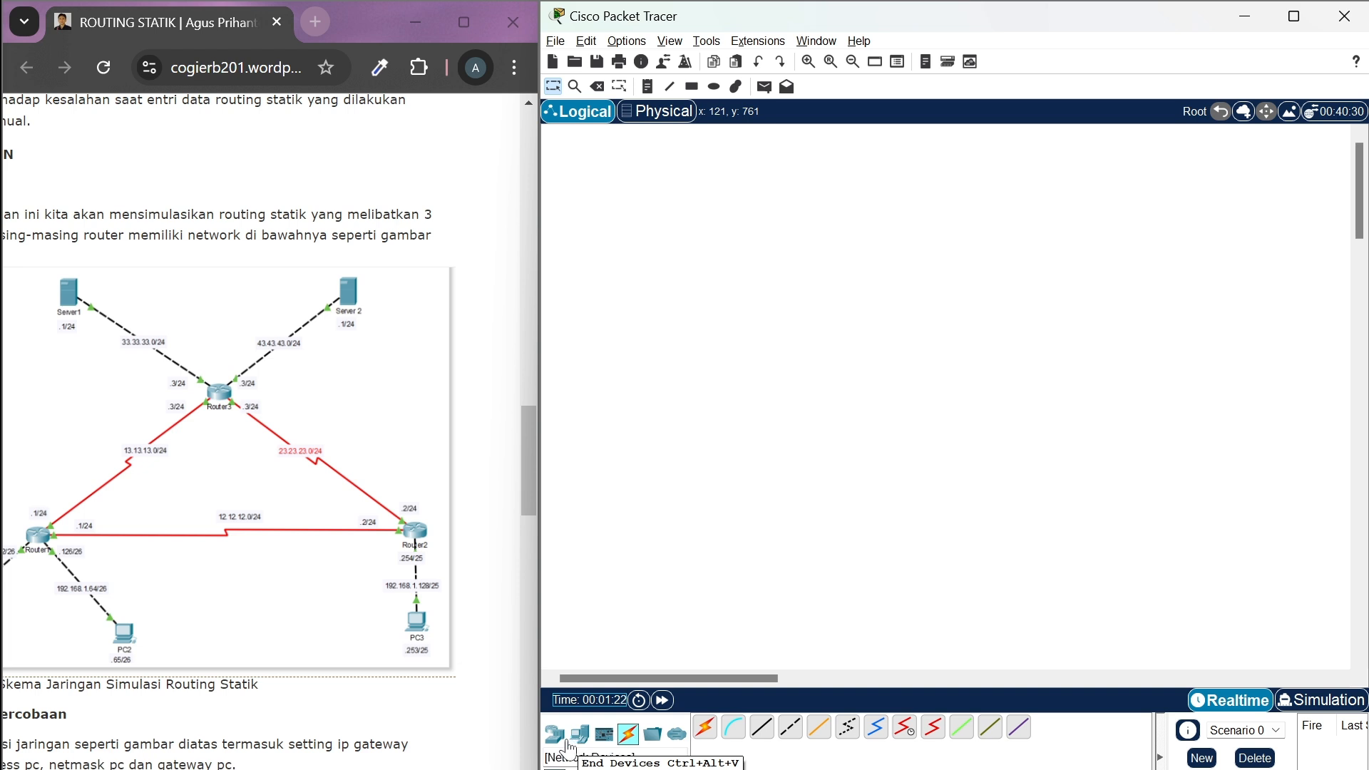
Place three PCs along the lower part of the workspace: PC0 and PC1 on the left side, PC2 on the right side
{"action": "left_click", "coordinate": [548, 740]}
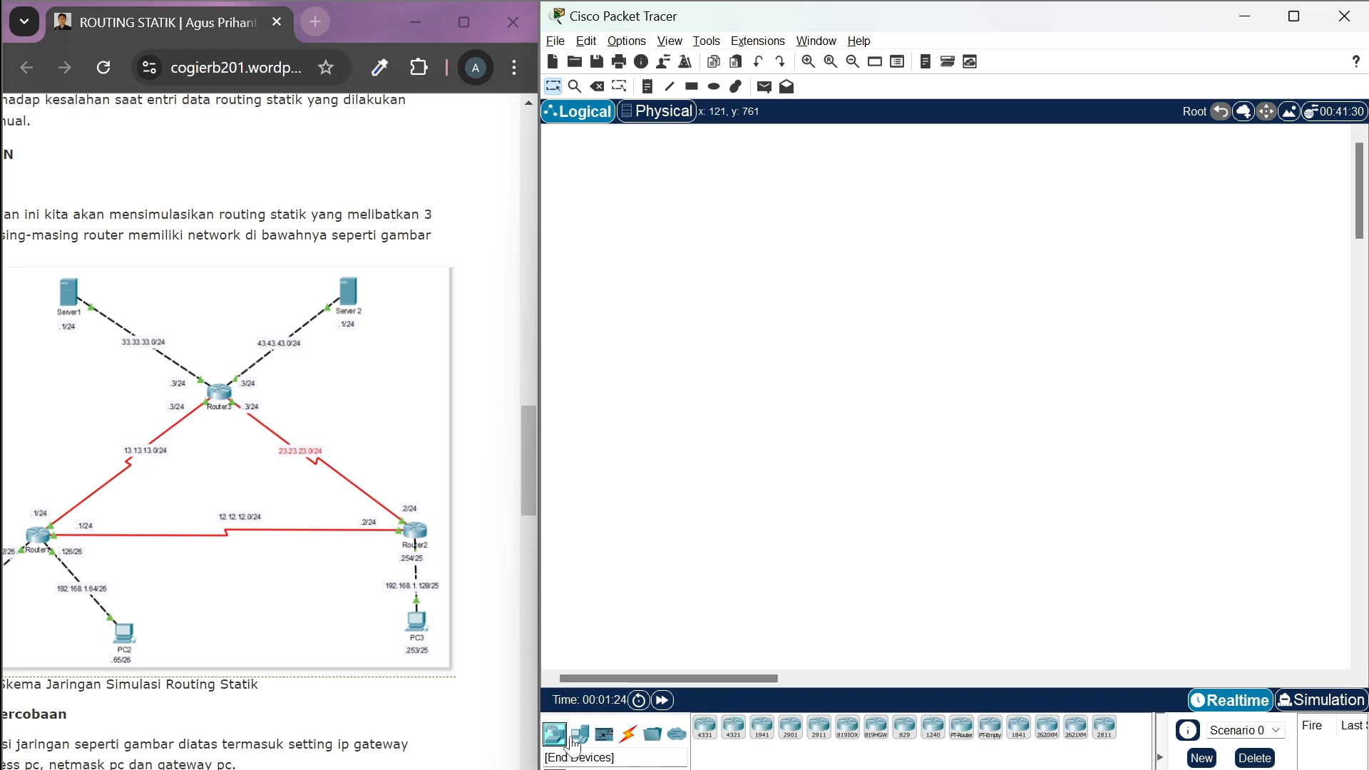
{"action": "left_click", "coordinate": [580, 733]}
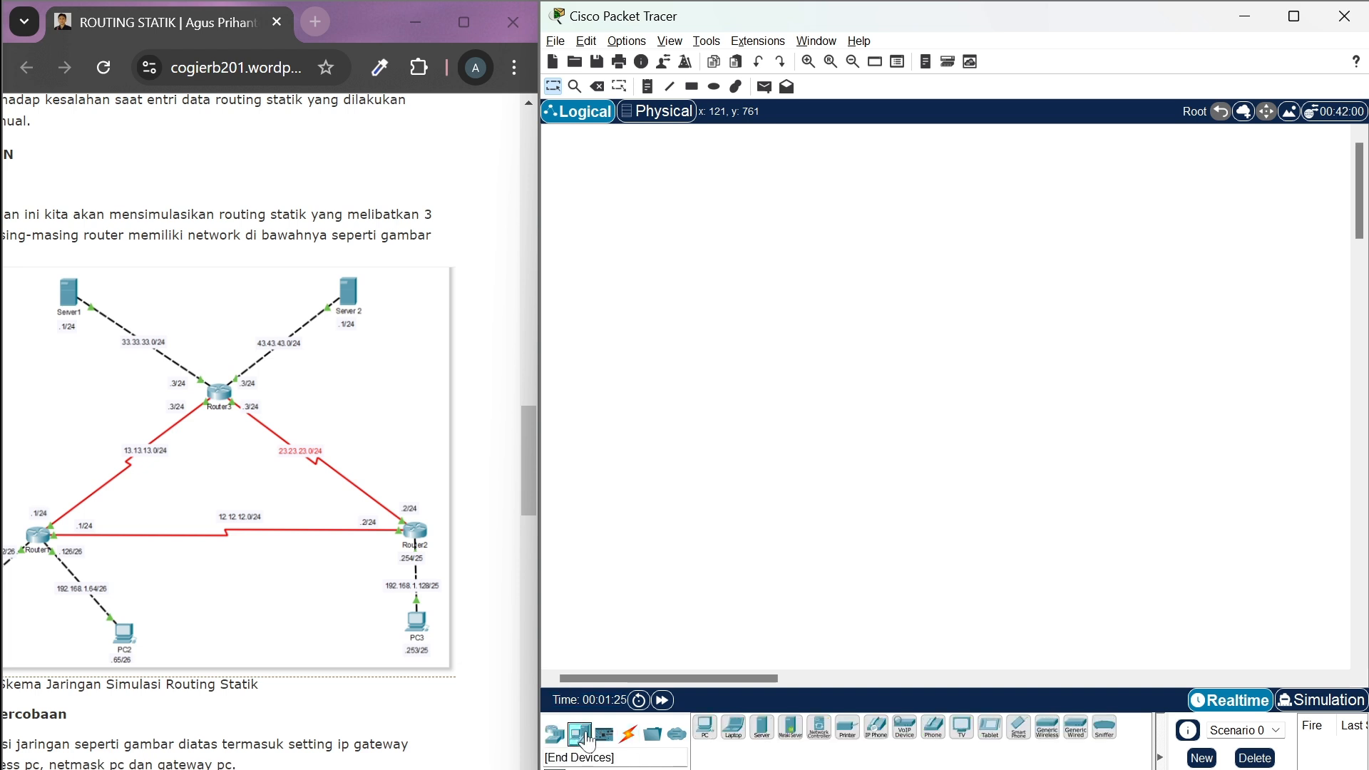
{"action": "left_click", "coordinate": [705, 726]}
{"action": "left_click", "coordinate": [643, 499]}
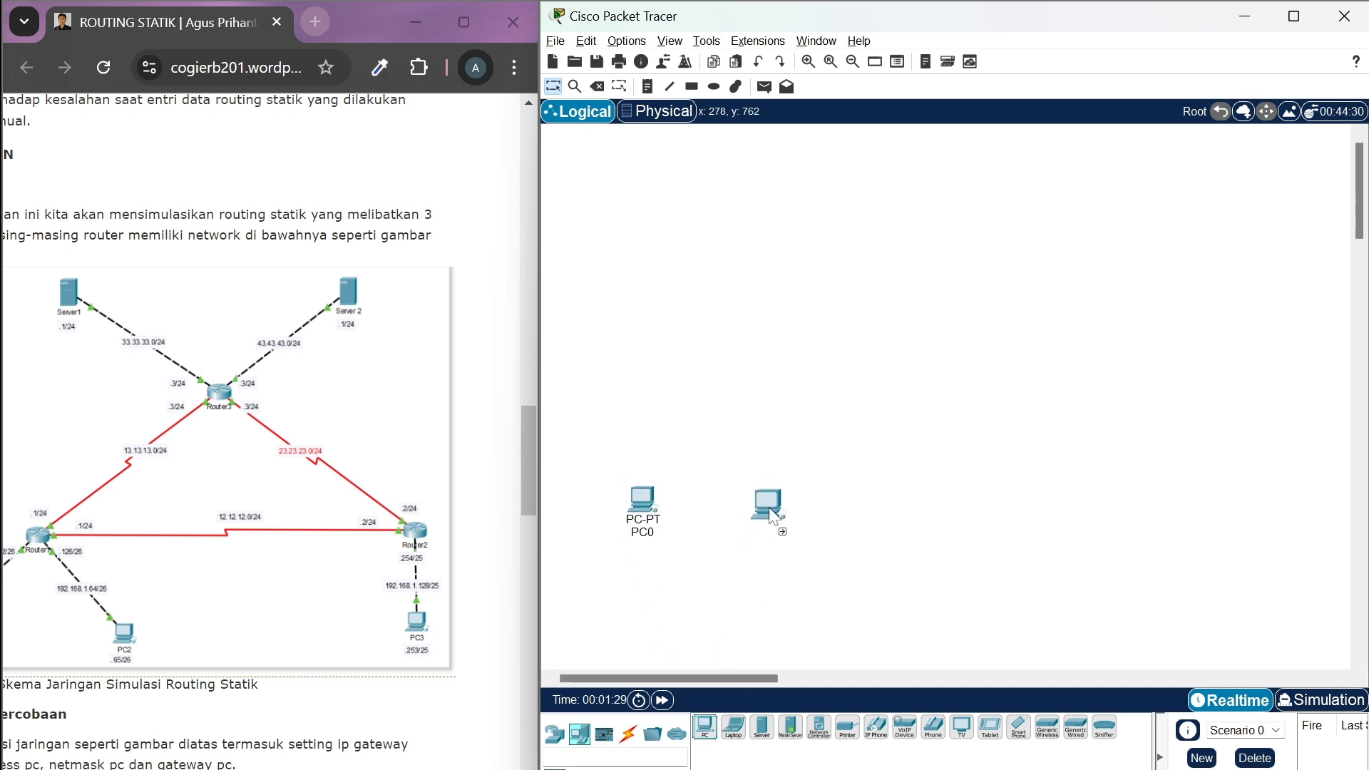
{"action": "left_click", "coordinate": [793, 511]}
{"action": "left_click_drag", "start_coordinate": [706, 726], "coordinate": [1129, 532]}
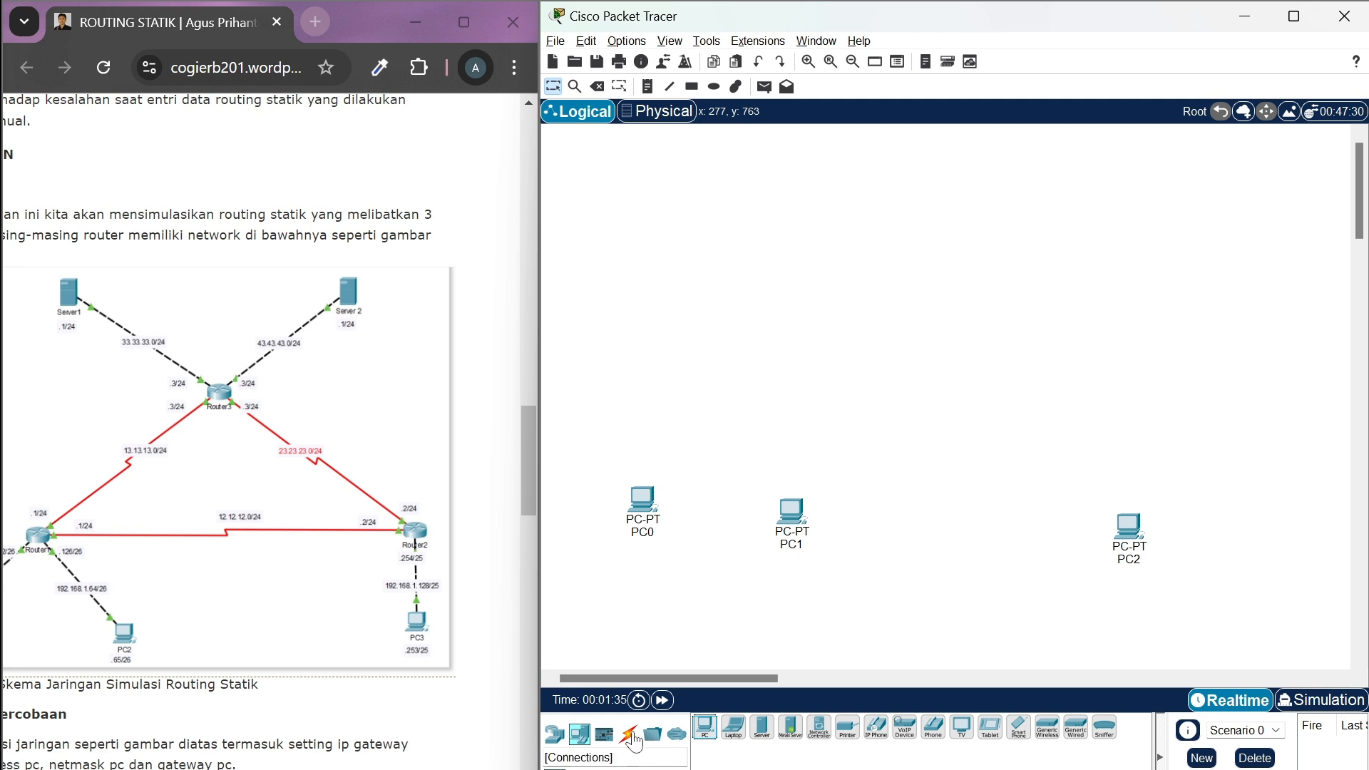
Place three PT-Router devices: one above PC0 and PC1, one above PC2, and one higher up between them
{"action": "left_click", "coordinate": [553, 739]}
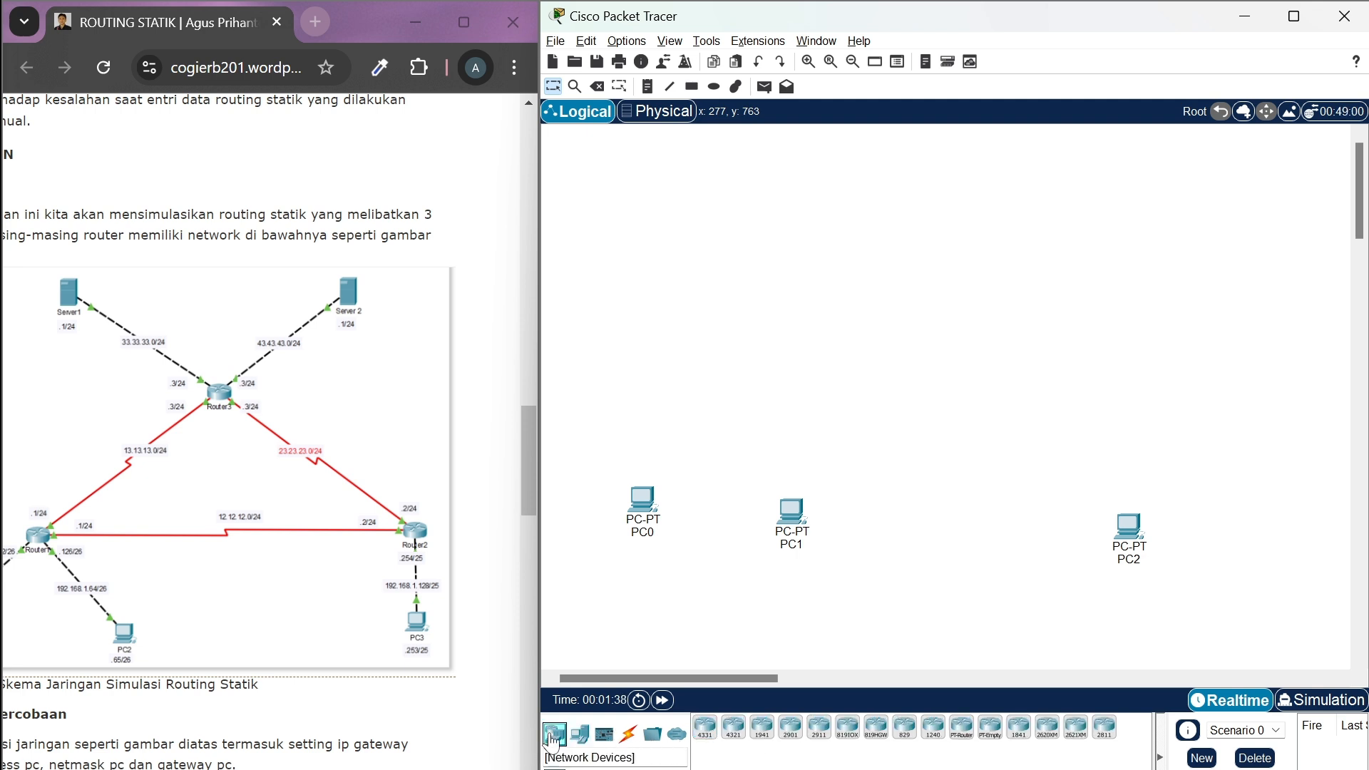
{"action": "left_click", "coordinate": [960, 730]}
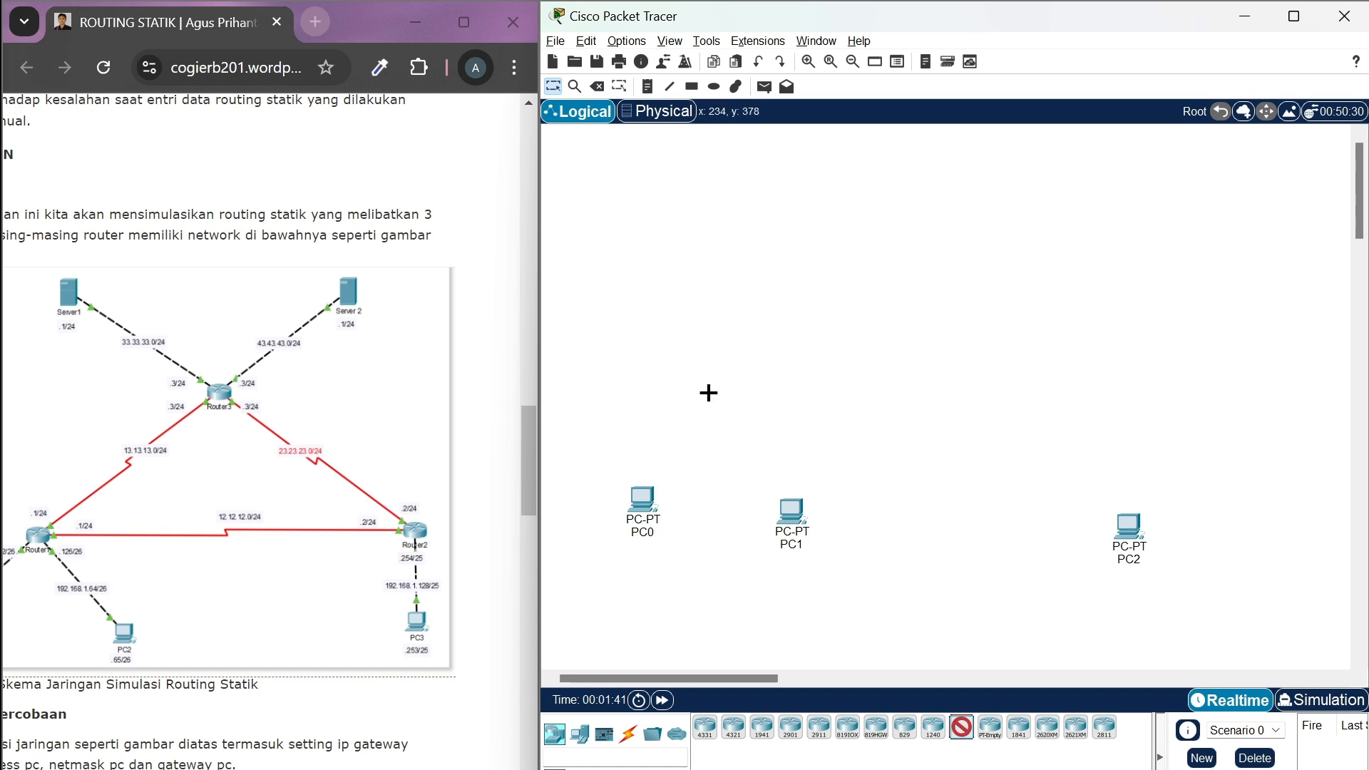
{"action": "left_click", "coordinate": [708, 393]}
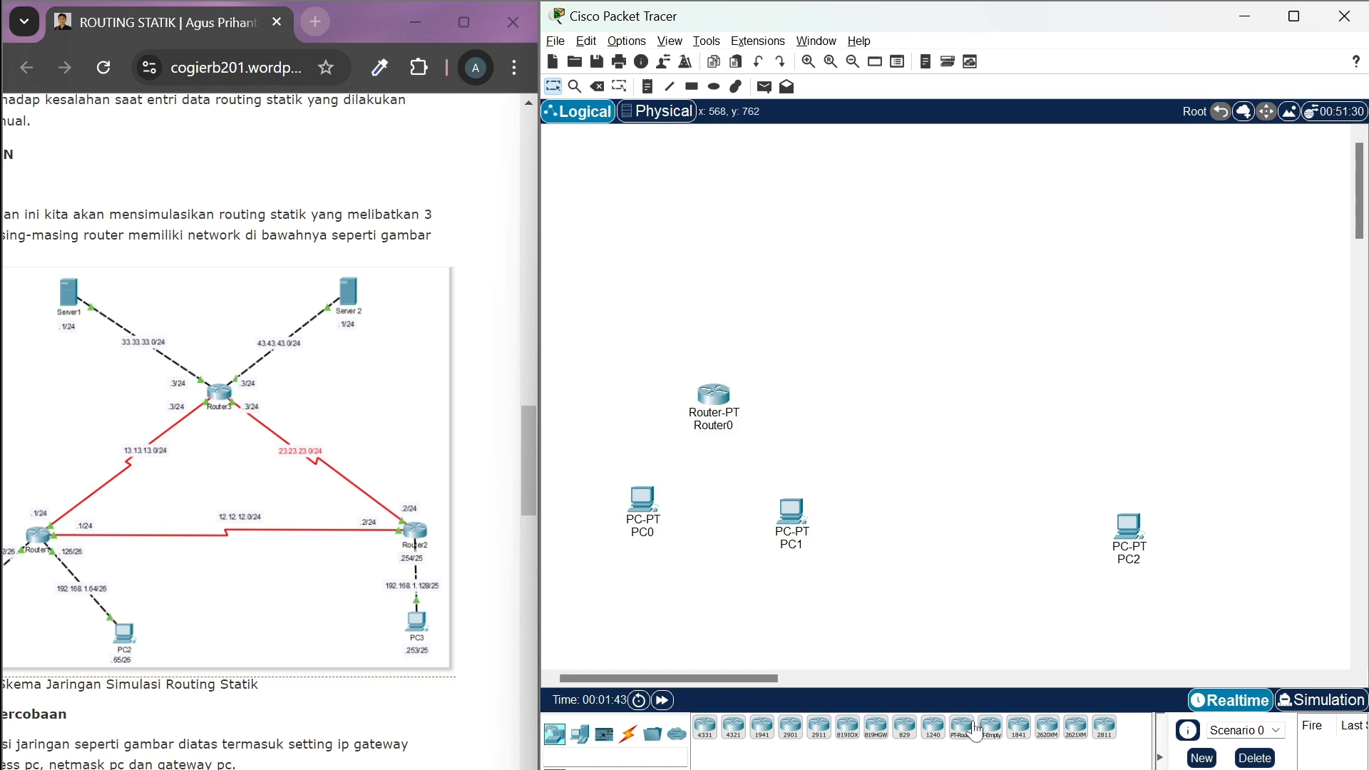
{"action": "left_click_drag", "start_coordinate": [975, 731], "coordinate": [1134, 421]}
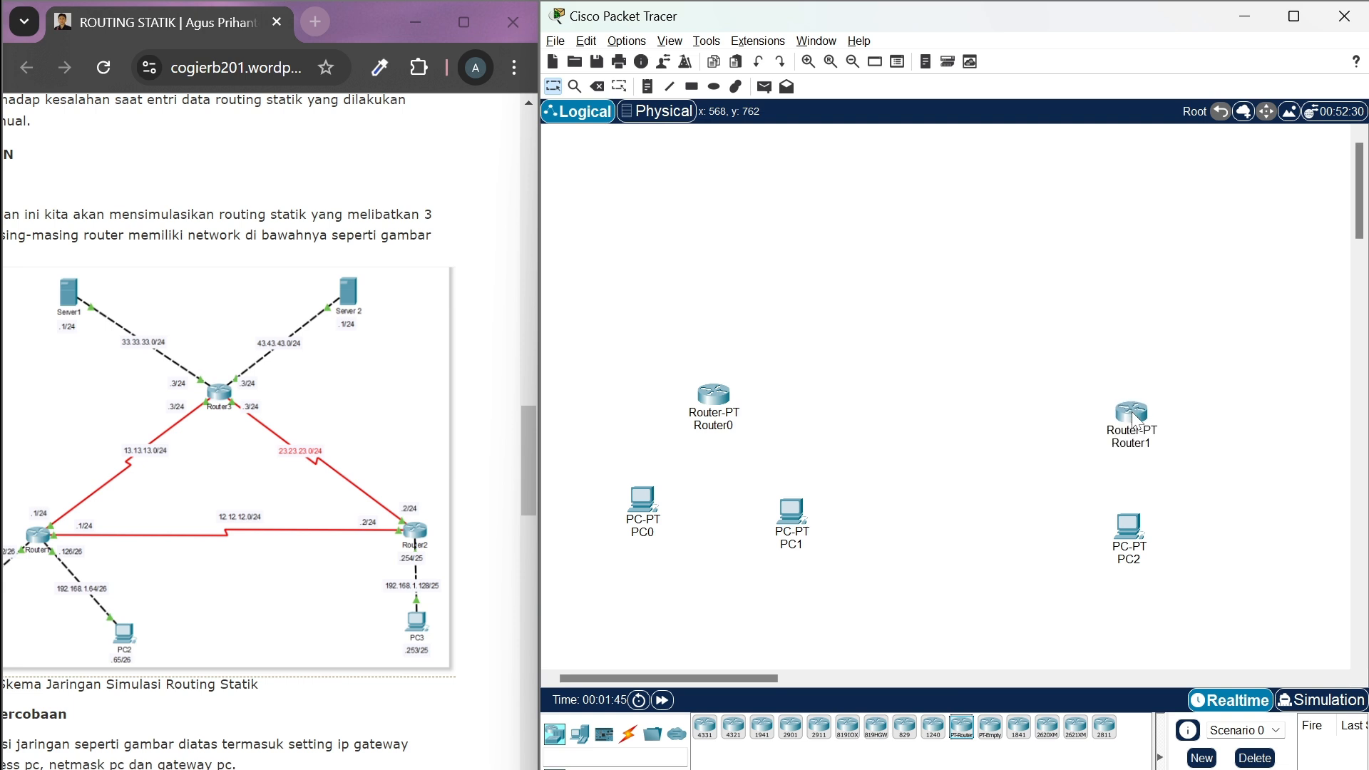
{"action": "left_click_drag", "start_coordinate": [914, 439], "coordinate": [937, 293]}
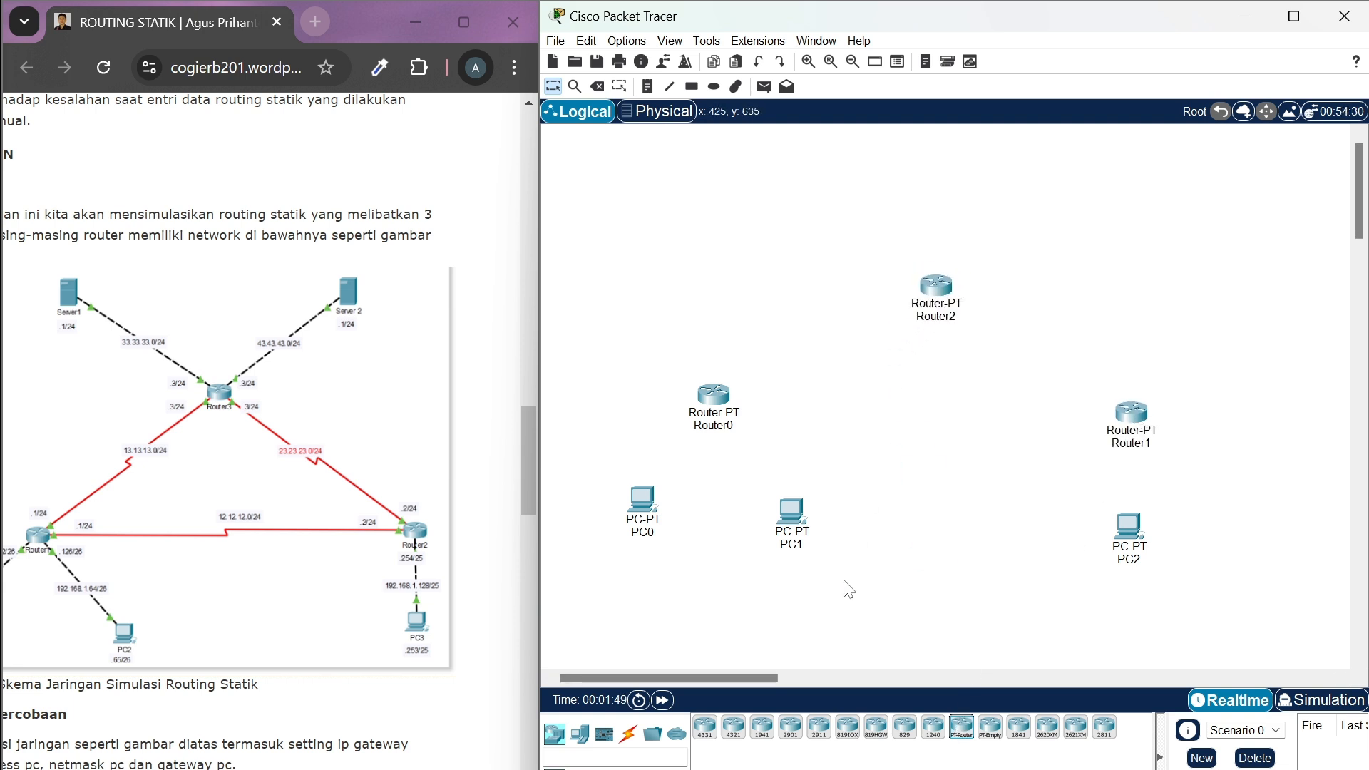
Place two servers above Router2, one on each side, and move Server0 slightly closer to the router
{"action": "left_click", "coordinate": [576, 736]}
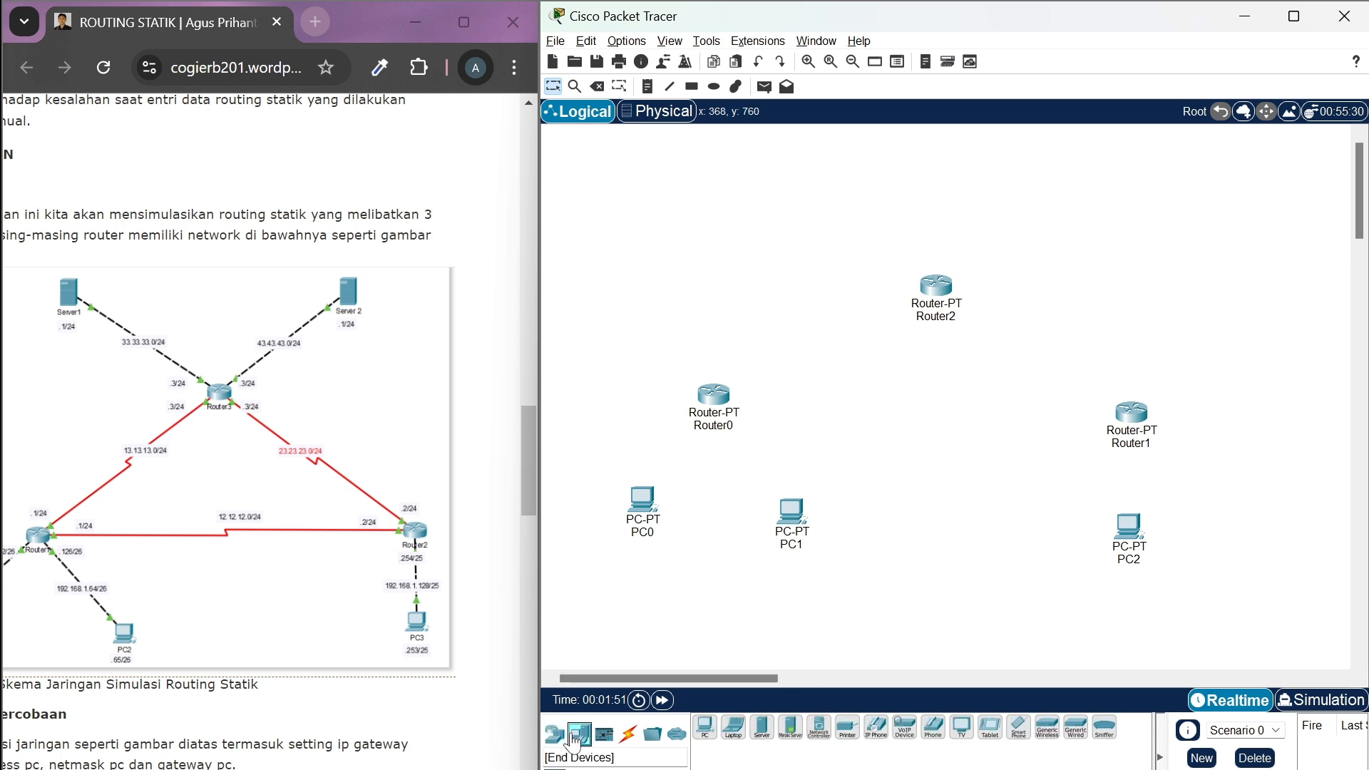
{"action": "left_click_drag", "start_coordinate": [776, 732], "coordinate": [720, 142]}
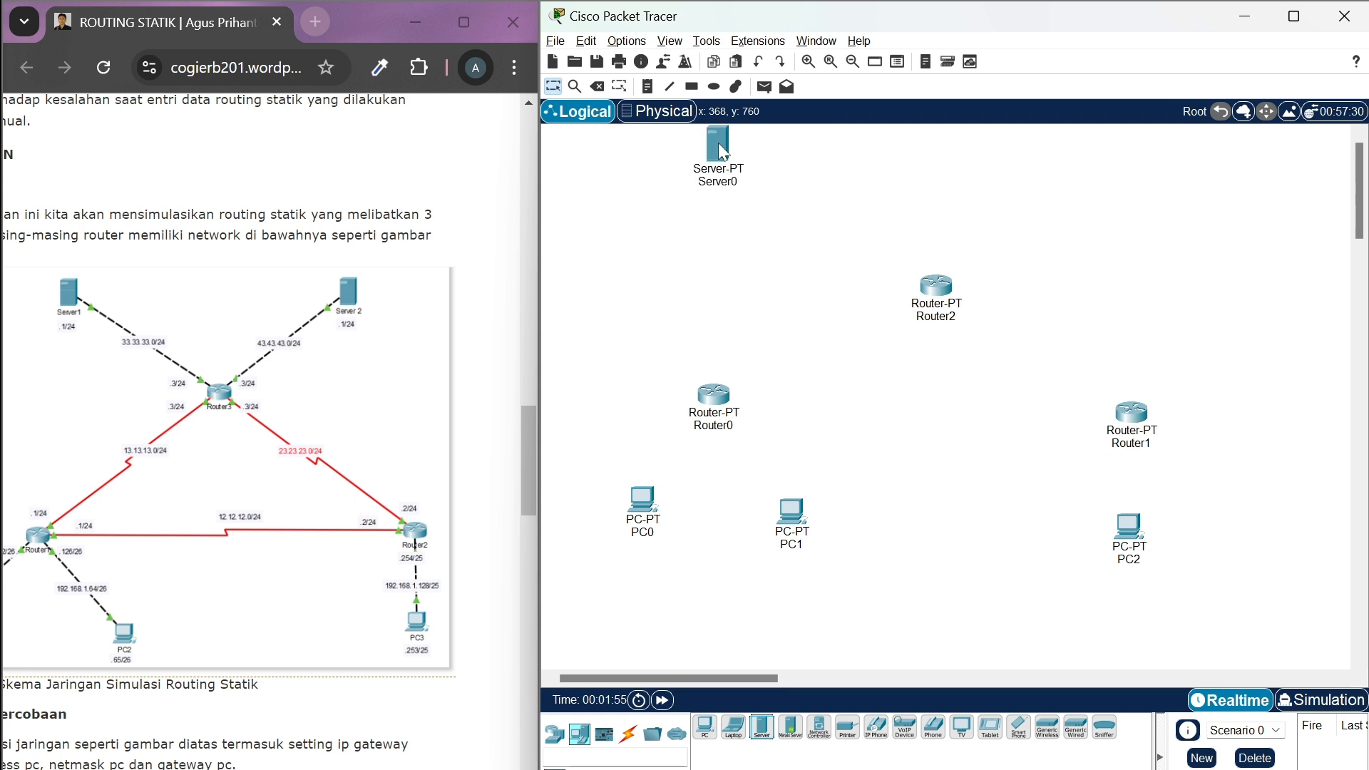
{"action": "left_click_drag", "start_coordinate": [763, 728], "coordinate": [1096, 144]}
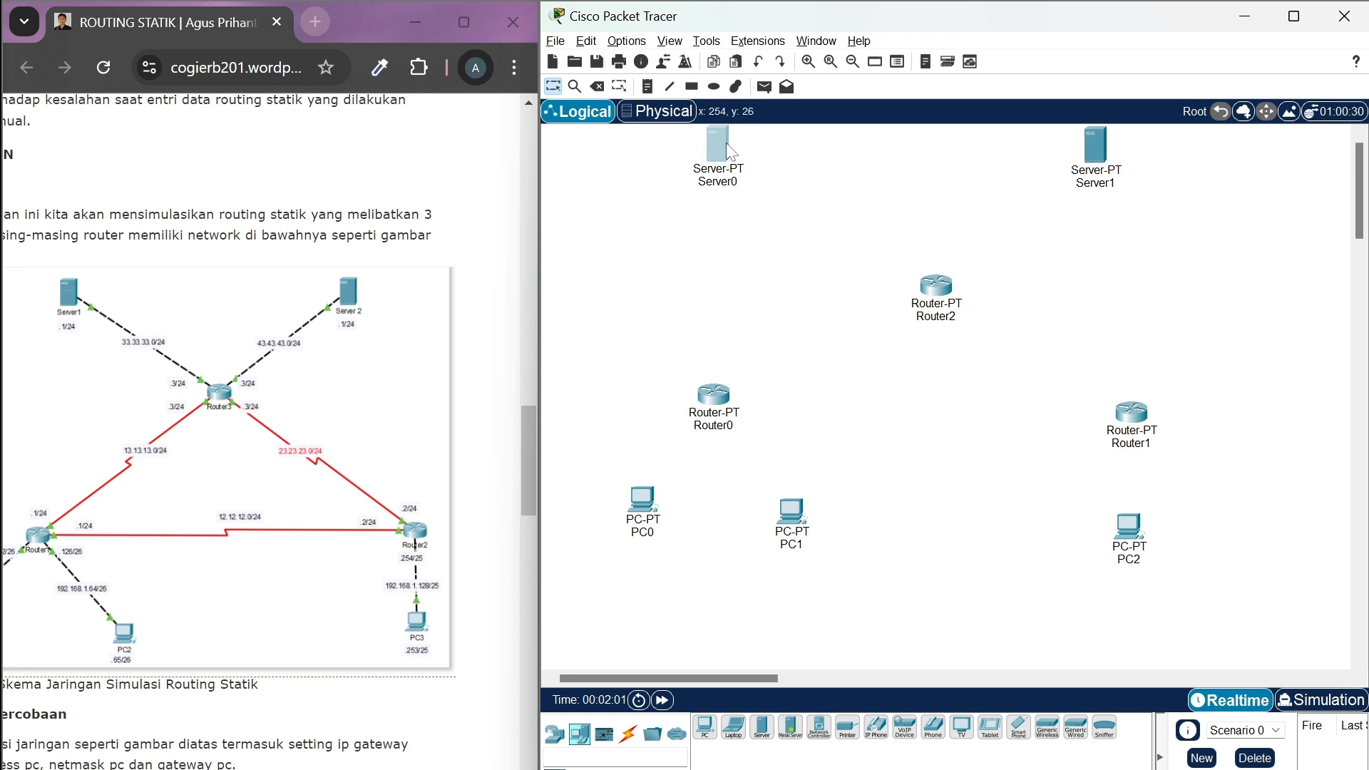
{"action": "left_click_drag", "start_coordinate": [726, 142], "coordinate": [781, 157]}
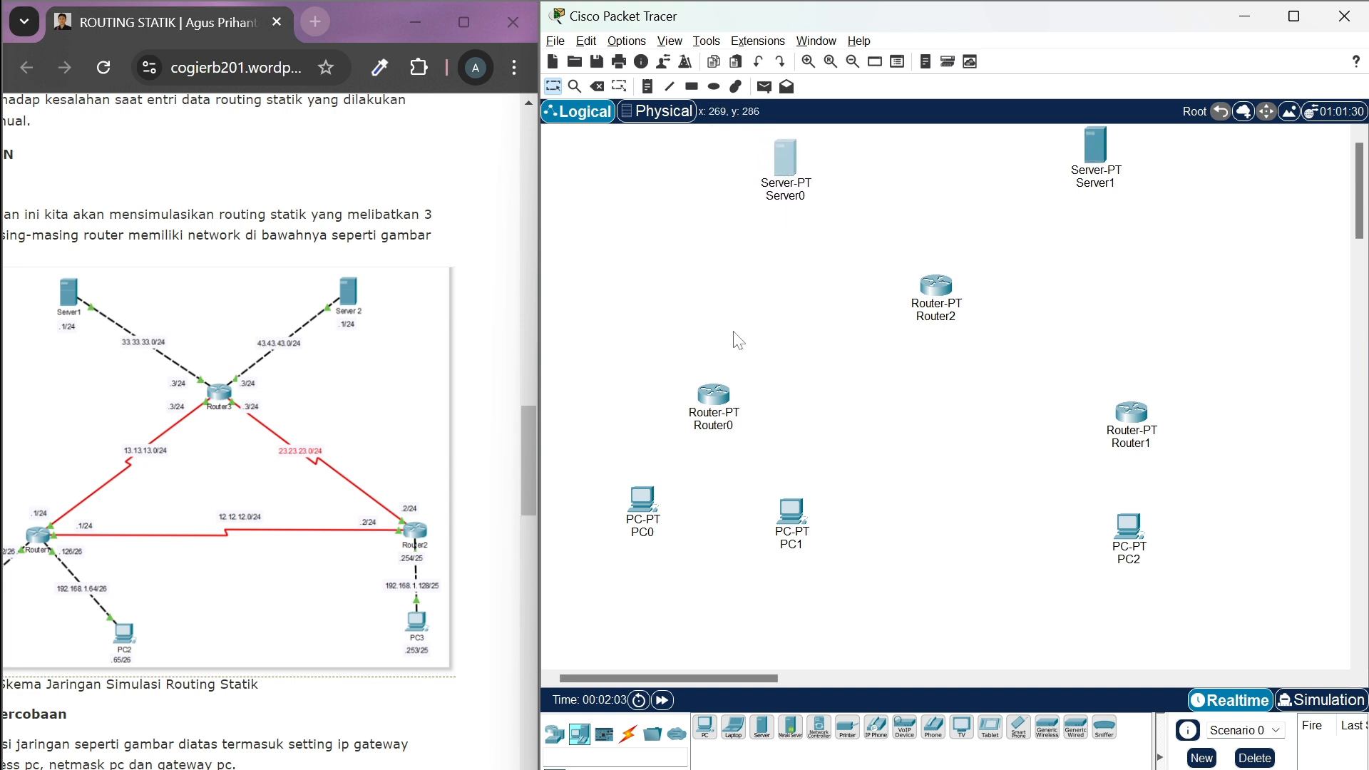
Connect Router0 to PC0 and to PC1 using the automatic connection type
{"action": "left_click", "coordinate": [633, 744]}
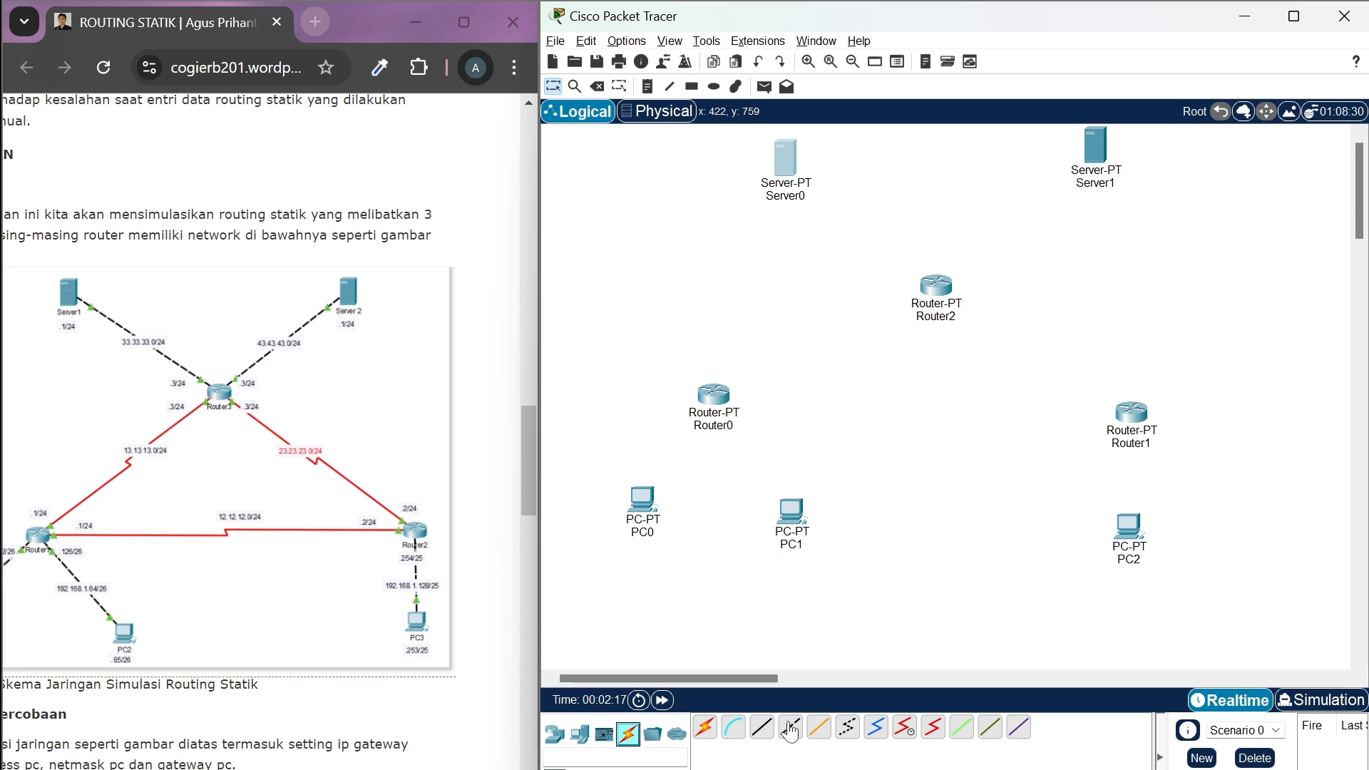
{"action": "left_click", "coordinate": [710, 729]}
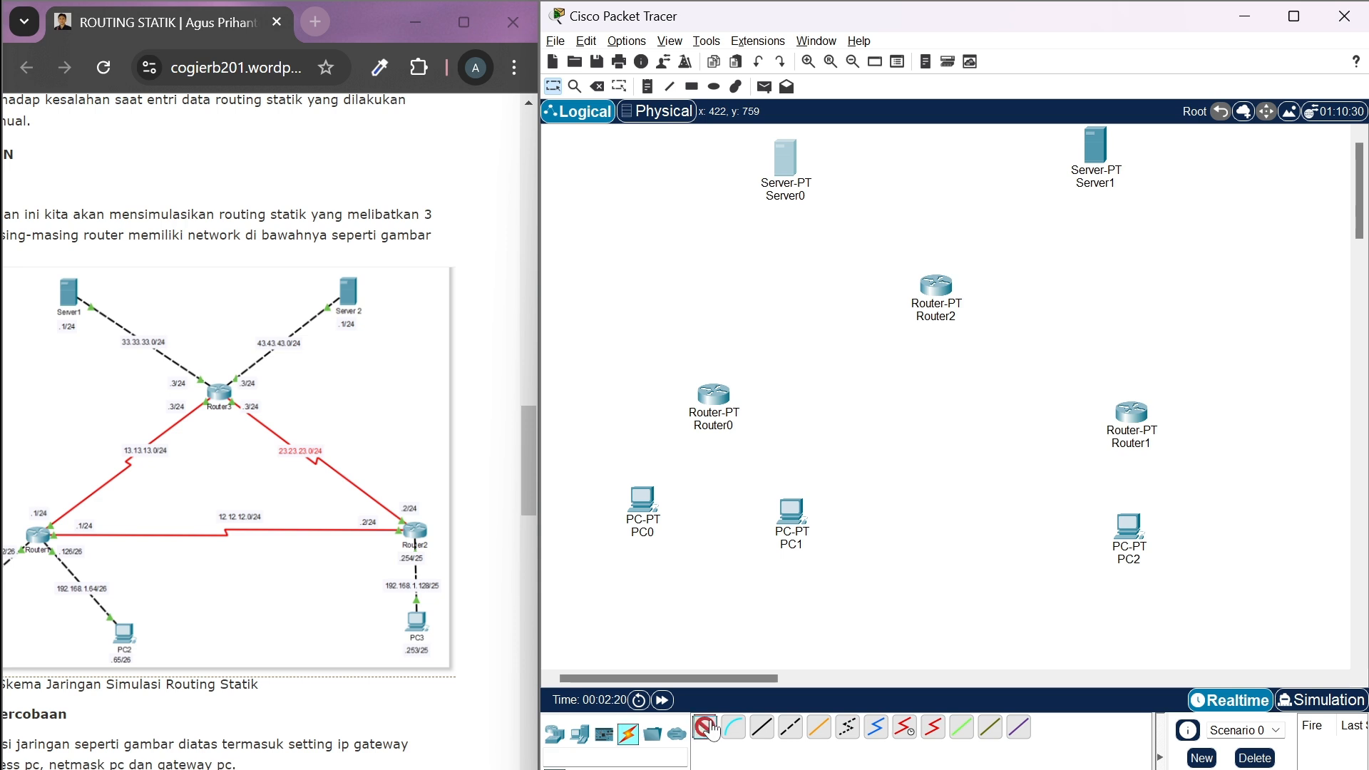
{"action": "left_click", "coordinate": [714, 396]}
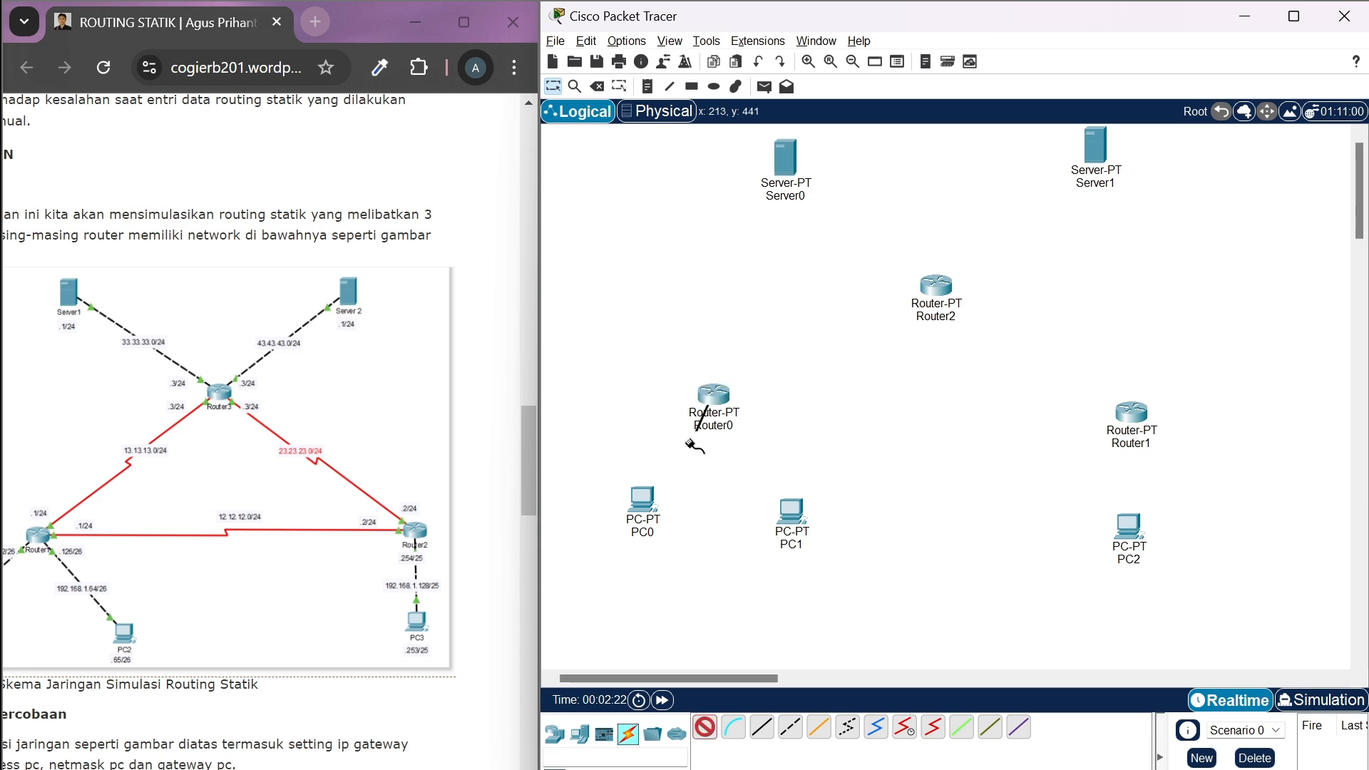
{"action": "left_click", "coordinate": [643, 499]}
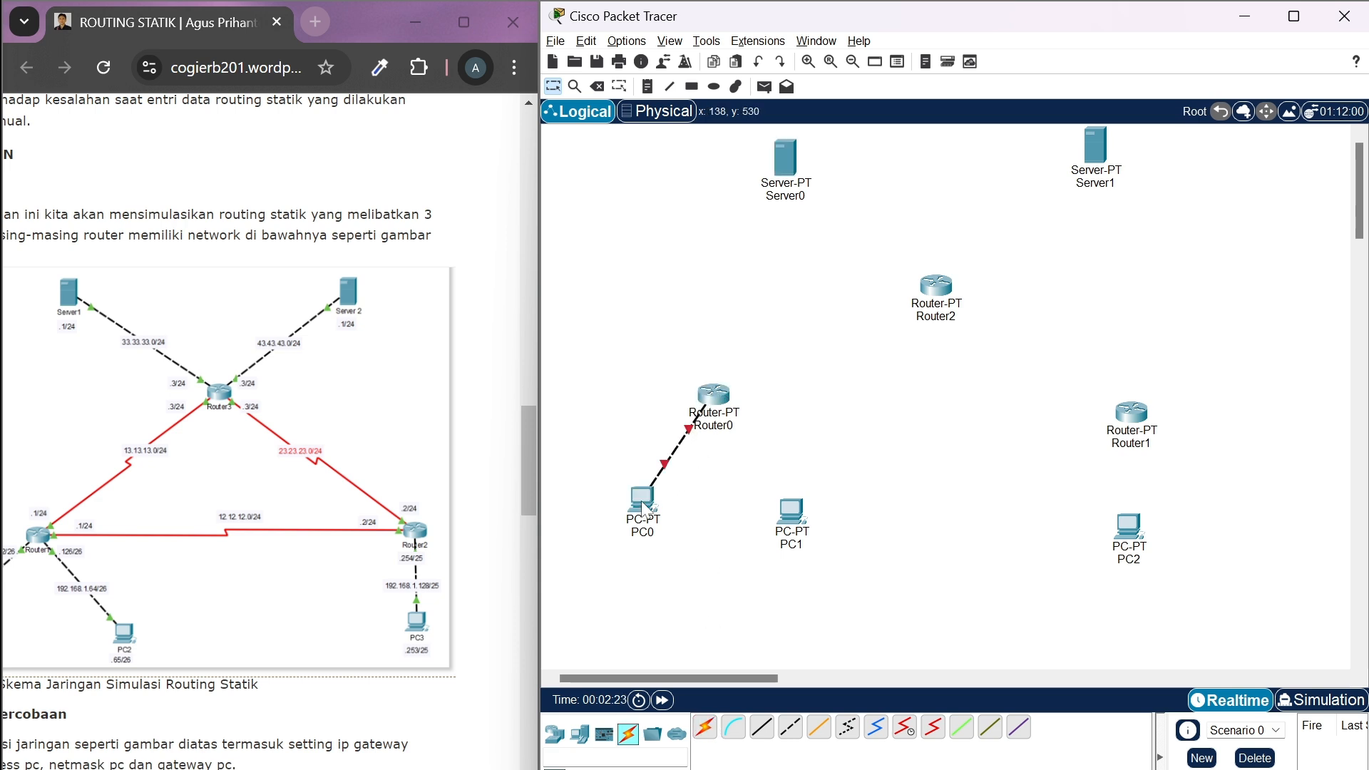
{"action": "left_click", "coordinate": [705, 728]}
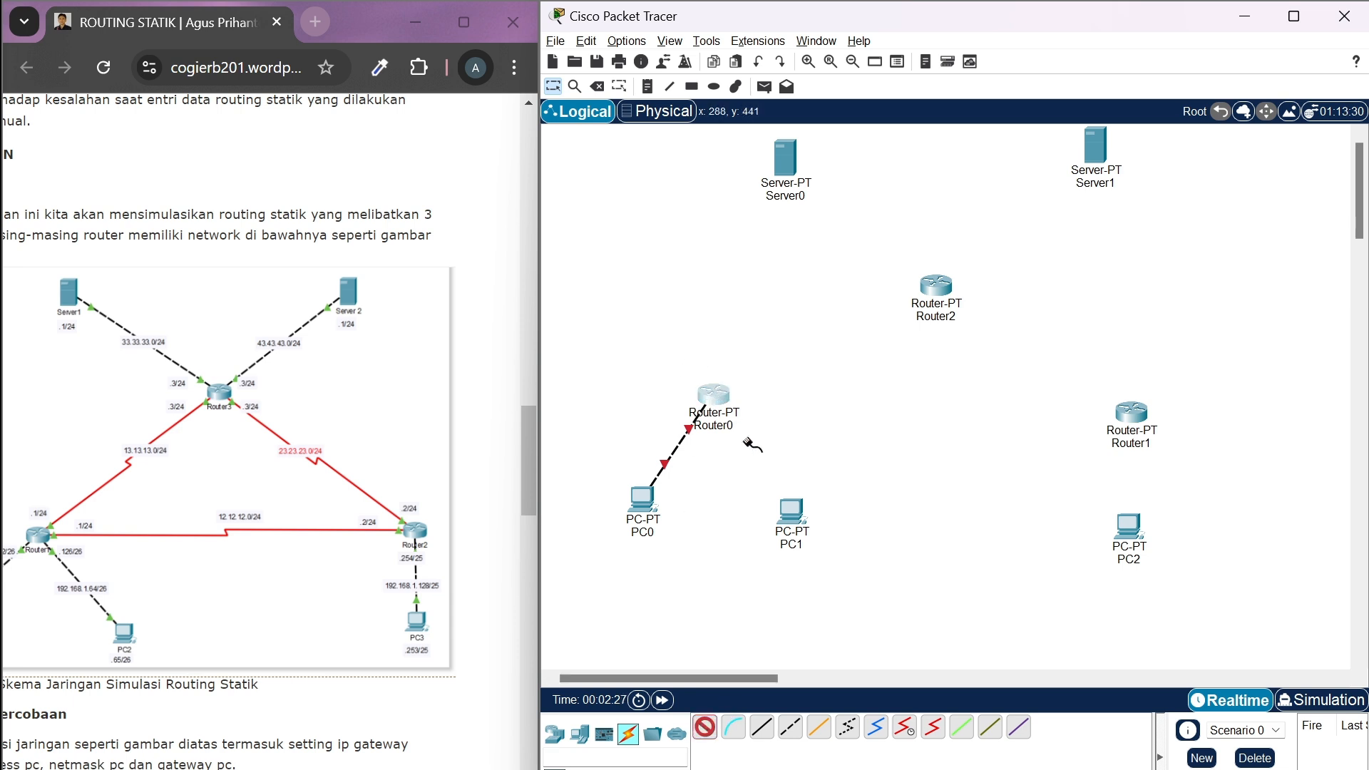
{"action": "left_click", "coordinate": [713, 394]}
{"action": "left_click", "coordinate": [1013, 446]}
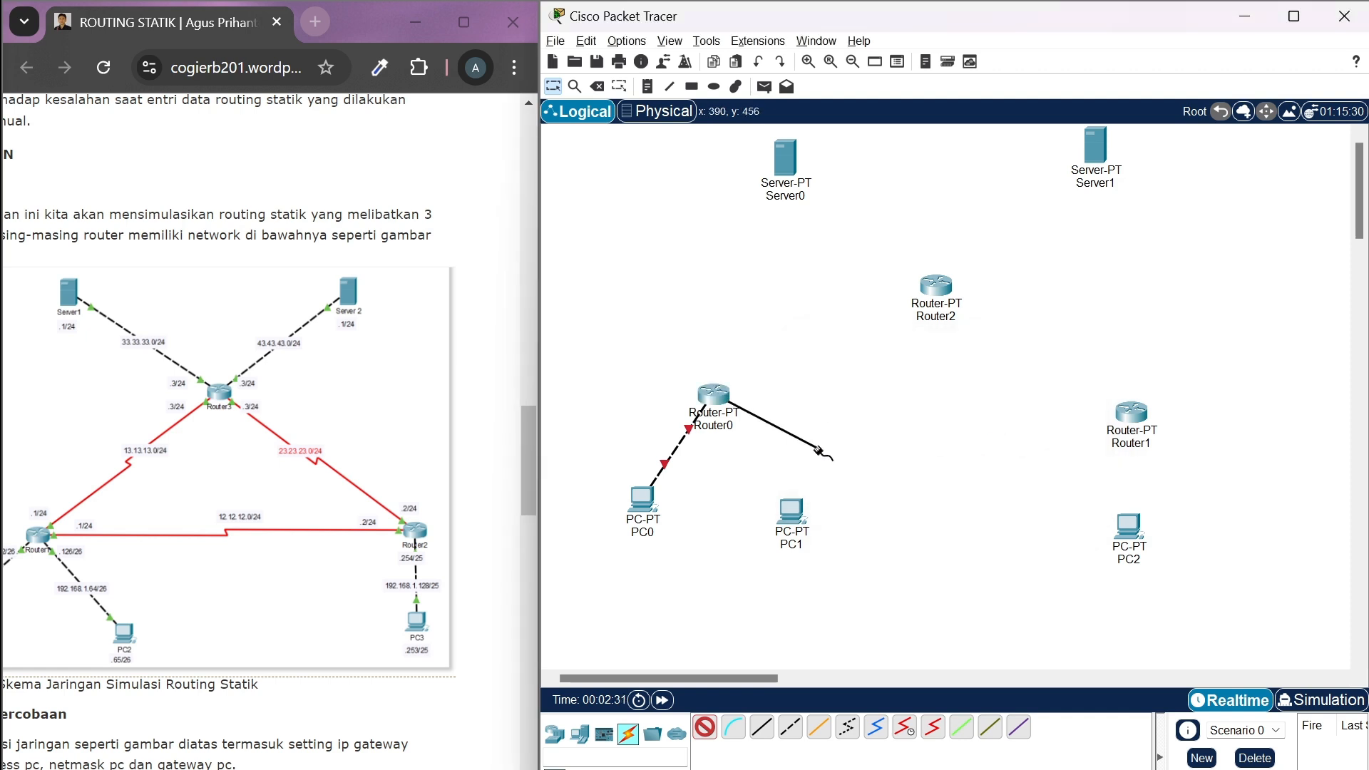
{"action": "left_click", "coordinate": [789, 513]}
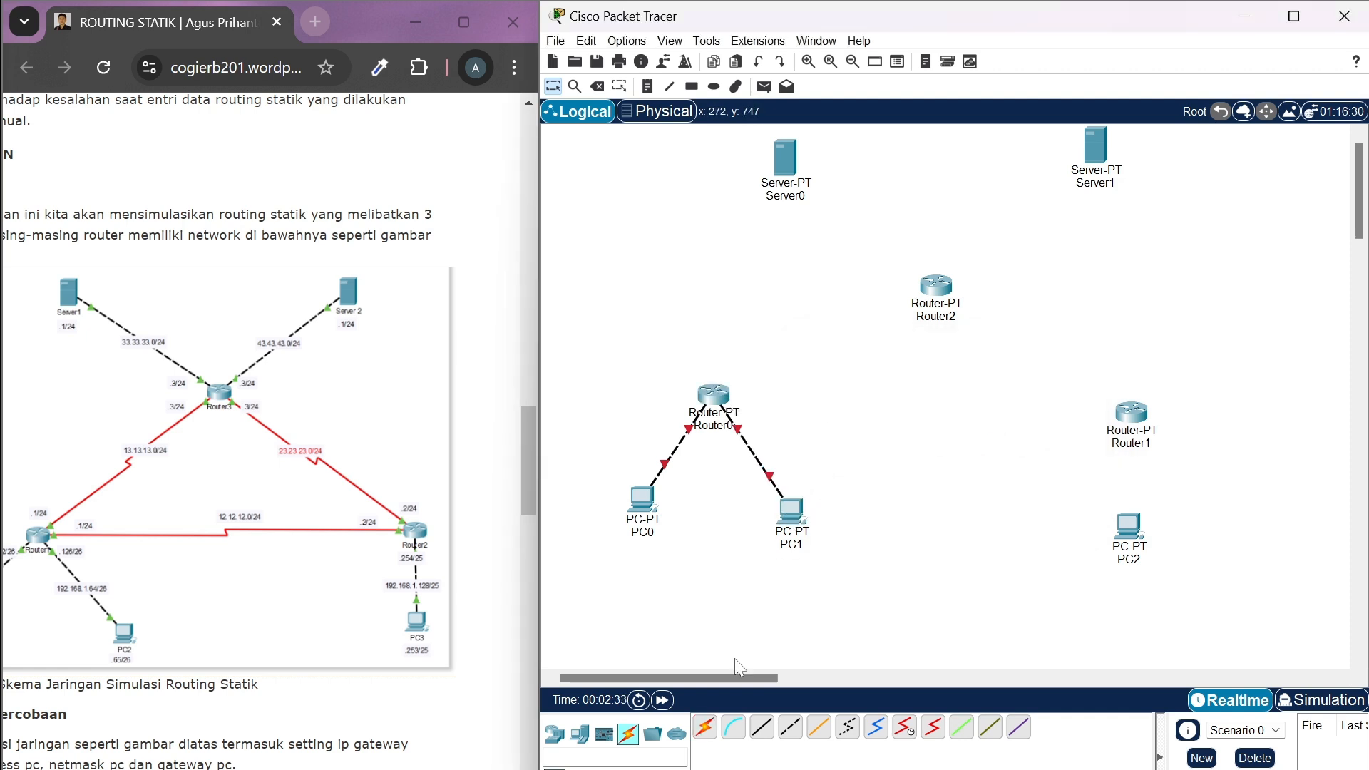
Connect Router1 to PC2 using the automatic connection type
{"action": "left_click", "coordinate": [707, 729]}
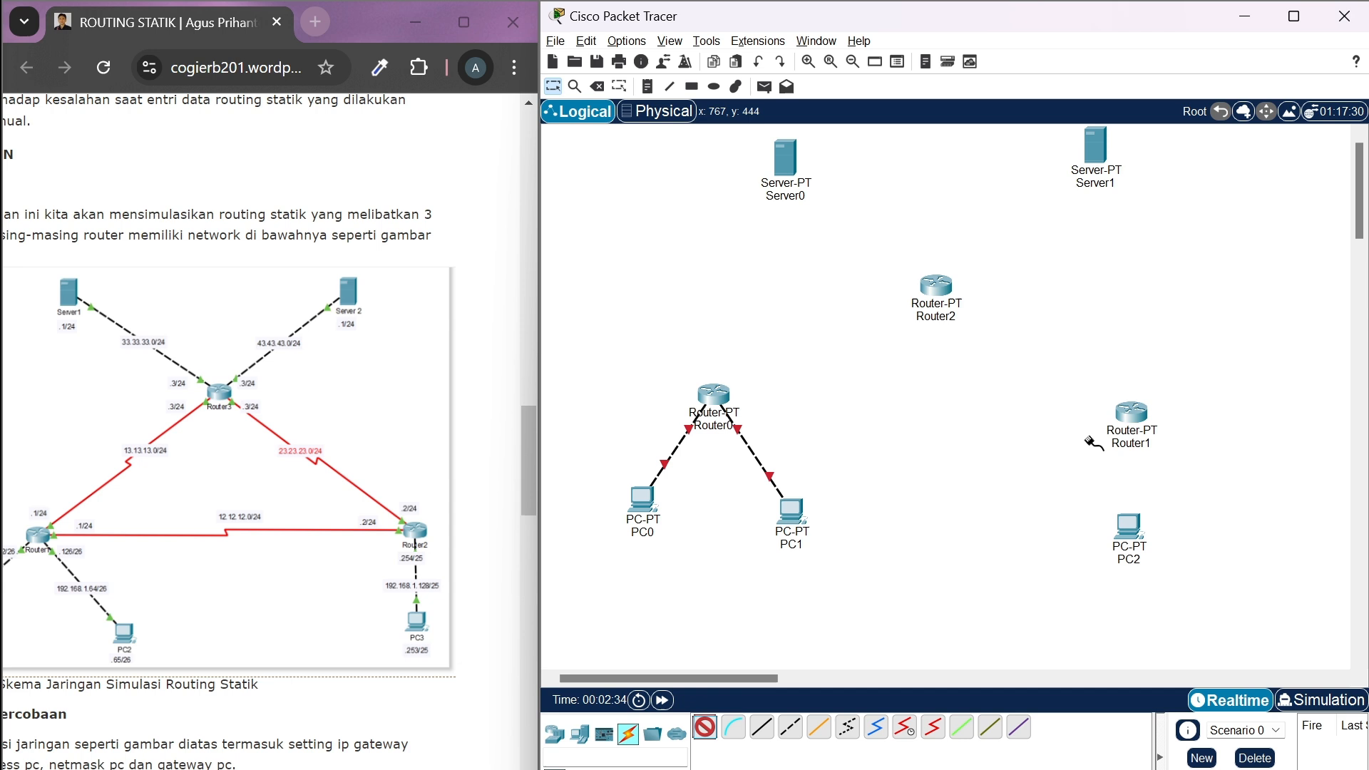
{"action": "left_click", "coordinate": [1129, 414]}
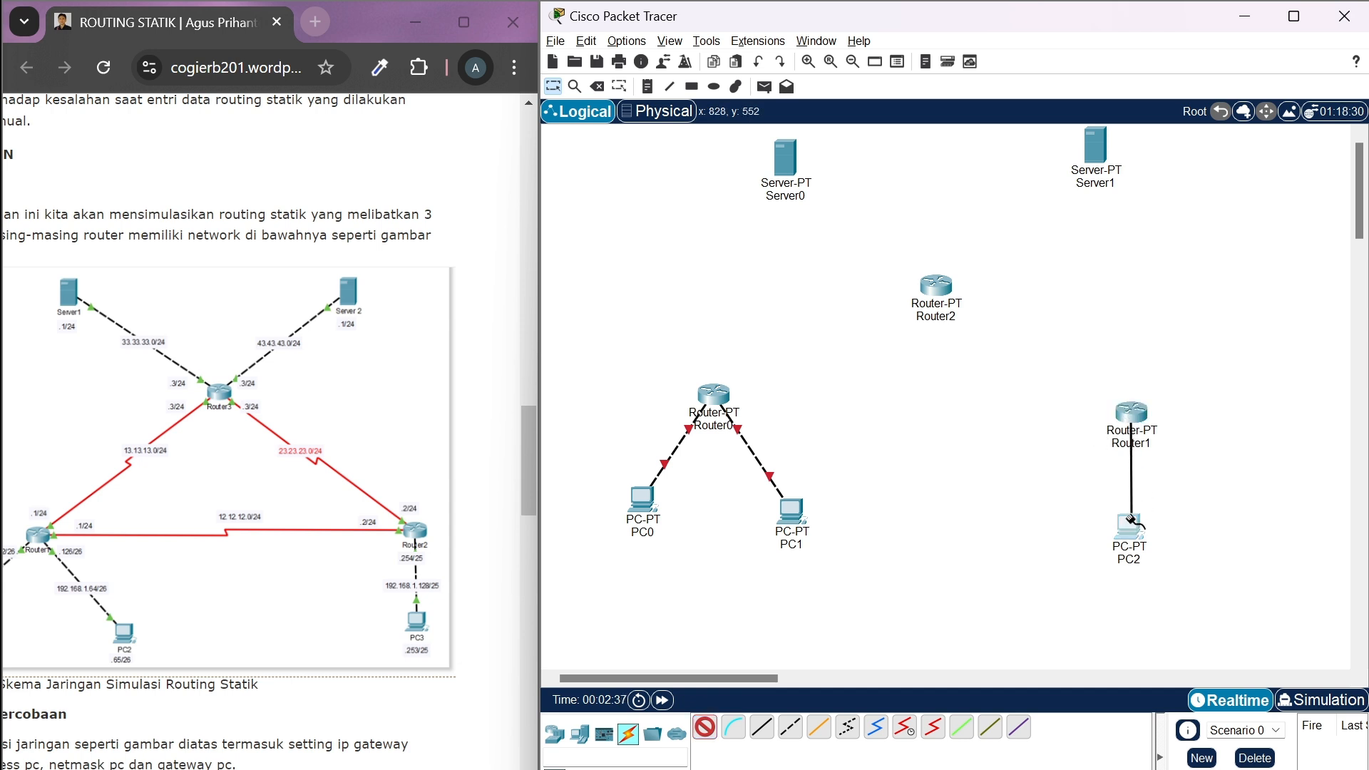
{"action": "left_click", "coordinate": [1129, 526]}
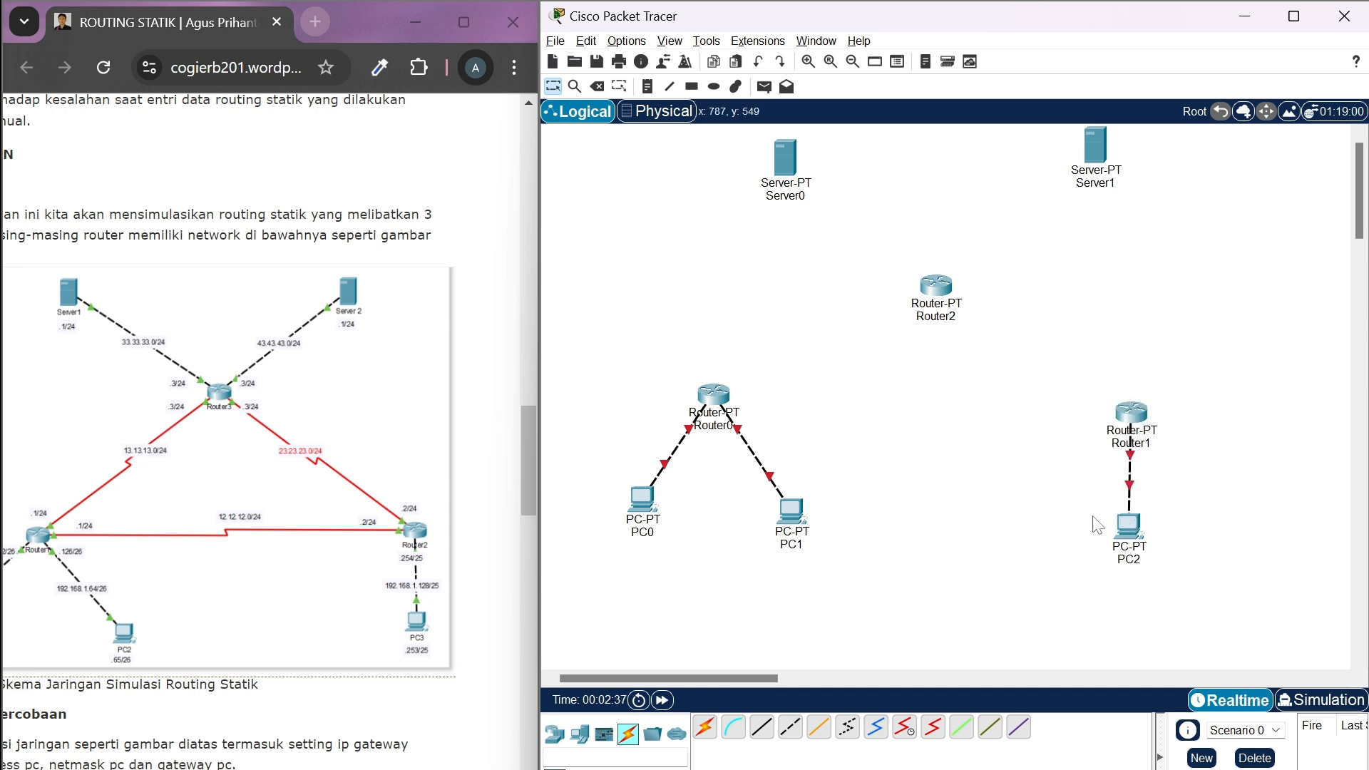
Connect Router2 to Server0 and to Server1 using the automatic connection type
{"action": "left_click", "coordinate": [707, 727]}
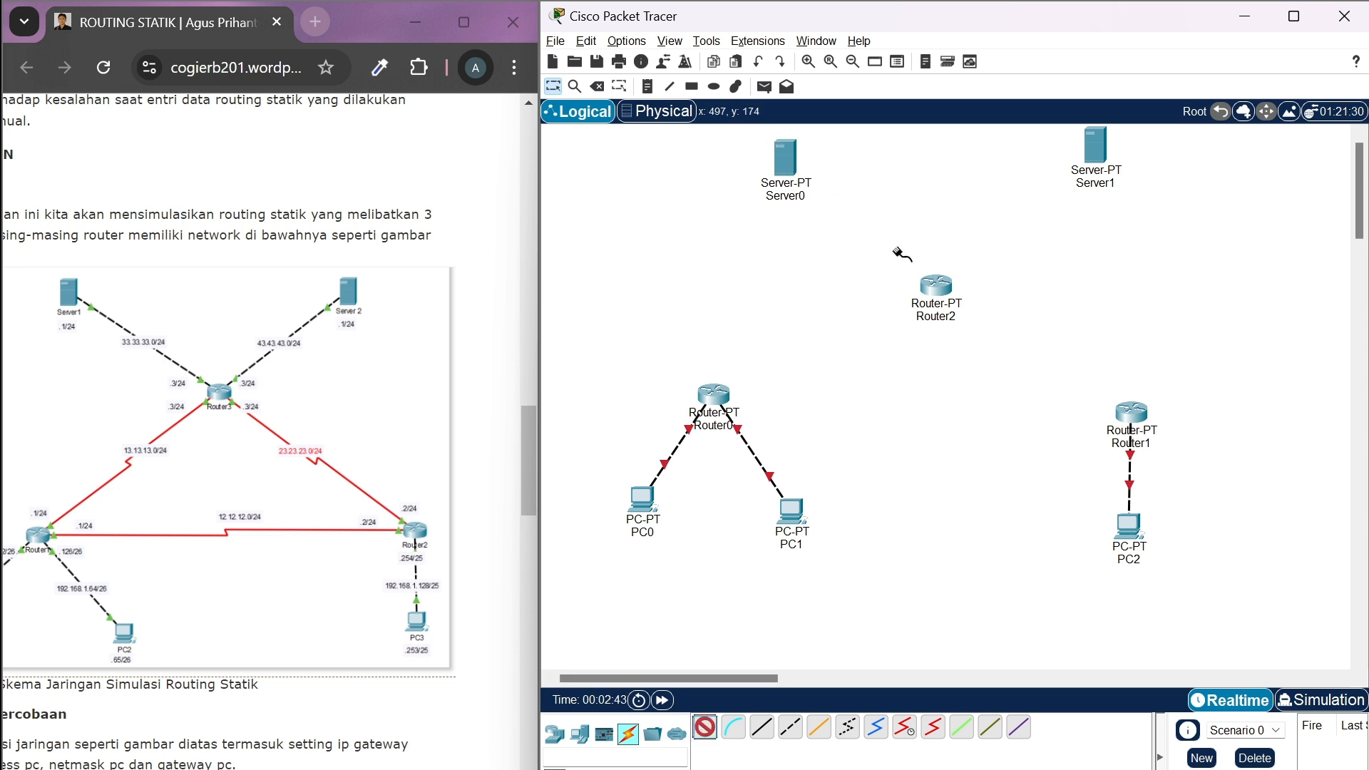
{"action": "left_click", "coordinate": [935, 287]}
{"action": "left_click", "coordinate": [787, 160]}
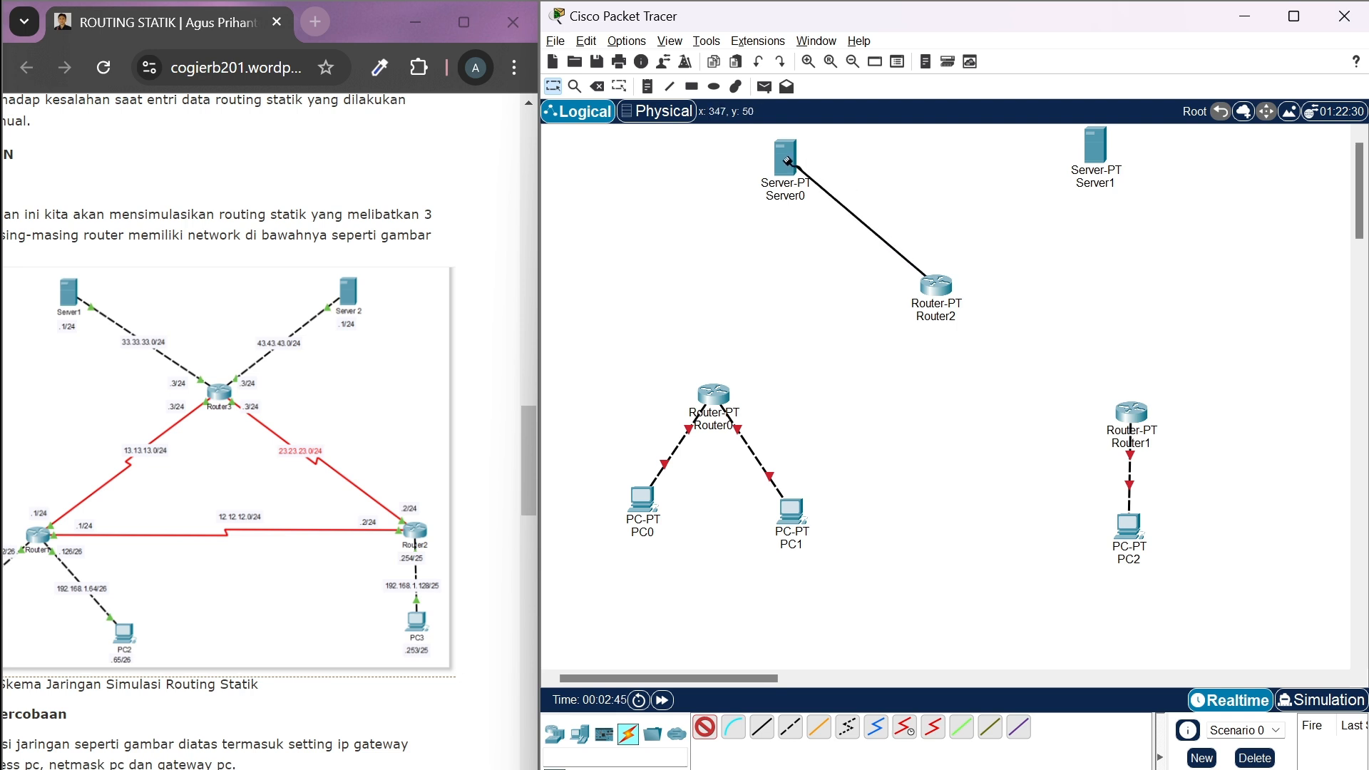
{"action": "left_click", "coordinate": [706, 728]}
{"action": "left_click", "coordinate": [934, 285]}
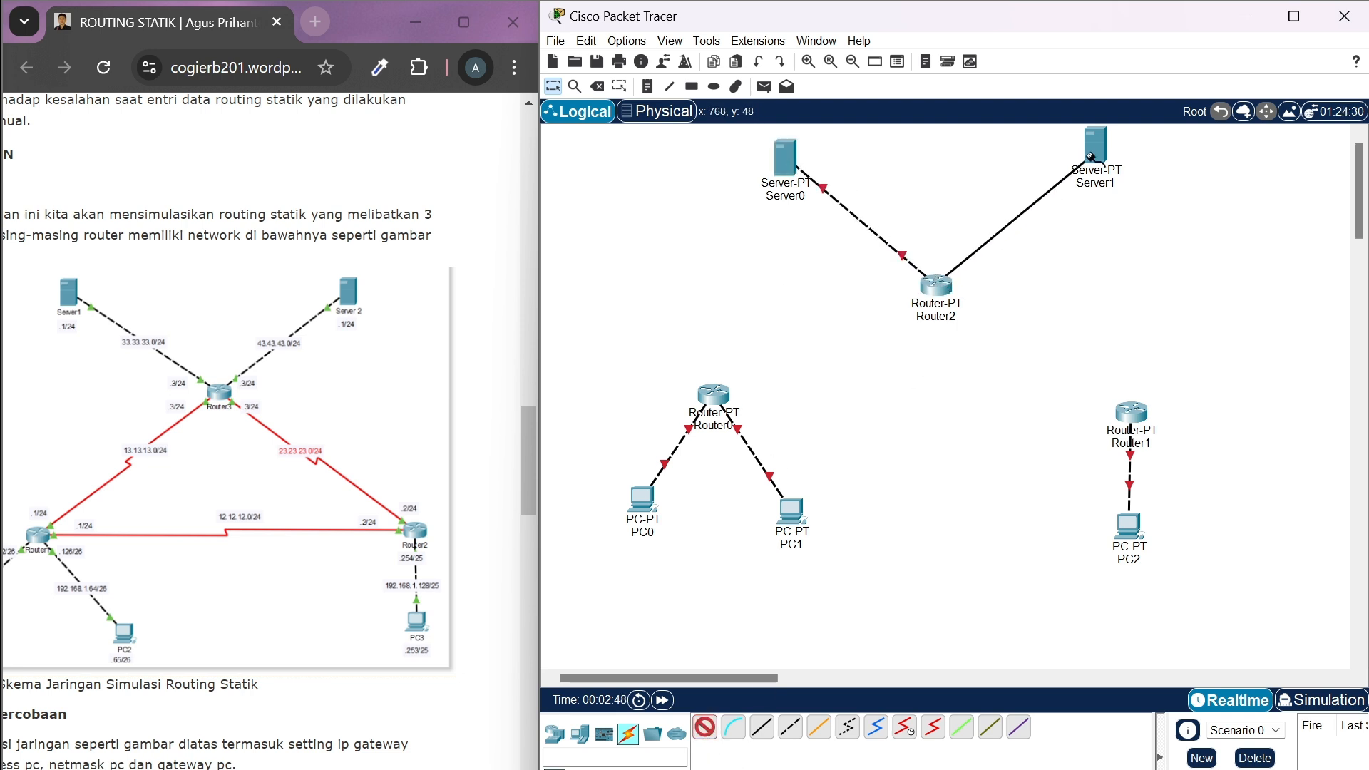
{"action": "left_click", "coordinate": [1097, 150]}
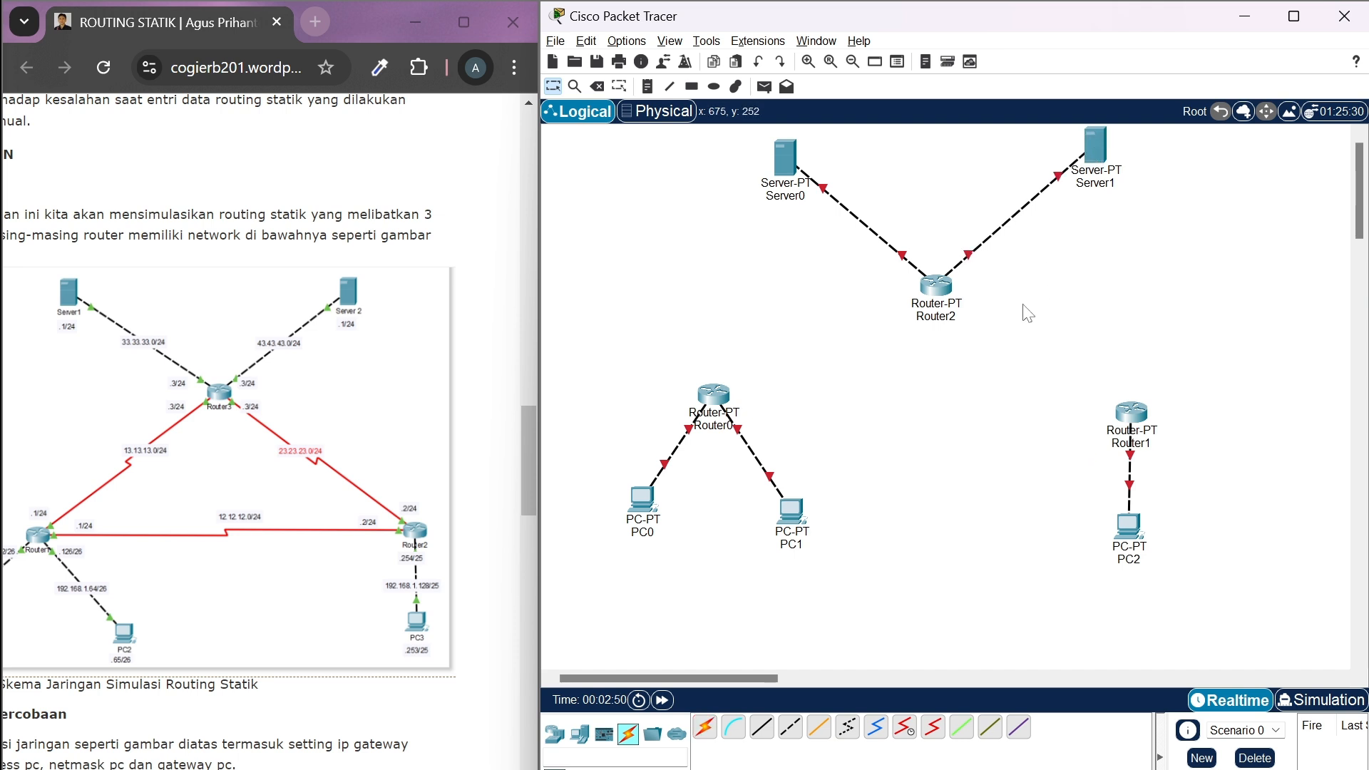
Connect Router0's Serial2/0 port to Router1's Serial2/0 port with a serial DTE cable
{"action": "left_click", "coordinate": [938, 731]}
{"action": "left_click", "coordinate": [715, 394]}
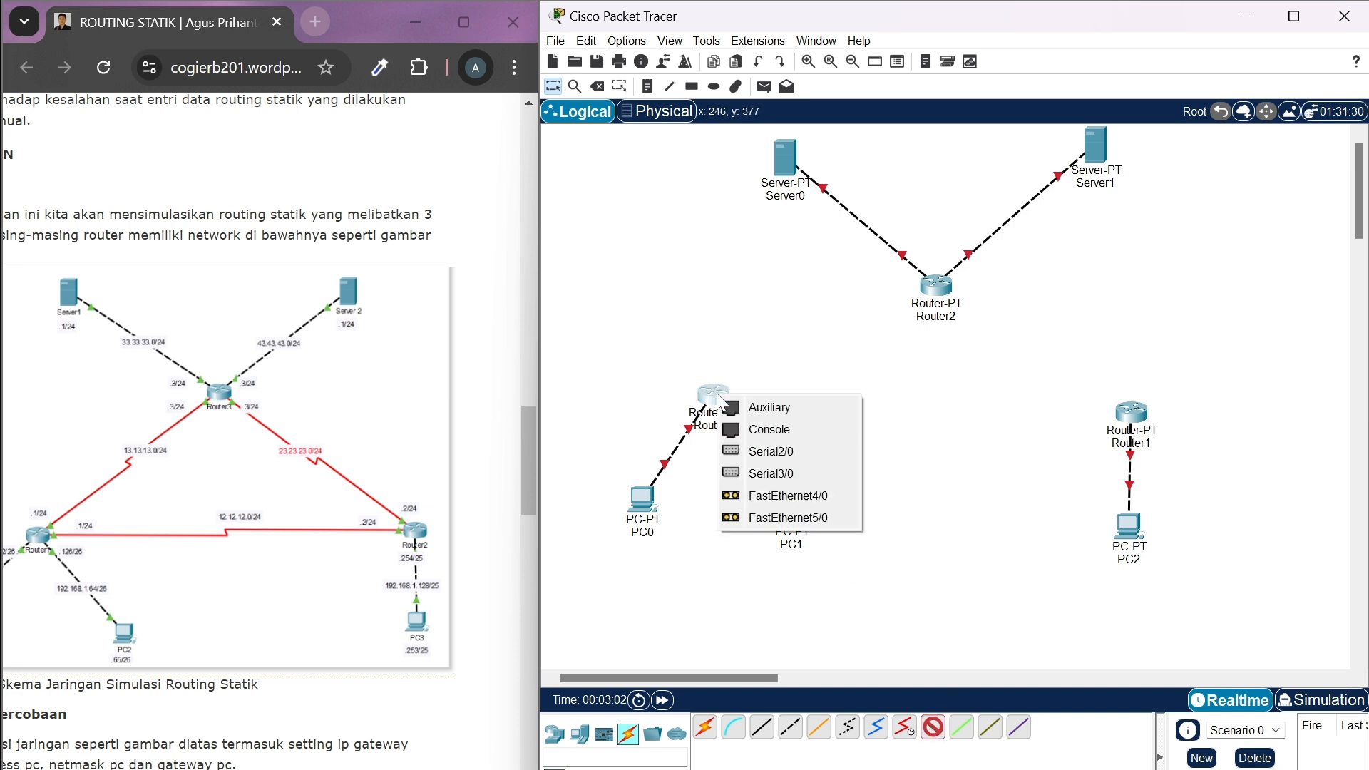
{"action": "left_click", "coordinate": [770, 451]}
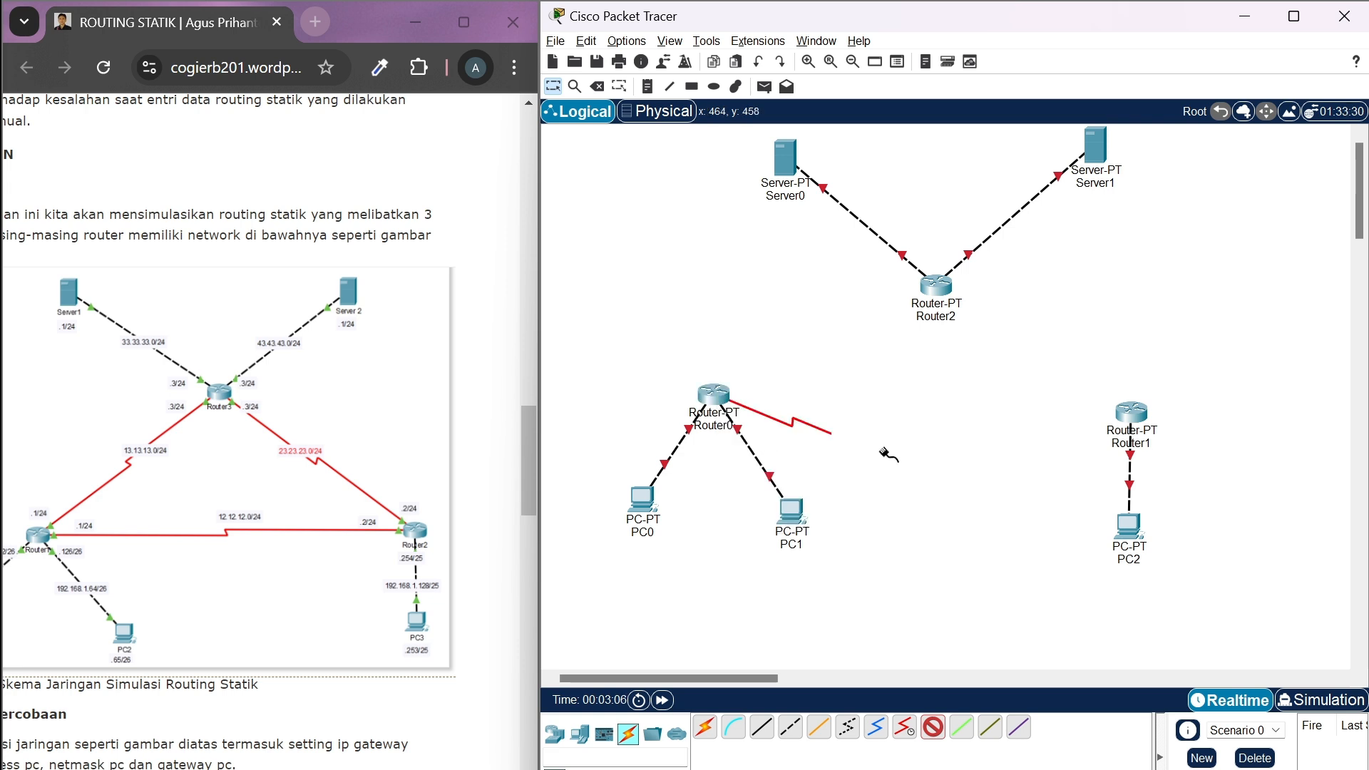
{"action": "left_click", "coordinate": [1132, 406]}
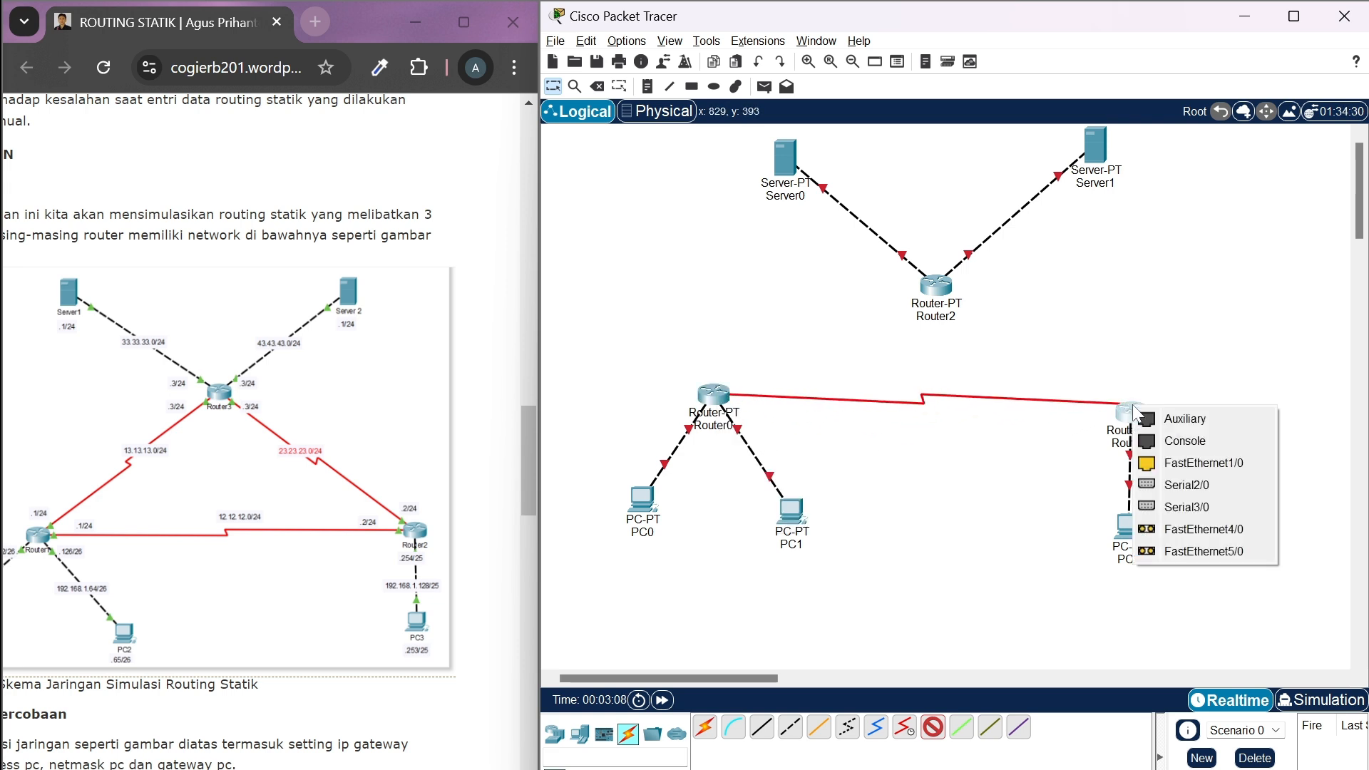
{"action": "left_click", "coordinate": [1183, 485]}
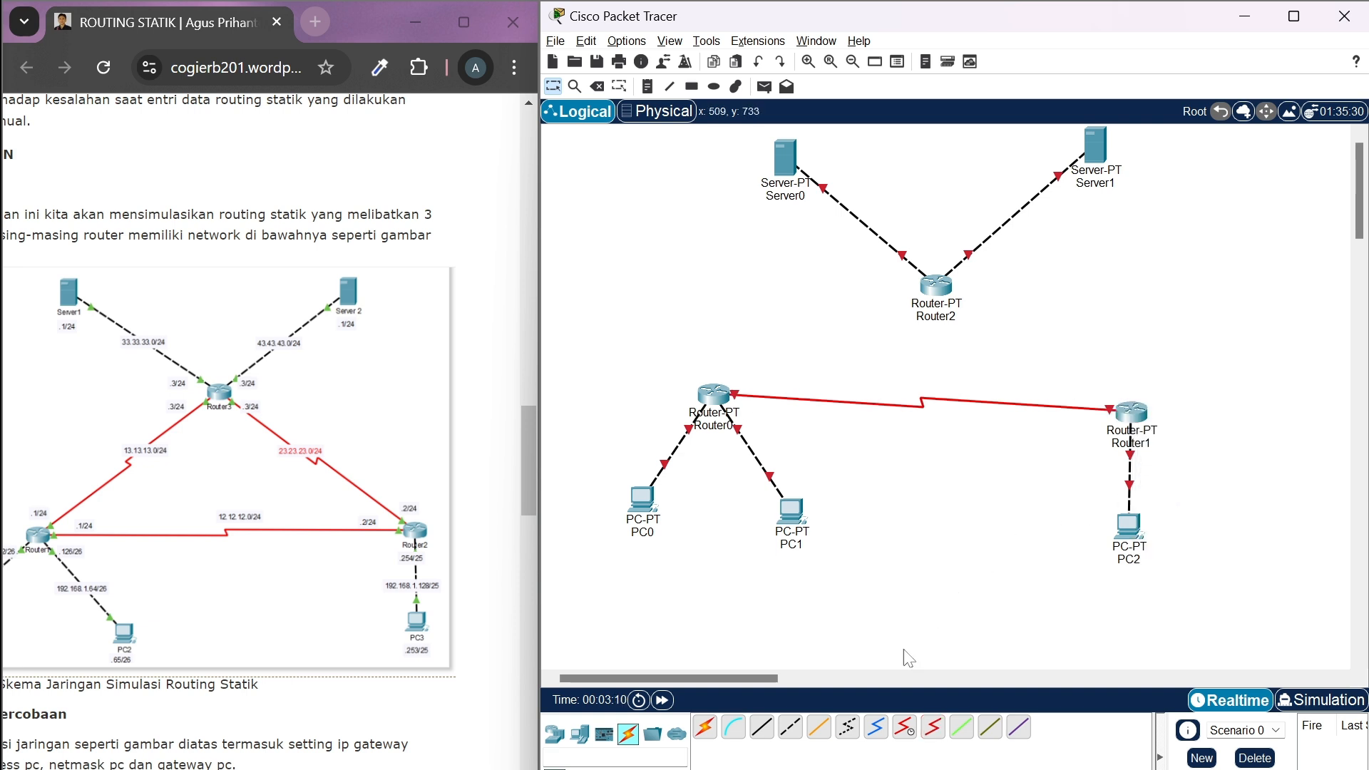
Connect Router1's Serial3/0 port to a serial port on Router2 with a serial DTE cable
{"action": "left_click", "coordinate": [932, 728]}
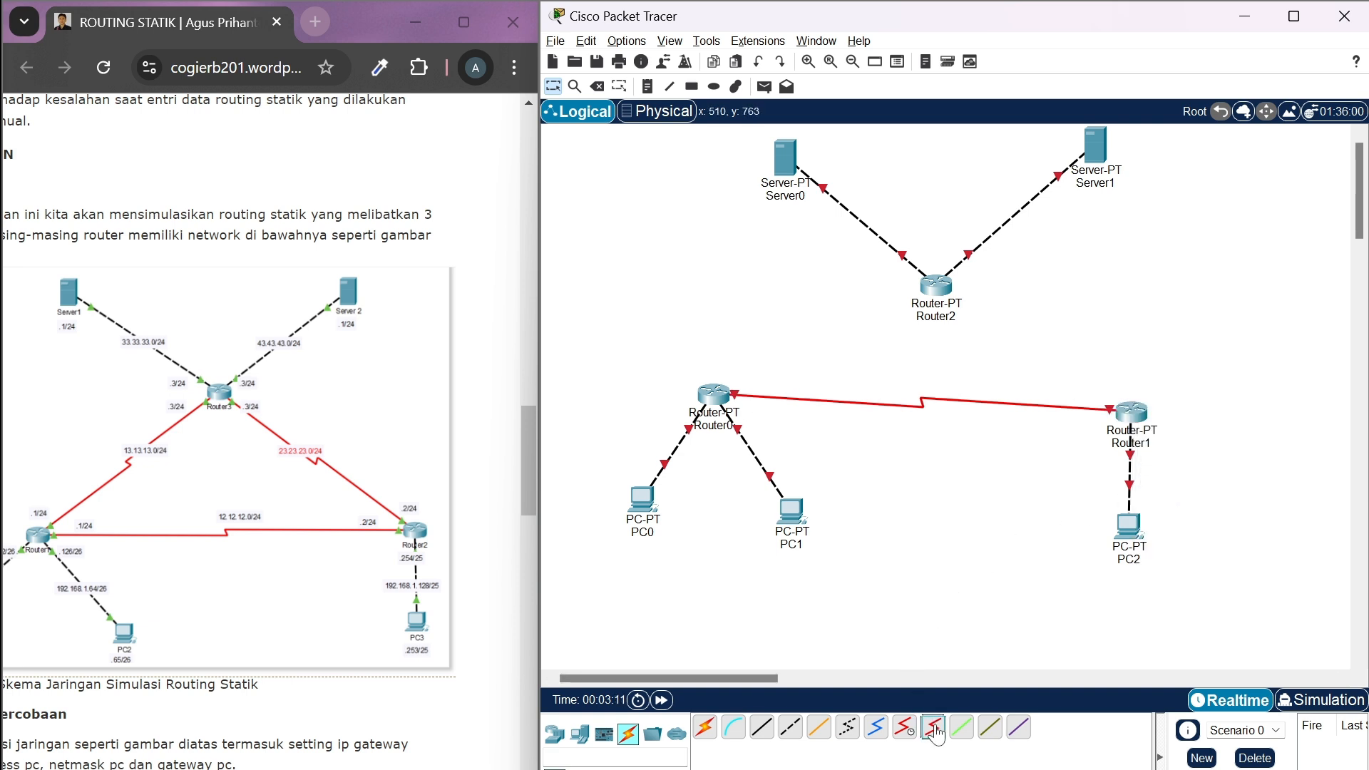
{"action": "left_click", "coordinate": [1127, 409]}
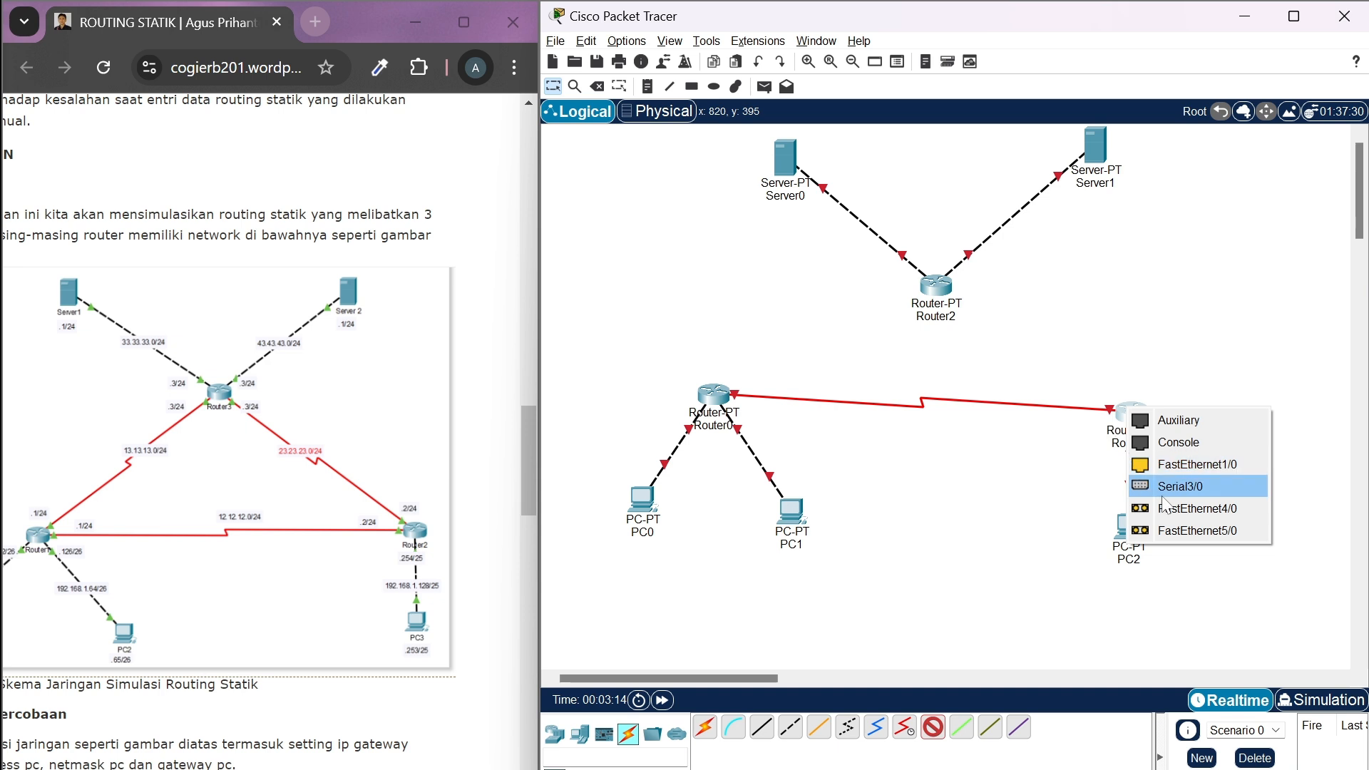
{"action": "left_click", "coordinate": [1163, 497]}
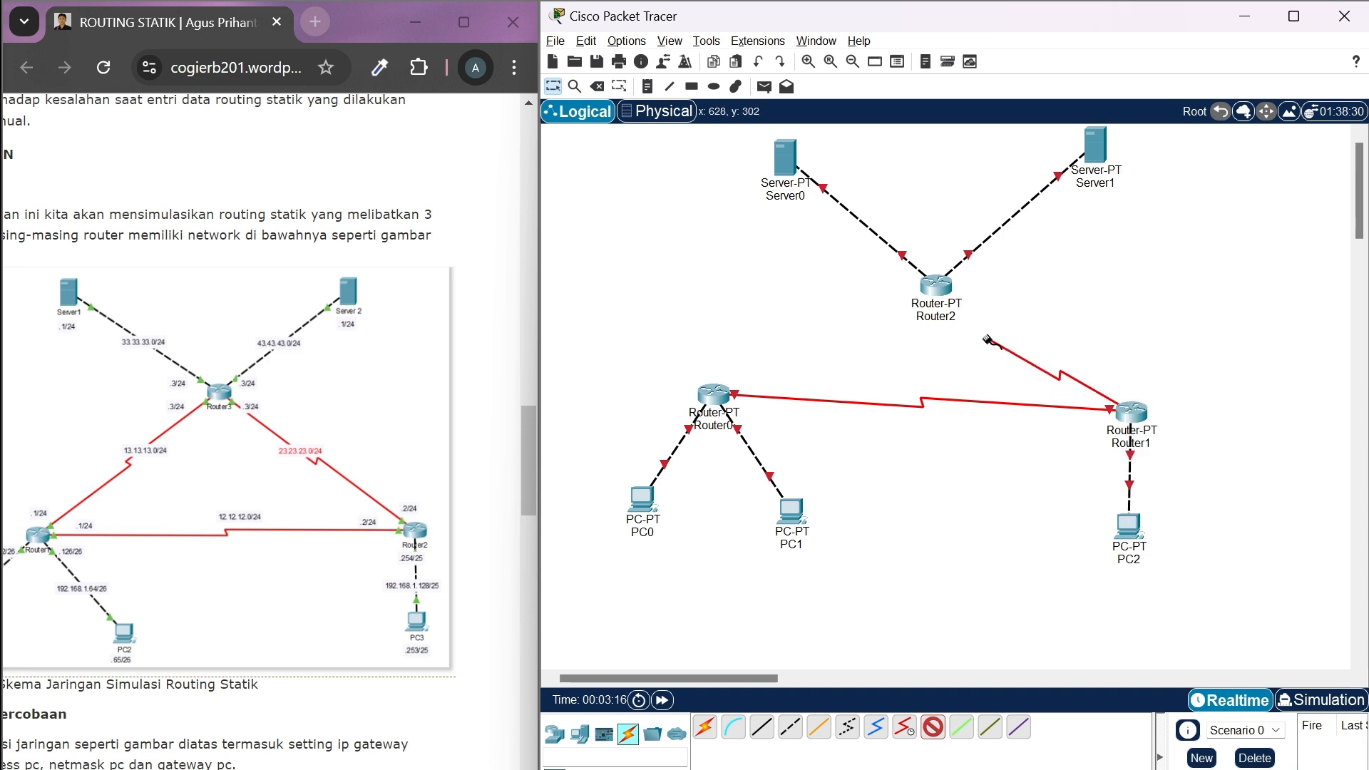
{"action": "left_click", "coordinate": [935, 291]}
{"action": "left_click", "coordinate": [994, 372]}
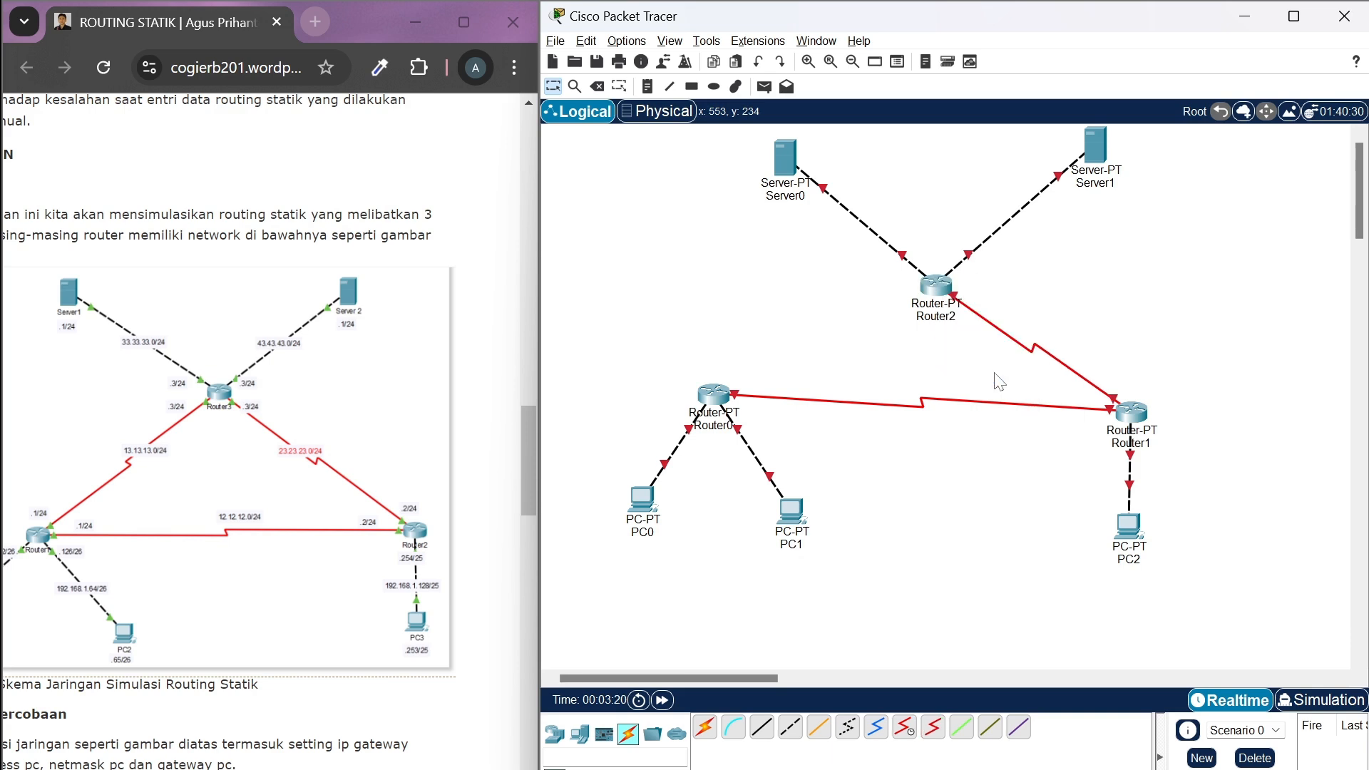
Connect Router2's Serial2/0 port to Router0's Serial3/0 port with a serial DTE cable
{"action": "left_click", "coordinate": [933, 728]}
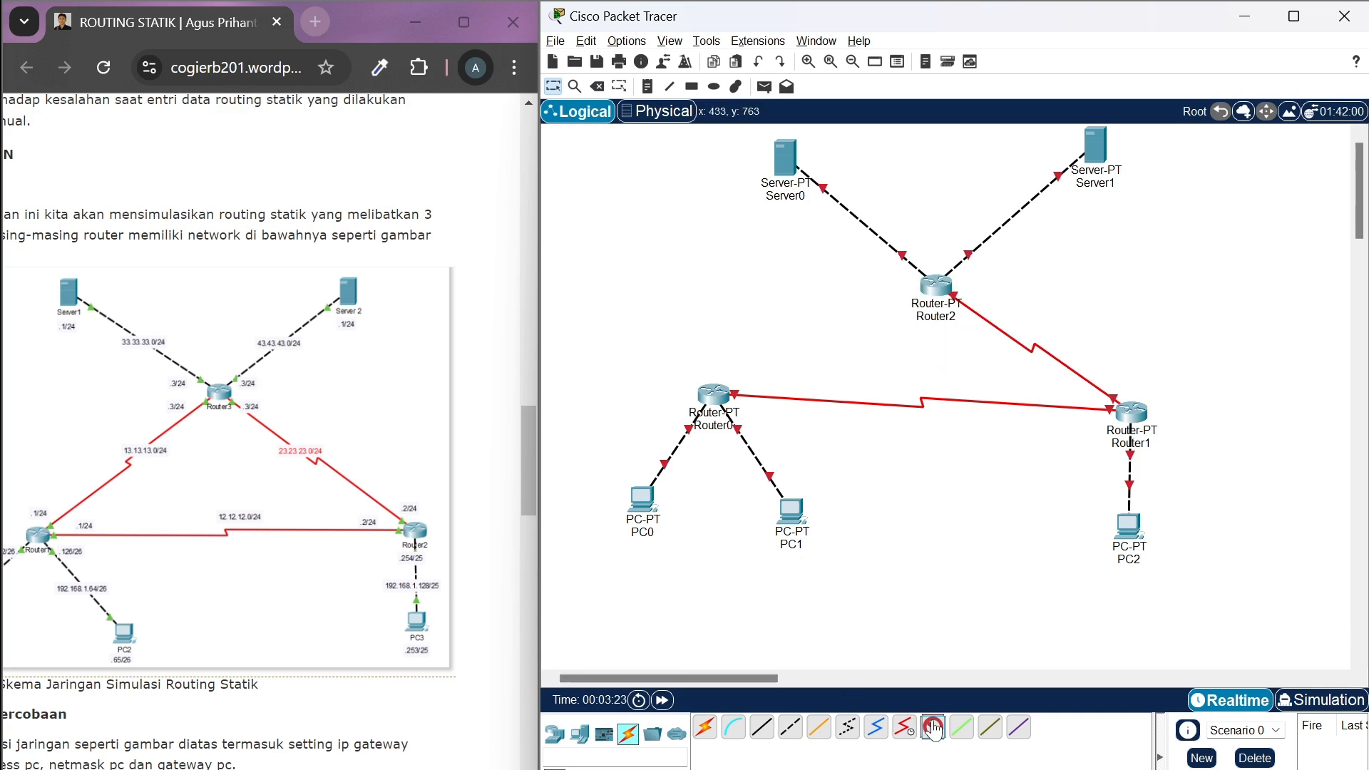
{"action": "left_click", "coordinate": [929, 291]}
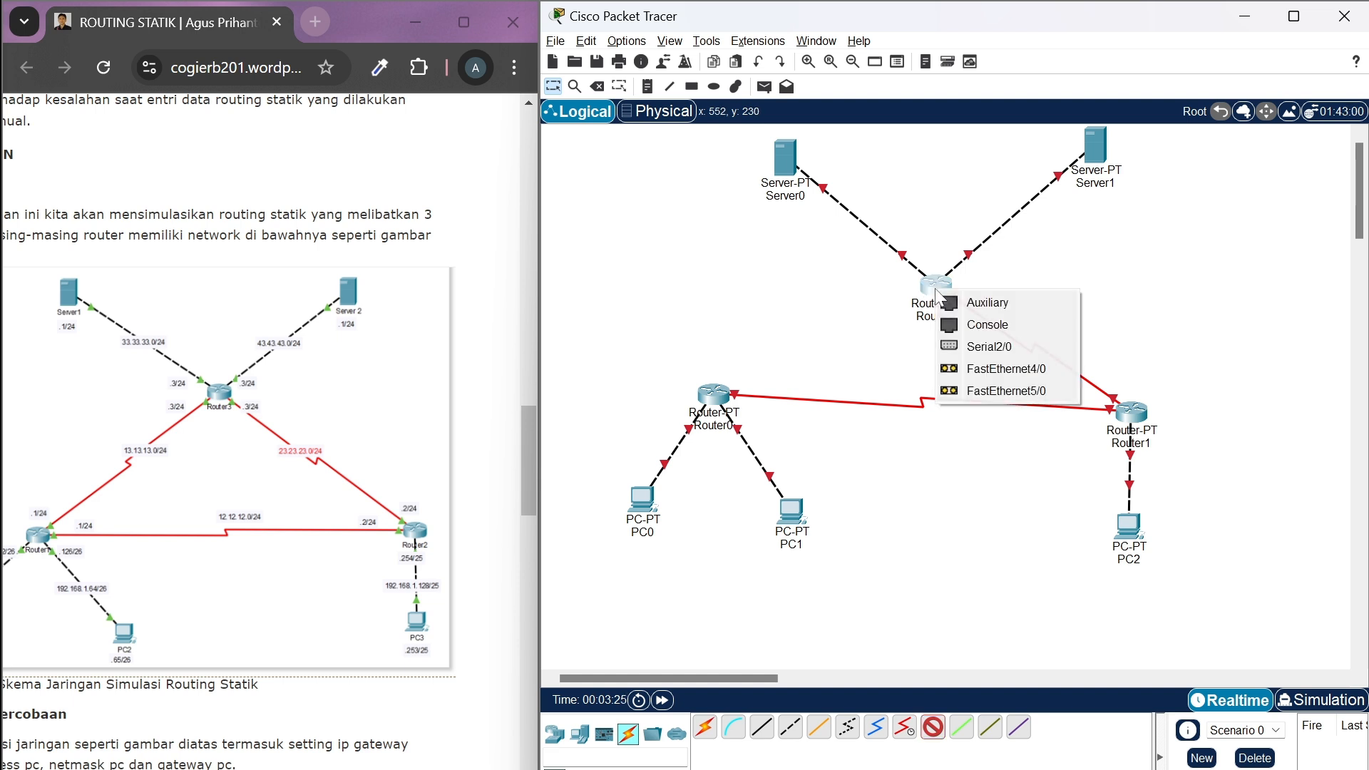
{"action": "left_click", "coordinate": [965, 345]}
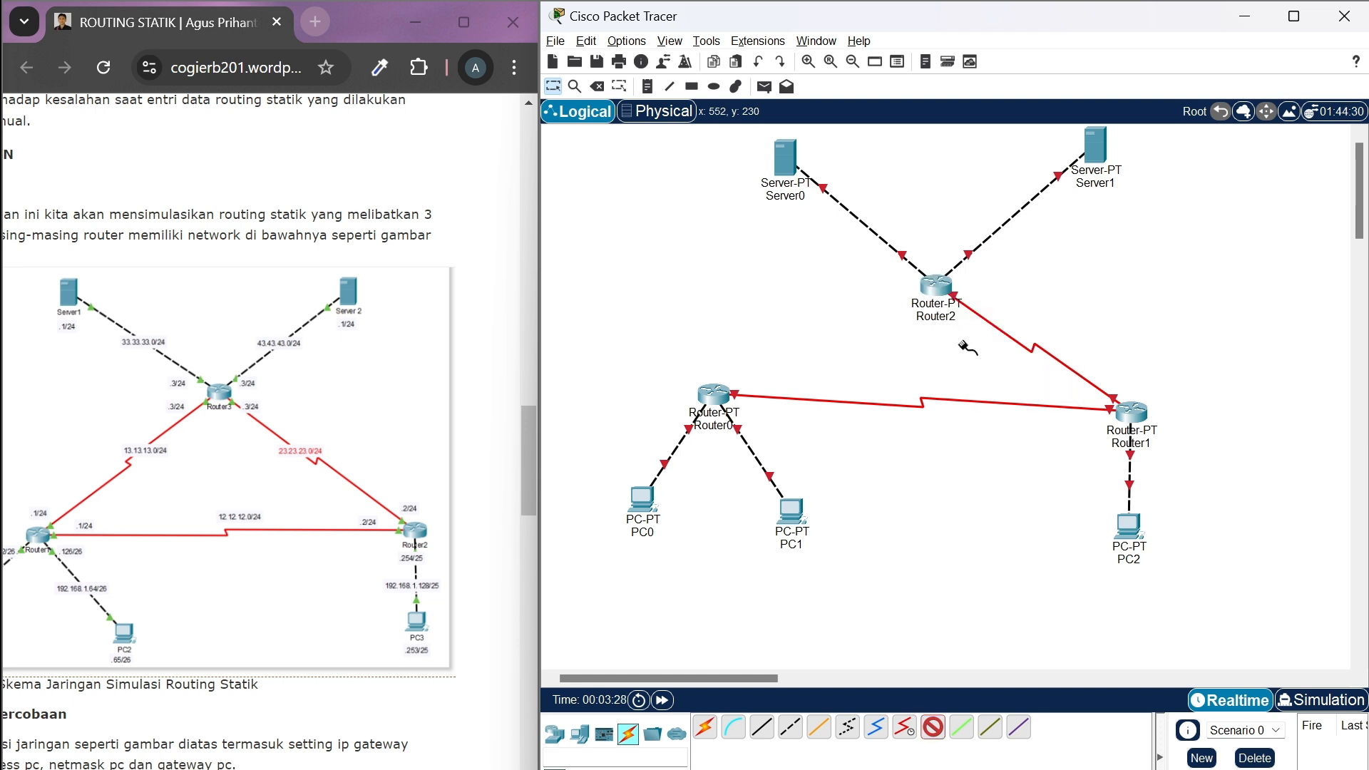
{"action": "left_click", "coordinate": [714, 393]}
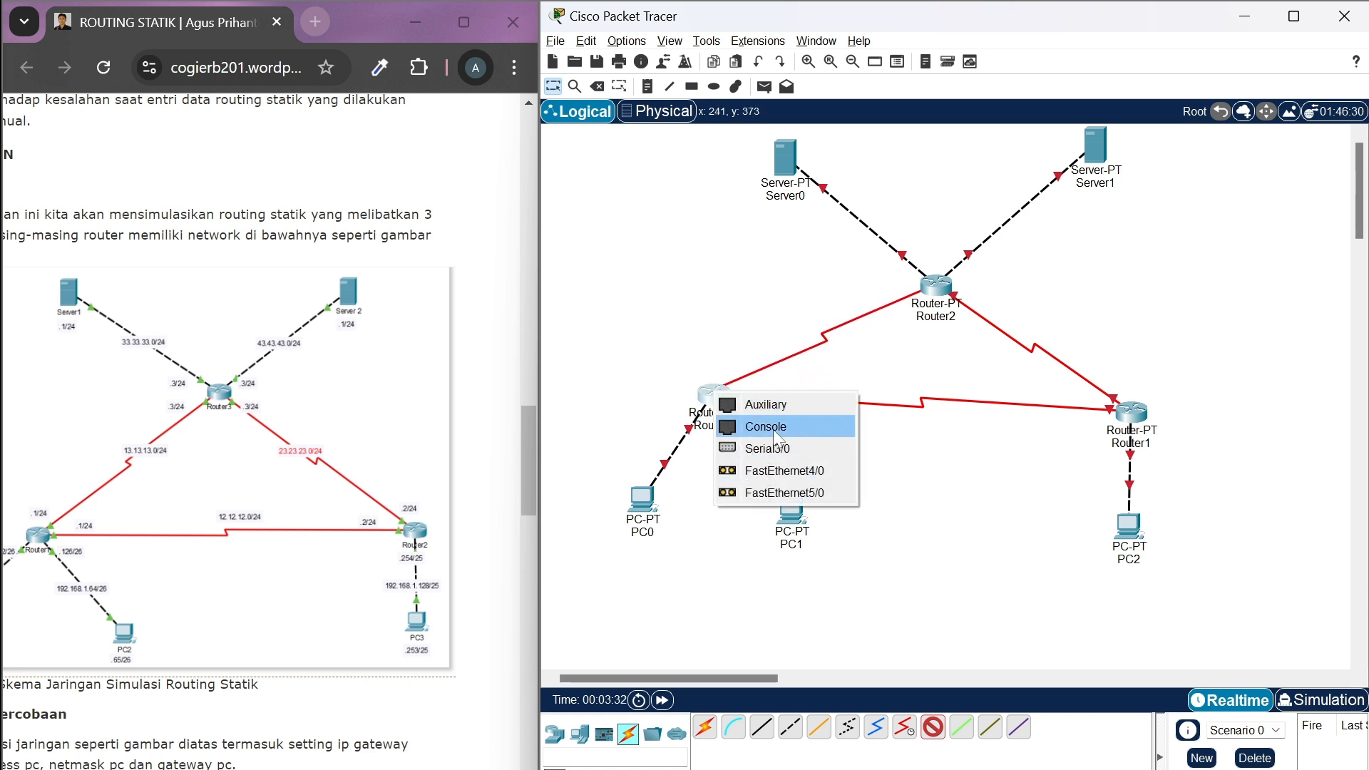
{"action": "left_click", "coordinate": [777, 447]}
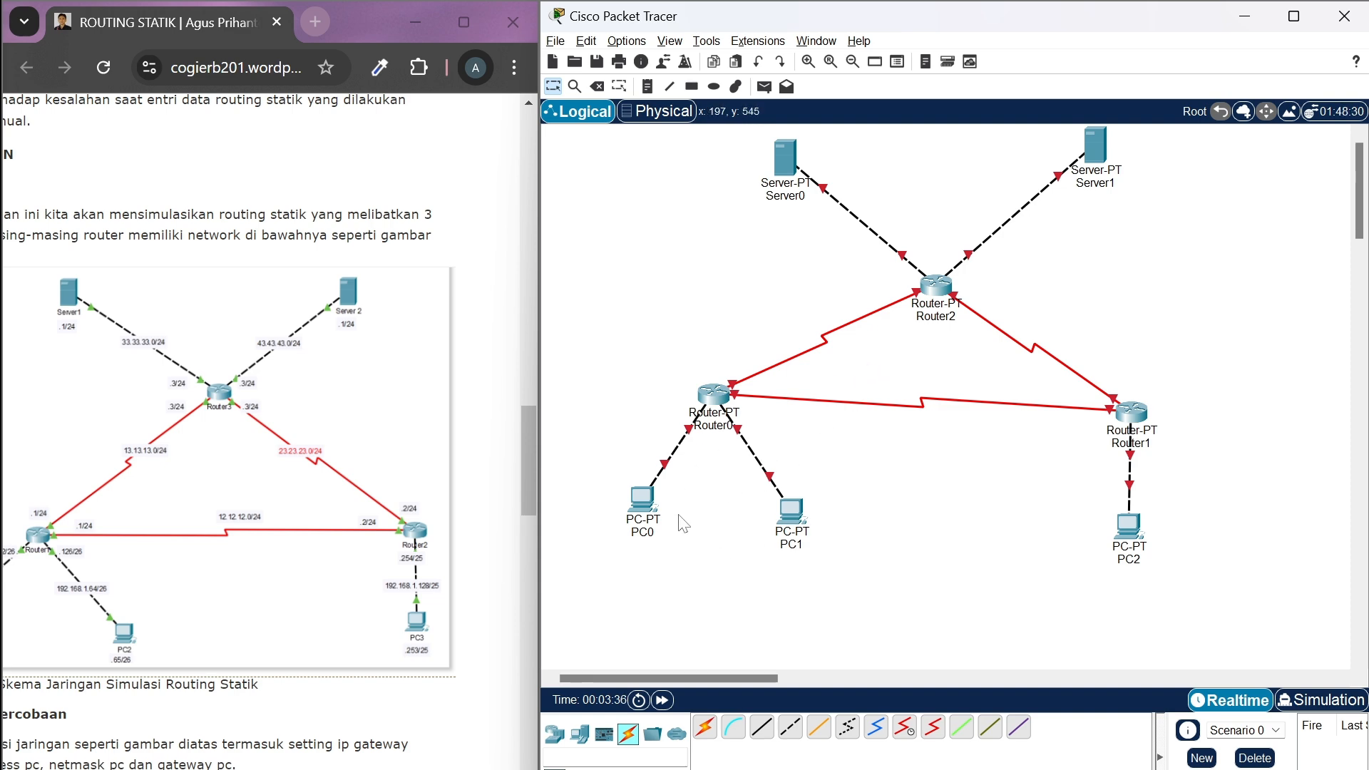
Set PC0's static IPv4 address to 192.168.1.1 with subnet mask 255.255.255.192
{"action": "left_click", "coordinate": [642, 497]}
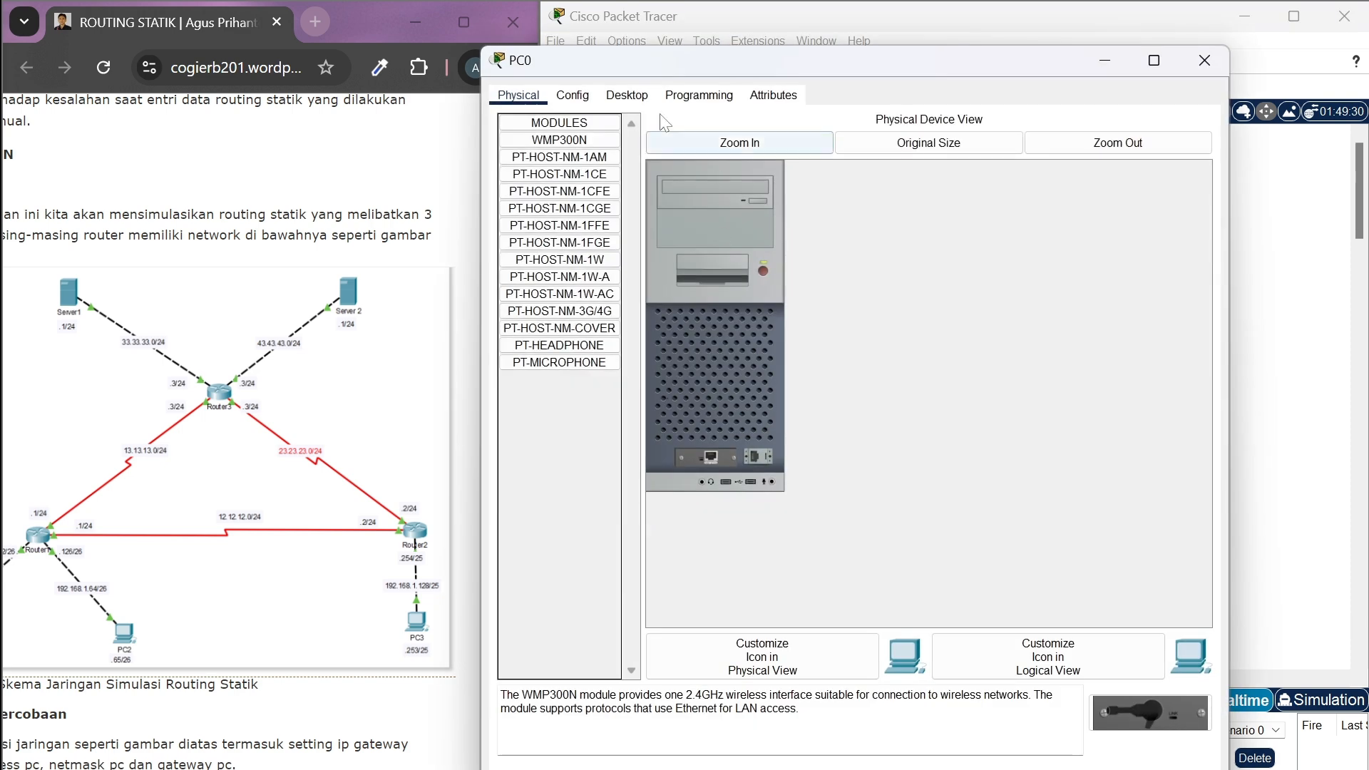
{"action": "left_click", "coordinate": [627, 95]}
{"action": "left_click", "coordinate": [575, 153]}
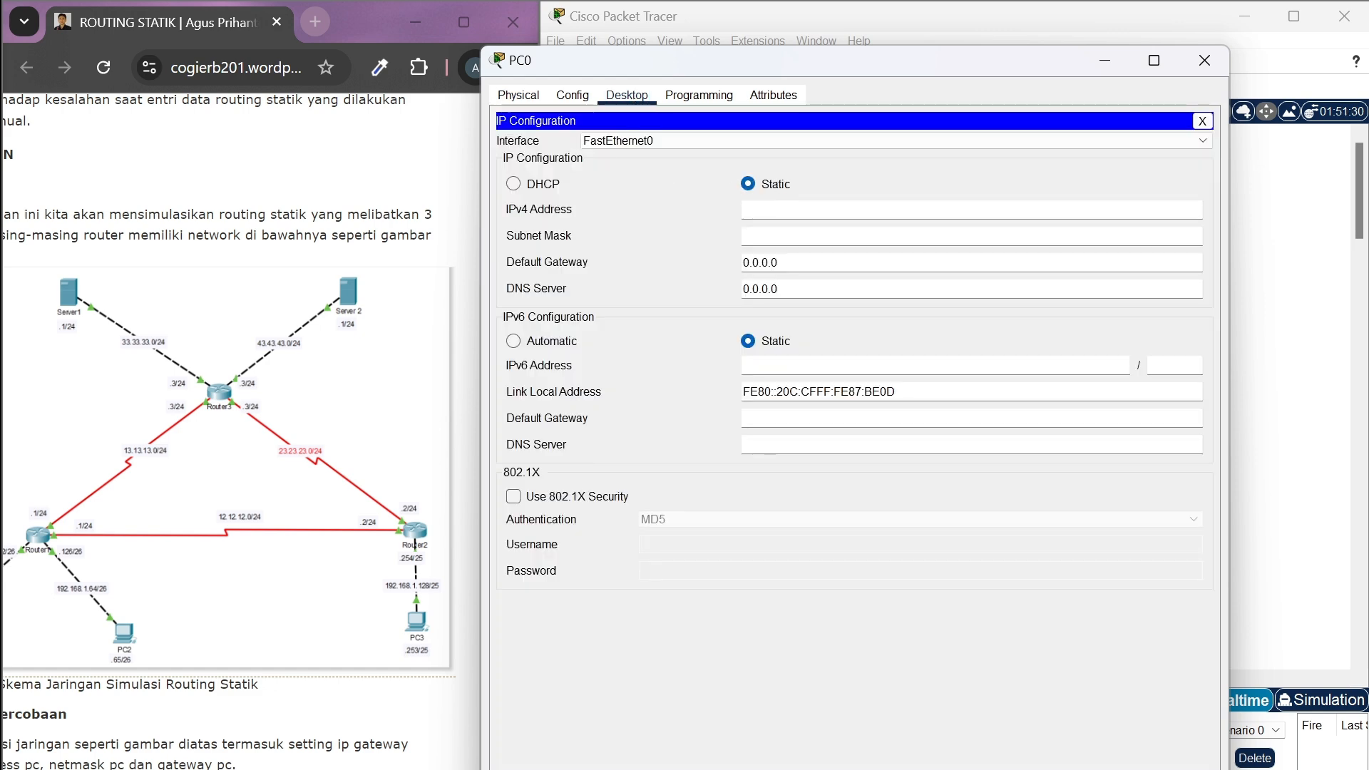
{"action": "left_click", "coordinate": [784, 209]}
{"action": "type", "text": "68.1.1"}
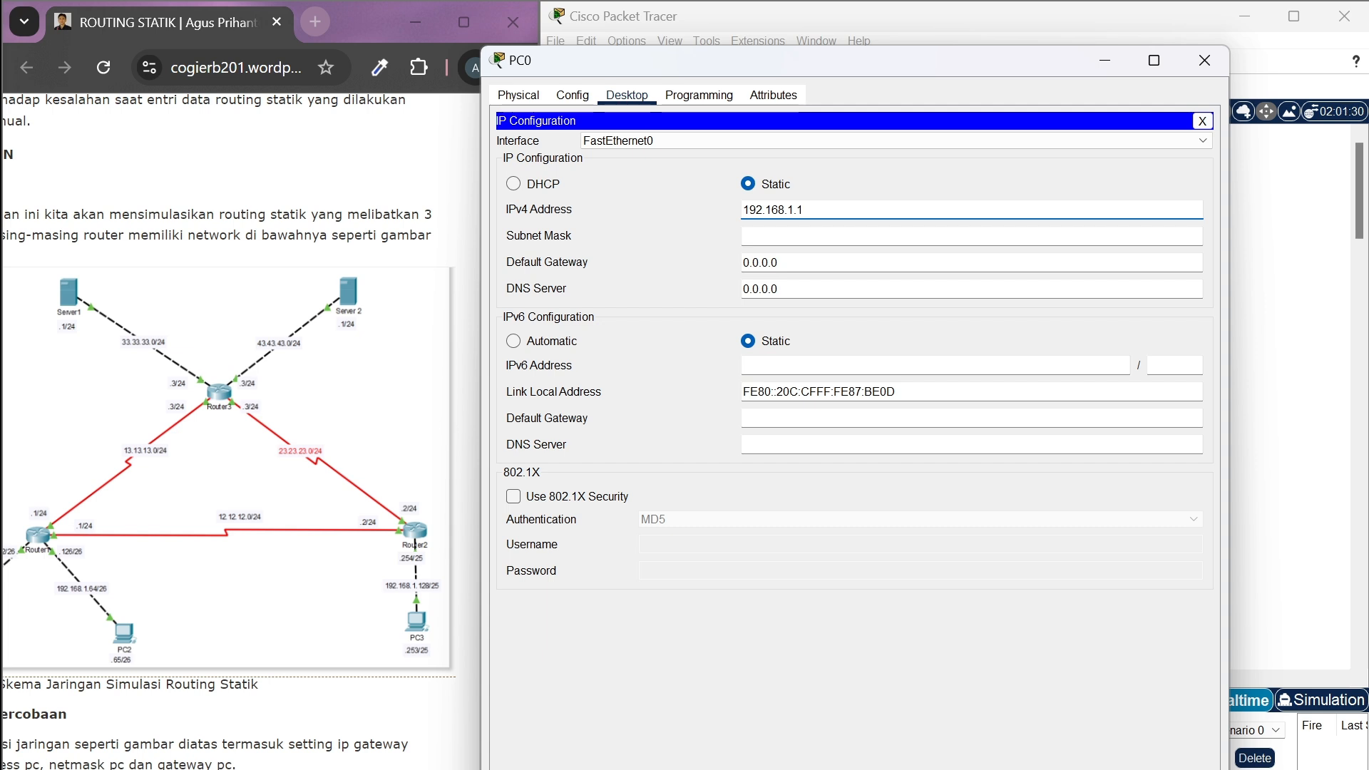
{"action": "left_click", "coordinate": [811, 236]}
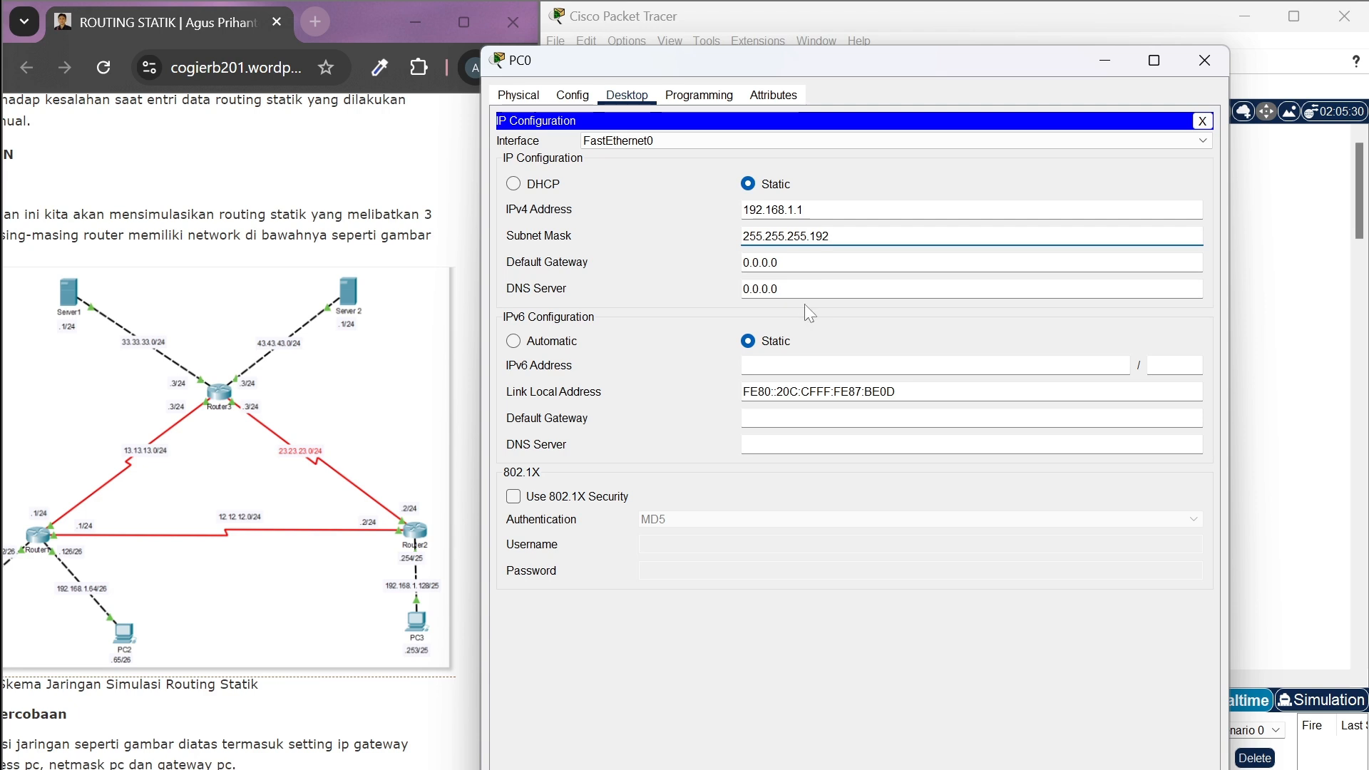
Set PC0's default gateway to 192.168.1.62, consult the subnet mask table image, and close PC0's settings
{"action": "left_click_drag", "start_coordinate": [782, 263], "coordinate": [759, 262]}
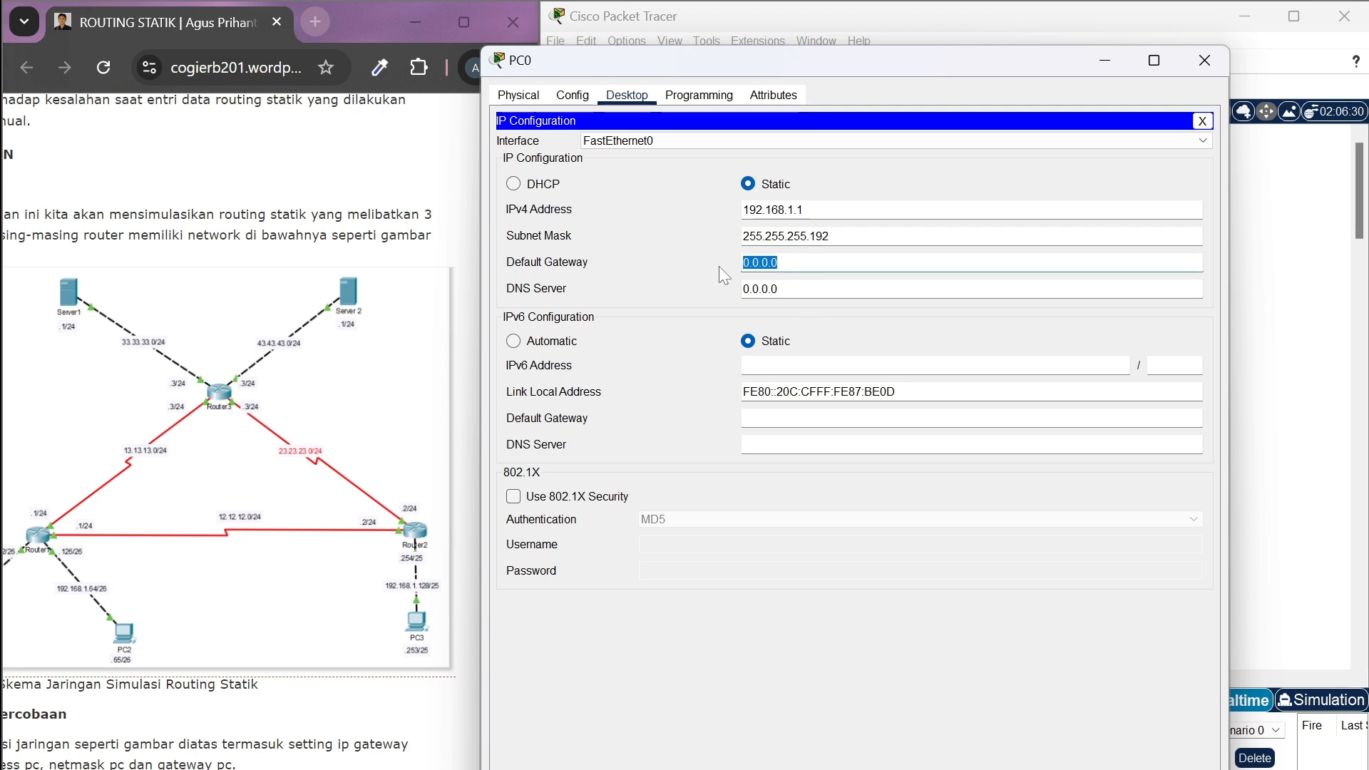
{"action": "key", "text": "BackSpace"}
{"action": "type", "text": "192"}
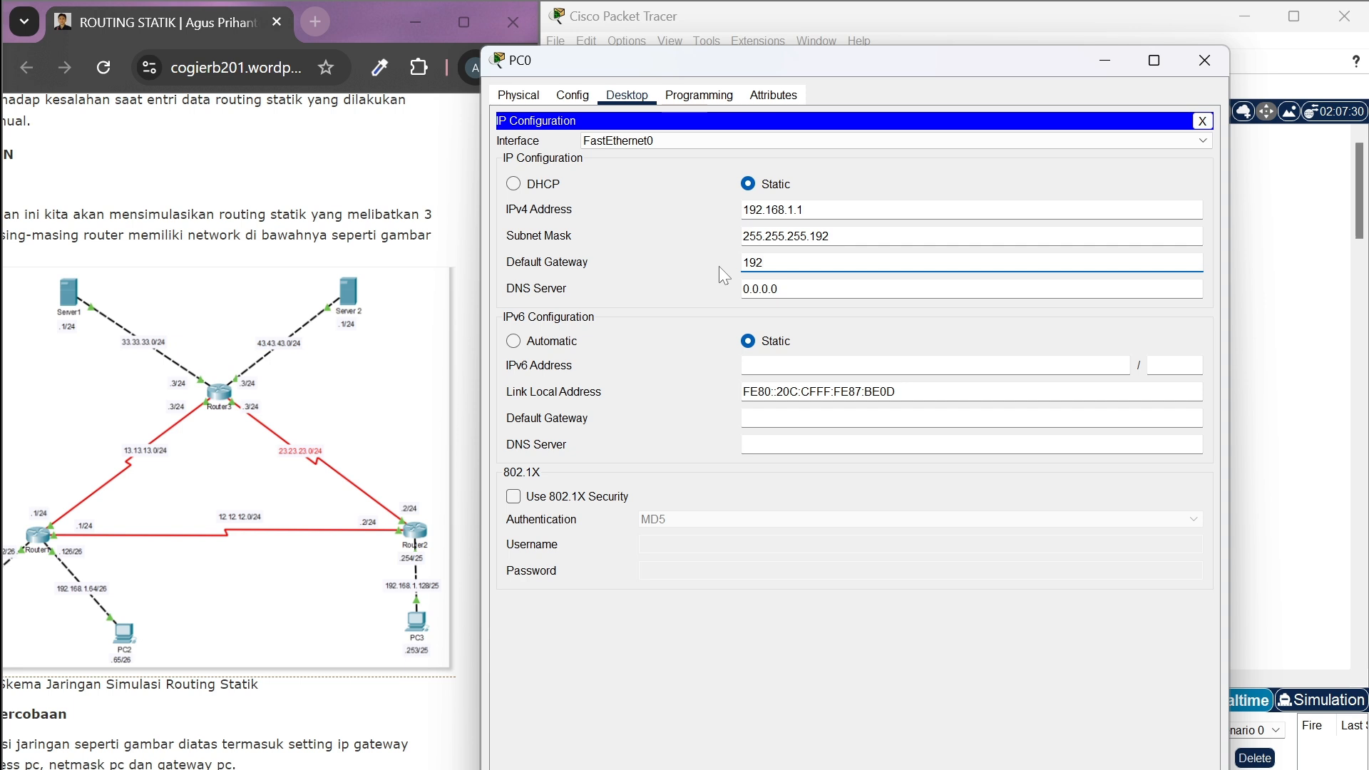
{"action": "type", "text": ".168.1.62"}
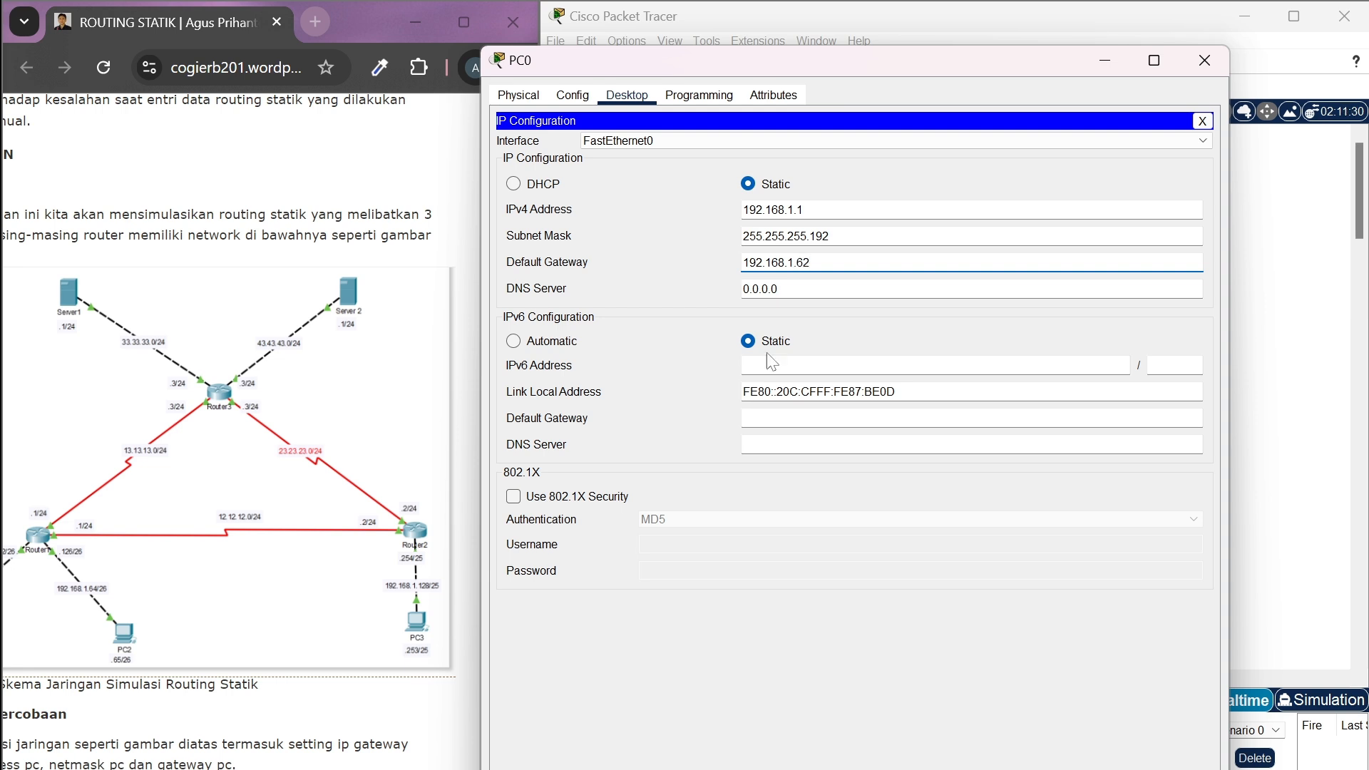
{"action": "key", "text": "alt+Tab"}
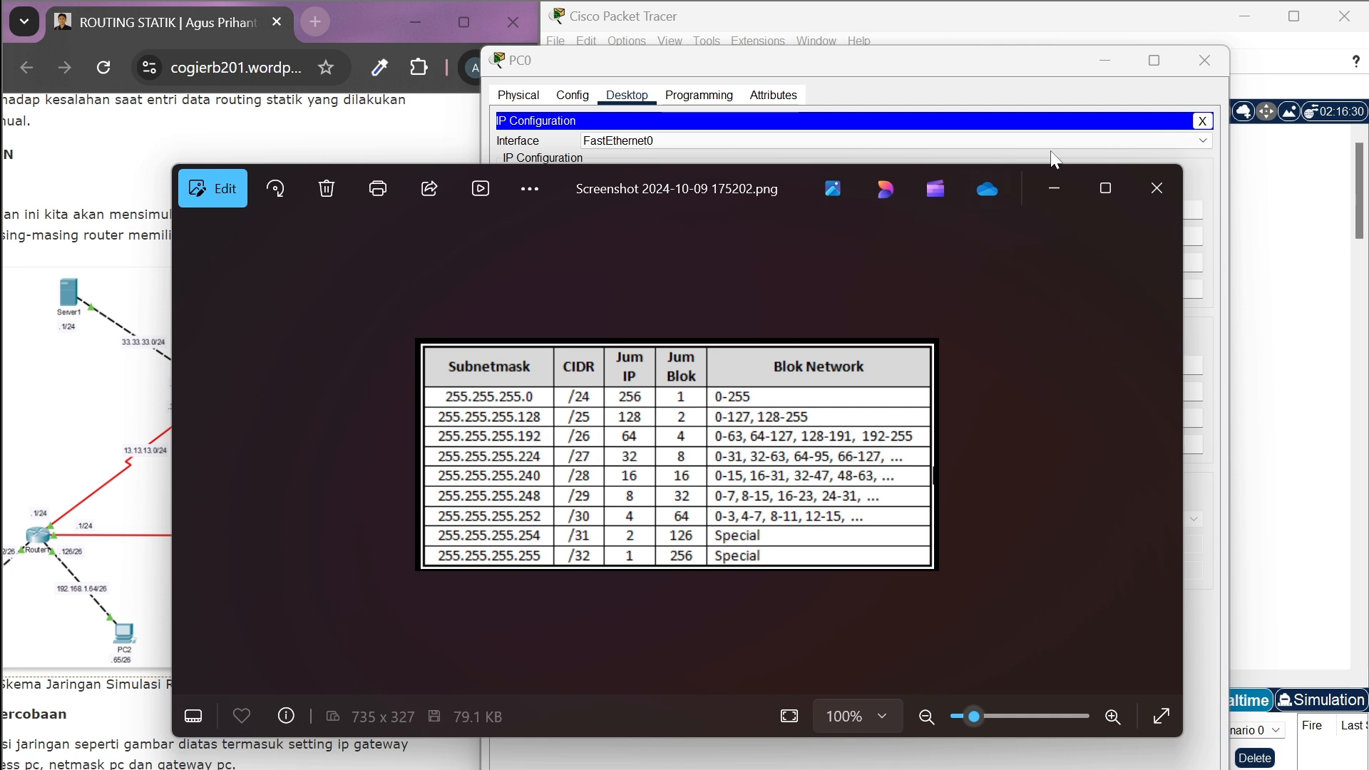
{"action": "left_click", "coordinate": [1055, 189]}
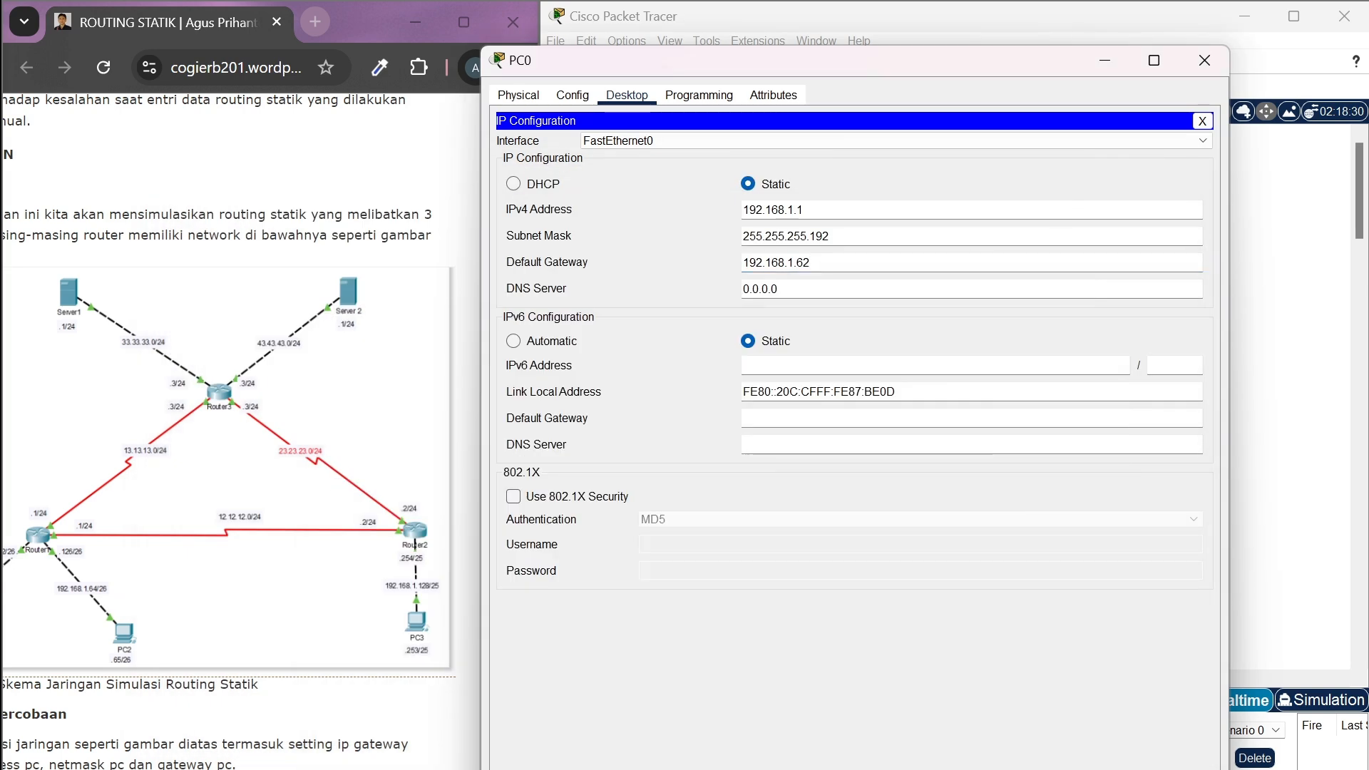
{"action": "left_click", "coordinate": [1204, 61]}
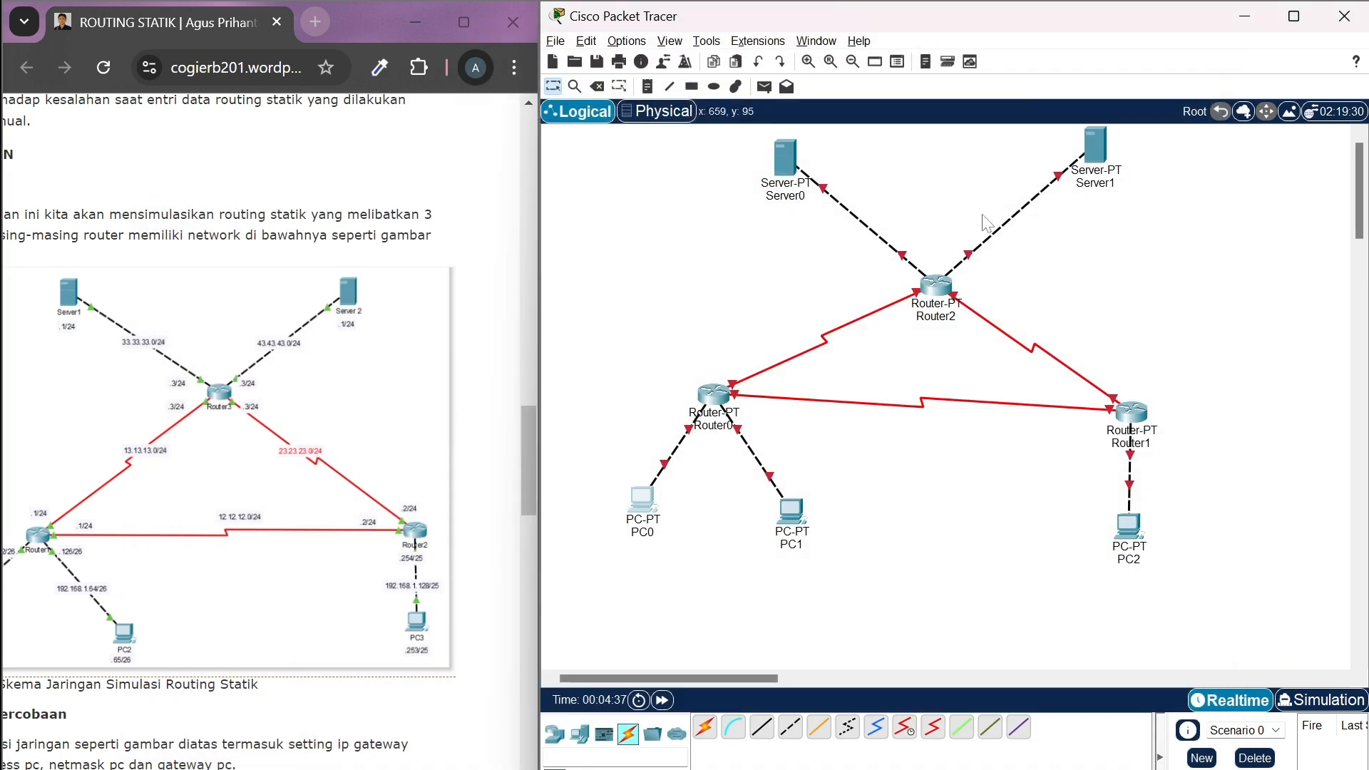
Open PC1's IP configuration
{"action": "left_click", "coordinate": [788, 514]}
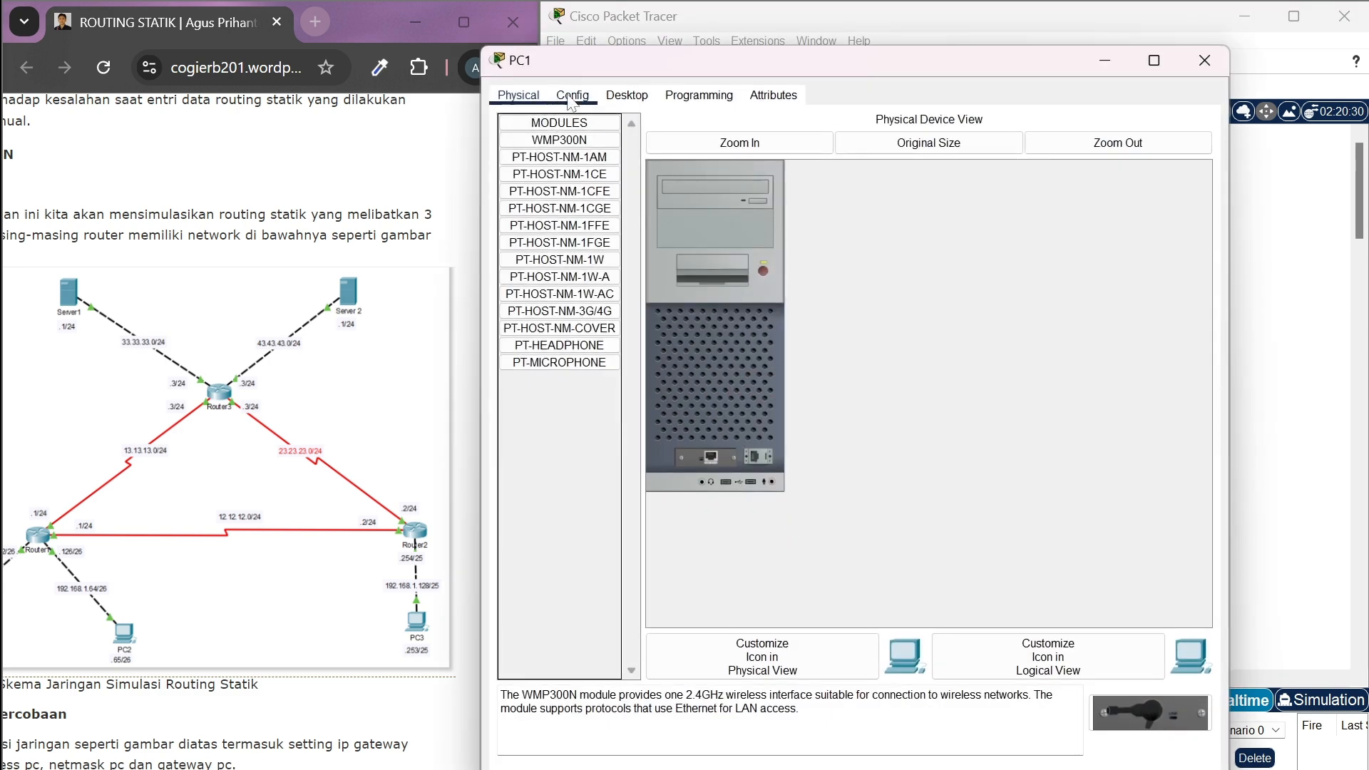
{"action": "left_click", "coordinate": [627, 95]}
{"action": "left_click", "coordinate": [571, 147]}
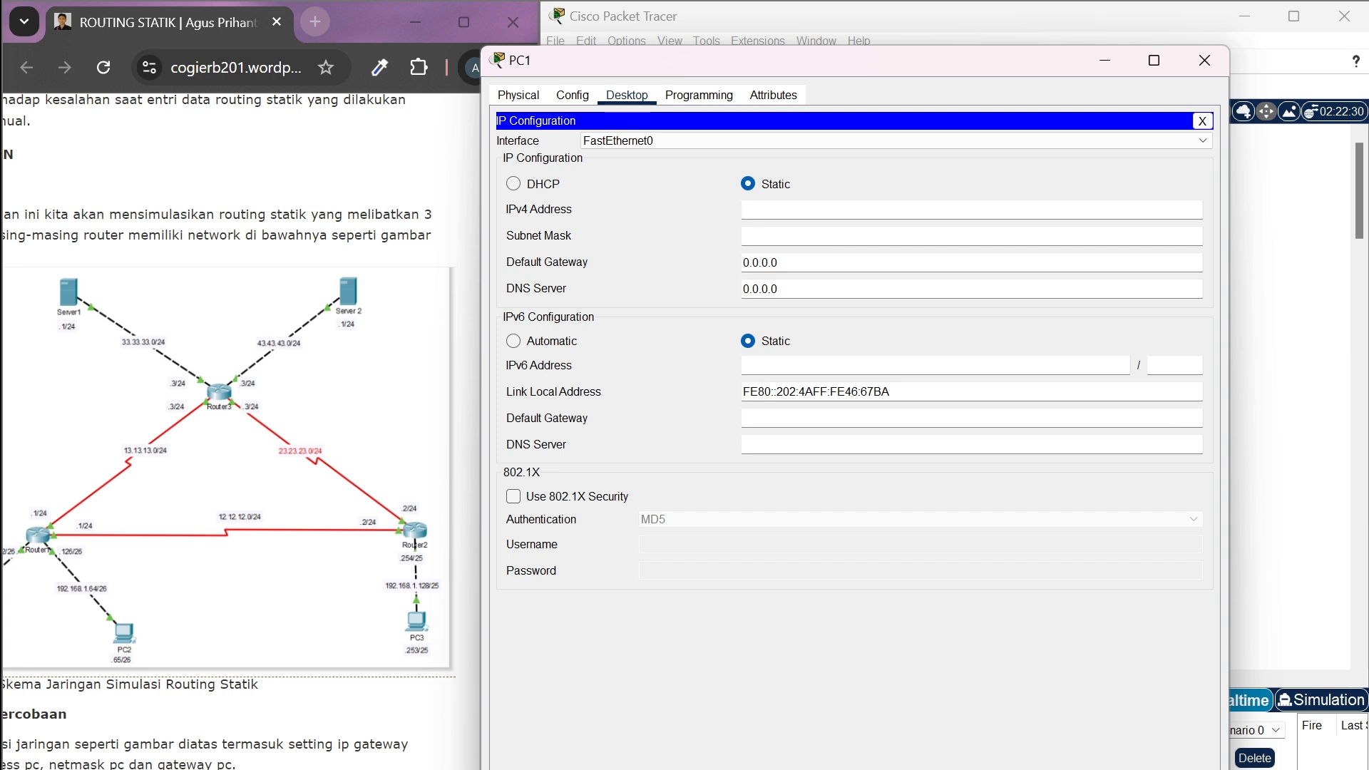
Try to give PC1 the IPv4 address 192.168.1.65 with subnet mask 255.255.255.126
{"action": "type", "text": "192.168.1.65"}
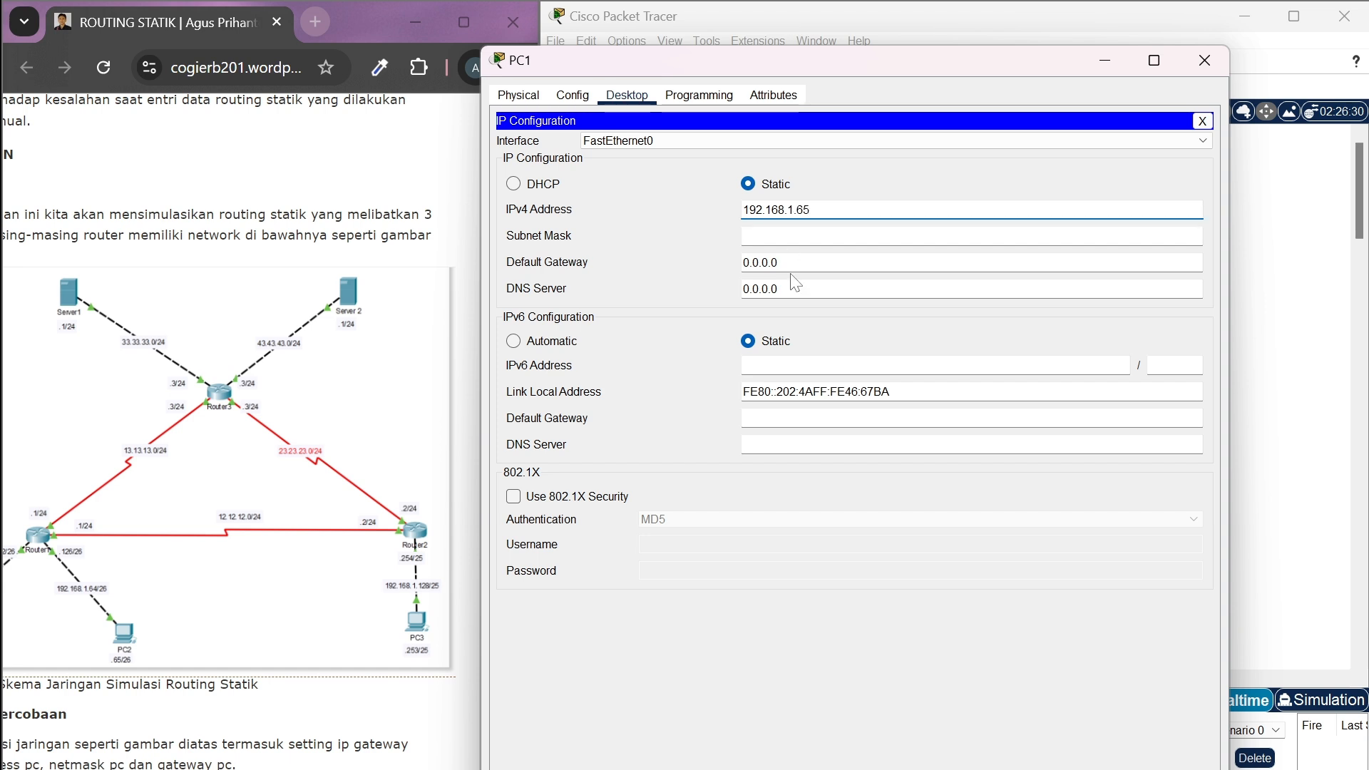
{"action": "key", "text": "Tab"}
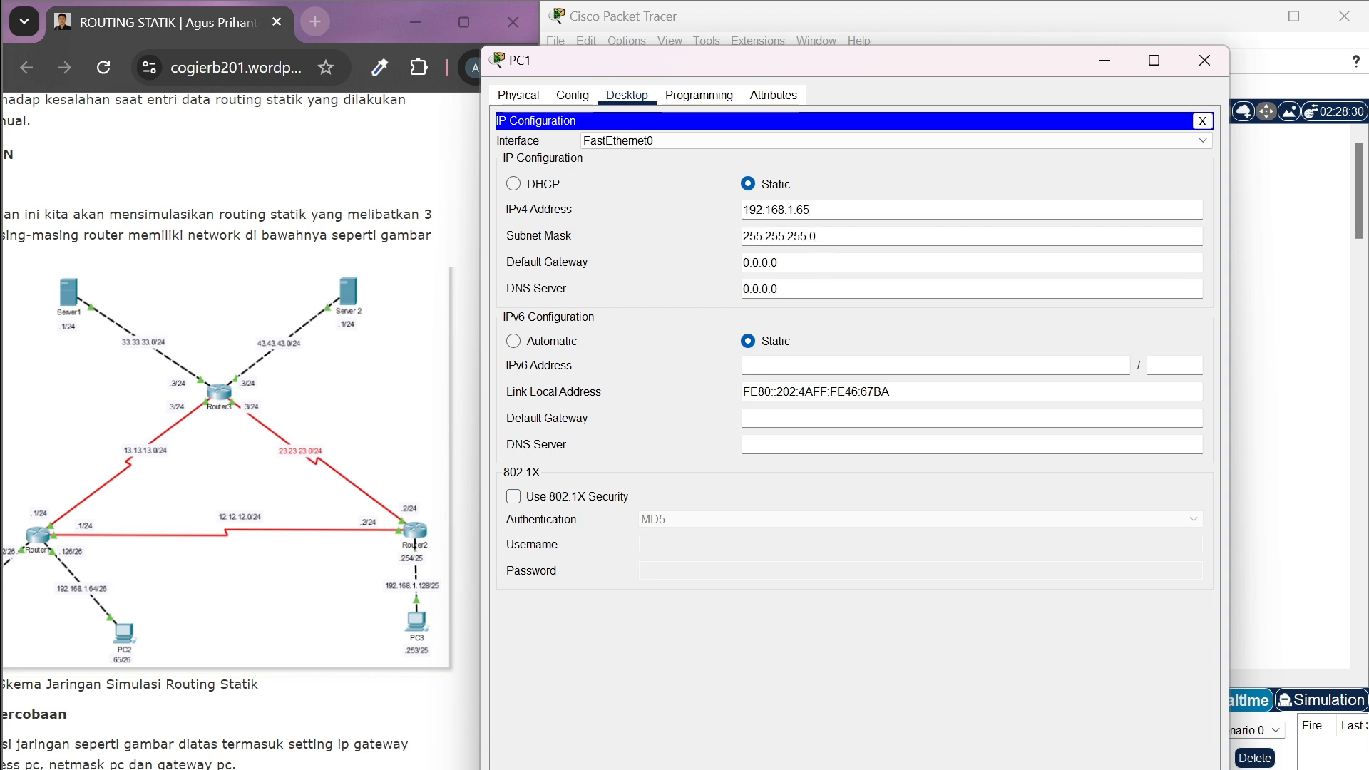
{"action": "type", "text": "126"}
{"action": "left_click", "coordinate": [882, 768]}
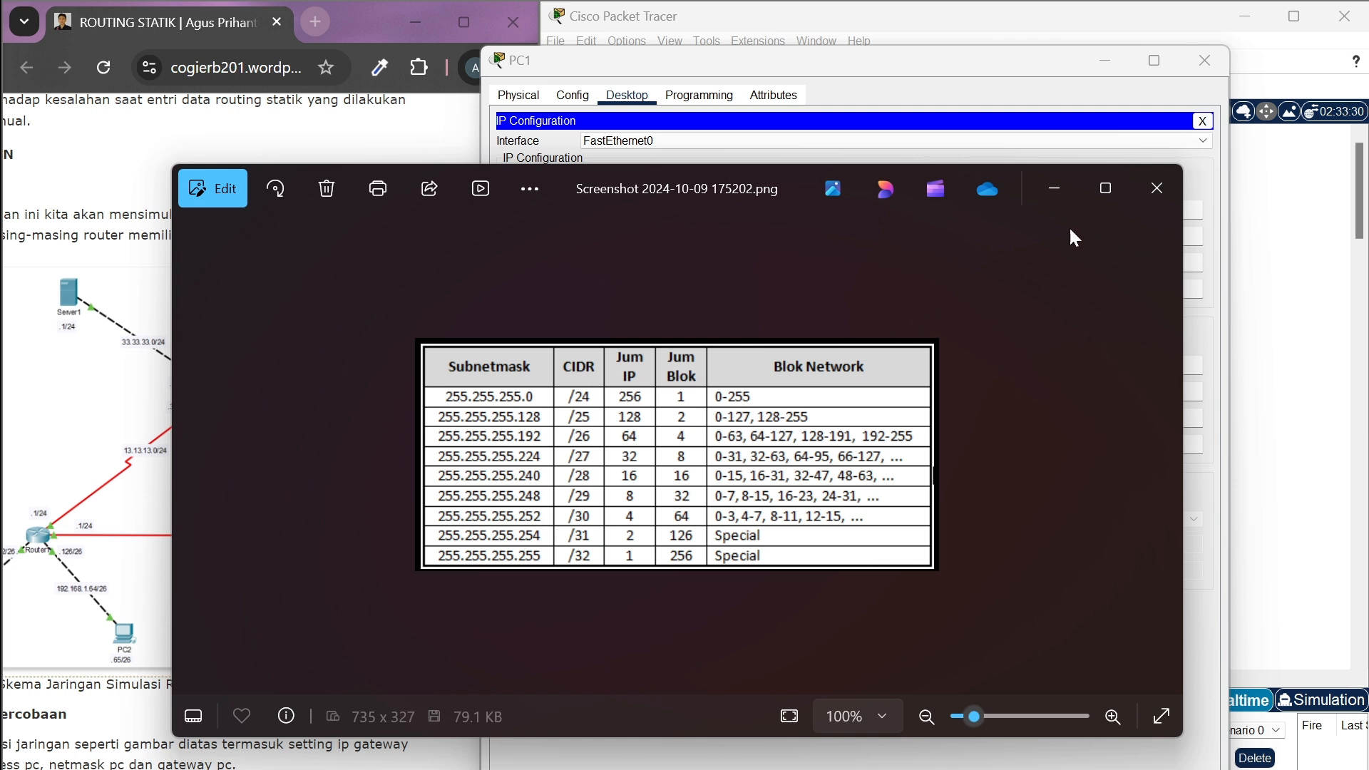
{"action": "left_click", "coordinate": [1045, 195]}
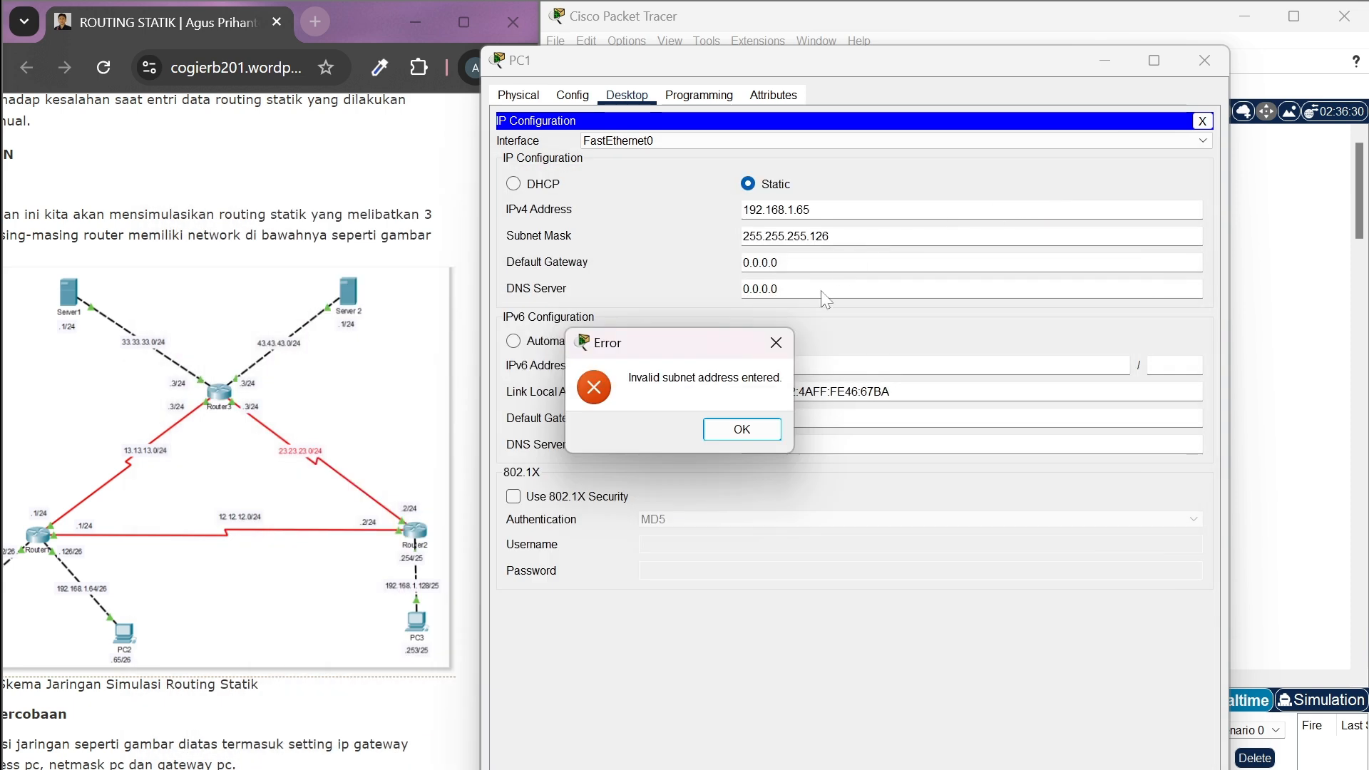
{"action": "left_click", "coordinate": [767, 429]}
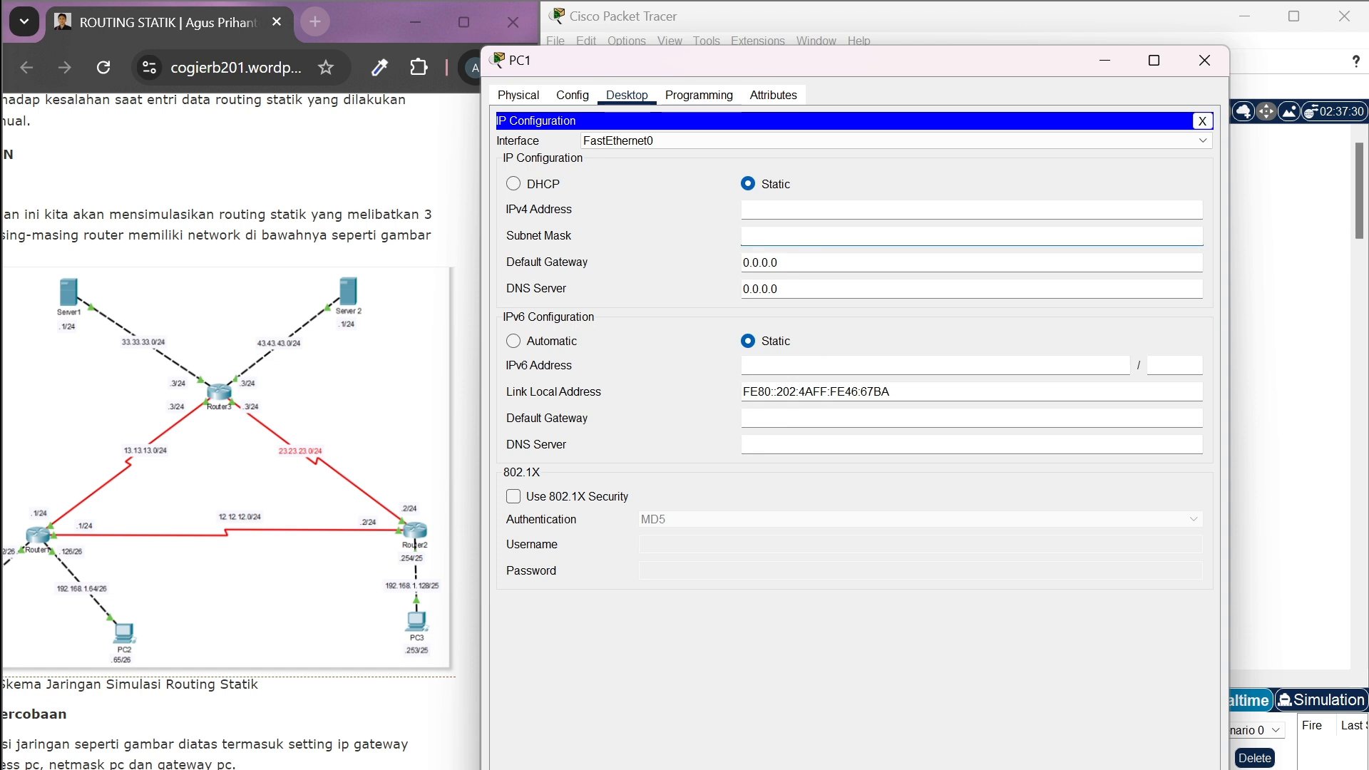
Set PC1's static IPv4 address to 192.168.1.65 with subnet mask 255.255.255.192
{"action": "type", "text": "192.1"}
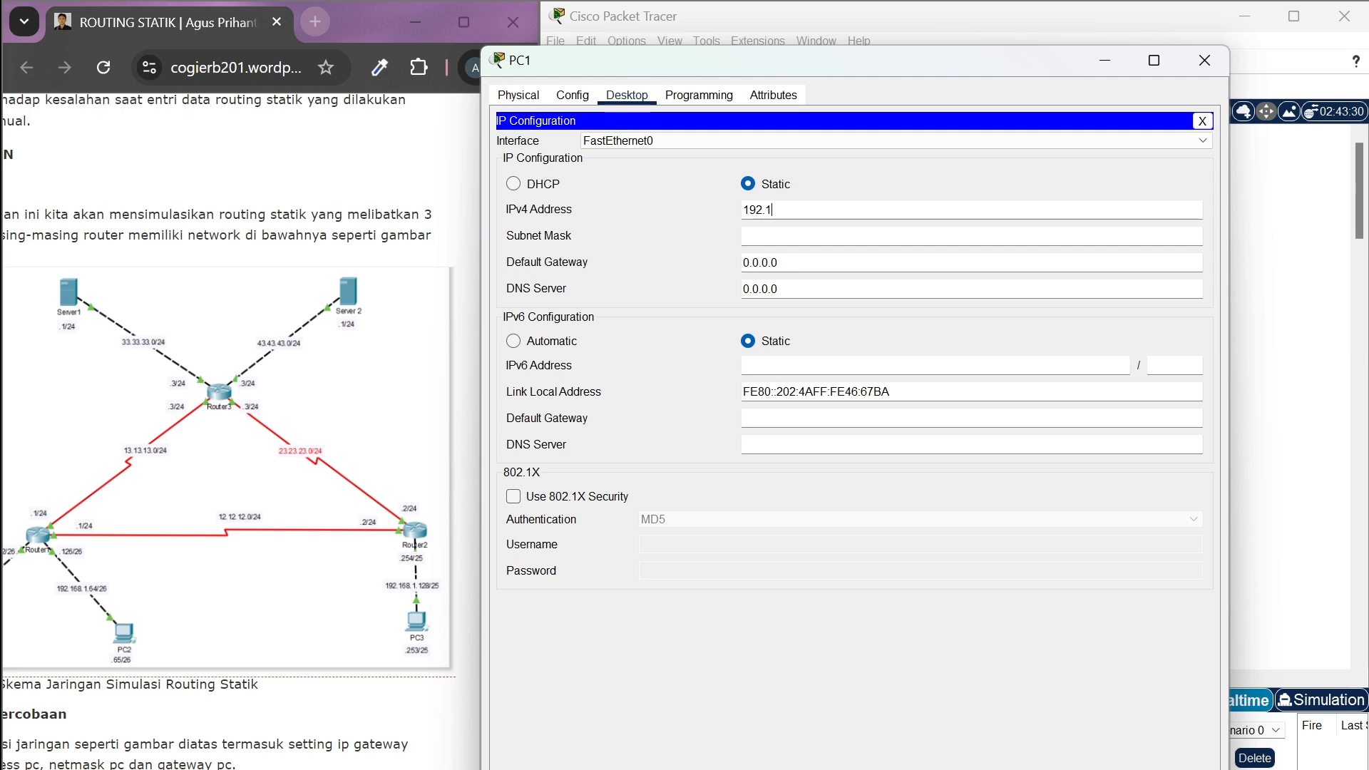
{"action": "type", "text": "8.1."}
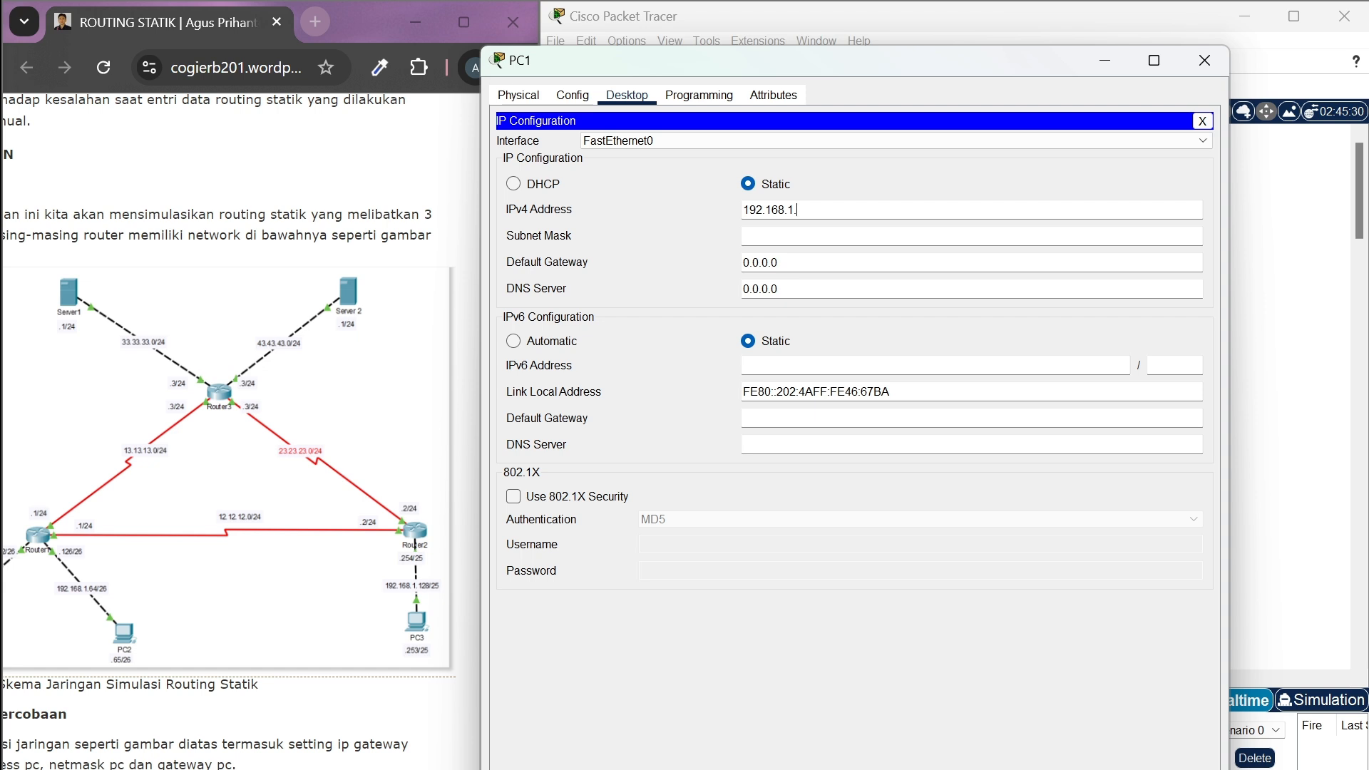
{"action": "type", "text": "65"}
{"action": "key", "text": "Tab"}
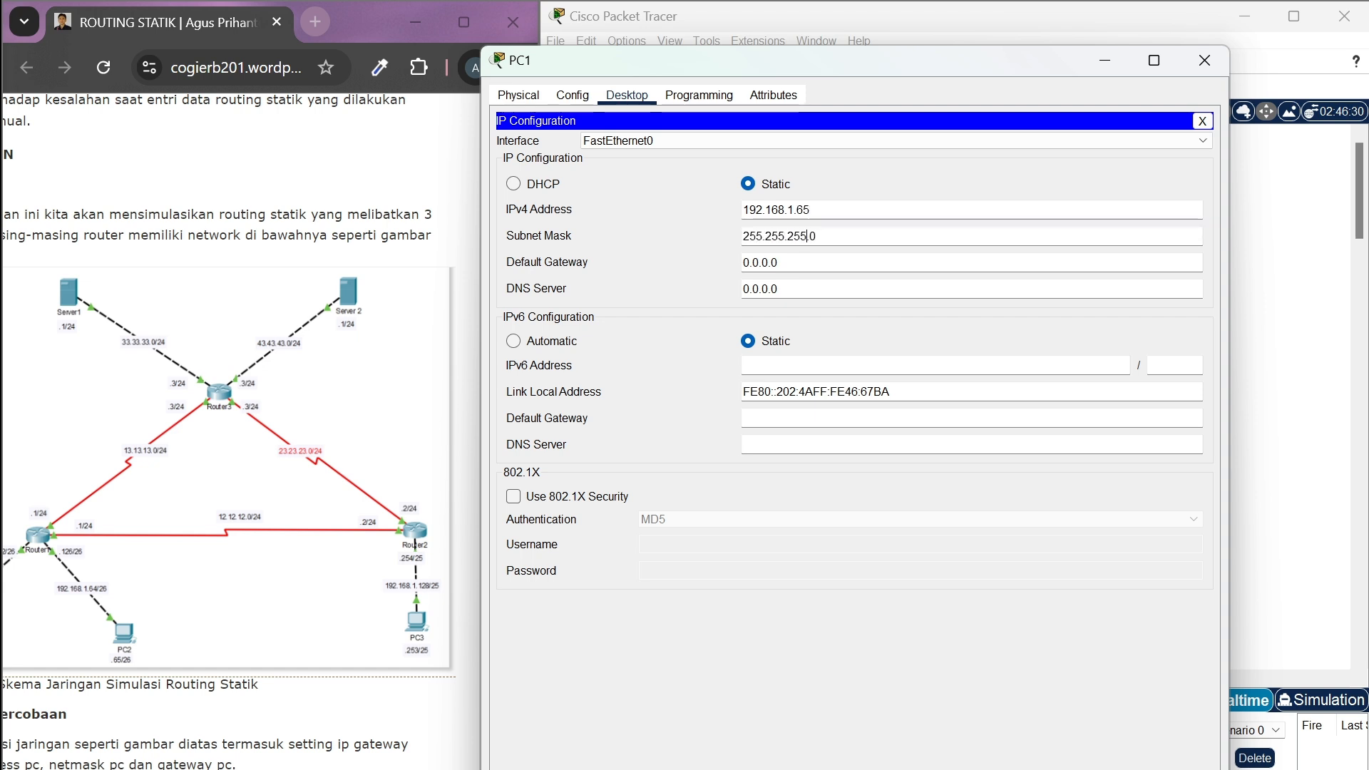
{"action": "key", "text": "BackSpace"}
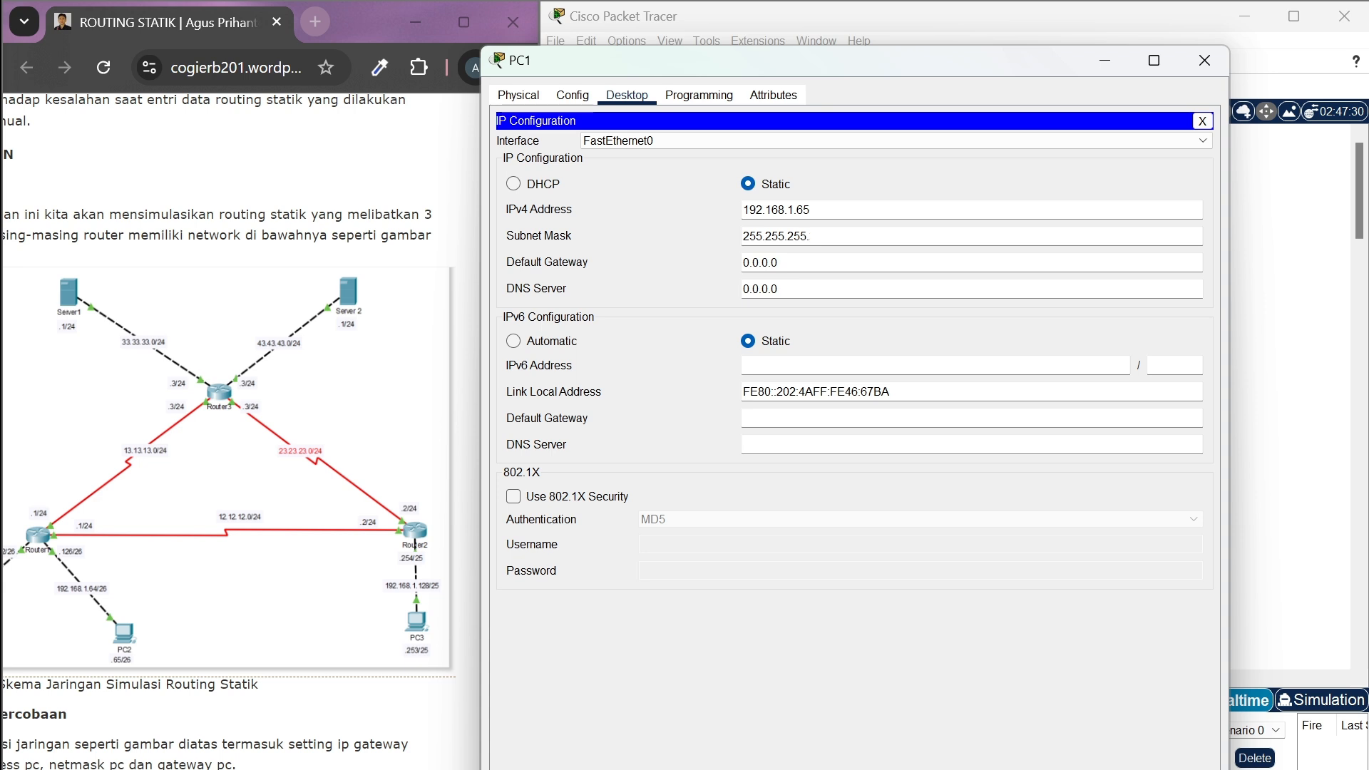
{"action": "type", "text": "192"}
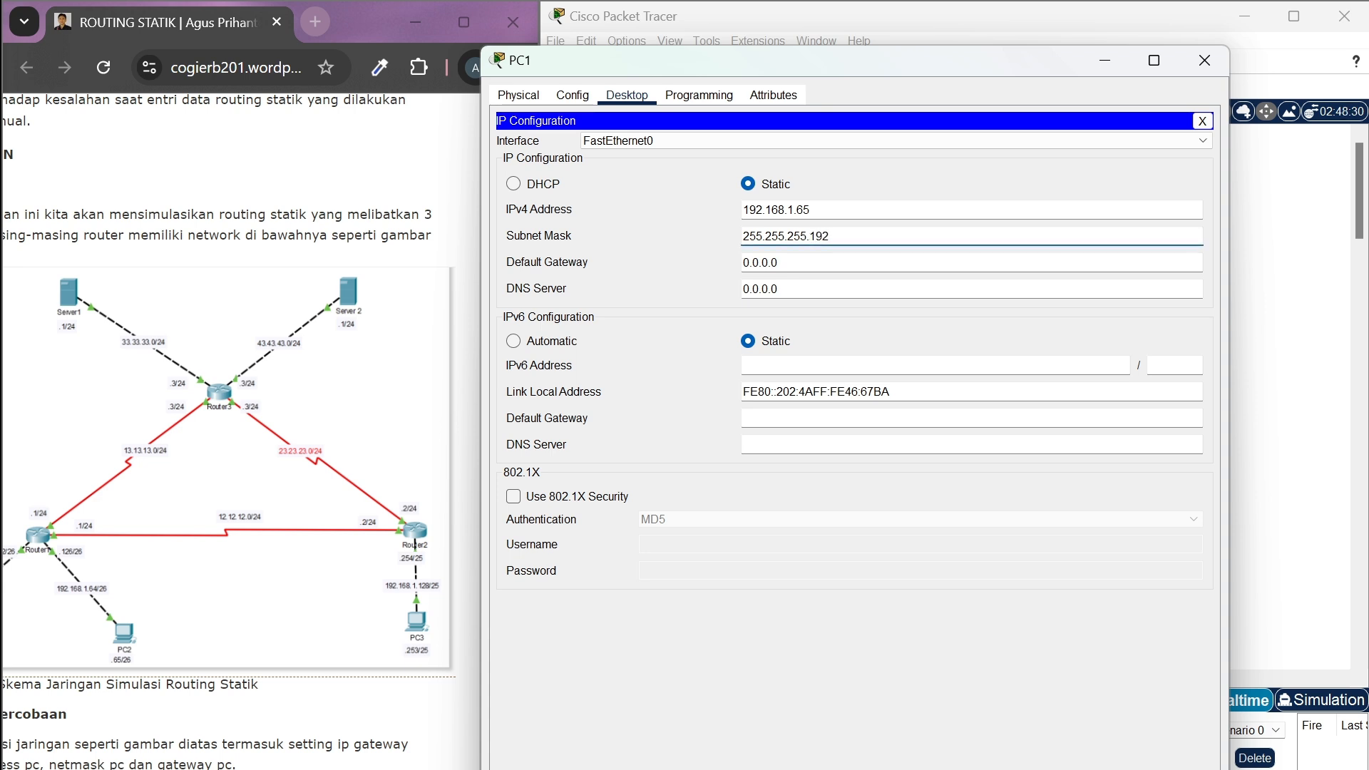
Set PC1's default gateway to 192.168.1.126 and close its settings
{"action": "key", "text": "Tab"}
{"action": "key", "text": "BackSpace"}
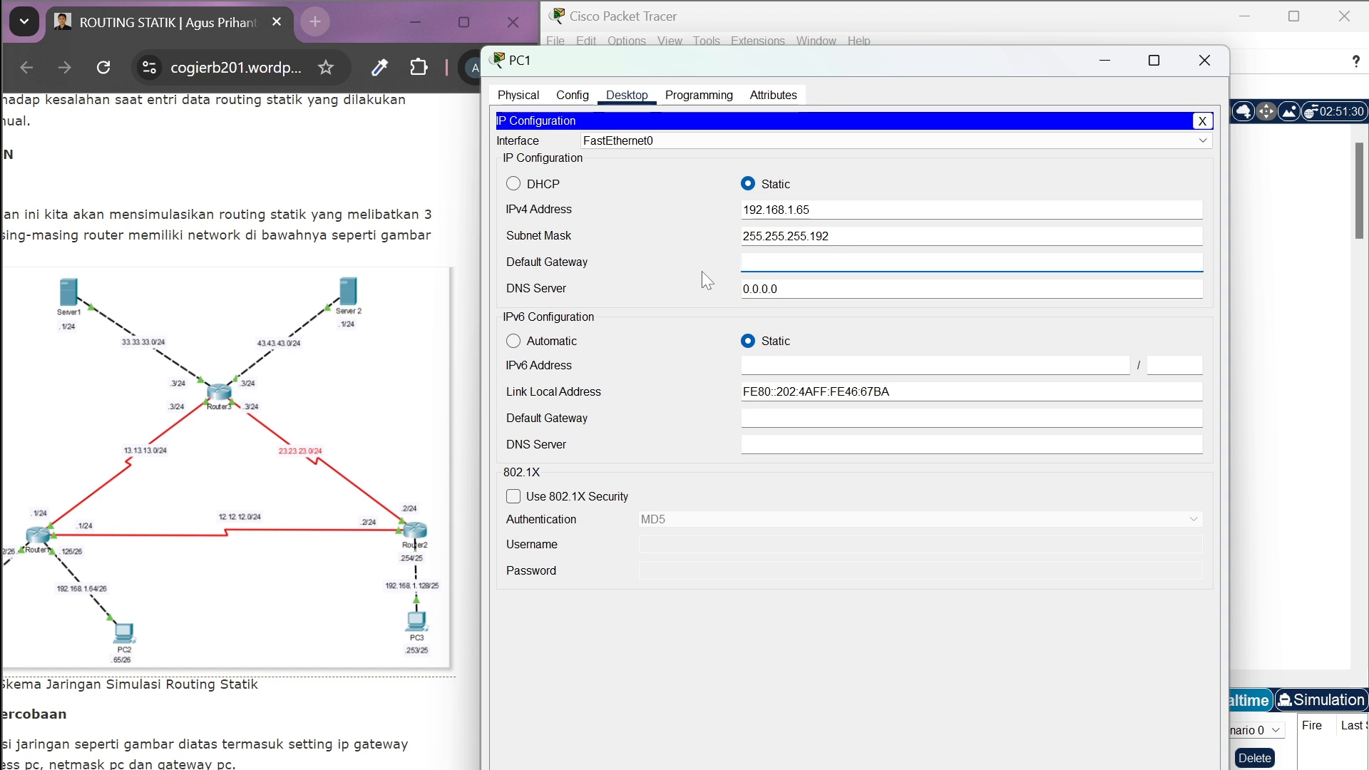
{"action": "type", "text": "192.168.1.126"}
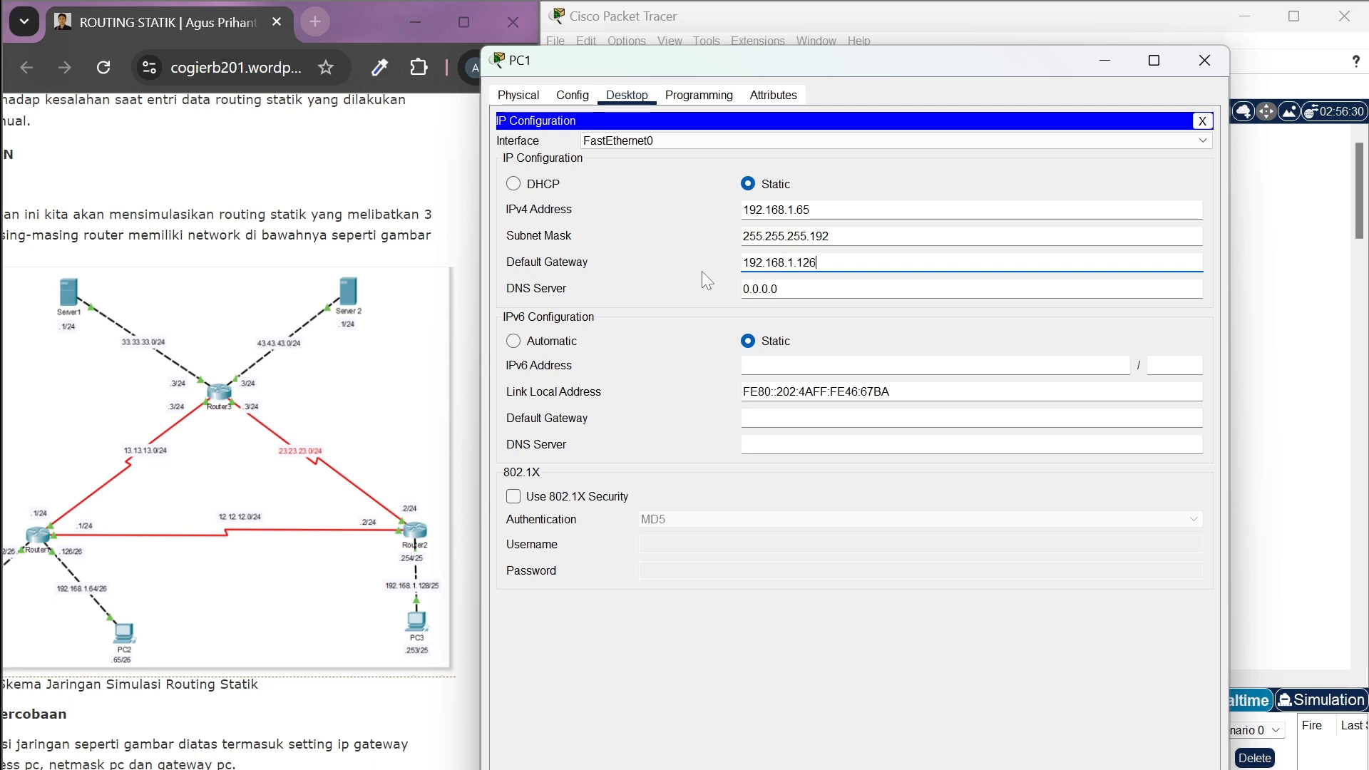
{"action": "left_click", "coordinate": [1204, 61]}
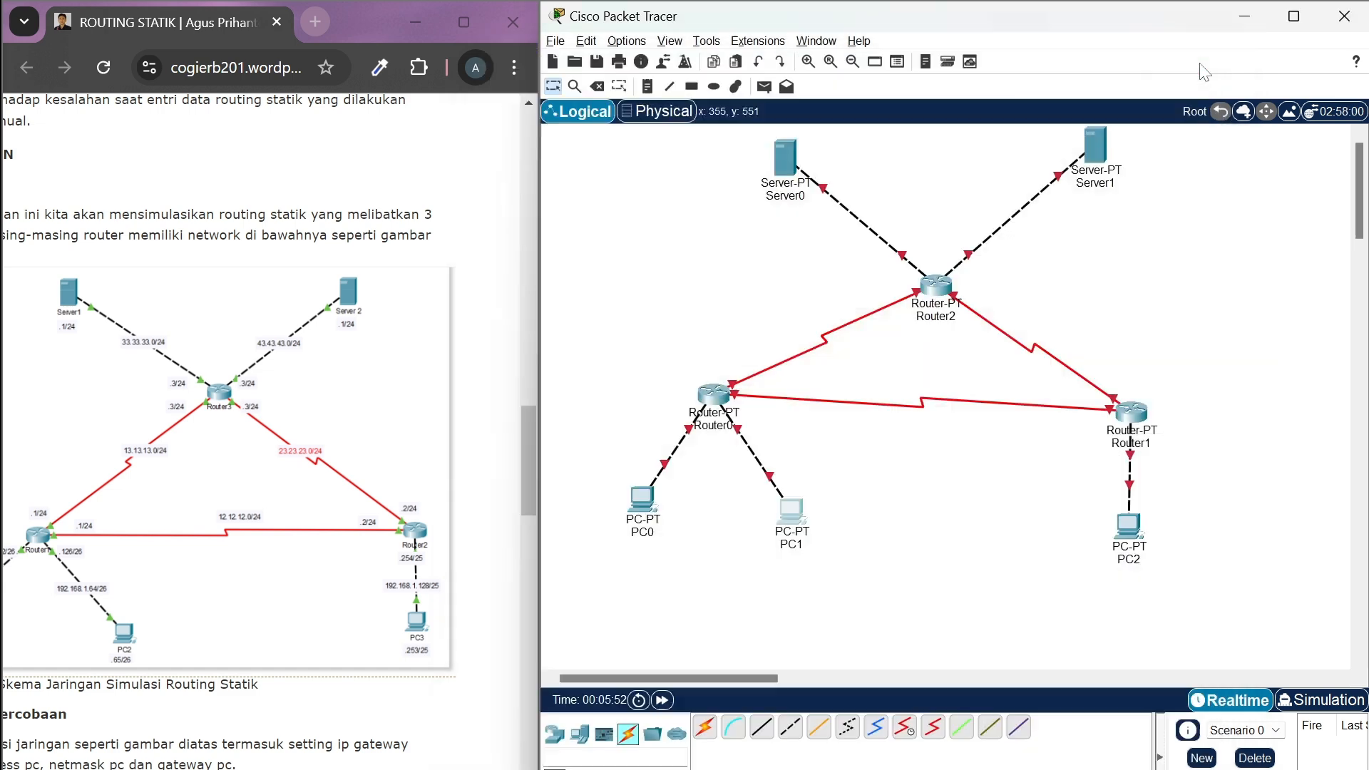
Open PC2's IP configuration and set its static IPv4 address to 192.168.1.253
{"action": "left_click", "coordinate": [1137, 526]}
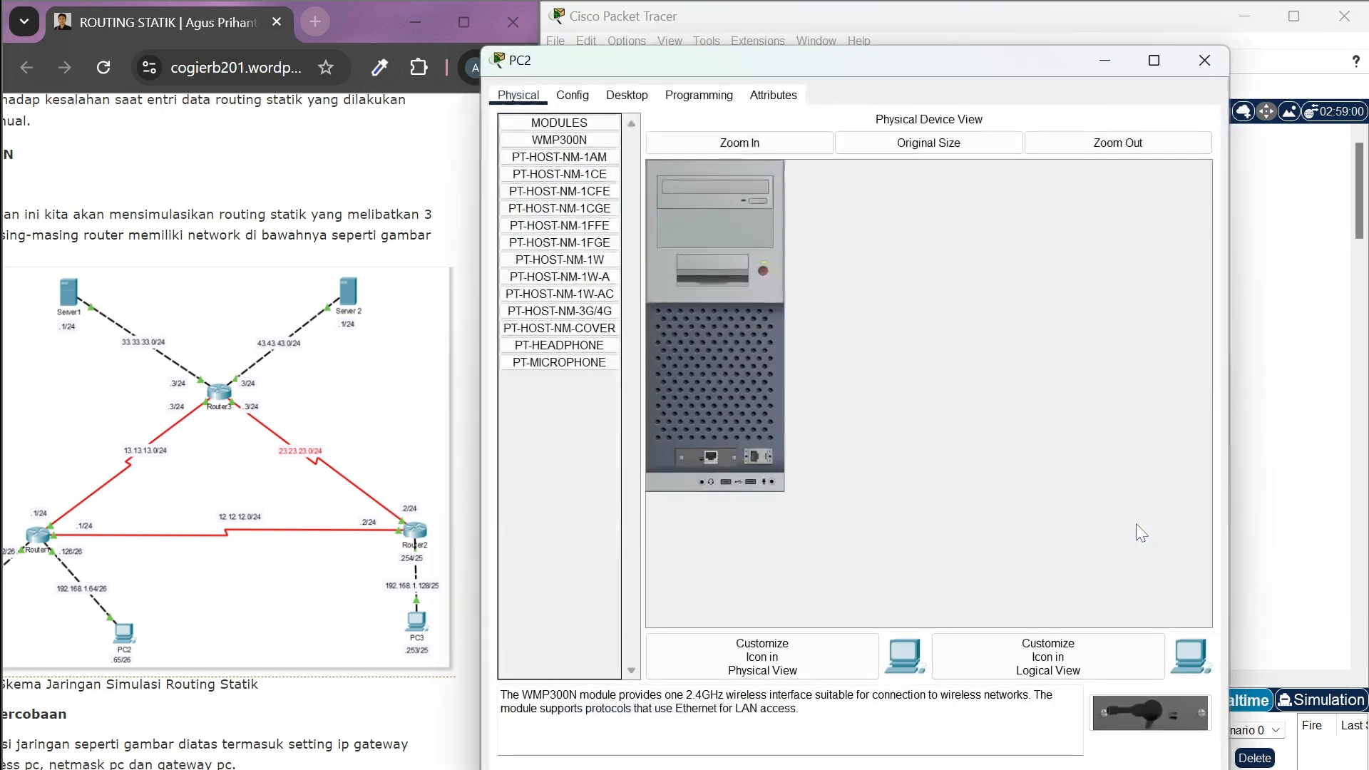
{"action": "left_click", "coordinate": [628, 95]}
{"action": "left_click", "coordinate": [567, 156]}
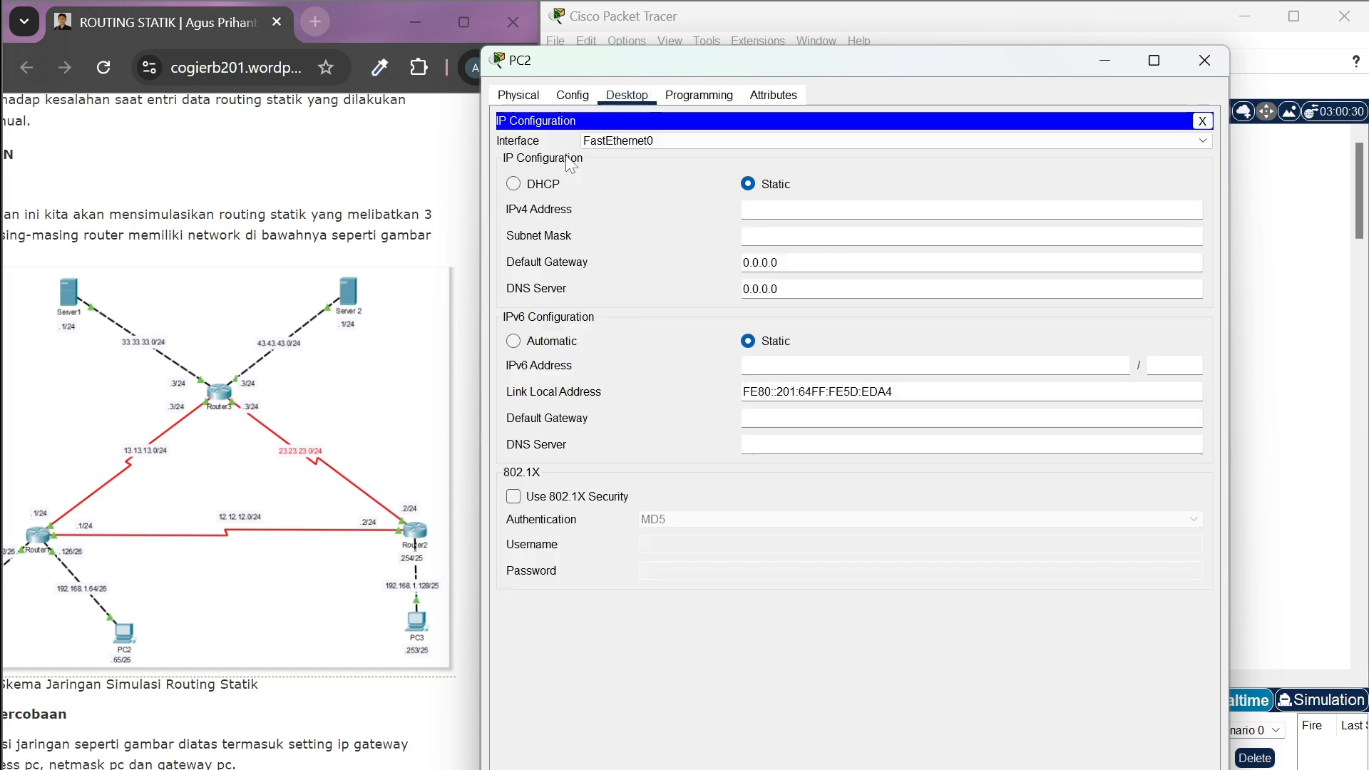
{"action": "left_click", "coordinate": [820, 209]}
{"action": "type", "text": "192.1"}
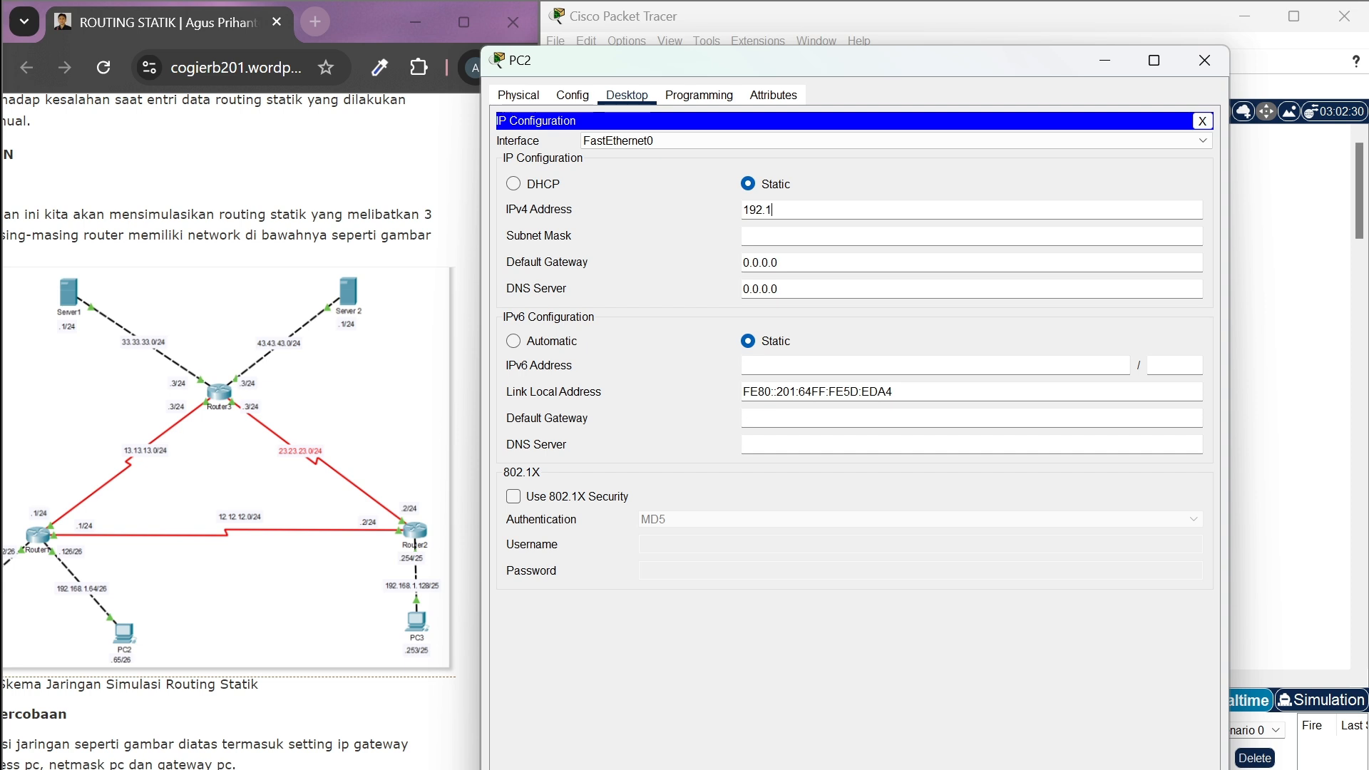
{"action": "type", "text": "68"}
{"action": "type", "text": ".1.253"}
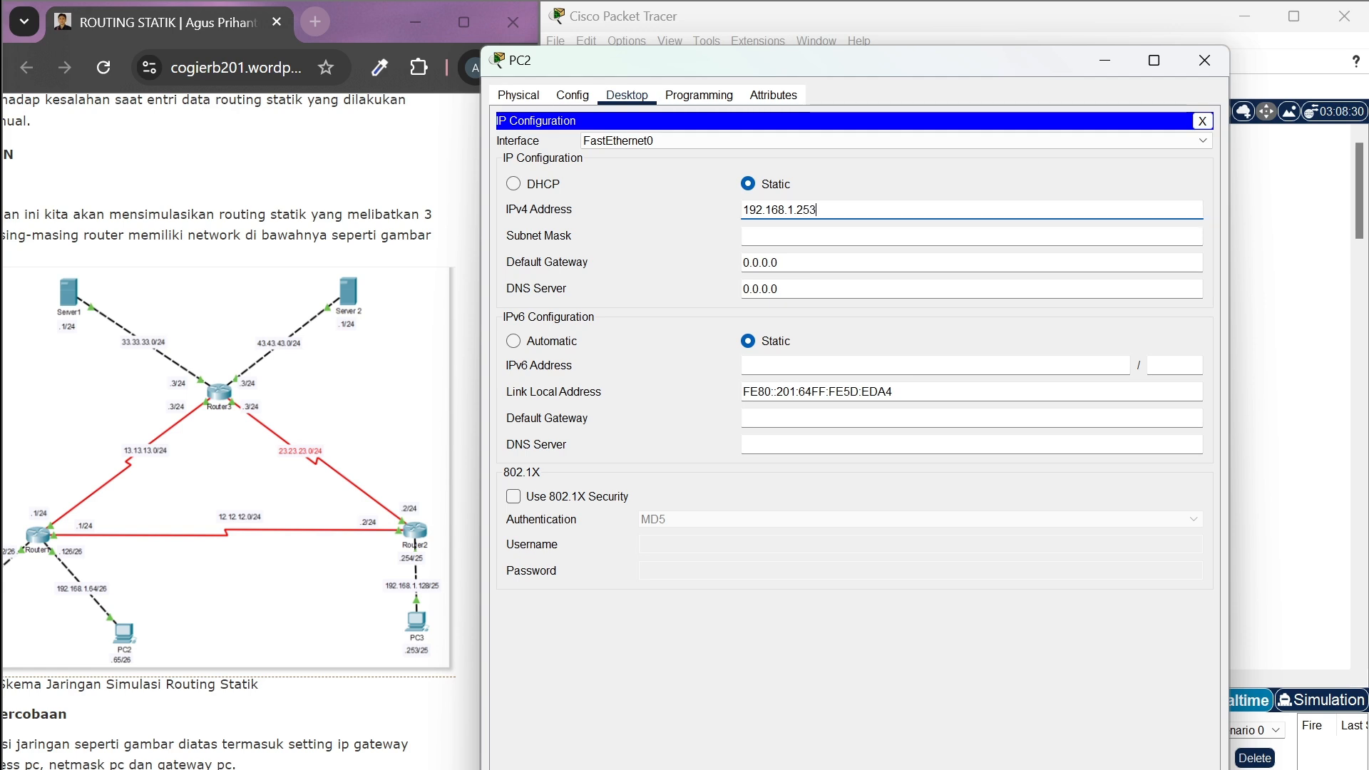
Set PC2's subnet mask to 255.255.255.128 and check it against the /25 row of the subnet table image
{"action": "left_click", "coordinate": [785, 236]}
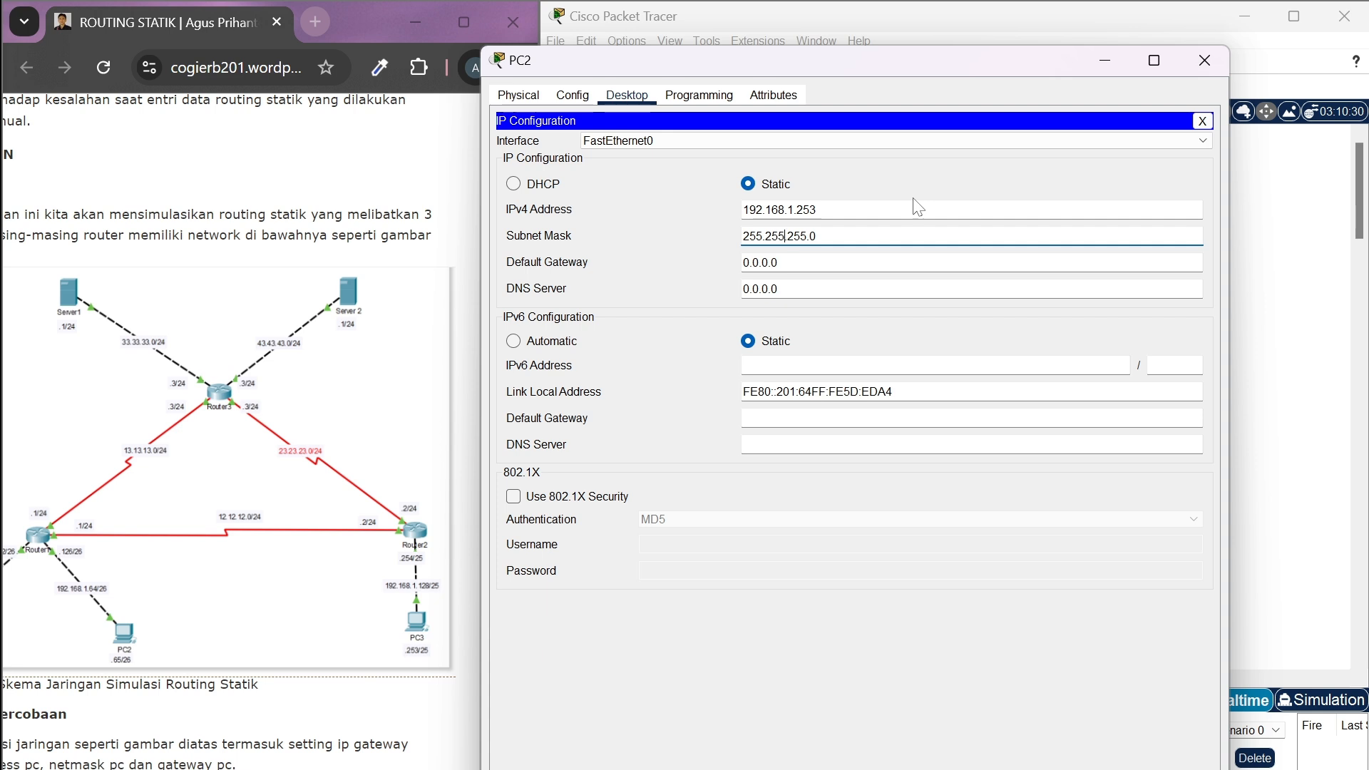
{"action": "key", "text": "End"}
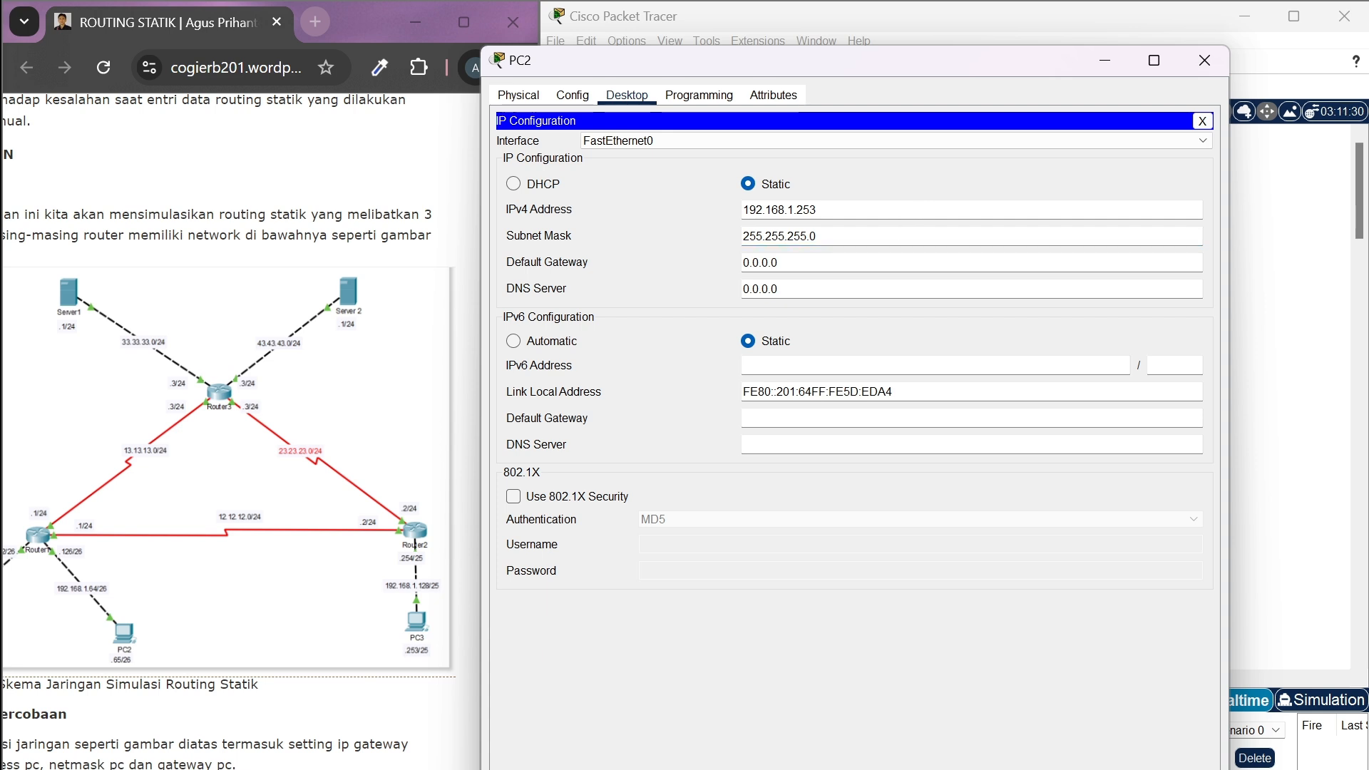
{"action": "type", "text": "128"}
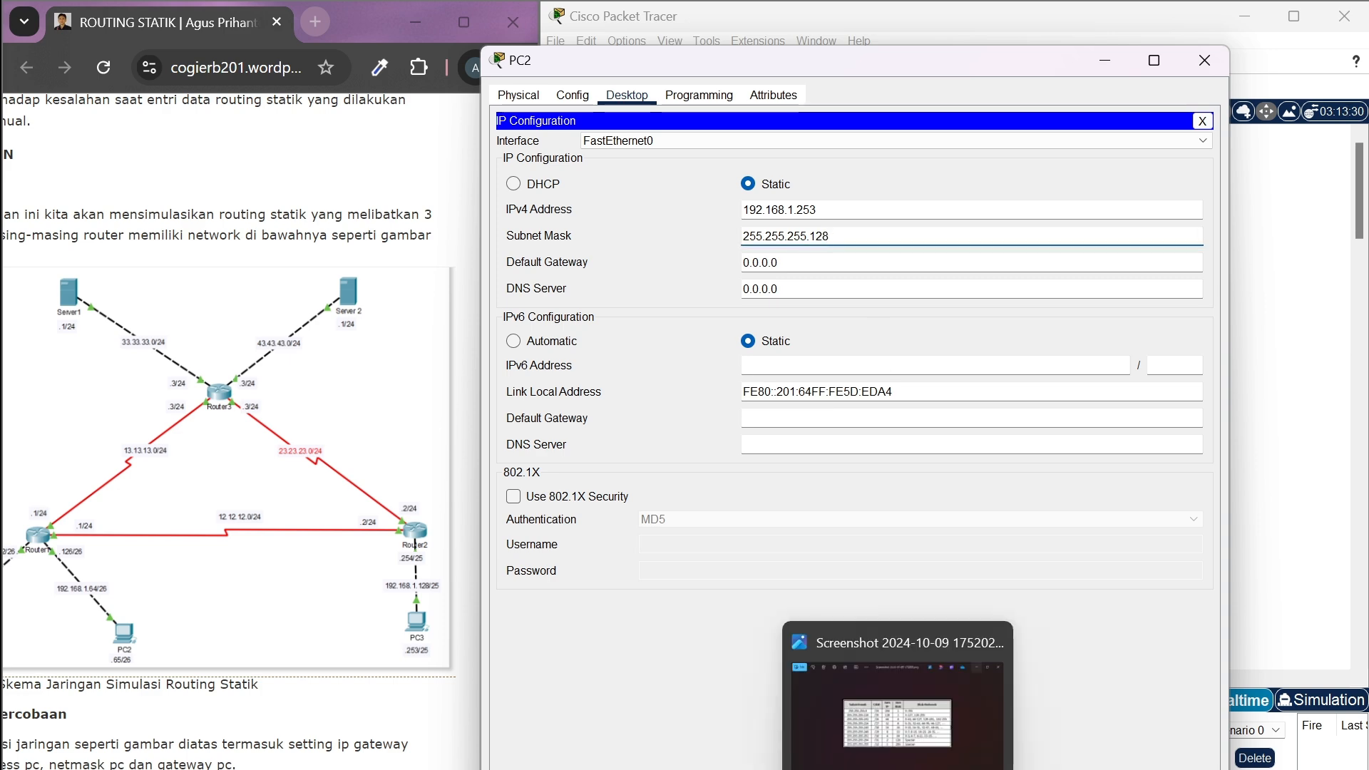
{"action": "left_click", "coordinate": [897, 769]}
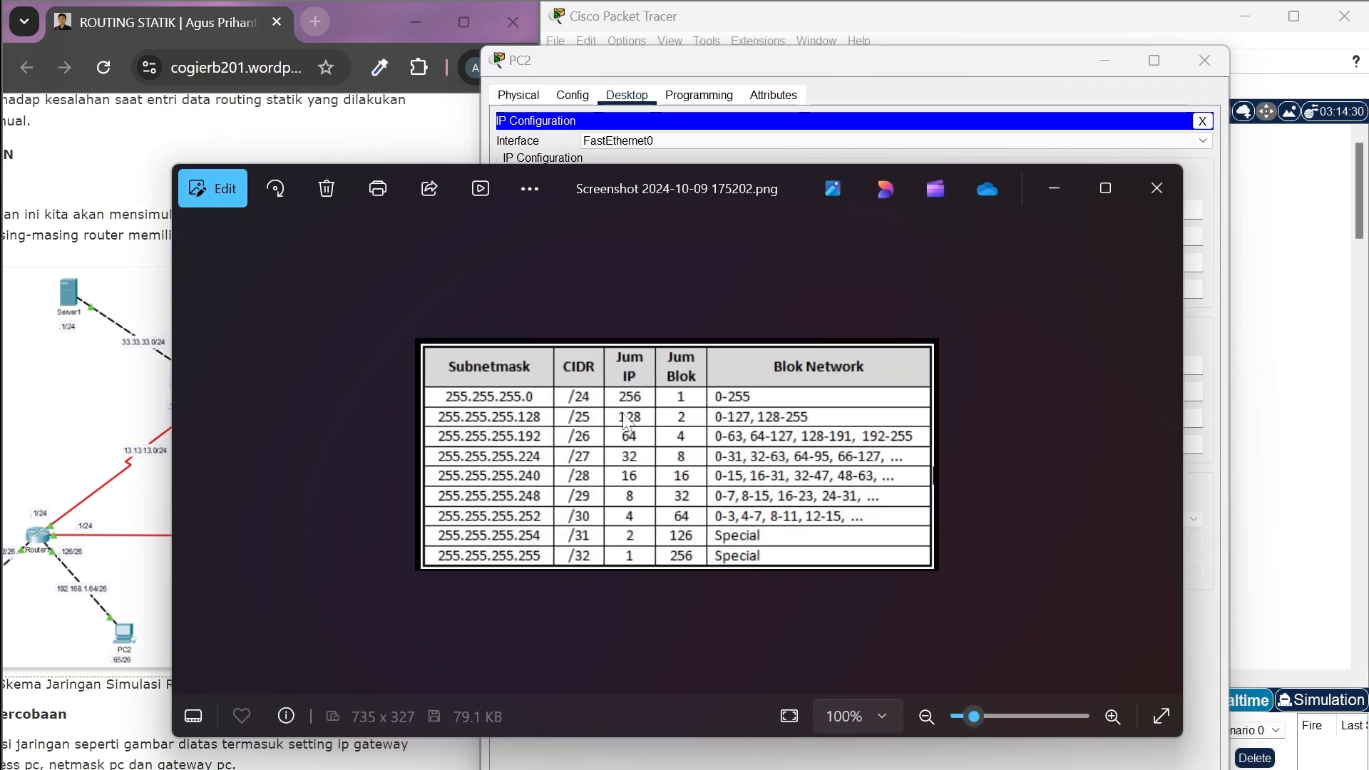
{"action": "left_click", "coordinate": [1049, 181]}
Set PC2's default gateway to 192.168.1.254 and close its settings
{"action": "left_click", "coordinate": [779, 263]}
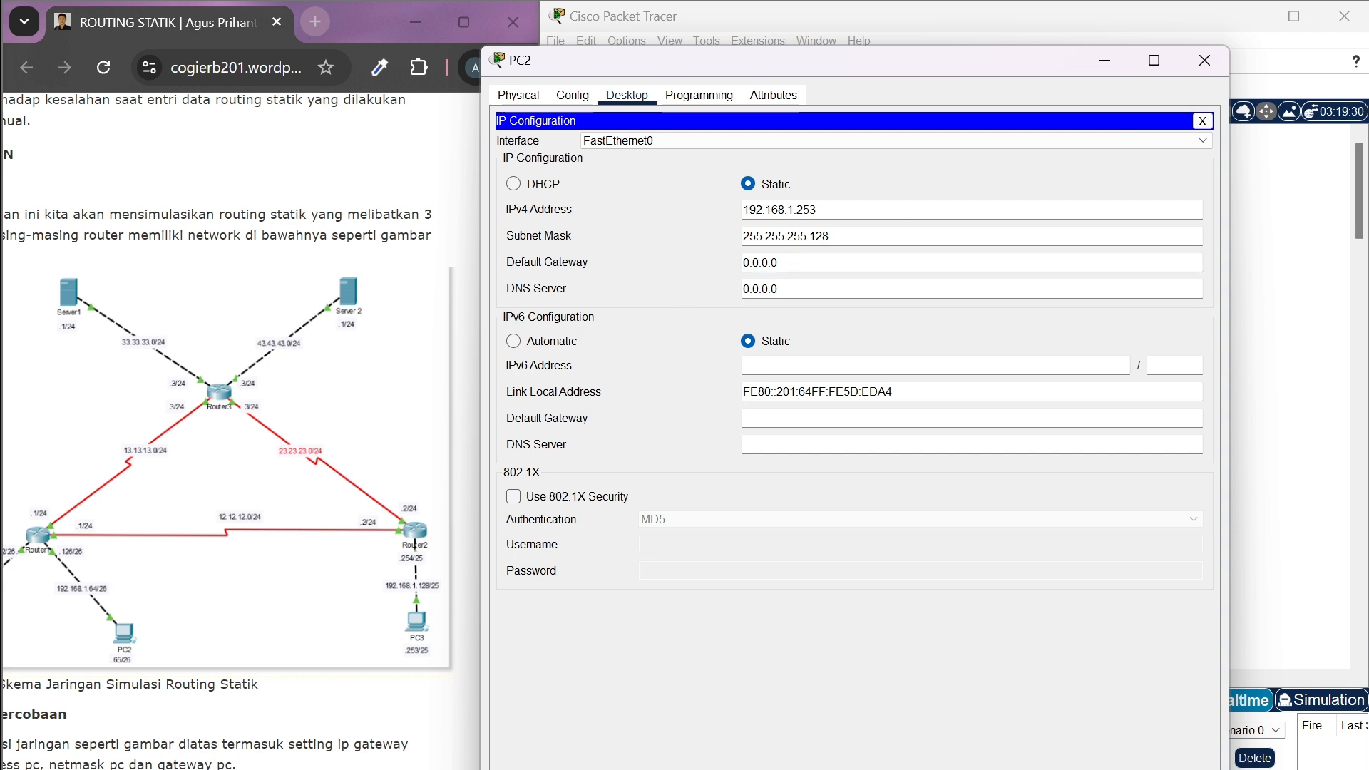
{"action": "left_click_drag", "start_coordinate": [782, 263], "coordinate": [723, 265]}
{"action": "key", "text": "BackSpace"}
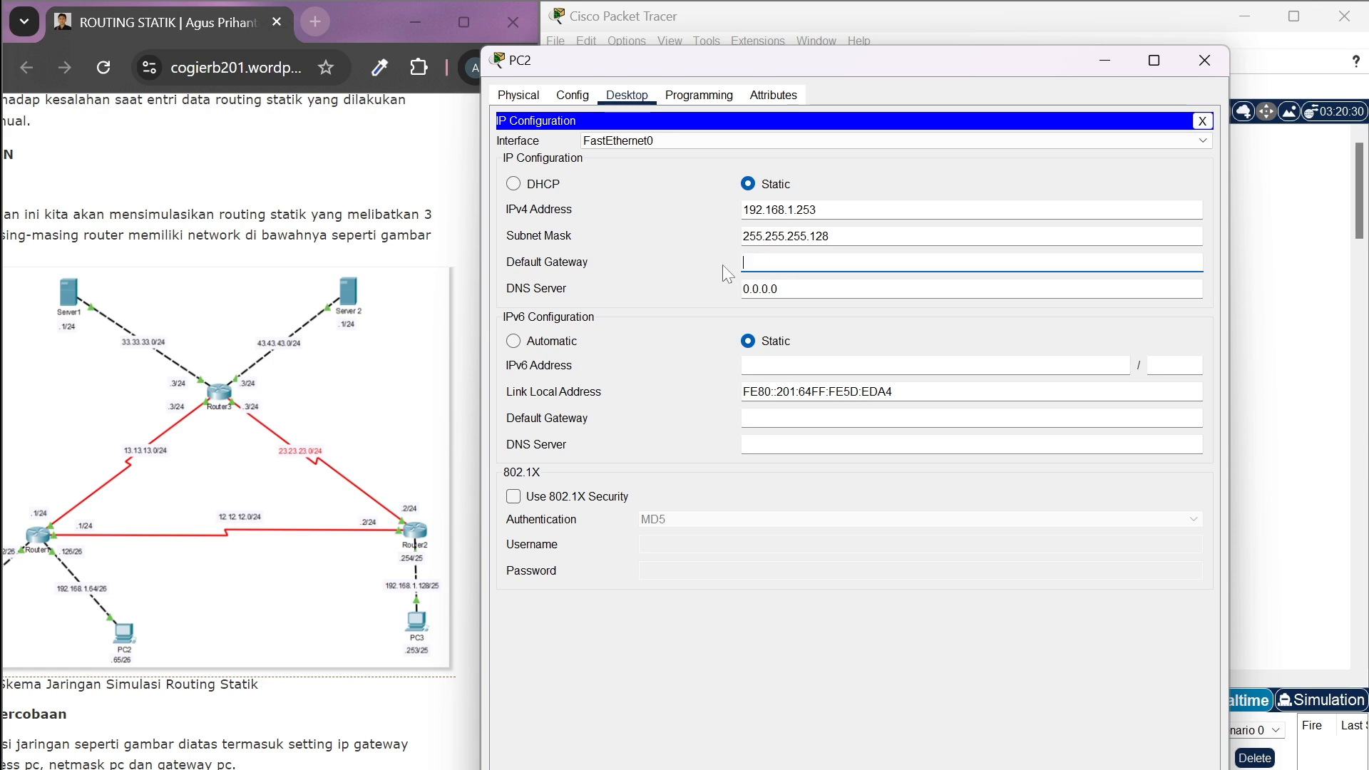
{"action": "type", "text": "192.168.1.254"}
{"action": "left_click", "coordinate": [1204, 60]}
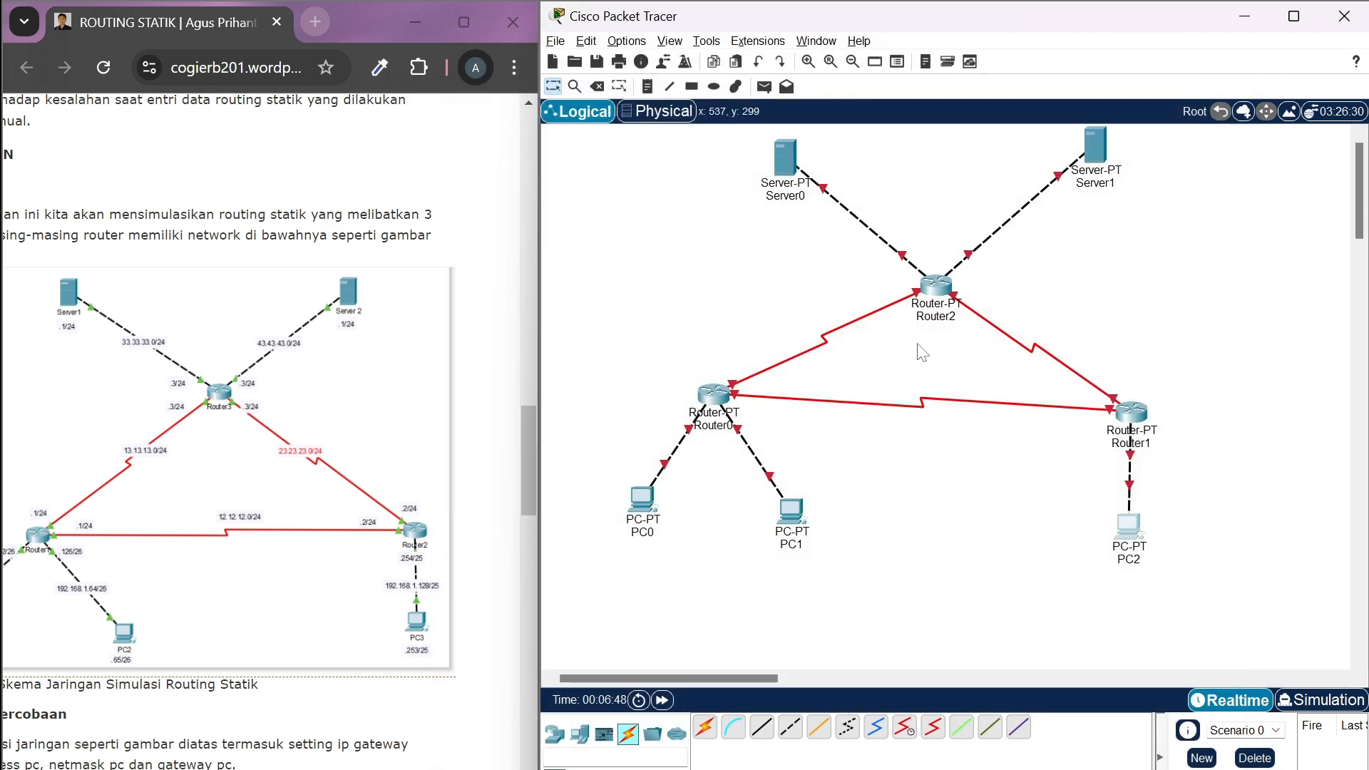
{"action": "left_click", "coordinate": [711, 399]}
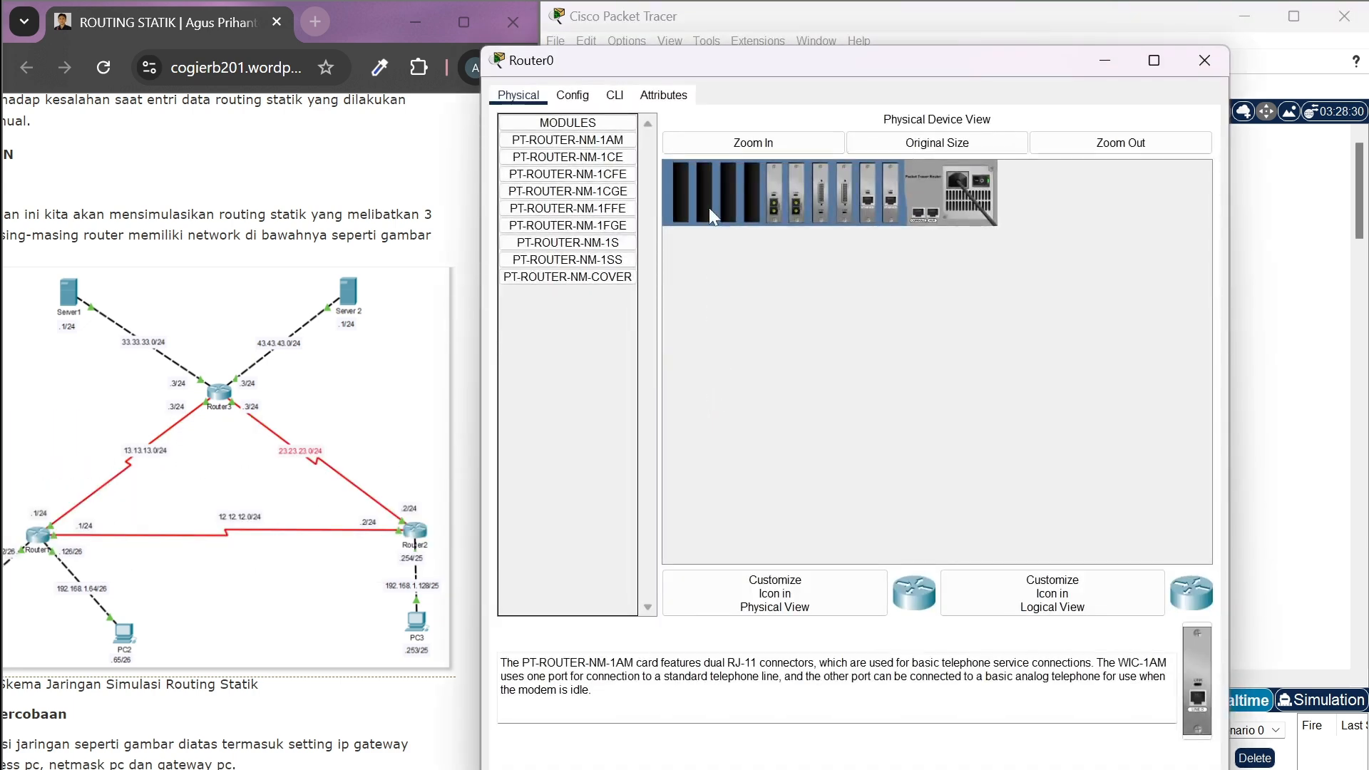
{"action": "left_click", "coordinate": [1197, 60]}
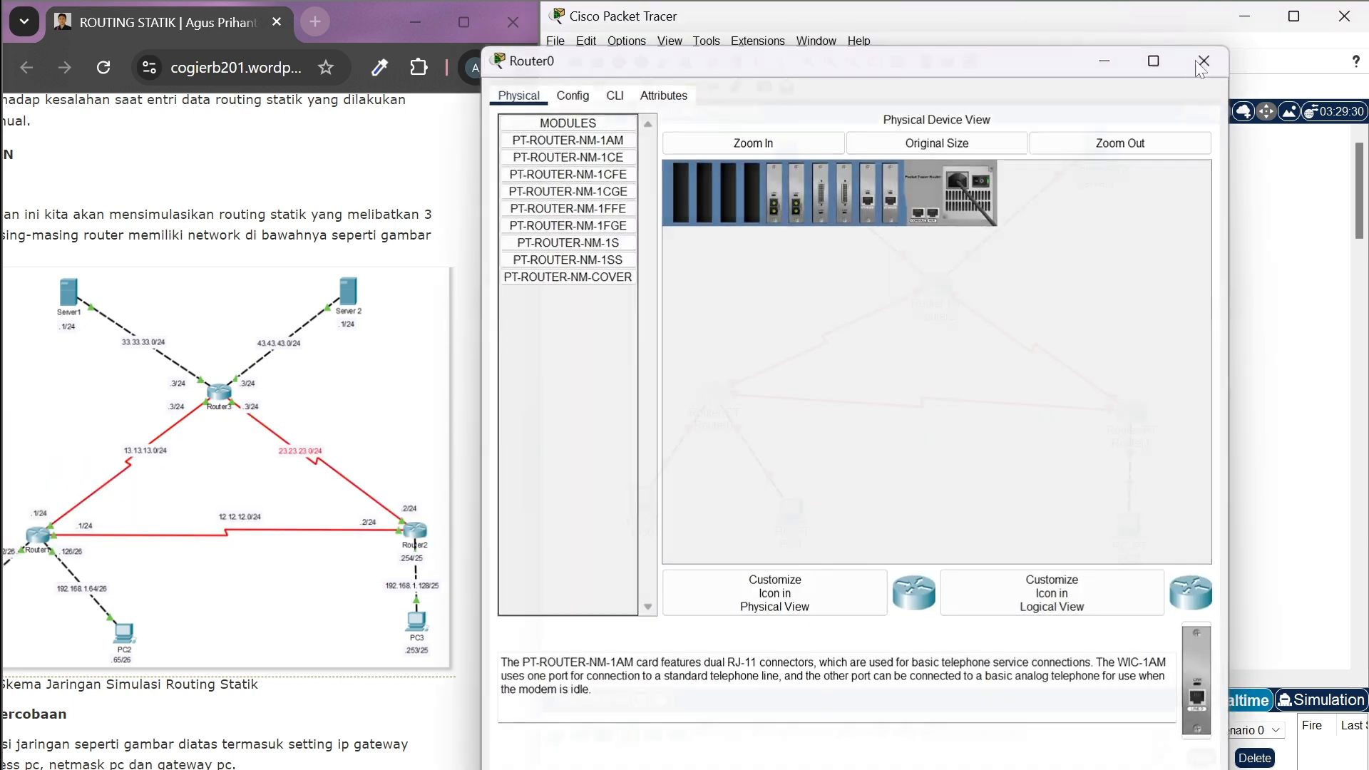
Open Server0's IP configuration
{"action": "left_click", "coordinate": [789, 152]}
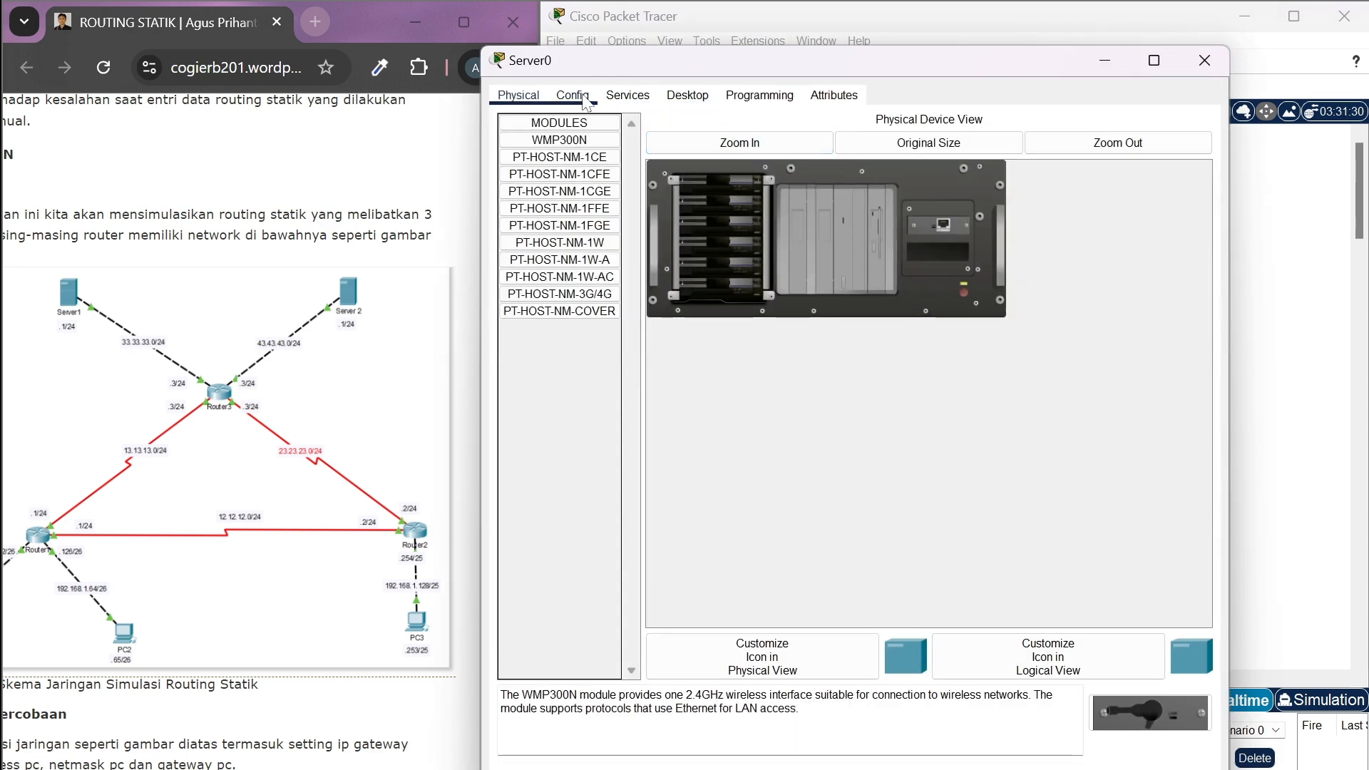
{"action": "left_click", "coordinate": [678, 97]}
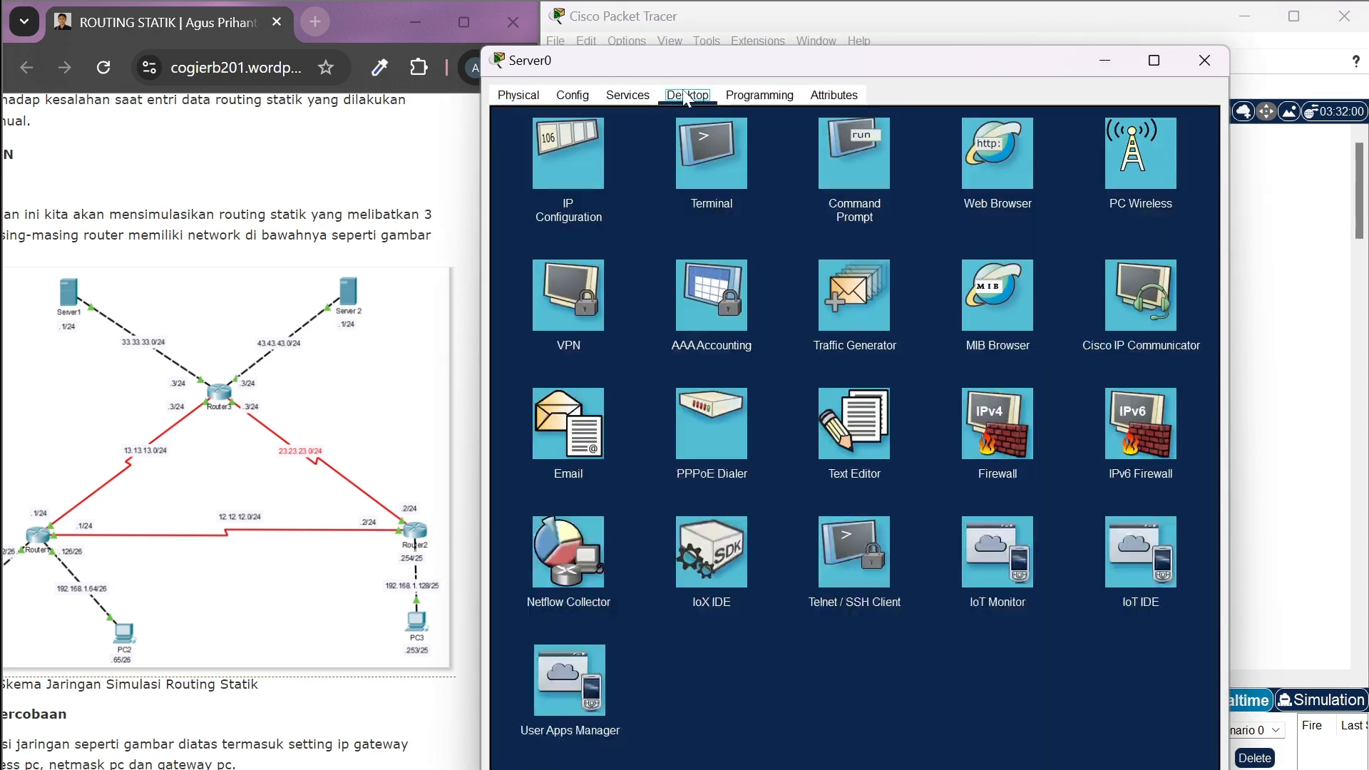
{"action": "left_click", "coordinate": [545, 177]}
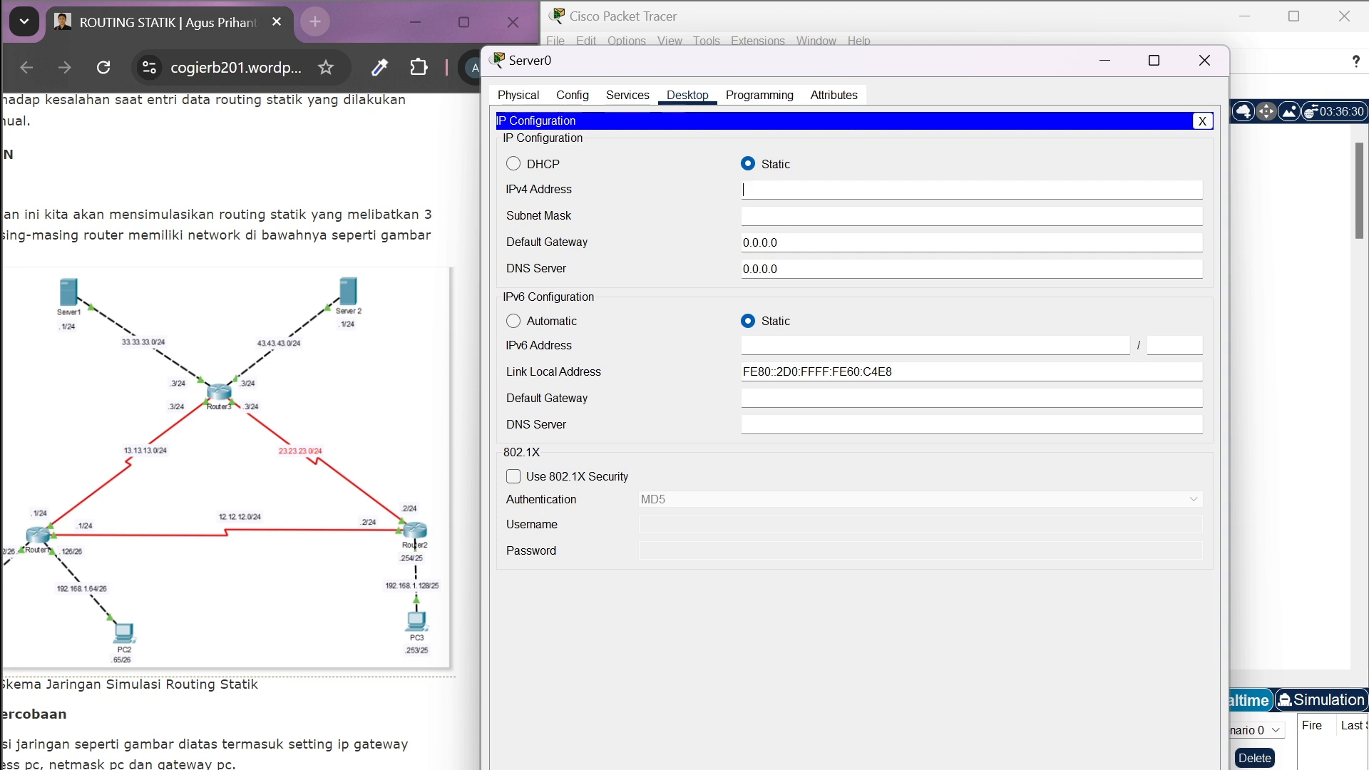
Try to give Server0 the IPv4 address 33.33.33.1 and look up the /24 mask in the subnet table image
{"action": "type", "text": "33.33.33.1"}
{"action": "key", "text": "Tab"}
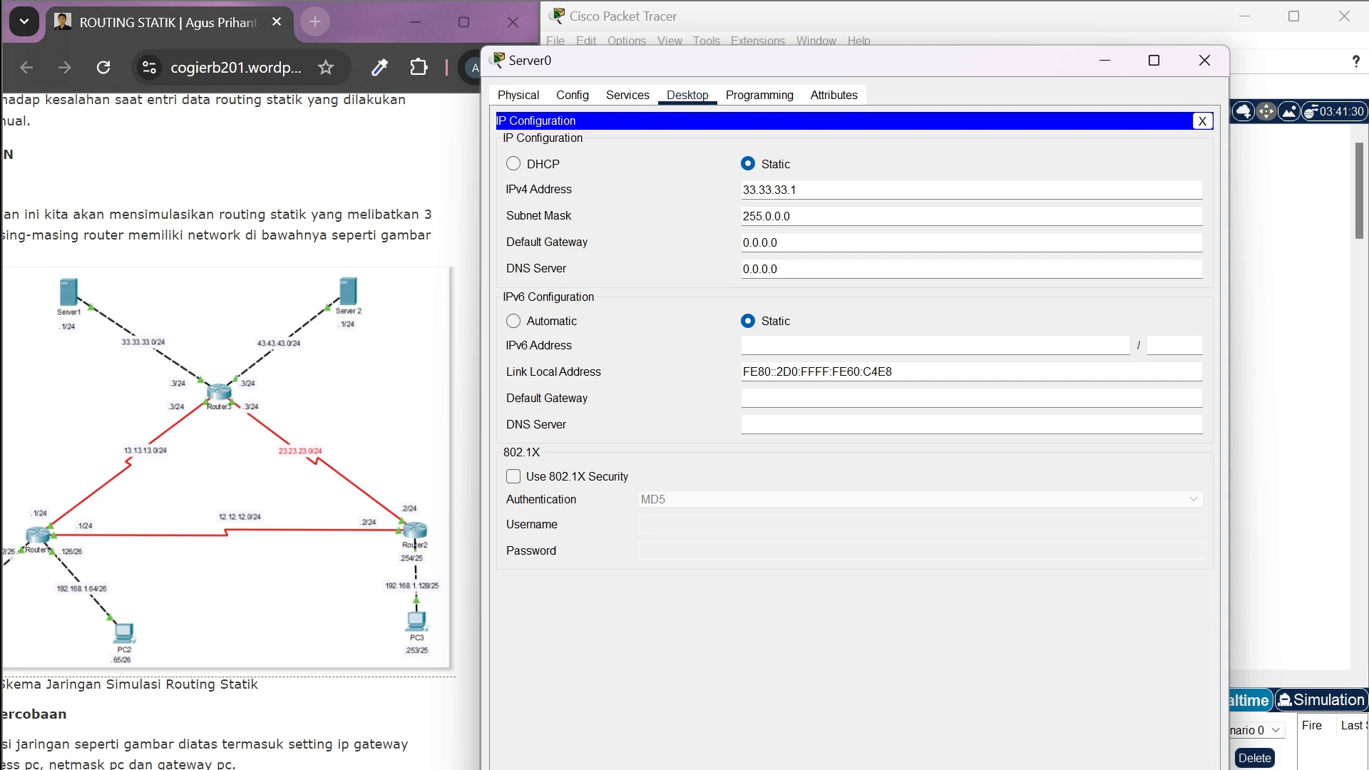
{"action": "key", "text": "BackSpace"}
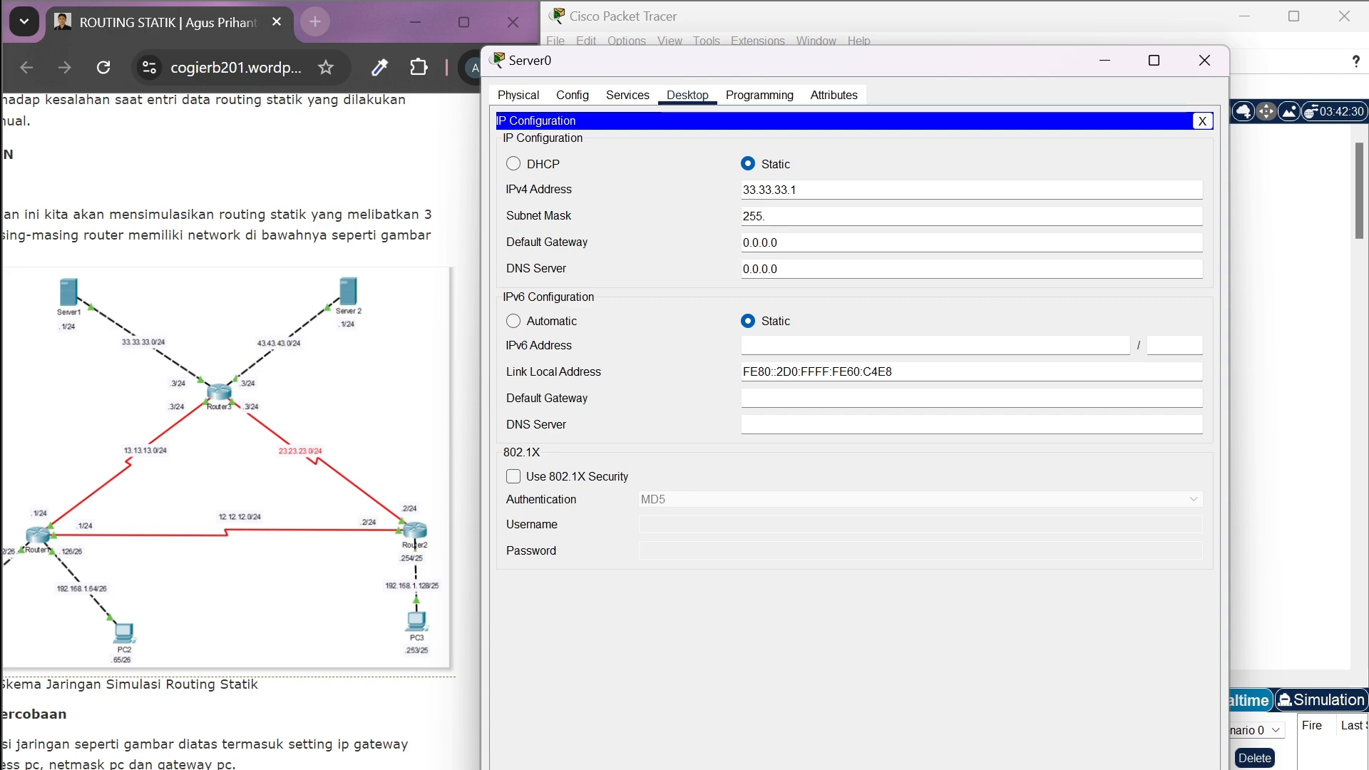
{"action": "key", "text": "alt+Tab"}
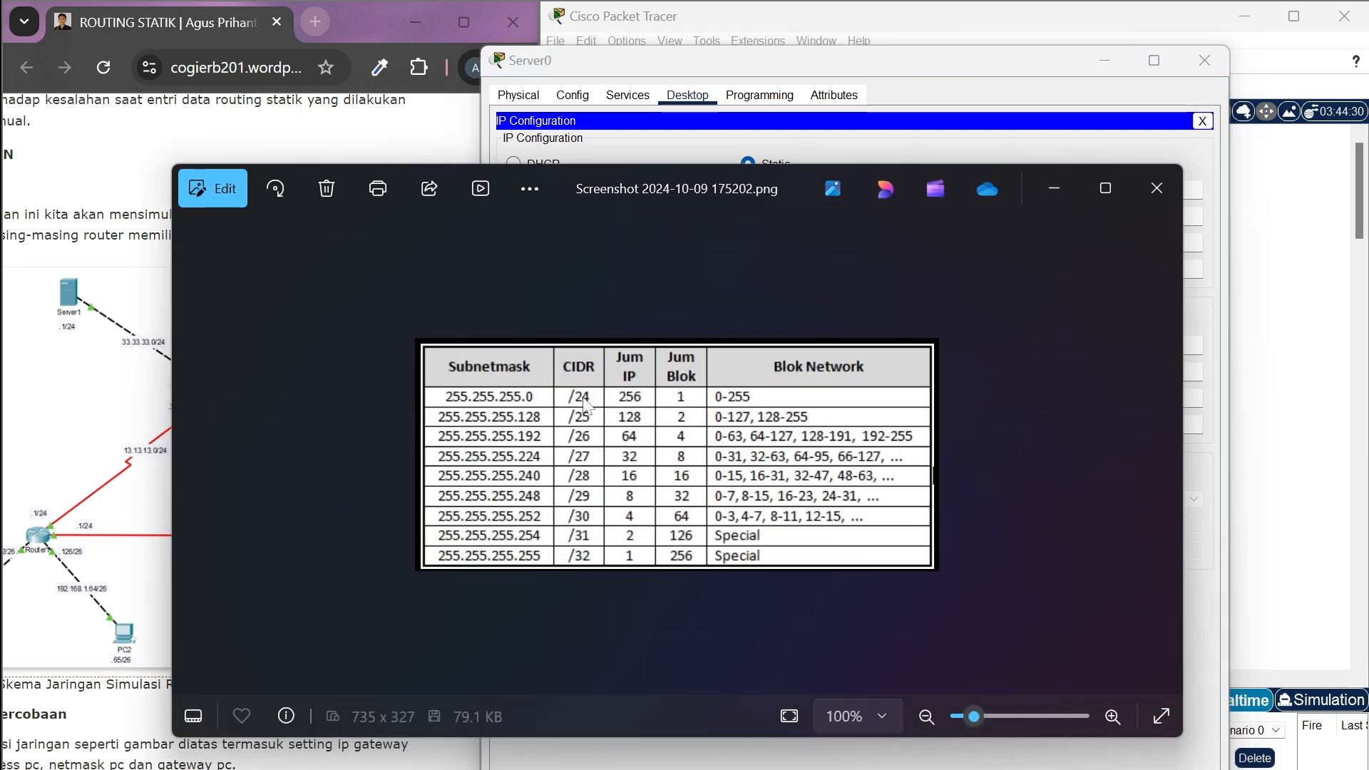
{"action": "left_click", "coordinate": [1053, 187]}
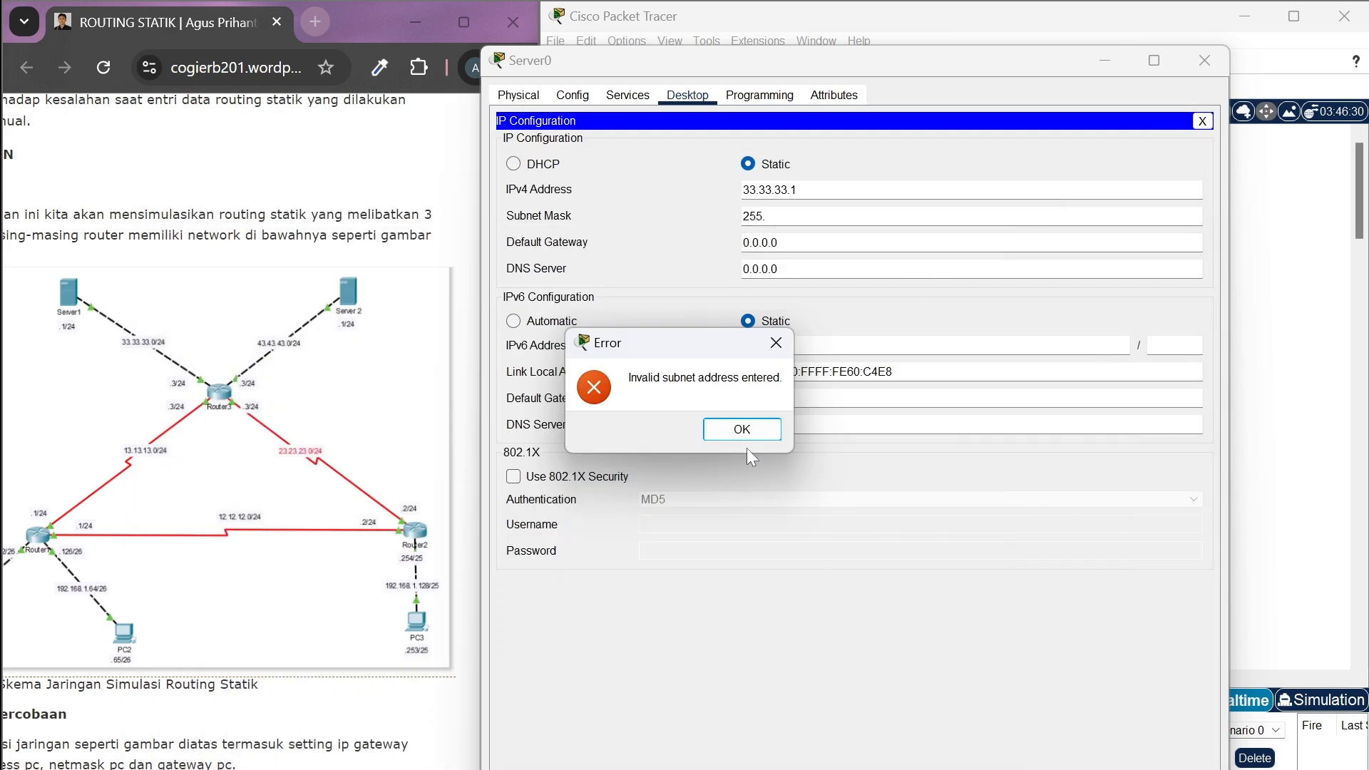
{"action": "left_click", "coordinate": [742, 430]}
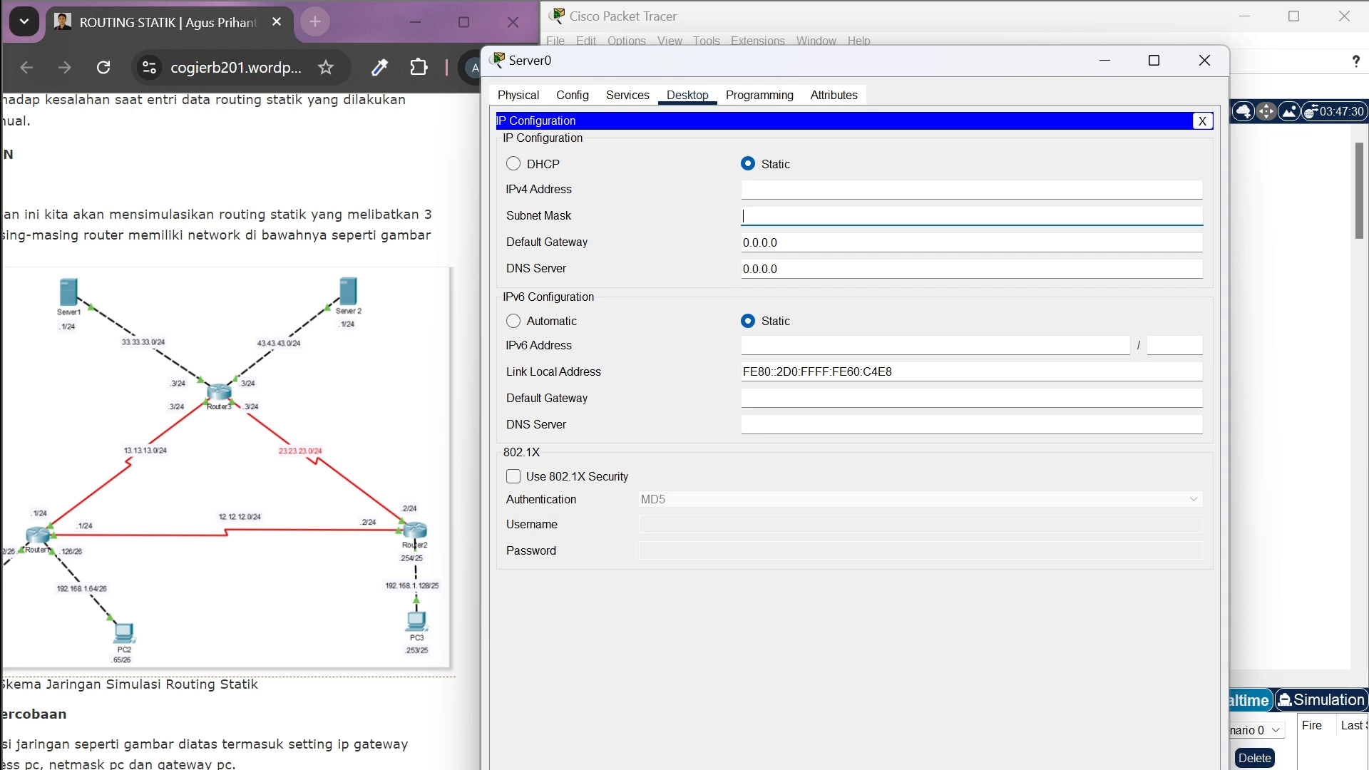
Set Server0's static IPv4 address to 33.33.33.1 with subnet mask 255.255.255.0
{"action": "type", "text": "33.3"}
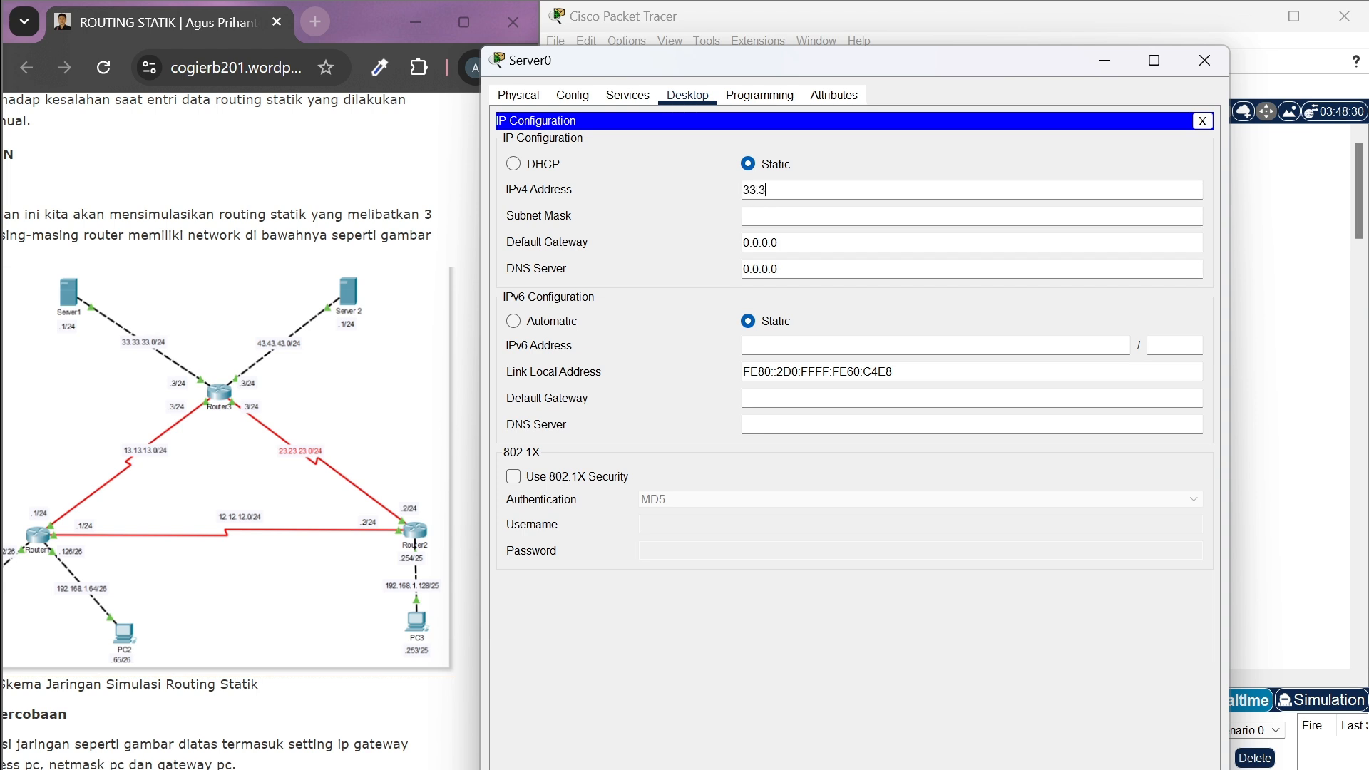
{"action": "type", "text": "3.33.1"}
{"action": "left_click", "coordinate": [771, 215]}
{"action": "key", "text": "BackSpace"}
{"action": "type", "text": "255.255.255.0"}
{"action": "key", "text": "Tab"}
Set Server0's default gateway to 33.33.33.3 and close its settings
{"action": "left_click_drag", "start_coordinate": [779, 243], "coordinate": [730, 243]}
{"action": "key", "text": "BackSpace"}
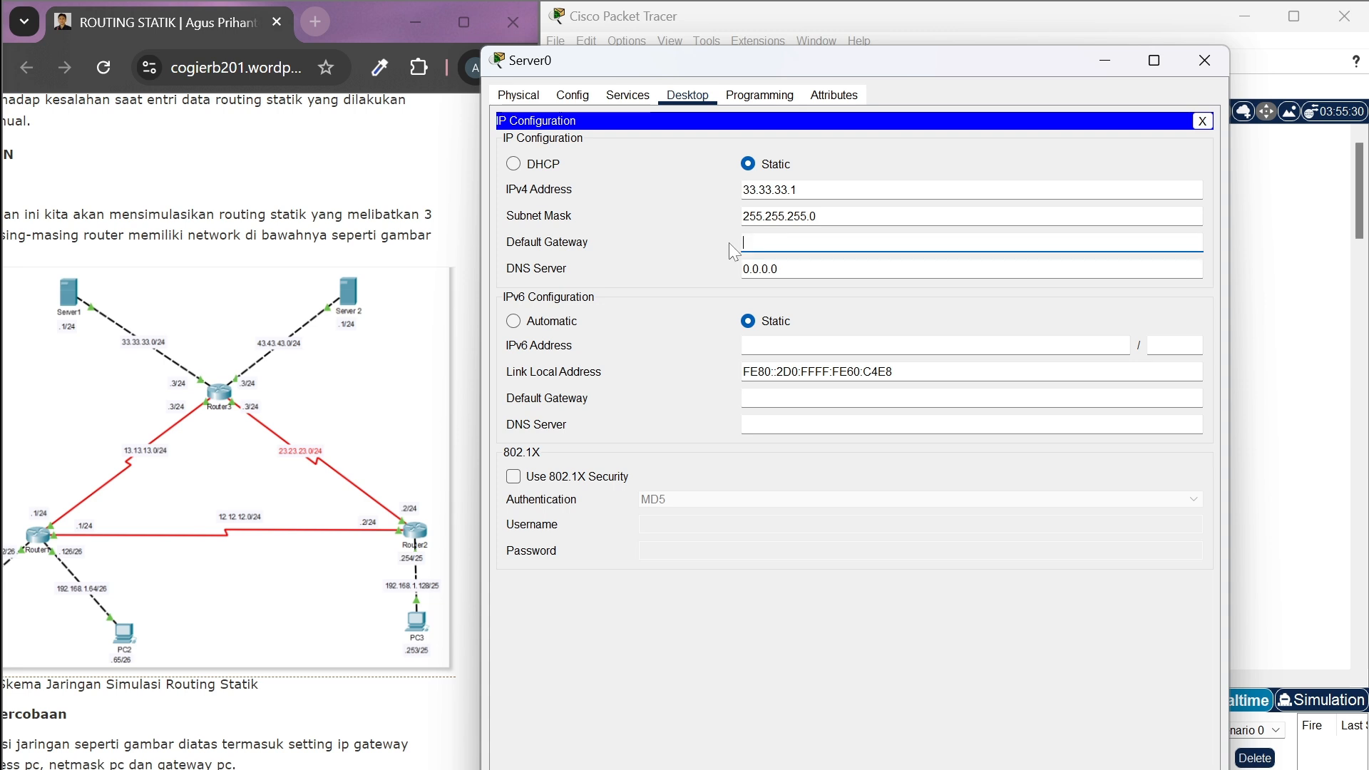
{"action": "type", "text": "33.3"}
{"action": "type", "text": "33.3"}
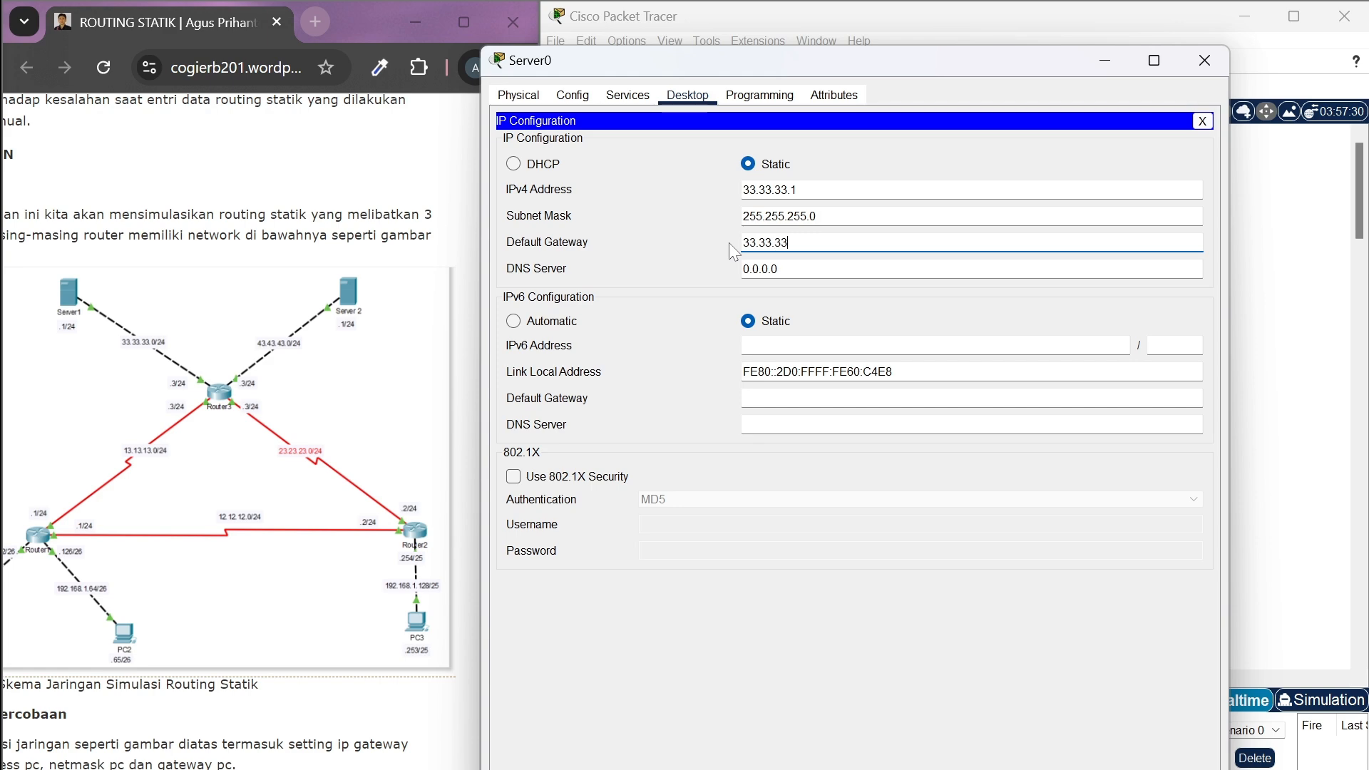
{"action": "left_click", "coordinate": [1204, 60]}
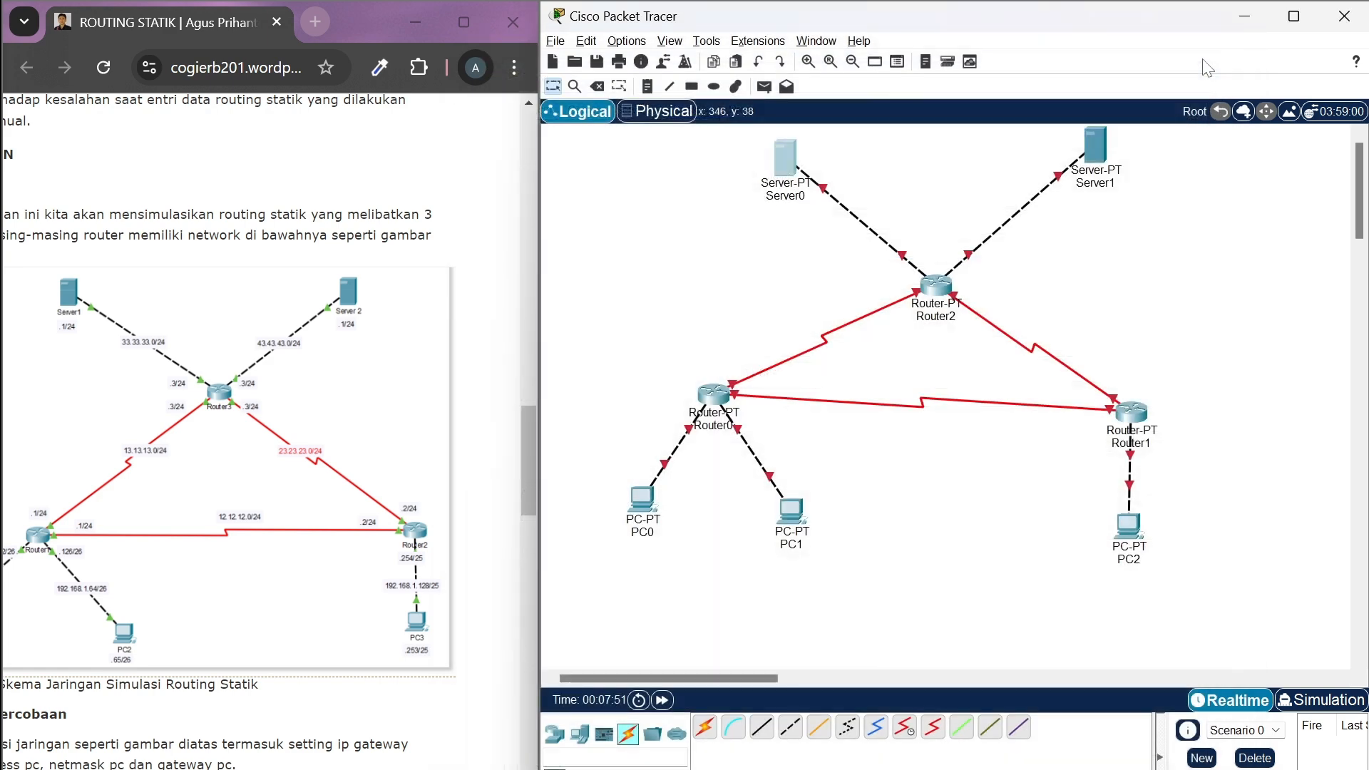
Open Server1's IP configuration
{"action": "left_click", "coordinate": [1097, 150]}
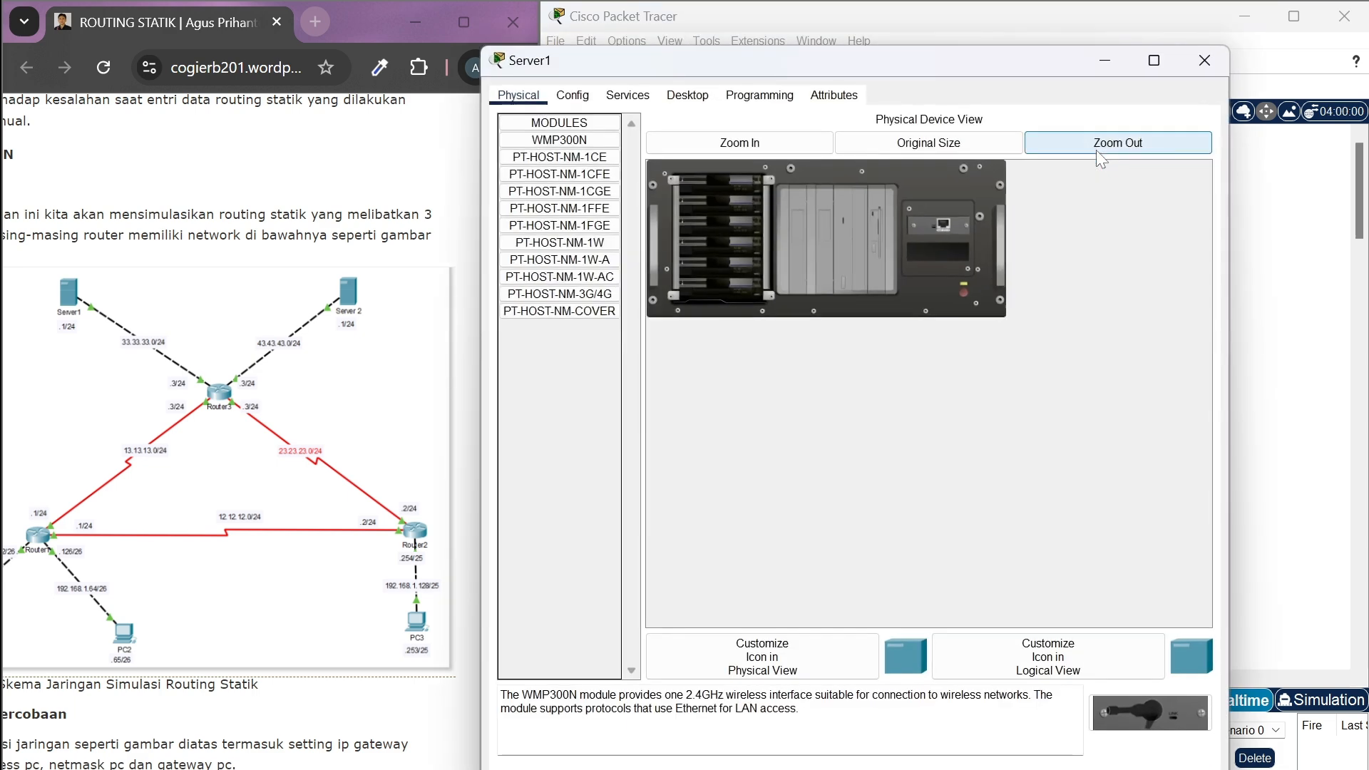
{"action": "left_click", "coordinate": [703, 102]}
{"action": "left_click", "coordinate": [537, 184]}
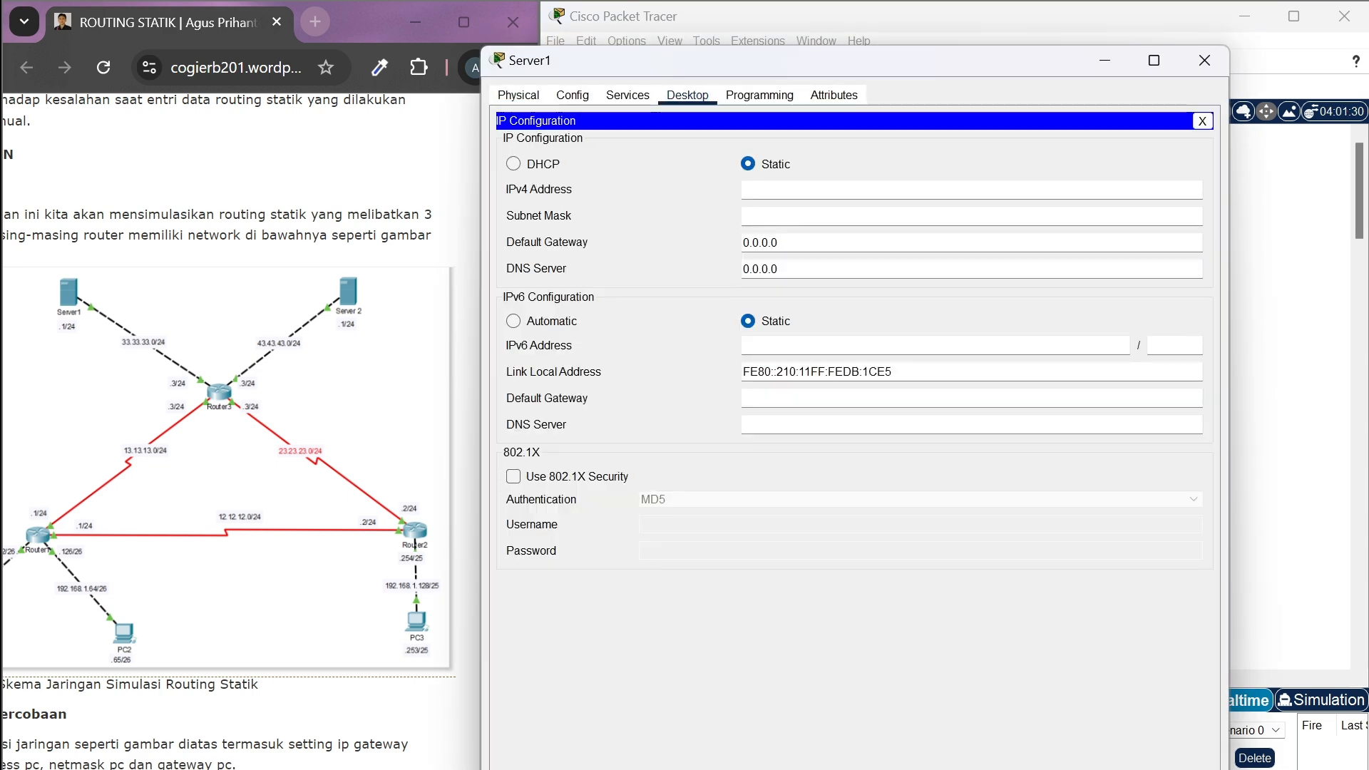
{"action": "type", "text": "192"}
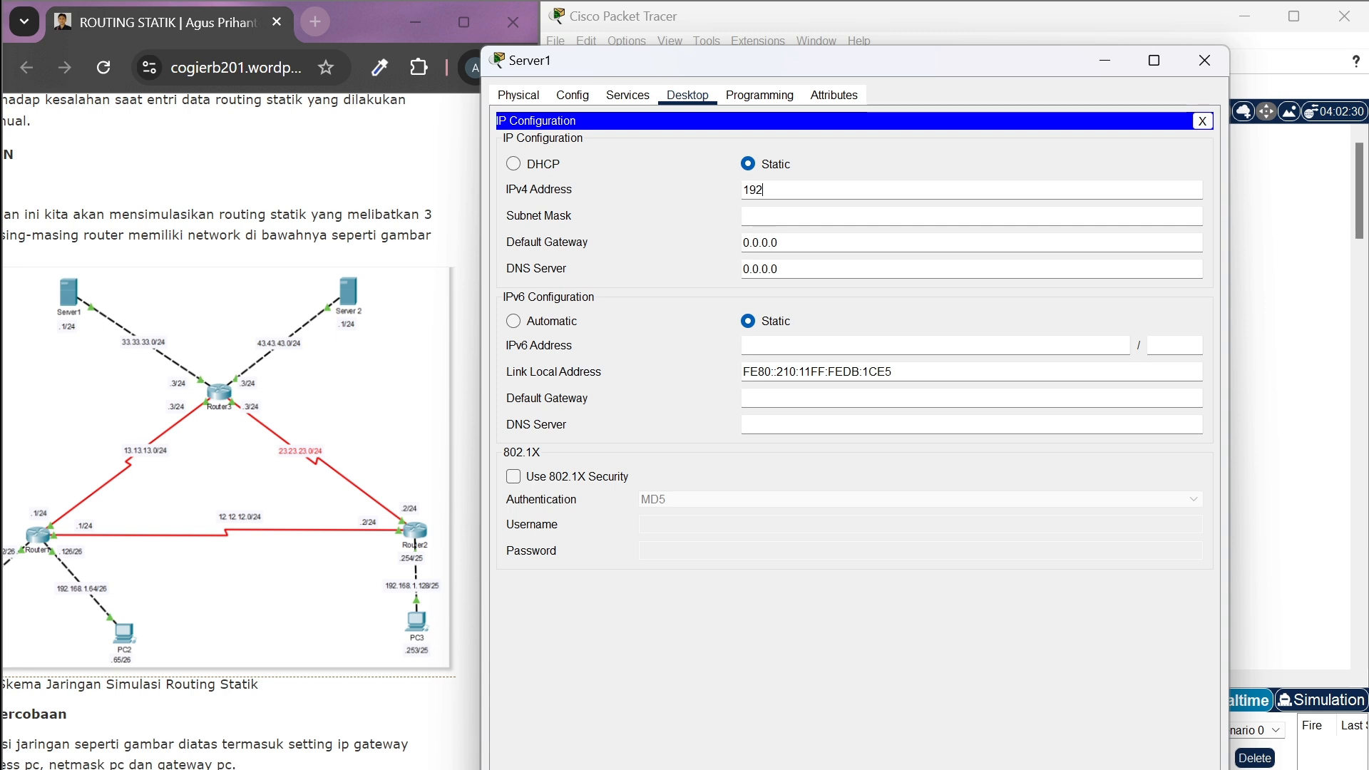
{"action": "key", "text": "BackSpace"}
{"action": "key", "text": "BackSpace"}
{"action": "key", "text": "BackSpace"}
Set Server1's static IPv4 address to 43.43.43.1 with subnet mask 255.255.255.0
{"action": "type", "text": "43.43.43."}
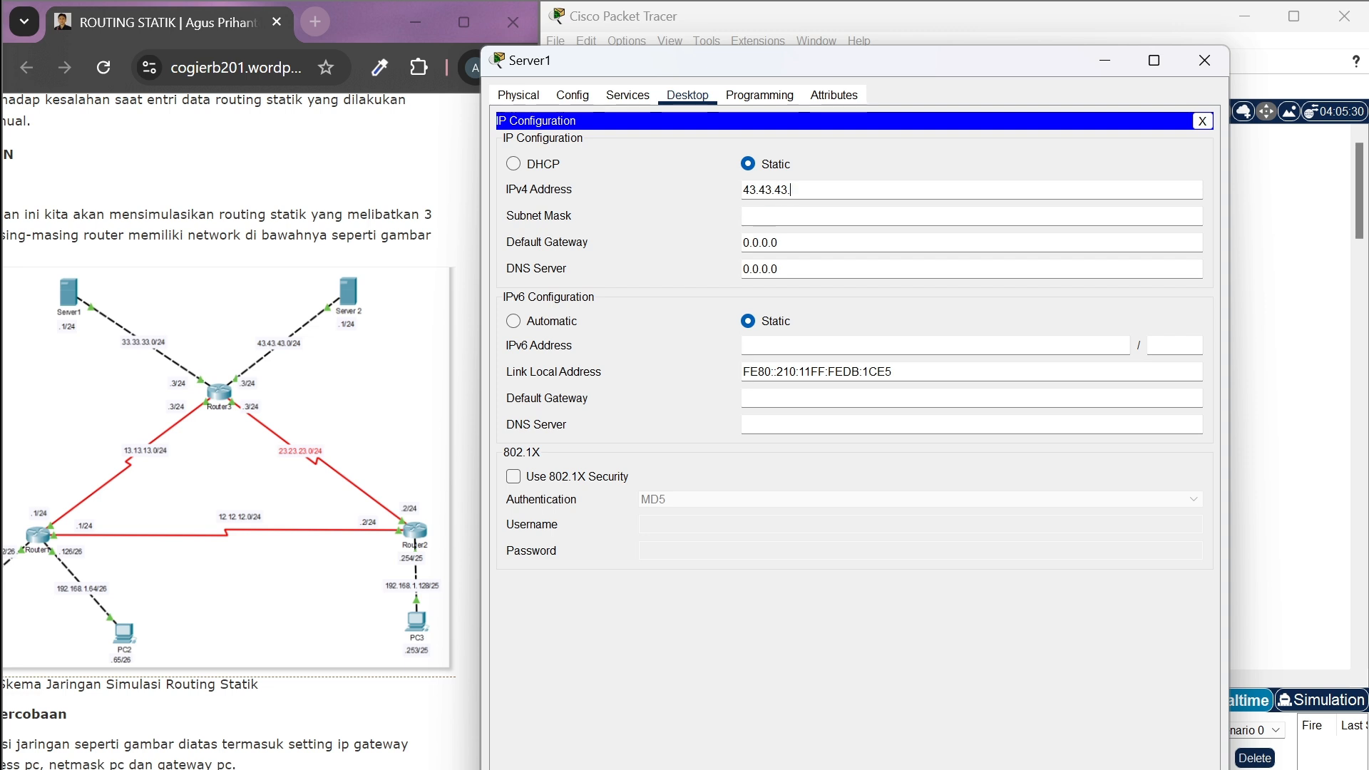
{"action": "type", "text": "1"}
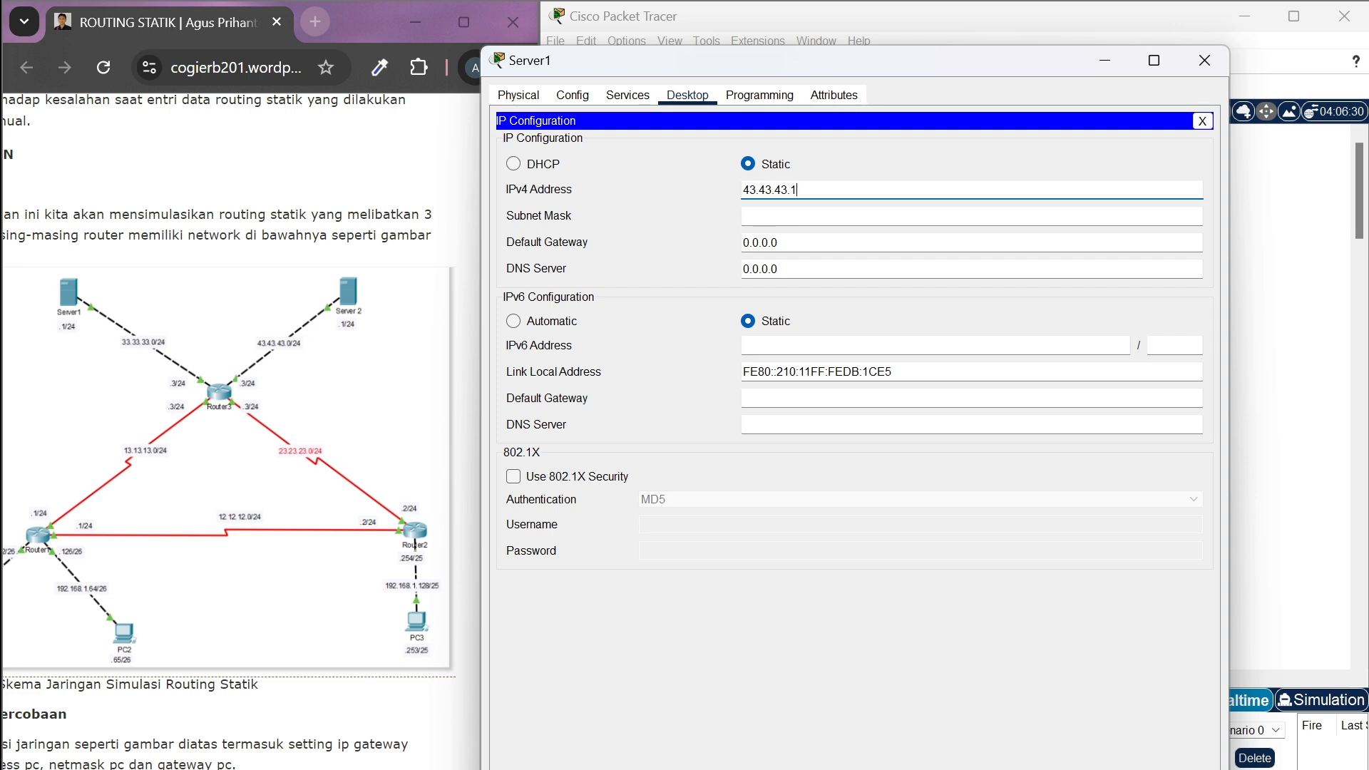
{"action": "left_click", "coordinate": [782, 216]}
{"action": "key", "text": "BackSpace"}
{"action": "key", "text": "BackSpace"}
{"action": "key", "text": "BackSpace"}
{"action": "key", "text": "BackSpace"}
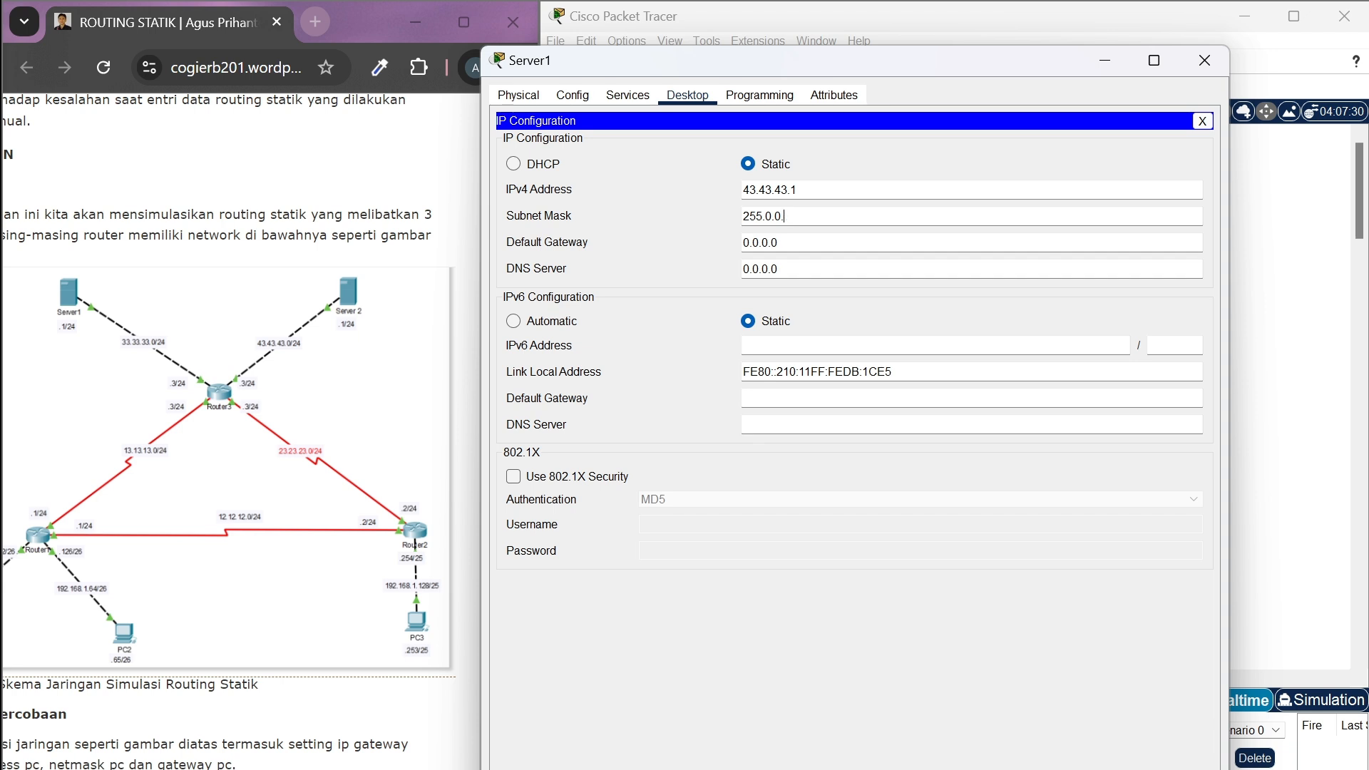
{"action": "key", "text": "BackSpace"}
{"action": "type", "text": "255.255.0"}
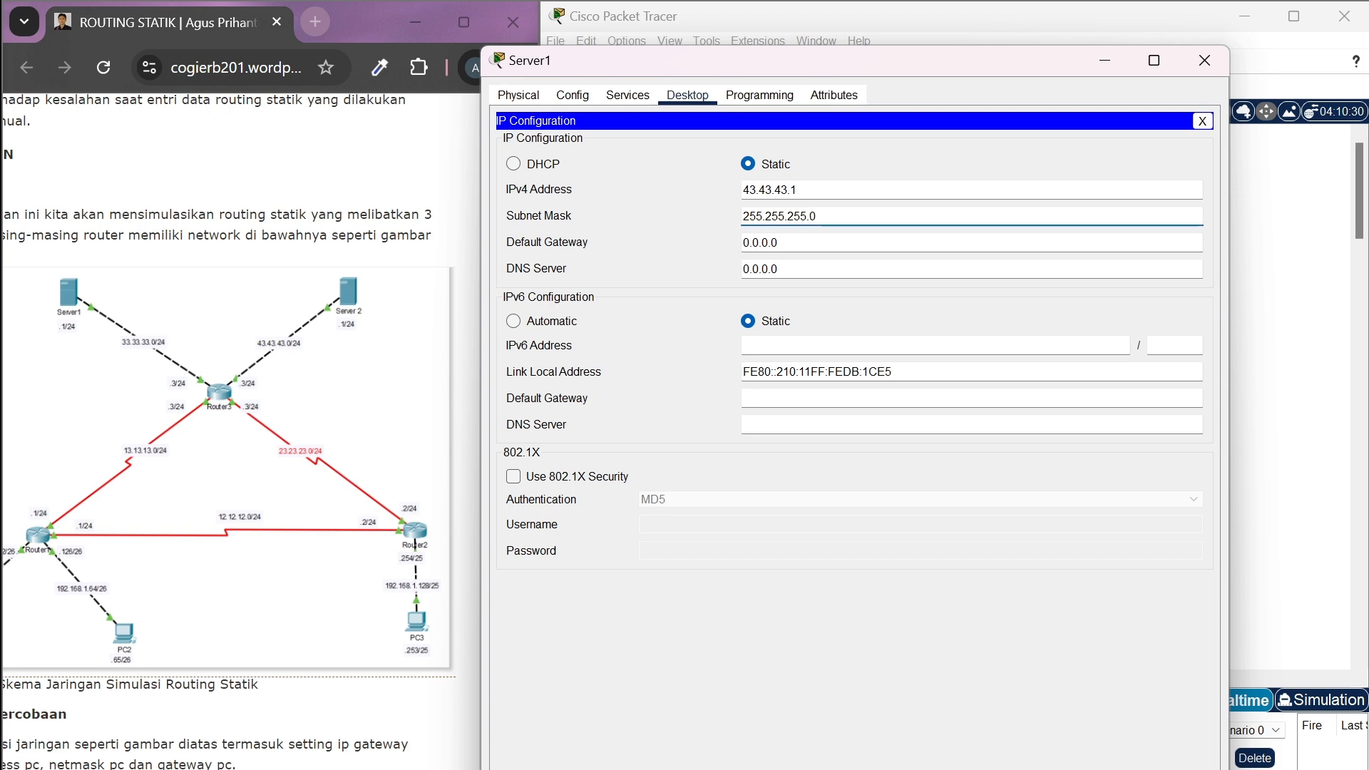
Set Server1's default gateway to 43.43.43.4
{"action": "key", "text": "Tab"}
{"action": "key", "text": "BackSpace"}
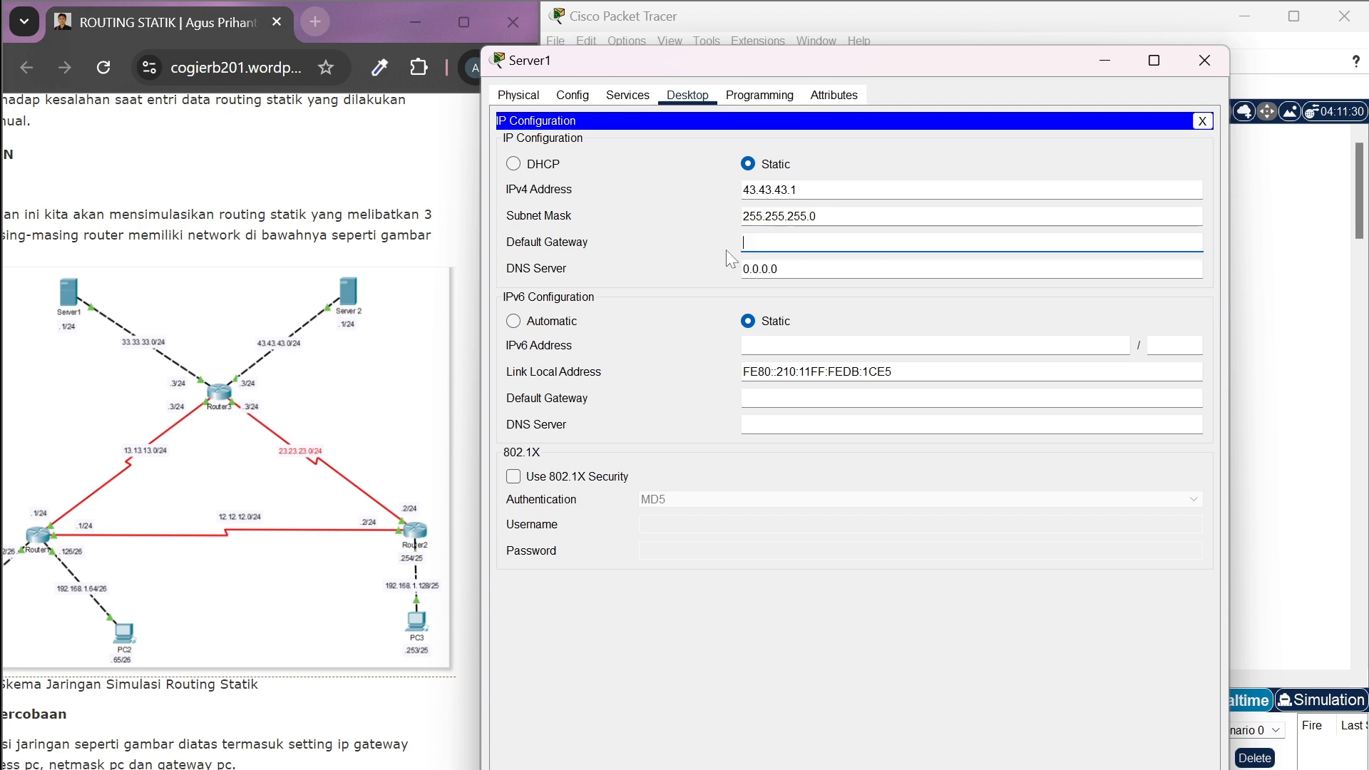
{"action": "type", "text": "43"}
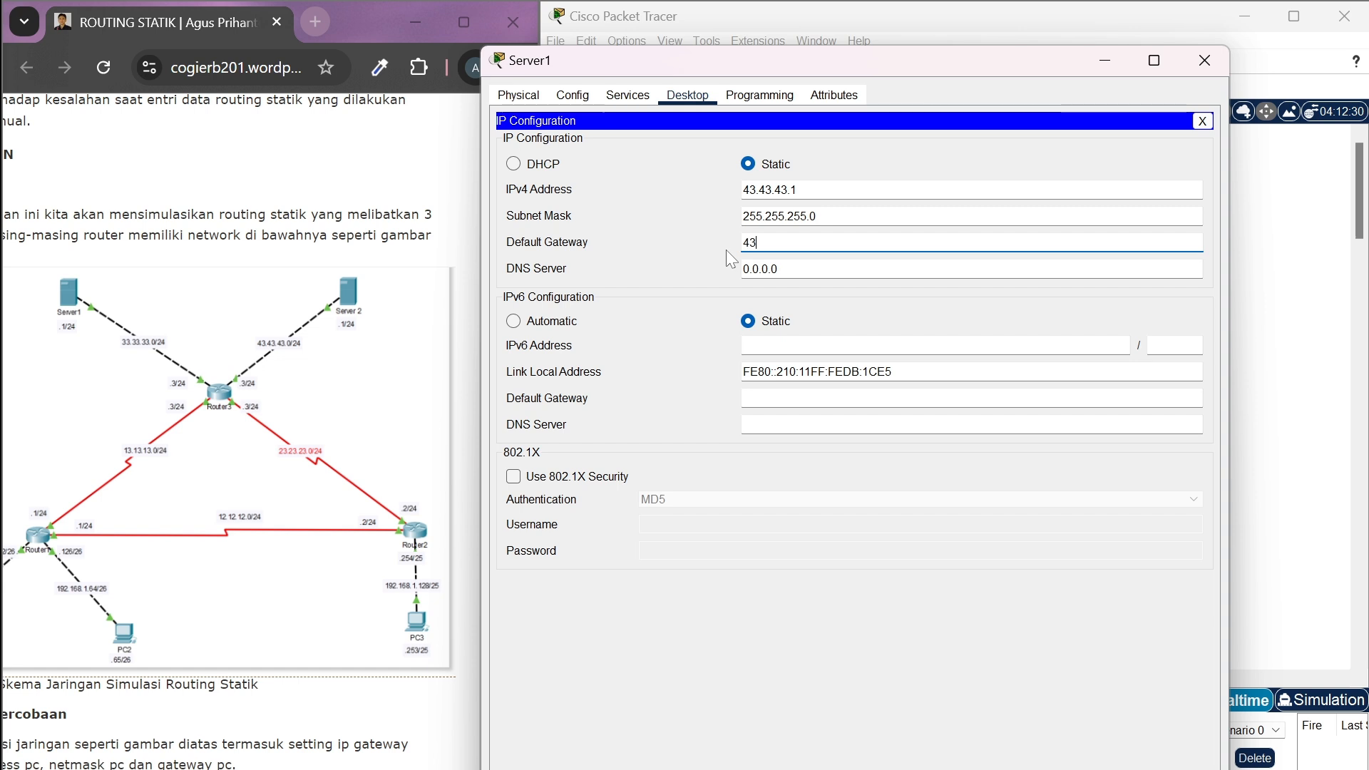
{"action": "type", "text": ".43.43.4"}
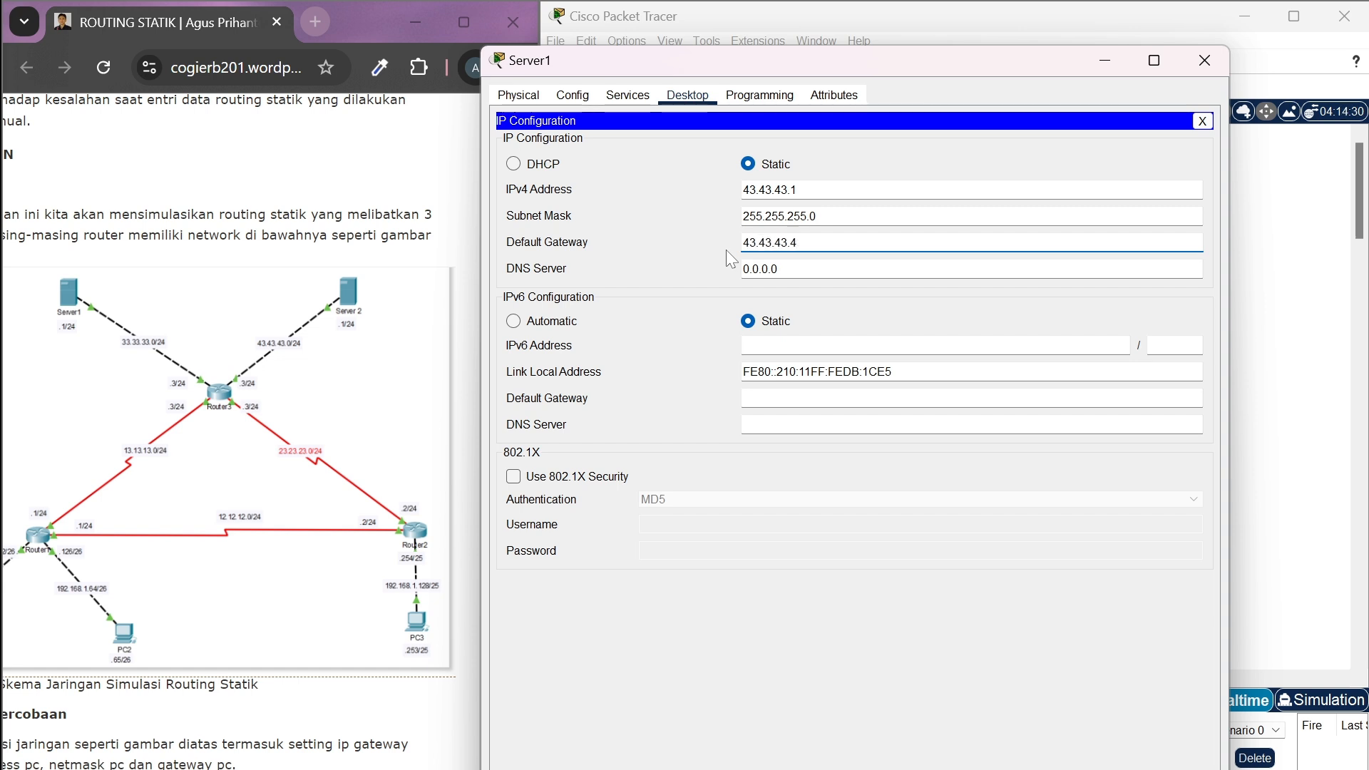
Correct Server1's default gateway to 43.43.43.3 and close its settings
{"action": "key", "text": "BackSpace"}
{"action": "type", "text": "3"}
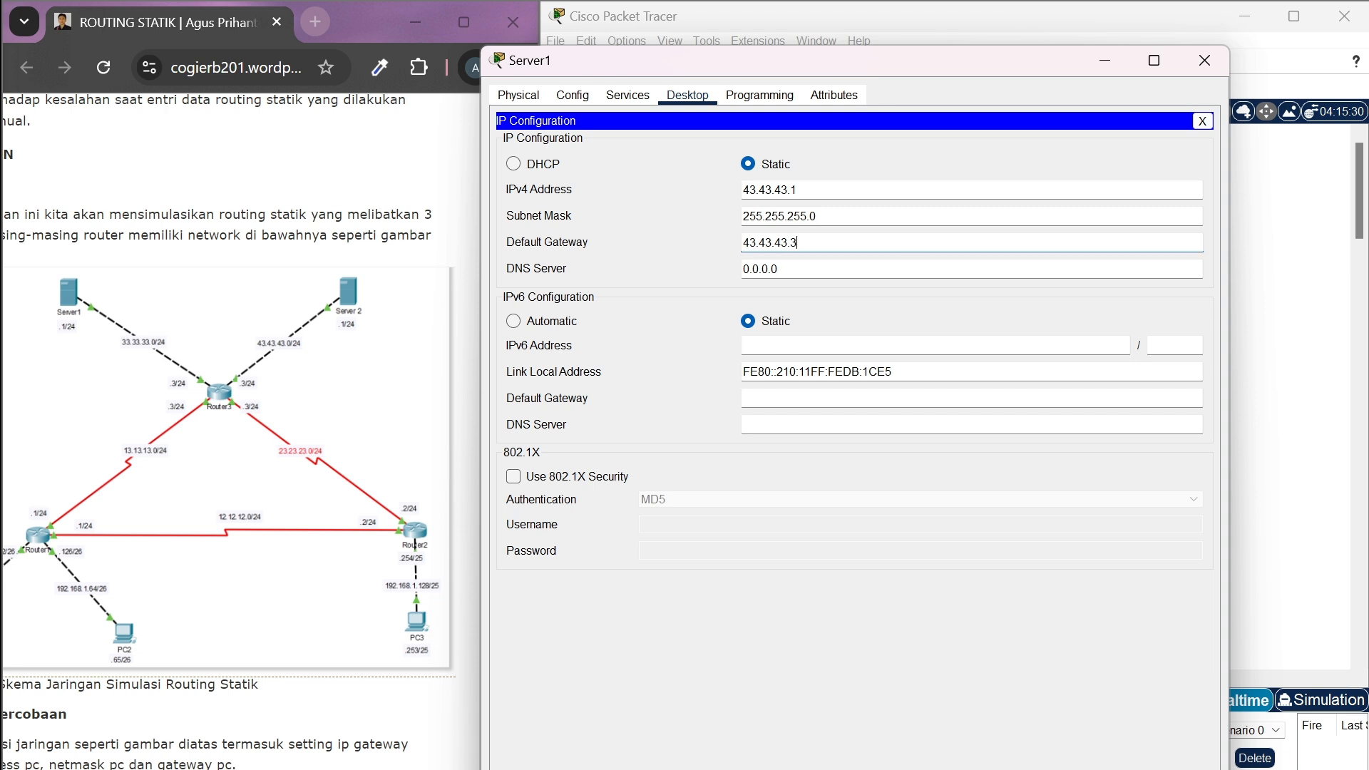
{"action": "left_click", "coordinate": [1204, 60]}
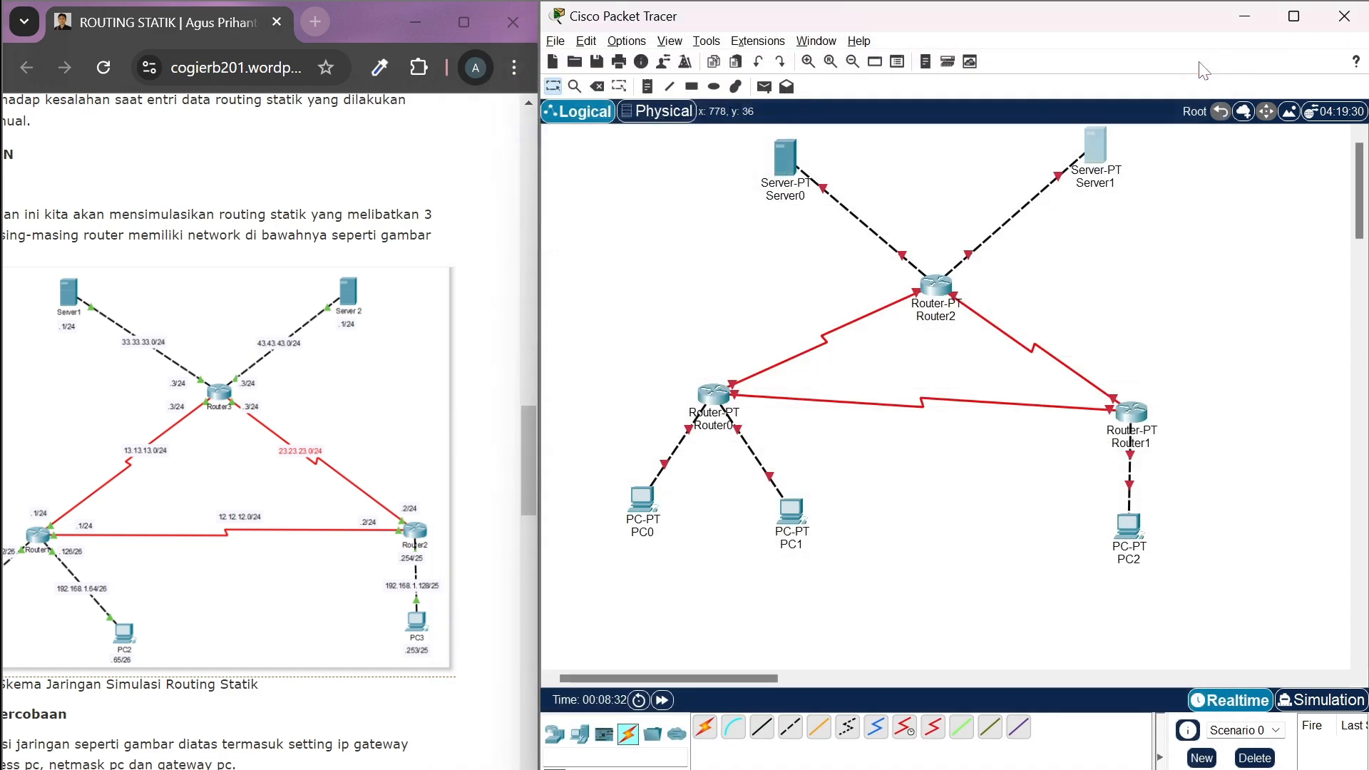
Set the IPv4 address of Router0's FastEthernet0/0 interface to 192.168.1.62
{"action": "left_click", "coordinate": [714, 396]}
{"action": "left_click", "coordinate": [578, 101]}
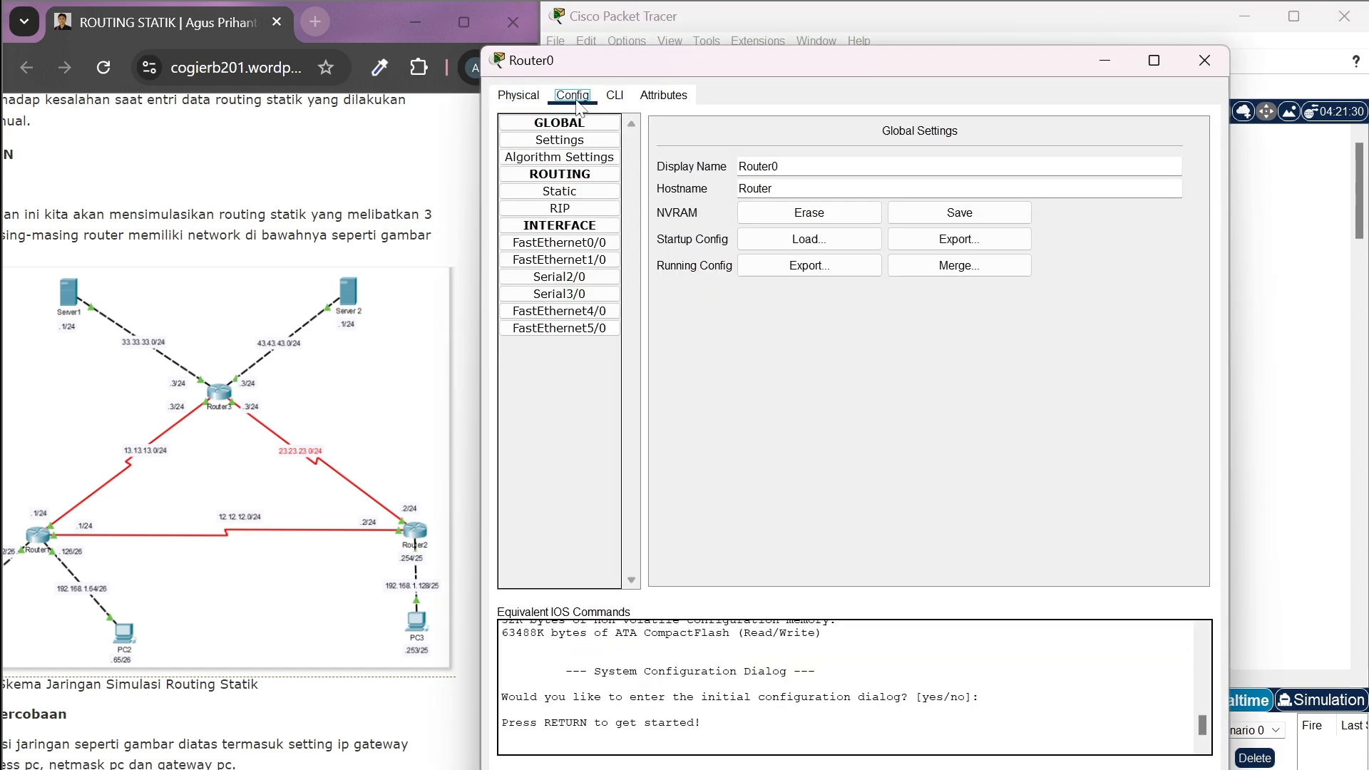
{"action": "left_click", "coordinate": [570, 244]}
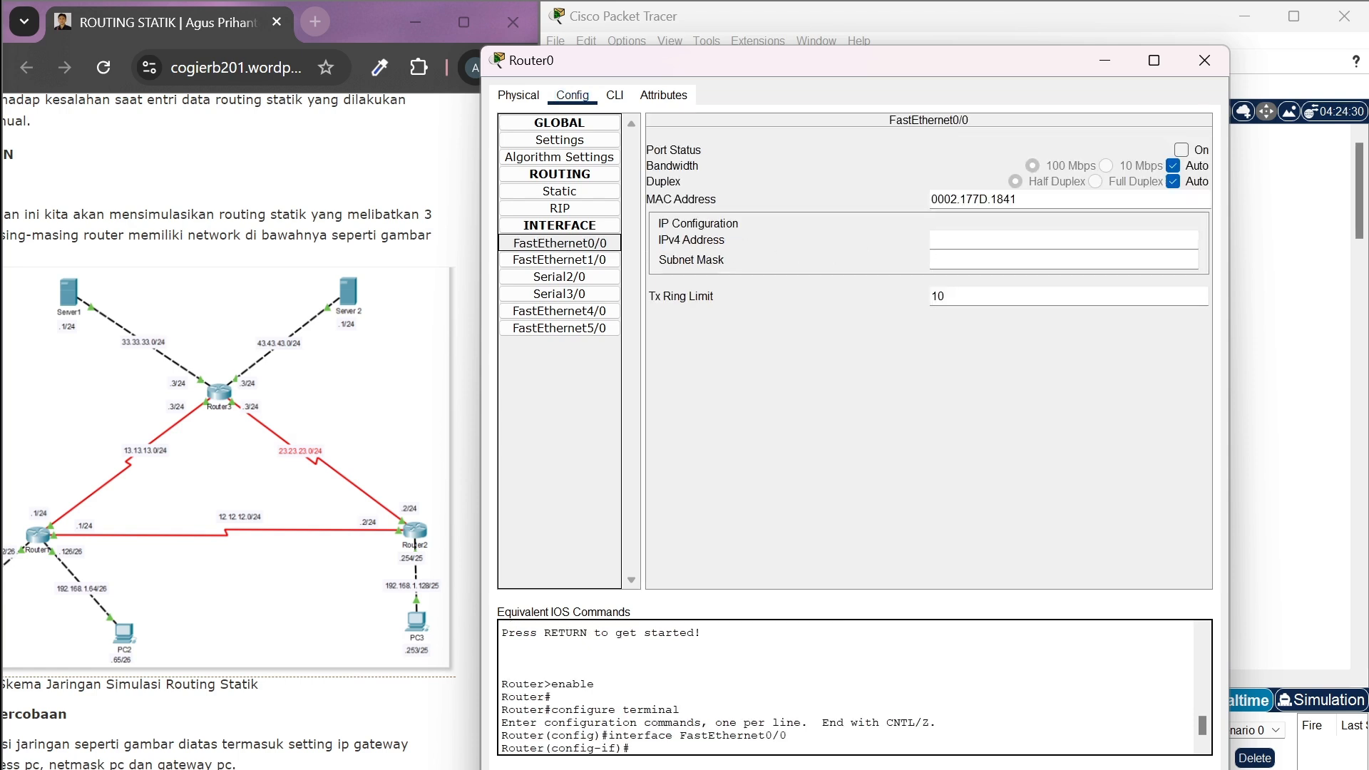
{"action": "left_click", "coordinate": [992, 241]}
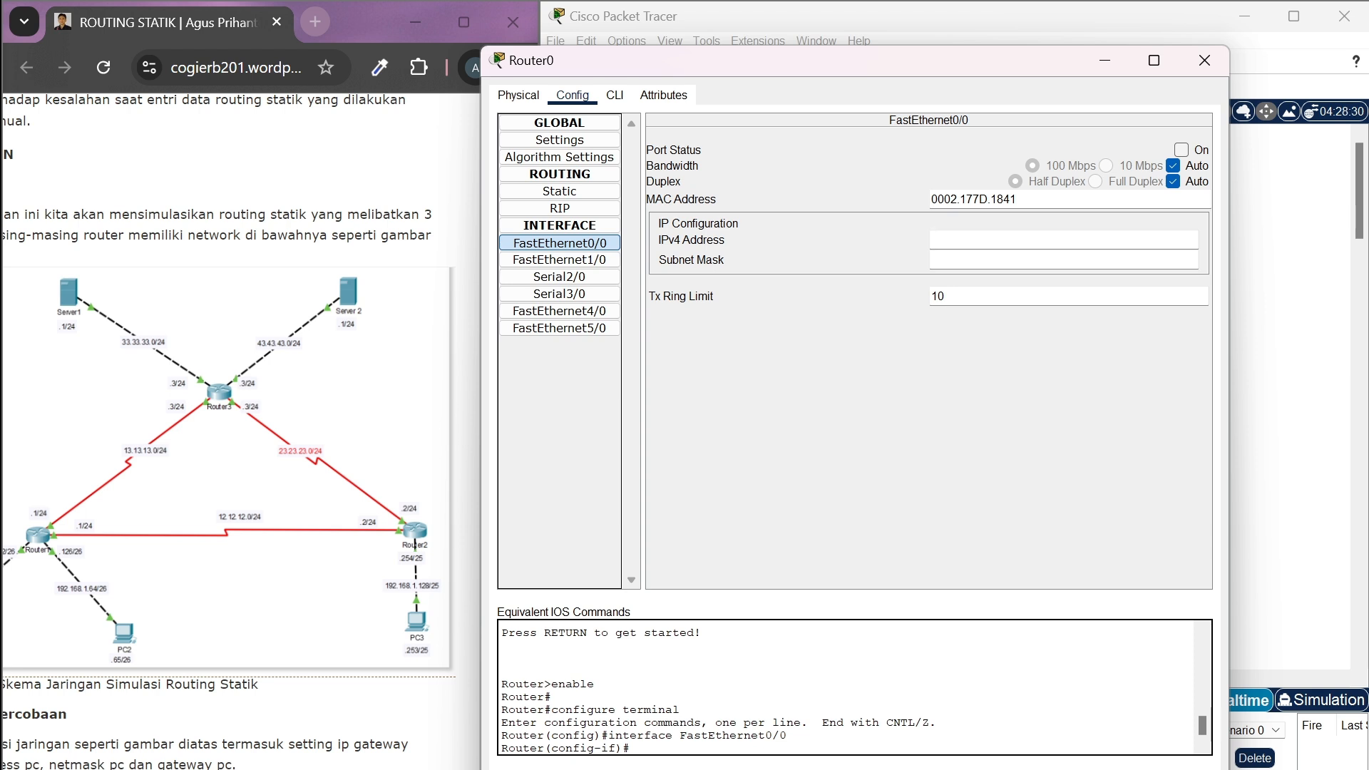
{"action": "type", "text": "192.168.1.62"}
Set the subnet mask of Router0's FastEthernet0/0 to 255.255.255.192 and turn the port on
{"action": "left_click", "coordinate": [973, 260]}
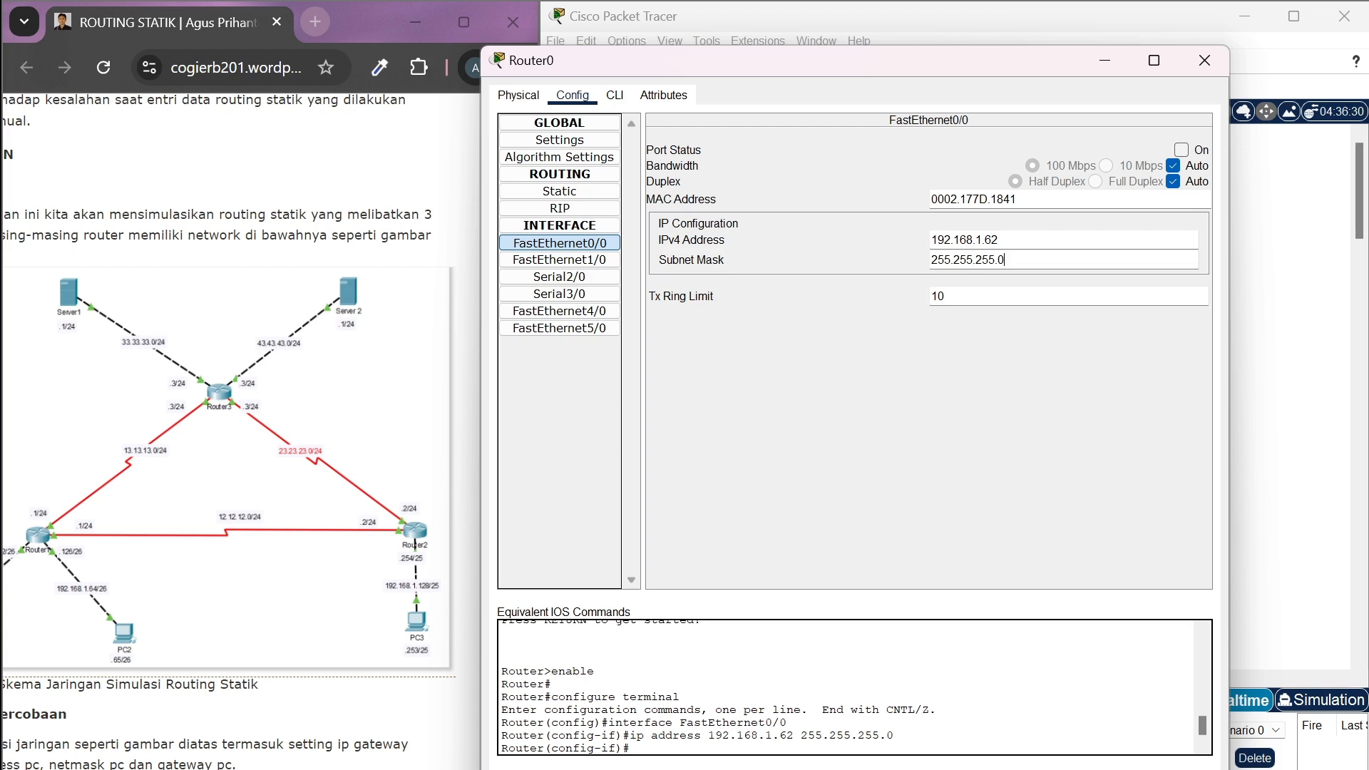
{"action": "key", "text": "BackSpace"}
{"action": "type", "text": "192"}
{"action": "left_click", "coordinate": [1182, 150]}
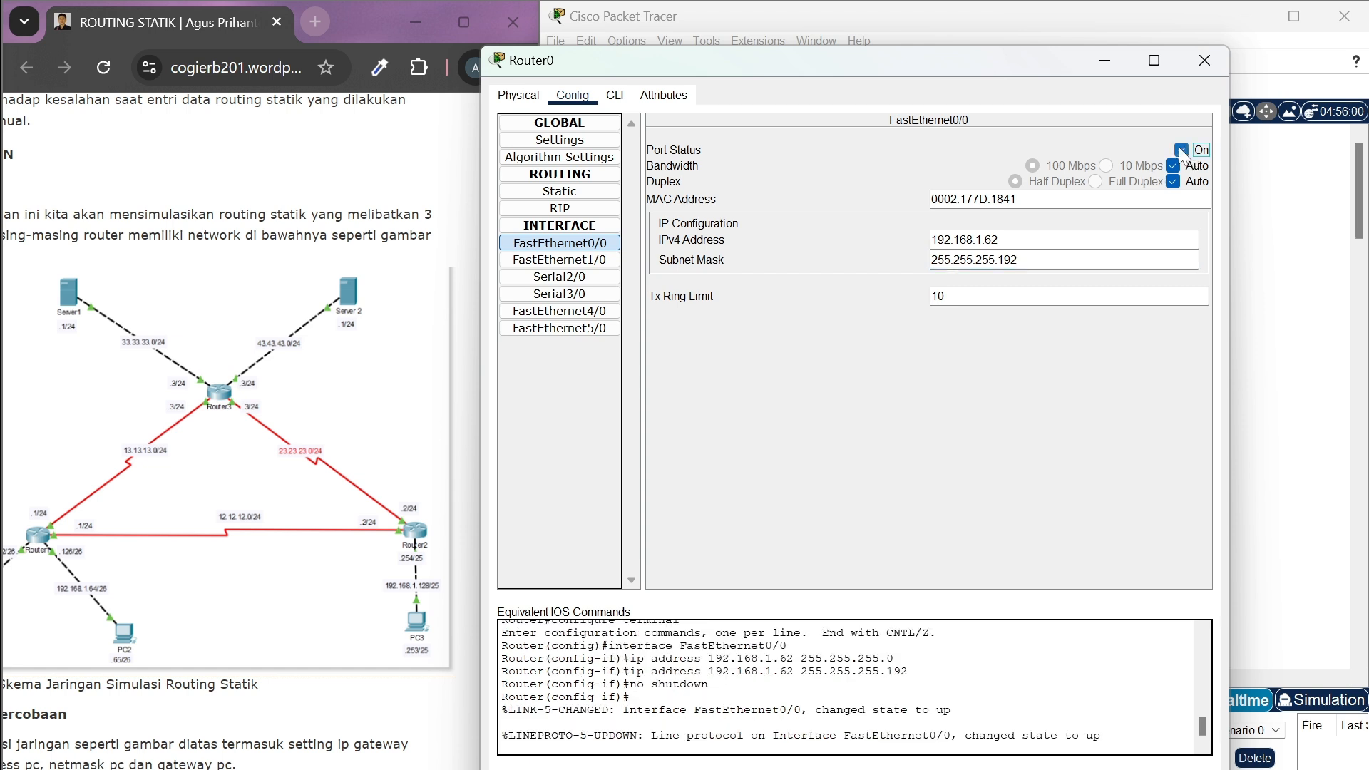
Configure Router0's FastEthernet1/0 with IPv4 address 192.168.1.126 and subnet mask 255.255.255.192, and turn the port on
{"action": "left_click", "coordinate": [593, 263]}
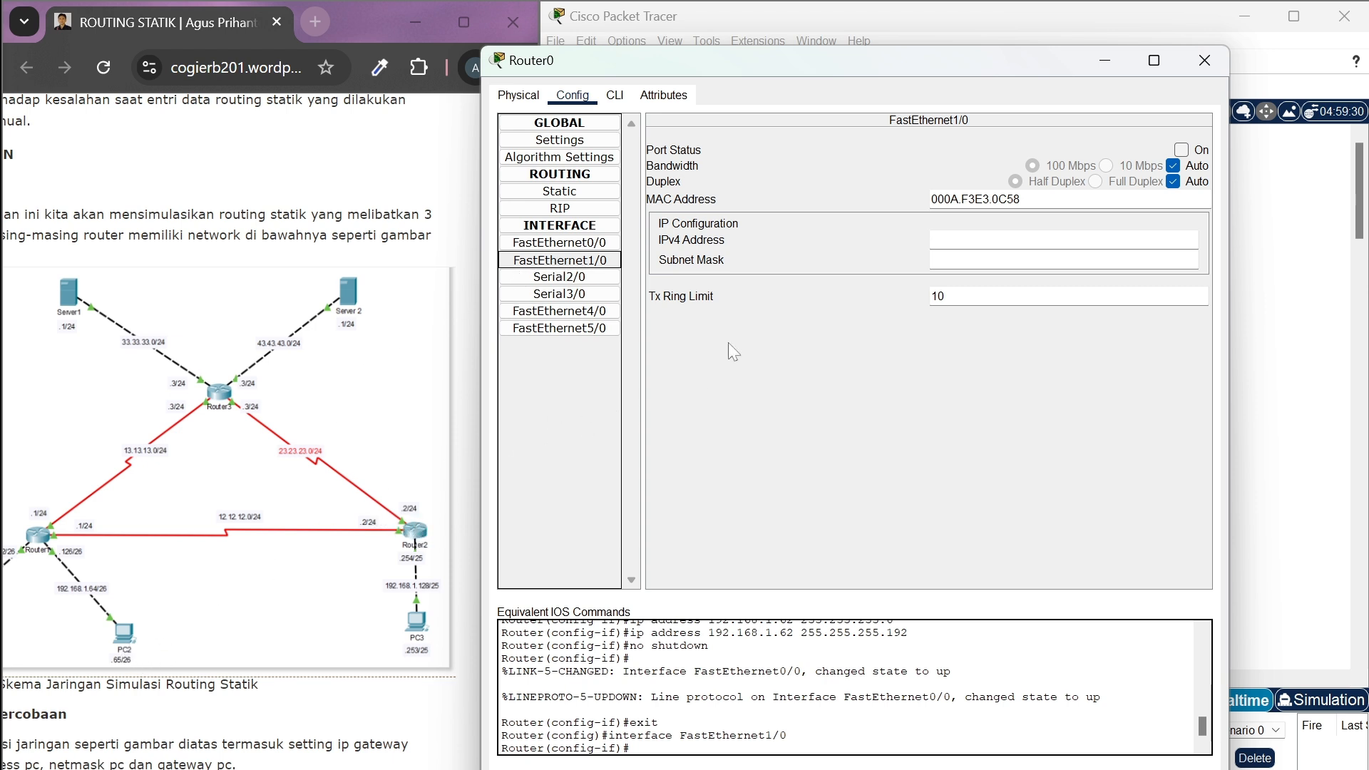
{"action": "left_click", "coordinate": [947, 239]}
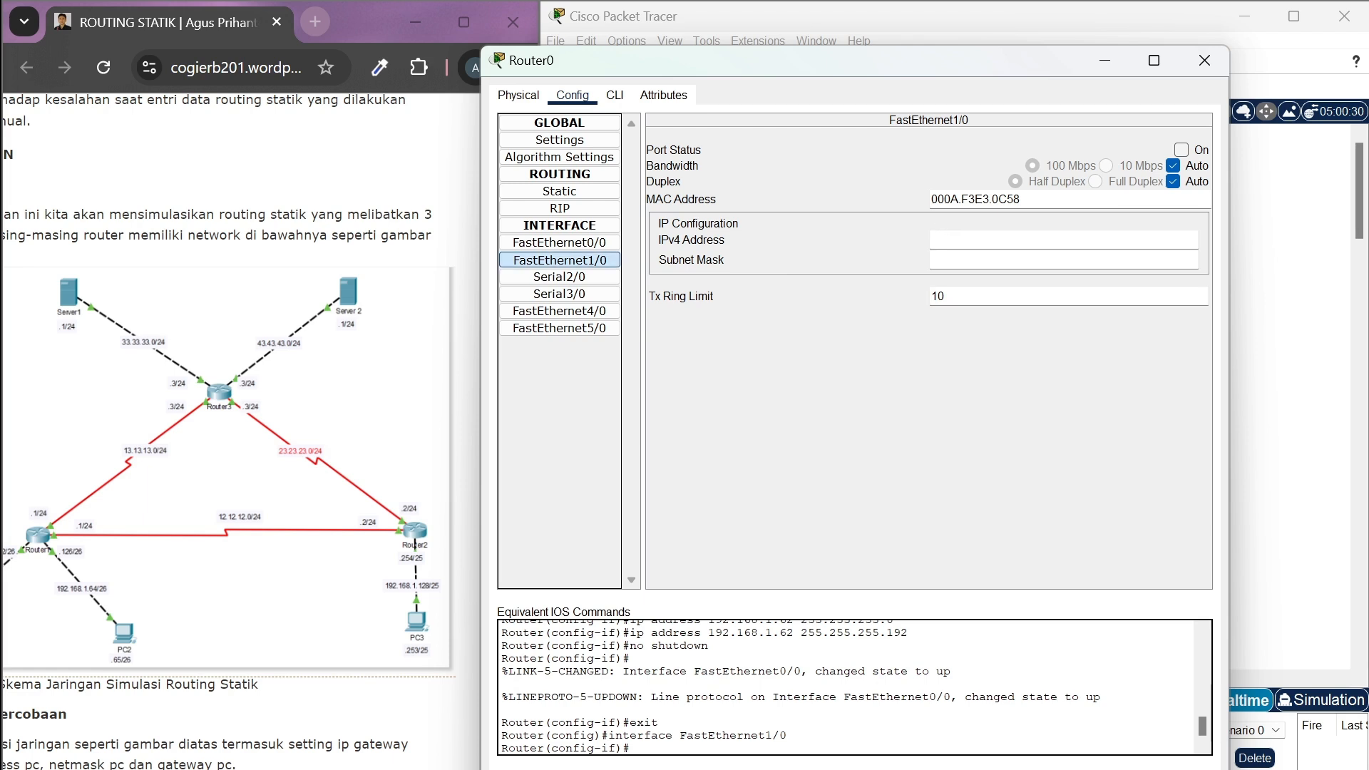
{"action": "type", "text": "192.168.1.126"}
{"action": "left_click", "coordinate": [963, 260]}
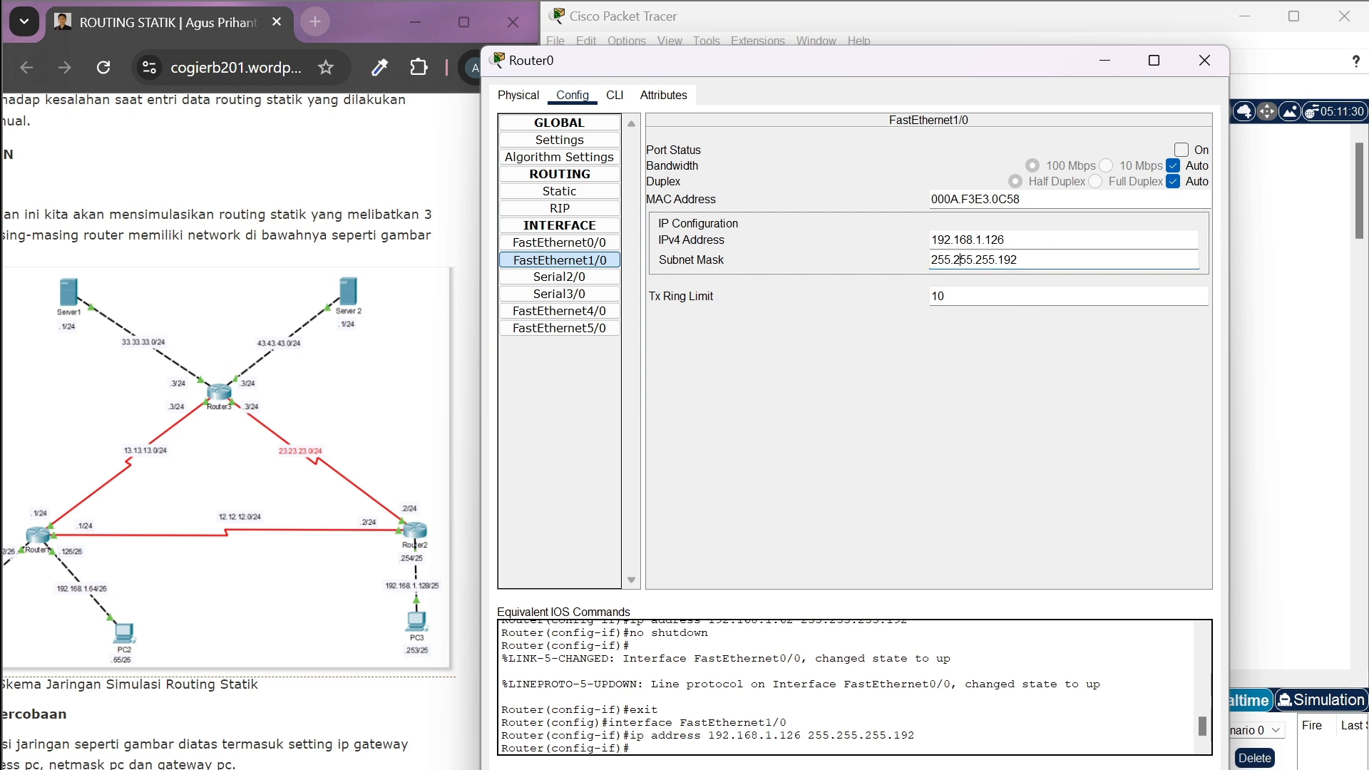
{"action": "left_click", "coordinate": [1182, 151]}
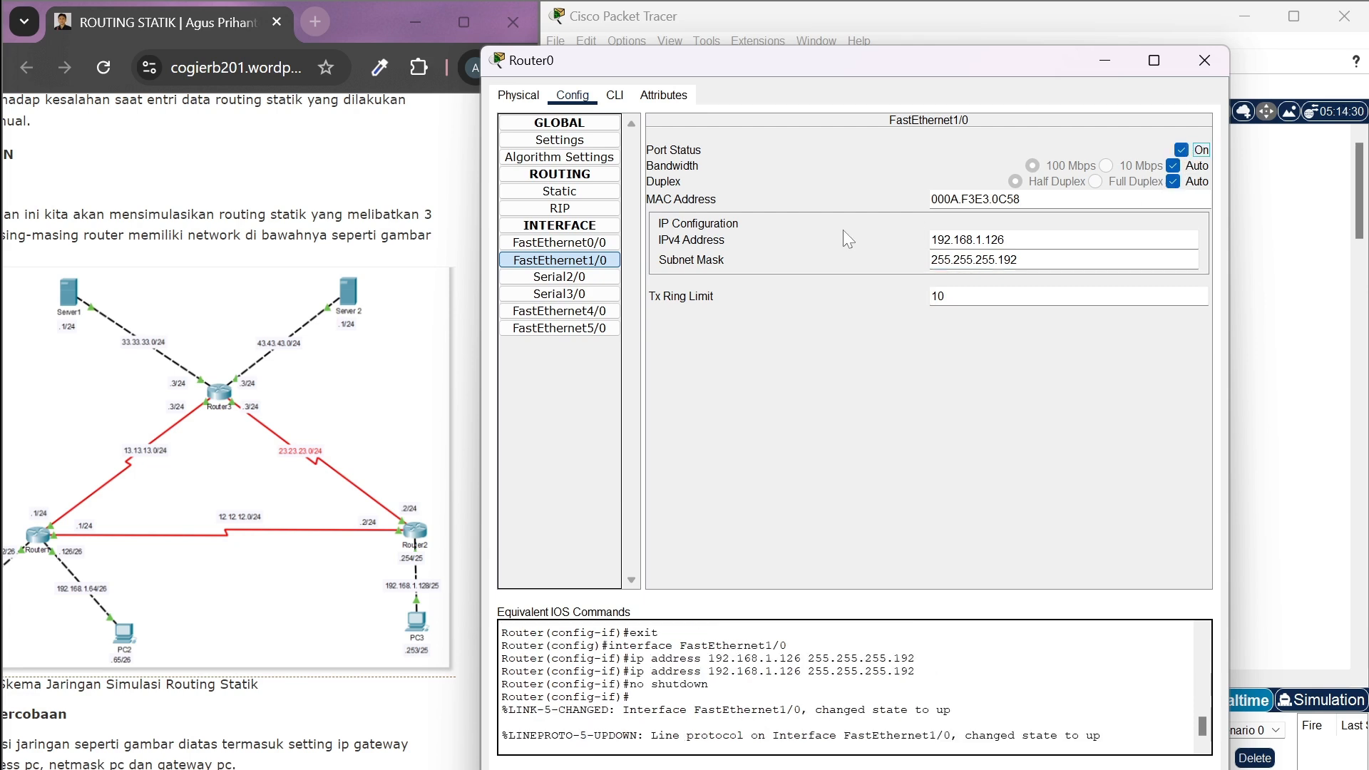
Set the IPv4 address of Router0's Serial2/0 interface to 12.12.12.1
{"action": "left_click", "coordinate": [597, 281]}
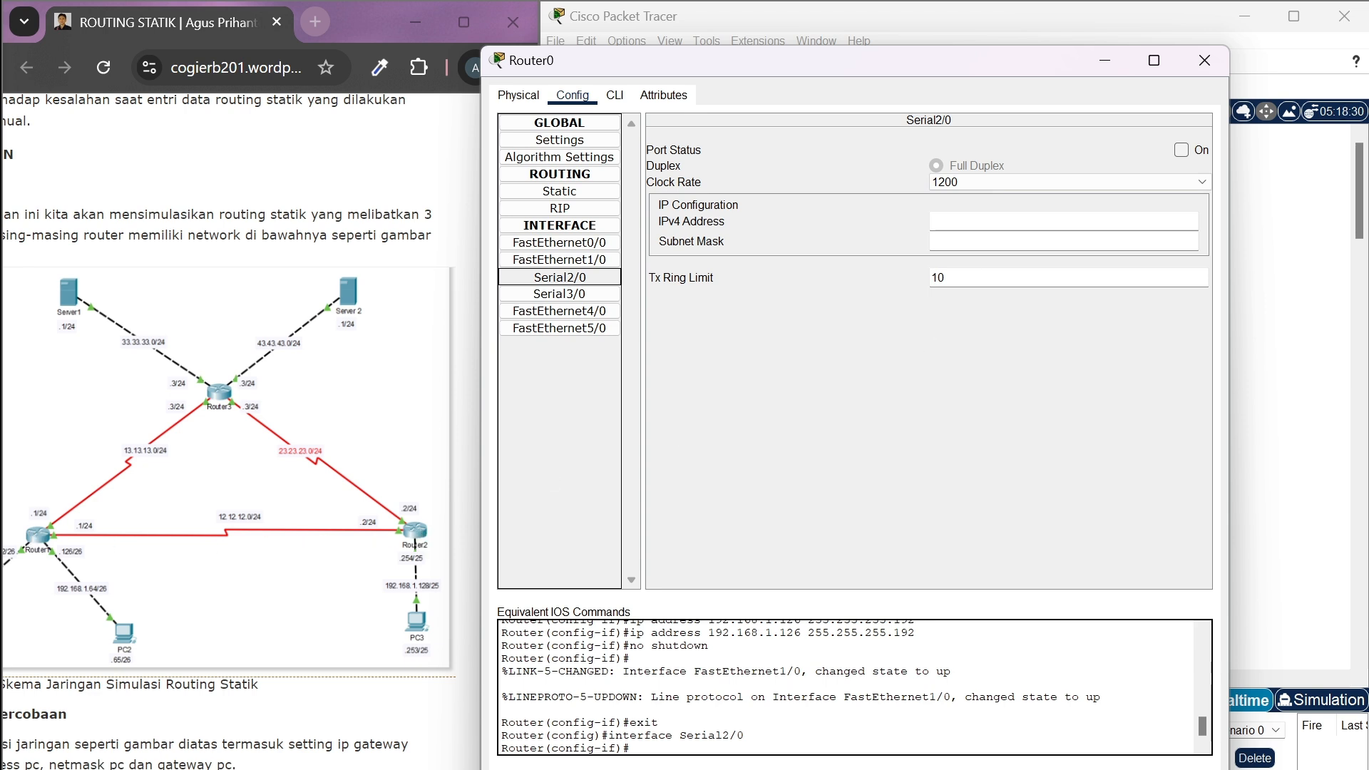
{"action": "left_click", "coordinate": [999, 222]}
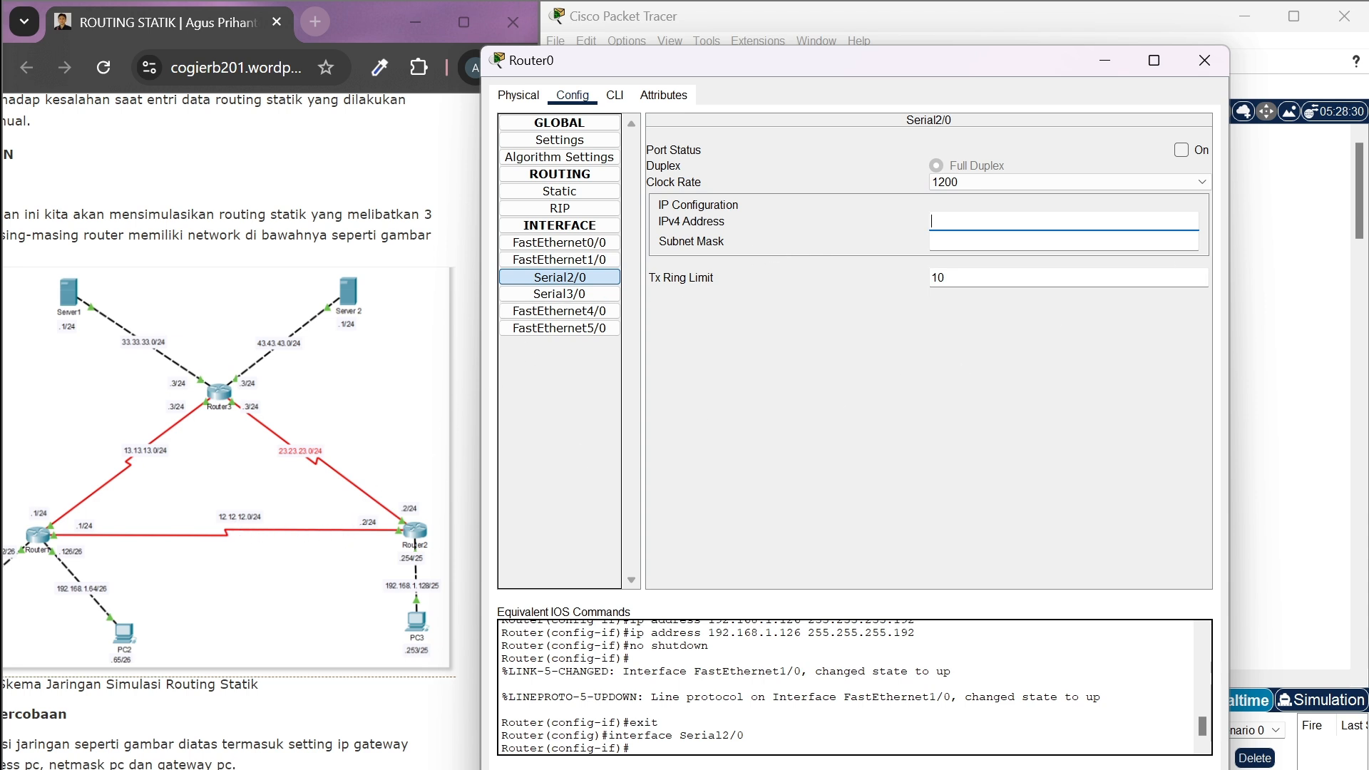
{"action": "type", "text": "12.12.12.1"}
Set the subnet mask of Router0's Serial2/0 to 255.255.255.0 and turn the port on
{"action": "key", "text": "Tab"}
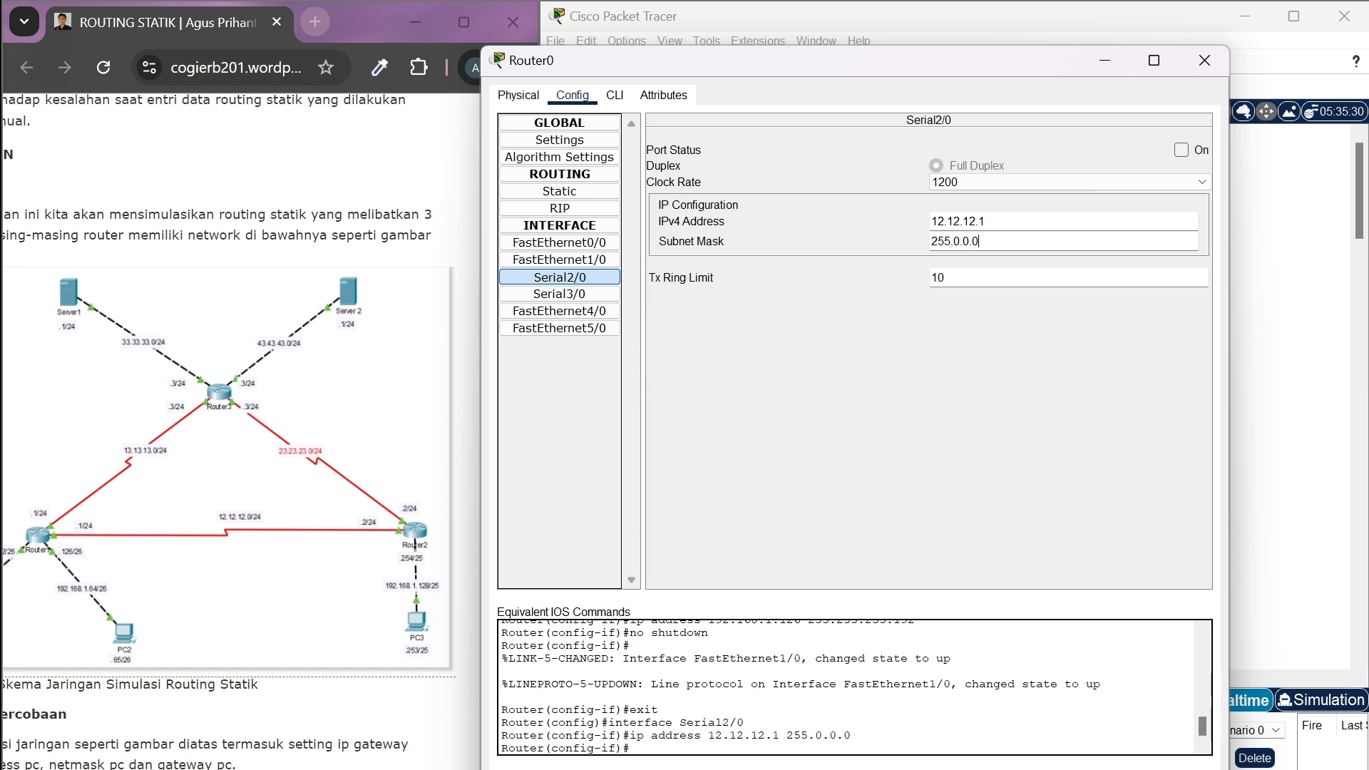
{"action": "key", "text": "BackSpace"}
{"action": "key", "text": "BackSpace"}
{"action": "key", "text": "BackSpace"}
{"action": "key", "text": "BackSpace"}
{"action": "key", "text": "BackSpace"}
{"action": "type", "text": "2"}
{"action": "key", "text": "BackSpace"}
{"action": "type", "text": "55.255.0"}
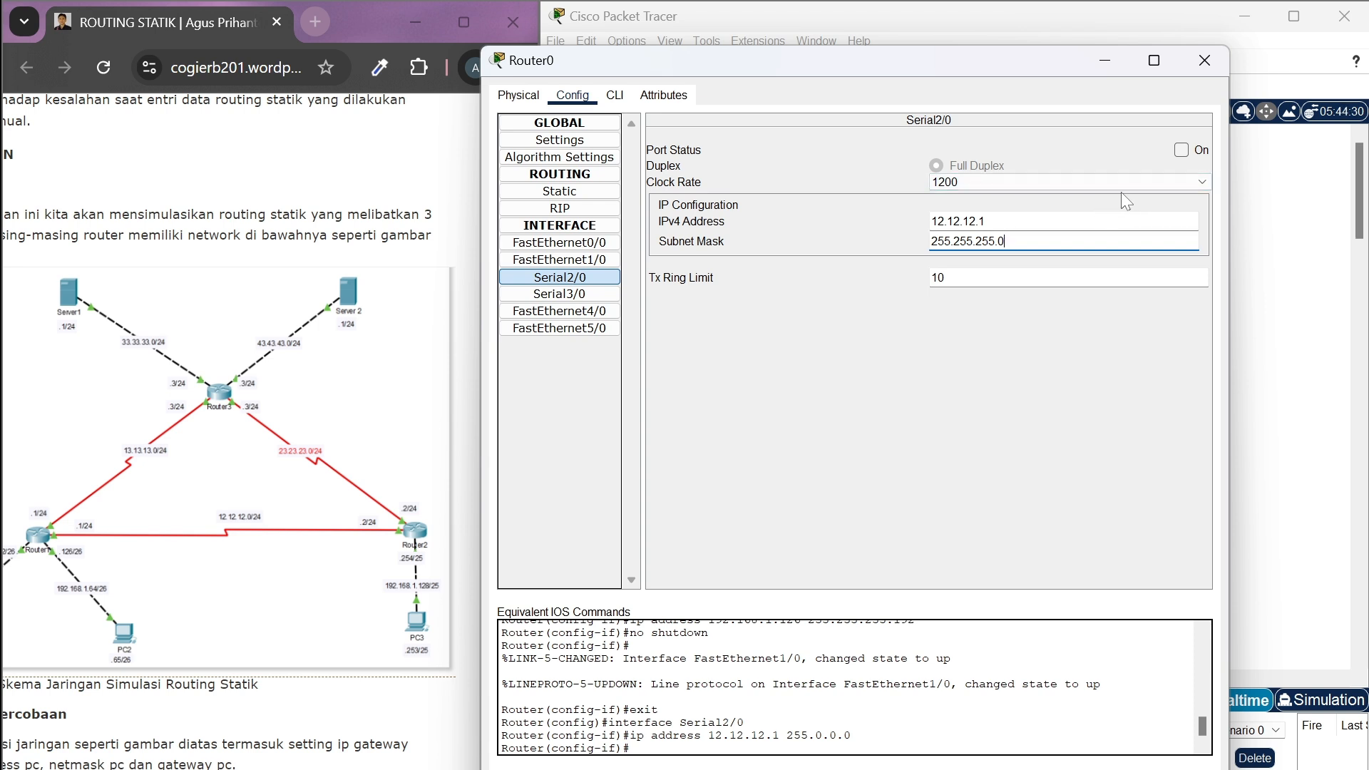
{"action": "left_click", "coordinate": [1182, 150]}
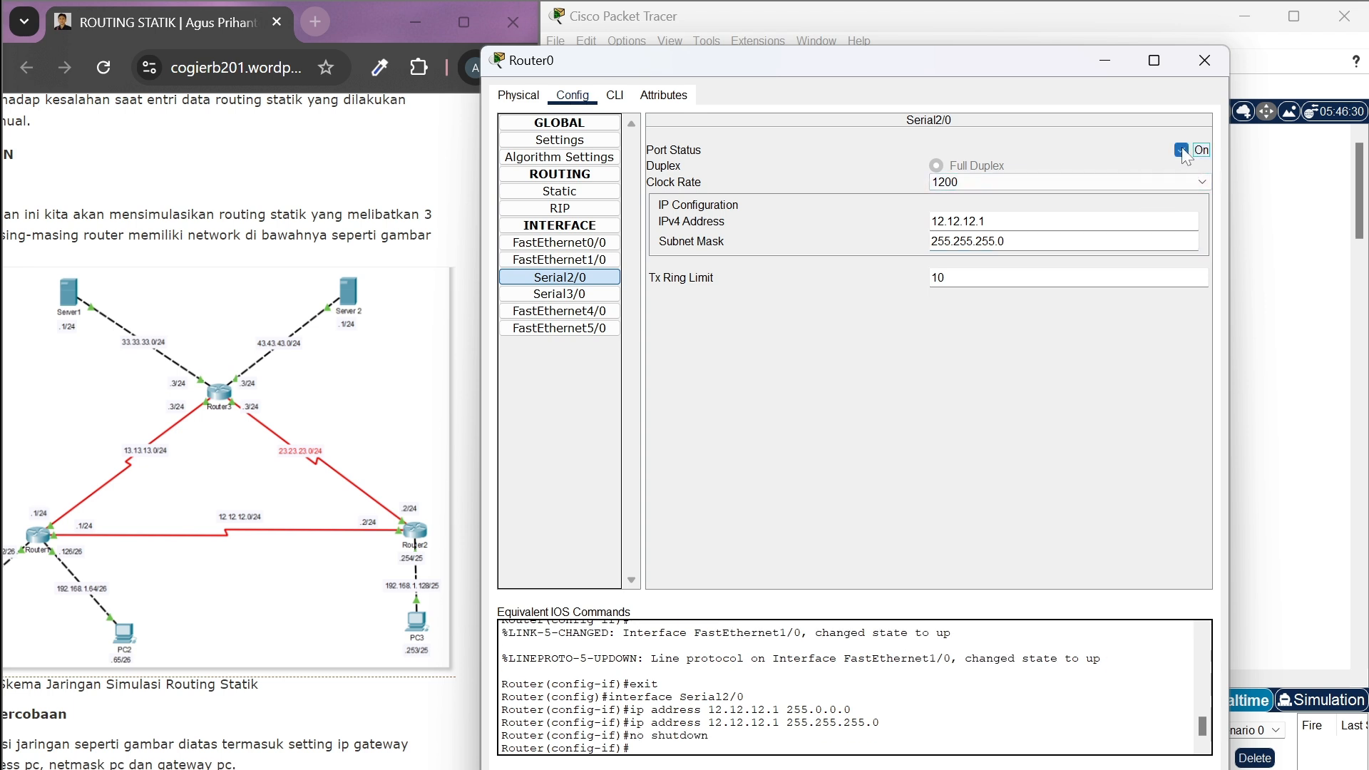
Set the IPv4 address of Router0's Serial3/0 interface to 13.13.13.1
{"action": "left_click", "coordinate": [589, 300]}
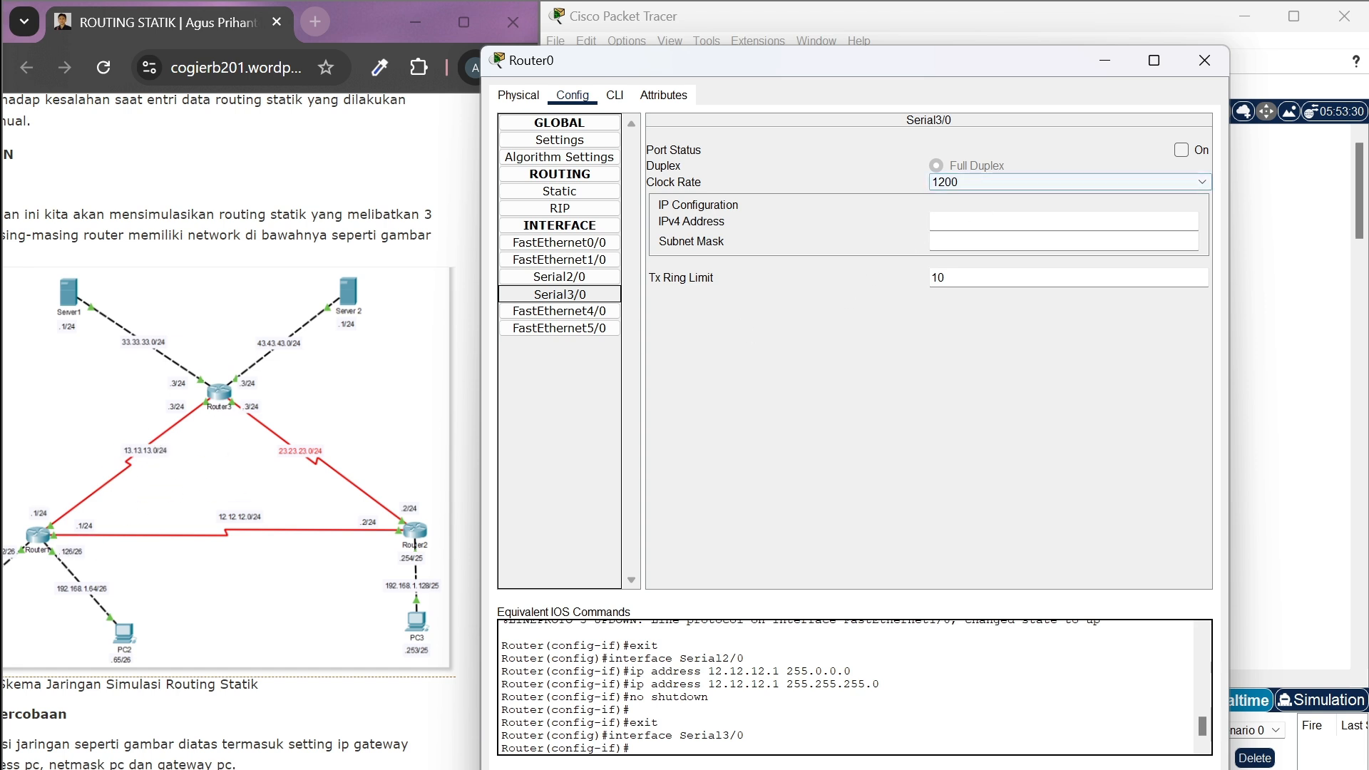
{"action": "left_click", "coordinate": [984, 221]}
{"action": "type", "text": "1"}
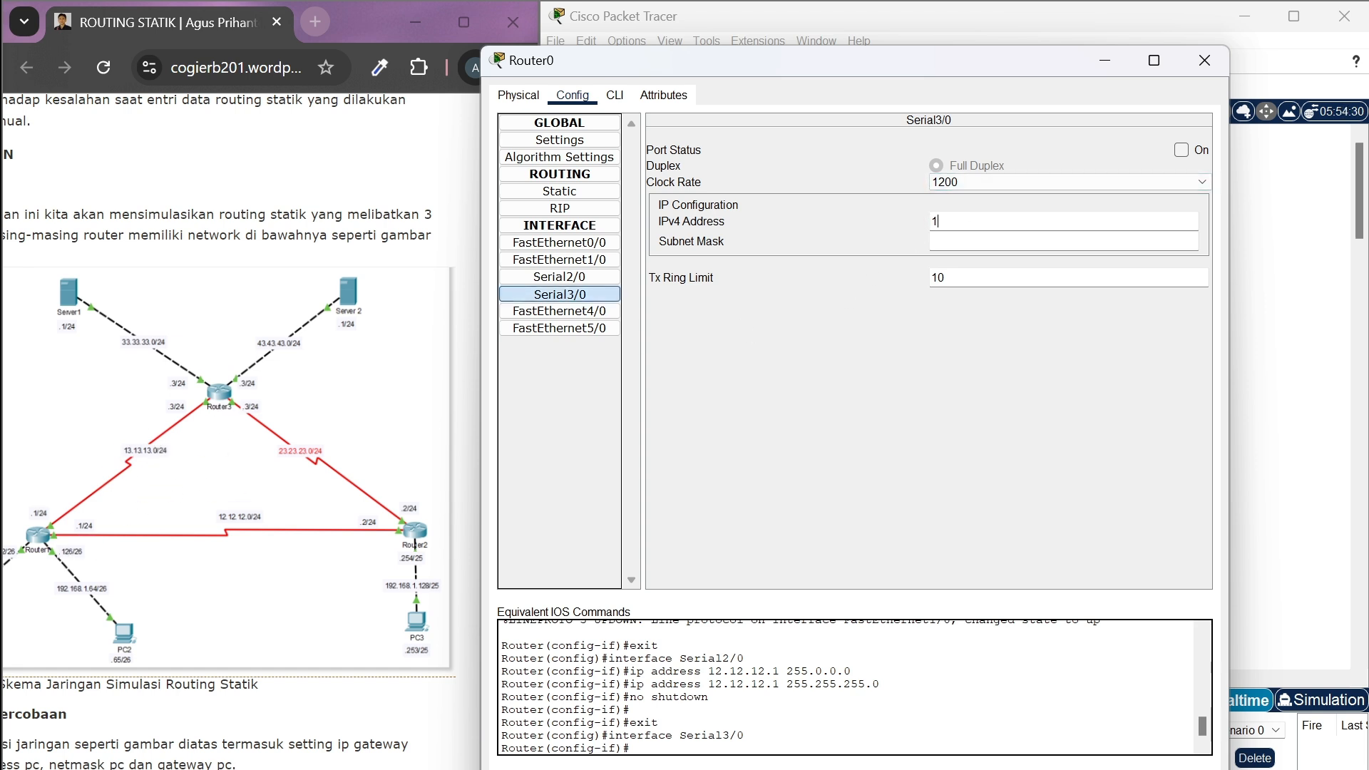
{"action": "type", "text": "3.13.13.13.1"}
Set Router0's Serial3/0 subnet mask to 255.255.255.0, turn the port on and close the router's settings
{"action": "key", "text": "Tab"}
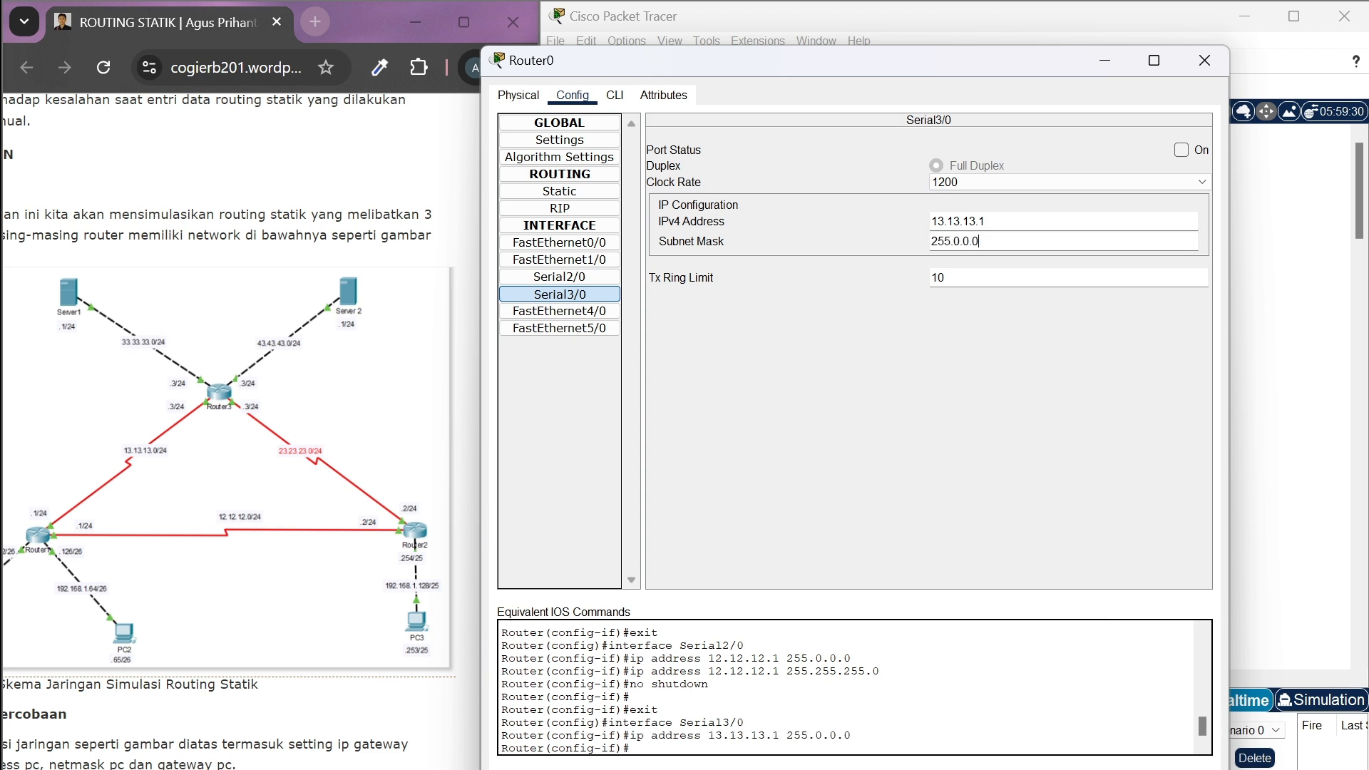
{"action": "key", "text": "BackSpace"}
{"action": "key", "text": "BackSpace"}
{"action": "key", "text": "BackSpace"}
{"action": "key", "text": "BackSpace"}
{"action": "key", "text": "BackSpace"}
{"action": "type", "text": "255.255.0"}
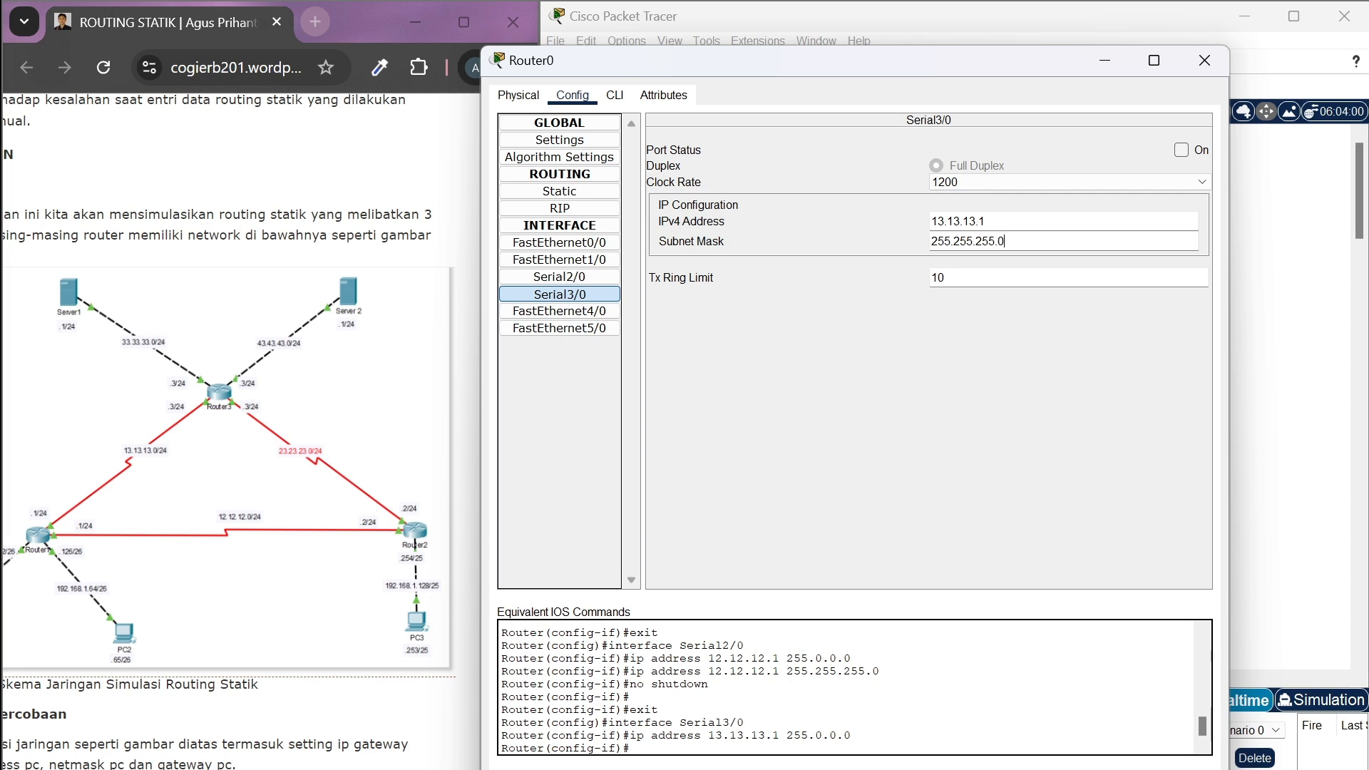
{"action": "left_click", "coordinate": [1181, 151]}
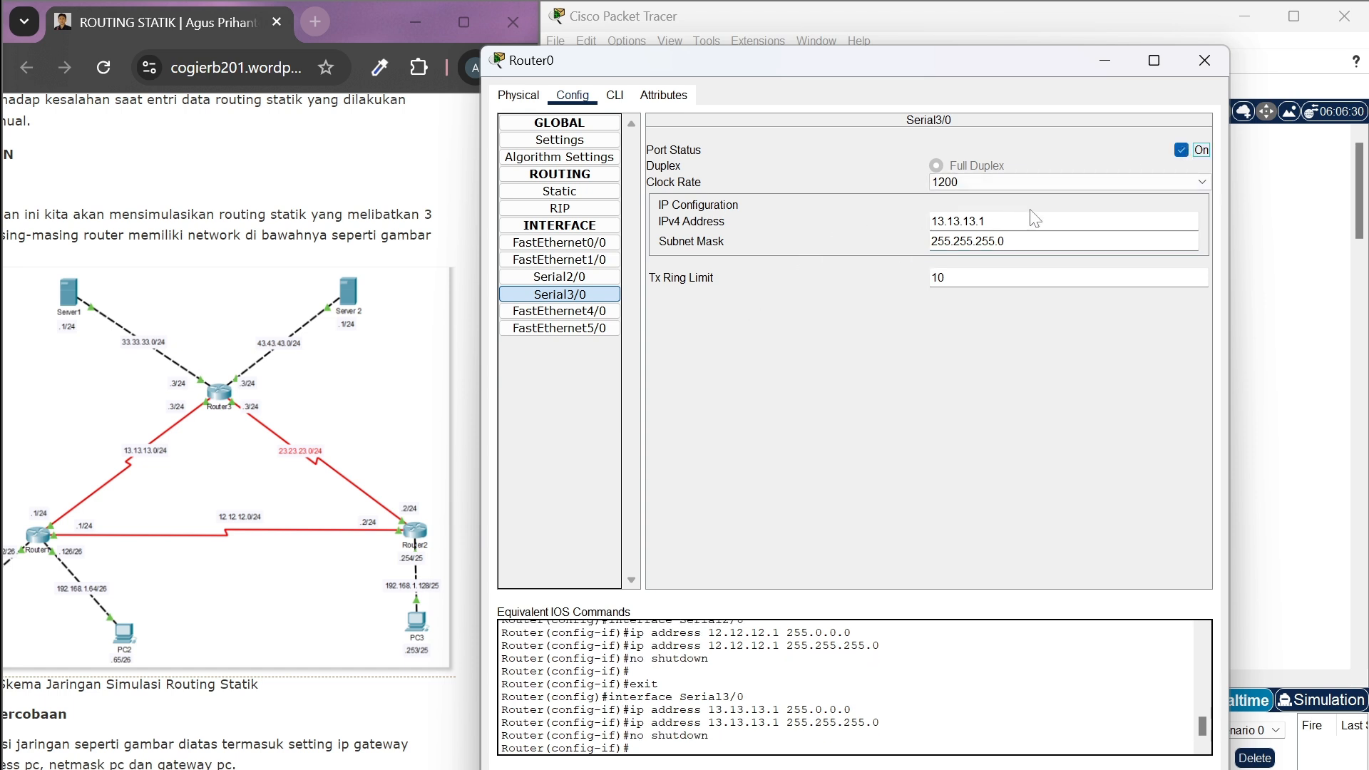
{"action": "left_click", "coordinate": [1201, 57]}
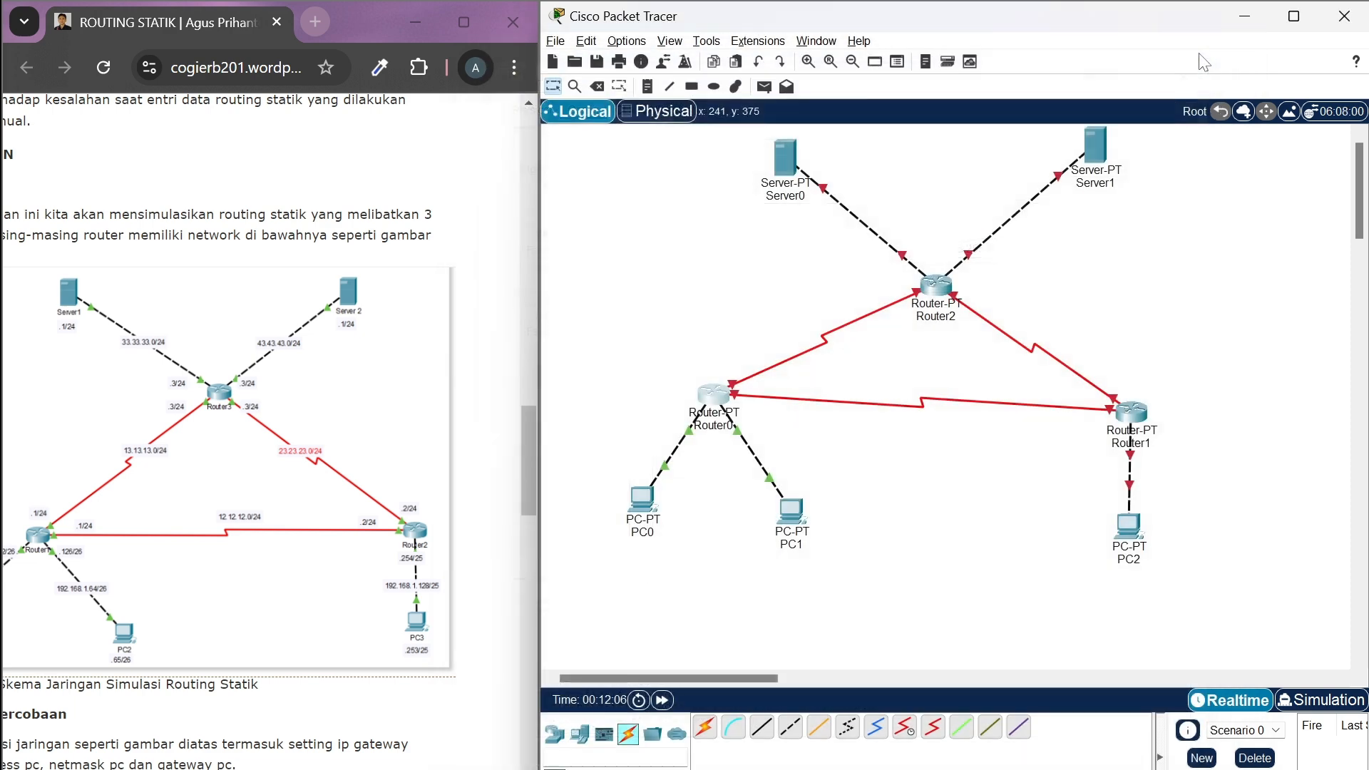
Set the IPv4 address of Router1's FastEthernet0/0 interface to 192.168.1.254
{"action": "left_click", "coordinate": [1129, 412]}
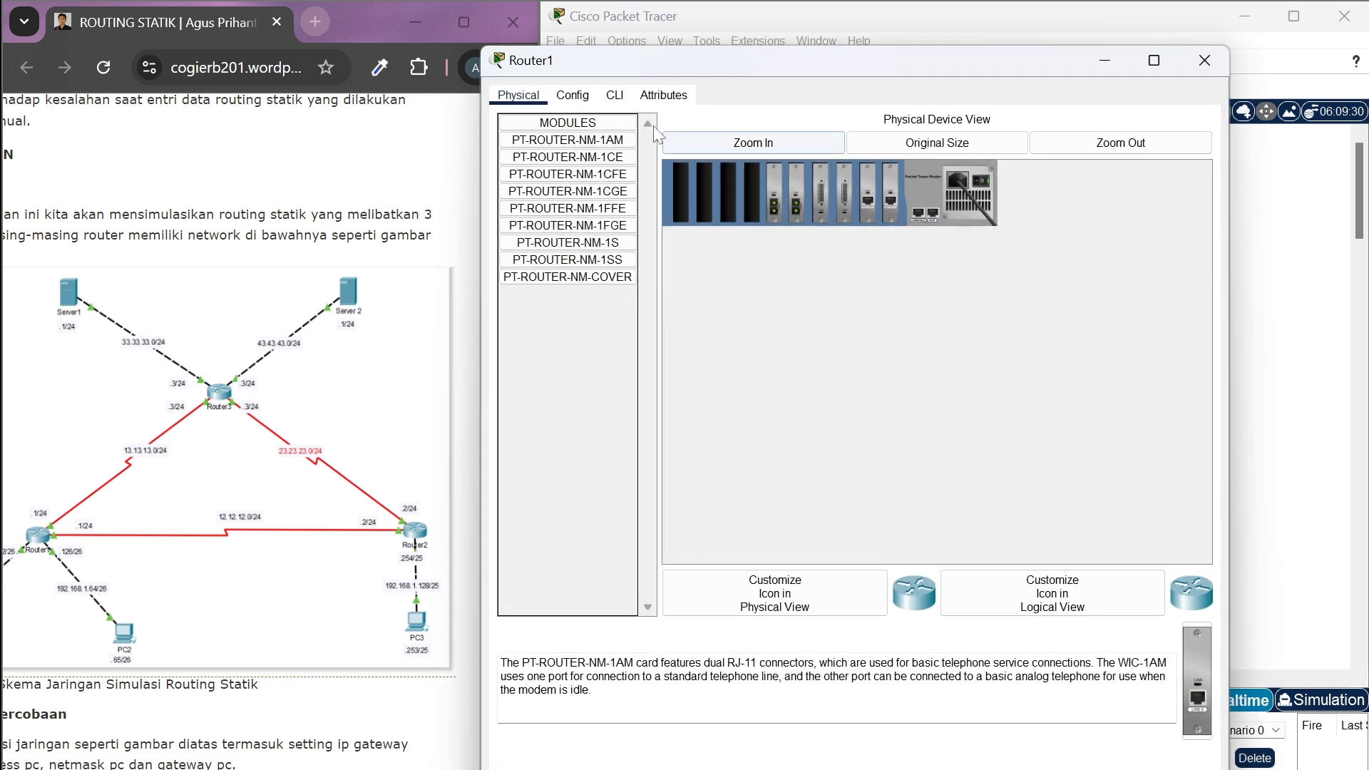
{"action": "left_click", "coordinate": [584, 98]}
{"action": "left_click", "coordinate": [584, 245]}
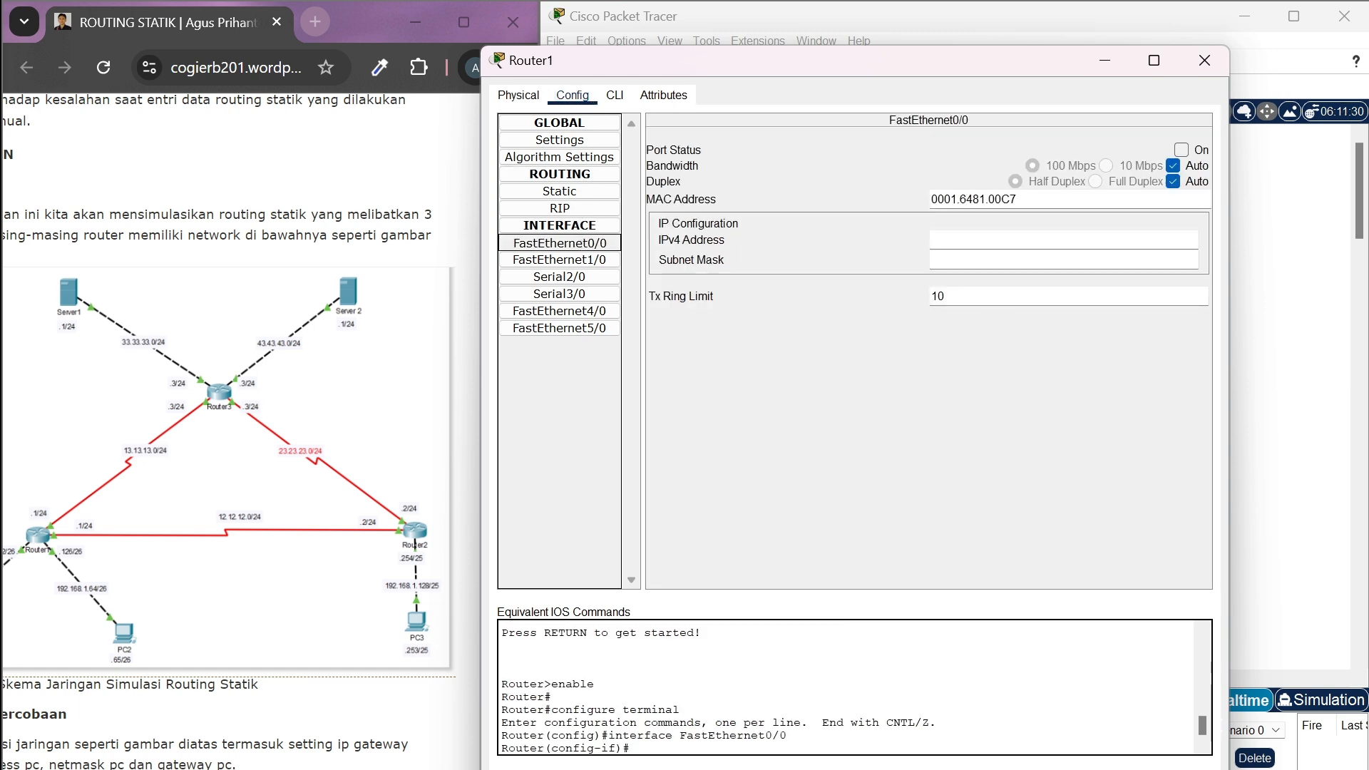
{"action": "left_click", "coordinate": [1000, 239]}
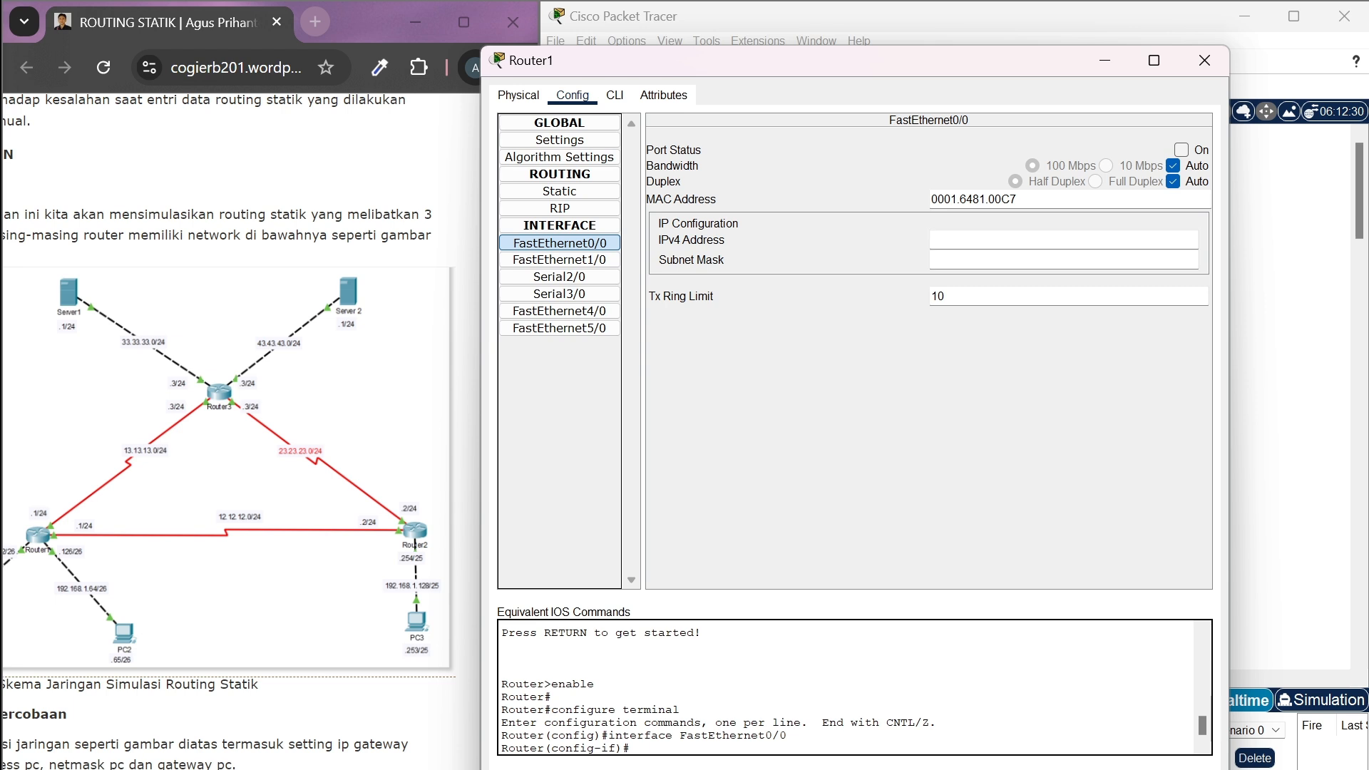
{"action": "left_click", "coordinate": [928, 250]}
{"action": "type", "text": "192.168.1.254"}
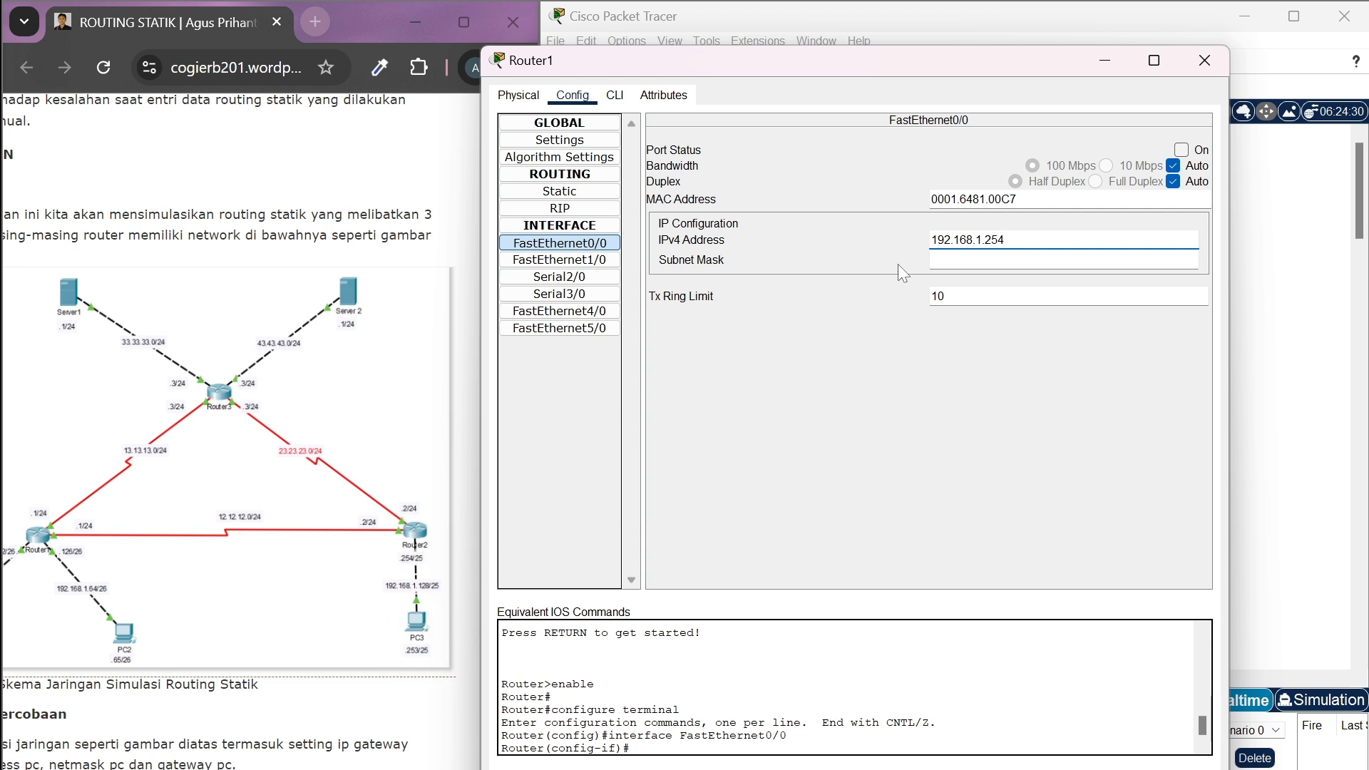
Set the subnet mask of Router1's FastEthernet0/0 to 255.255.255.128 and turn the port on
{"action": "key", "text": "Tab"}
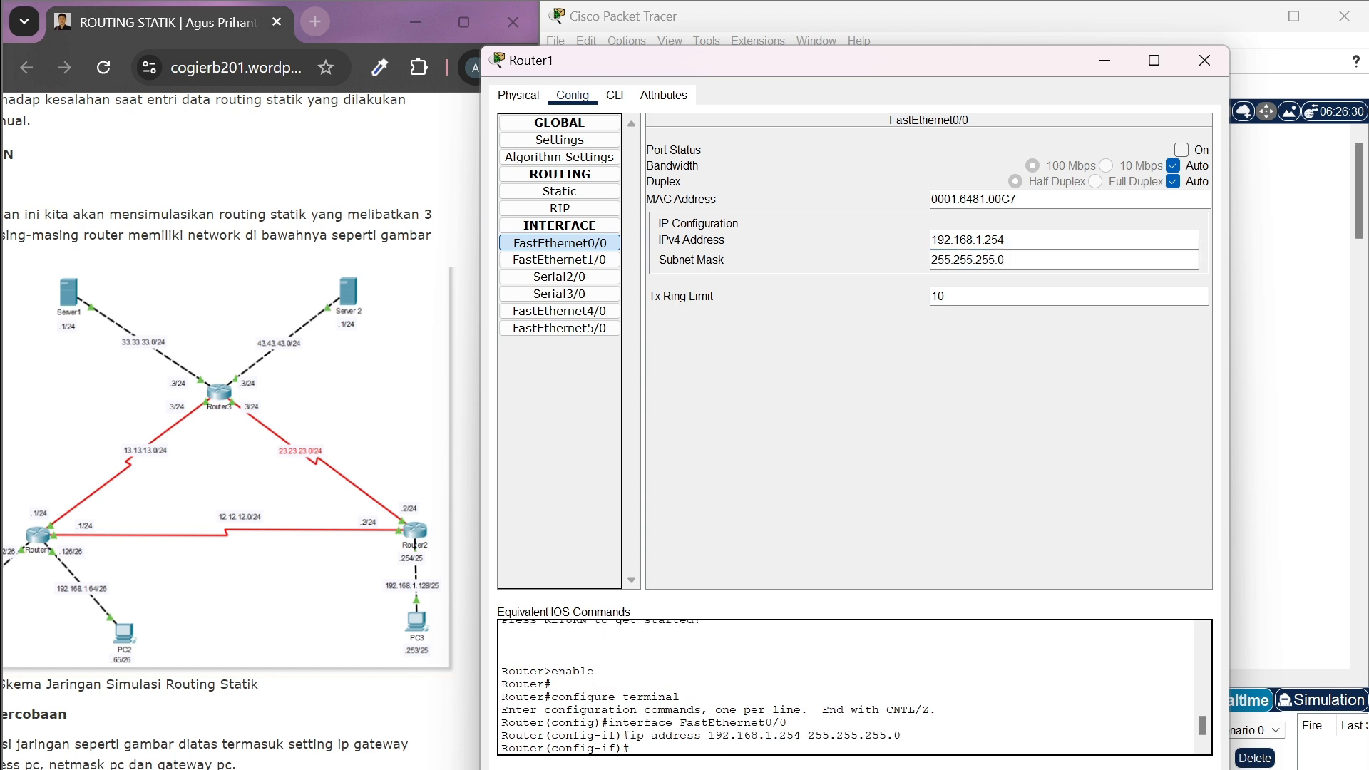
{"action": "key", "text": "BackSpace"}
{"action": "type", "text": "128"}
{"action": "left_click", "coordinate": [1183, 151]}
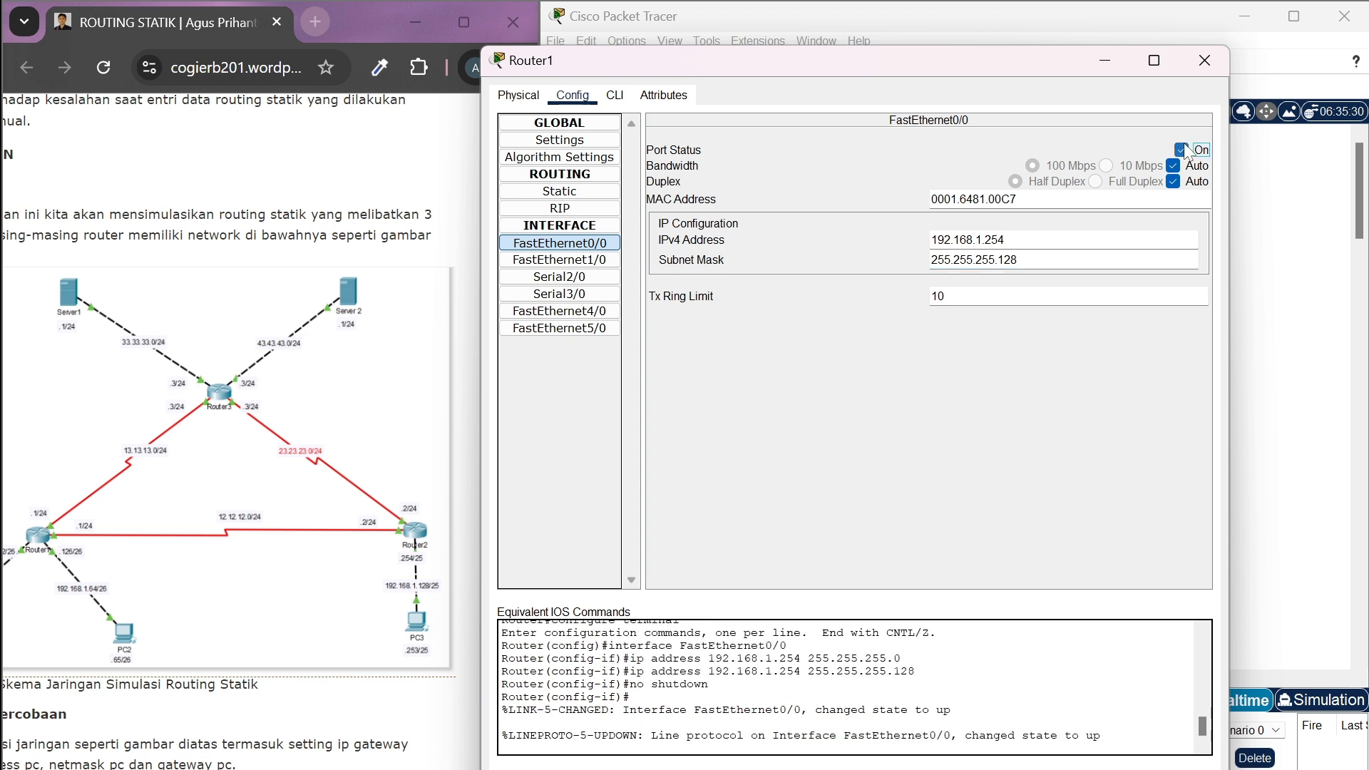
Set the IPv4 address of Router1's Serial2/0 interface to 12.12.12.2
{"action": "left_click", "coordinate": [589, 278]}
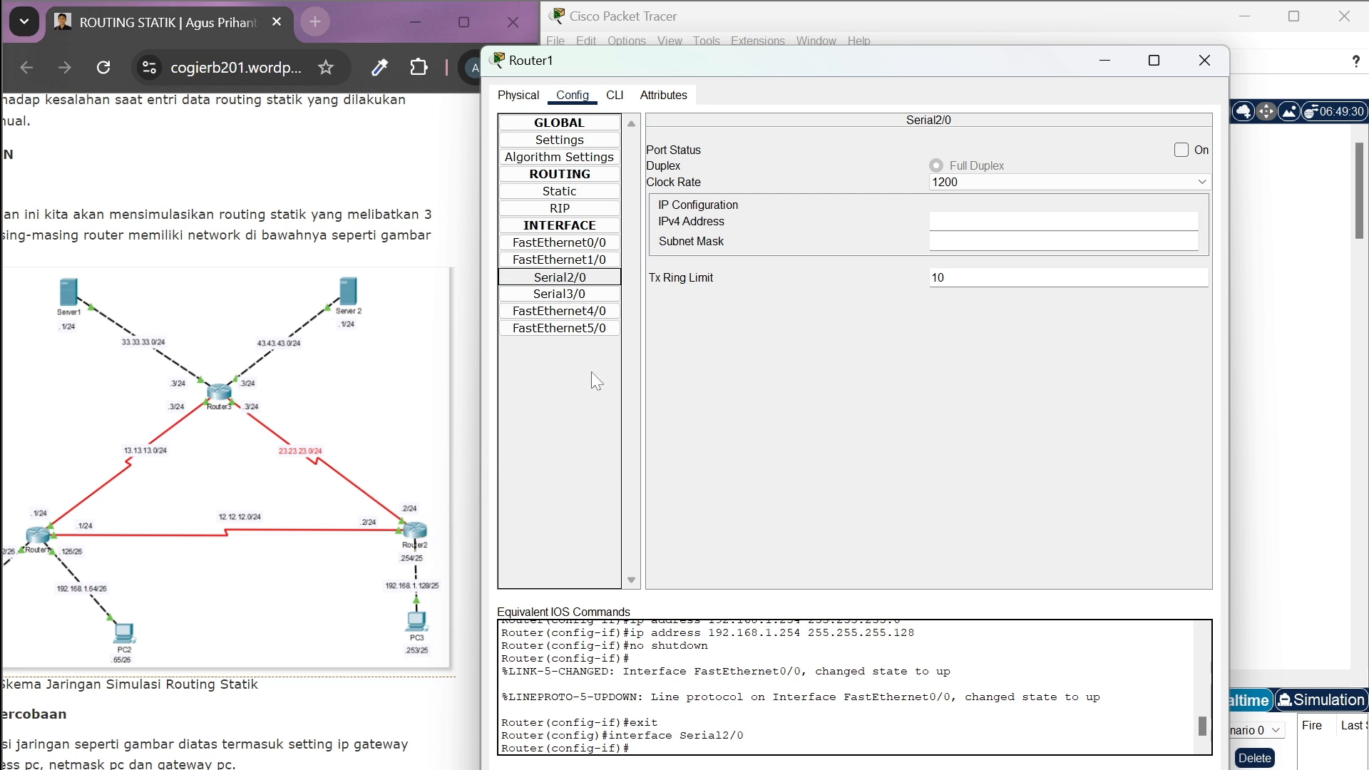
{"action": "left_click", "coordinate": [999, 221]}
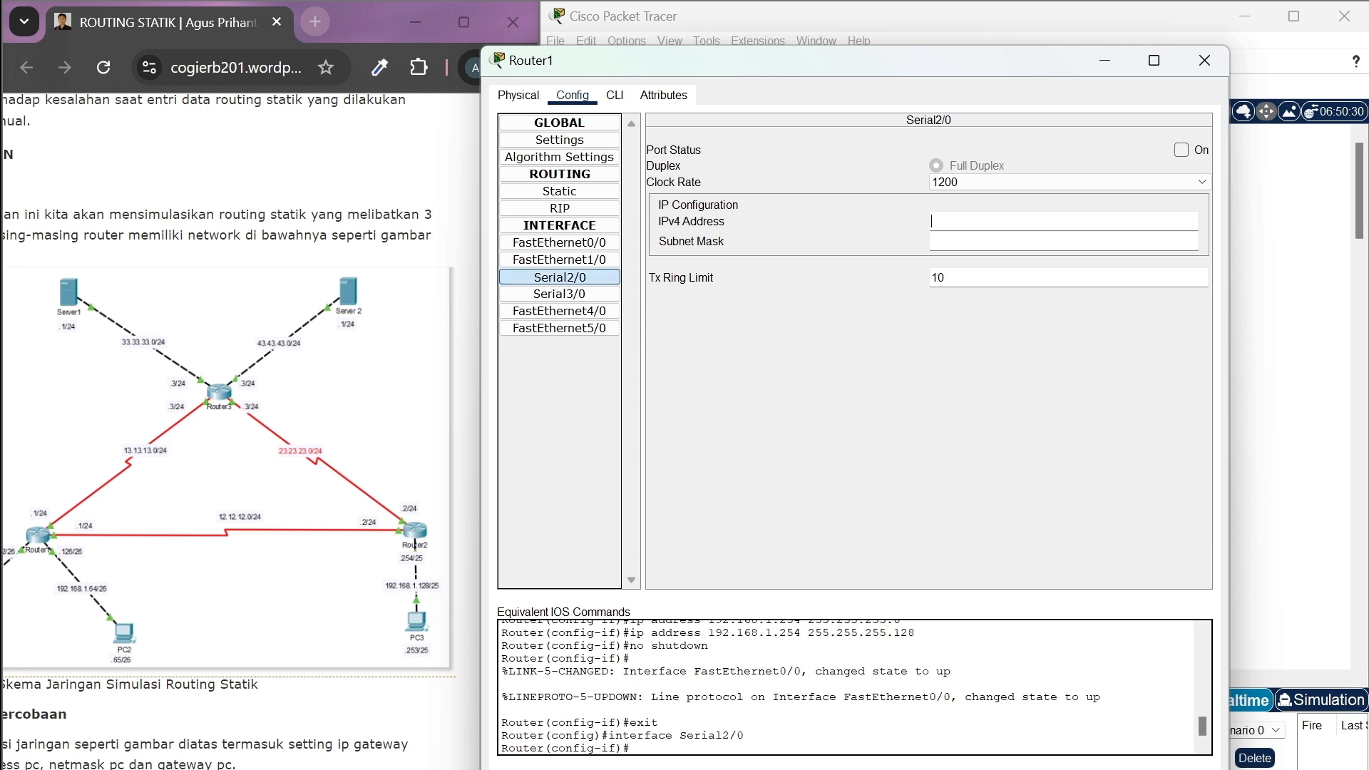
{"action": "type", "text": "12.12.12.2"}
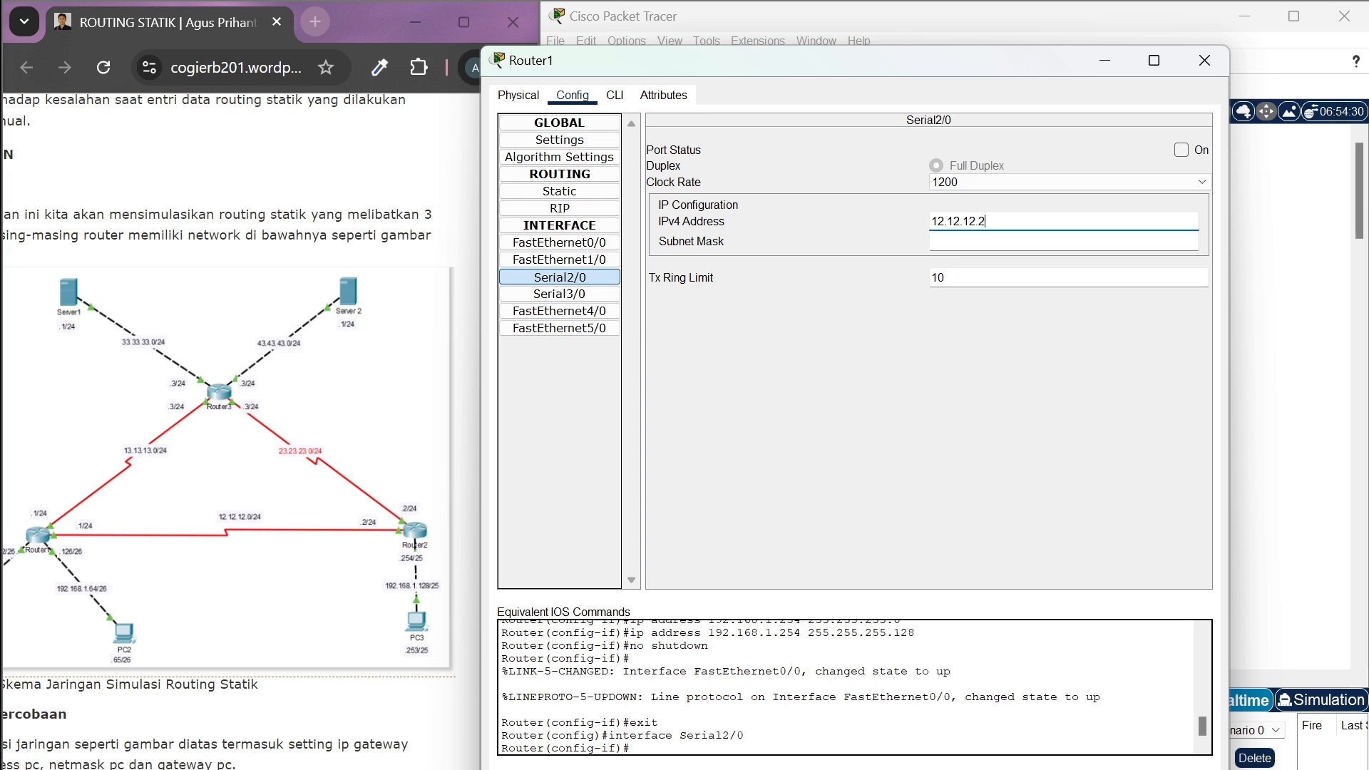
Set the subnet mask of Router1's Serial2/0 to 255.255.255.0 and turn the port on
{"action": "key", "text": "Tab"}
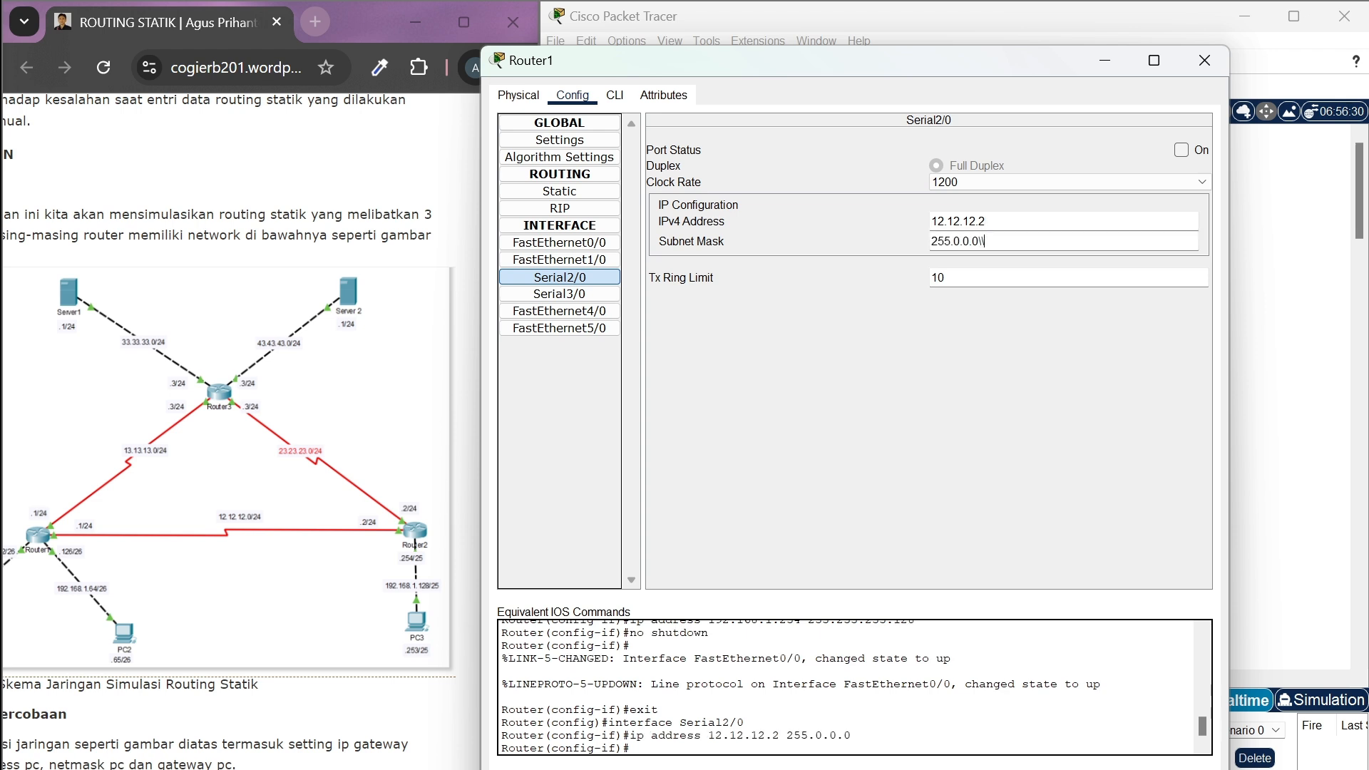
{"action": "key", "text": "BackSpace"}
{"action": "key", "text": "BackSpace"}
{"action": "key", "text": "BackSpace"}
{"action": "key", "text": "BackSpace"}
{"action": "key", "text": "BackSpace"}
{"action": "type", "text": "255.255.0"}
{"action": "left_click", "coordinate": [1181, 151]}
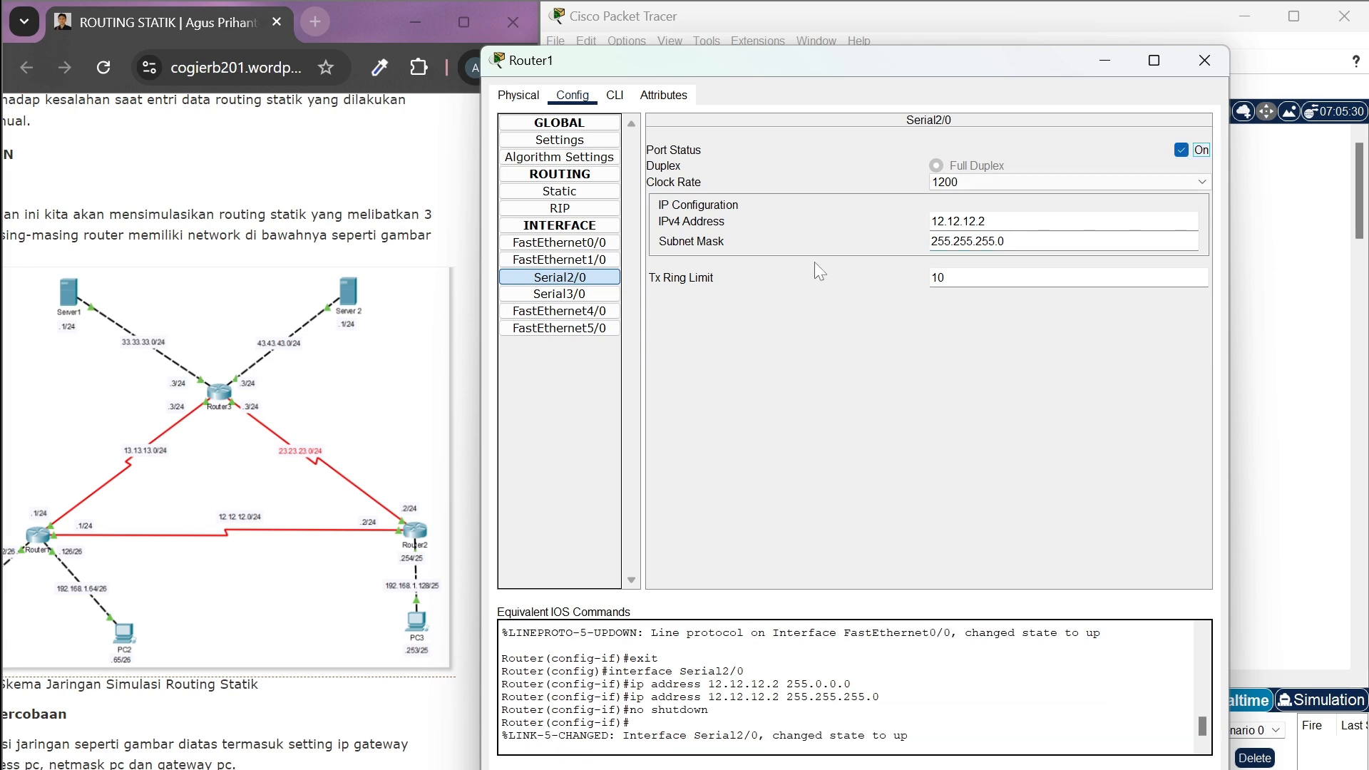
Set the IPv4 address of Router1's Serial3/0 interface to 23.23.23.2
{"action": "left_click", "coordinate": [580, 296]}
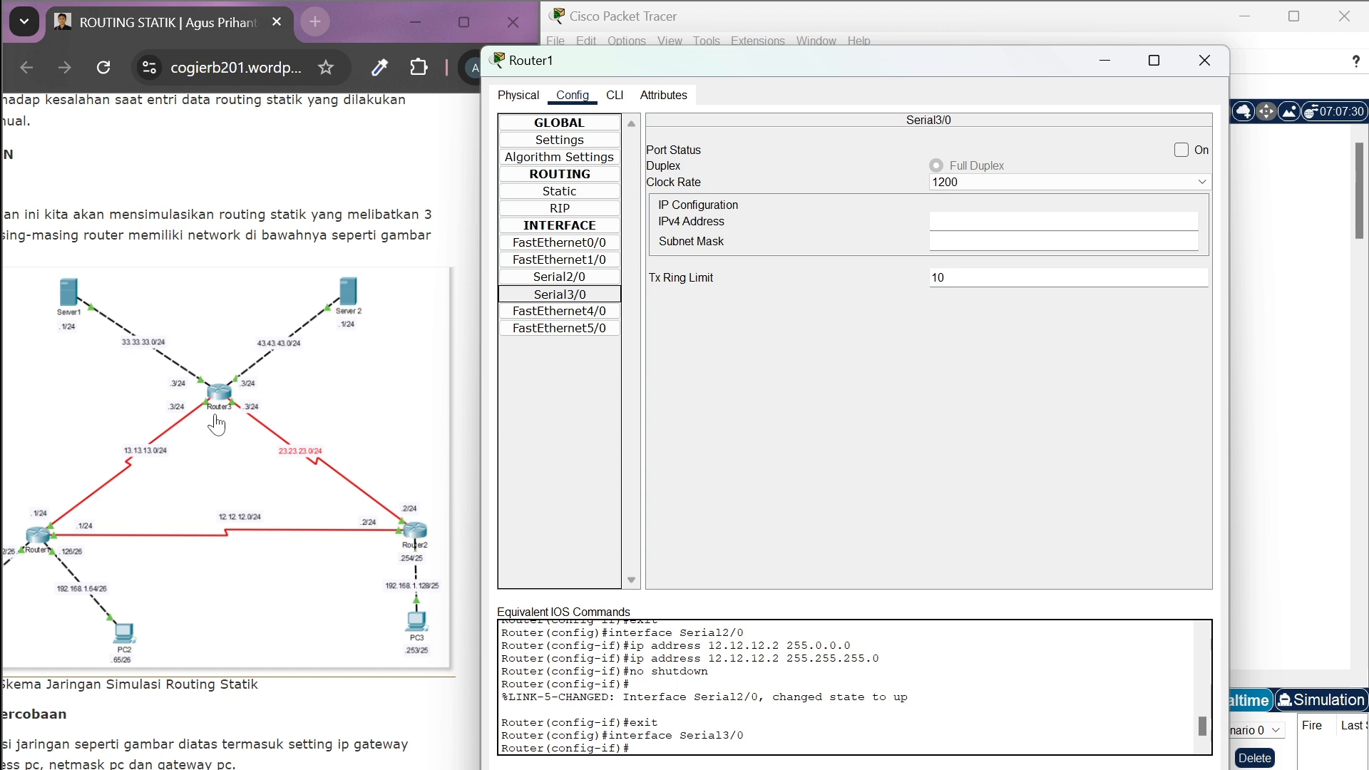
{"action": "left_click", "coordinate": [953, 240]}
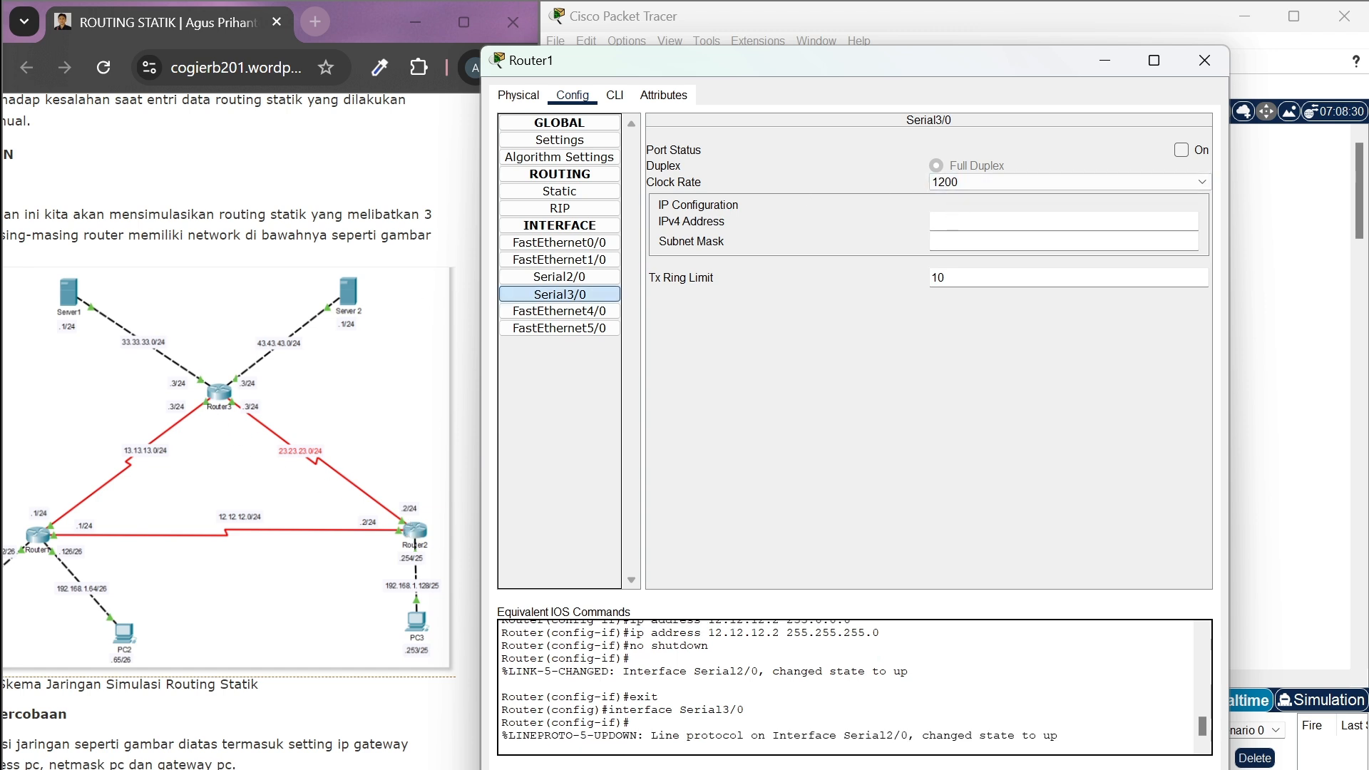
{"action": "type", "text": "192.168.1"}
{"action": "key", "text": "BackSpace"}
{"action": "key", "text": "BackSpace"}
{"action": "key", "text": "BackSpace"}
{"action": "key", "text": "BackSpace"}
{"action": "key", "text": "BackSpace"}
{"action": "key", "text": "BackSpace"}
{"action": "key", "text": "BackSpace"}
{"action": "key", "text": "BackSpace"}
{"action": "key", "text": "BackSpace"}
{"action": "type", "text": "23.23.23"}
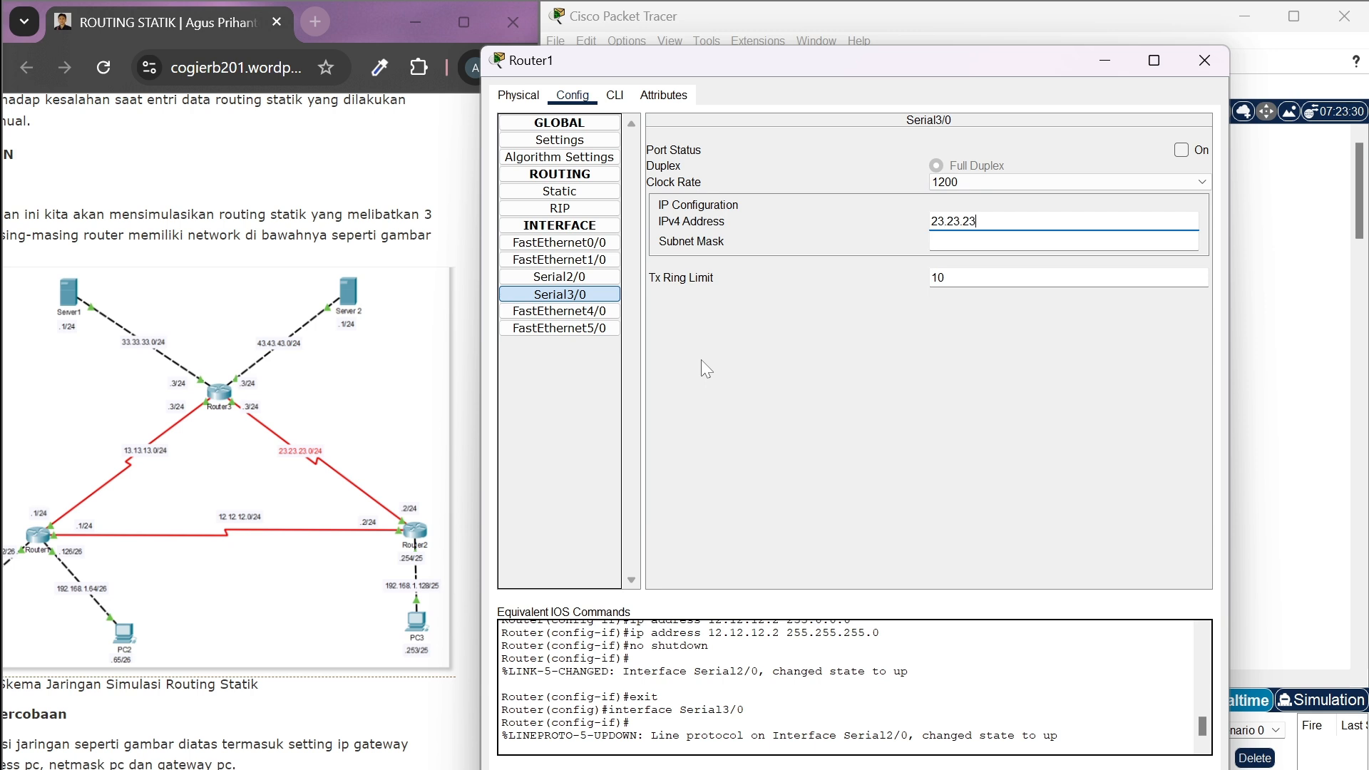
{"action": "type", "text": ".2"}
{"action": "key", "text": "Tab"}
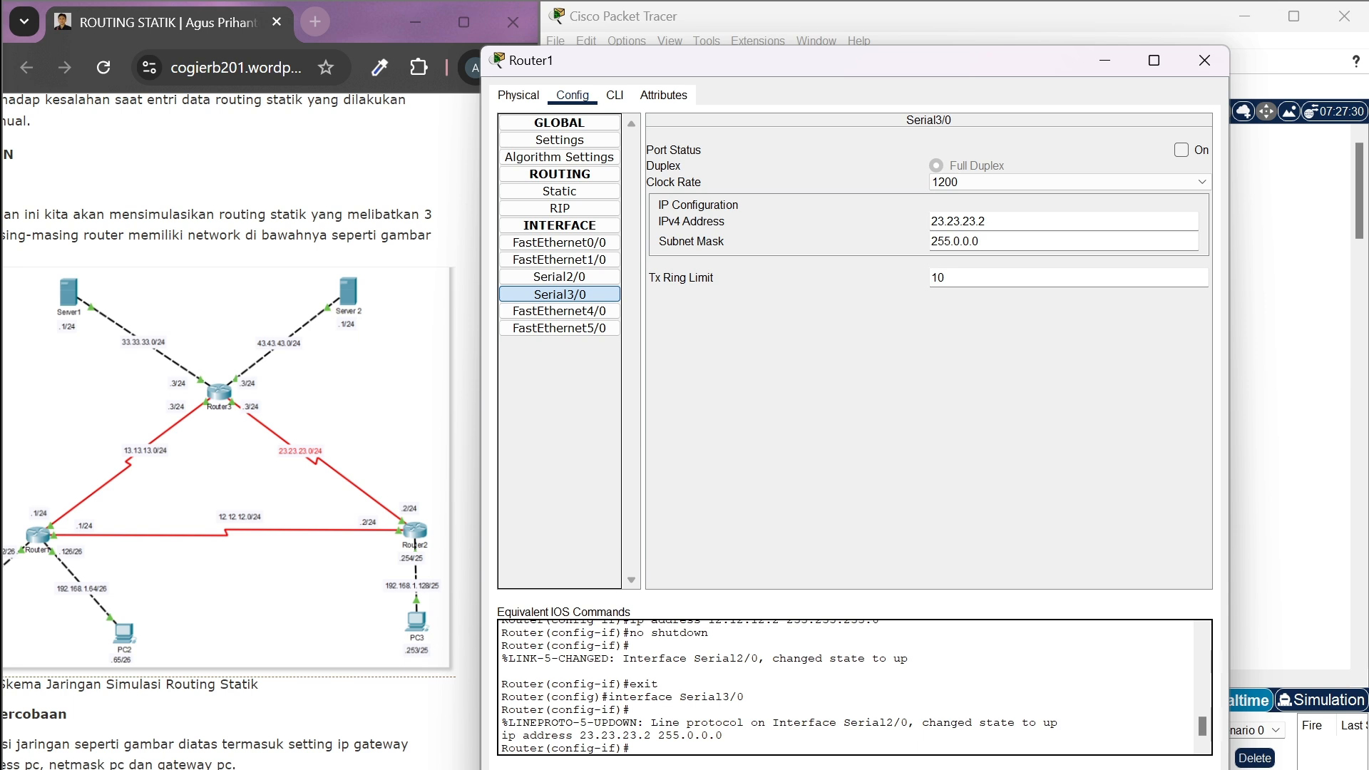
Set the subnet mask of Router1's Serial3/0 to 255.255.255.0, turn the port on and close the router's configuration
{"action": "key", "text": "Right"}
{"action": "key", "text": "Right"}
{"action": "key", "text": "BackSpace"}
{"action": "key", "text": "BackSpace"}
{"action": "key", "text": "BackSpace"}
{"action": "key", "text": "BackSpace"}
{"action": "key", "text": "BackSpace"}
{"action": "type", "text": "255.255.0"}
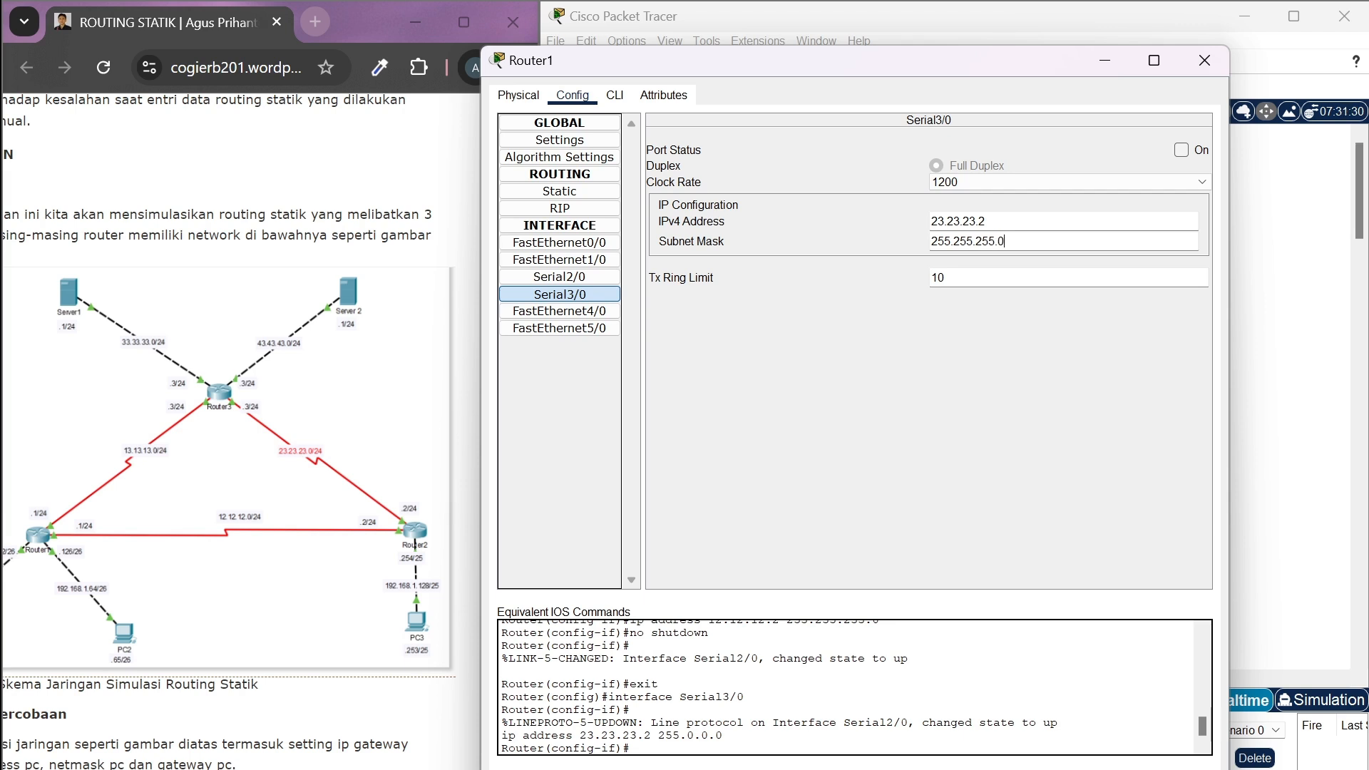
{"action": "left_click", "coordinate": [1183, 149]}
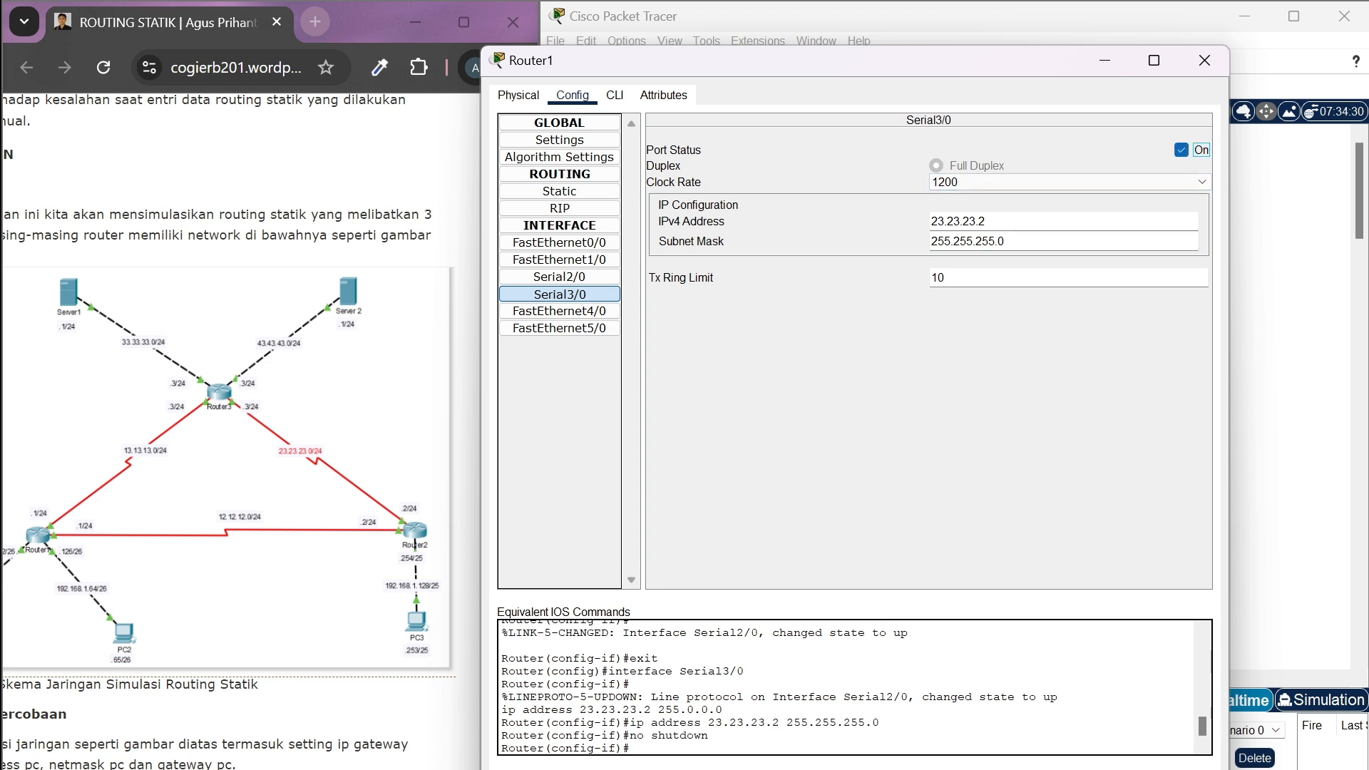
{"action": "left_click", "coordinate": [1205, 60]}
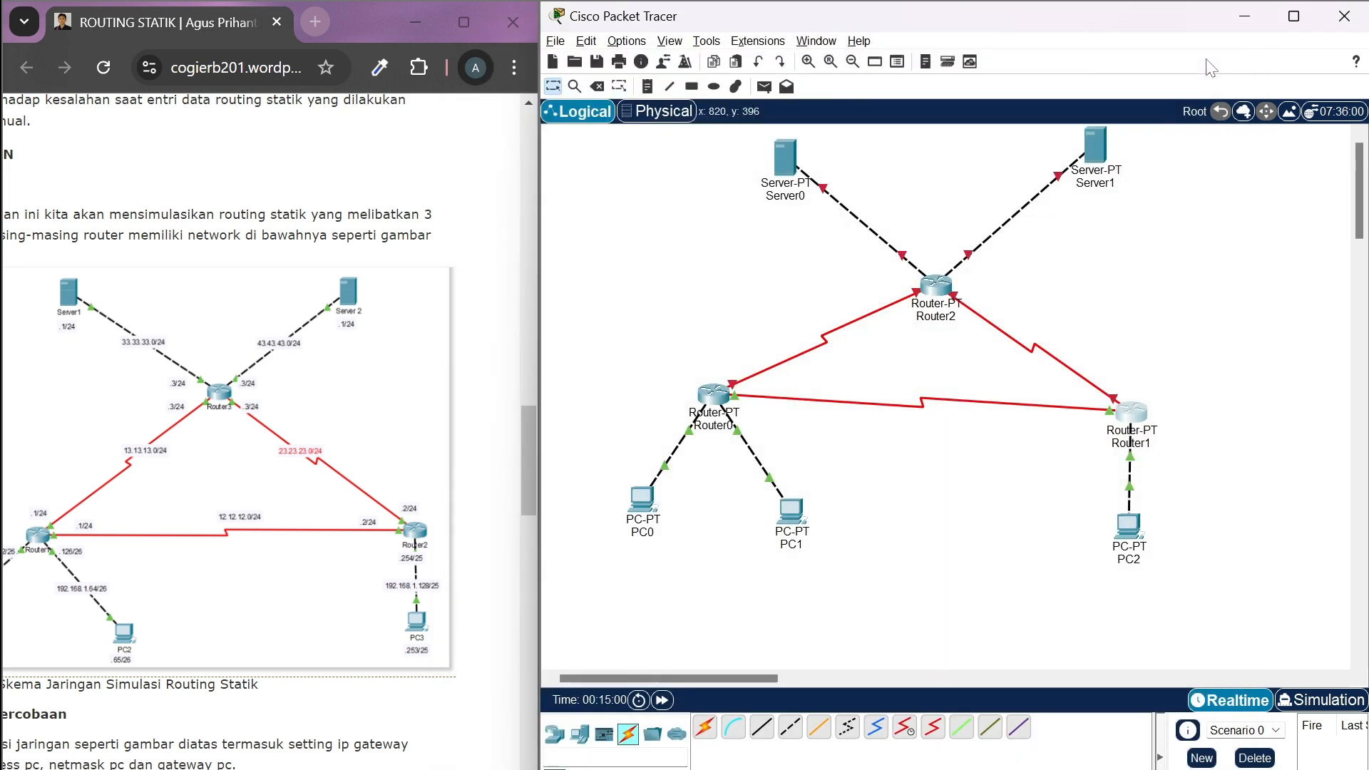
Set the IPv4 address of Router2's FastEthernet0/0 interface to 33.33.33.3
{"action": "left_click", "coordinate": [952, 292]}
{"action": "left_click", "coordinate": [574, 97]}
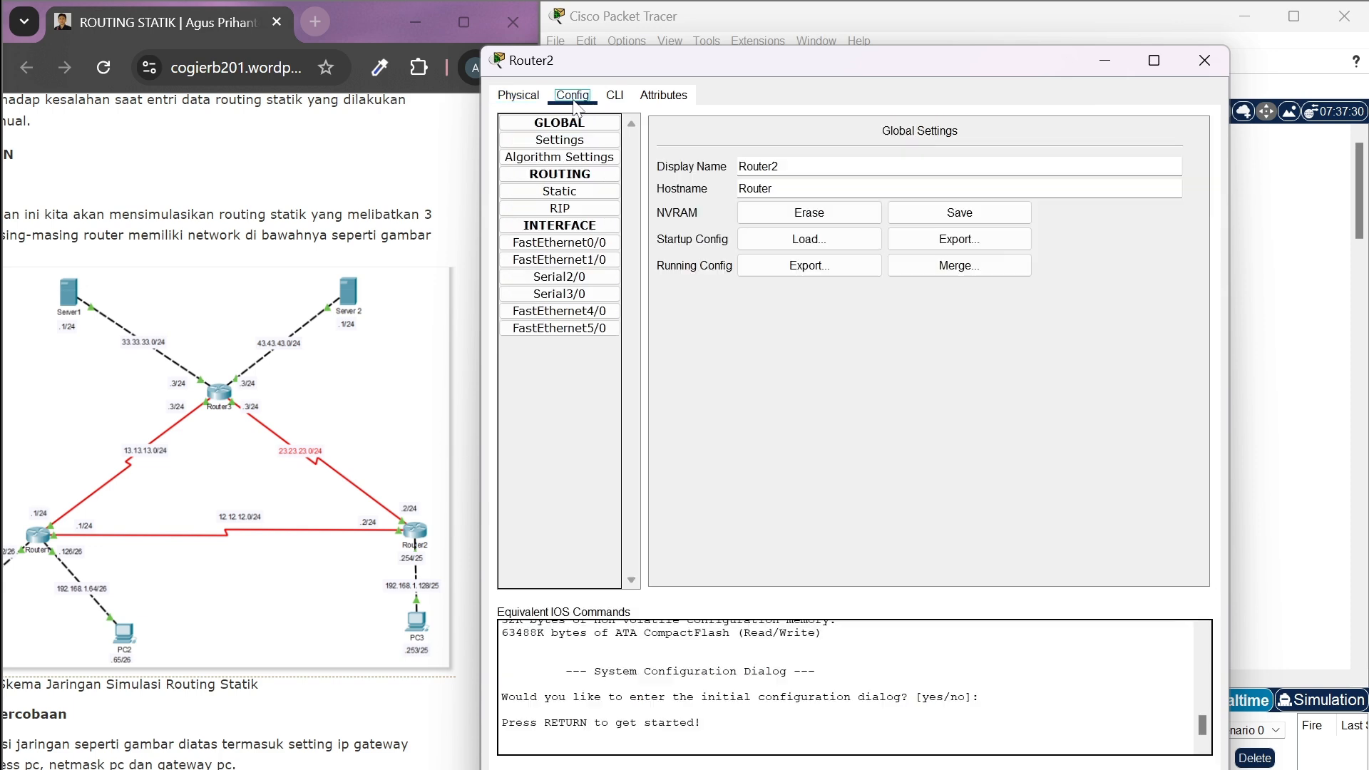
{"action": "left_click", "coordinate": [581, 244]}
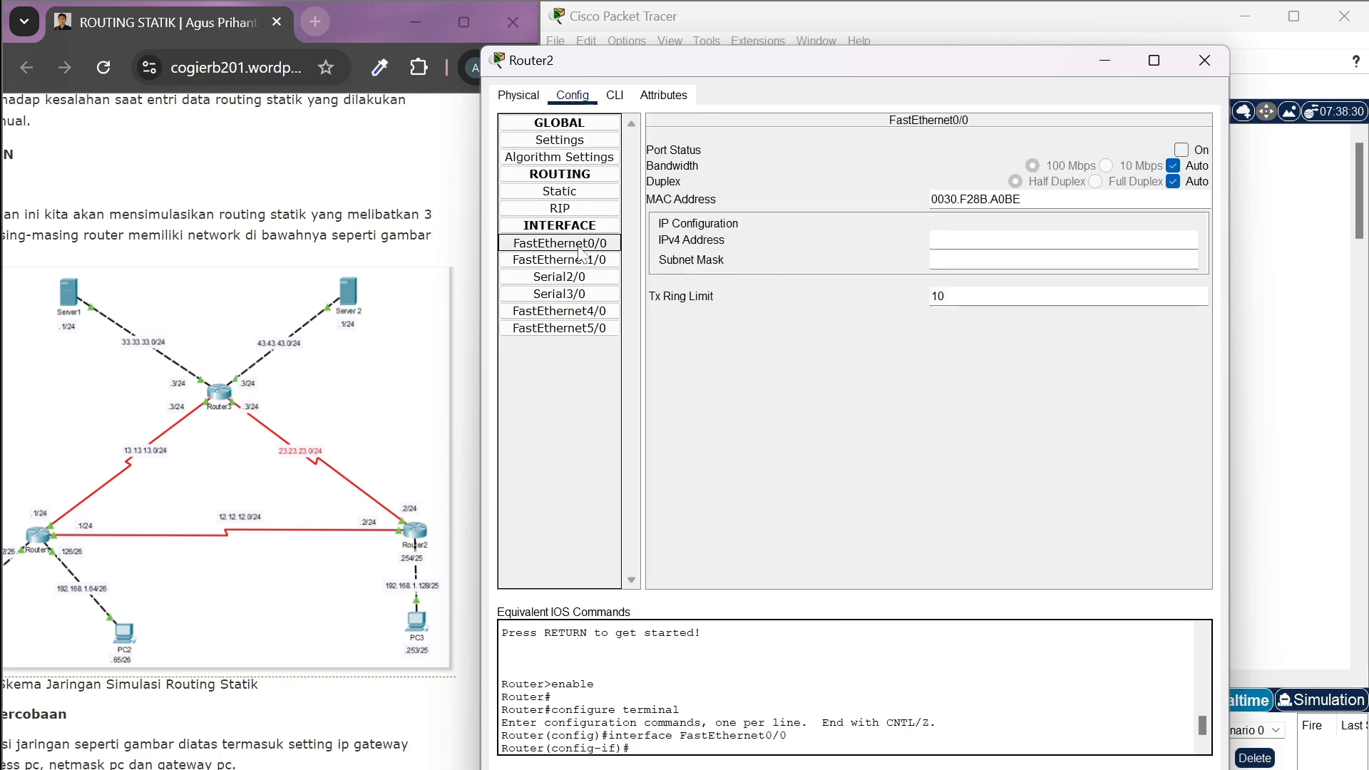
{"action": "left_click", "coordinate": [1034, 240]}
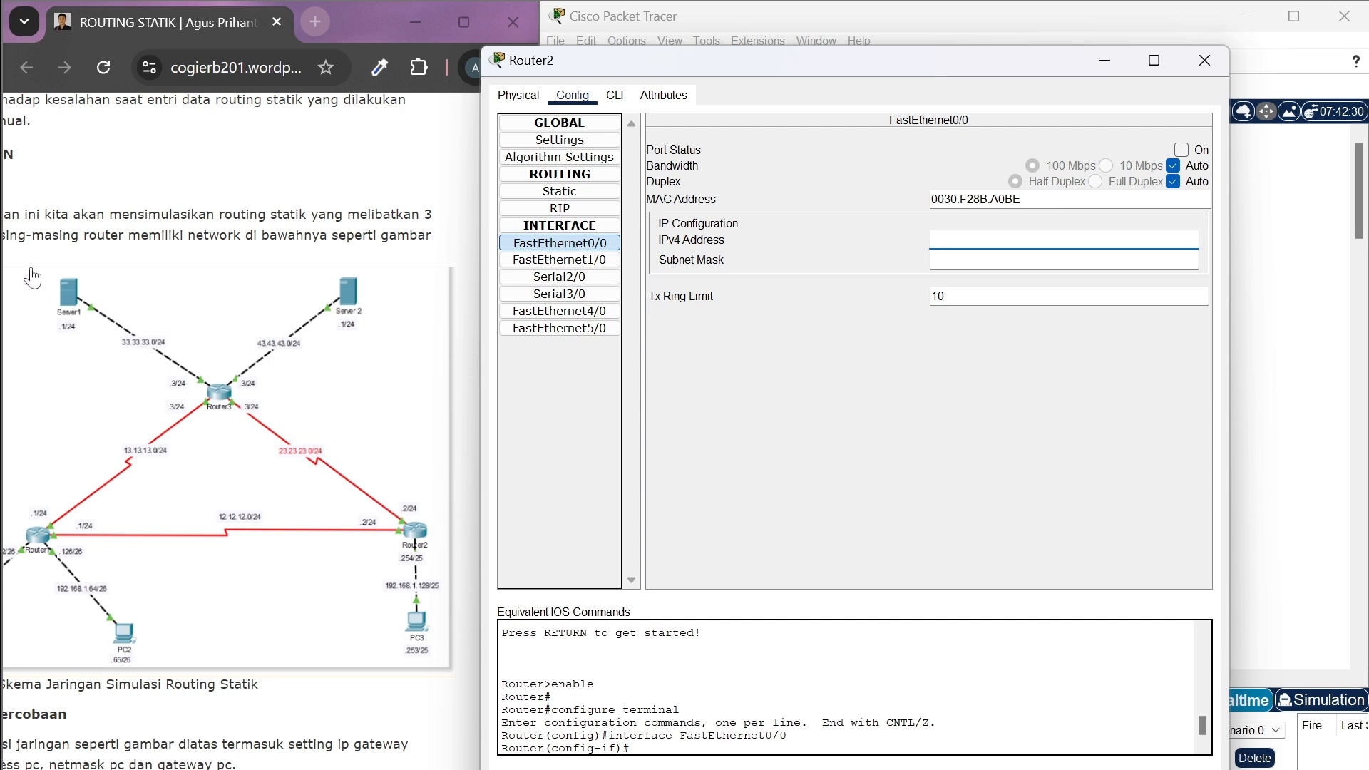
{"action": "left_click", "coordinate": [560, 249]}
{"action": "type", "text": "33.33.33"}
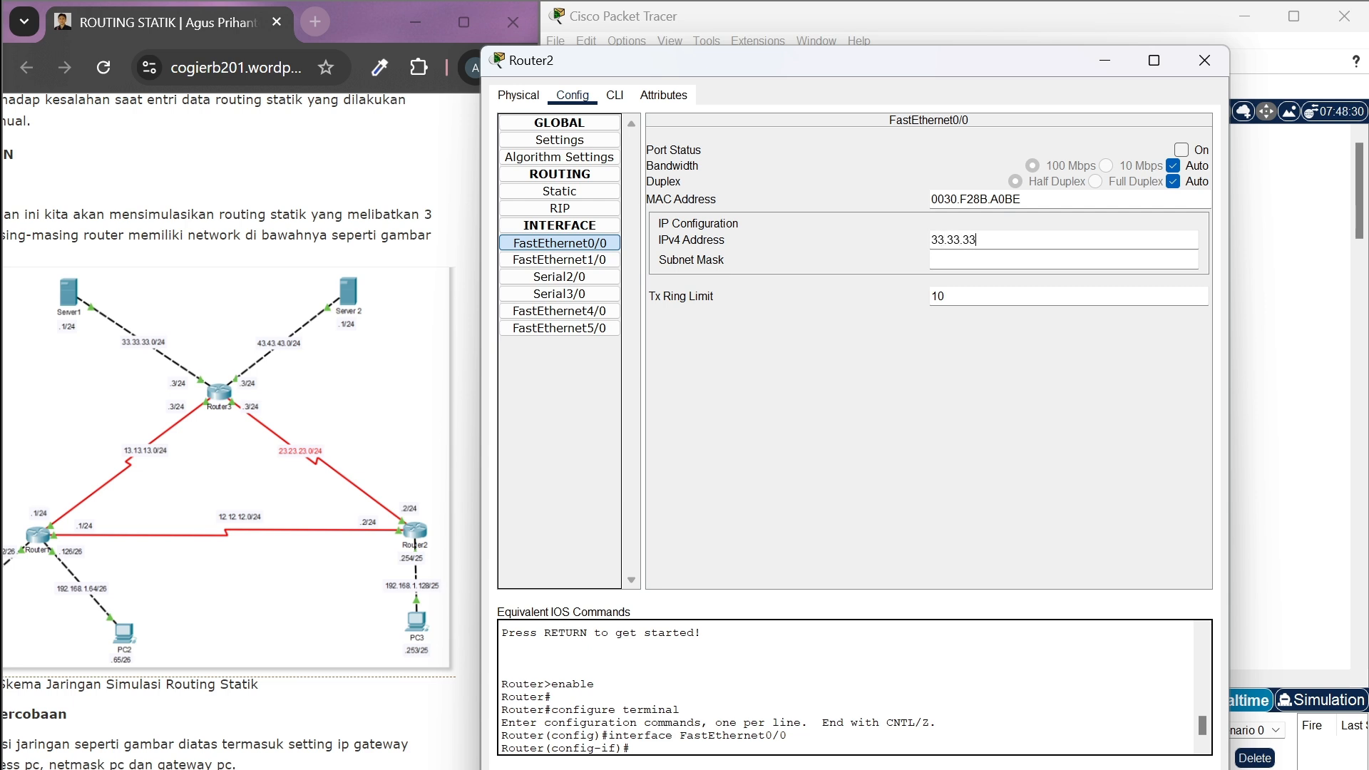
{"action": "type", "text": ".3"}
Set the subnet mask of Router2's FastEthernet0/0 to 255.255.255.0 and turn the port on
{"action": "left_click", "coordinate": [961, 260]}
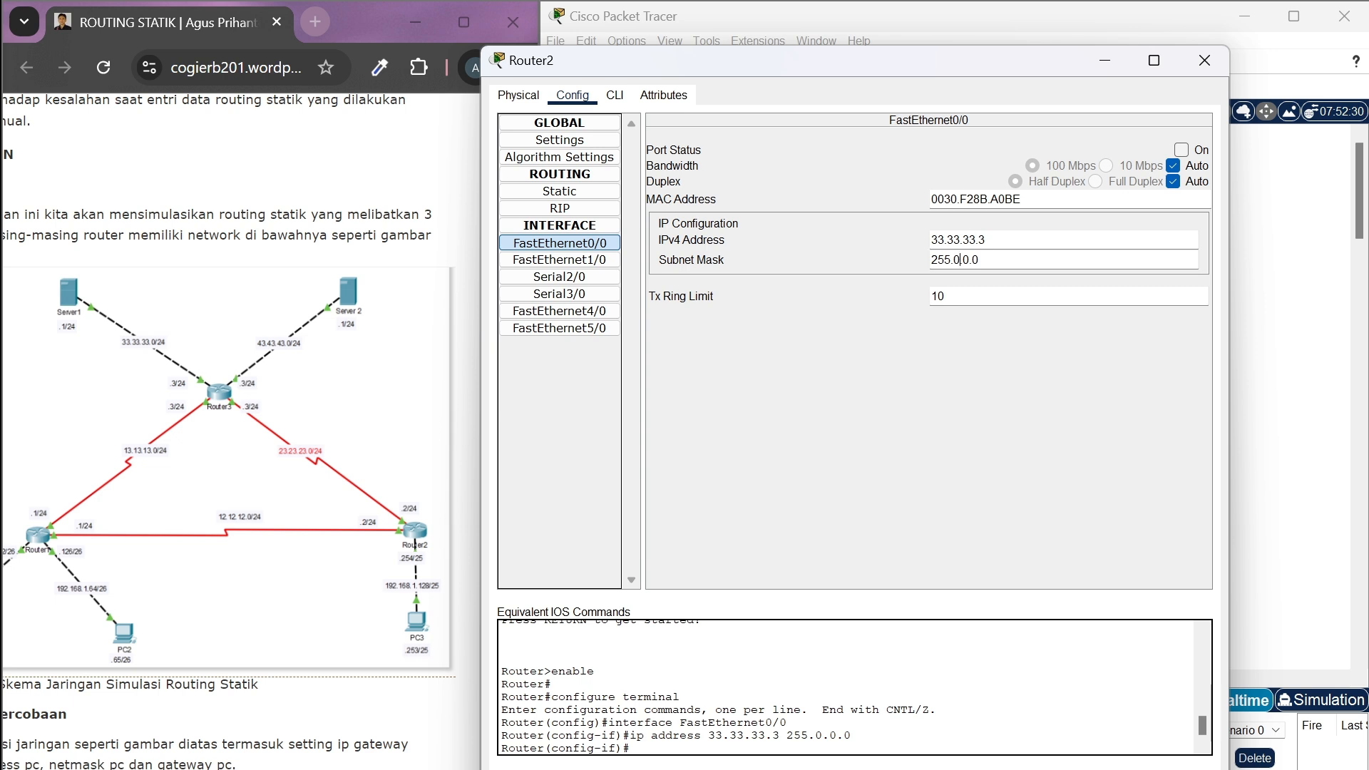
{"action": "key", "text": "BackSpace"}
{"action": "key", "text": "BackSpace"}
{"action": "key", "text": "BackSpace"}
{"action": "key", "text": "BackSpace"}
{"action": "key", "text": "BackSpace"}
{"action": "type", "text": "255.255.0"}
{"action": "left_click", "coordinate": [1181, 150]}
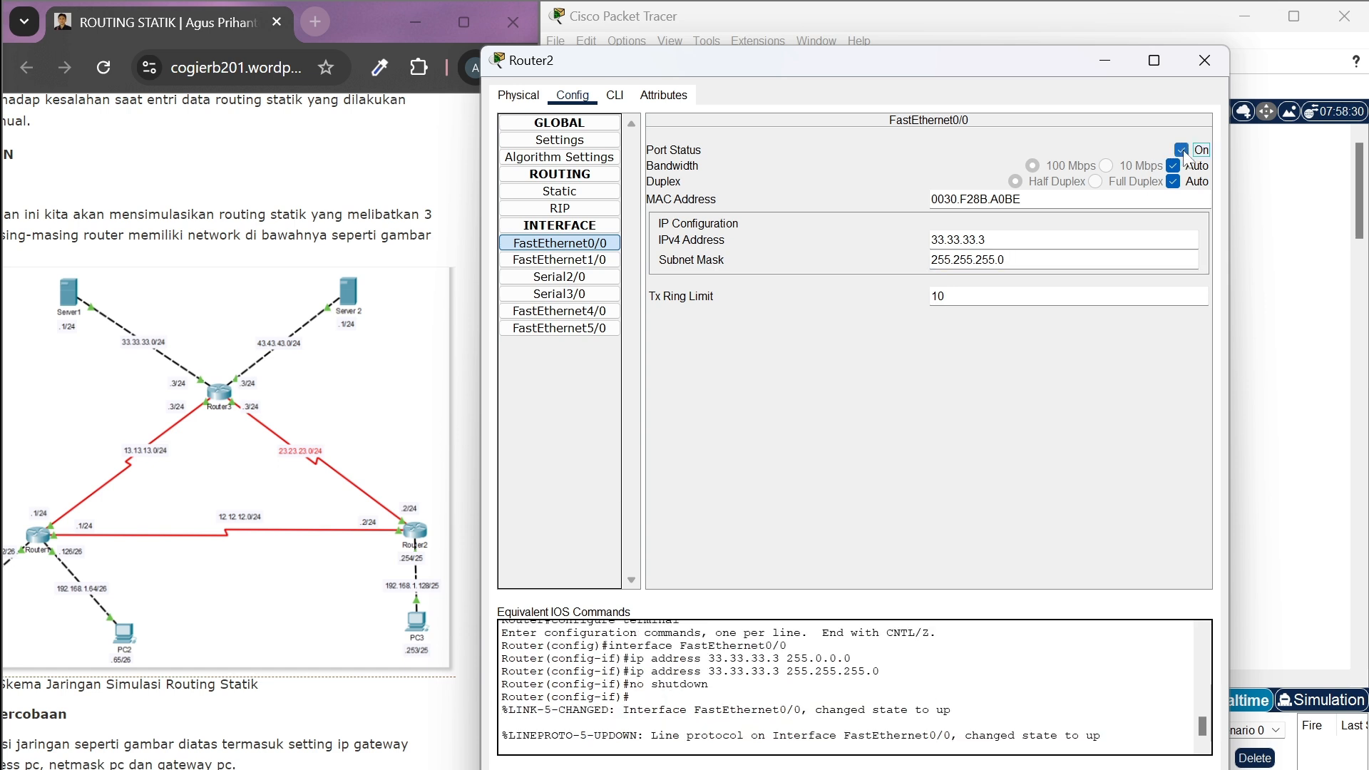
Set the IPv4 address of Router2's FastEthernet1/0 interface to 43.43.43.3
{"action": "left_click", "coordinate": [581, 264]}
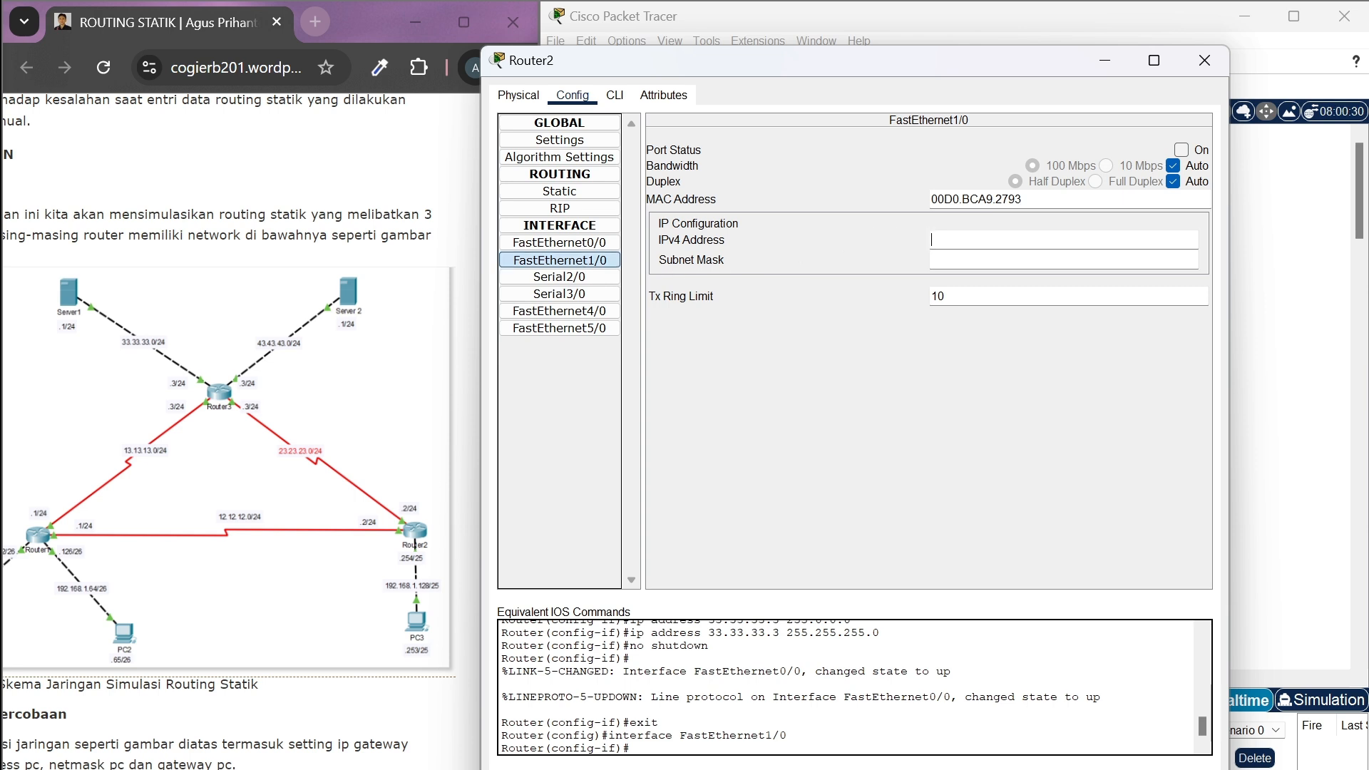
{"action": "left_click", "coordinate": [956, 240]}
{"action": "type", "text": "43.43.43.3"}
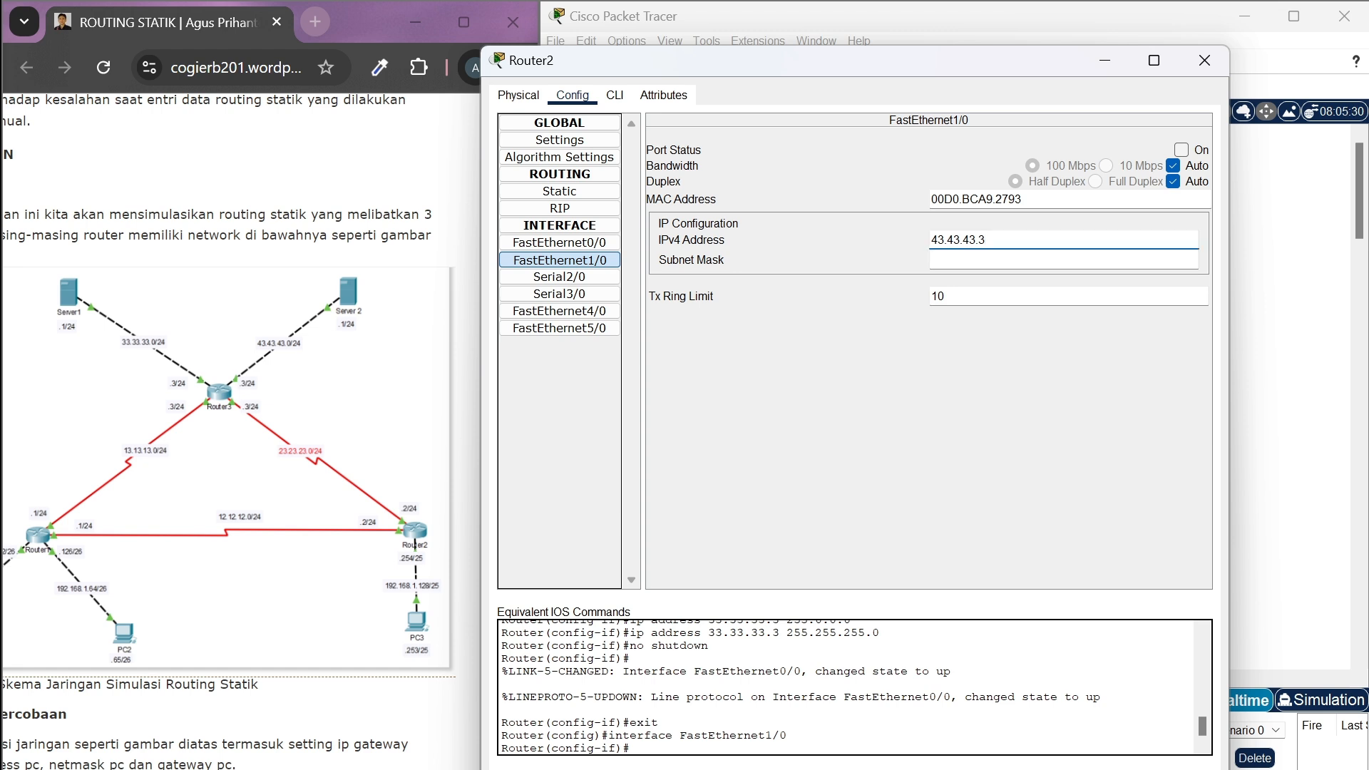
Set the subnet mask of Router2's FastEthernet1/0 to 255.255.255.0 and turn the port on
{"action": "left_click", "coordinate": [979, 259]}
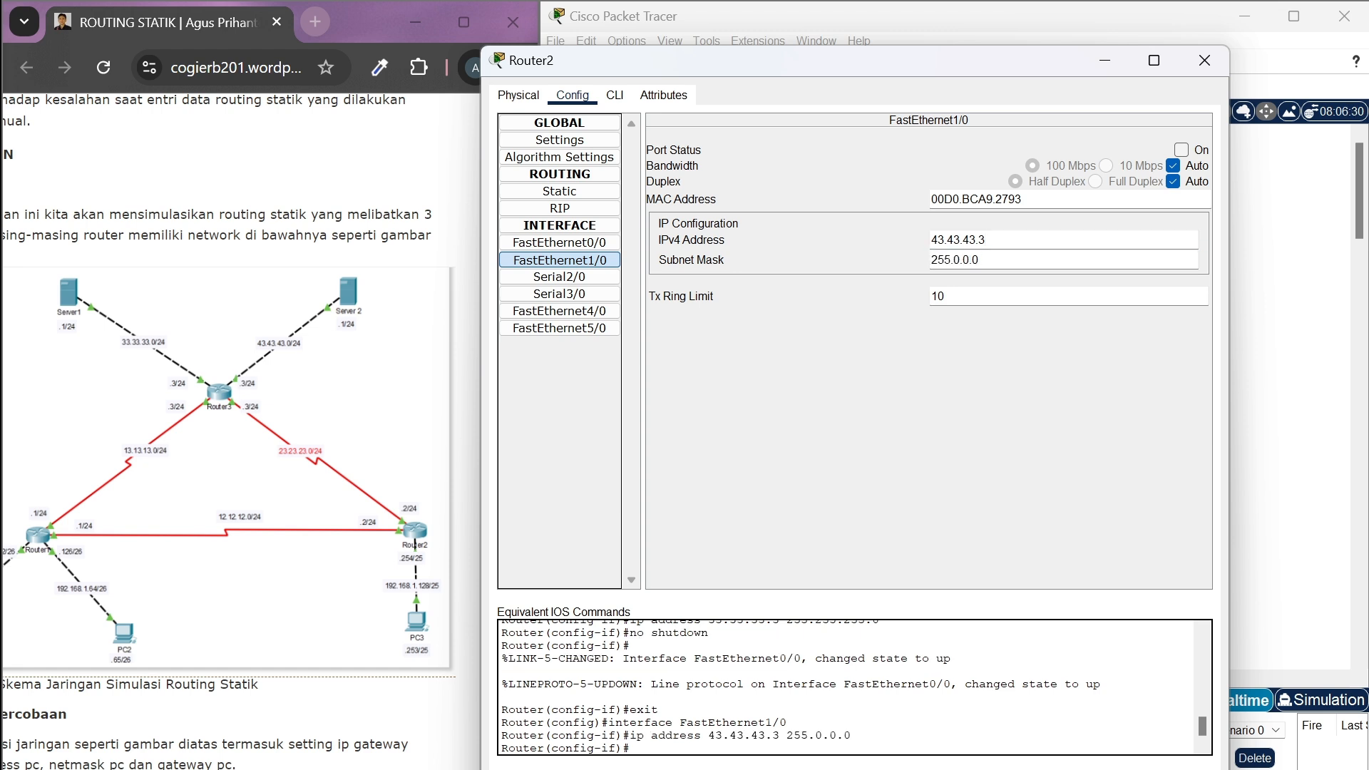
{"action": "key", "text": "BackSpace"}
{"action": "key", "text": "BackSpace"}
{"action": "key", "text": "BackSpace"}
{"action": "key", "text": "BackSpace"}
{"action": "key", "text": "BackSpace"}
{"action": "type", "text": "255.255.0"}
{"action": "left_click", "coordinate": [1181, 150]}
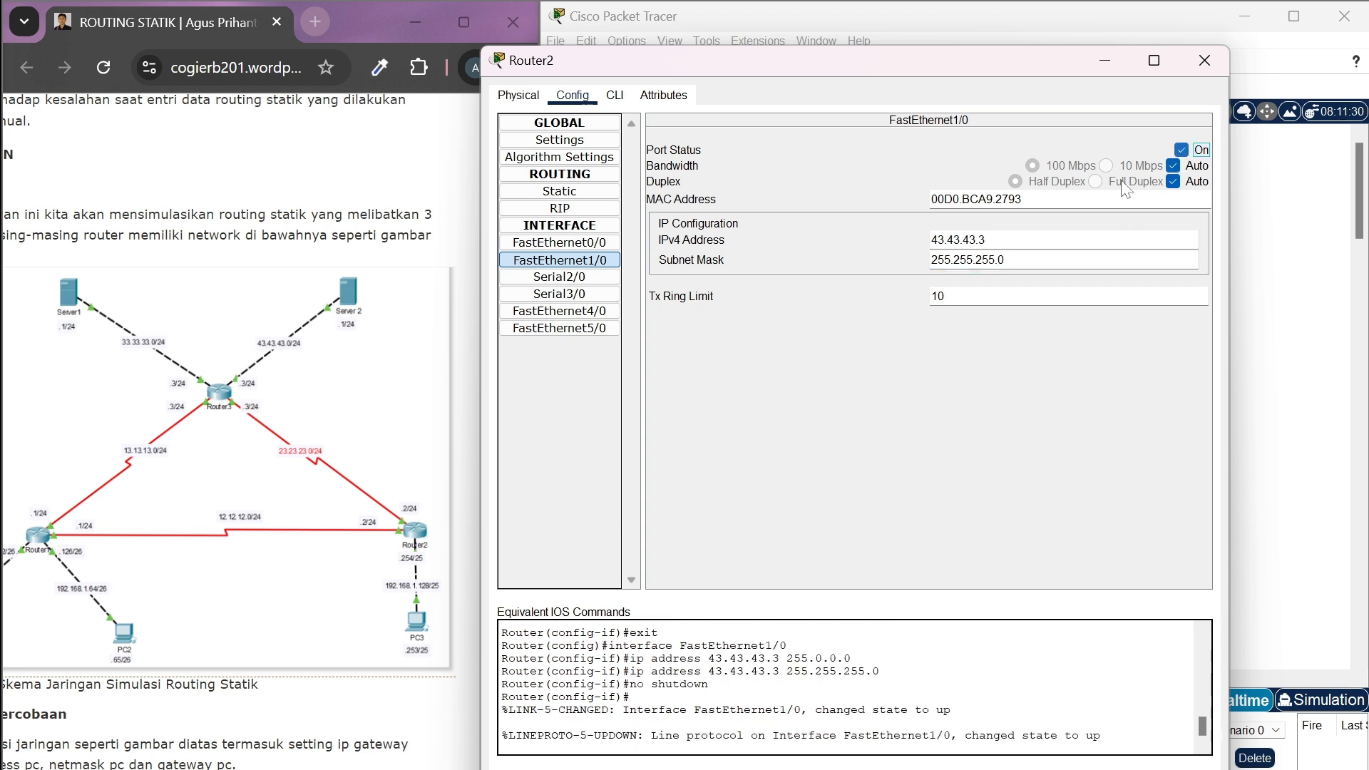
Open the configuration of Router2's Serial2/0 interface
{"action": "left_click", "coordinate": [563, 283]}
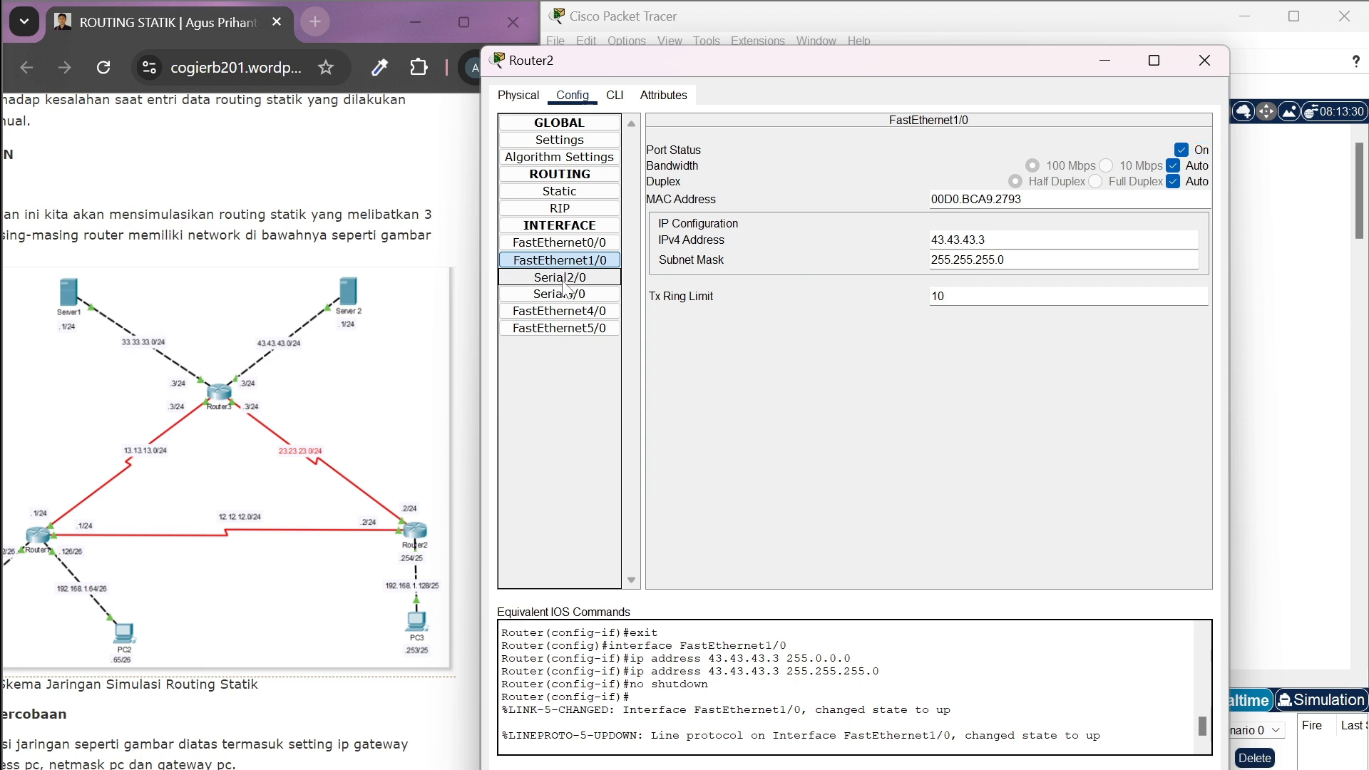
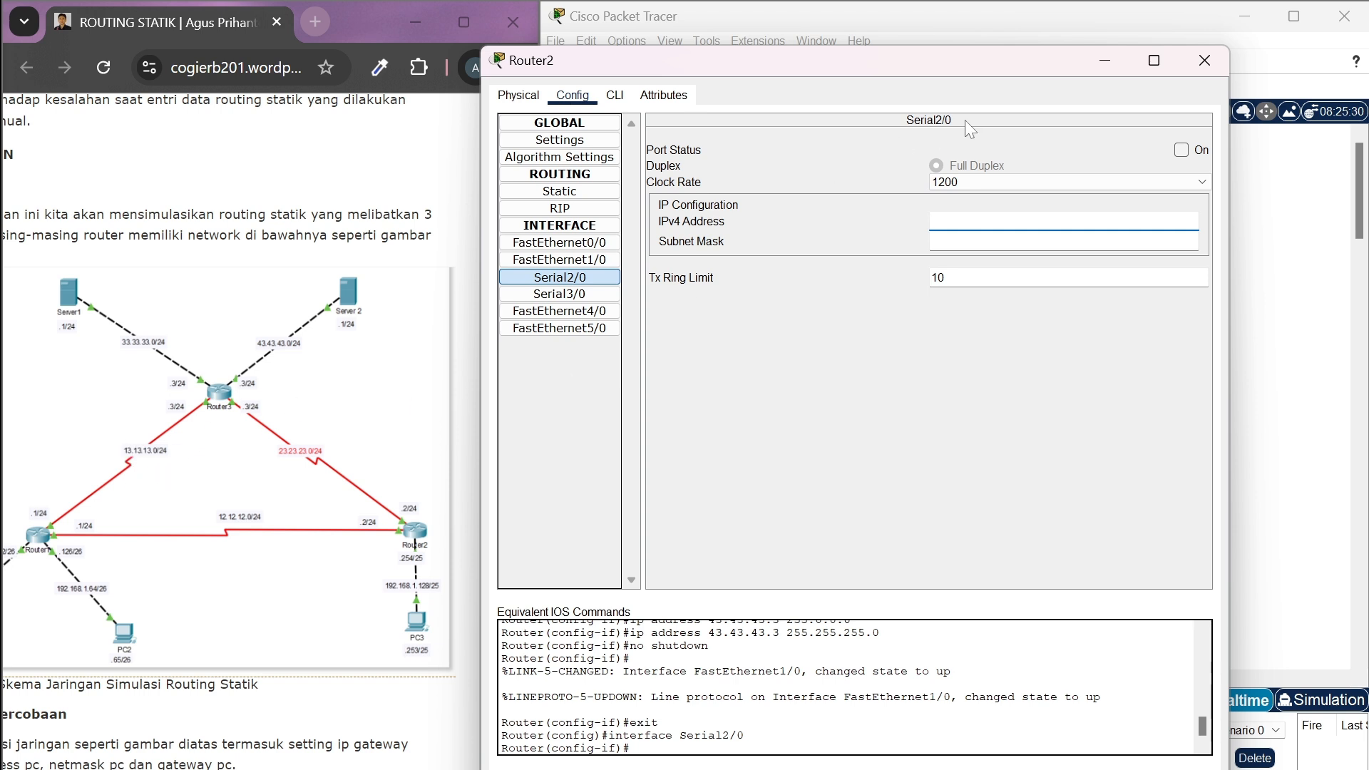
Set the IPv4 address of Router2's Serial2/0 interface to 13.13.13.3
{"action": "type", "text": "13.13.13.3"}
{"action": "left_click", "coordinate": [969, 242]}
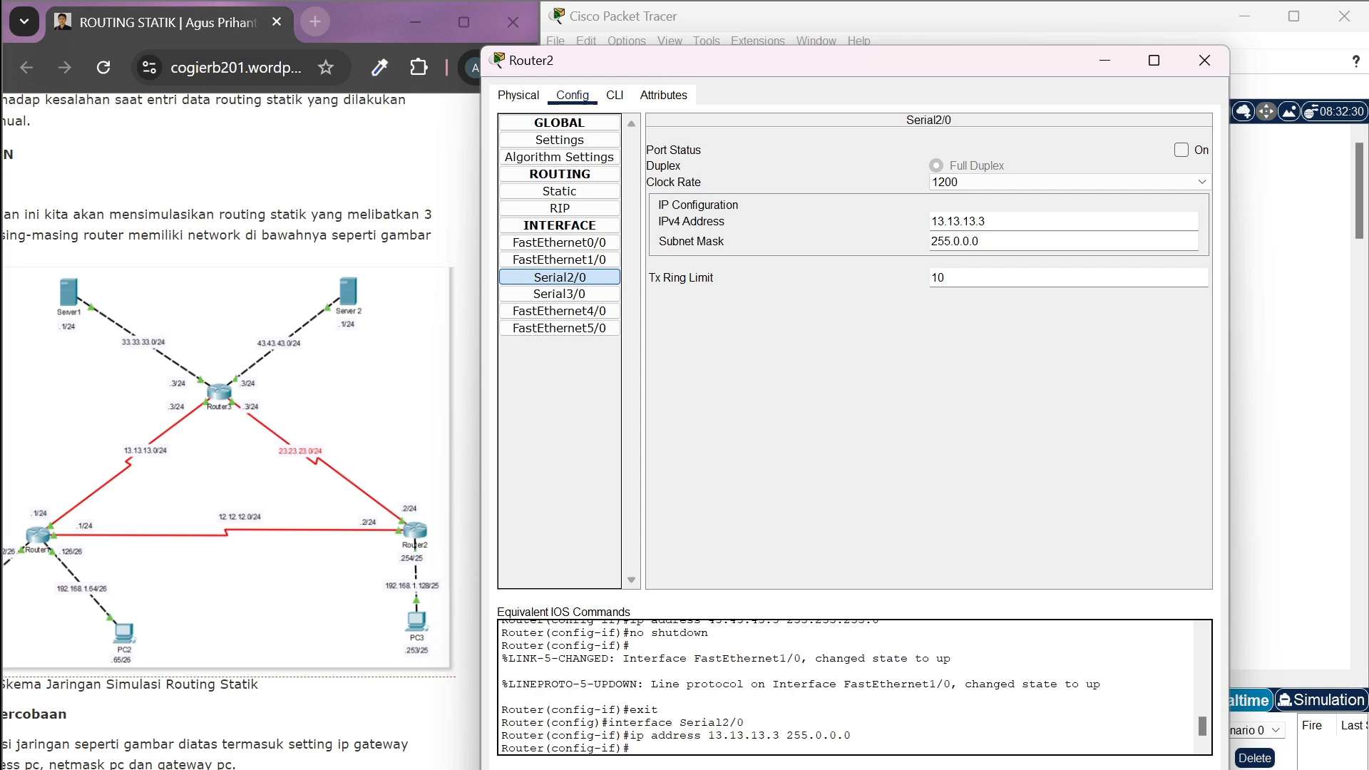
Set the subnet mask of Router2's Serial2/0 to 255.255.255.0 and turn the port on
{"action": "key", "text": "BackSpace"}
{"action": "key", "text": "BackSpace"}
{"action": "key", "text": "BackSpace"}
{"action": "key", "text": "BackSpace"}
{"action": "key", "text": "BackSpace"}
{"action": "type", "text": "255.255.0"}
{"action": "left_click", "coordinate": [1181, 151]}
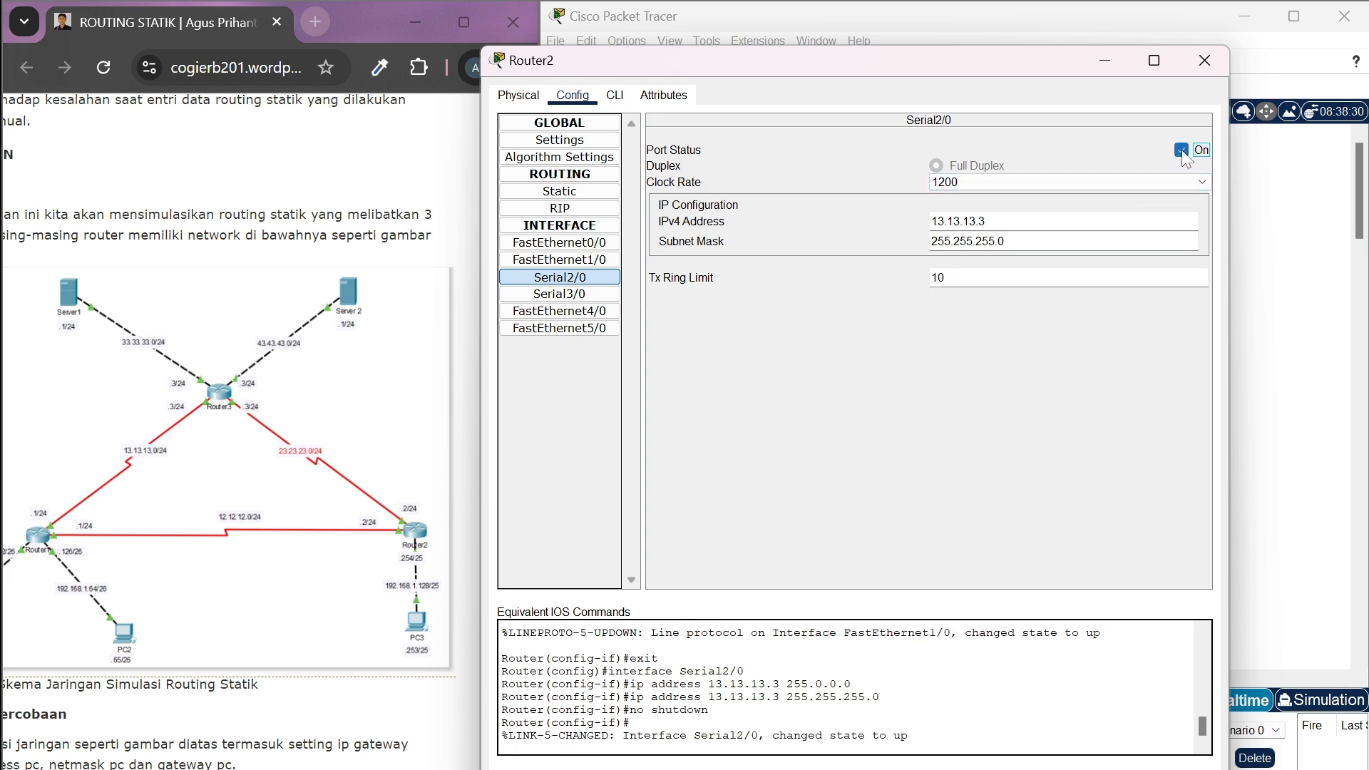
Set the IPv4 address of Router2's Serial3/0 interface to 23.23.23.3
{"action": "left_click", "coordinate": [568, 298]}
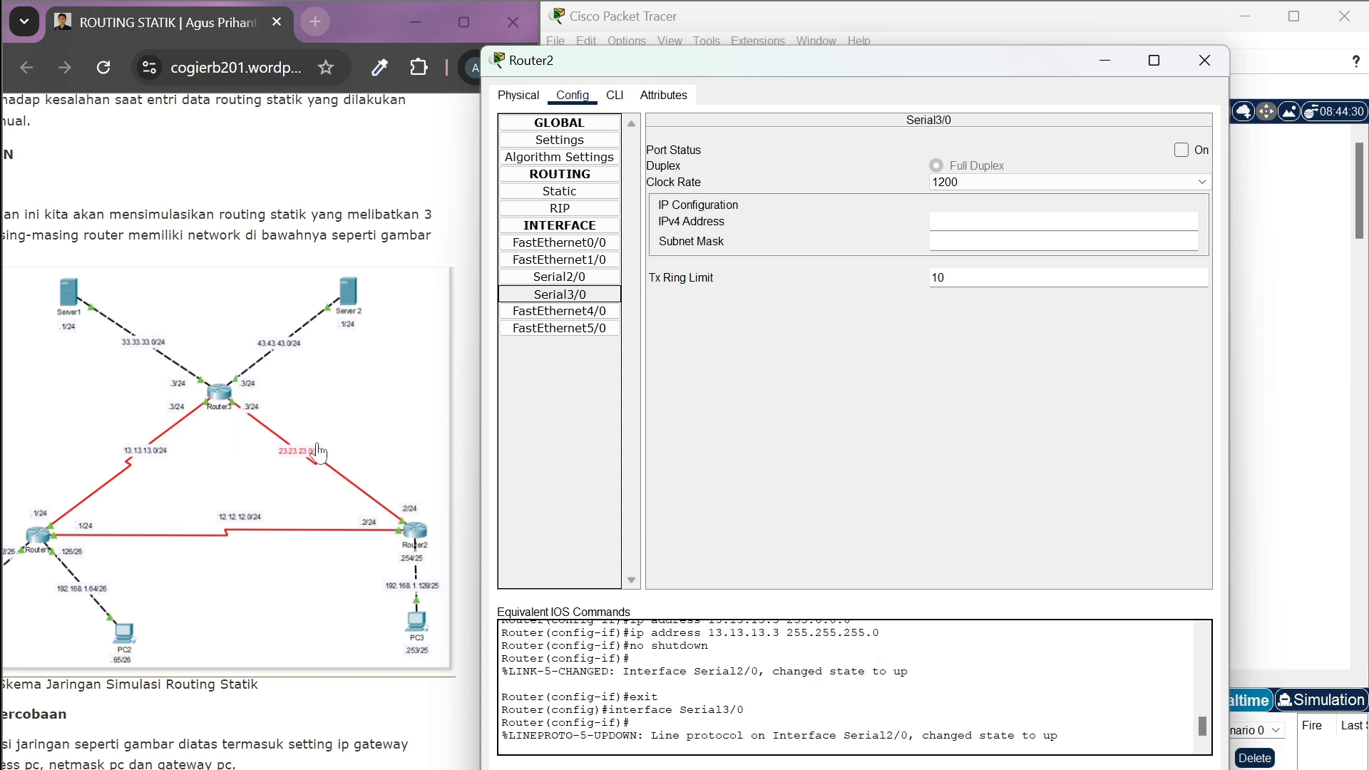
{"action": "left_click", "coordinate": [999, 222]}
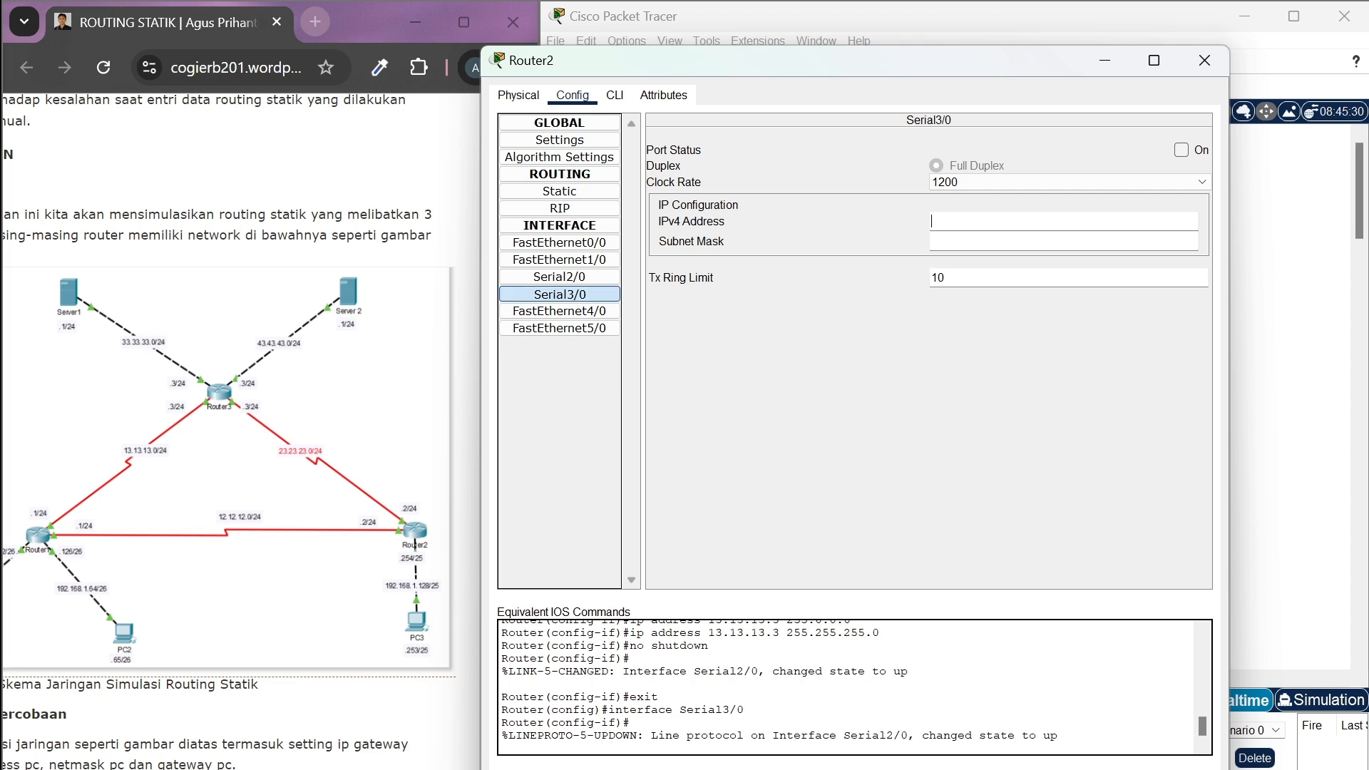
{"action": "type", "text": "3"}
{"action": "key", "text": "BackSpace"}
{"action": "type", "text": "23.23.23.3"}
{"action": "key", "text": "Tab"}
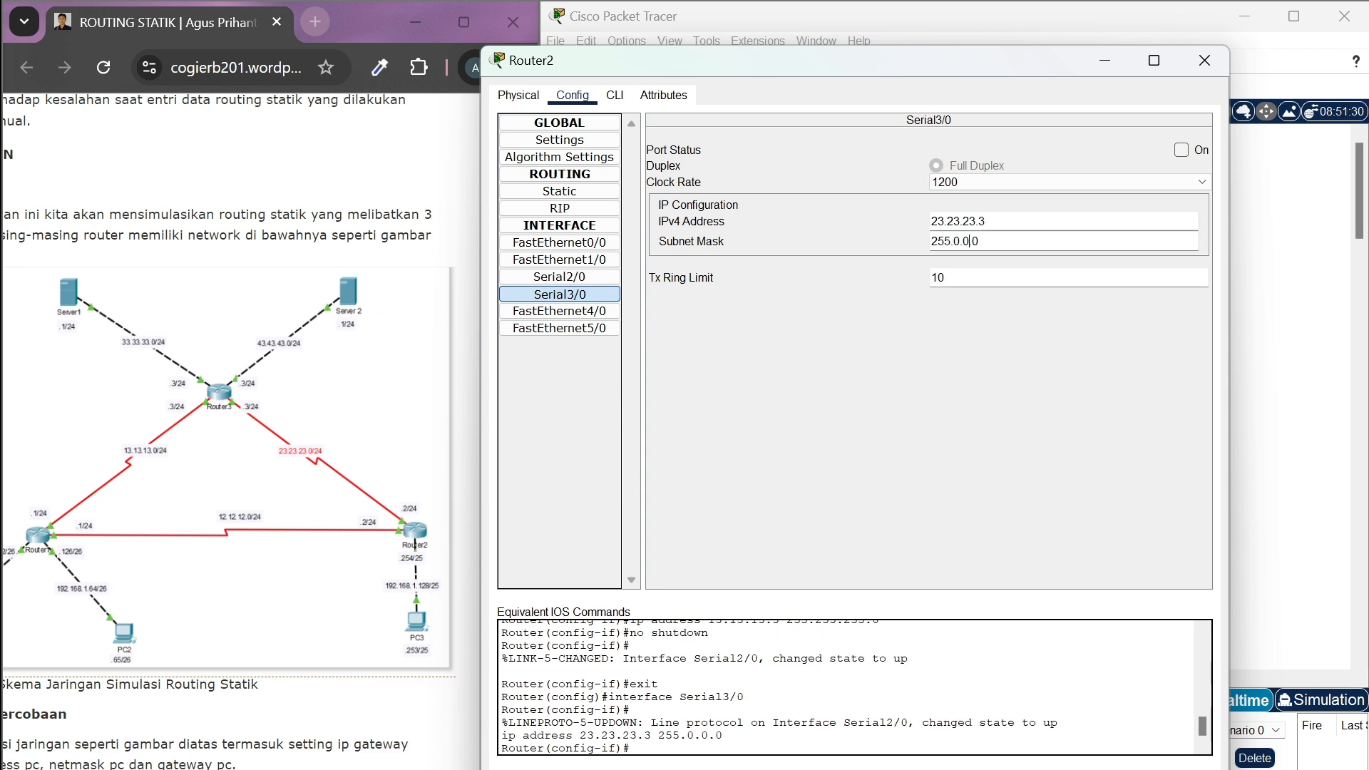
Set the subnet mask of Router2's Serial3/0 to 255.255.255.0, turn the port on and close the router's settings
{"action": "key", "text": "Delete"}
{"action": "key", "text": "Delete"}
{"action": "key", "text": "BackSpace"}
{"action": "key", "text": "BackSpace"}
{"action": "key", "text": "BackSpace"}
{"action": "type", "text": "255.255.0"}
{"action": "left_click", "coordinate": [1183, 150]}
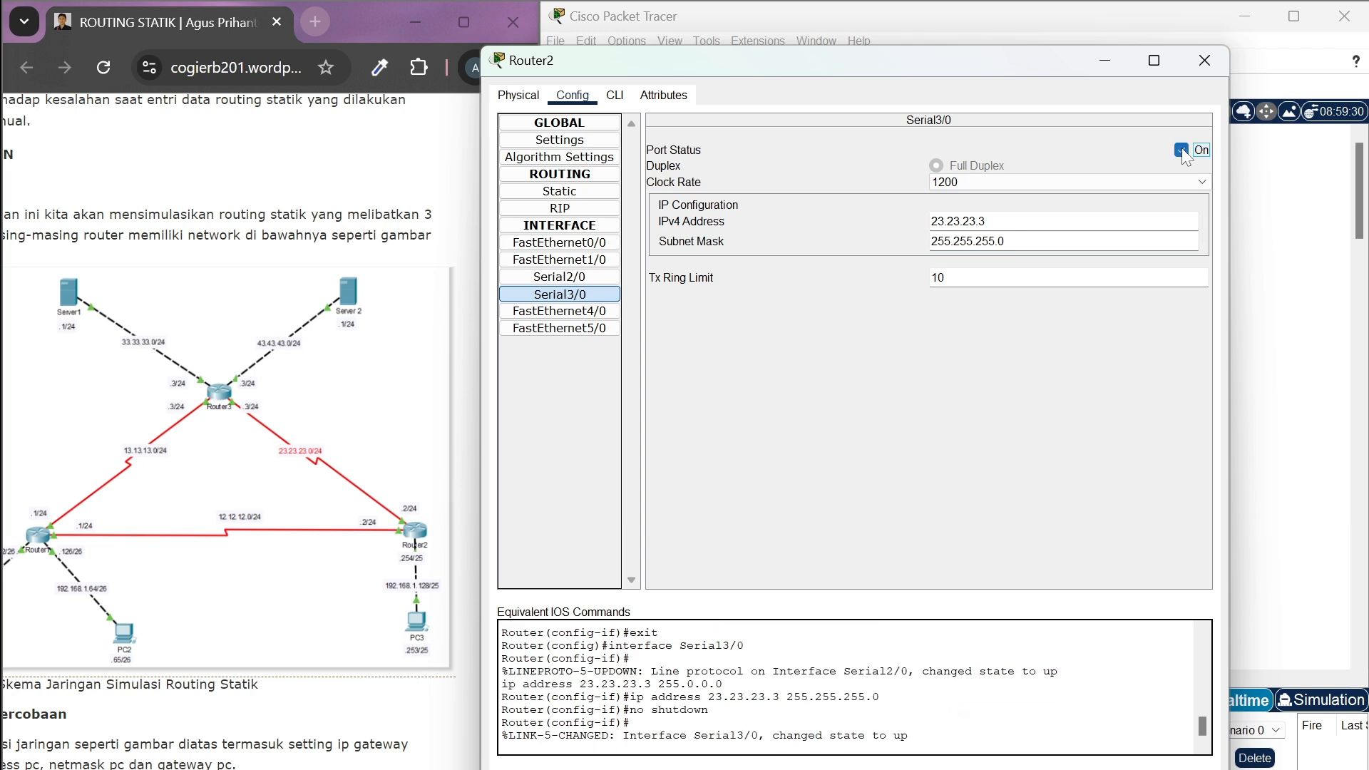
{"action": "left_click", "coordinate": [1205, 60]}
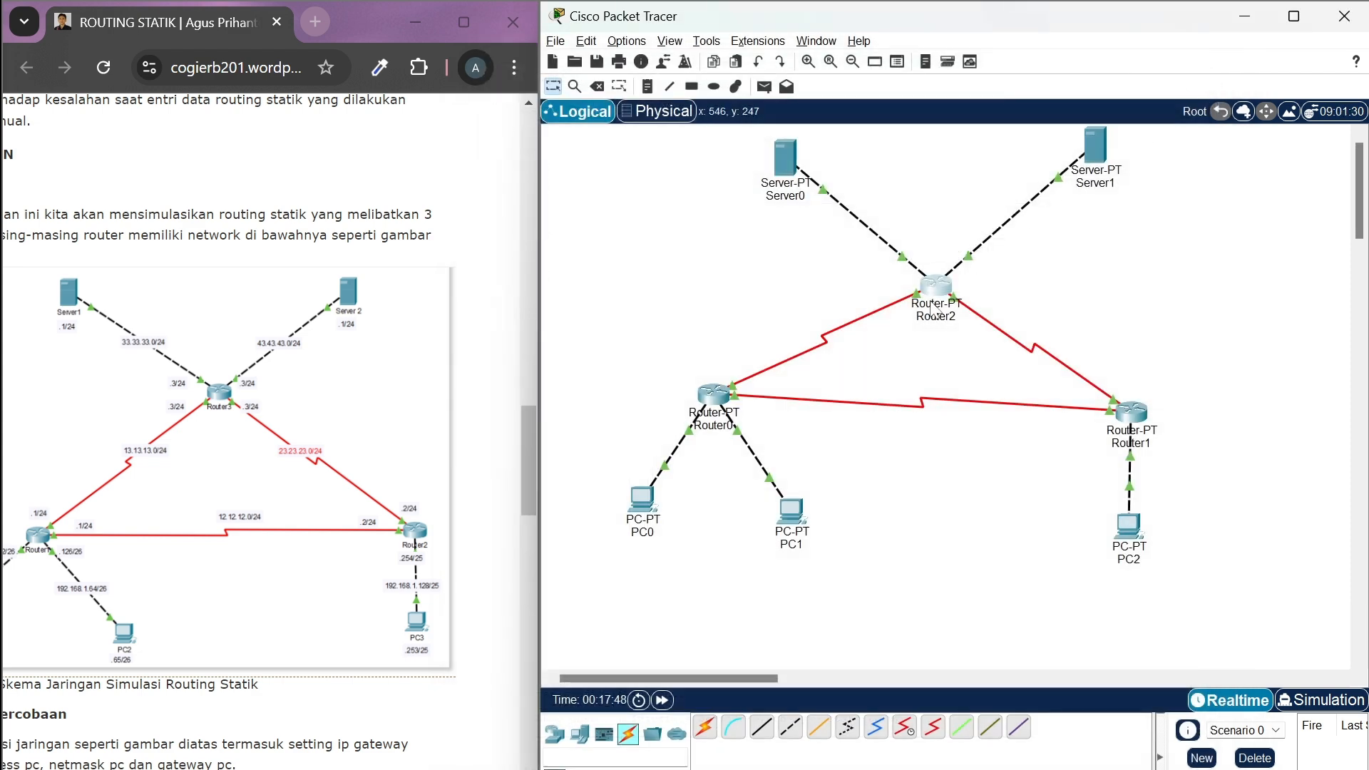
Consult the reference page's static routing table and open the static routes configuration of Router0
{"action": "mouse_move", "coordinate": [935, 305]}
{"action": "scroll", "coordinate": [453, 640], "scroll_direction": "down", "scroll_amount": 2}
{"action": "scroll", "coordinate": [454, 640], "scroll_direction": "down", "scroll_amount": 3}
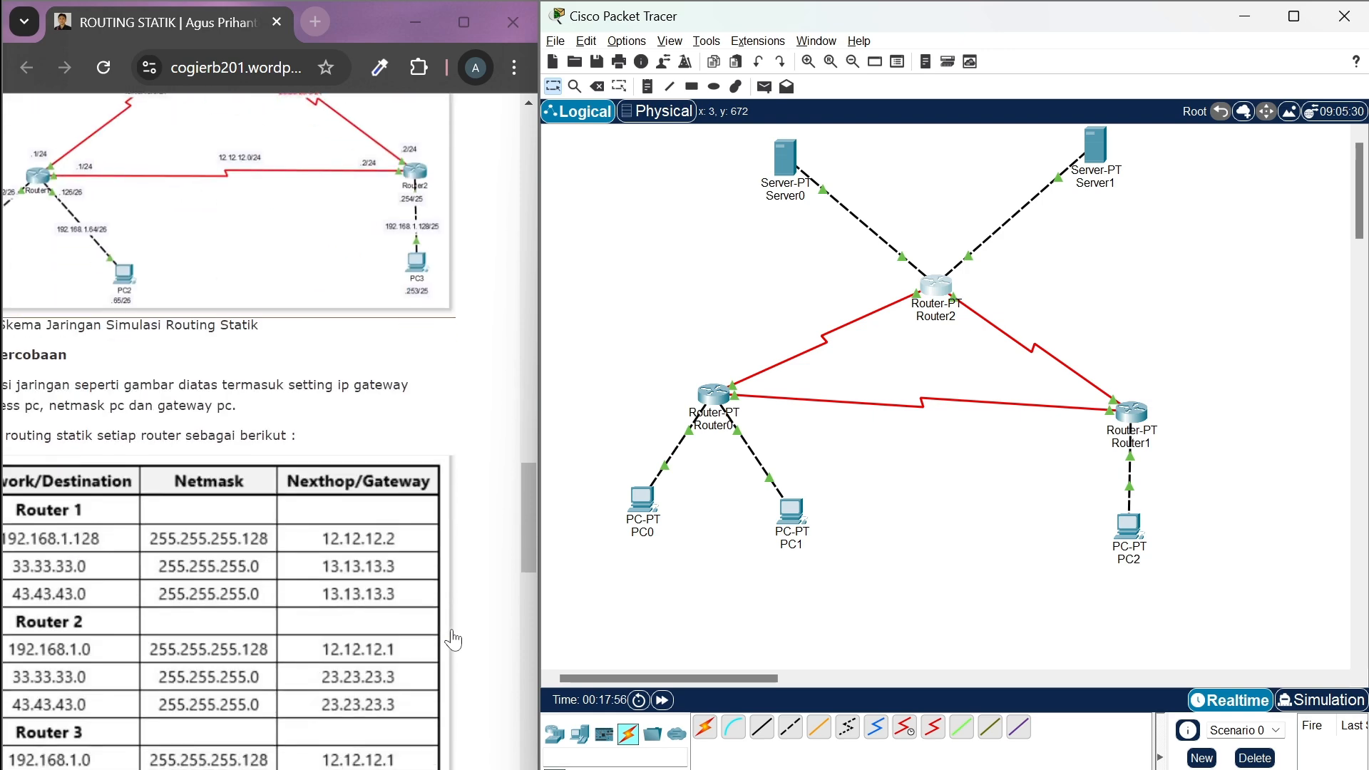
{"action": "scroll", "coordinate": [453, 640], "scroll_direction": "up", "scroll_amount": 1}
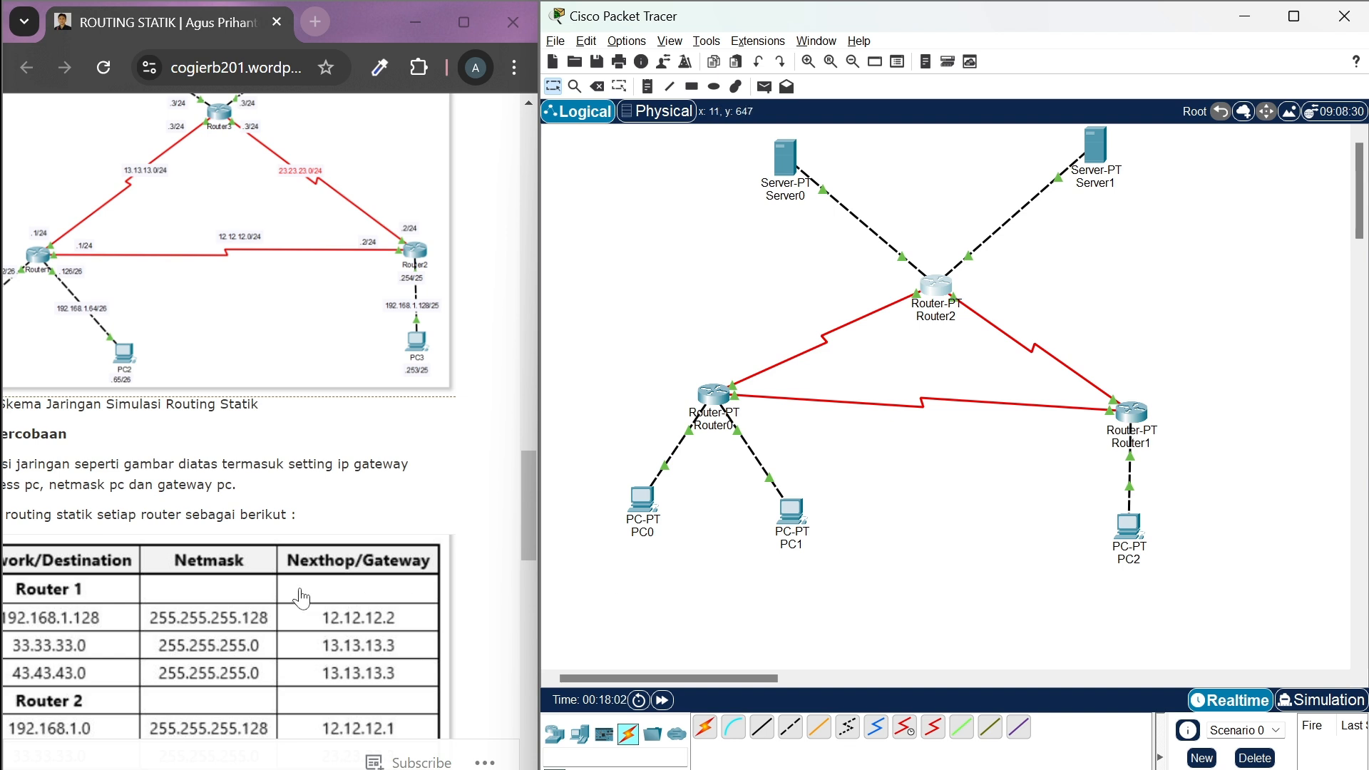
{"action": "scroll", "coordinate": [302, 599], "scroll_direction": "left", "scroll_amount": 3}
{"action": "scroll", "coordinate": [303, 600], "scroll_direction": "down", "scroll_amount": 2}
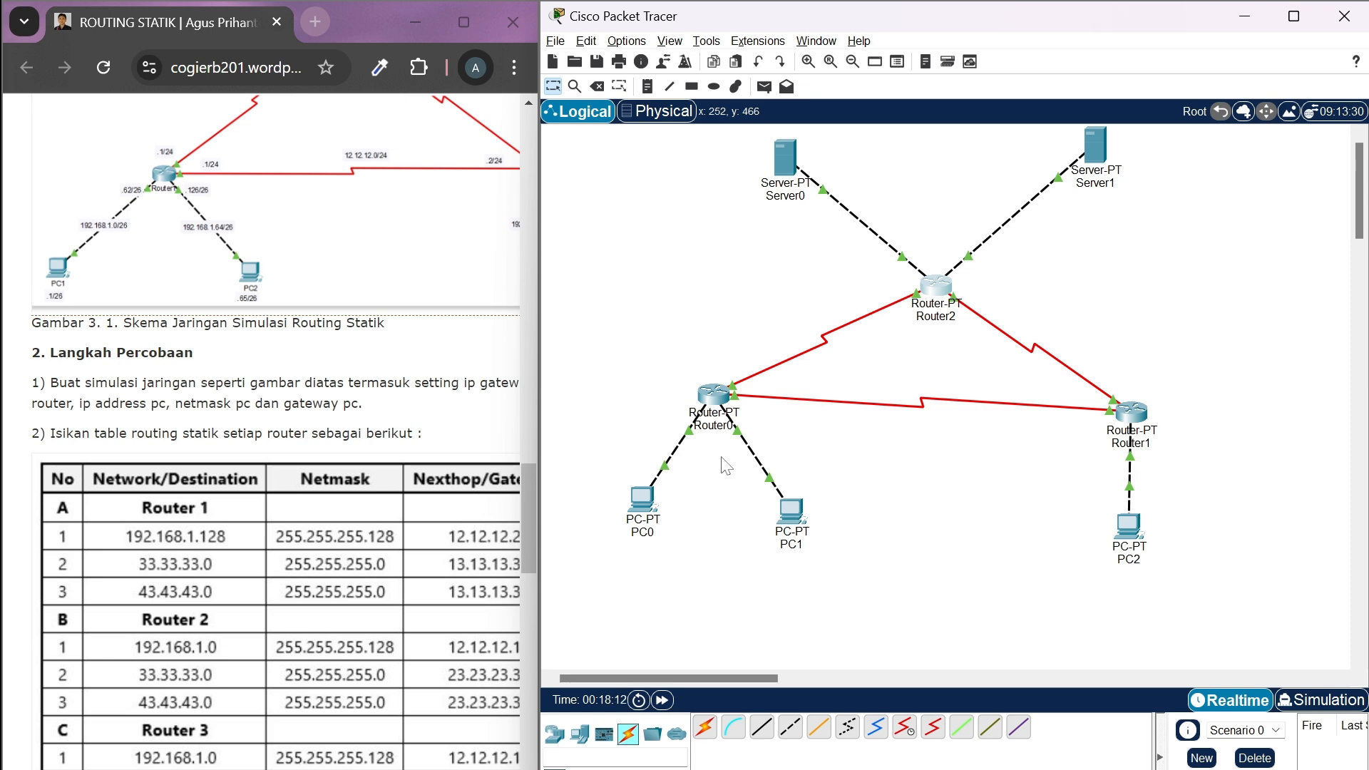
{"action": "left_click", "coordinate": [713, 394]}
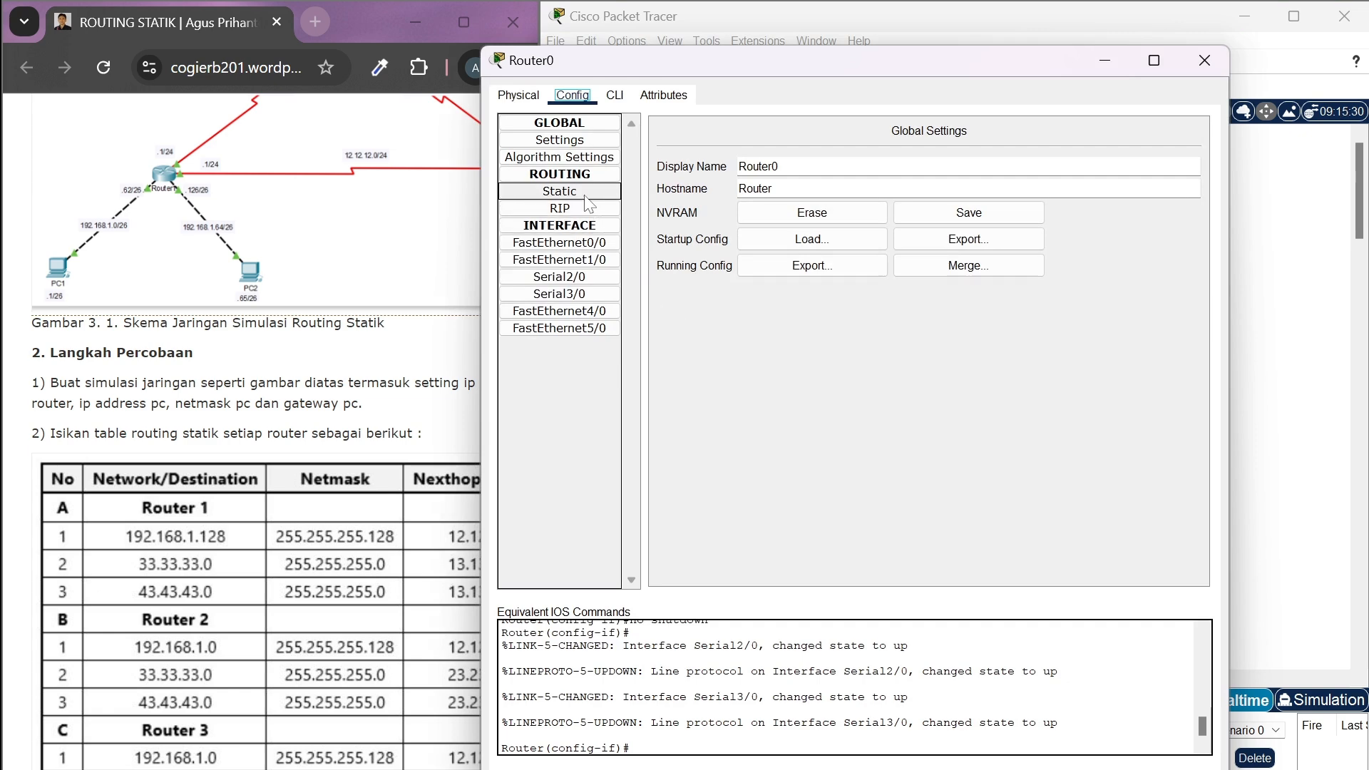
{"action": "left_click", "coordinate": [588, 203]}
{"action": "scroll", "coordinate": [268, 610], "scroll_direction": "down", "scroll_amount": 2}
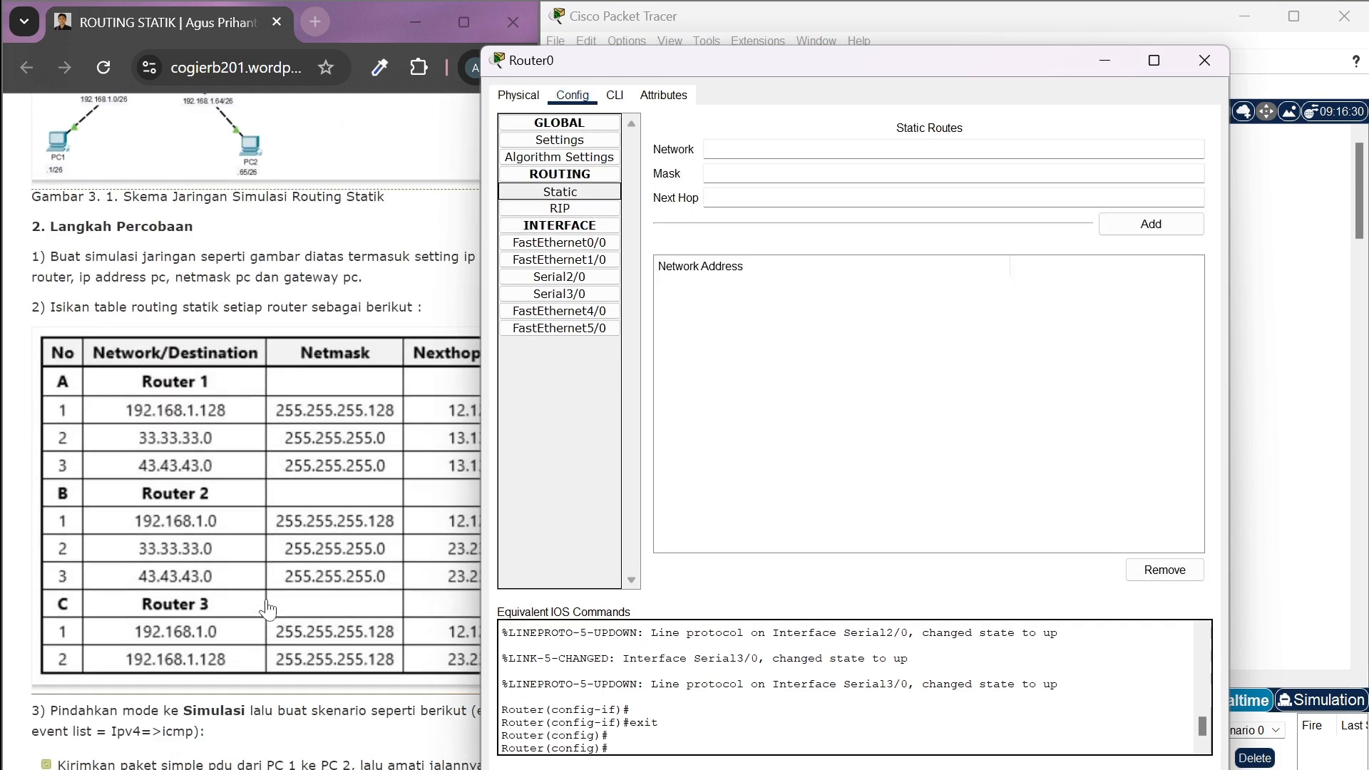
{"action": "scroll", "coordinate": [267, 609], "scroll_direction": "down", "scroll_amount": 1}
{"action": "scroll", "coordinate": [267, 610], "scroll_direction": "right", "scroll_amount": 2}
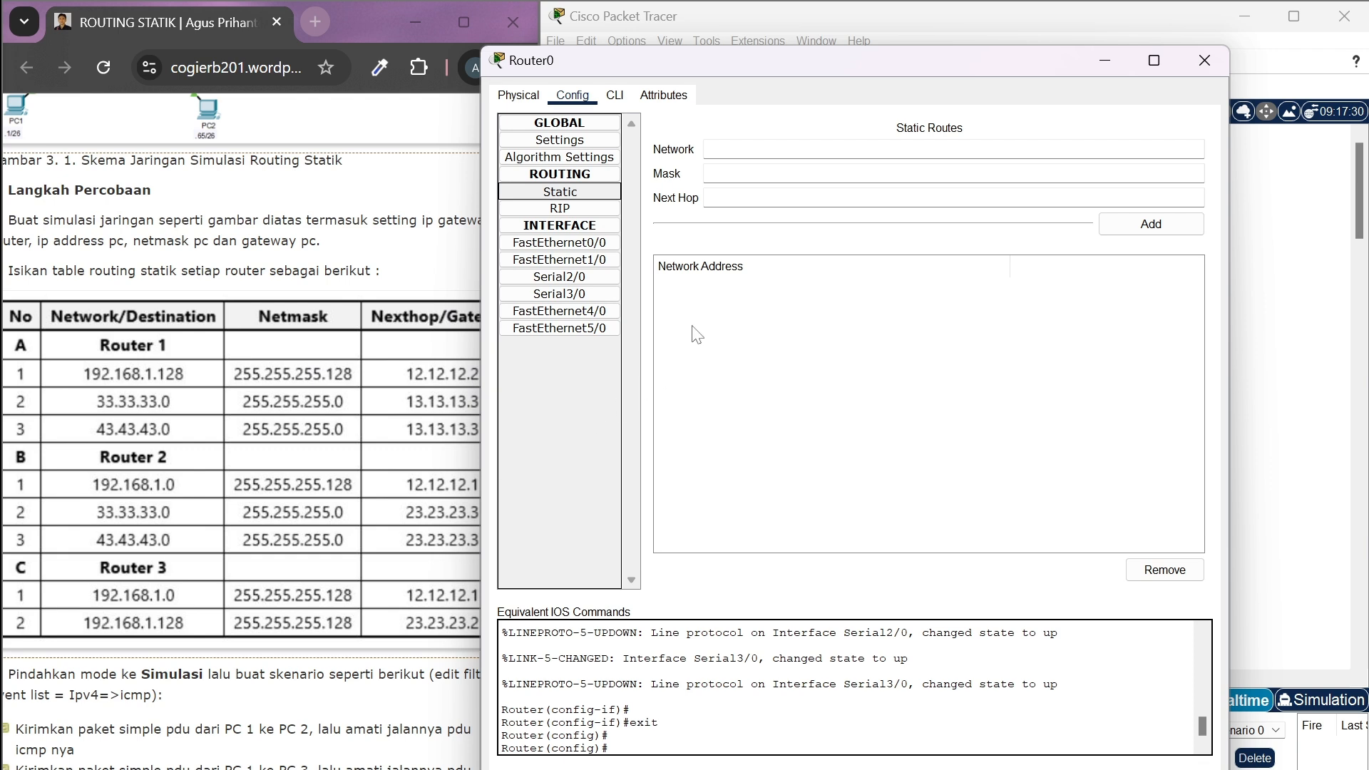
Enter network 192.168.1.128 with mask 255.255.255.128 for a new static route on Router0
{"action": "left_click", "coordinate": [756, 149]}
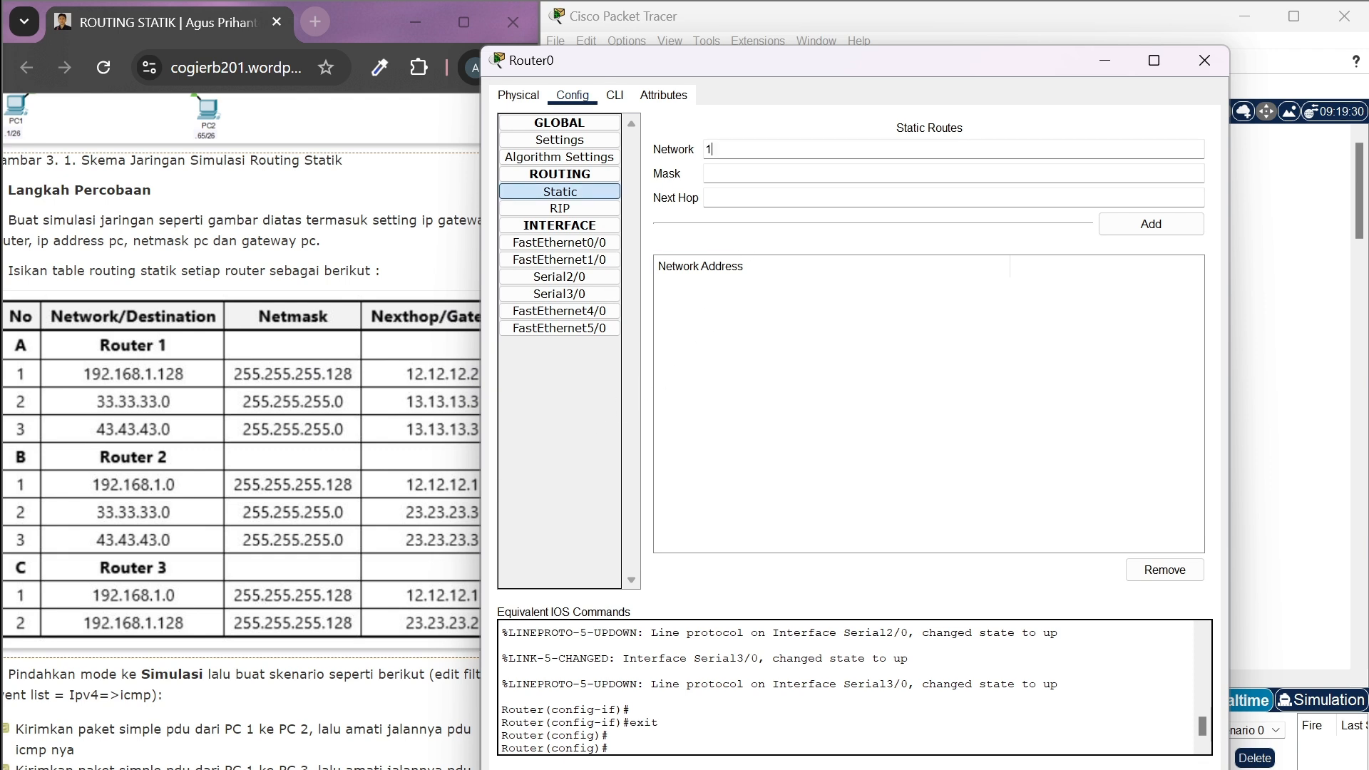
{"action": "type", "text": "19"}
{"action": "type", "text": "2"}
{"action": "type", "text": ".1"}
{"action": "type", "text": "68"}
{"action": "type", "text": ".1.1"}
{"action": "type", "text": "2"}
{"action": "type", "text": "8"}
{"action": "type", "text": "255."}
{"action": "type", "text": "255.255"}
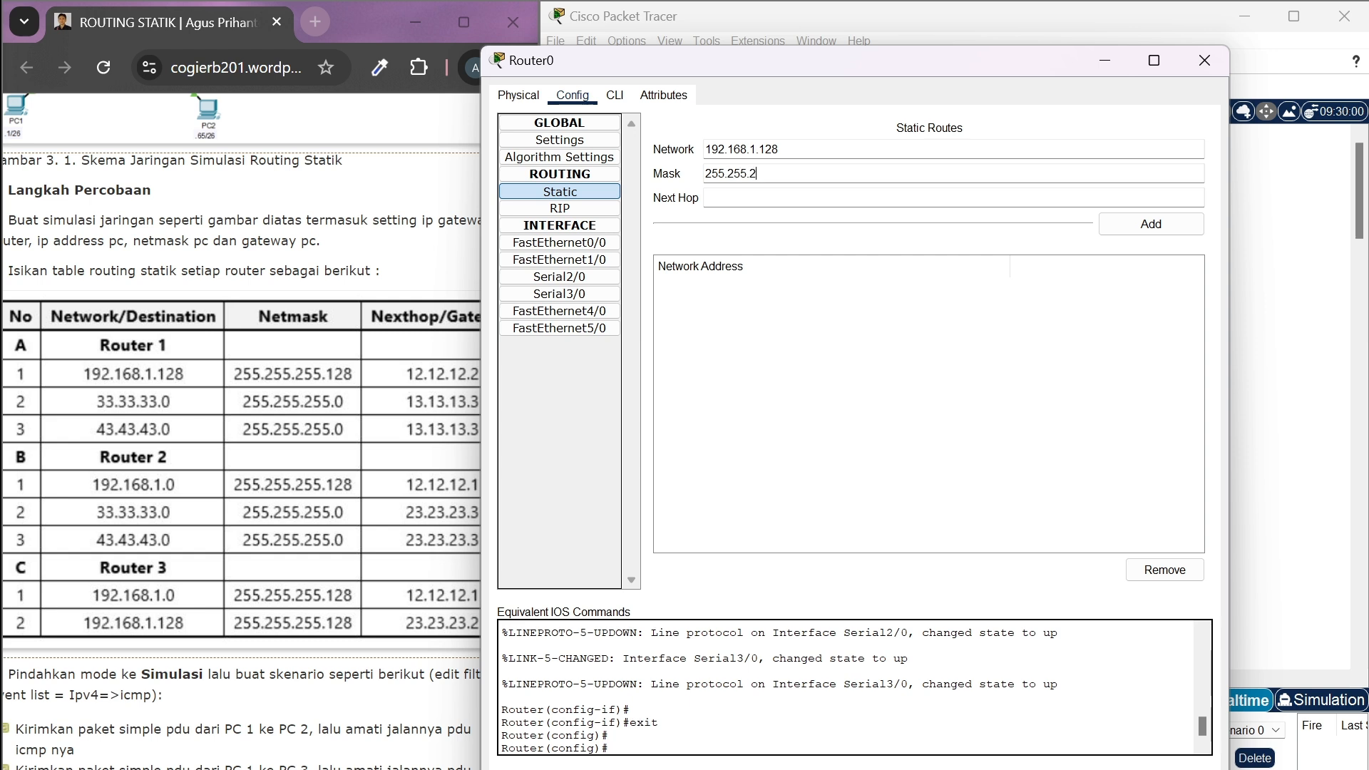
{"action": "type", "text": ".128"}
{"action": "key", "text": "Tab"}
Set the next hop of the 192.168.1.128 route to 12.12.12.2 and add the route to Router0
{"action": "scroll", "coordinate": [434, 423], "scroll_direction": "right", "scroll_amount": 2}
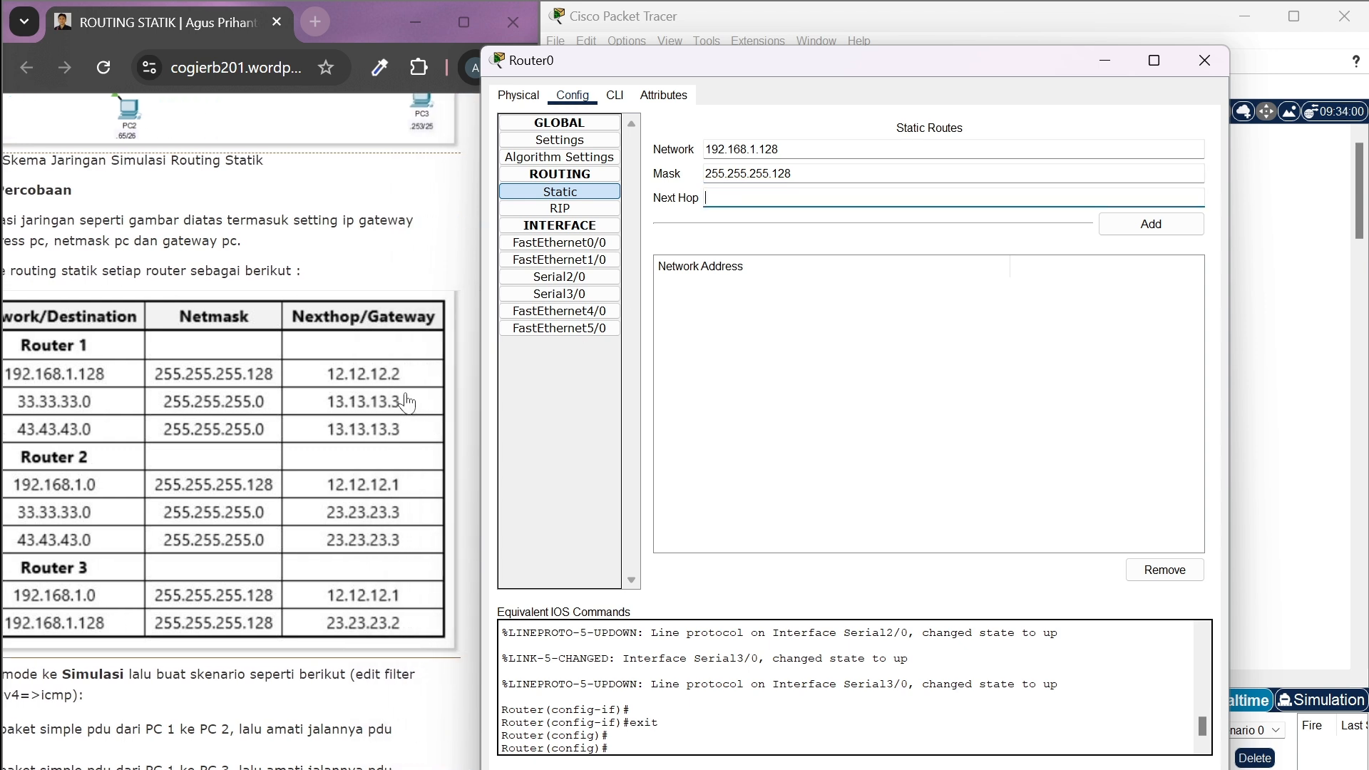
{"action": "type", "text": "12.12.12.2"}
{"action": "left_click", "coordinate": [1151, 227]}
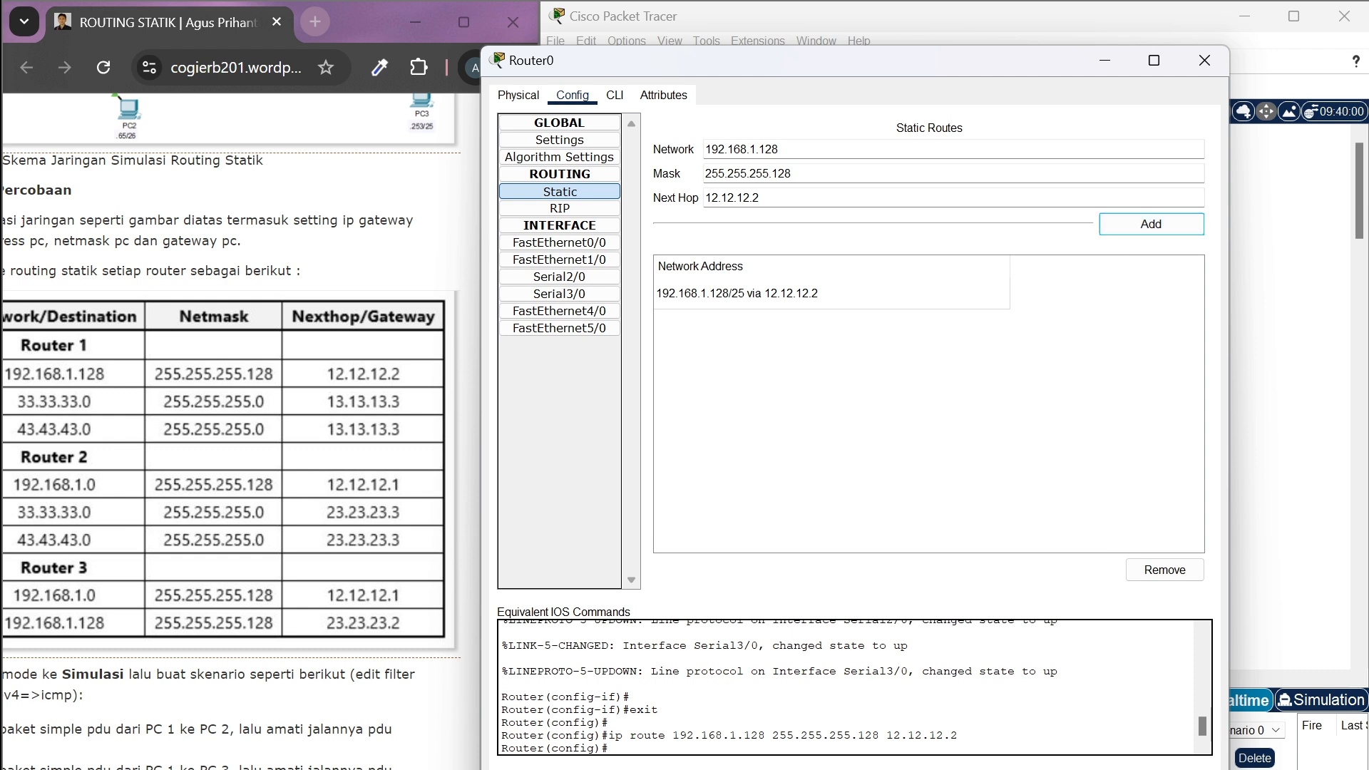
Enter 33.33.33.0 as the network of Router0's second static route
{"action": "scroll", "coordinate": [424, 399], "scroll_direction": "left", "scroll_amount": 3}
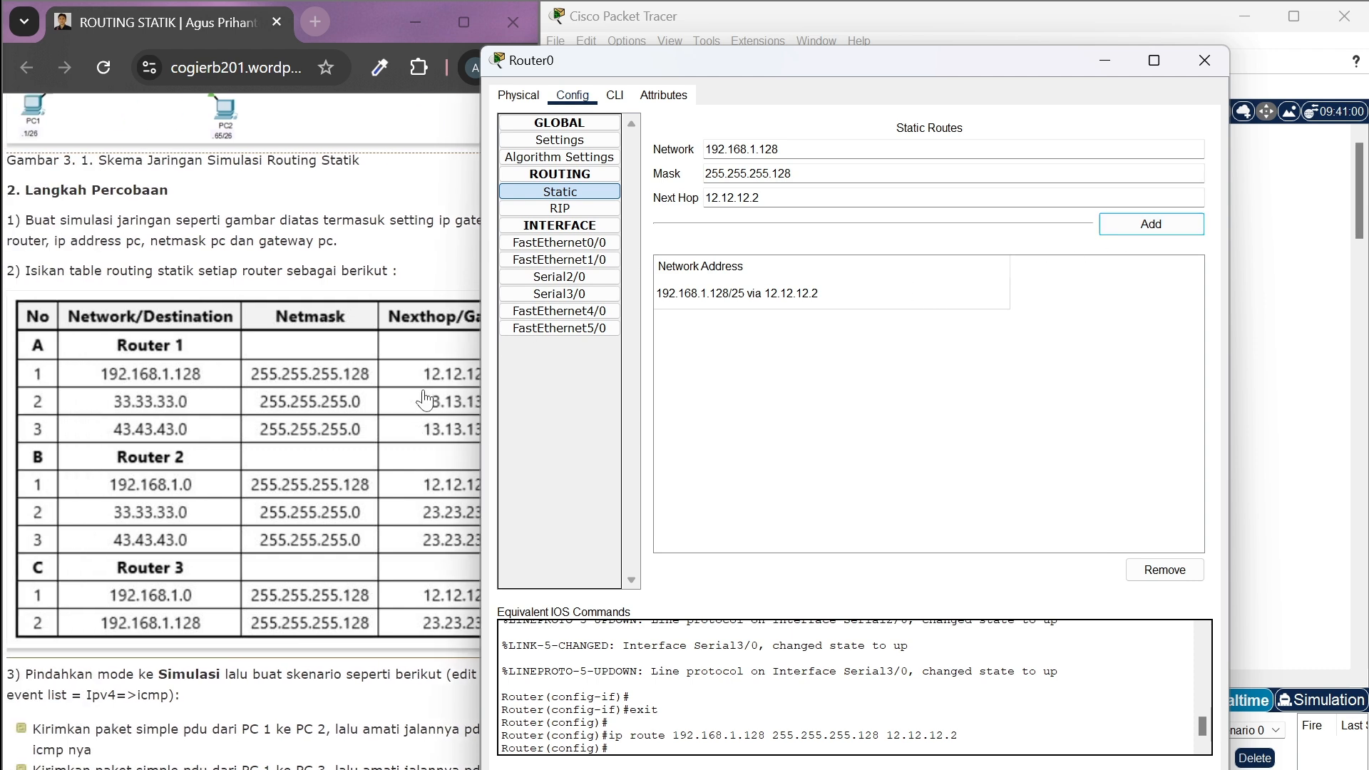
{"action": "left_click_drag", "start_coordinate": [783, 150], "coordinate": [638, 148]}
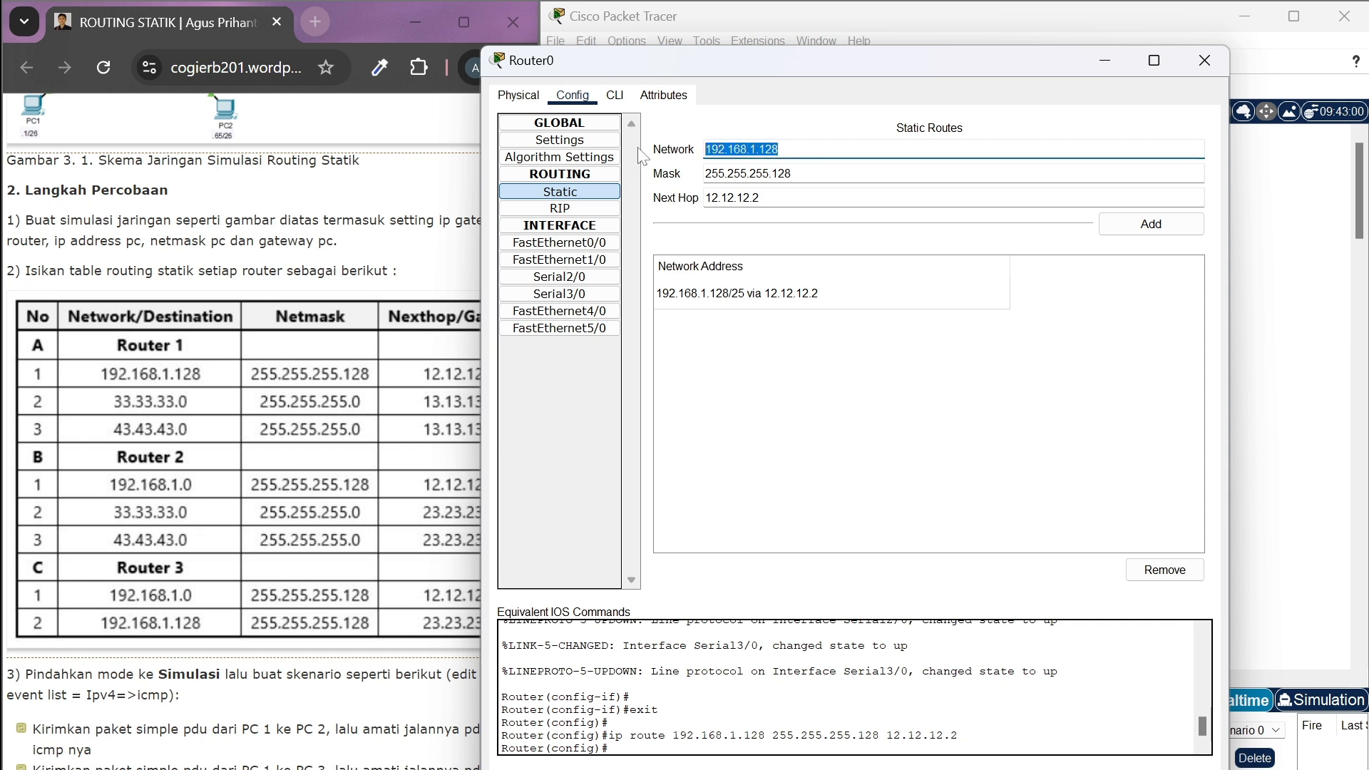
{"action": "key", "text": "BackSpace"}
{"action": "type", "text": "33"}
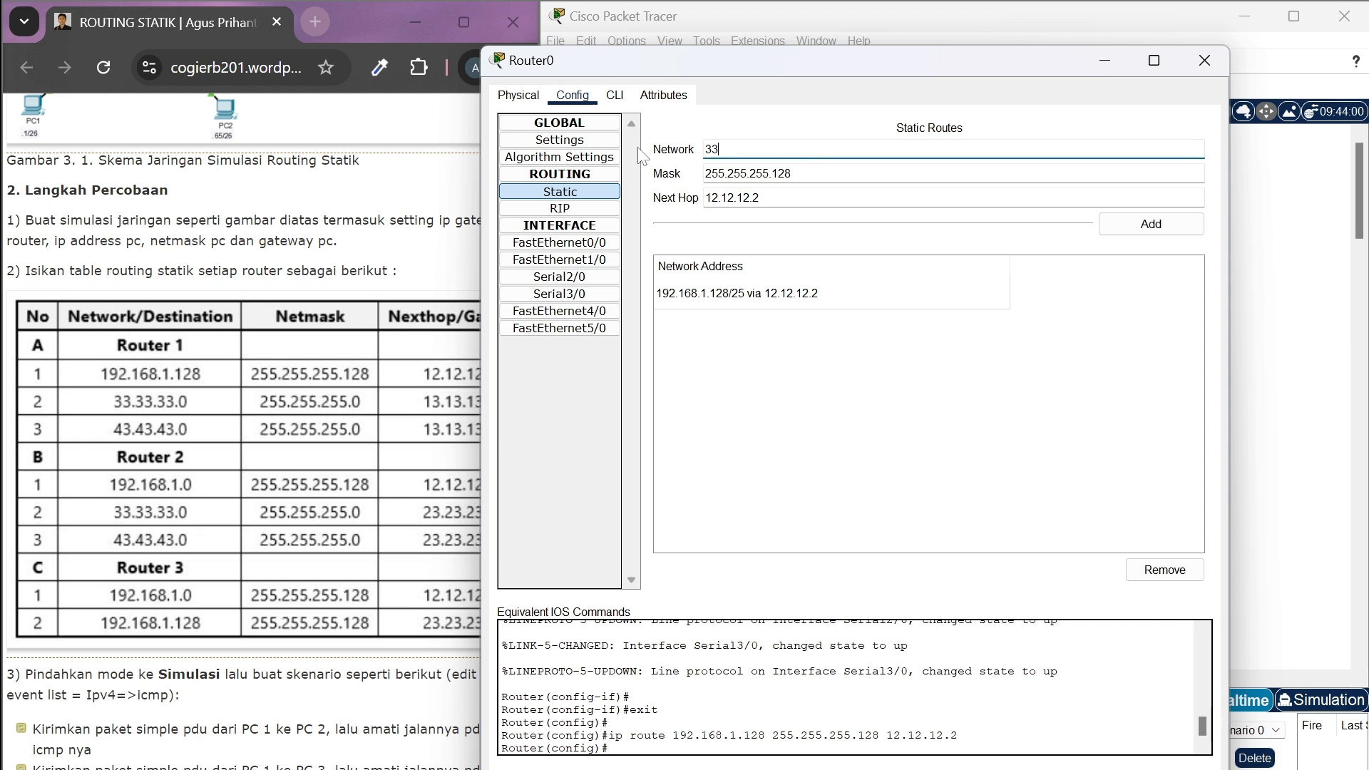
{"action": "type", "text": ".33.33.0"}
{"action": "key", "text": "Tab"}
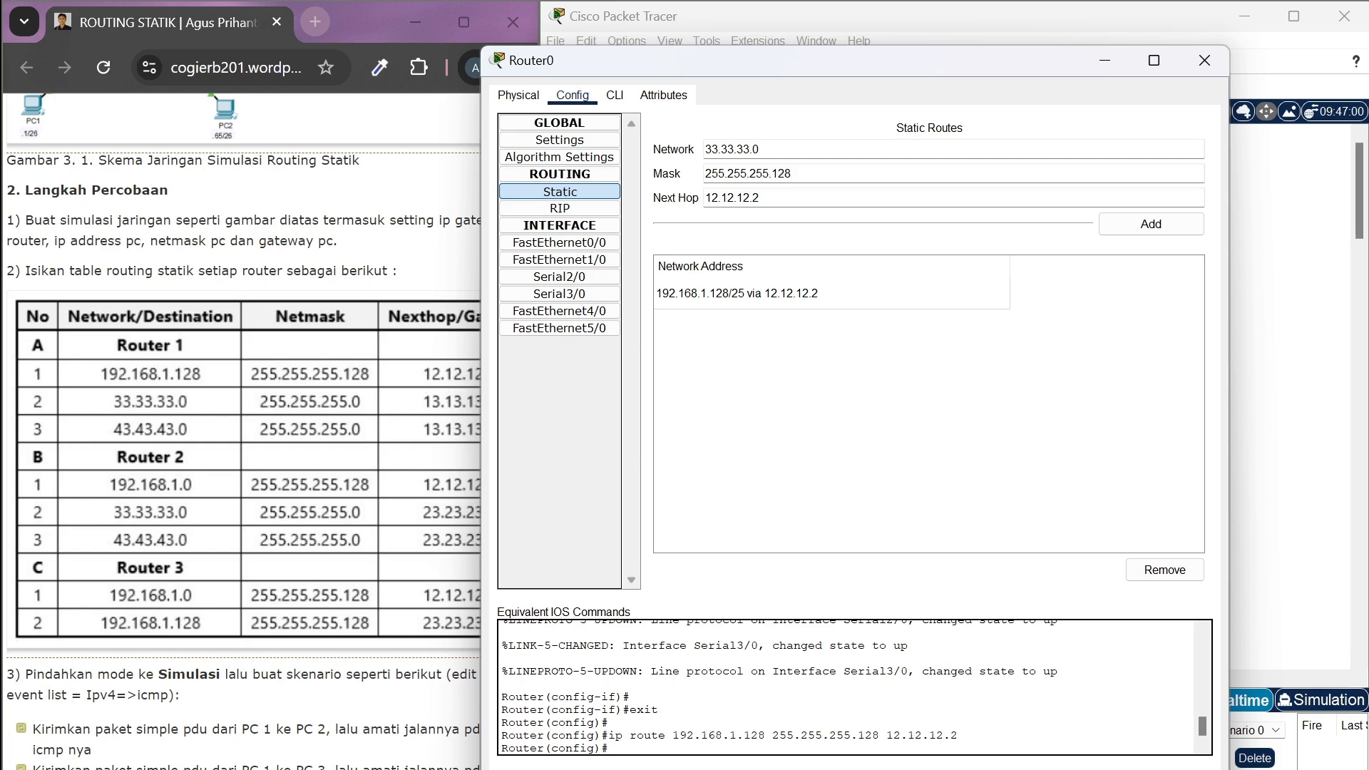
Change the mask for the 33.33.33.0 route to 255.255.255.0
{"action": "left_click_drag", "start_coordinate": [706, 174], "coordinate": [794, 174]}
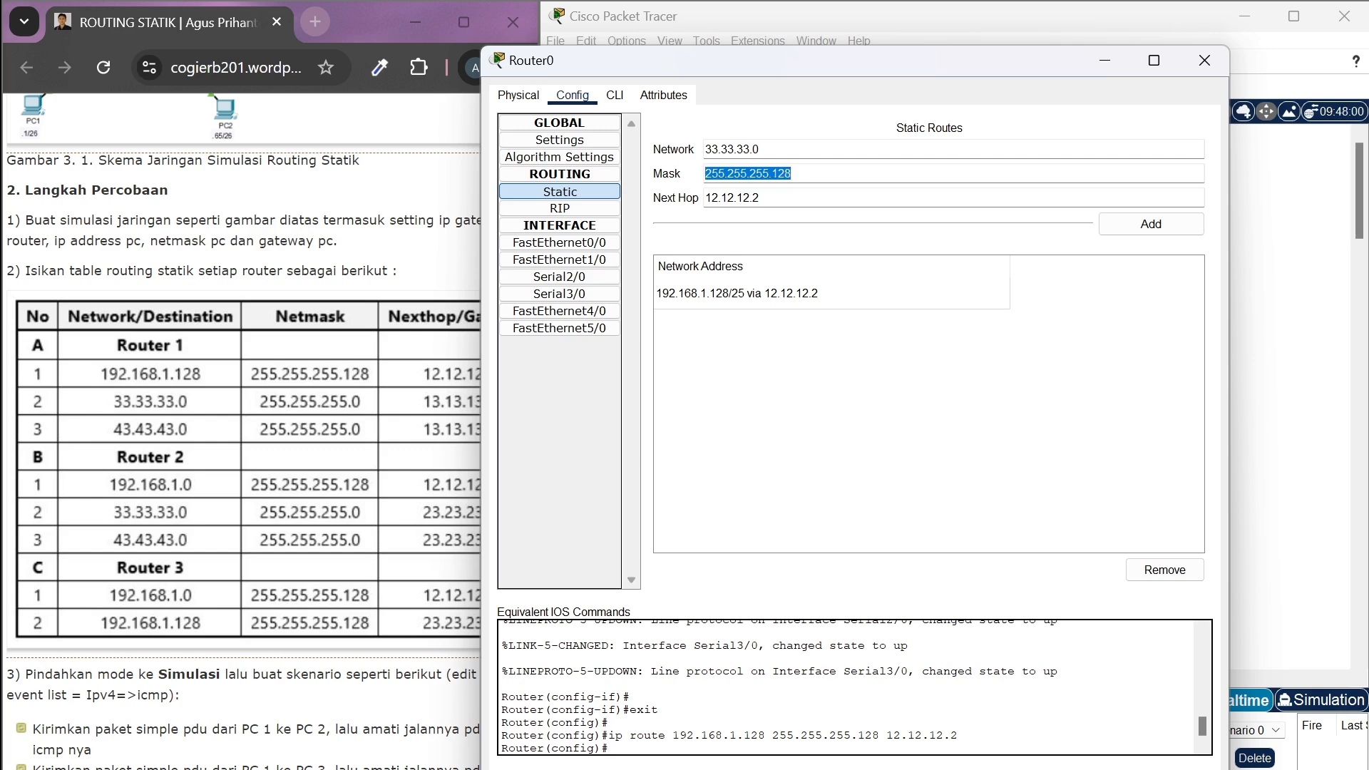
{"action": "left_click", "coordinate": [794, 174]}
{"action": "key", "text": "BackSpace"}
{"action": "key", "text": "BackSpace"}
{"action": "key", "text": "BackSpace"}
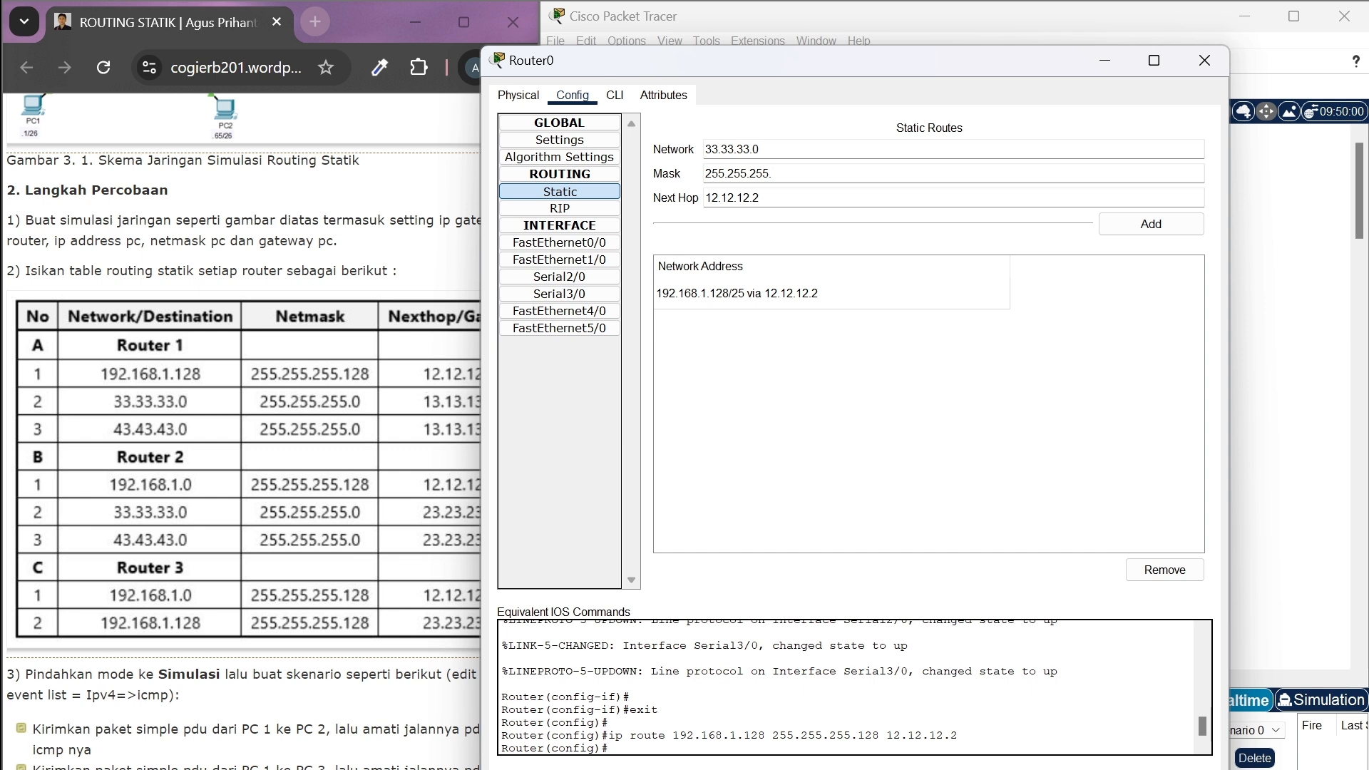
{"action": "type", "text": "0"}
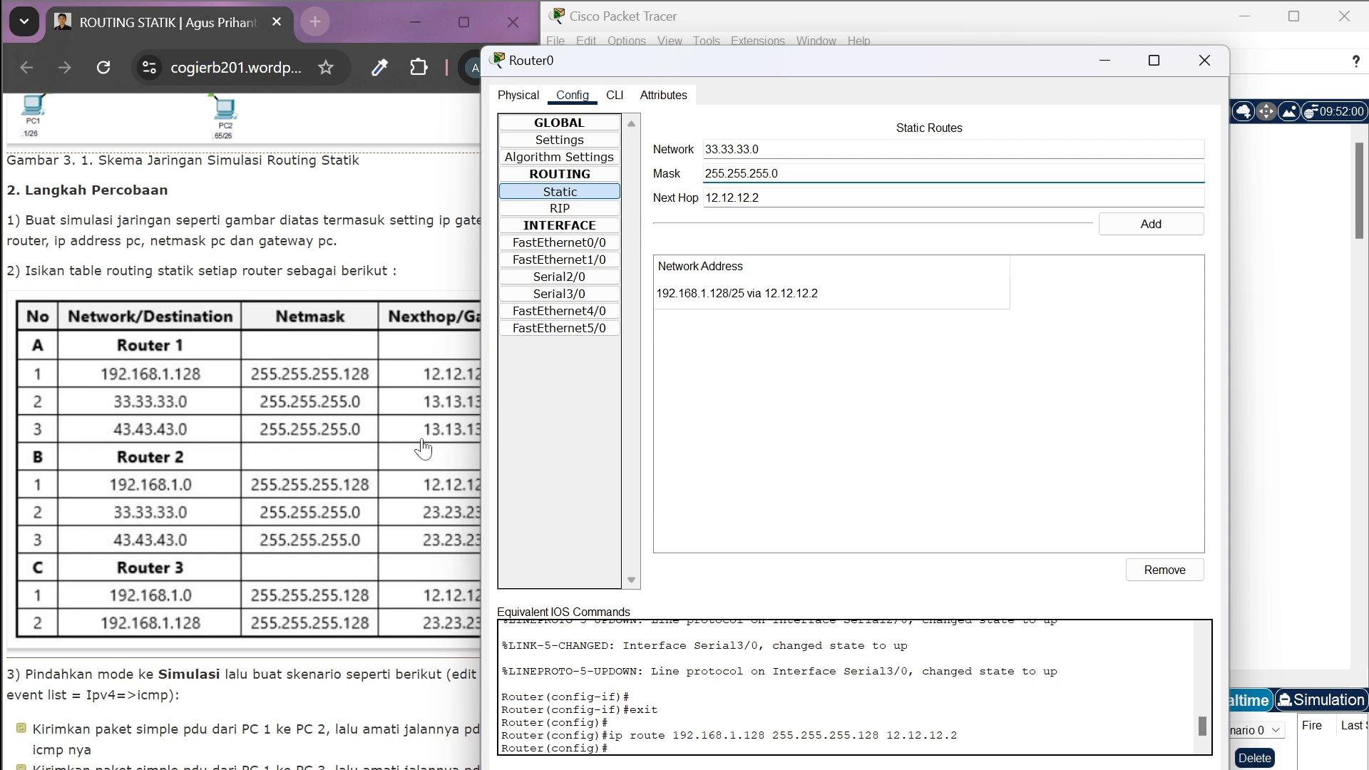
Set the next hop of the 33.33.33.0 route to 13.13.13.3 and add the route to Router0
{"action": "scroll", "coordinate": [423, 448], "scroll_direction": "right", "scroll_amount": 3}
{"action": "key", "text": "Tab"}
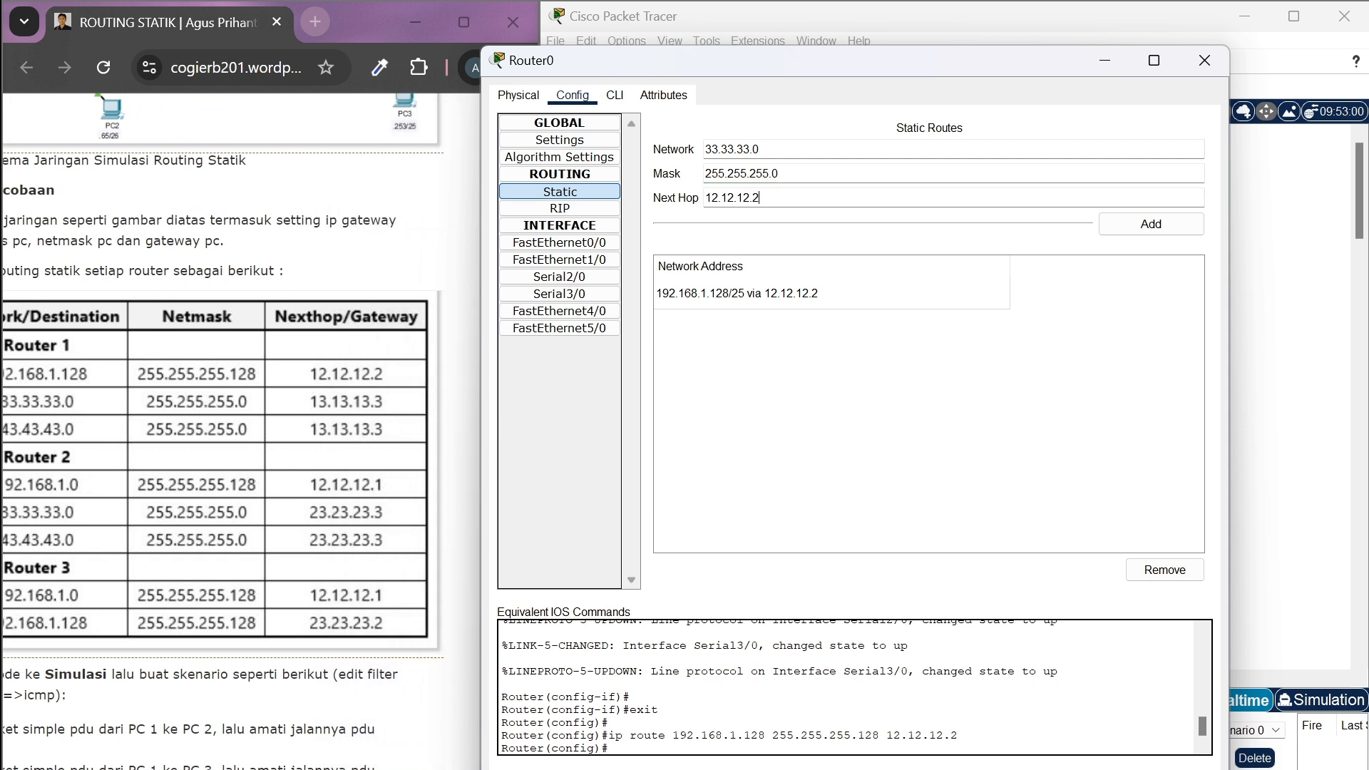
{"action": "key", "text": "BackSpace"}
{"action": "type", "text": "12"}
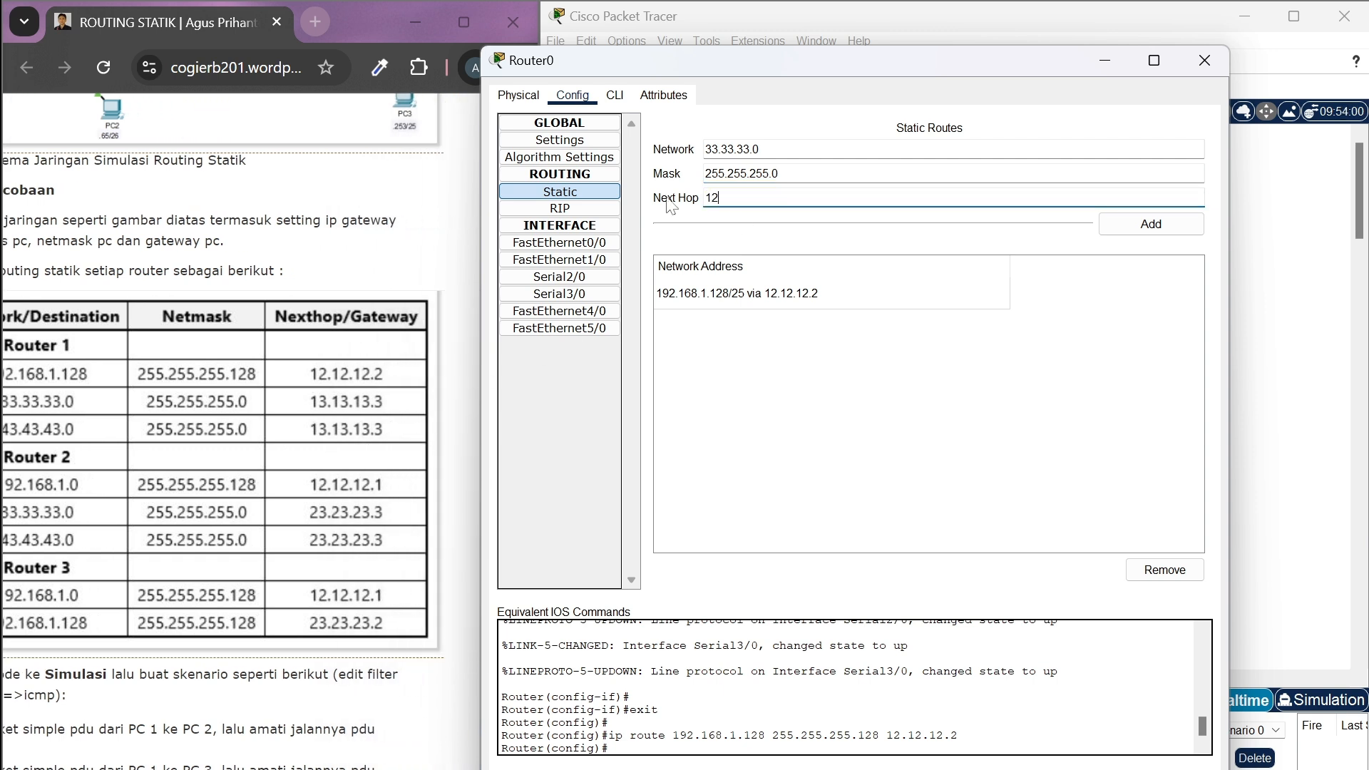
{"action": "key", "text": "BackSpace"}
{"action": "type", "text": "3.13.13.3"}
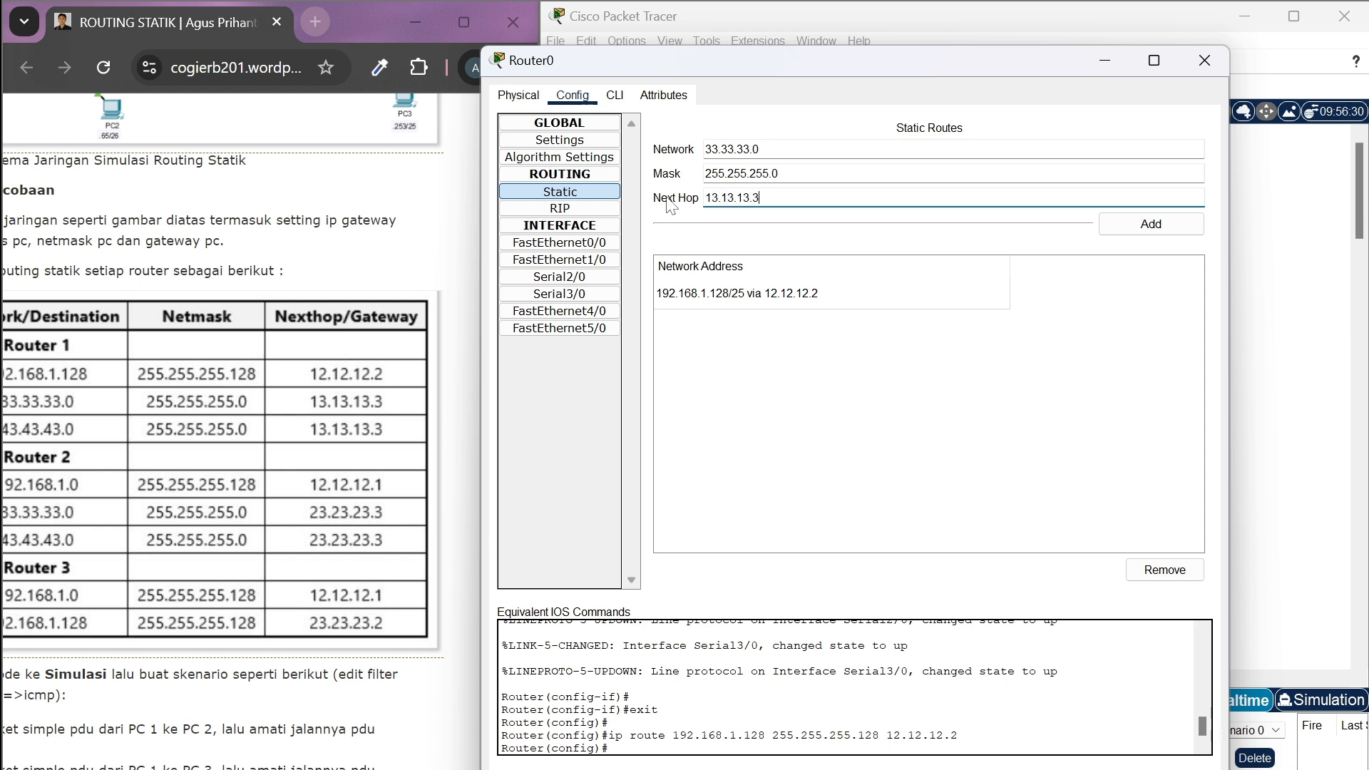
{"action": "left_click", "coordinate": [1150, 226]}
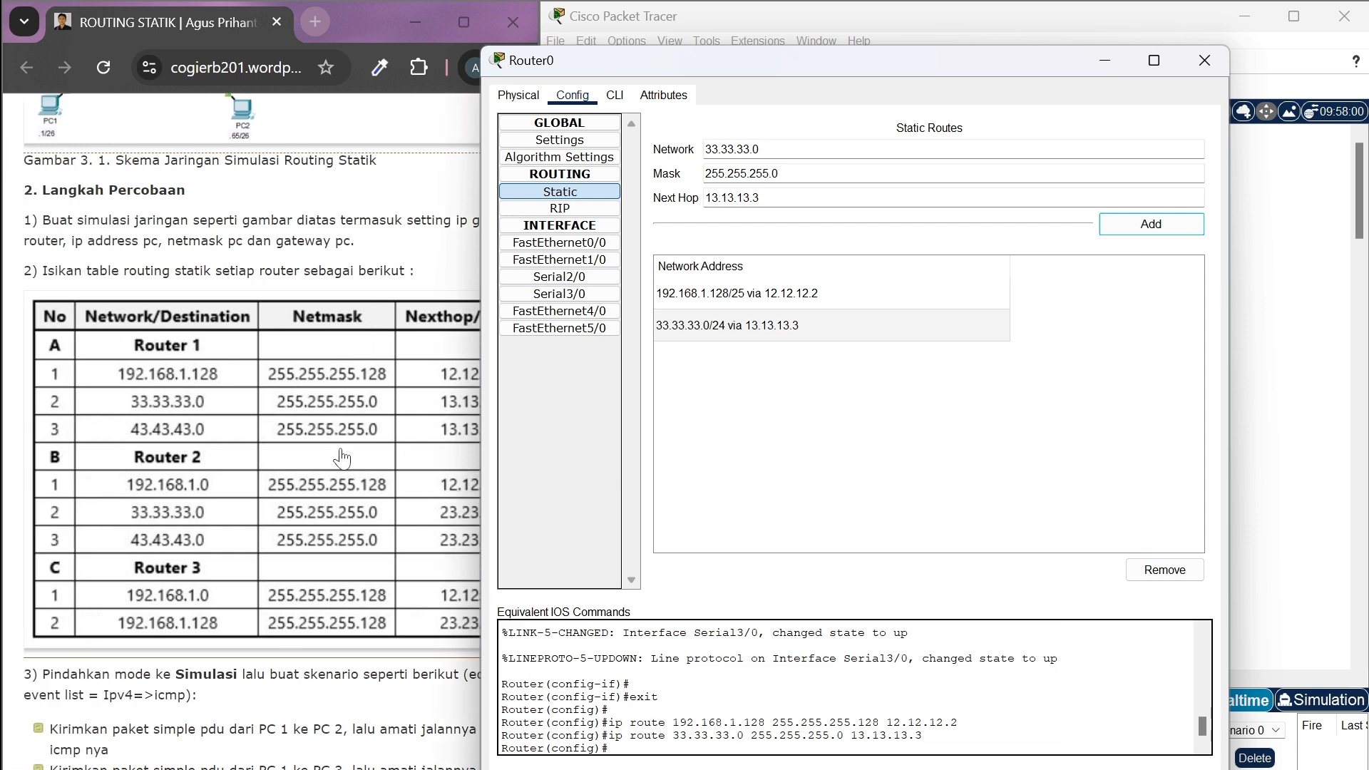
Add a static route to network 43.43.43.0 on Router0, reusing mask 255.255.255.0 and next hop 13.13.13.3
{"action": "left_click_drag", "start_coordinate": [774, 149], "coordinate": [693, 151]}
{"action": "key", "text": "BackSpace"}
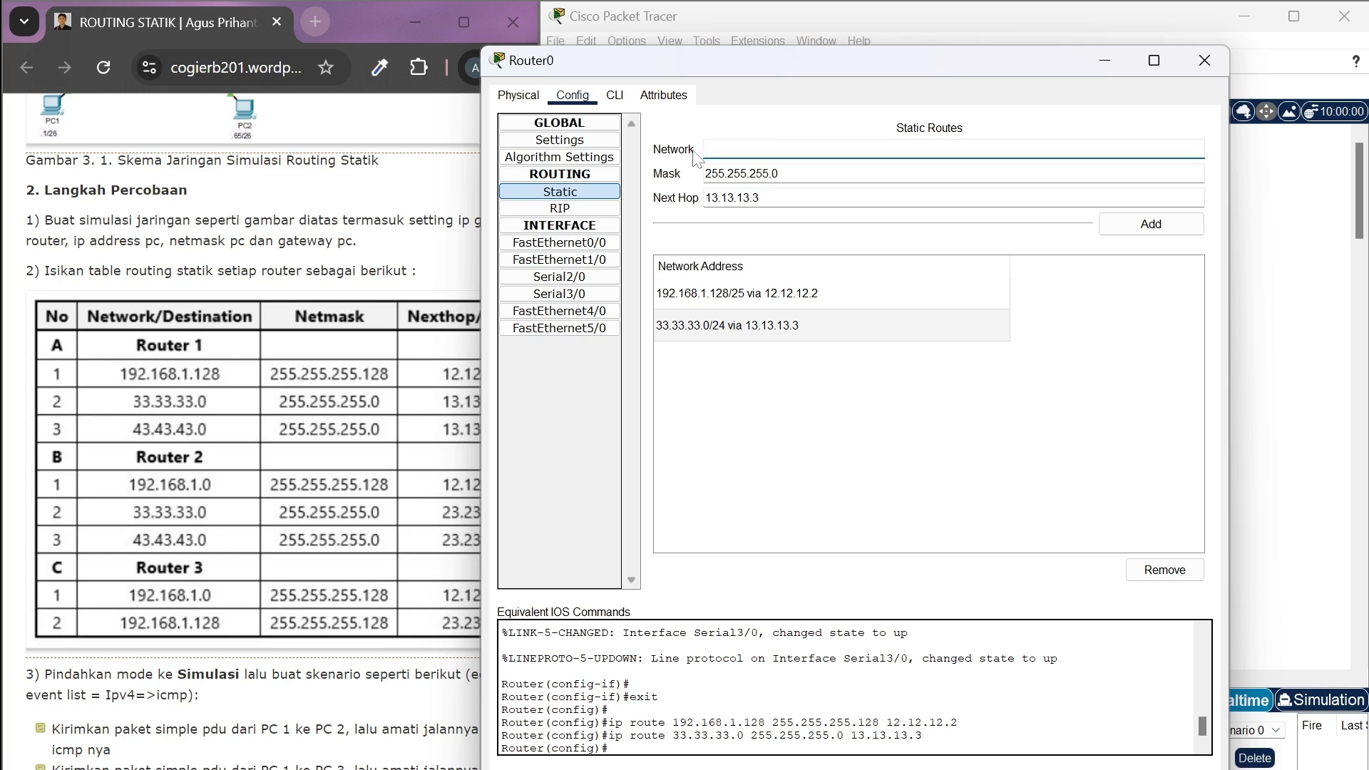
{"action": "type", "text": "43.43.43.0"}
{"action": "scroll", "coordinate": [370, 412], "scroll_direction": "right", "scroll_amount": 5}
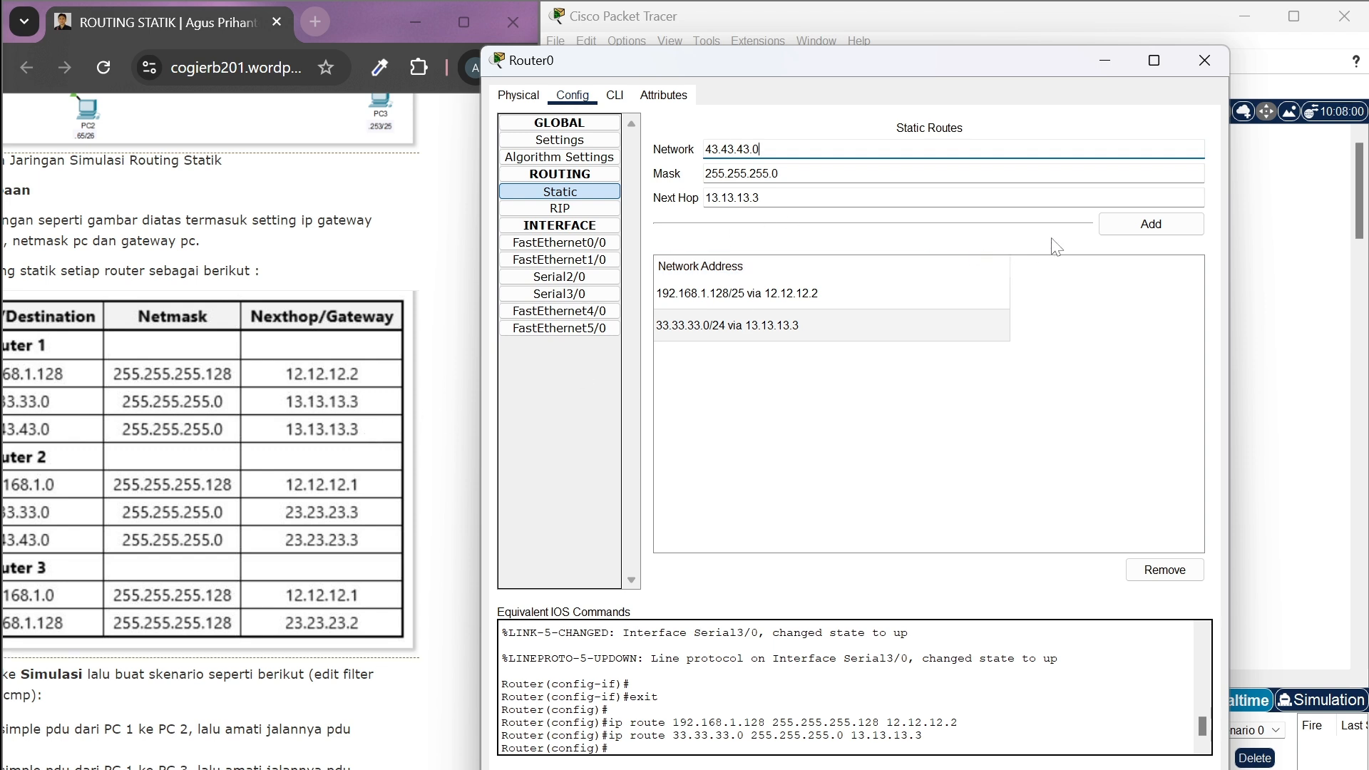
{"action": "left_click", "coordinate": [1126, 230]}
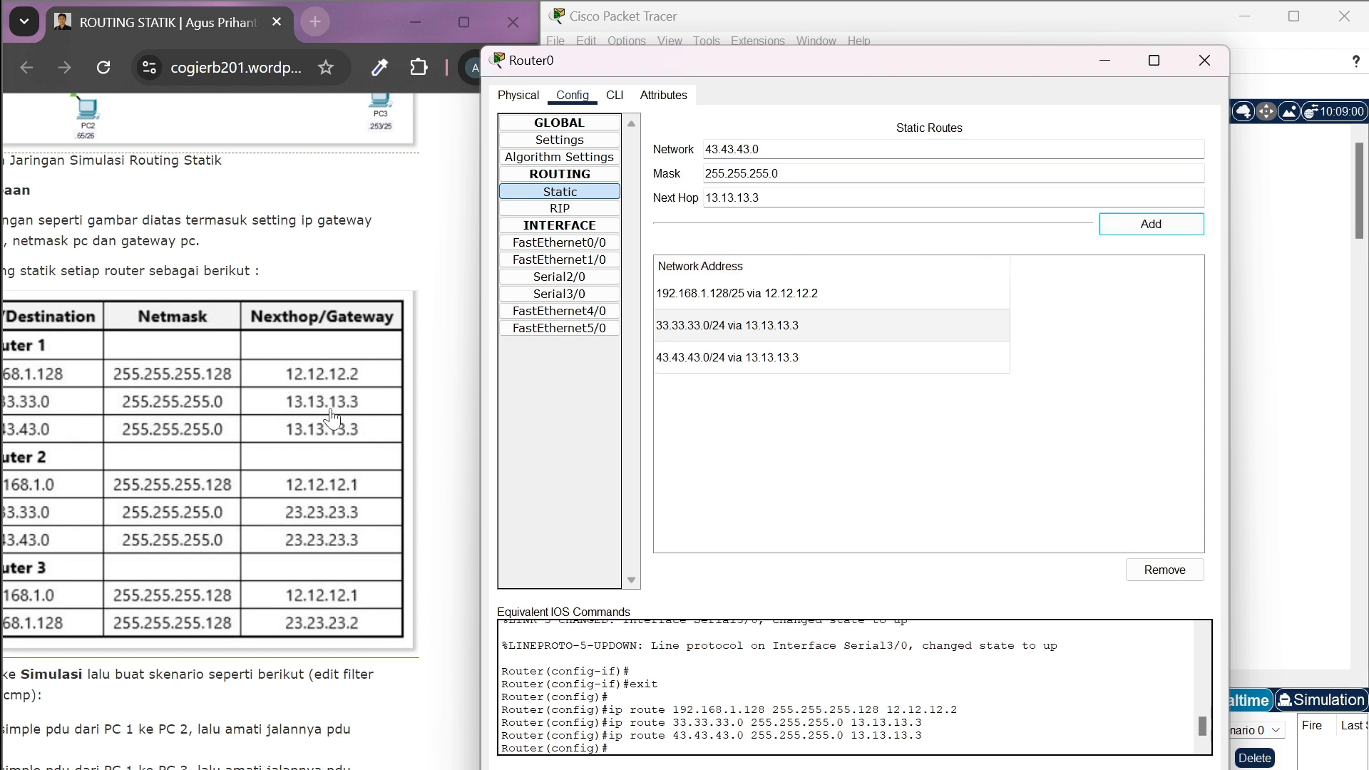
Close Router0's settings and open the configuration of Router1
{"action": "scroll", "coordinate": [332, 417], "scroll_direction": "left", "scroll_amount": 5}
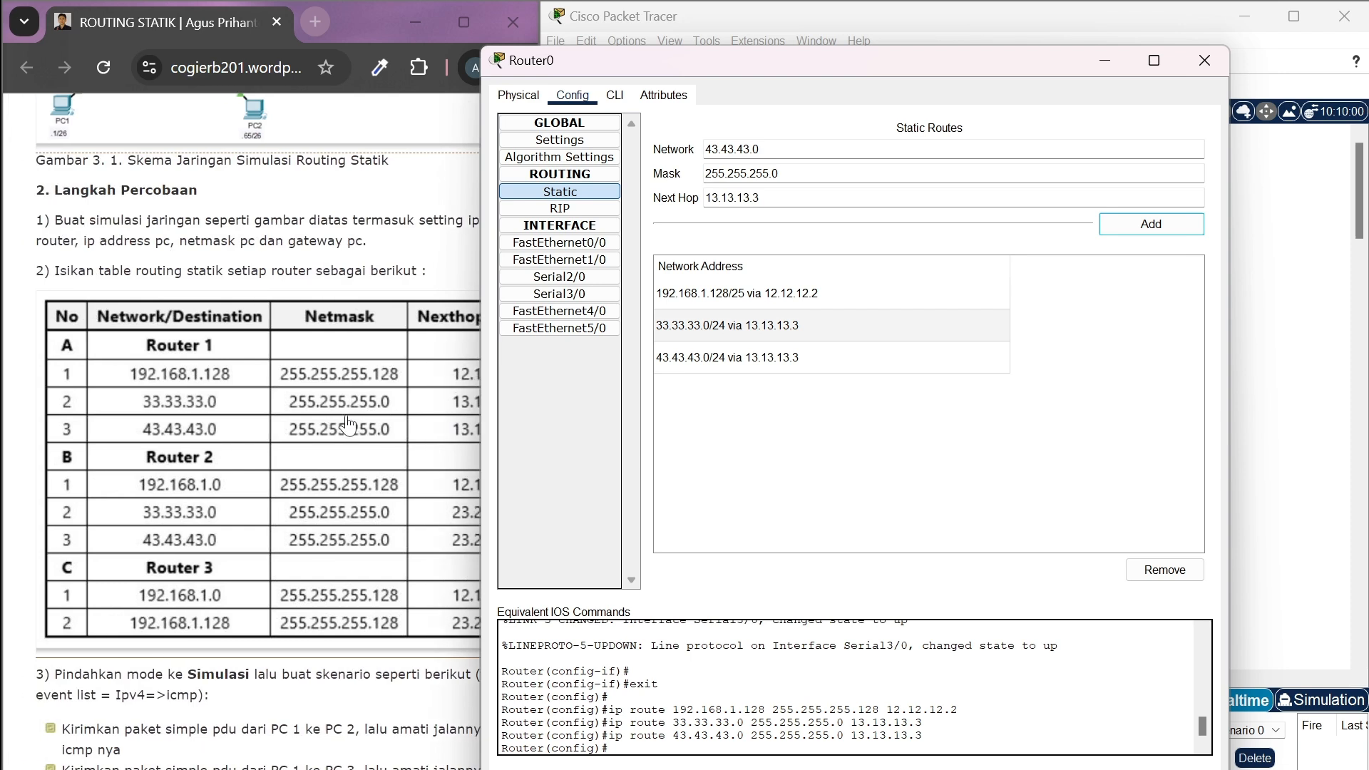
{"action": "scroll", "coordinate": [356, 431], "scroll_direction": "down", "scroll_amount": 1}
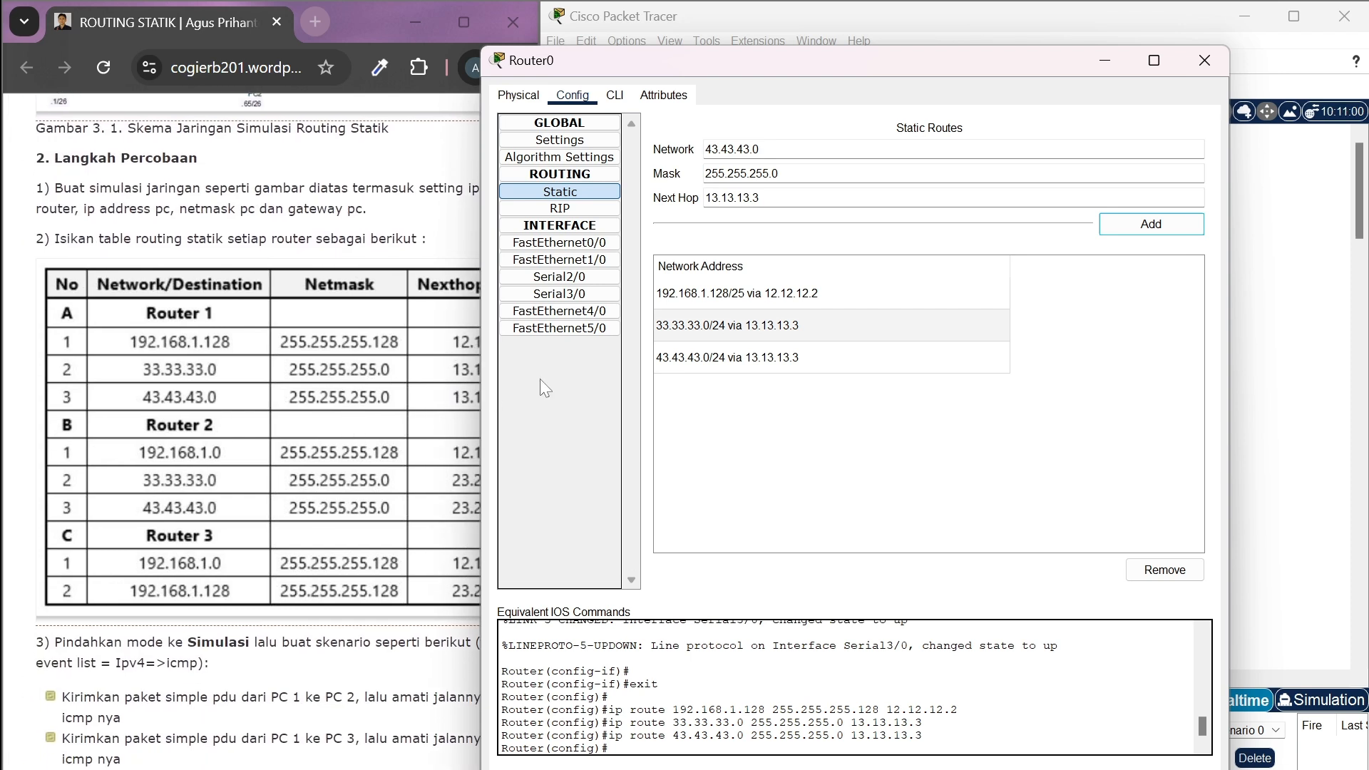
{"action": "left_click", "coordinate": [1204, 72]}
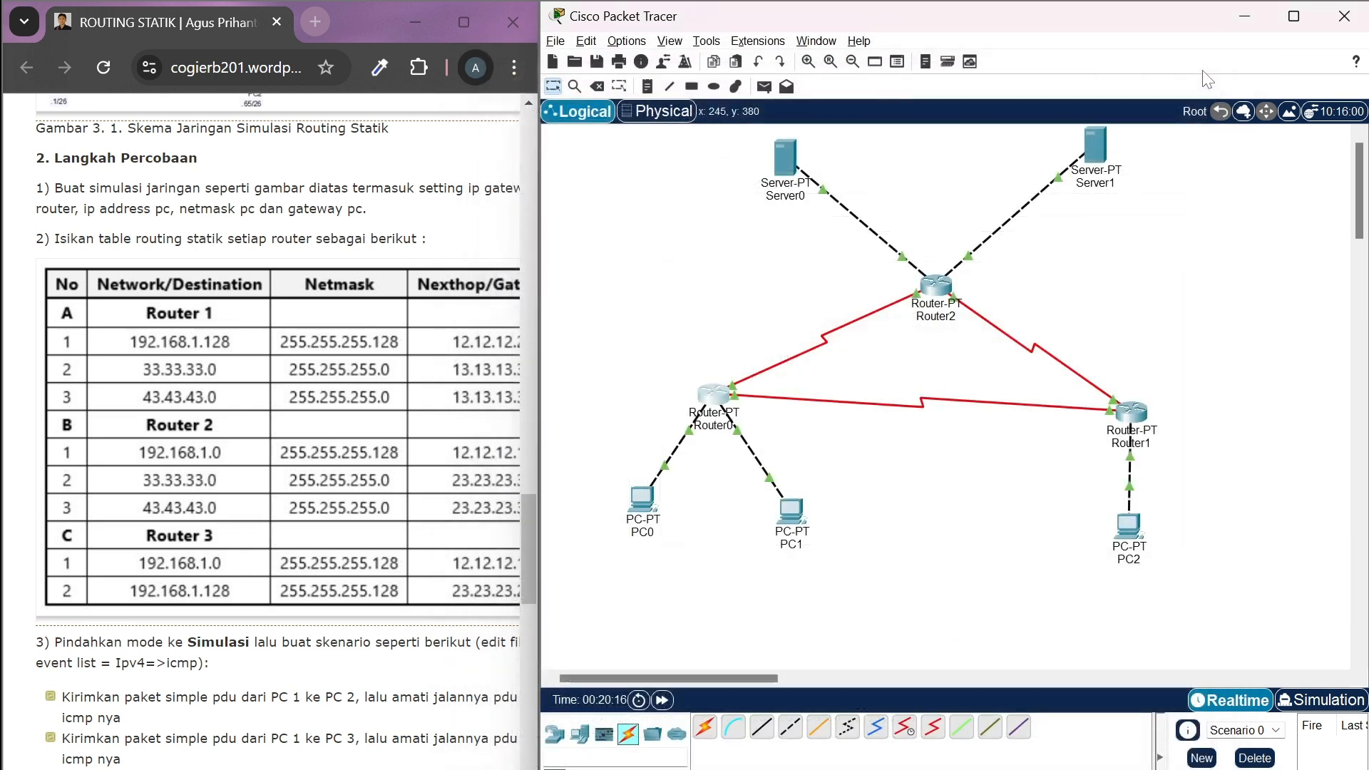
{"action": "left_click", "coordinate": [1138, 416]}
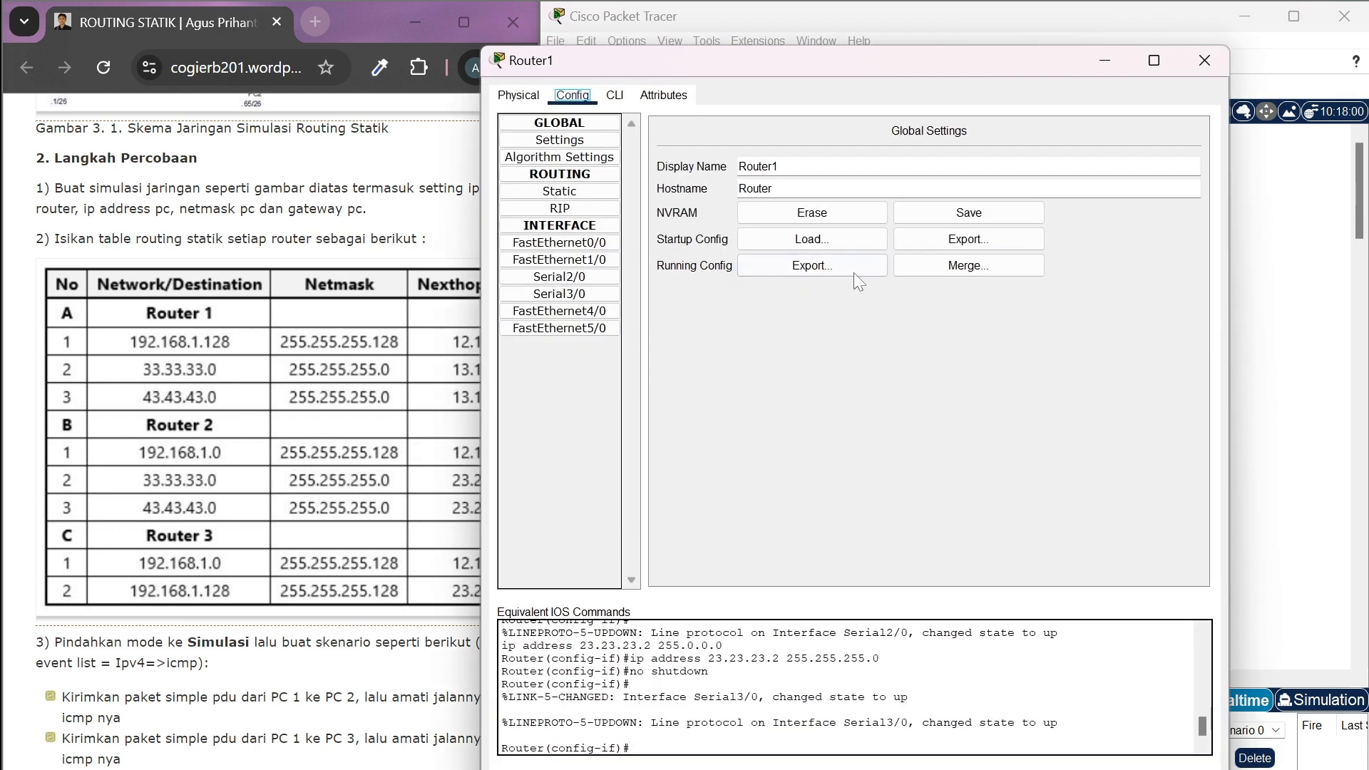
Start a static route on Router1 with 192.168.1.0 as the destination network
{"action": "left_click", "coordinate": [581, 191]}
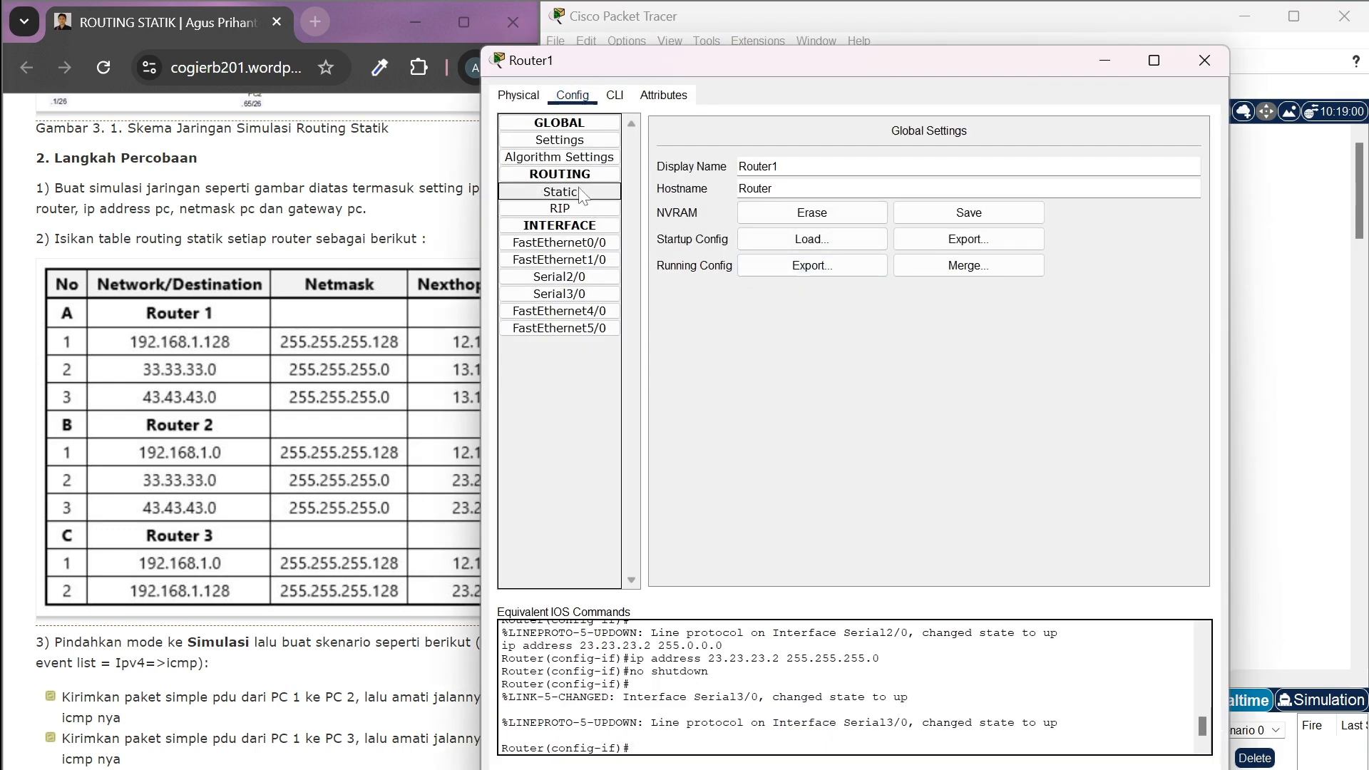
{"action": "left_click", "coordinate": [741, 149]}
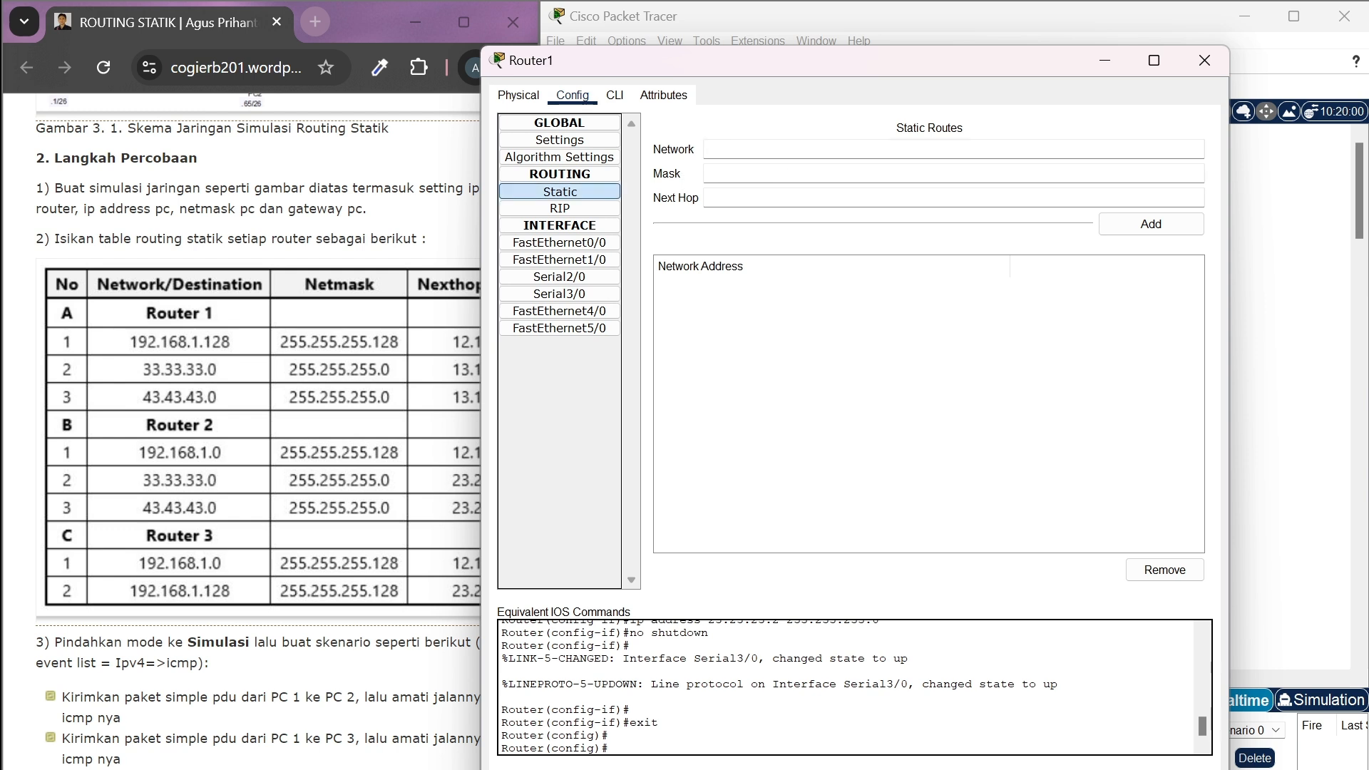
{"action": "type", "text": "192.168.1.0"}
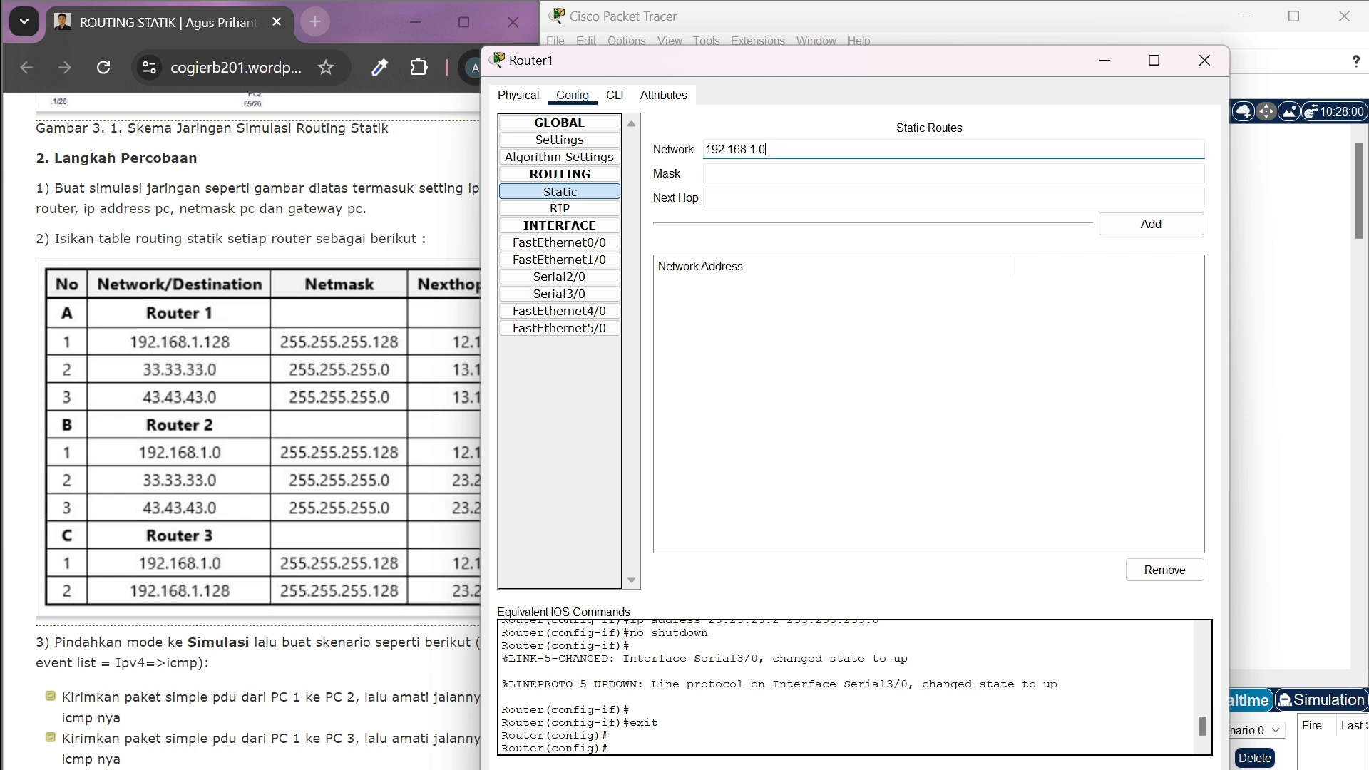
Enter the mask 255.255.255.128 for Router1's 192.168.1.0 route
{"action": "left_click", "coordinate": [707, 173]}
{"action": "type", "text": "1"}
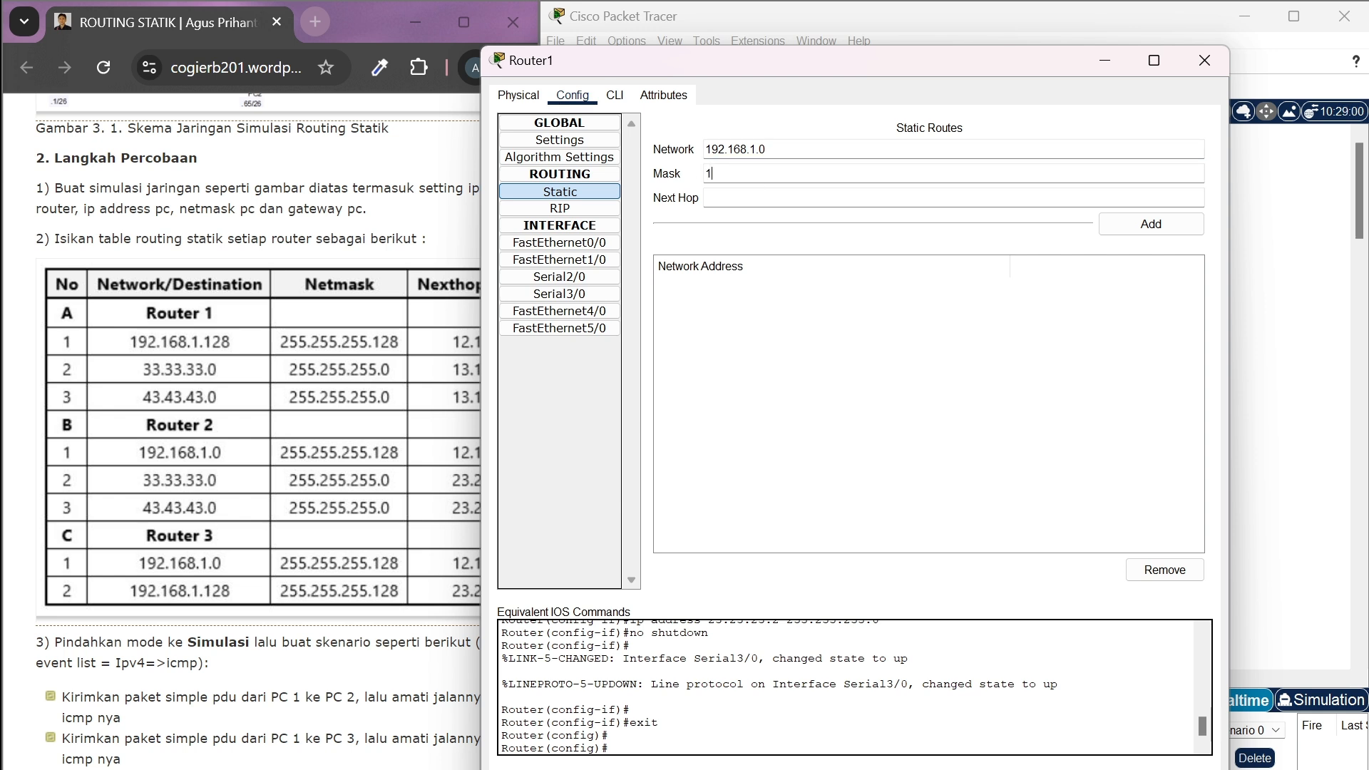
{"action": "type", "text": "55.255.255.128"}
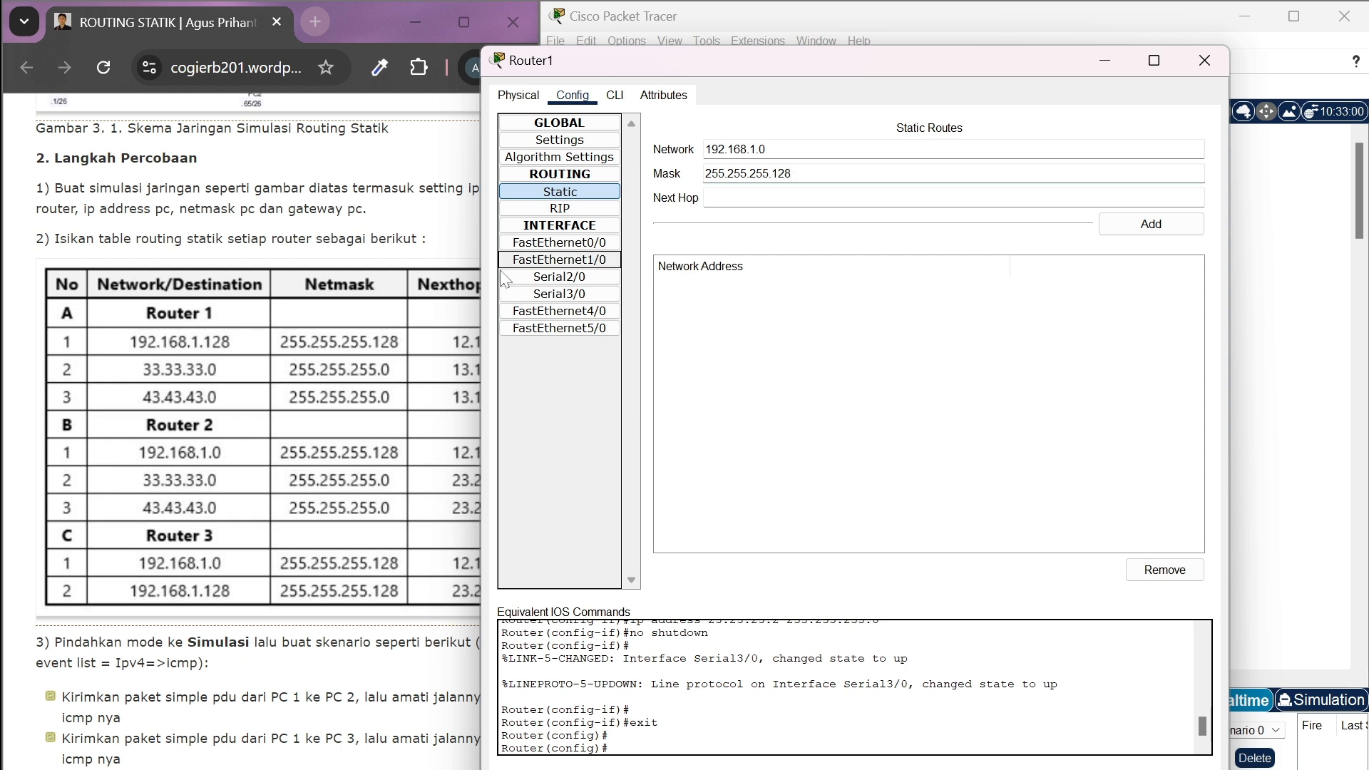
Set the next hop of the 192.168.1.0 route to 12.12.12.1 and add the route to Router1
{"action": "scroll", "coordinate": [427, 344], "scroll_direction": "right", "scroll_amount": 3}
{"action": "scroll", "coordinate": [428, 344], "scroll_direction": "right", "scroll_amount": 1}
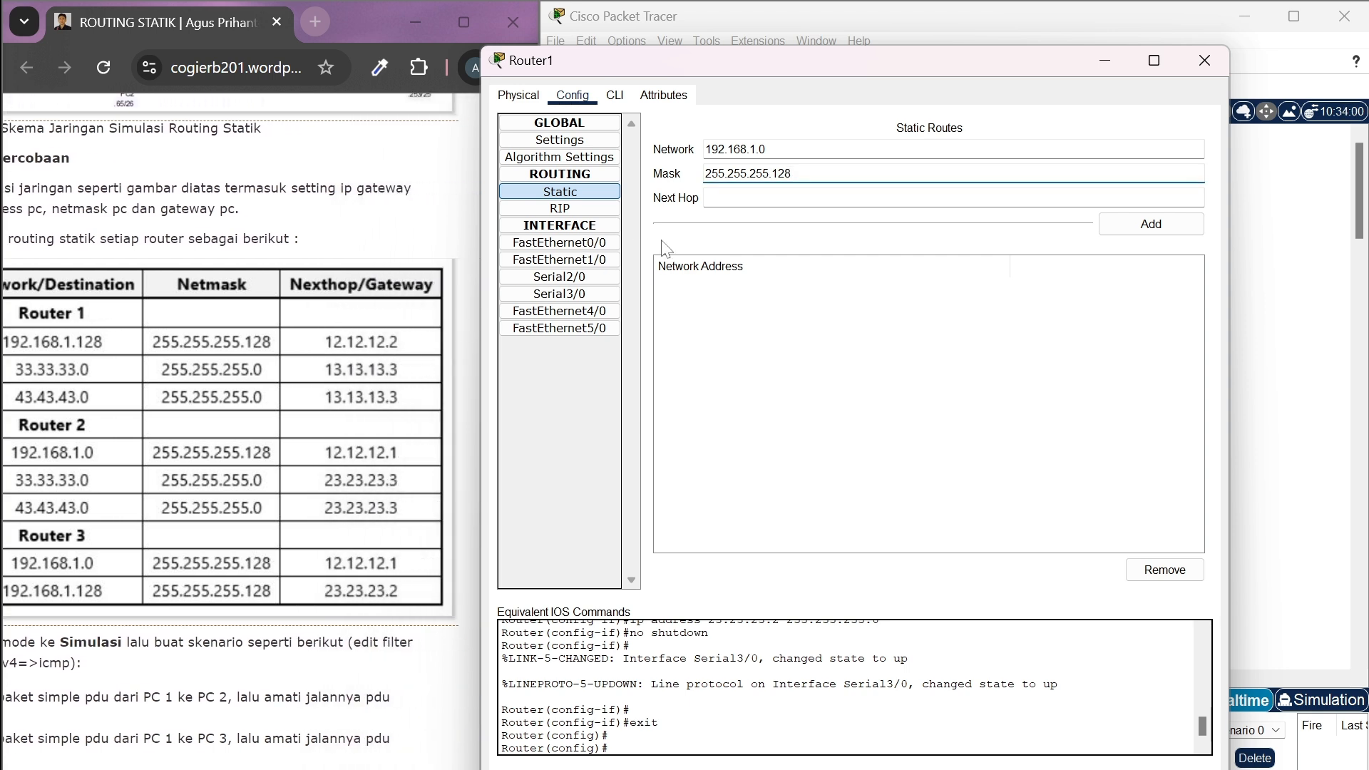
{"action": "left_click", "coordinate": [784, 200]}
{"action": "type", "text": "12"}
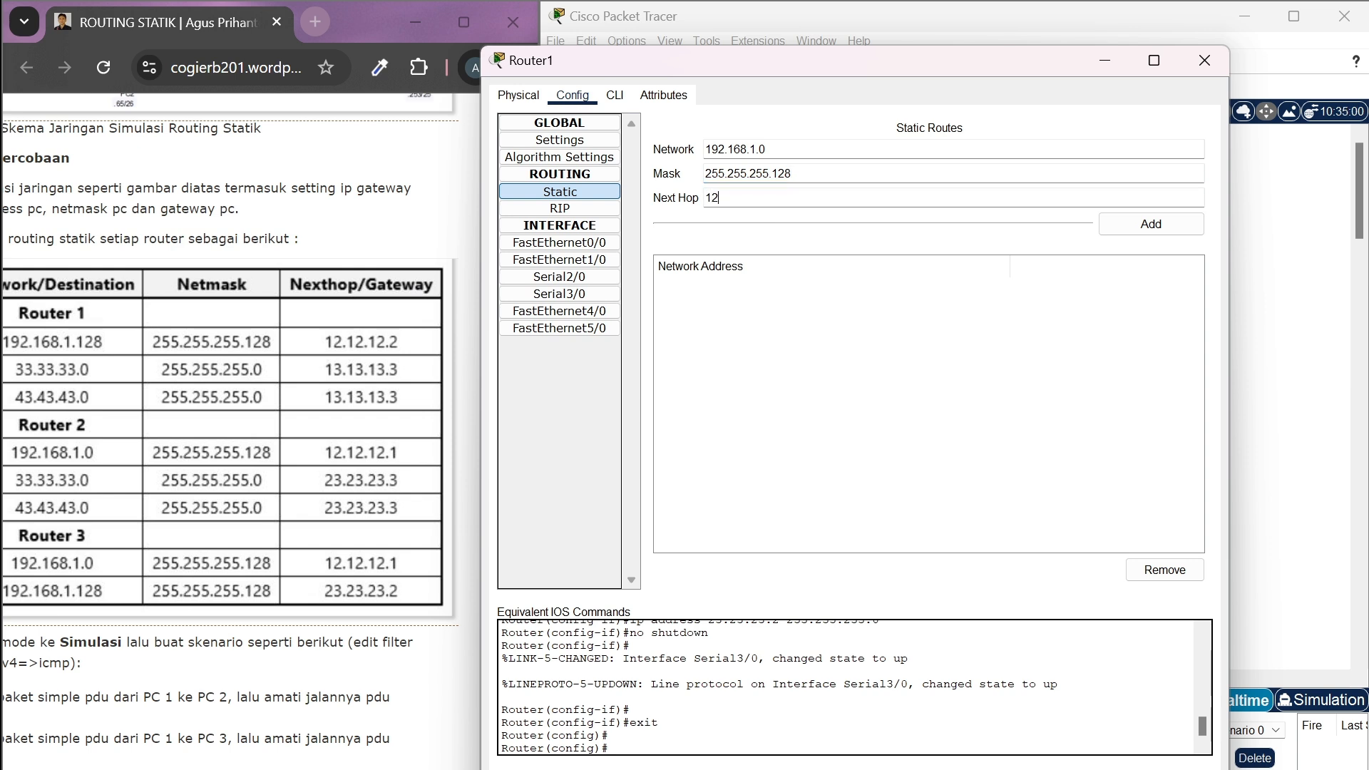
{"action": "type", "text": ".12.12.1"}
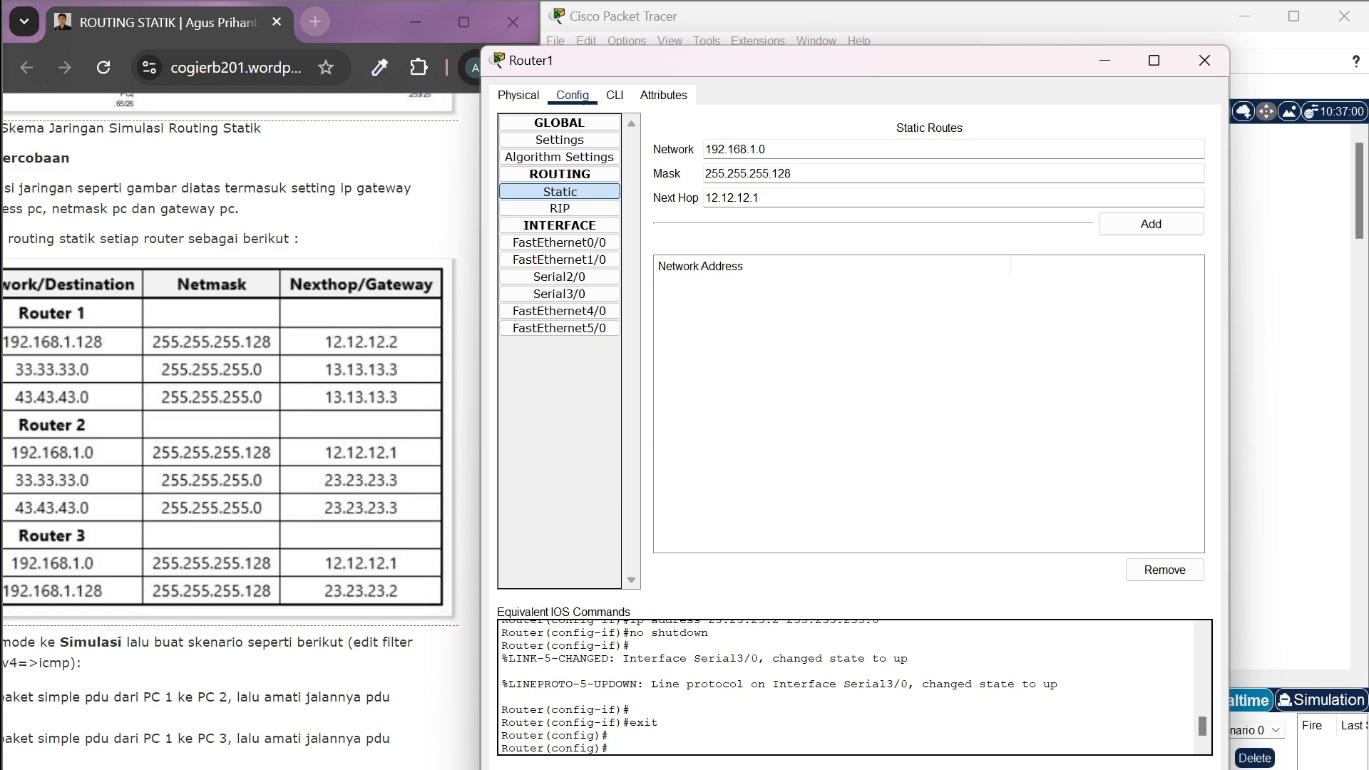
{"action": "left_click", "coordinate": [1146, 227]}
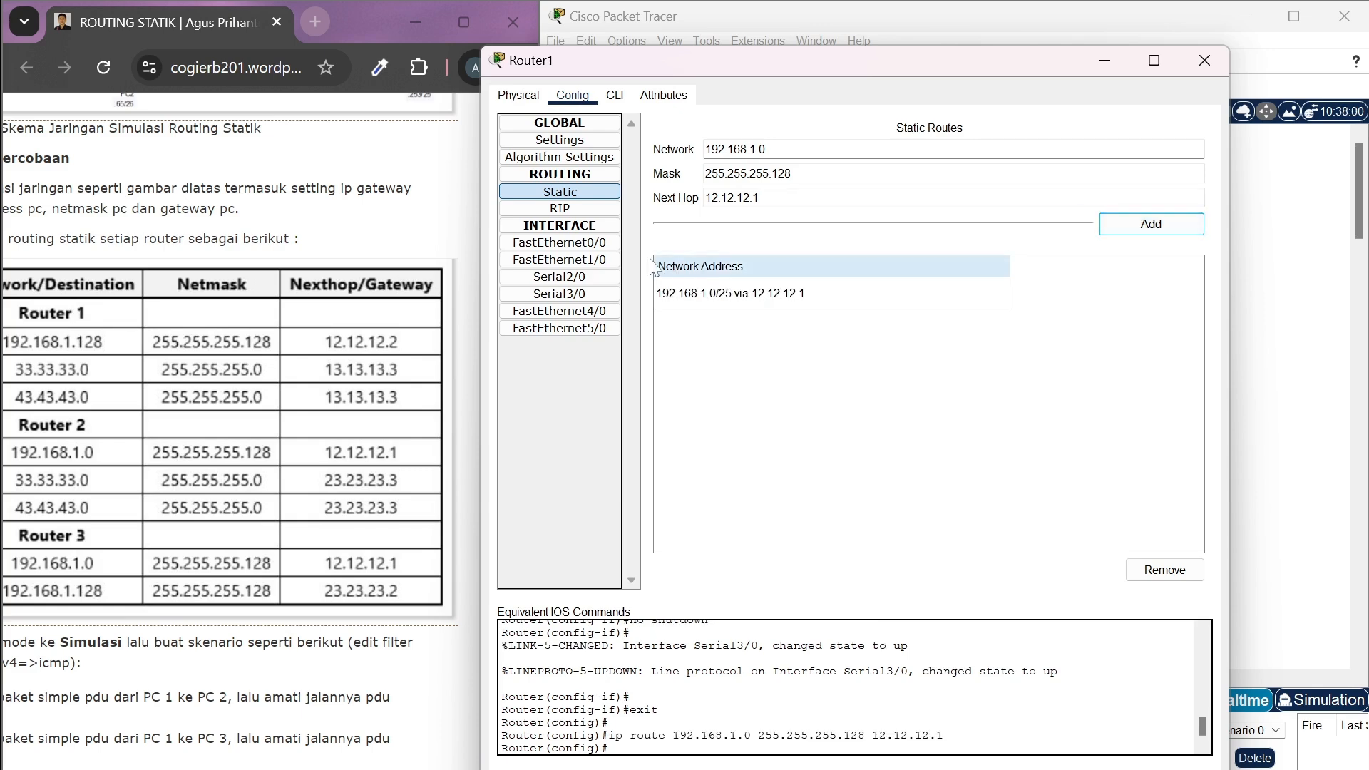
Replace the destination network with 33.33.33.0 for Router1's second static route
{"action": "scroll", "coordinate": [446, 479], "scroll_direction": "left", "scroll_amount": 2}
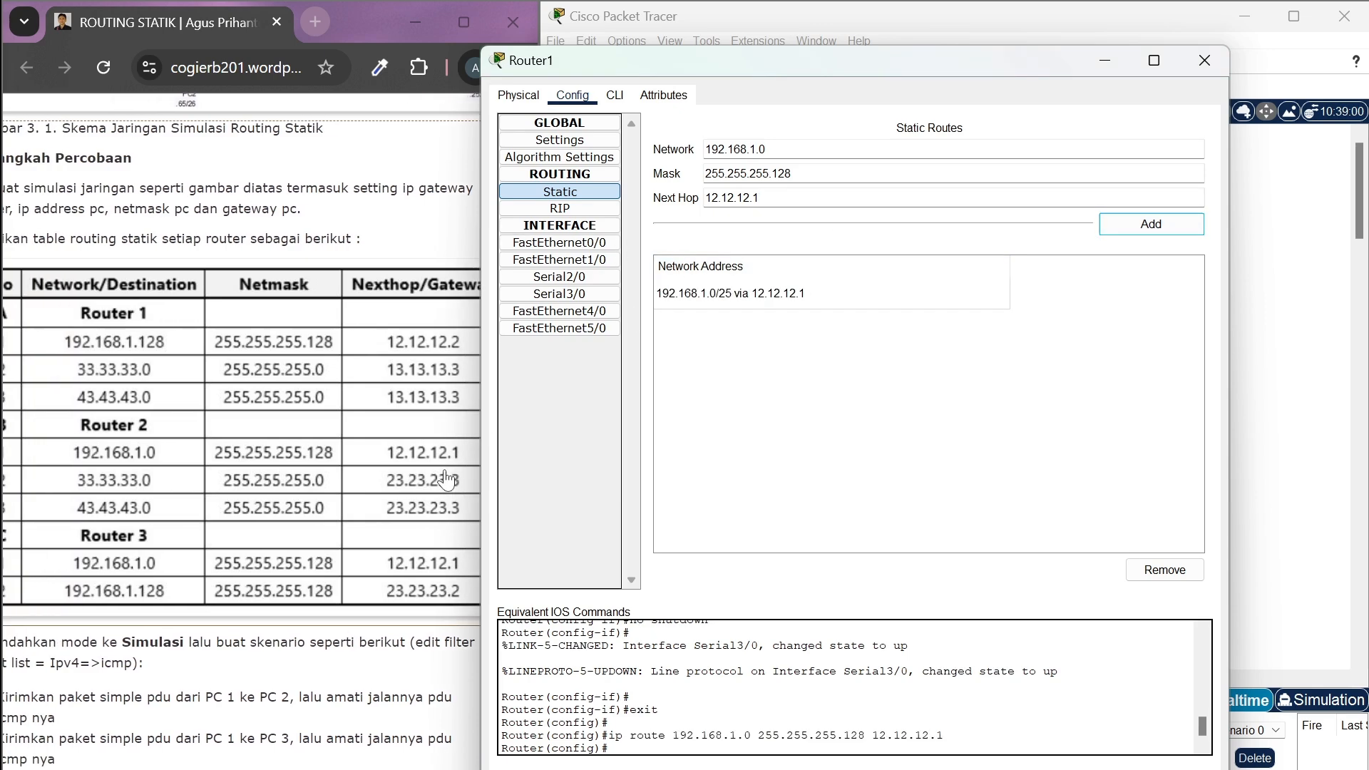
{"action": "left_click_drag", "start_coordinate": [767, 149], "coordinate": [654, 154]}
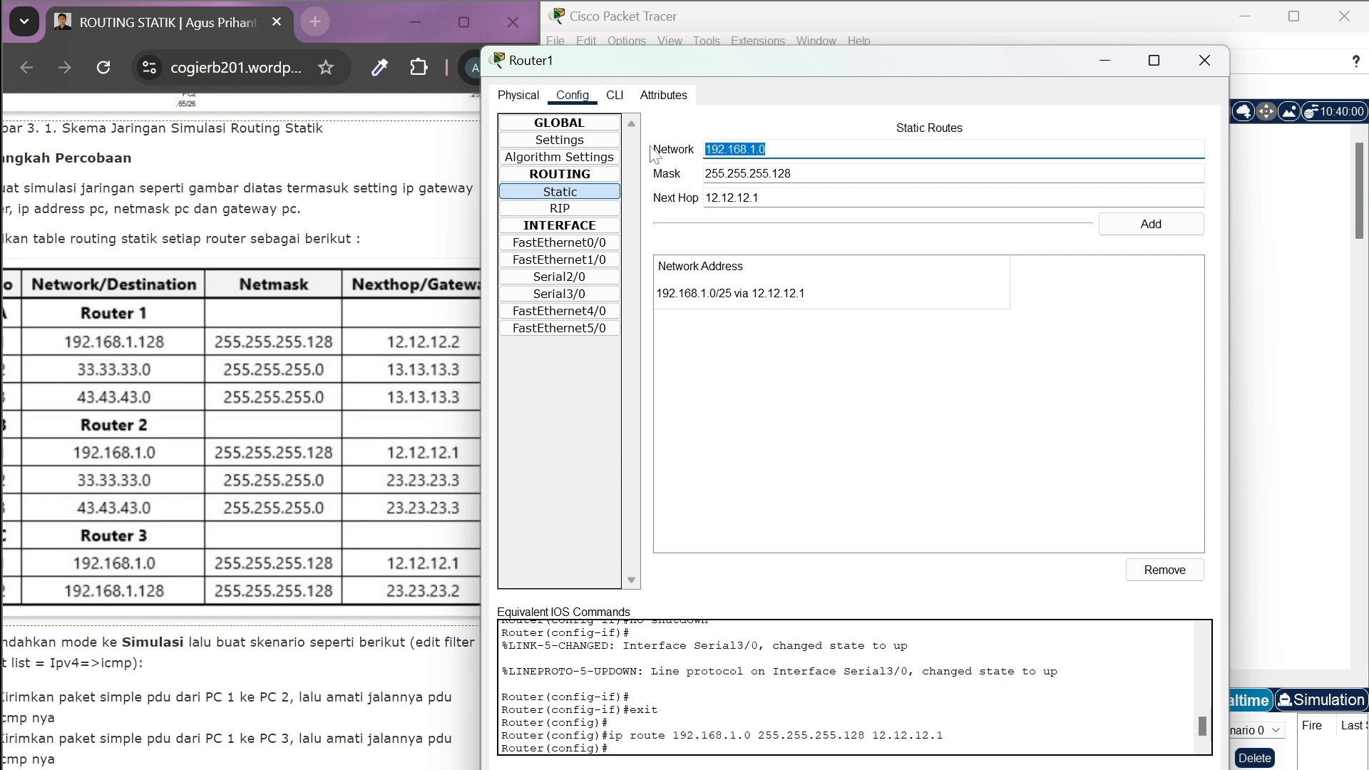
{"action": "key", "text": "BackSpace"}
{"action": "type", "text": "33.33.33.0"}
Change the mask of Router1's 33.33.33.0 route to 255.255.255.0
{"action": "left_click", "coordinate": [845, 176]}
{"action": "key", "text": "BackSpace"}
{"action": "key", "text": "BackSpace"}
{"action": "key", "text": "BackSpace"}
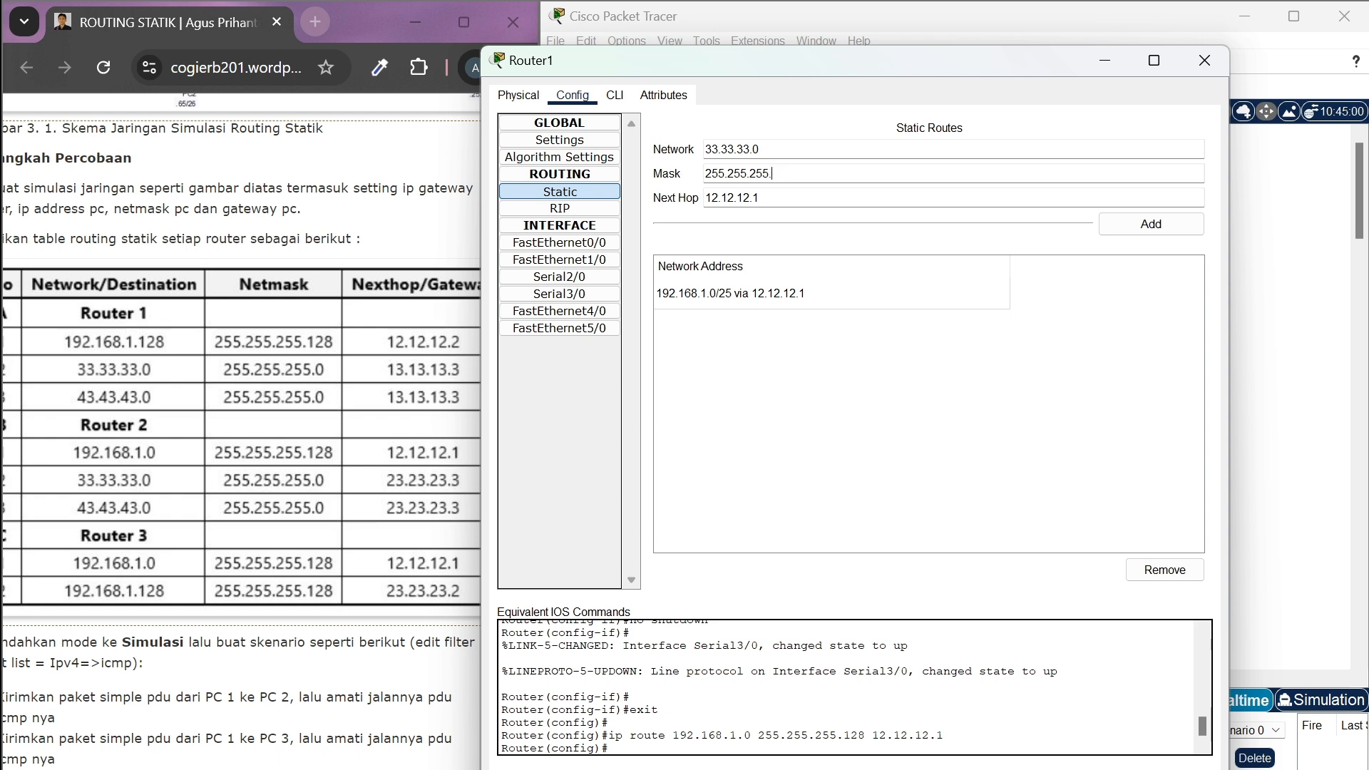
{"action": "type", "text": "0"}
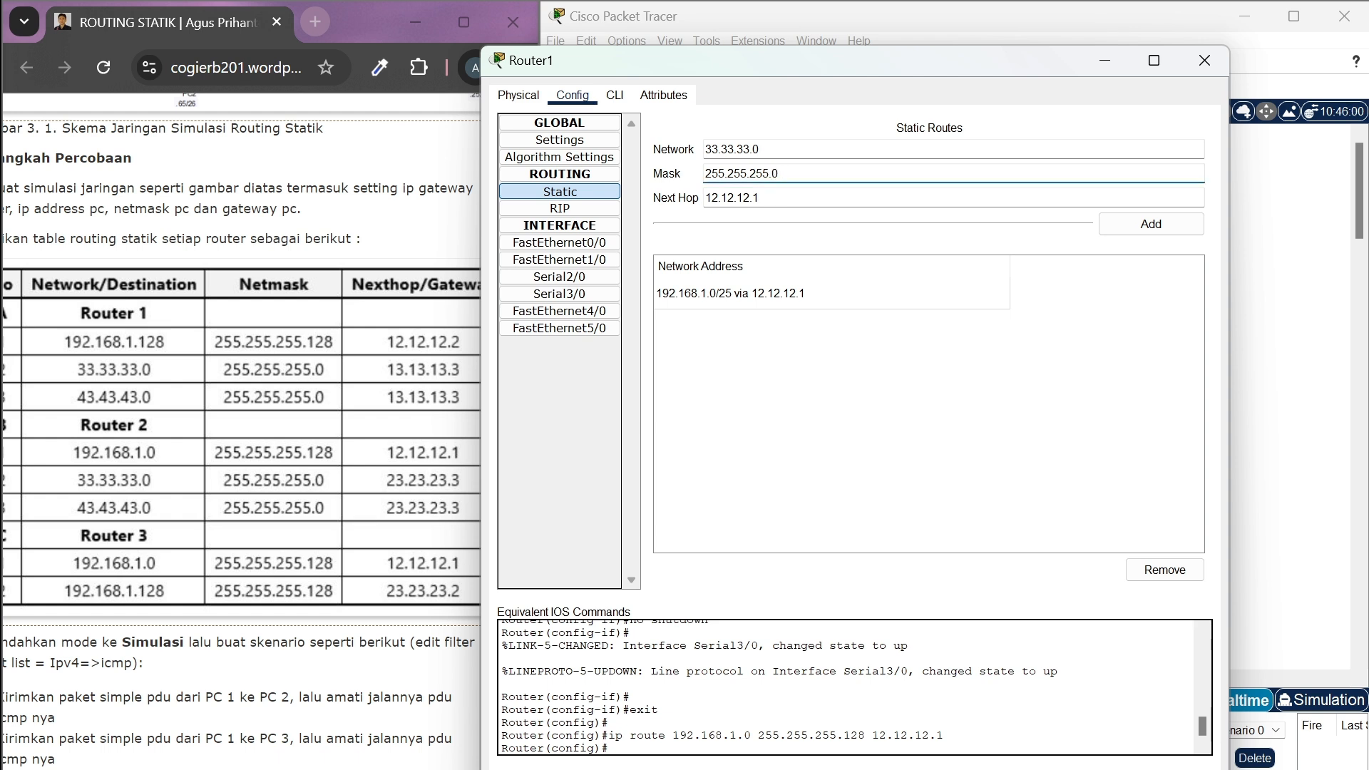
Set the next hop of the 33.33.33.0 route to 23.23.23.3 and add the route to Router1
{"action": "left_click", "coordinate": [762, 198]}
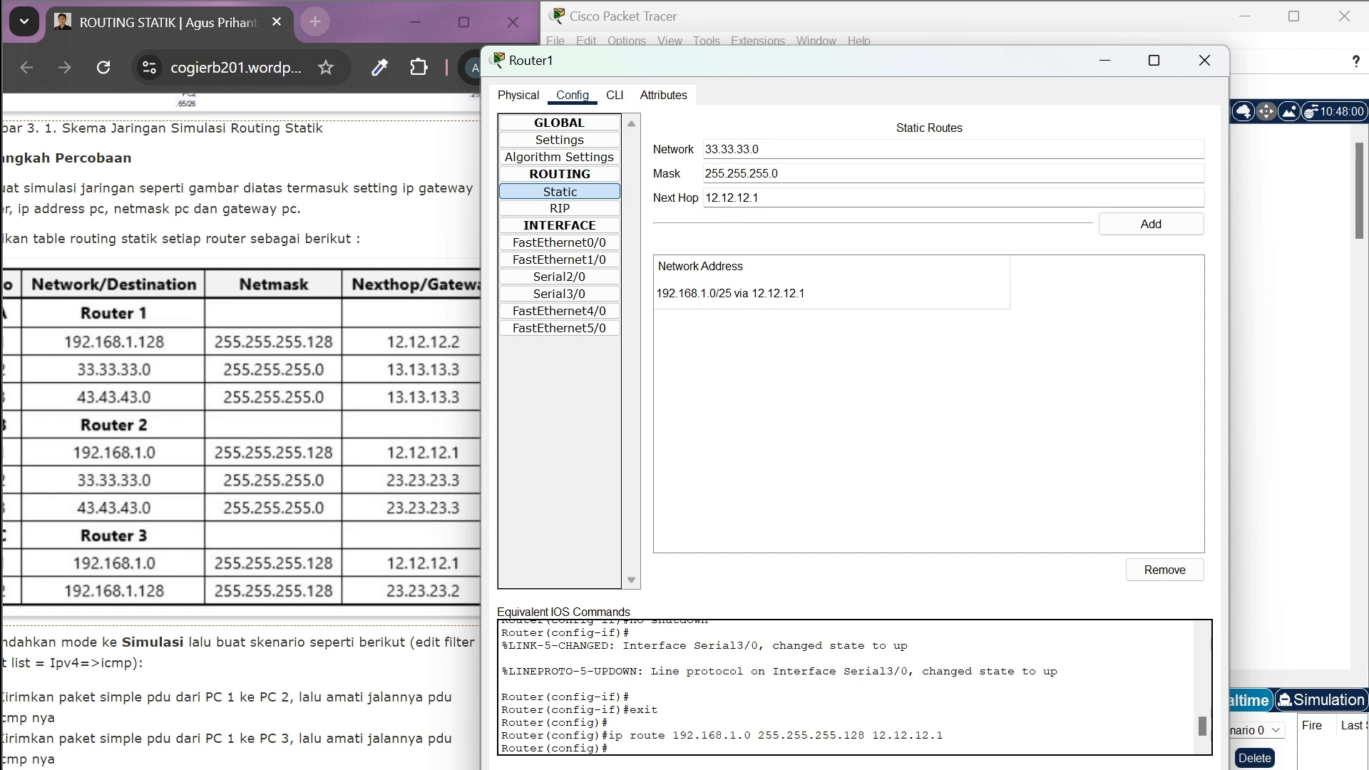
{"action": "key", "text": "ctrl+a"}
{"action": "key", "text": "BackSpace"}
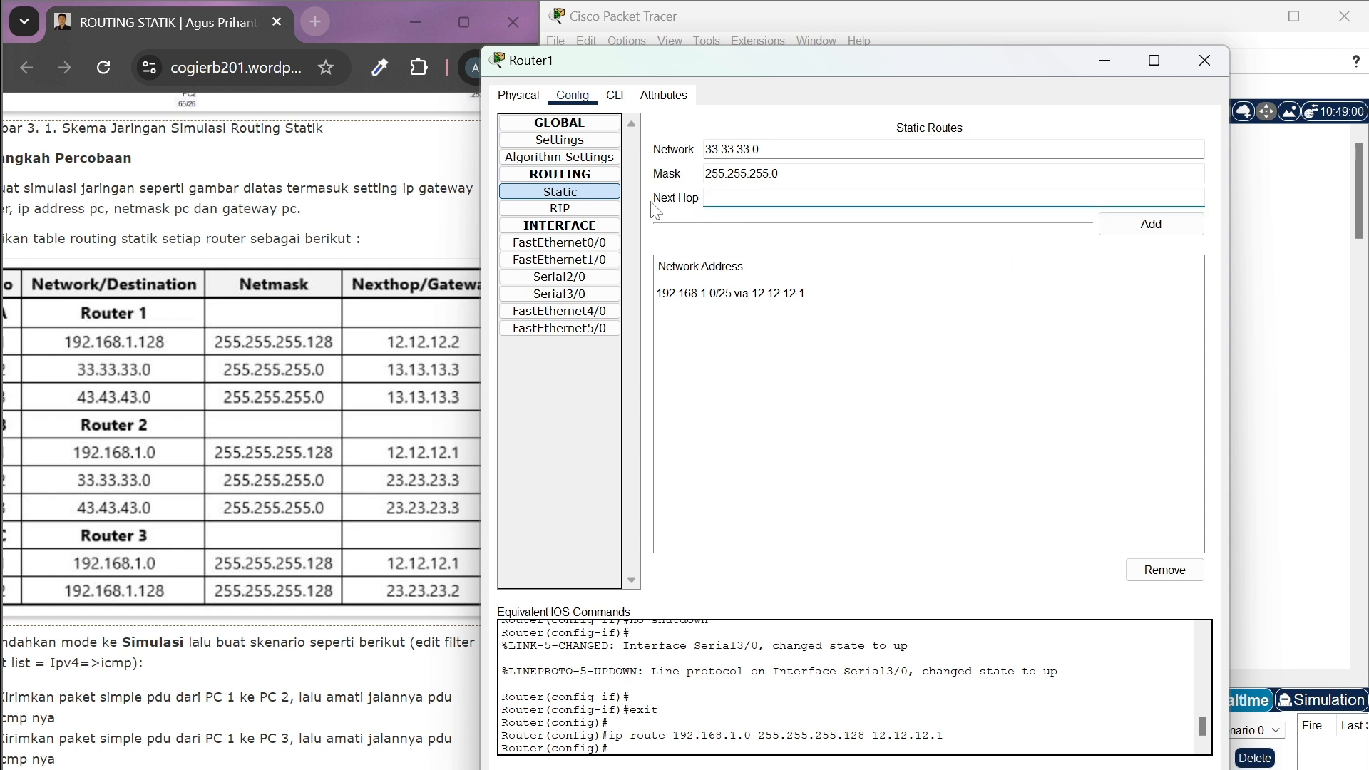
{"action": "type", "text": "23.23.23.3"}
{"action": "left_click", "coordinate": [1139, 232]}
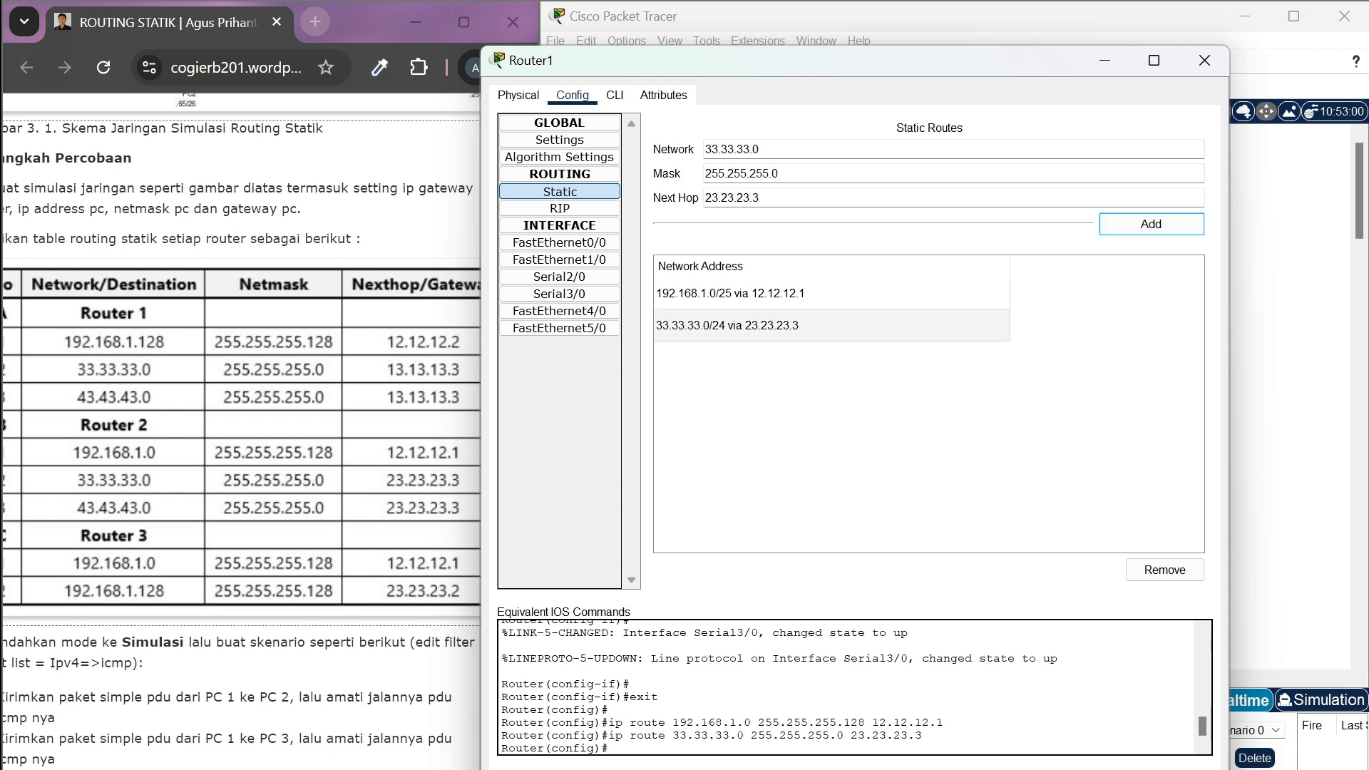
Add a static route to network 43.43.43.0 on Router1, reusing mask 255.255.255.0 and next hop 23.23.23.3
{"action": "left_click", "coordinate": [706, 149]}
{"action": "type", "text": "4"}
{"action": "key", "text": "BackSpace"}
{"action": "type", "text": "4"}
{"action": "key", "text": "BackSpace"}
{"action": "type", "text": "4"}
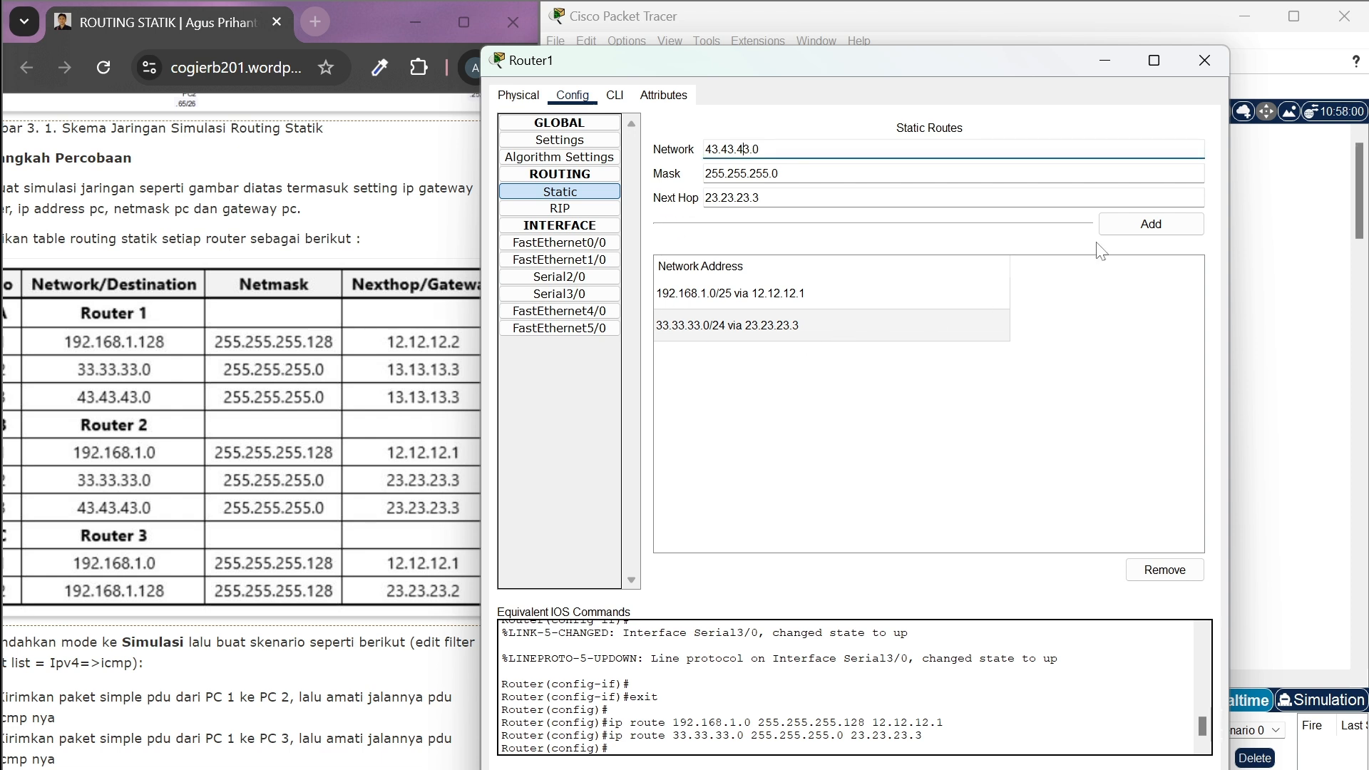
{"action": "left_click", "coordinate": [1137, 235]}
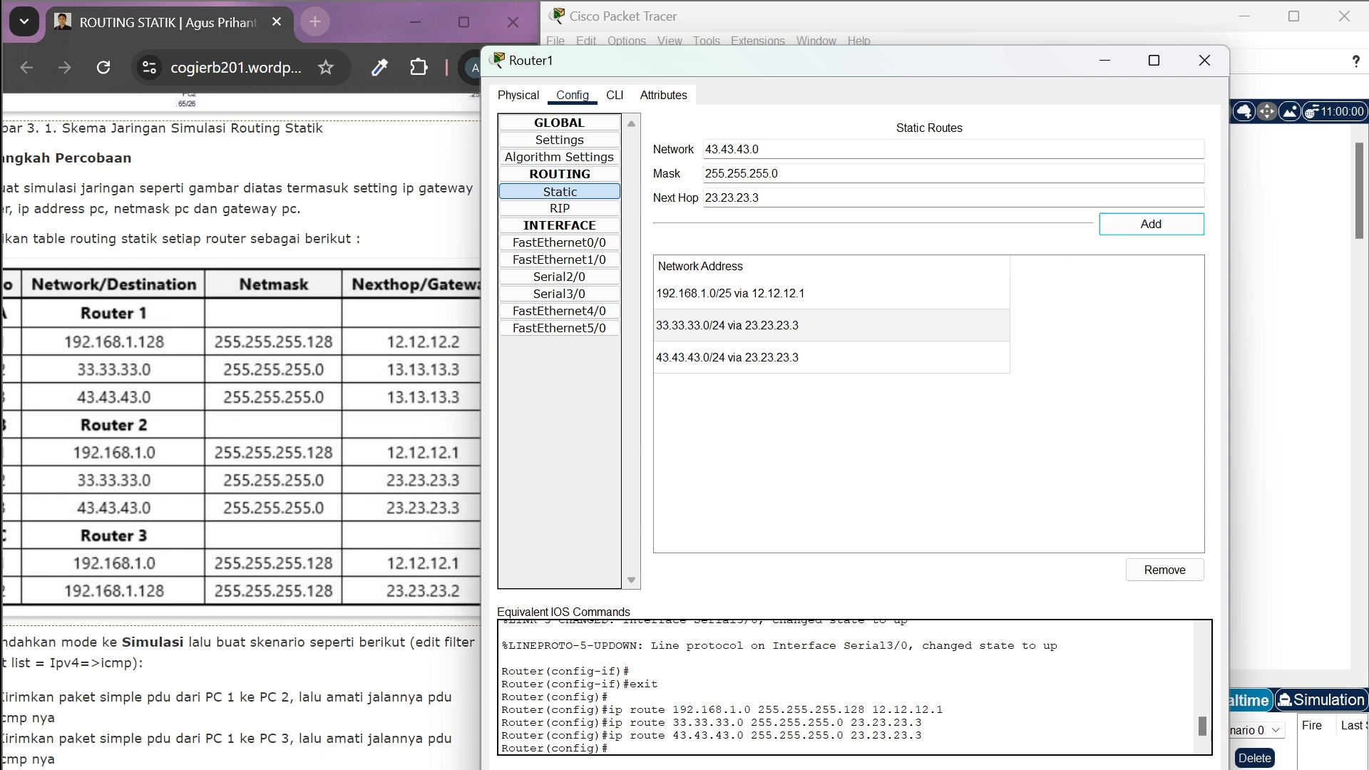
Close Router1's settings and open the static routing configuration of Router2
{"action": "left_click", "coordinate": [1210, 66]}
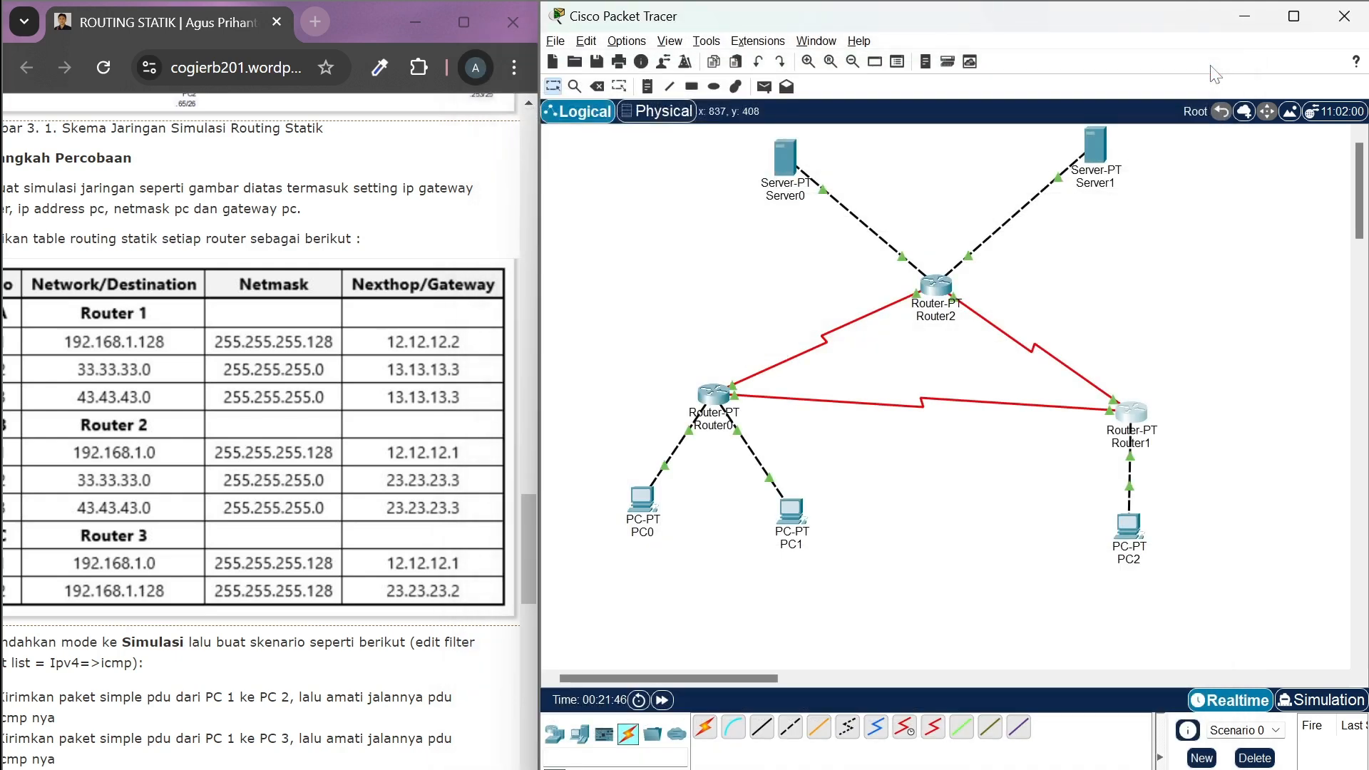
{"action": "left_click", "coordinate": [936, 286]}
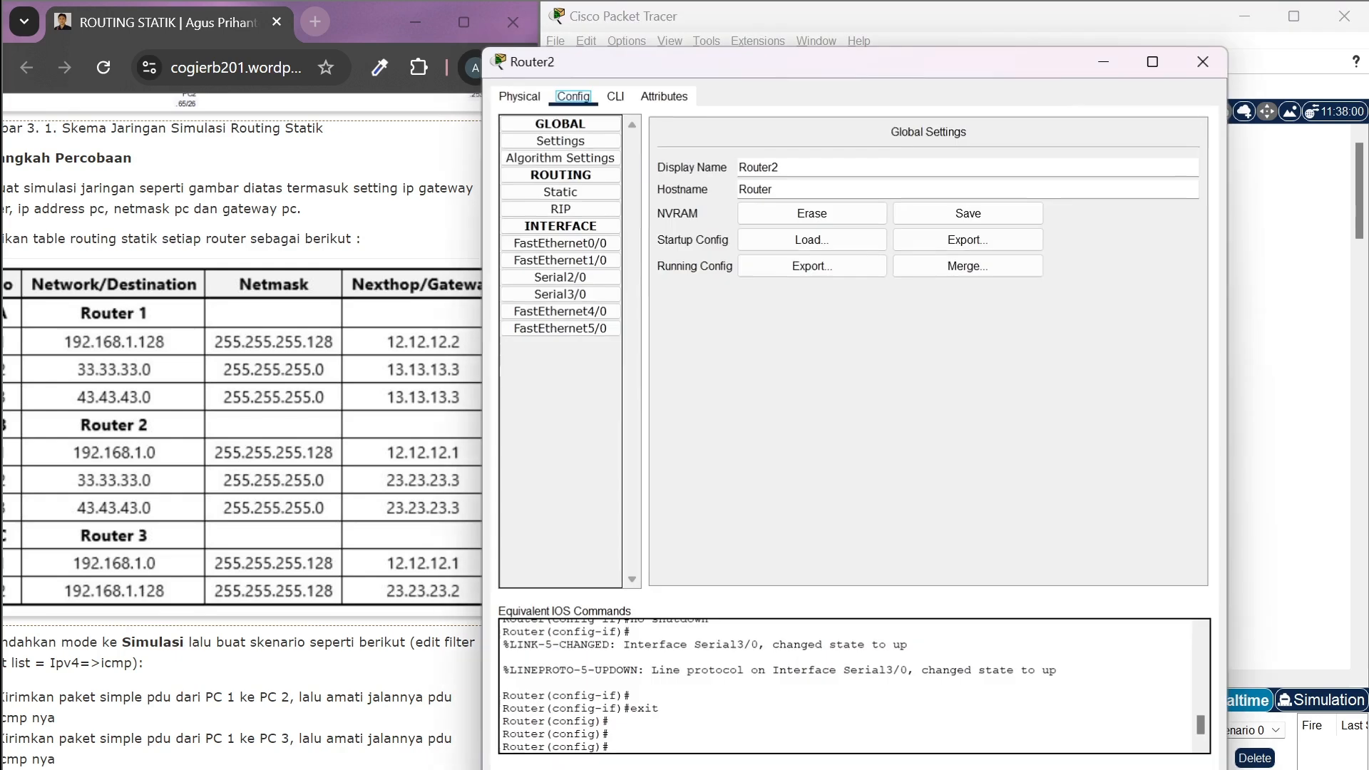
{"action": "left_click", "coordinate": [596, 196]}
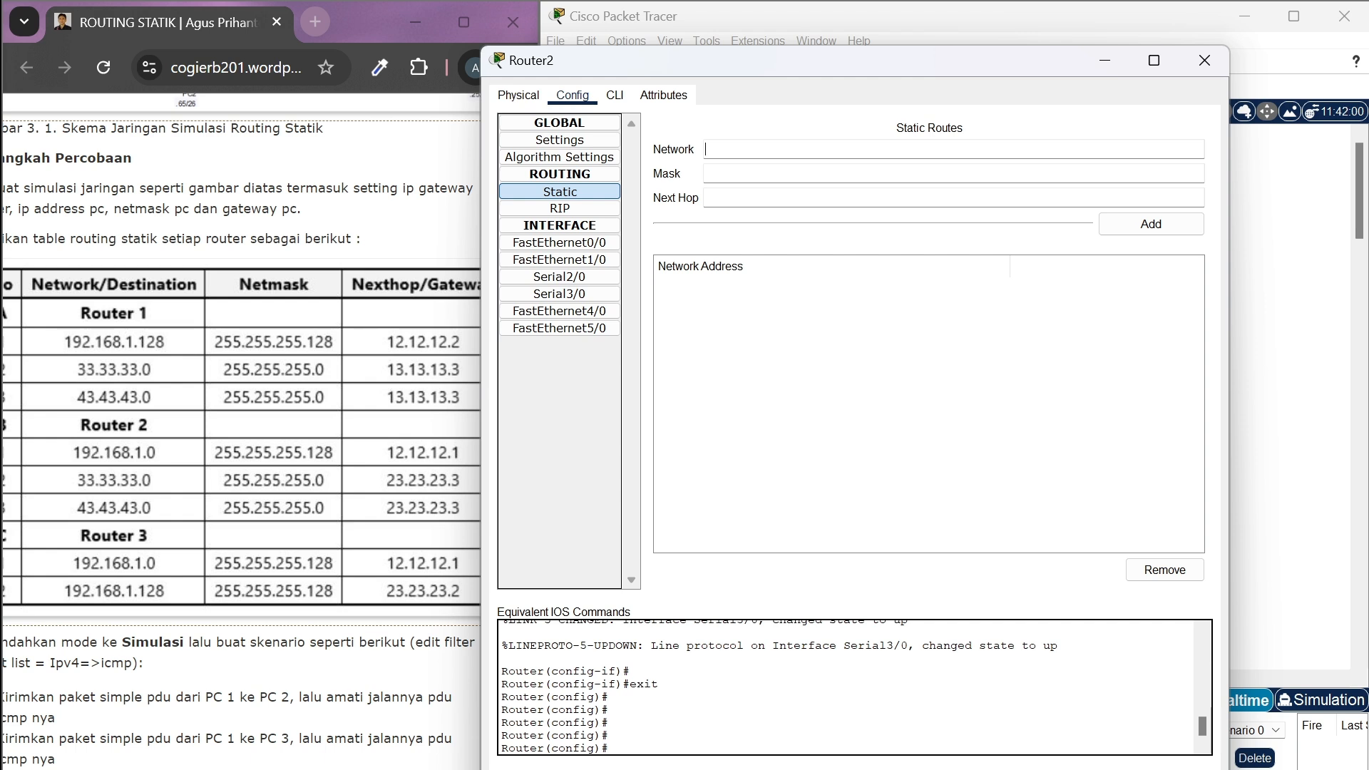
Enter network 192.168.1.0 with mask 255.255.255.128 for Router2's first static route
{"action": "type", "text": "192.168.1.0"}
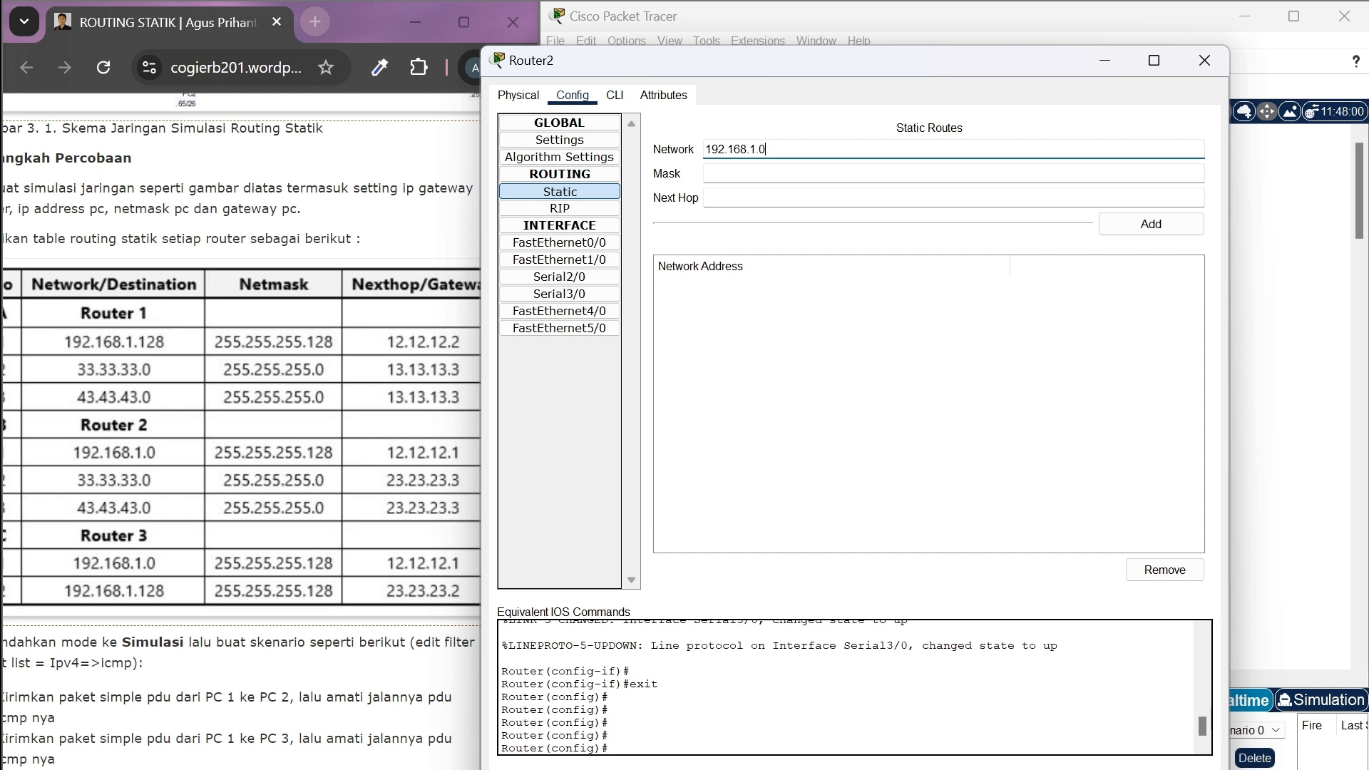
{"action": "left_click", "coordinate": [706, 174]}
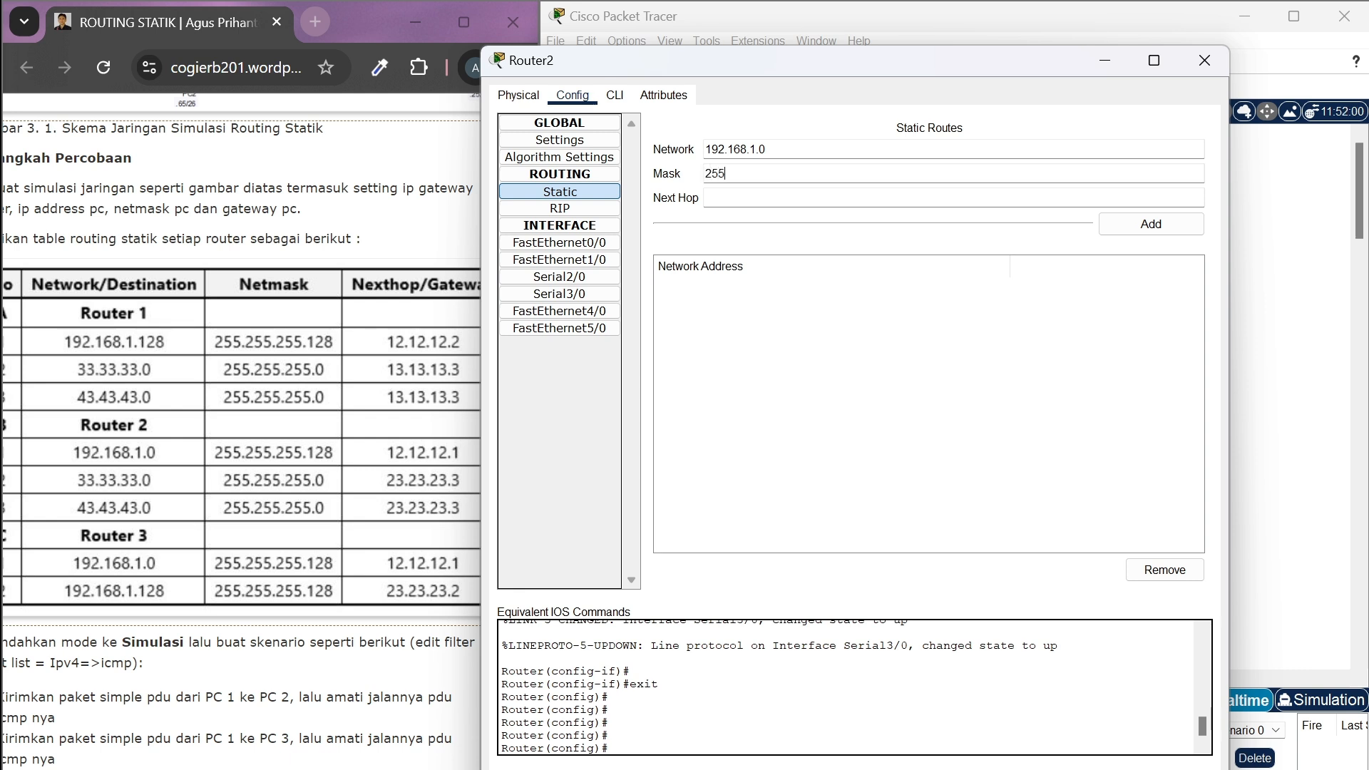
{"action": "type", "text": "55.255.128"}
{"action": "left_click", "coordinate": [798, 177]}
Set the next hop of the 192.168.1.0 route to 13.13.13.1 and add the route to Router2
{"action": "left_click", "coordinate": [792, 198]}
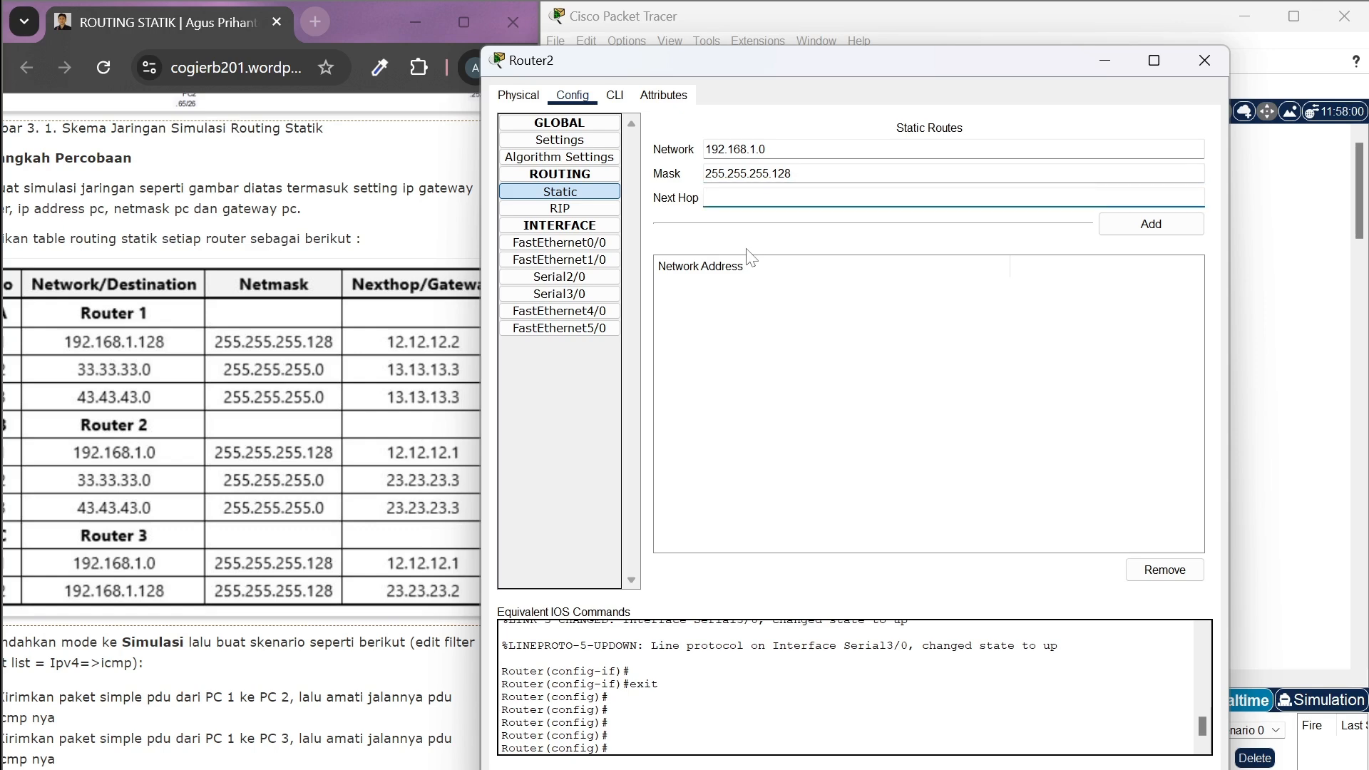
{"action": "type", "text": "13.13.13"}
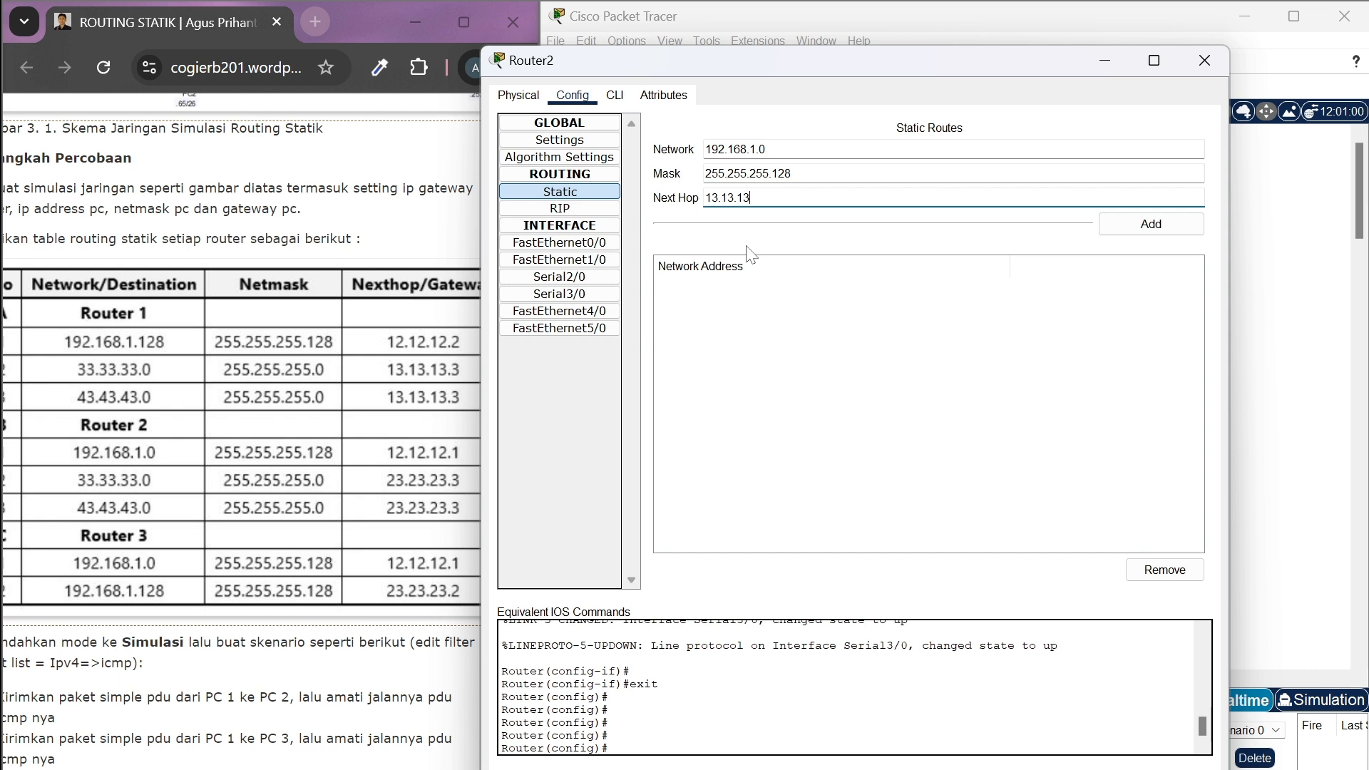
{"action": "type", "text": ".1"}
{"action": "left_click", "coordinate": [1146, 227]}
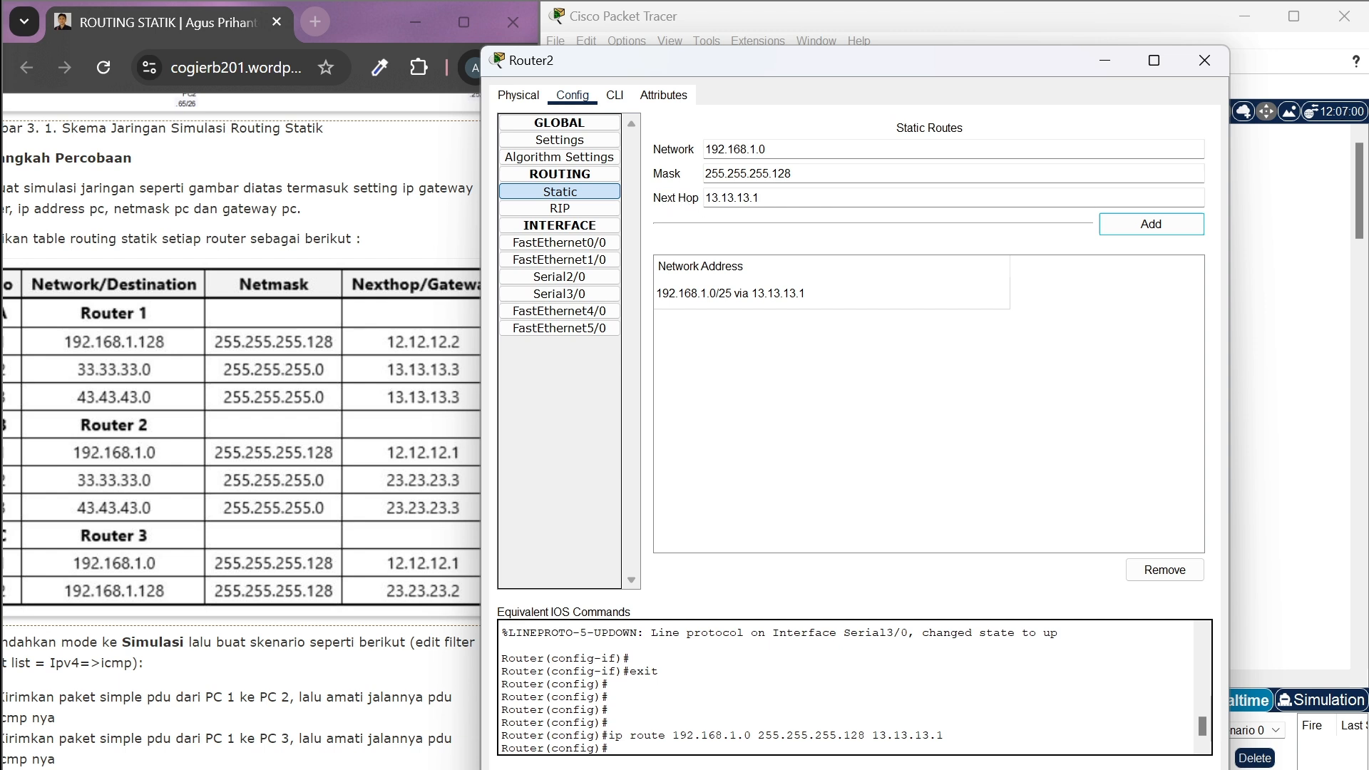
Change the destination network to 192.168.1.128 for Router2's second route, with mask 255.255.255.128
{"action": "left_click", "coordinate": [765, 149]}
{"action": "key", "text": "BackSpace"}
{"action": "type", "text": "128"}
{"action": "left_click", "coordinate": [793, 173]}
{"action": "key", "text": "BackSpace"}
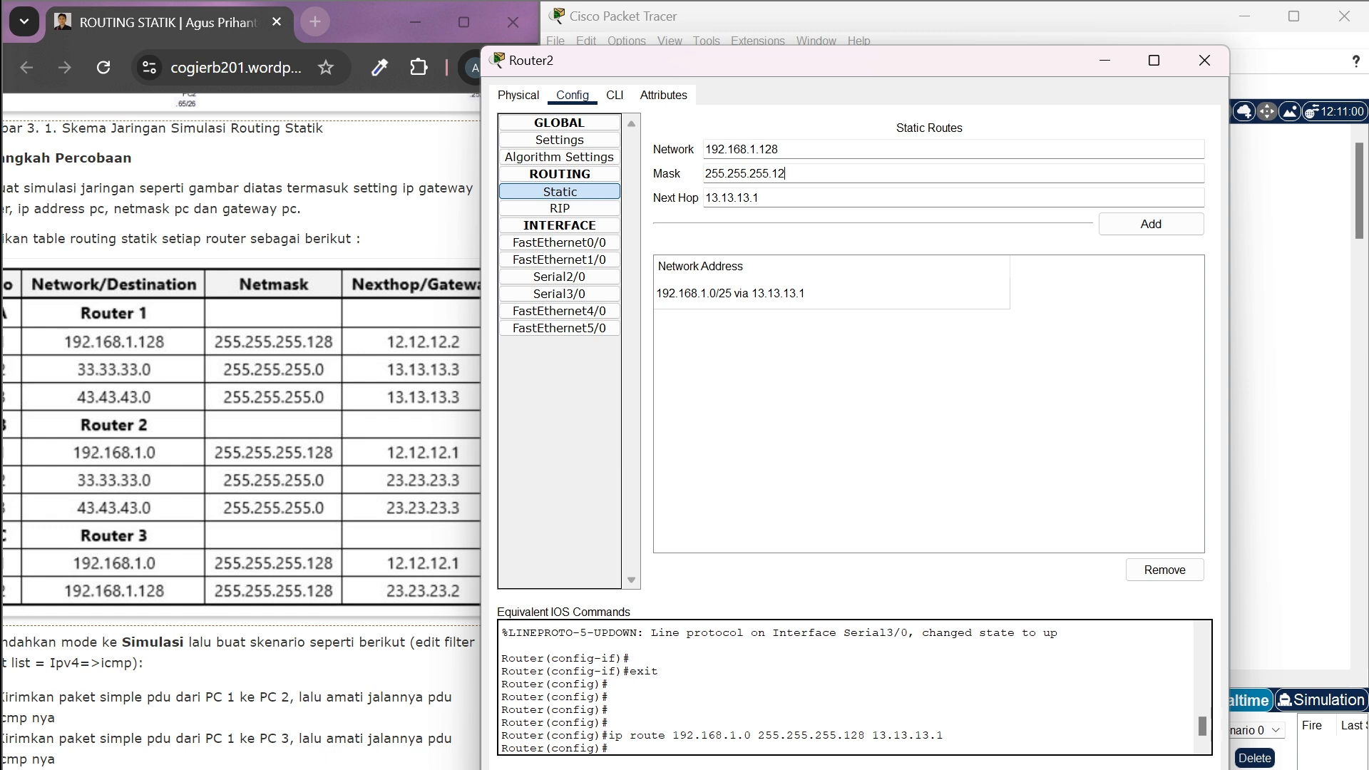
{"action": "type", "text": "8"}
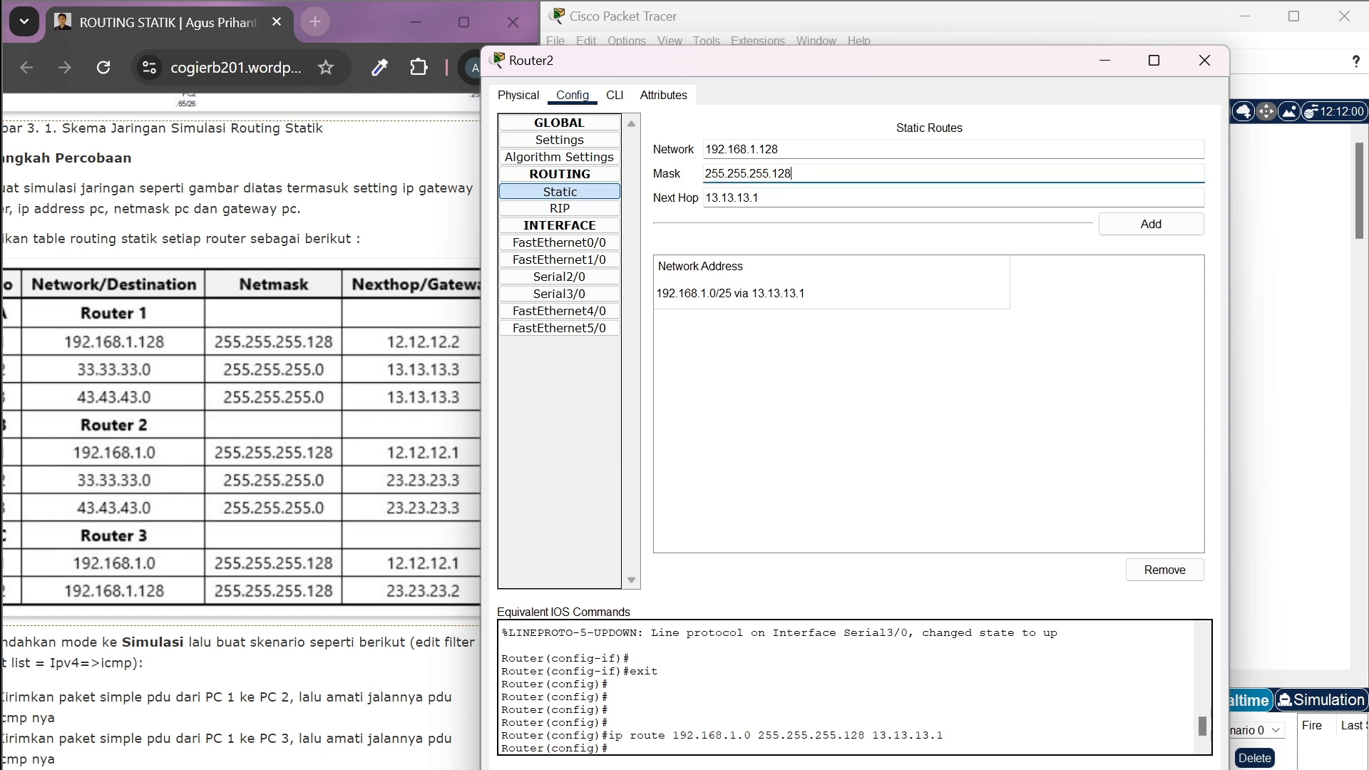
Add the 192.168.1.128 route to Router2 with next hop 23.23.23.1, and close the router's settings
{"action": "scroll", "coordinate": [399, 433], "scroll_direction": "right", "scroll_amount": 2}
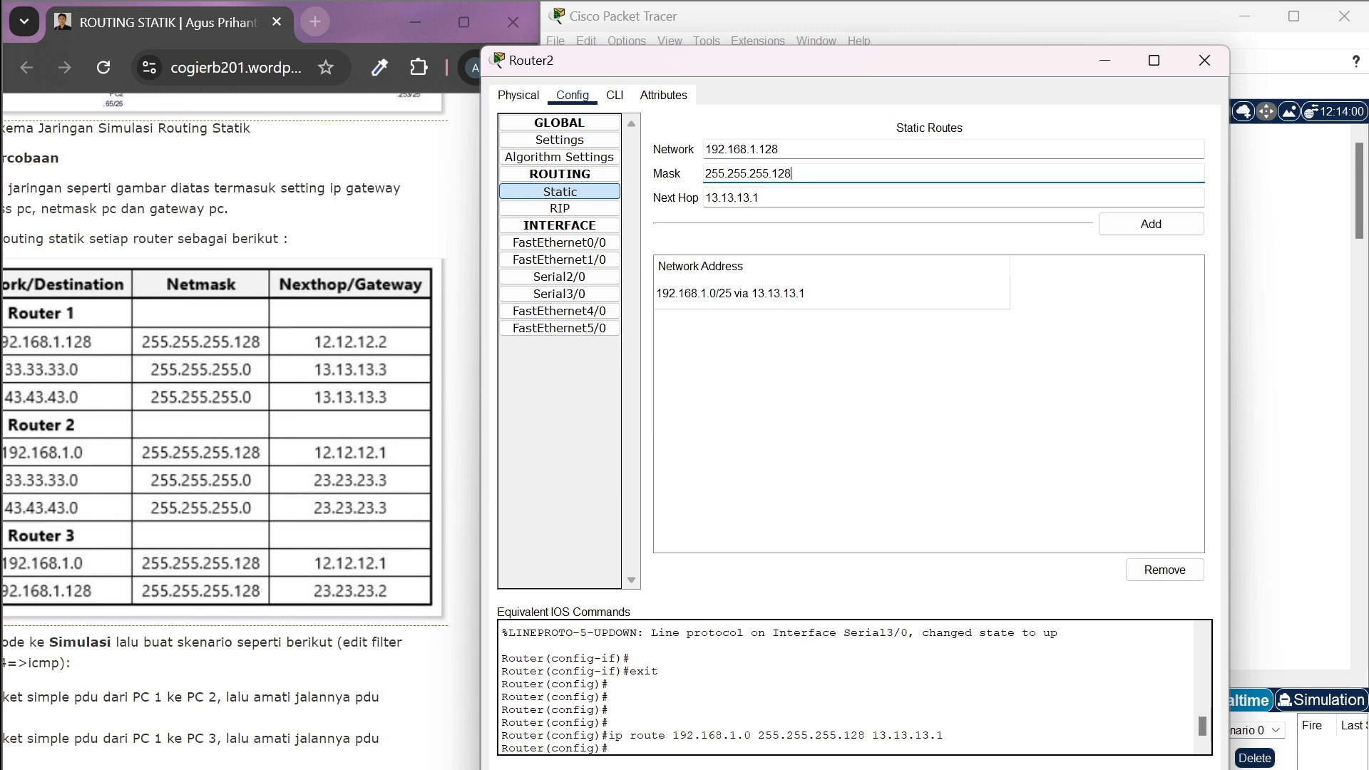
{"action": "left_click", "coordinate": [711, 198]}
{"action": "key", "text": "BackSpace"}
{"action": "type", "text": "2"}
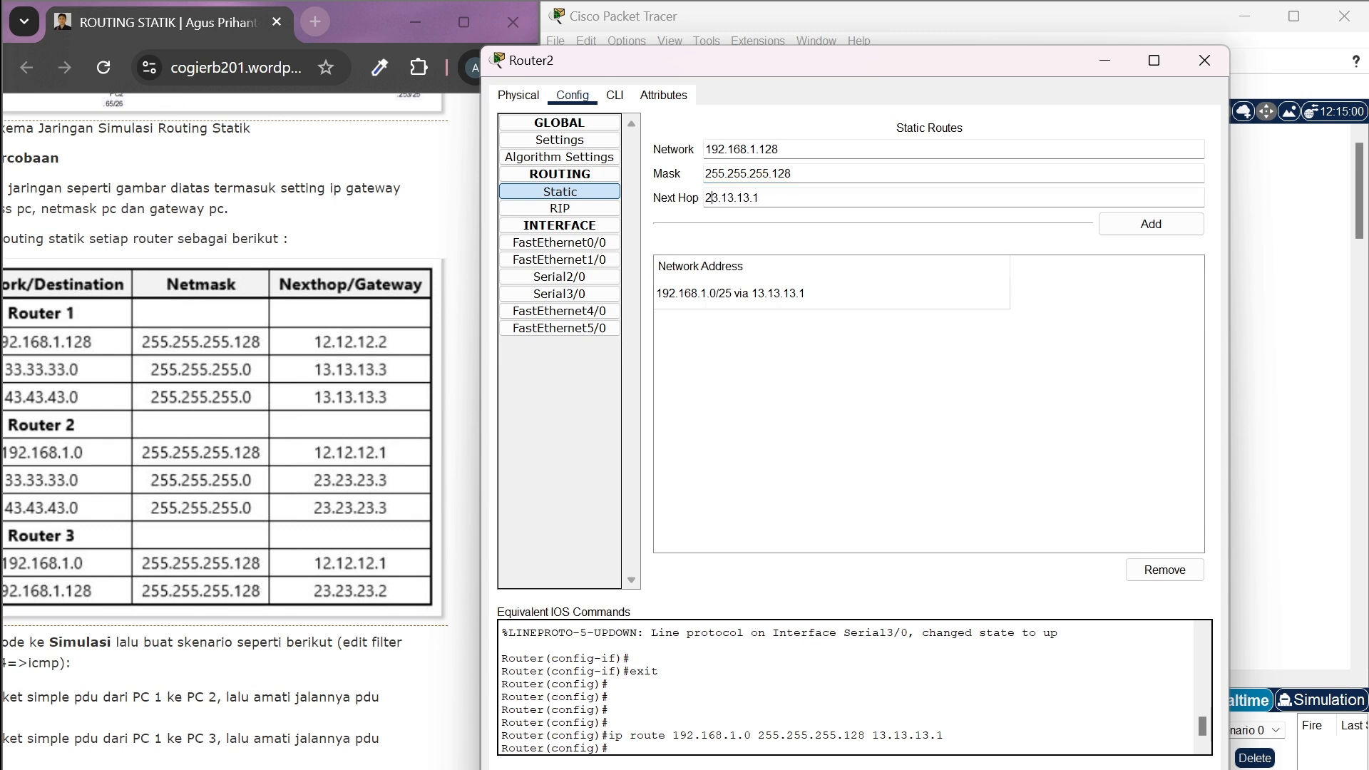
{"action": "key", "text": "BackSpace"}
{"action": "type", "text": "23.23.23"}
{"action": "left_click", "coordinate": [1110, 227]}
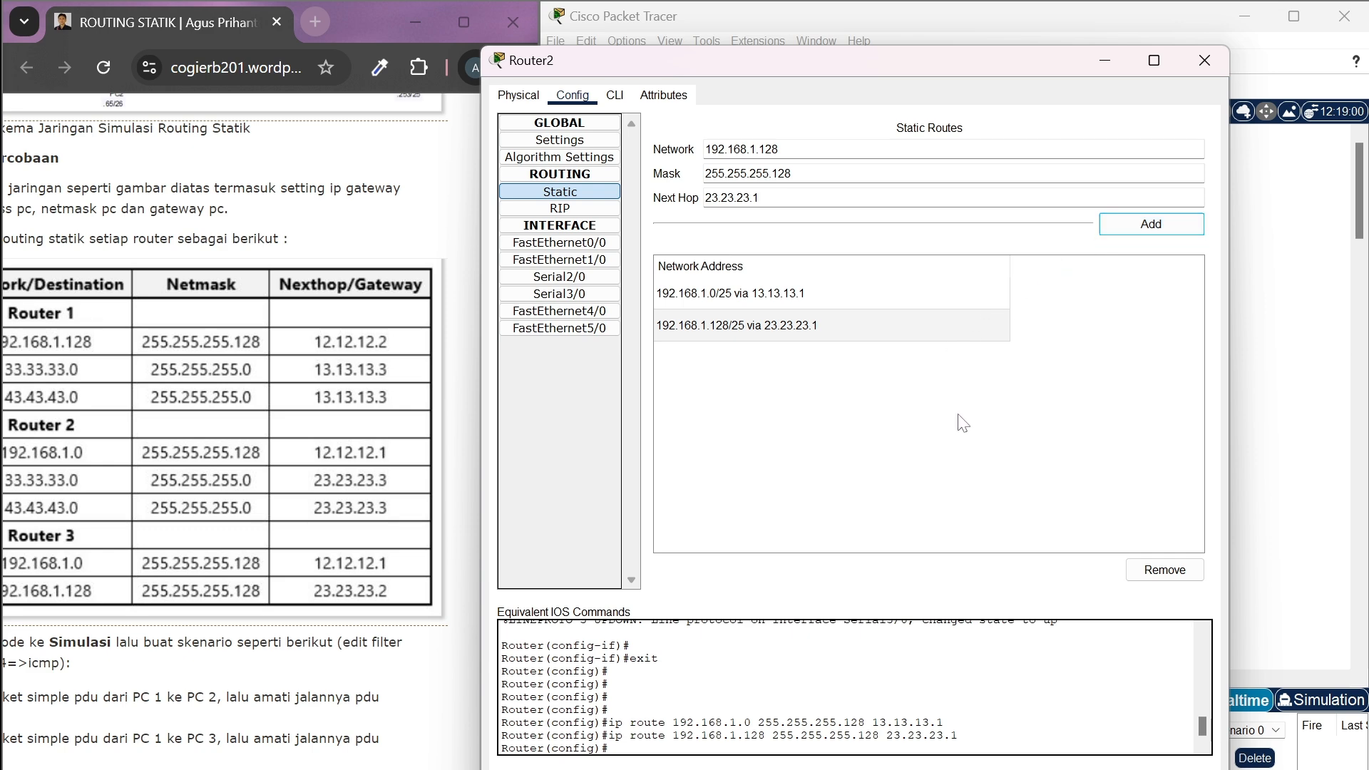
{"action": "left_click", "coordinate": [1189, 67]}
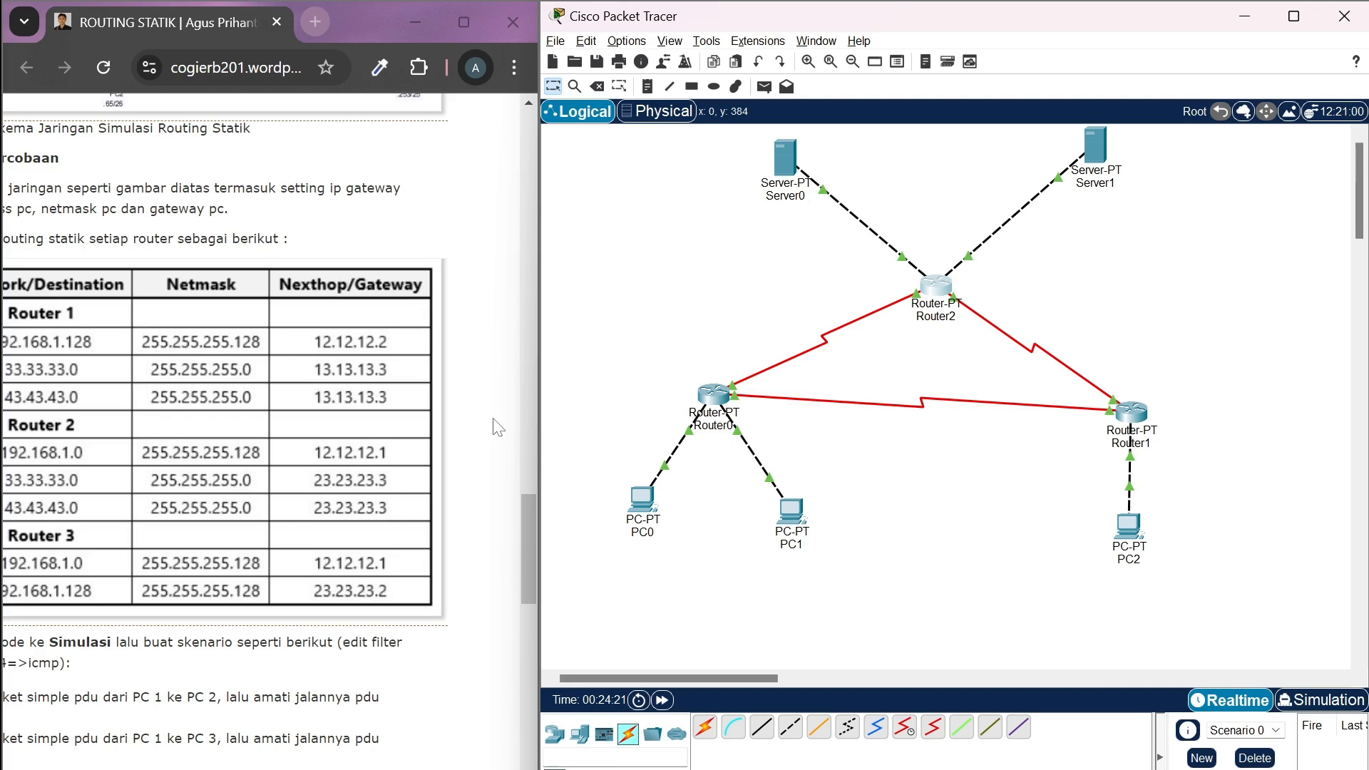
Review the web guide's simulation-mode instructions and its list of simple PDU scenarios below the routing table
{"action": "scroll", "coordinate": [498, 428], "scroll_direction": "left", "scroll_amount": 3}
{"action": "scroll", "coordinate": [498, 428], "scroll_direction": "down", "scroll_amount": 2}
{"action": "scroll", "coordinate": [498, 428], "scroll_direction": "down", "scroll_amount": 2}
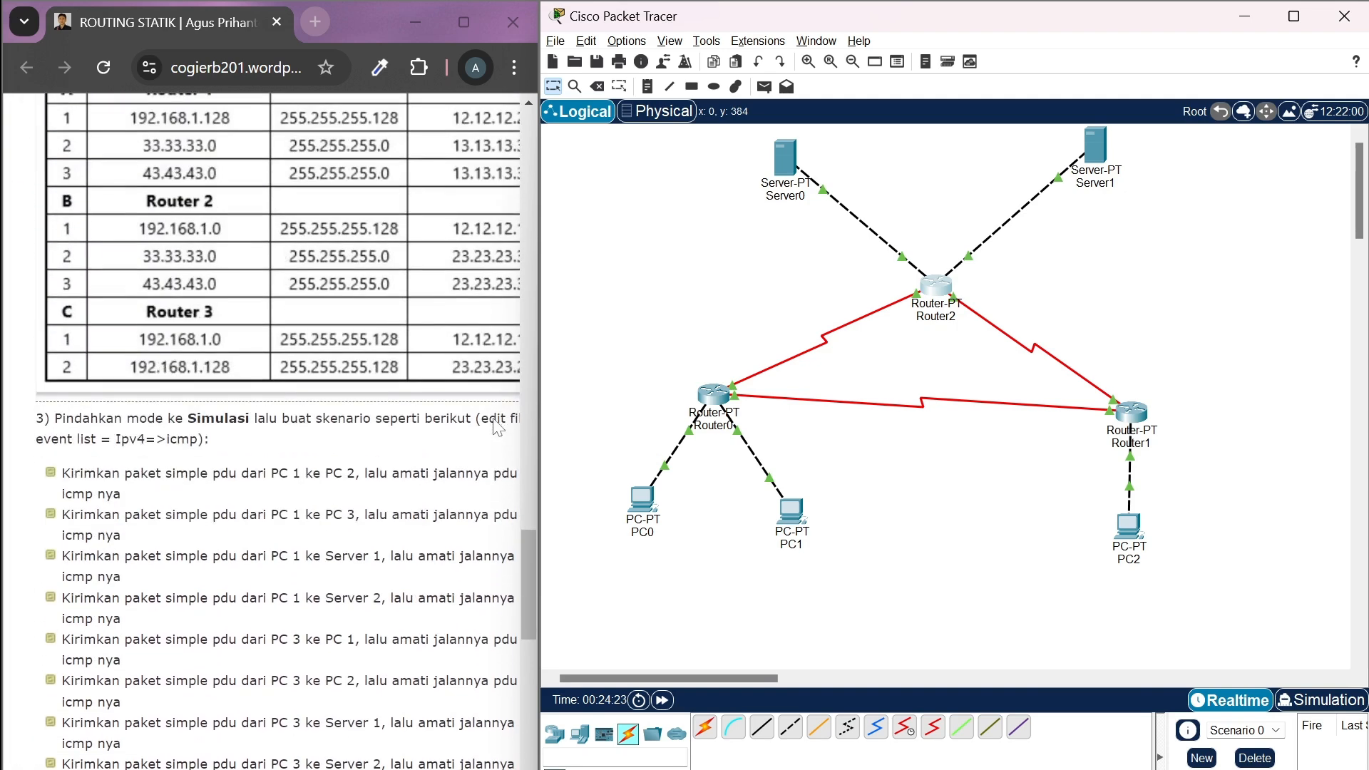
{"action": "scroll", "coordinate": [460, 445], "scroll_direction": "right", "scroll_amount": 1}
{"action": "scroll", "coordinate": [457, 450], "scroll_direction": "down", "scroll_amount": 1}
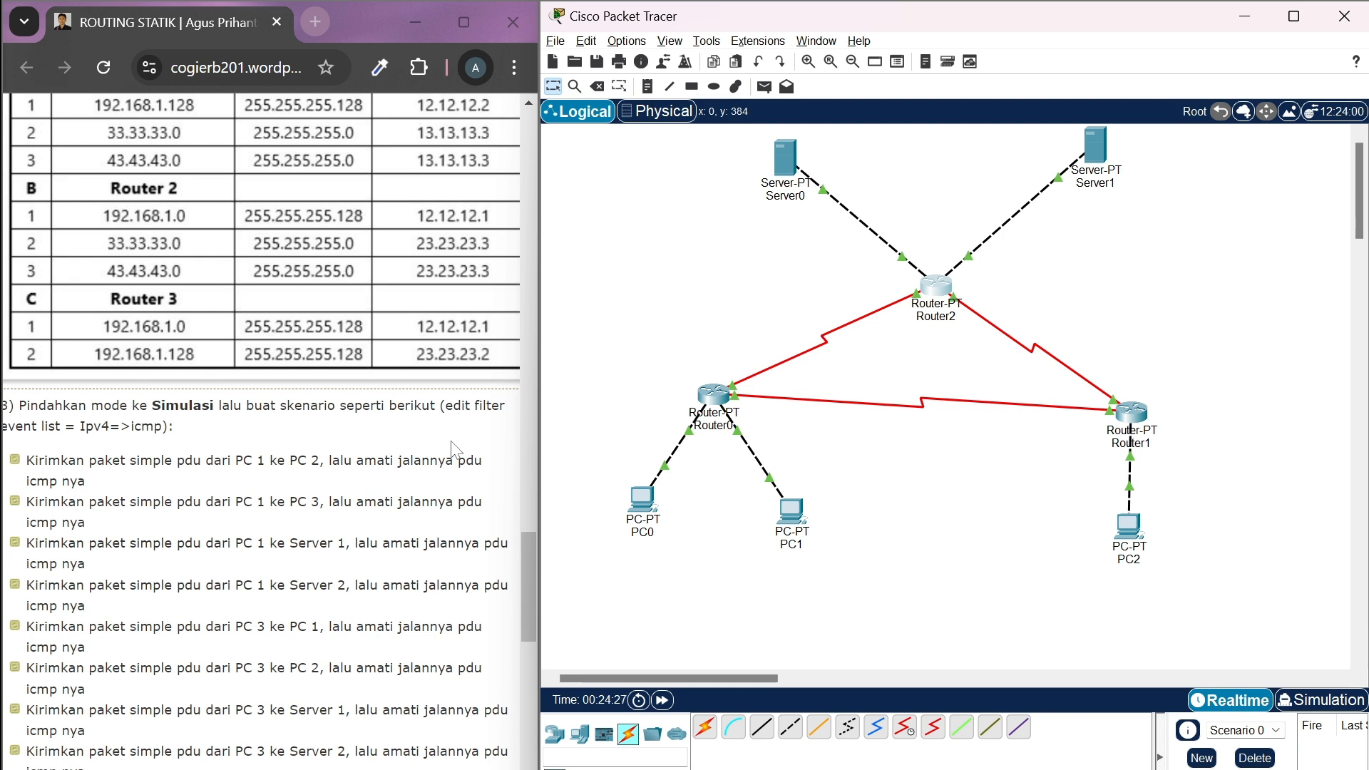
{"action": "scroll", "coordinate": [371, 479], "scroll_direction": "left", "scroll_amount": 1}
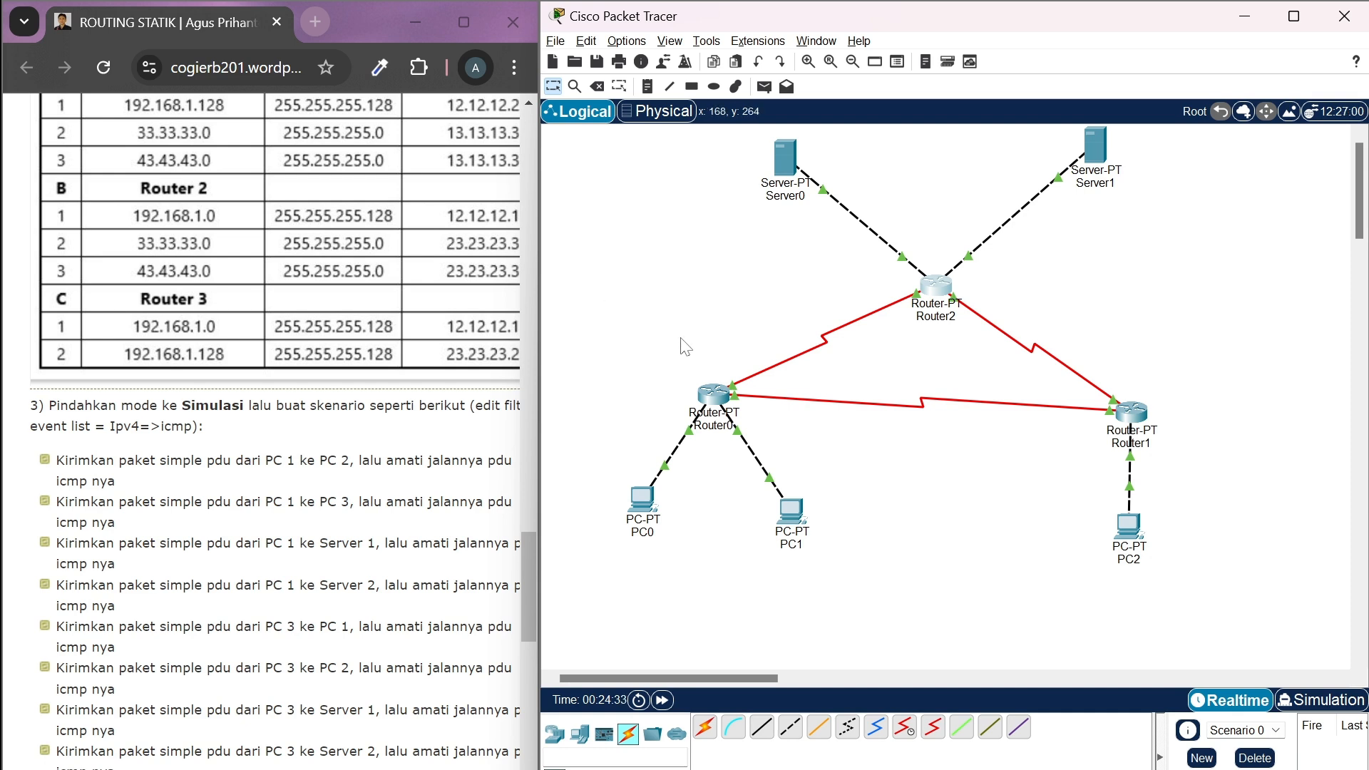
Add a simple PDU from PC0 to PC1 and switch to Simulation mode
{"action": "left_click", "coordinate": [764, 86]}
{"action": "left_click", "coordinate": [642, 492]}
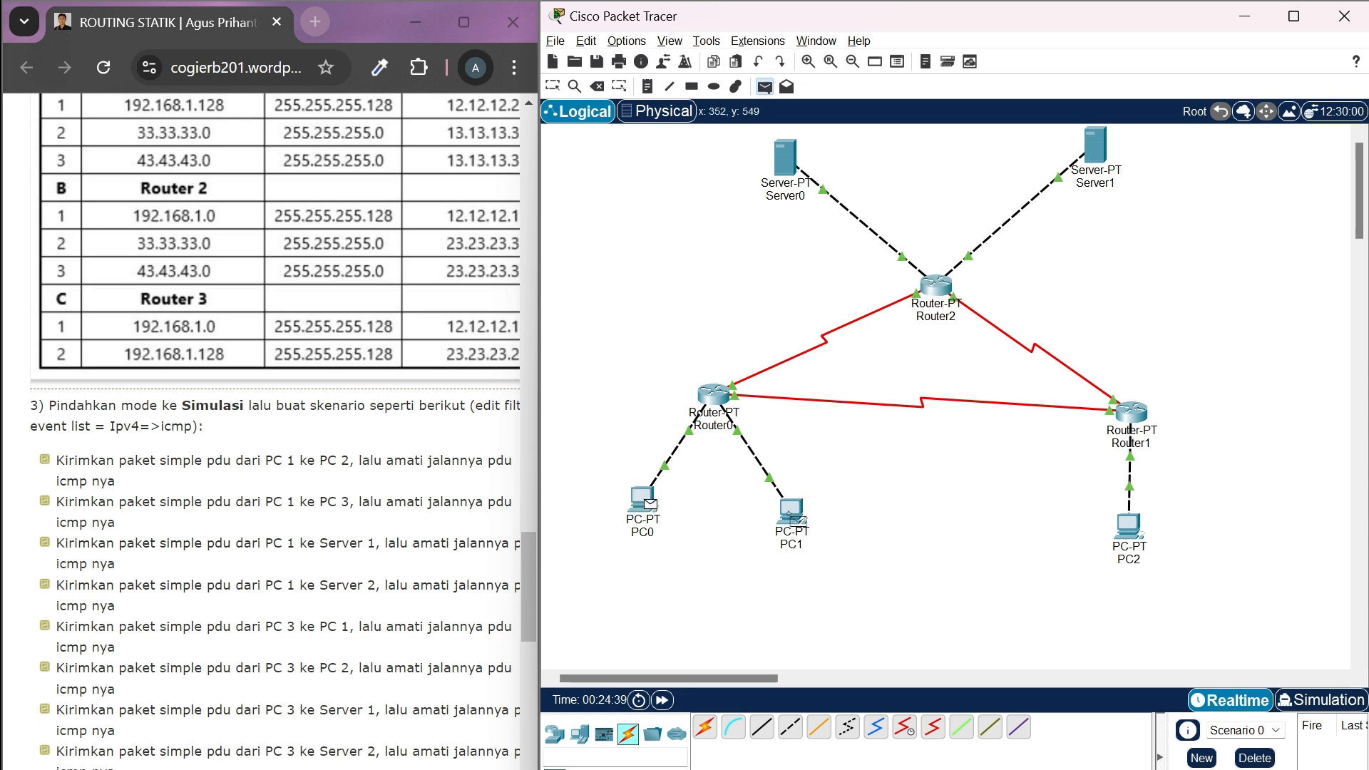
{"action": "left_click", "coordinate": [792, 511]}
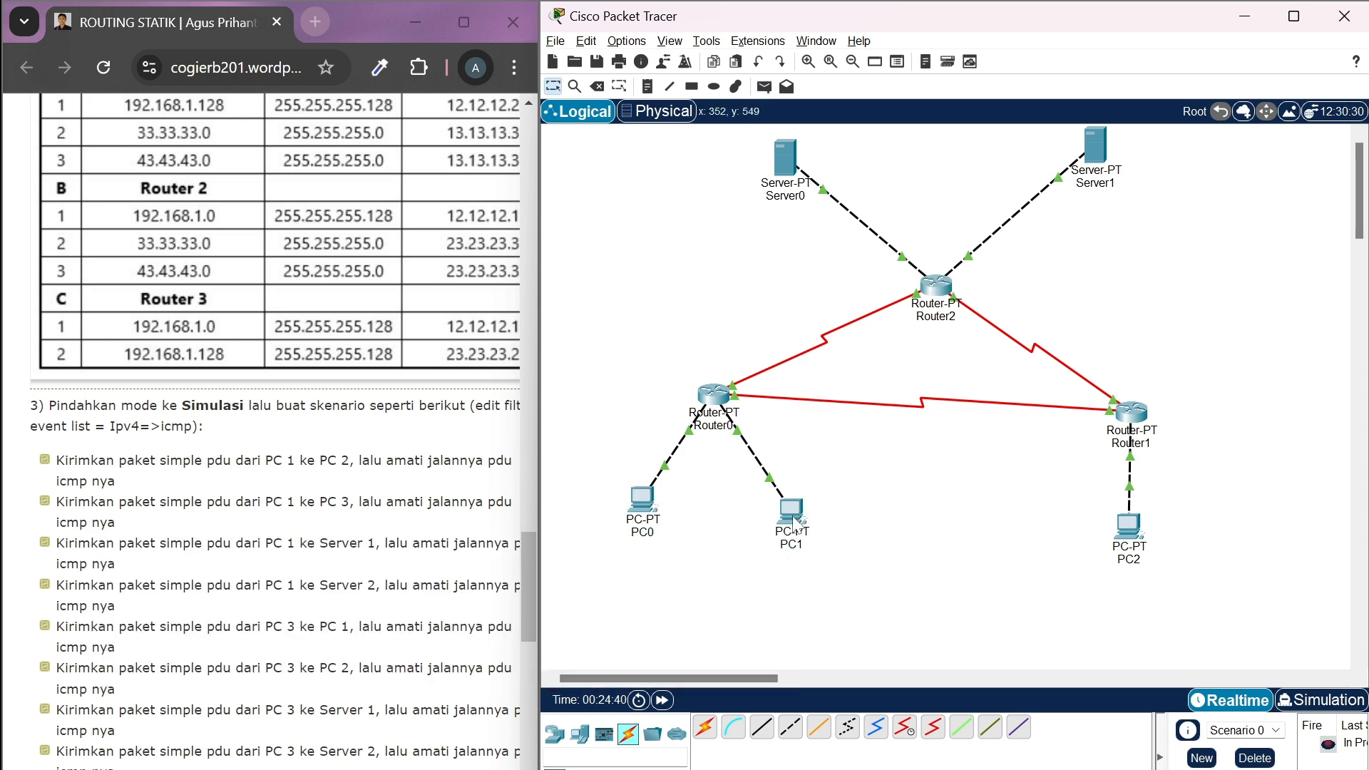
{"action": "left_click", "coordinate": [1316, 700]}
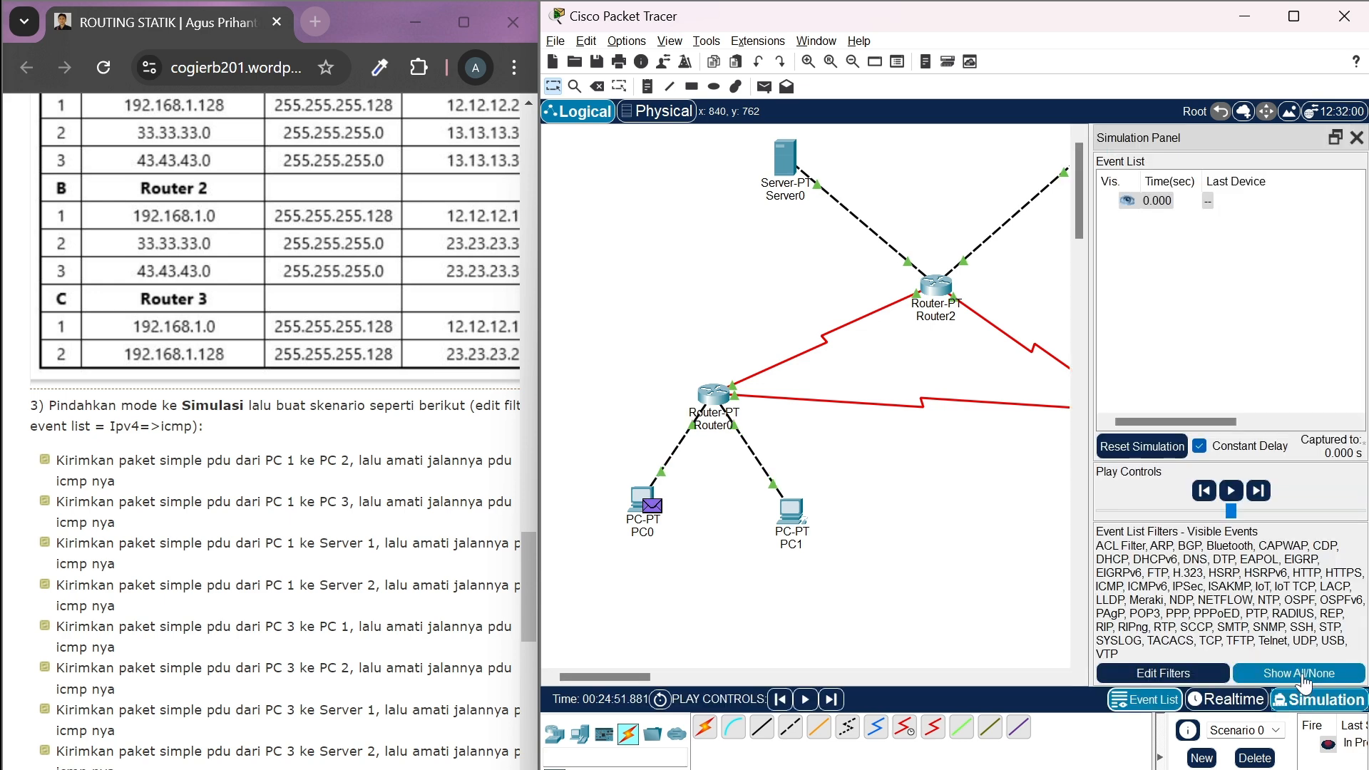
Filter the simulation's event list to show only IPv4 ICMP events
{"action": "left_click", "coordinate": [1302, 675]}
{"action": "left_click", "coordinate": [1193, 674]}
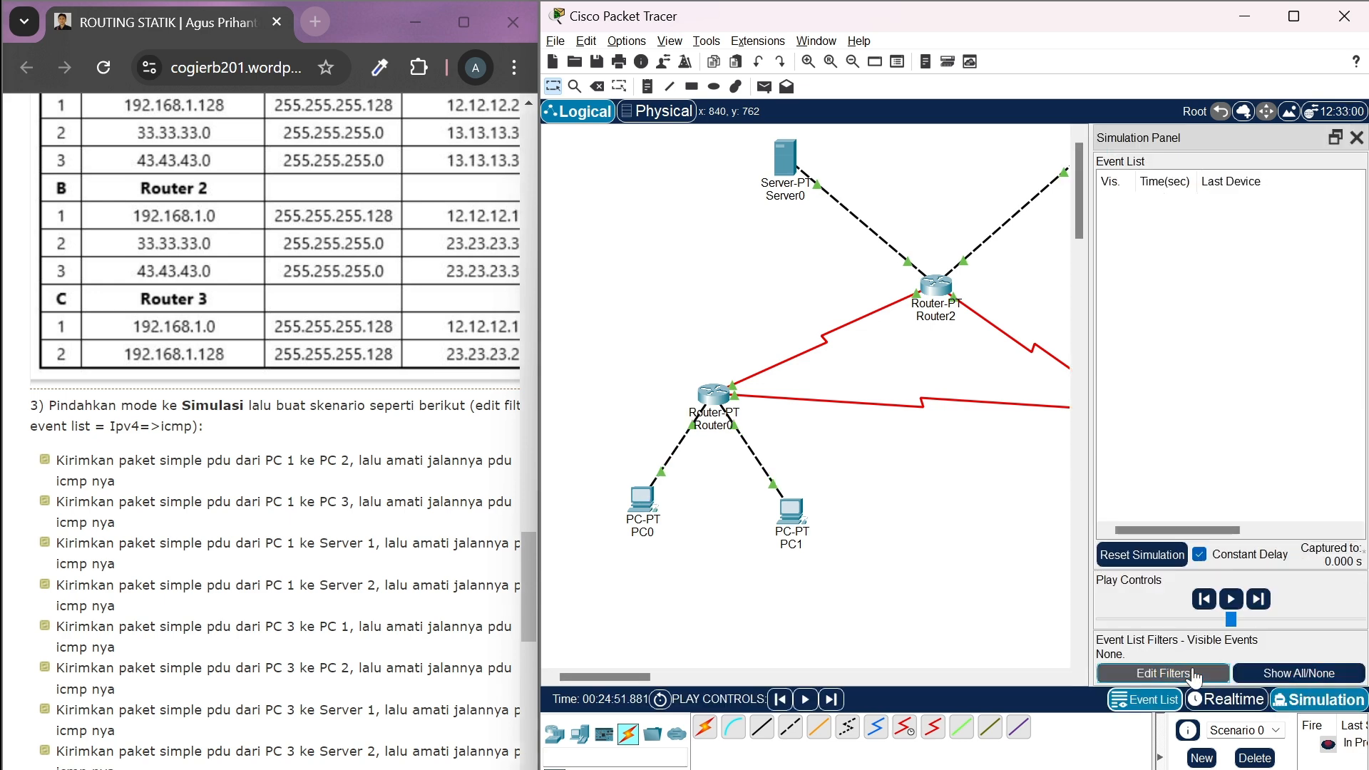
{"action": "left_click", "coordinate": [846, 247]}
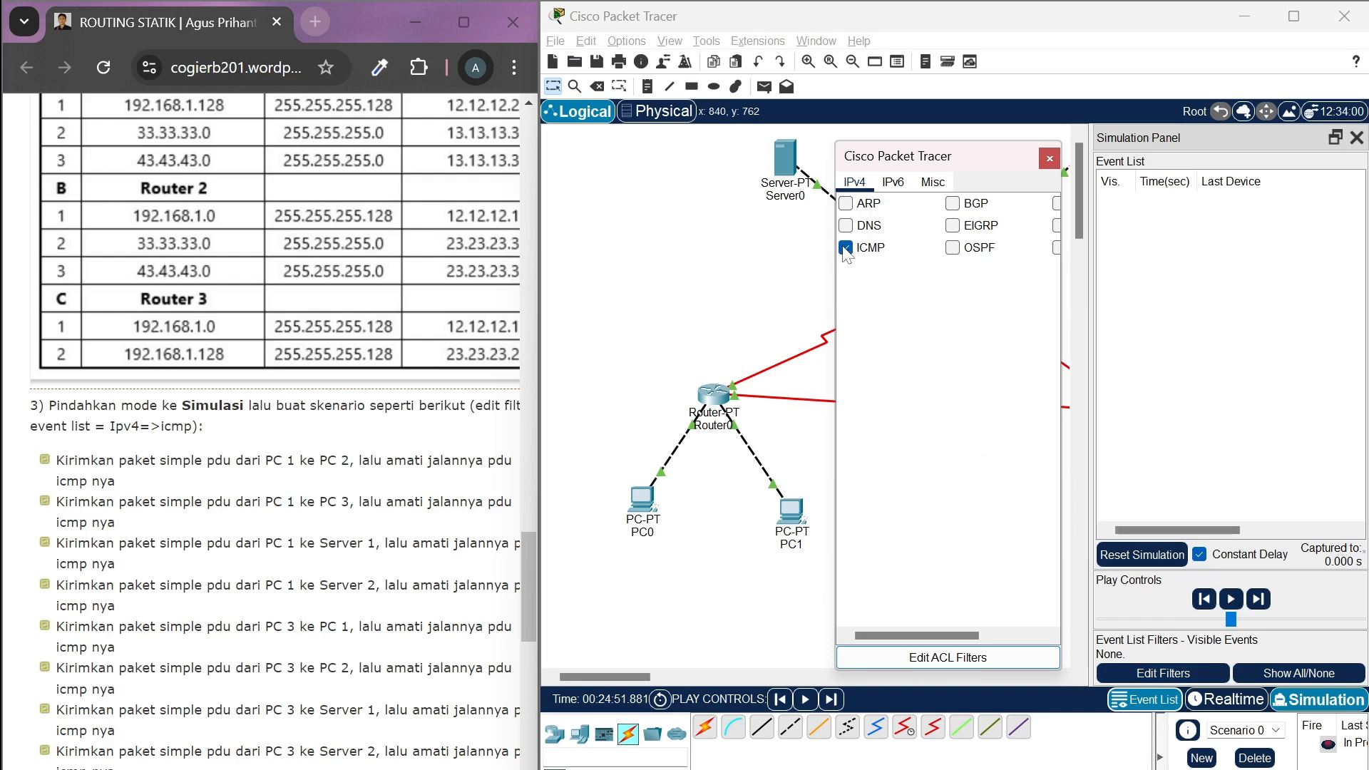
{"action": "left_click", "coordinate": [1049, 158]}
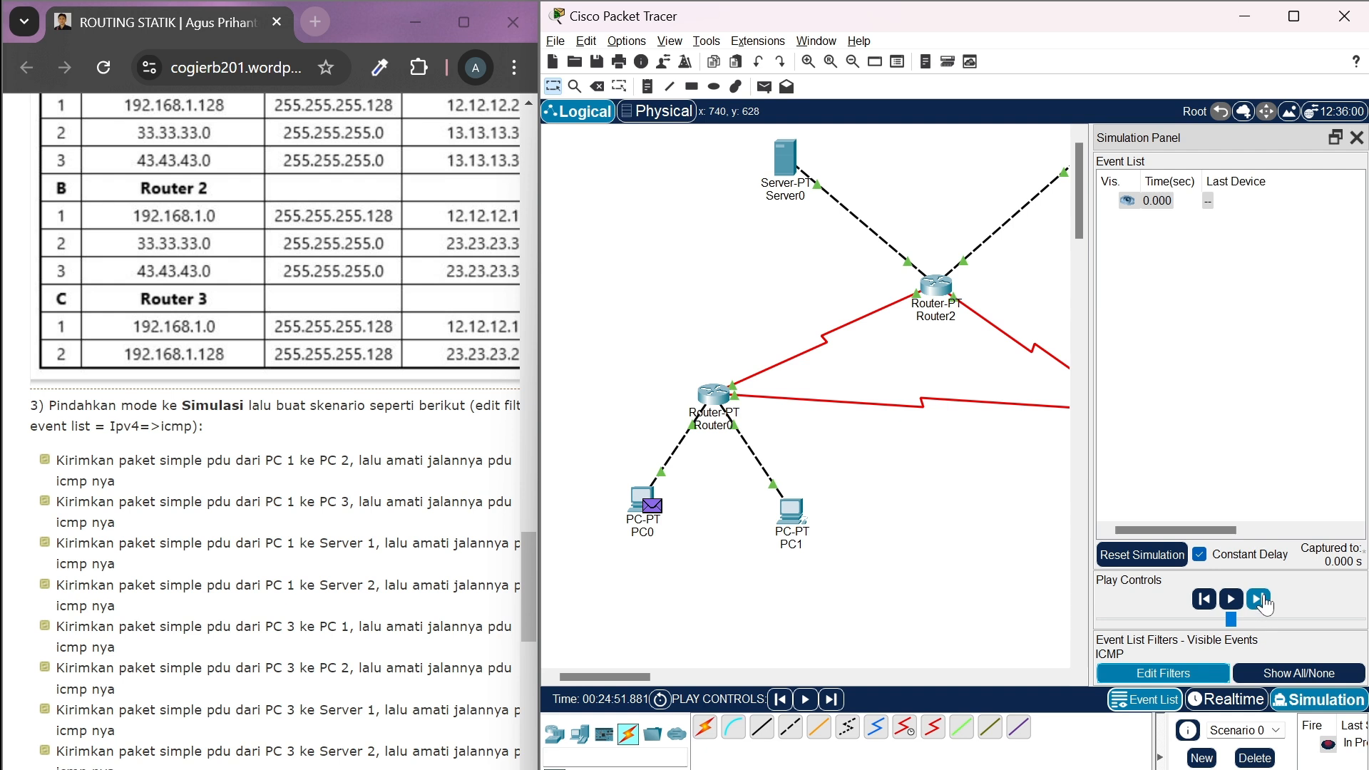
Advance the simulation event by event until the PC0-to-PC1 PDU completes its round trip back to PC0
{"action": "left_click", "coordinate": [1260, 599]}
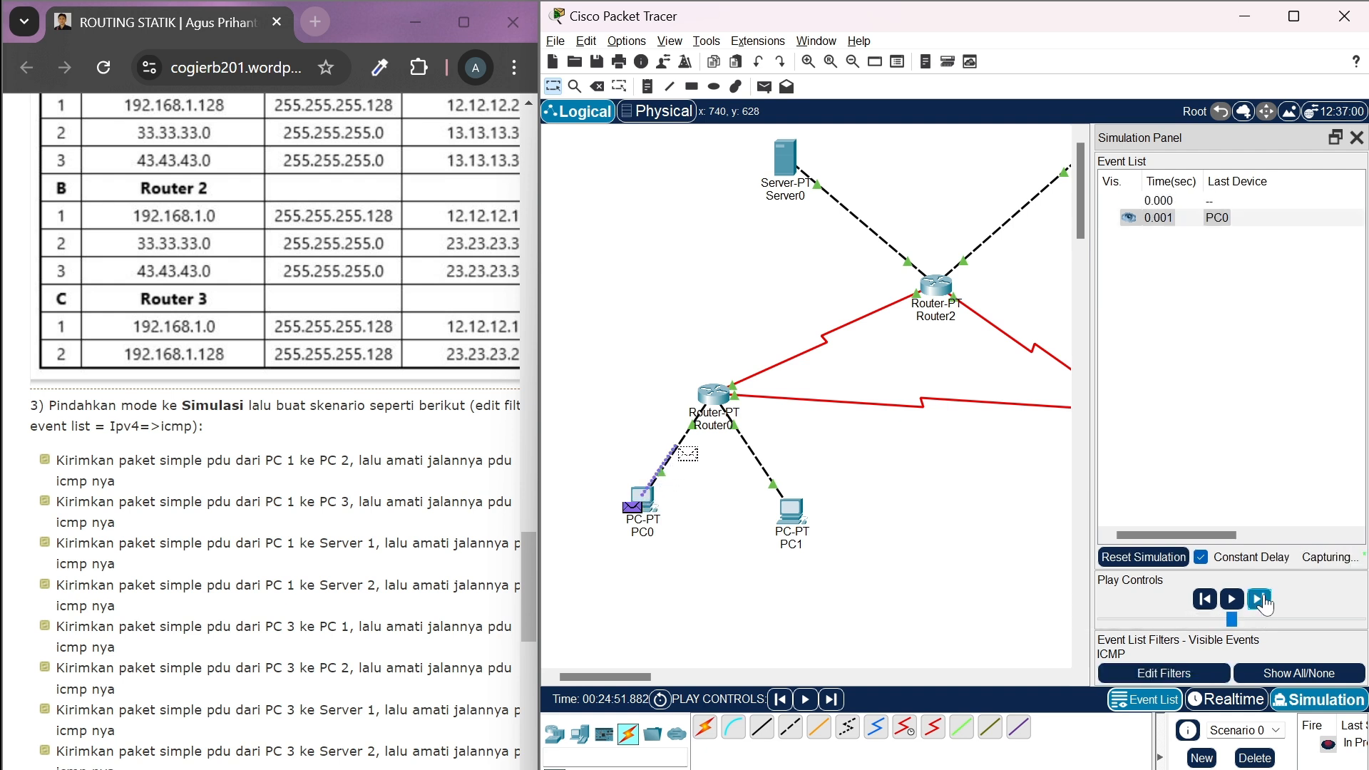
{"action": "left_click", "coordinate": [1259, 599]}
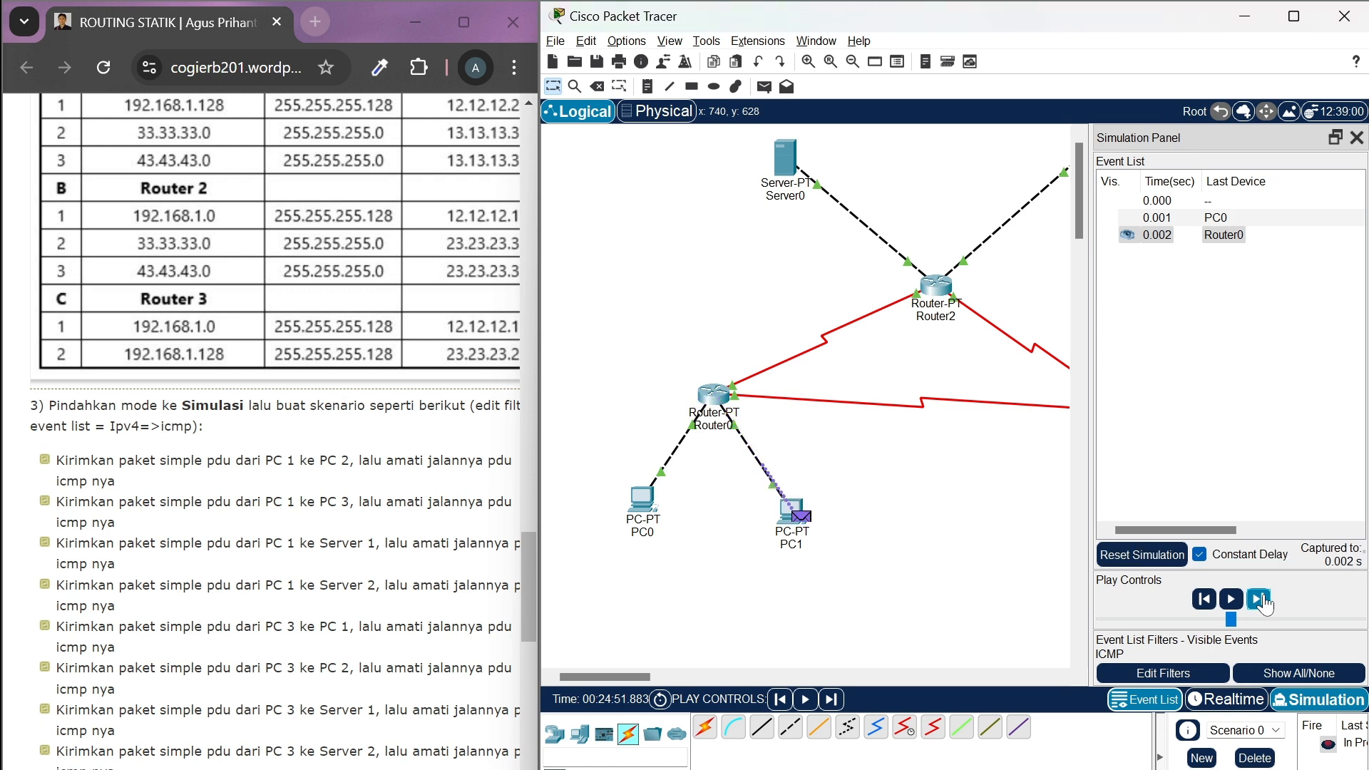
{"action": "left_click", "coordinate": [1260, 600]}
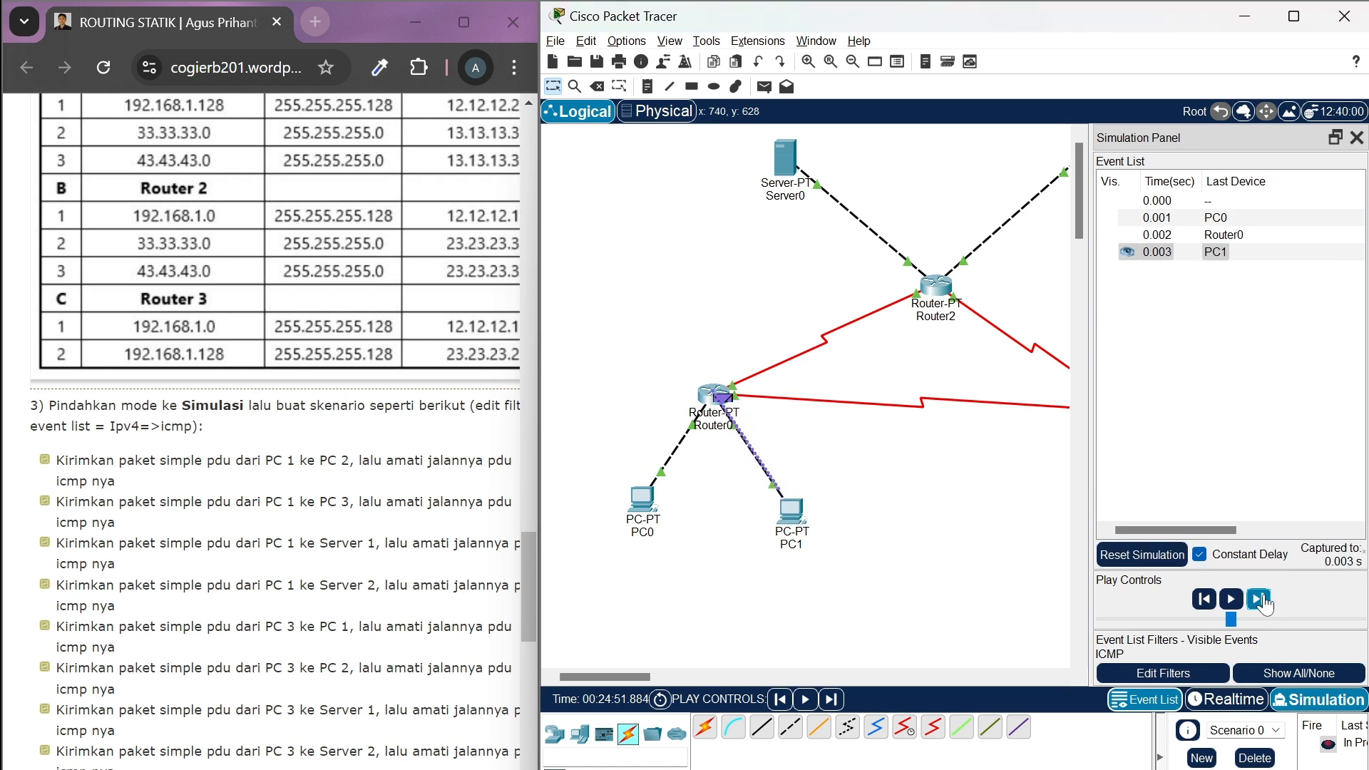
{"action": "left_click", "coordinate": [1261, 600]}
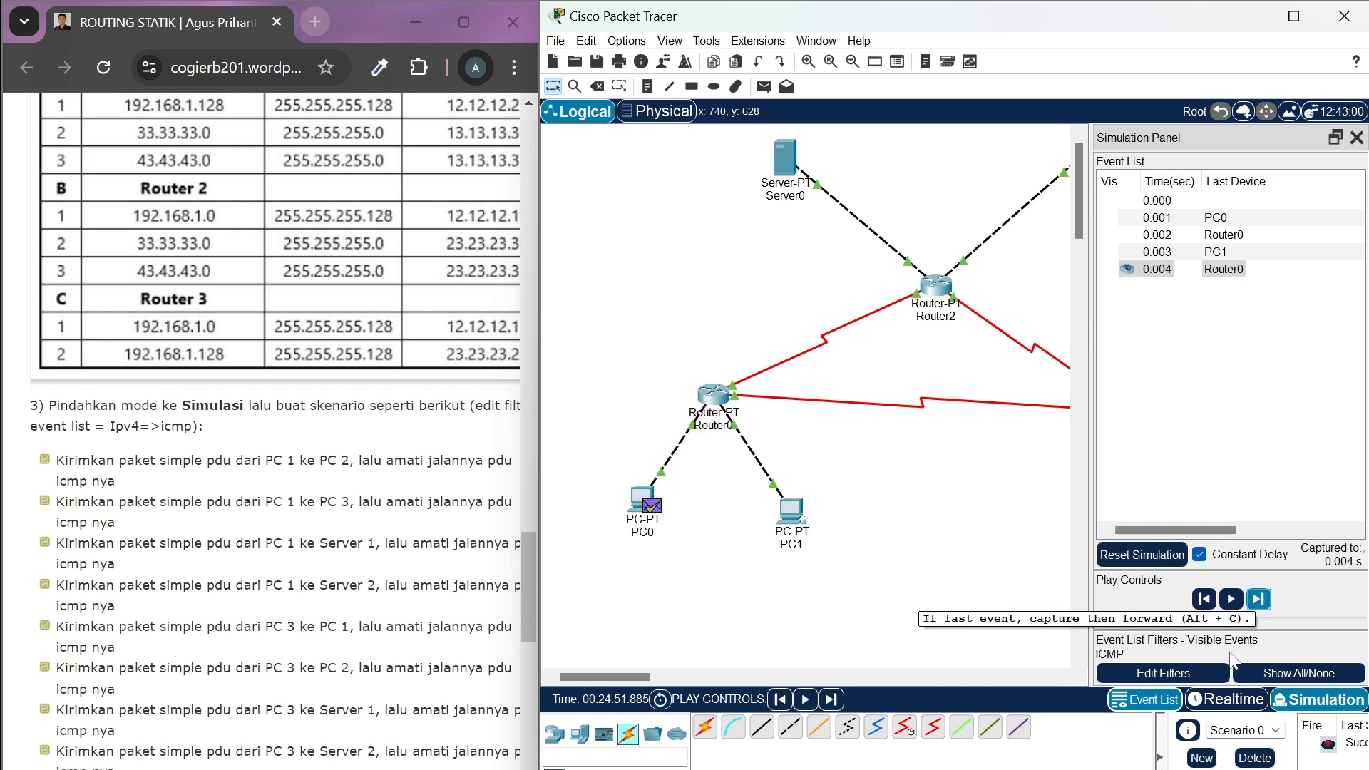
Delete the finished PC0-to-PC1 scenario and return to Realtime mode
{"action": "left_click", "coordinate": [1254, 757]}
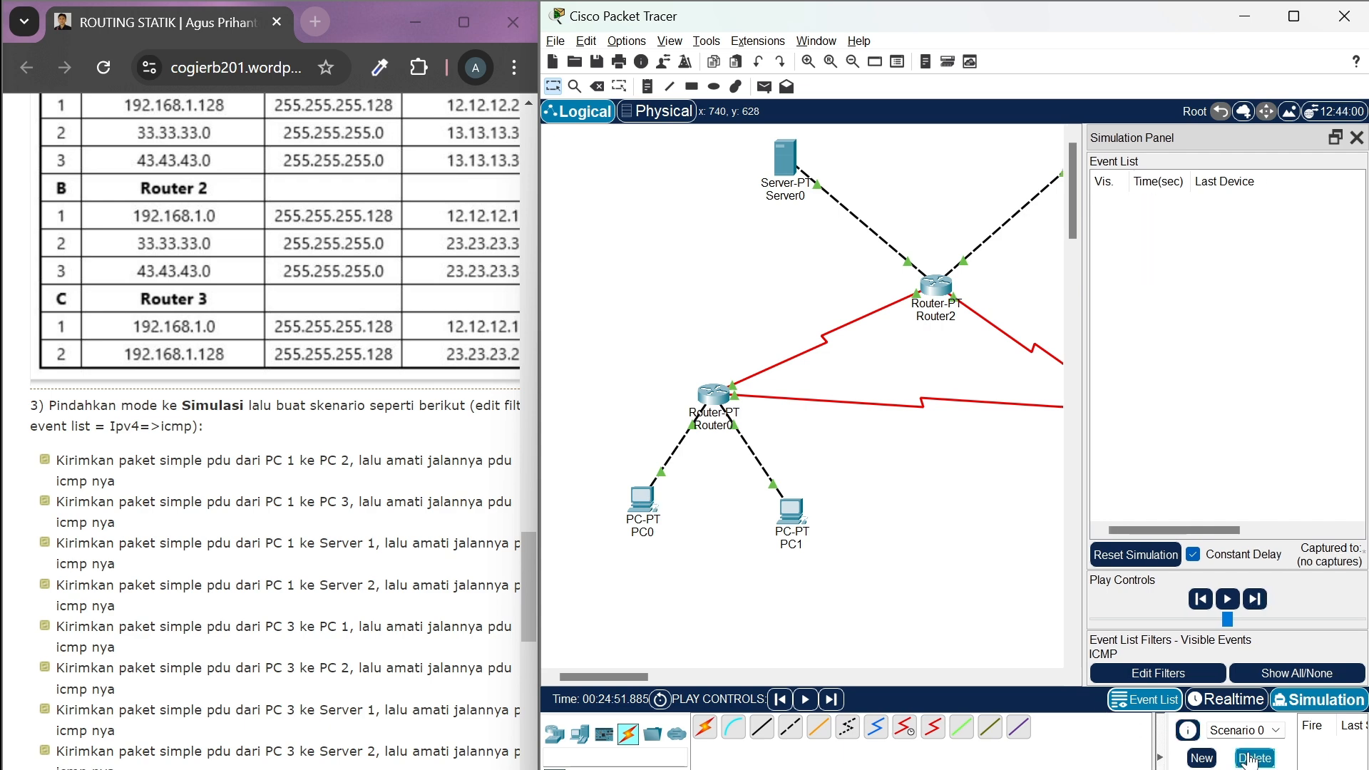
{"action": "left_click", "coordinate": [1245, 702]}
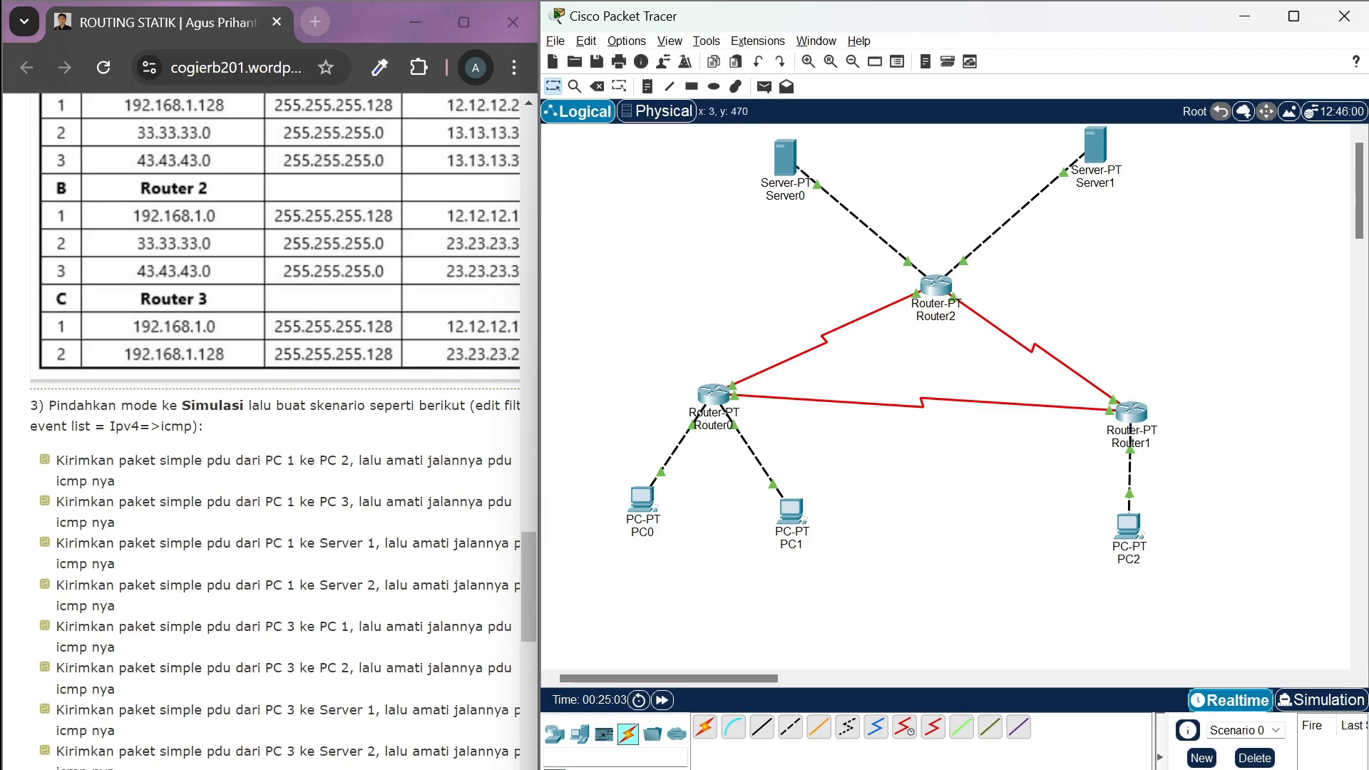
{"action": "scroll", "coordinate": [321, 499], "scroll_direction": "right", "scroll_amount": 2}
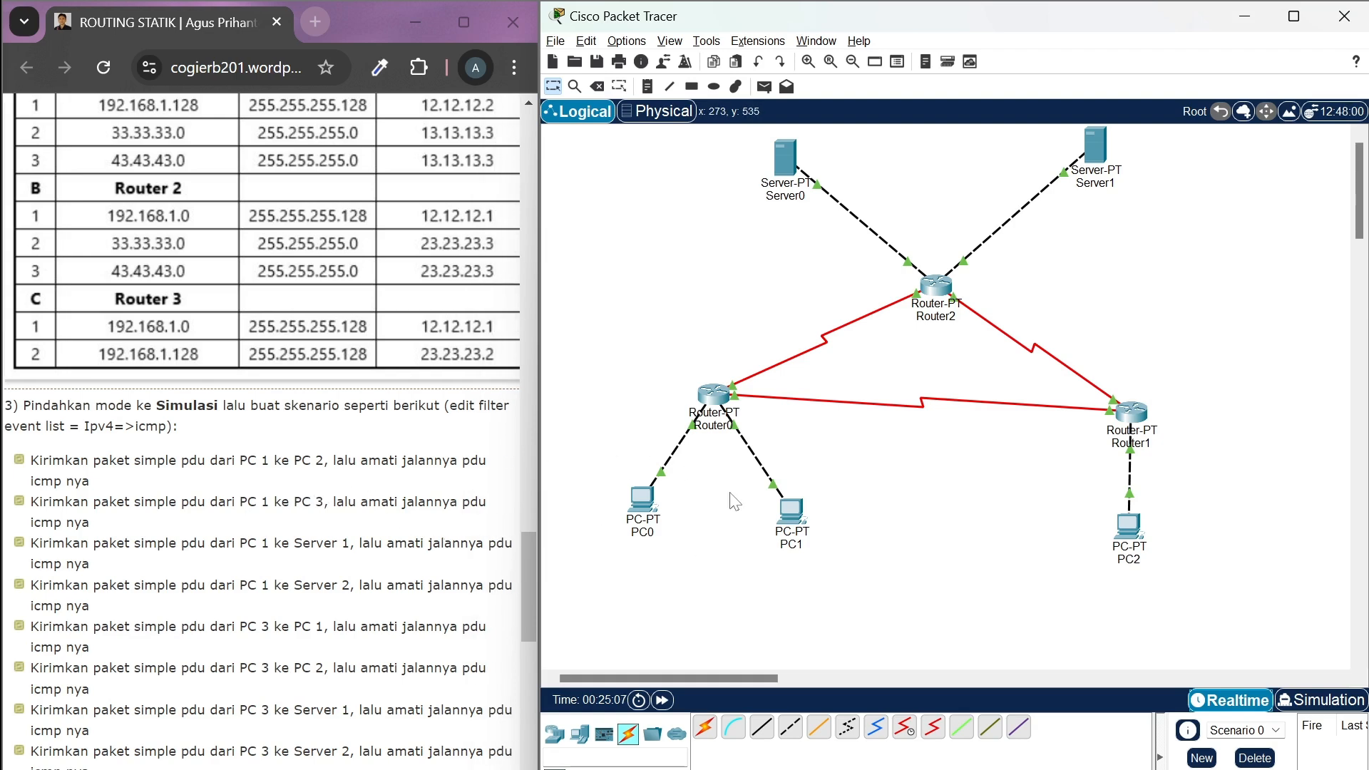
Add a simple PDU from PC0 to PC2 and switch to Simulation mode
{"action": "left_click", "coordinate": [764, 87]}
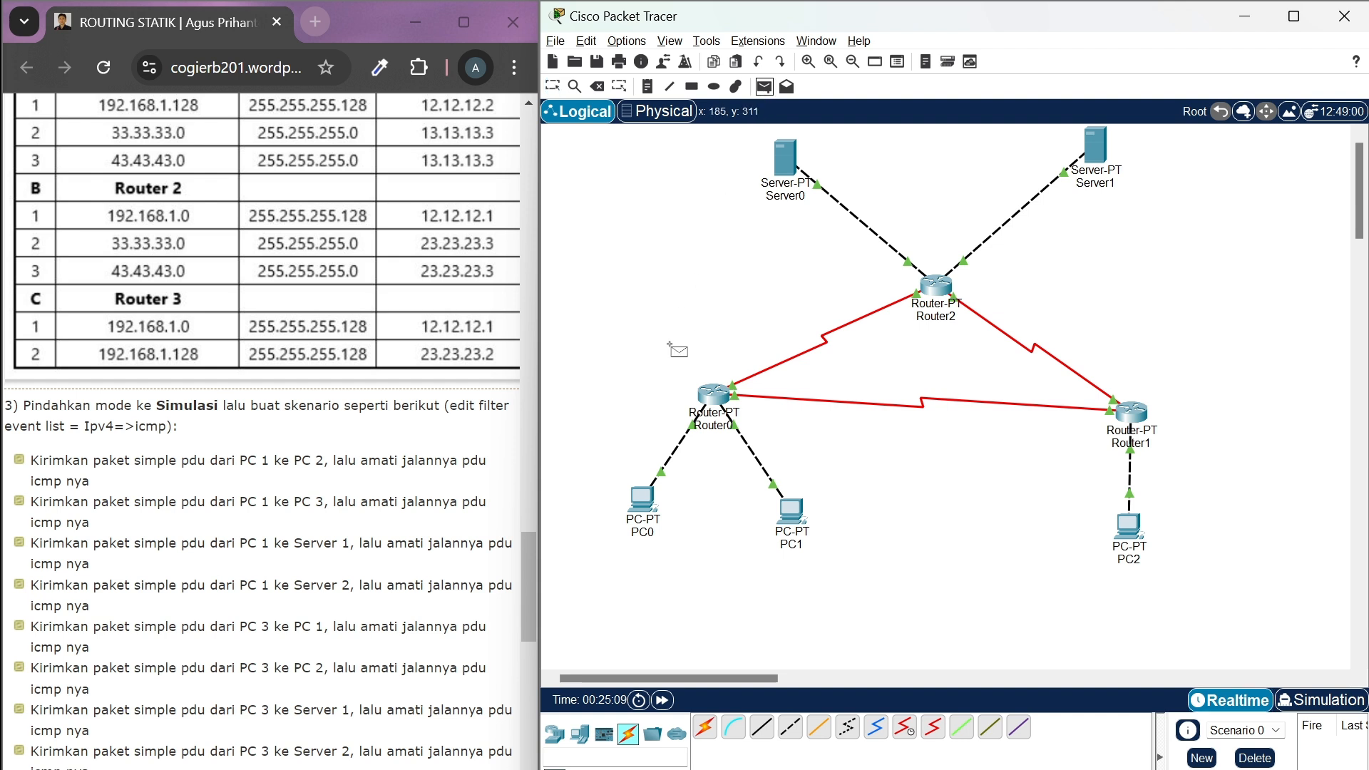
{"action": "left_click", "coordinate": [641, 499]}
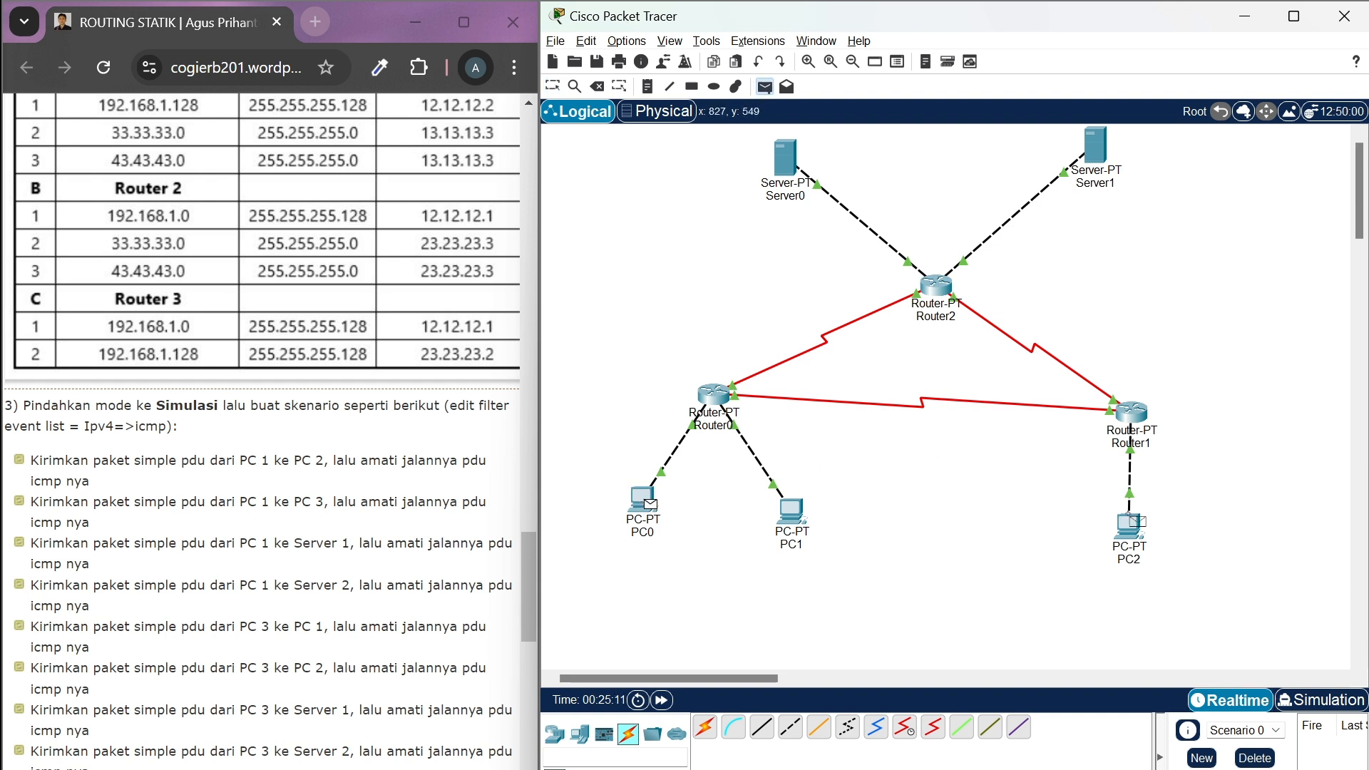
{"action": "left_click", "coordinate": [1134, 526]}
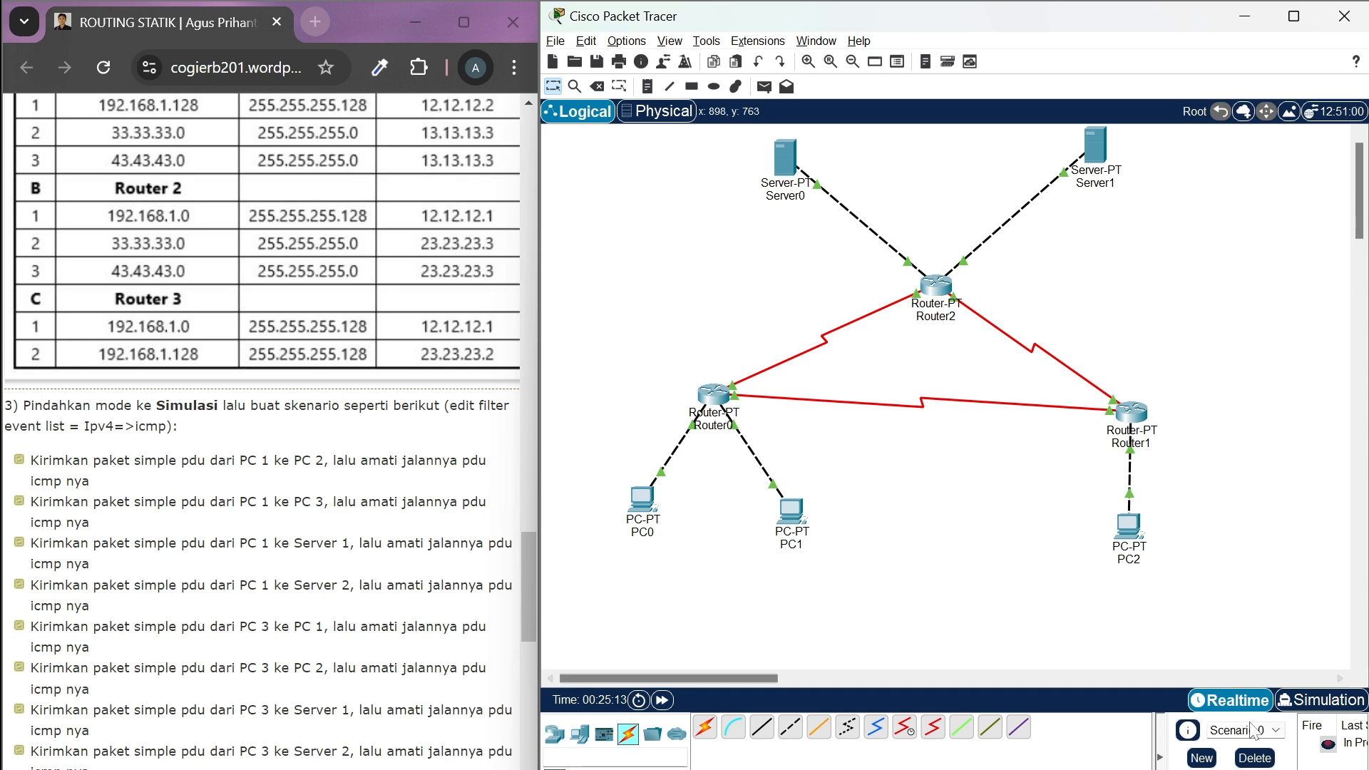
{"action": "left_click", "coordinate": [1321, 706]}
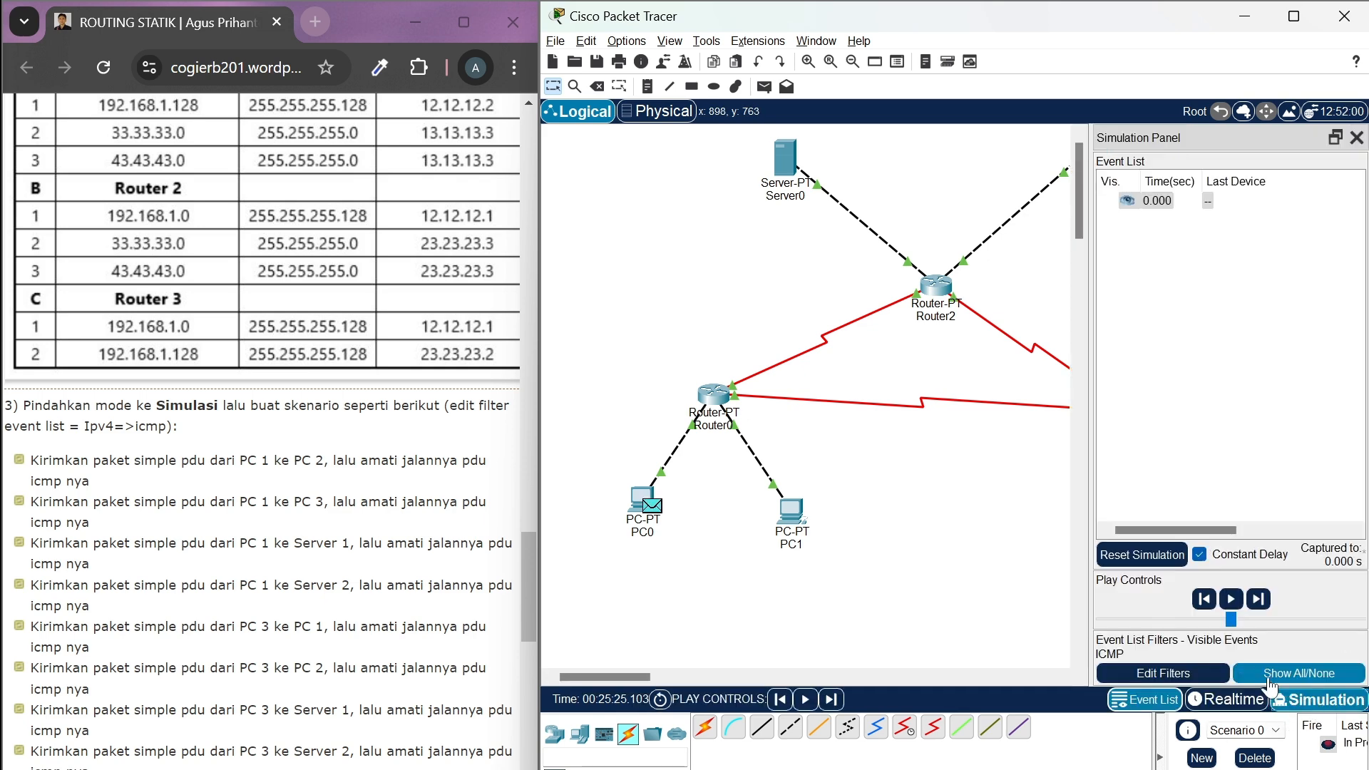
Advance the simulation event by event to carry the PDU from PC0 through Router0 and Router1 to PC2
{"action": "left_click", "coordinate": [1261, 600]}
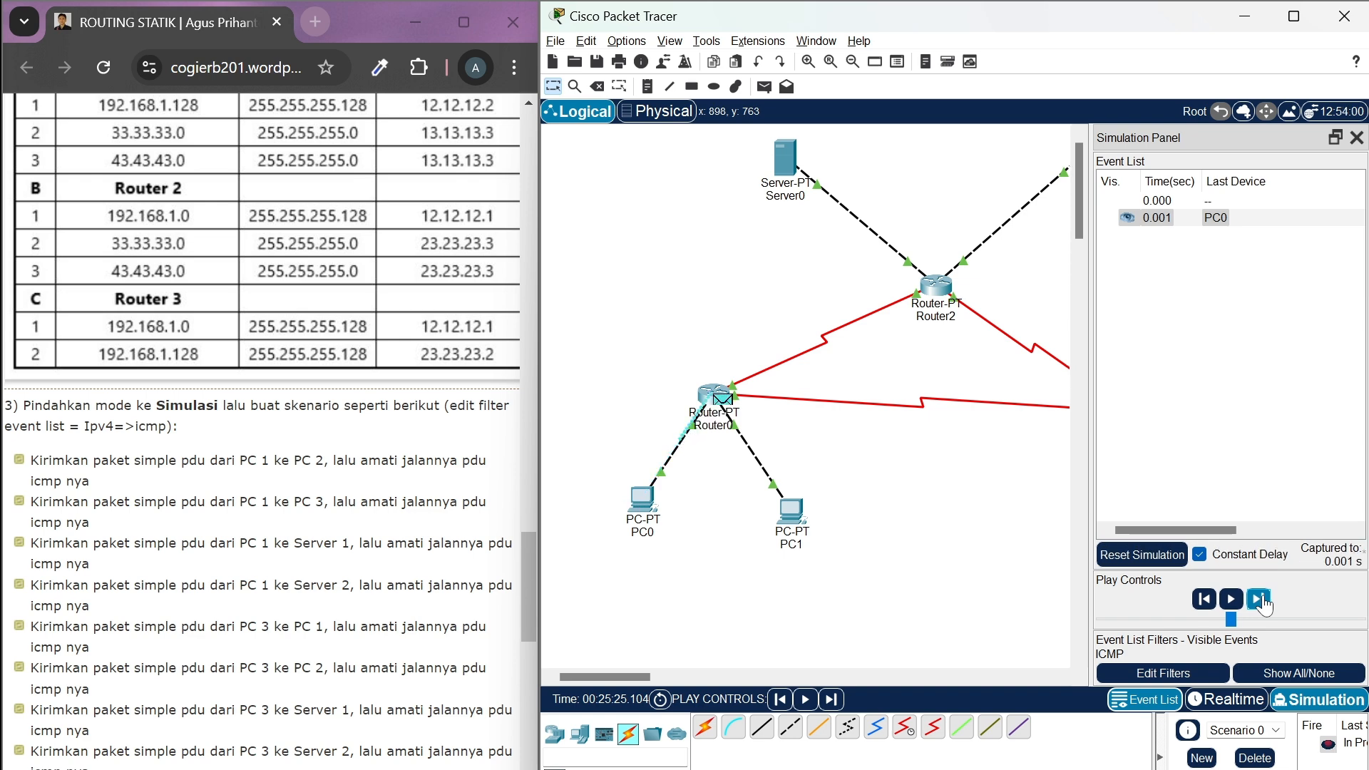
{"action": "left_click", "coordinate": [1265, 604]}
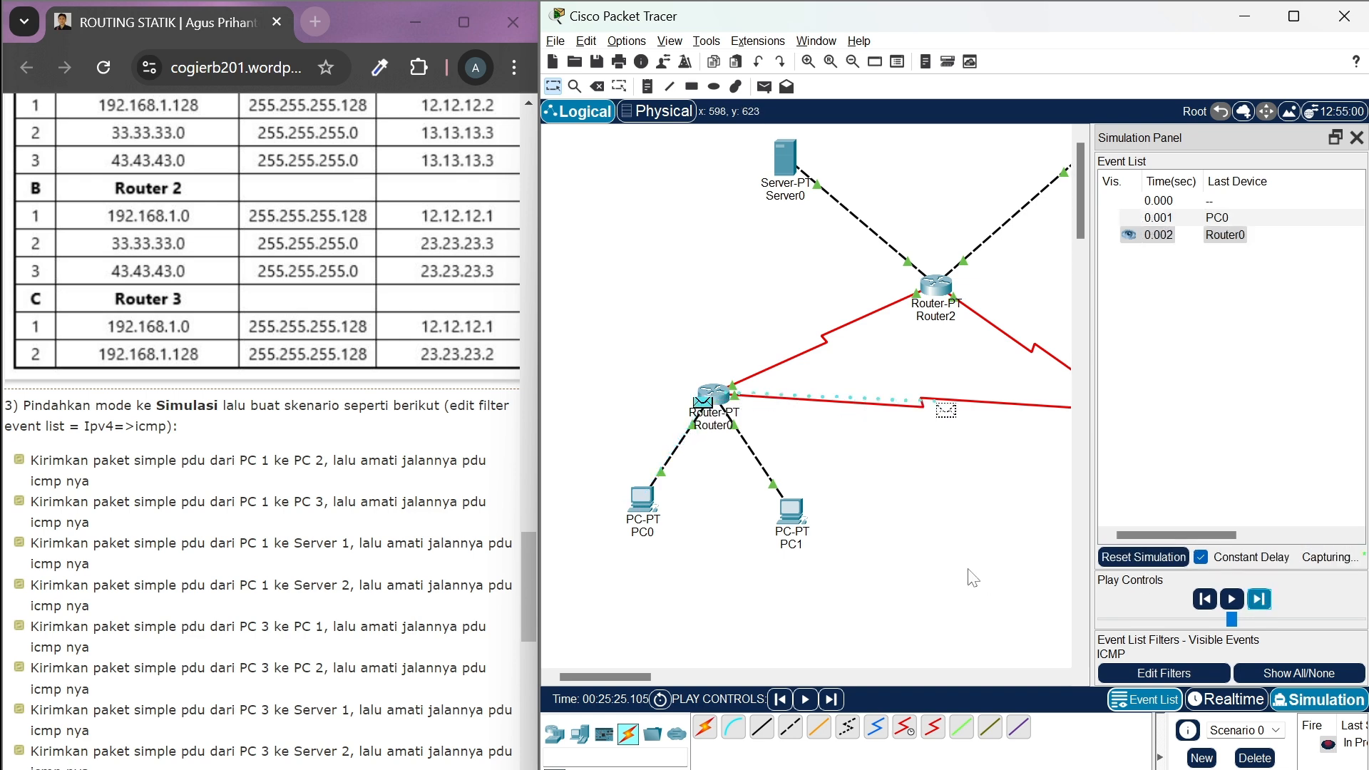
{"action": "scroll", "coordinate": [970, 571], "scroll_direction": "right", "scroll_amount": 5}
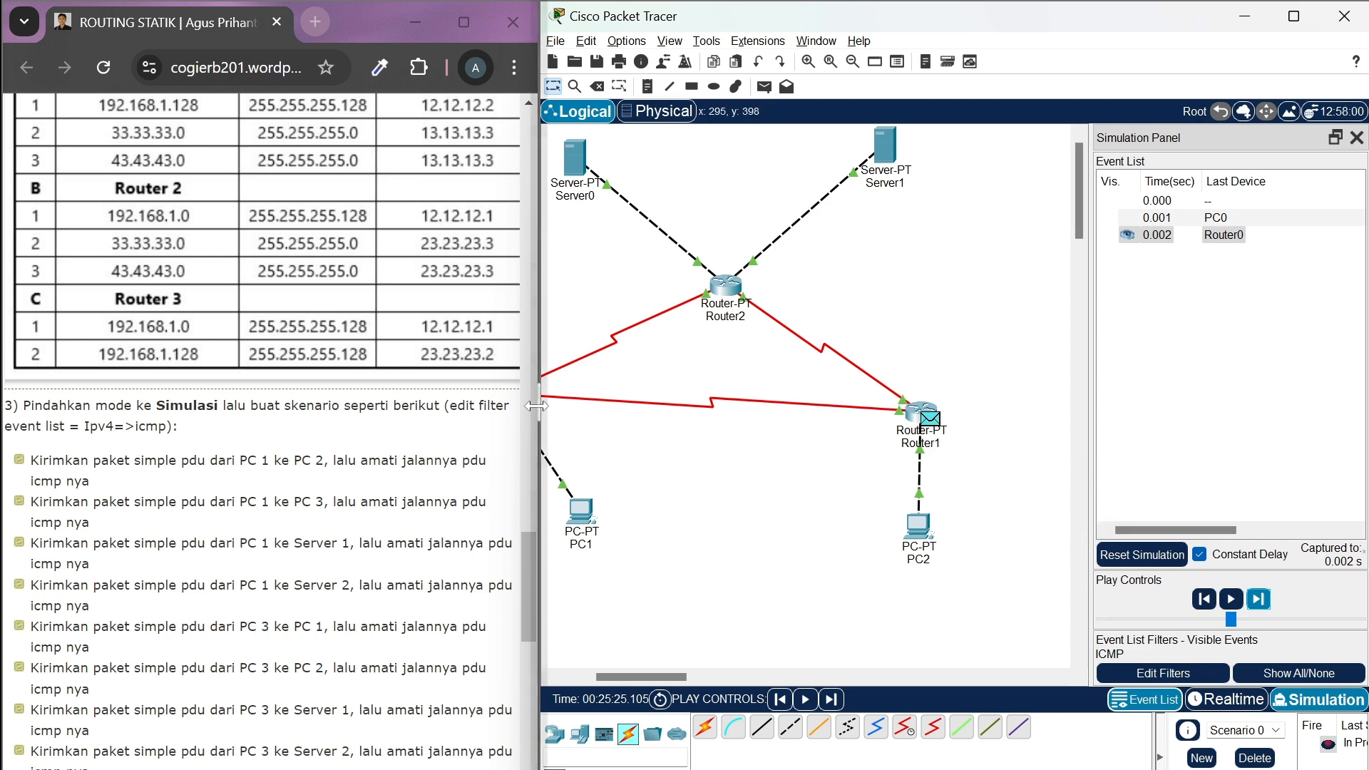
{"action": "left_click_drag", "start_coordinate": [540, 417], "coordinate": [496, 419]}
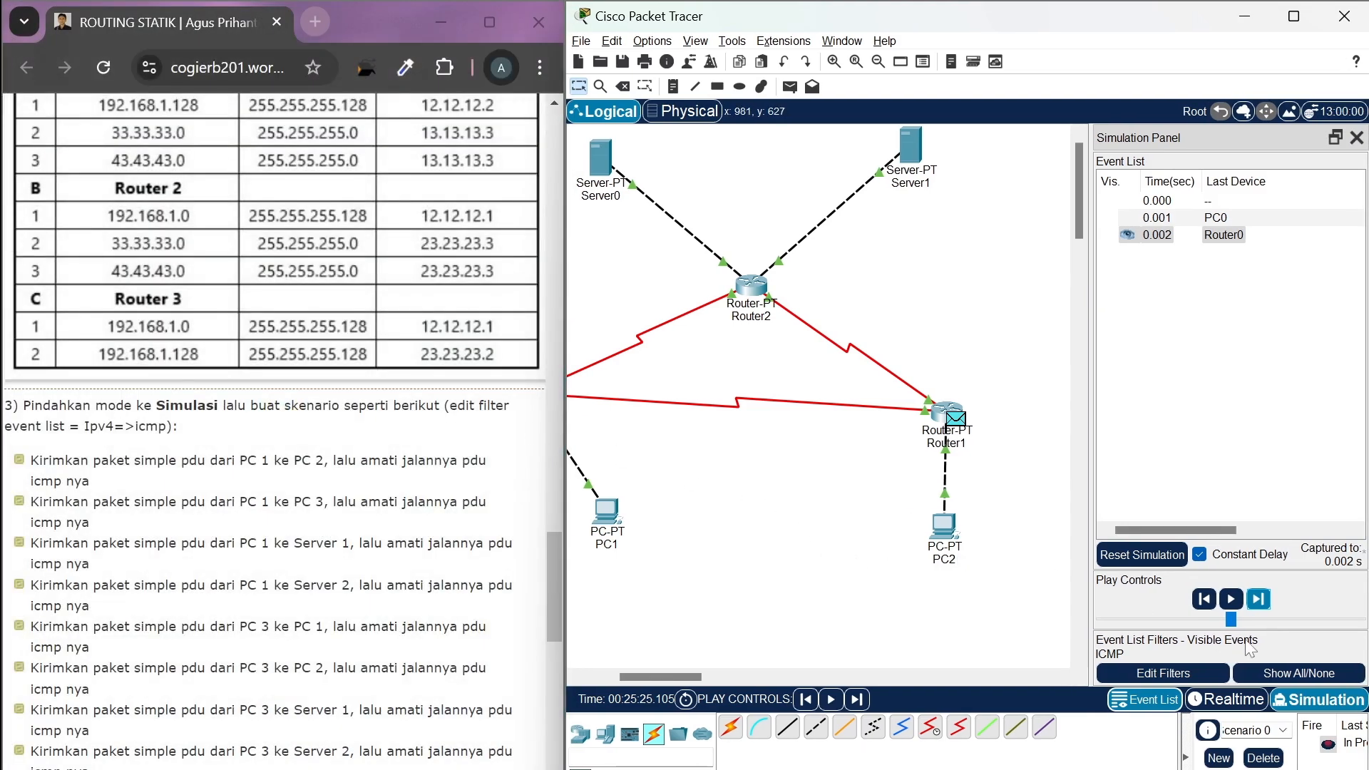
{"action": "left_click", "coordinate": [1259, 601]}
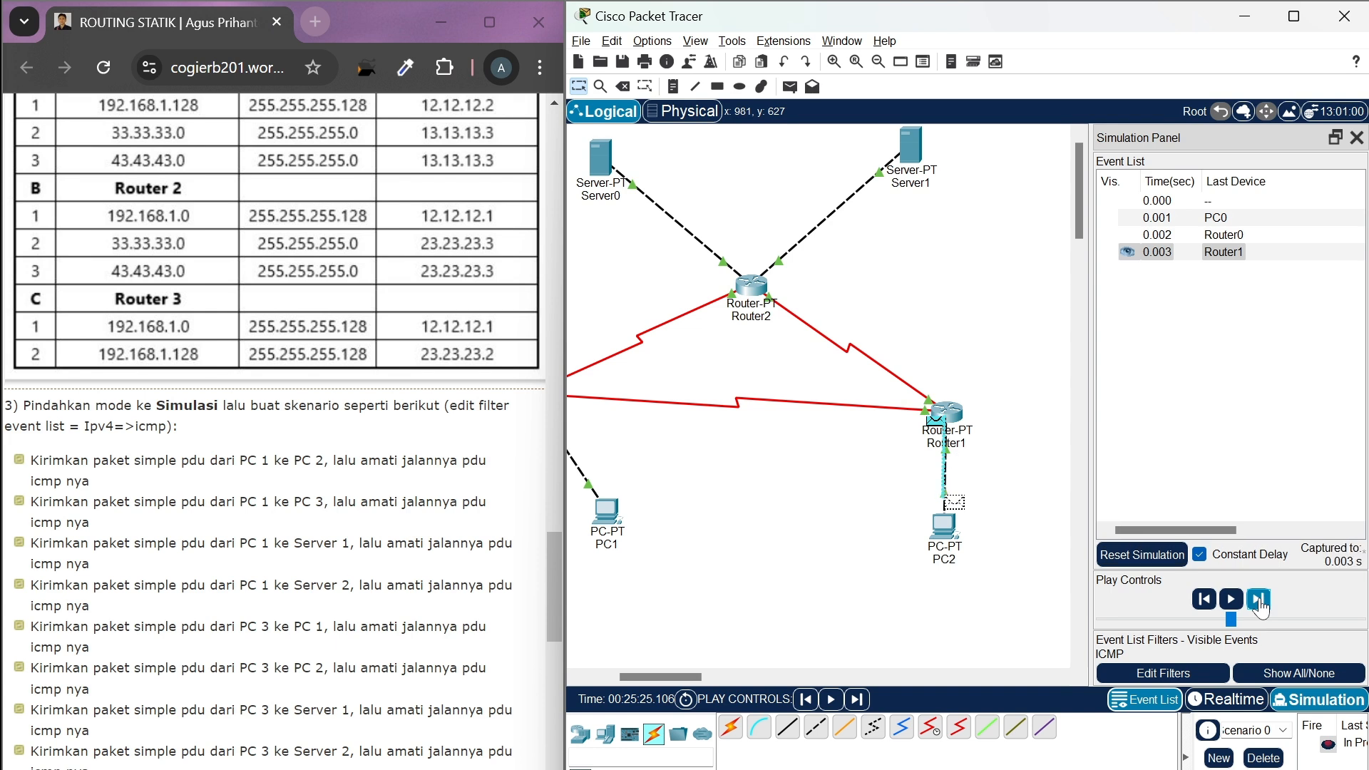
Advance the simulation event by event to follow the reply from PC2 back through Router1 and Router0 to PC0
{"action": "left_click", "coordinate": [1260, 601]}
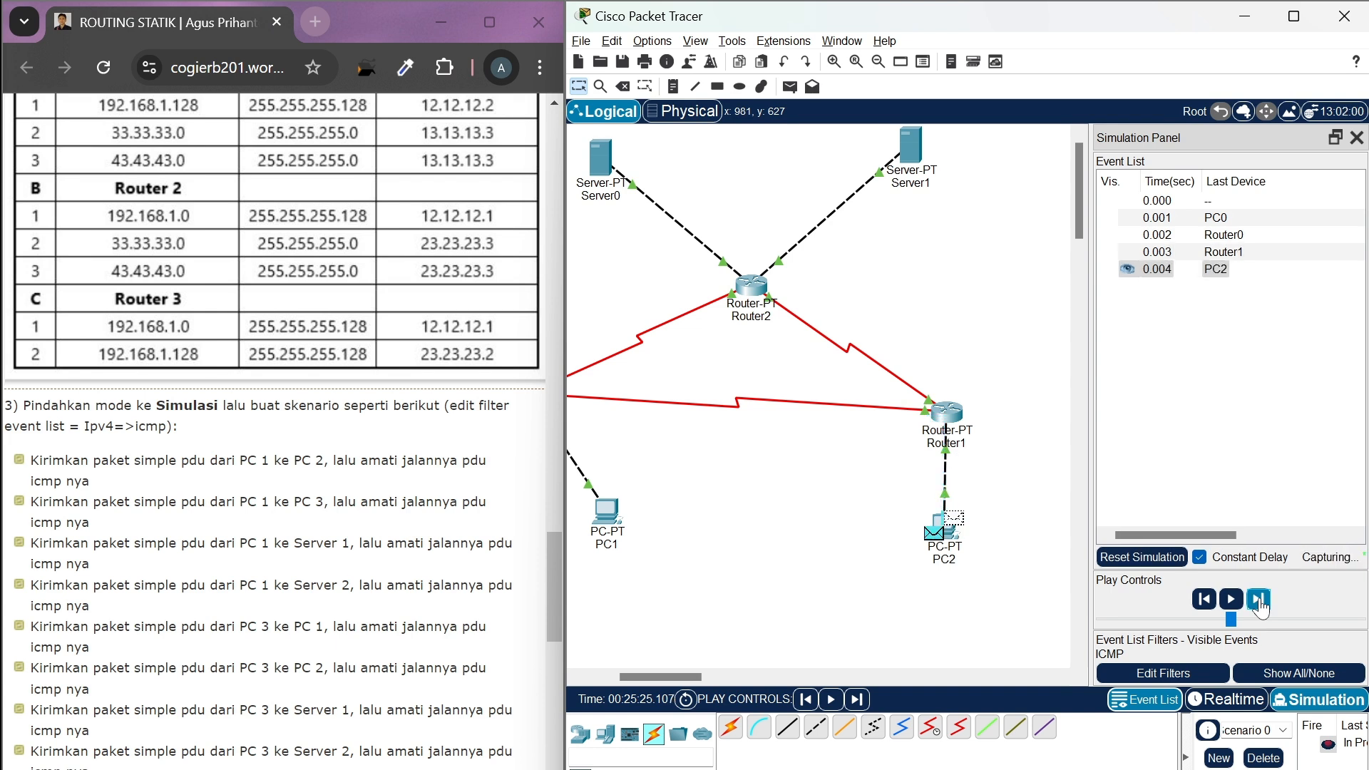
{"action": "scroll", "coordinate": [907, 542], "scroll_direction": "left", "scroll_amount": 2}
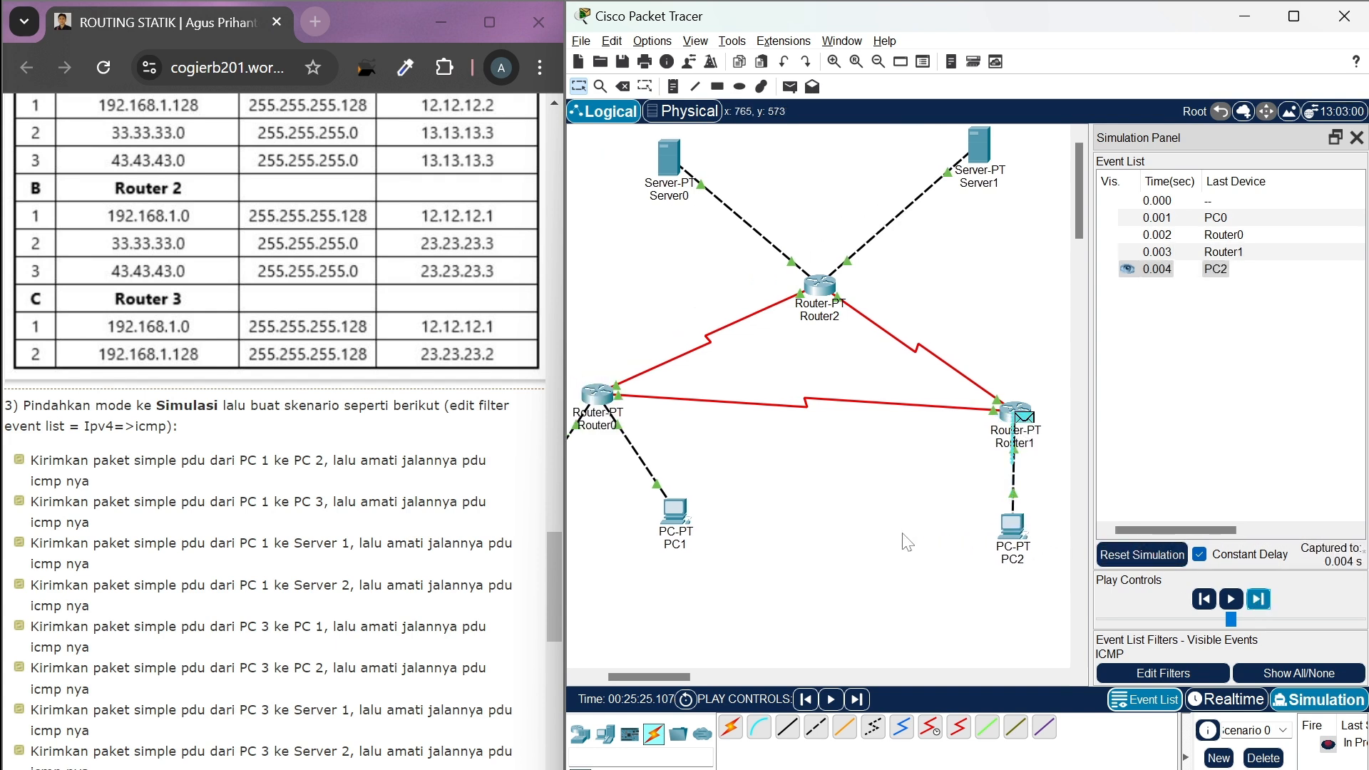
{"action": "left_click", "coordinate": [1257, 604]}
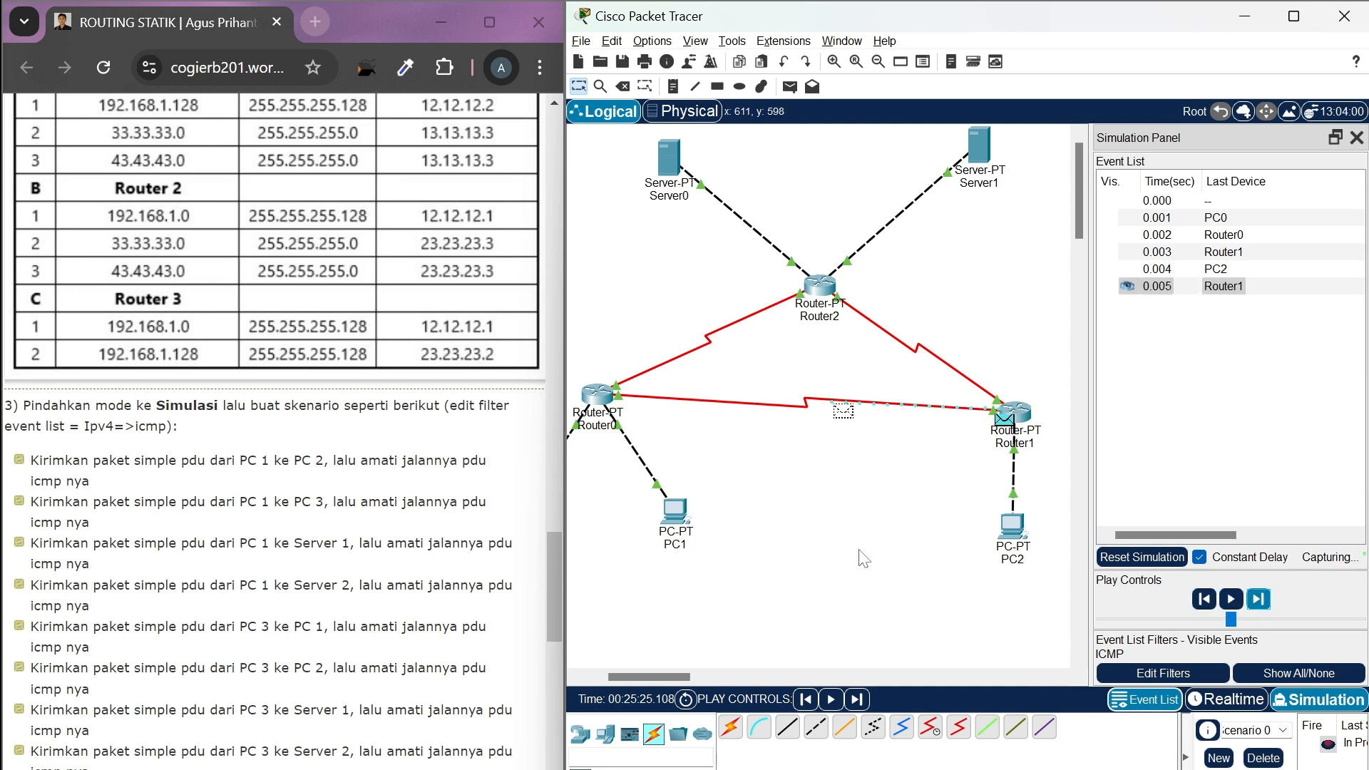
{"action": "scroll", "coordinate": [858, 556], "scroll_direction": "left", "scroll_amount": 3}
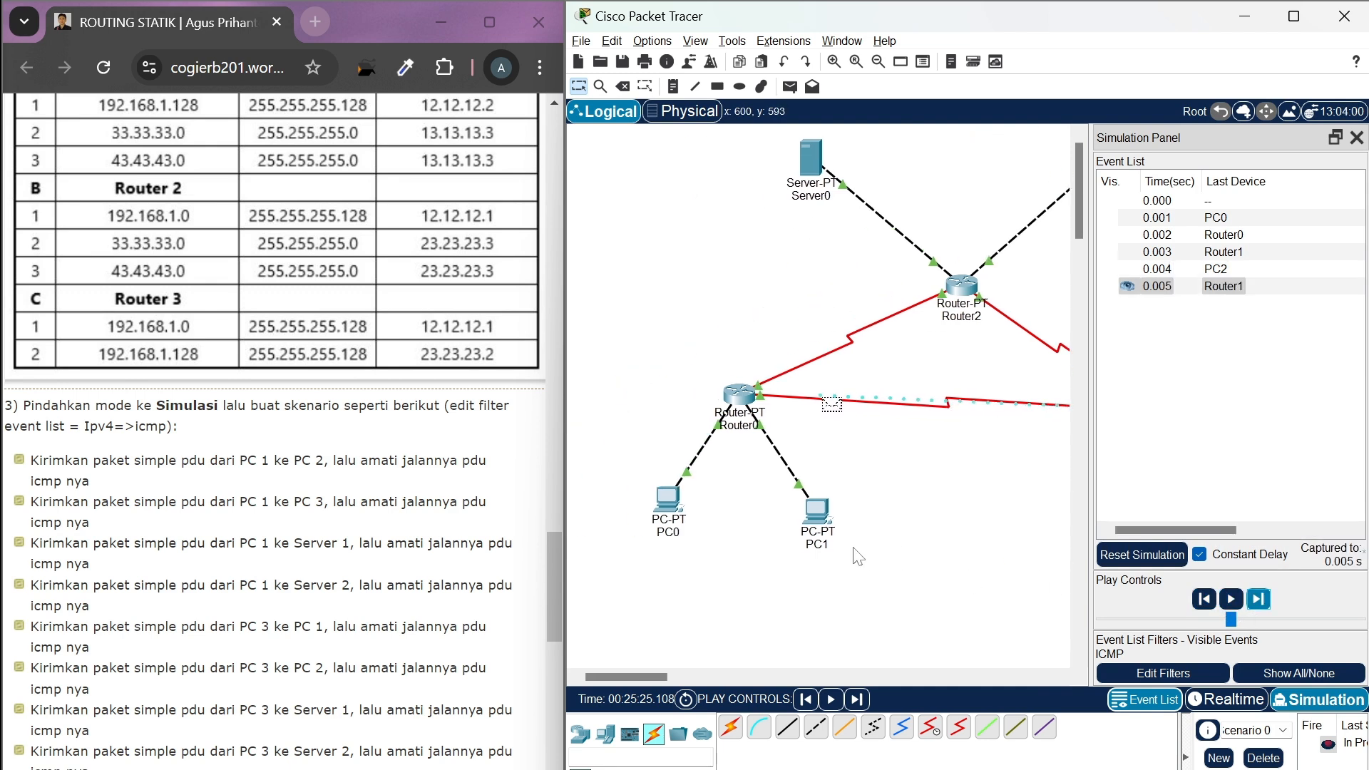
{"action": "left_click", "coordinate": [1259, 601]}
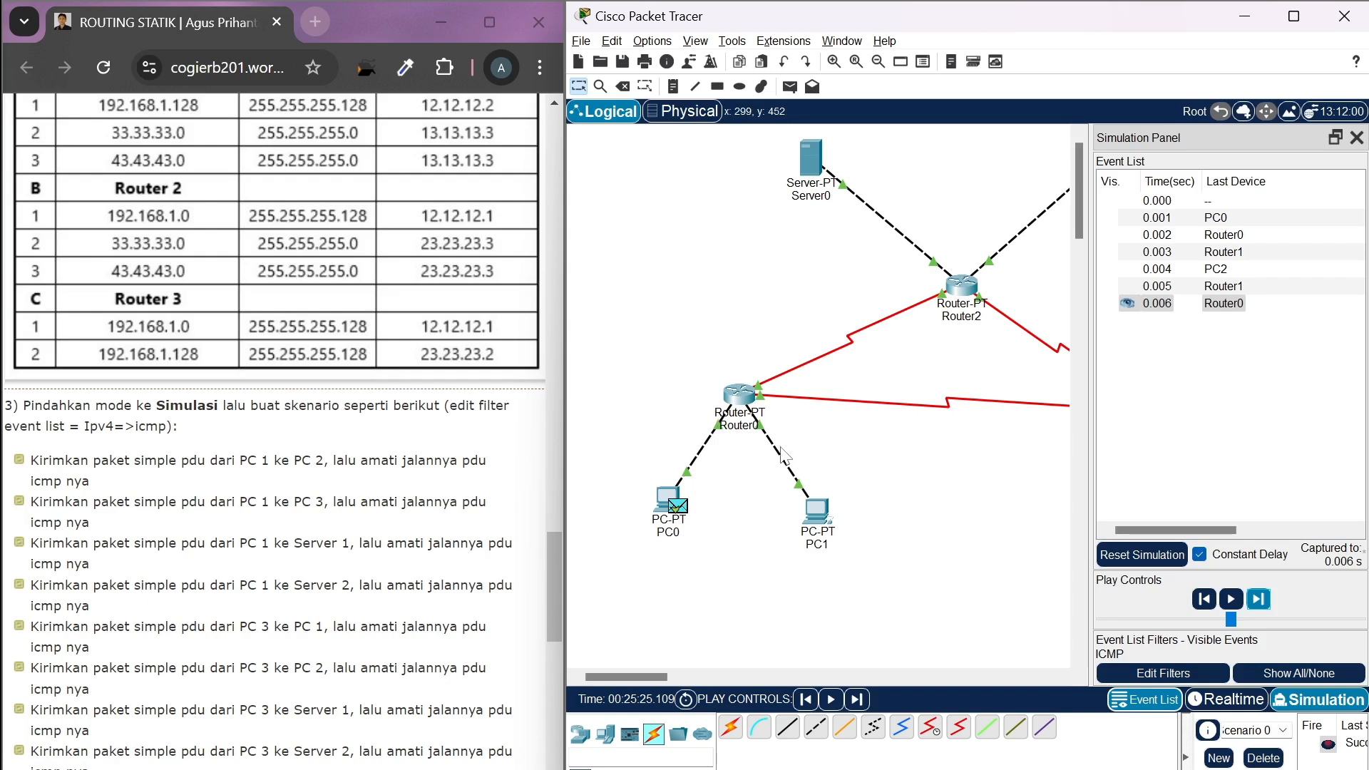
Return to Realtime mode and delete the finished PC0-to-PC2 scenario
{"action": "left_click", "coordinate": [1206, 701]}
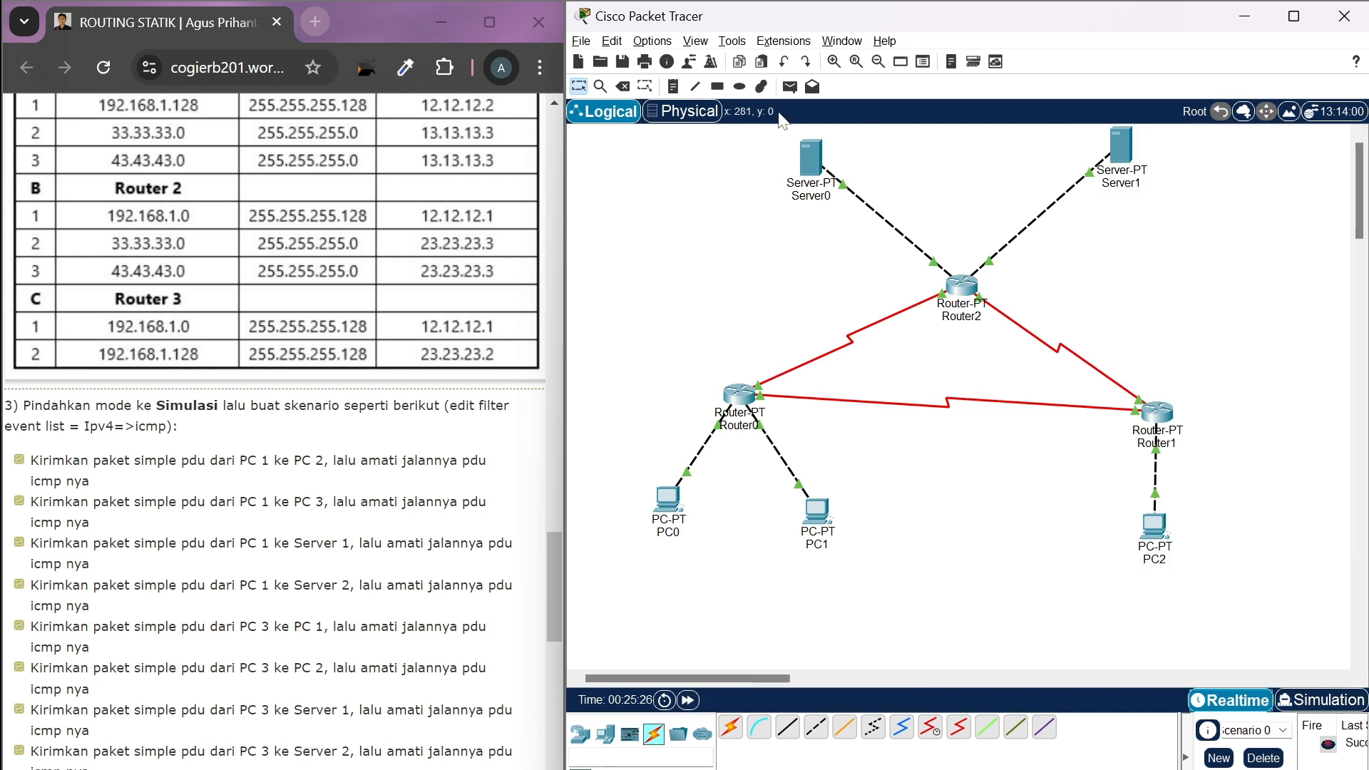
{"action": "left_click", "coordinate": [1263, 758]}
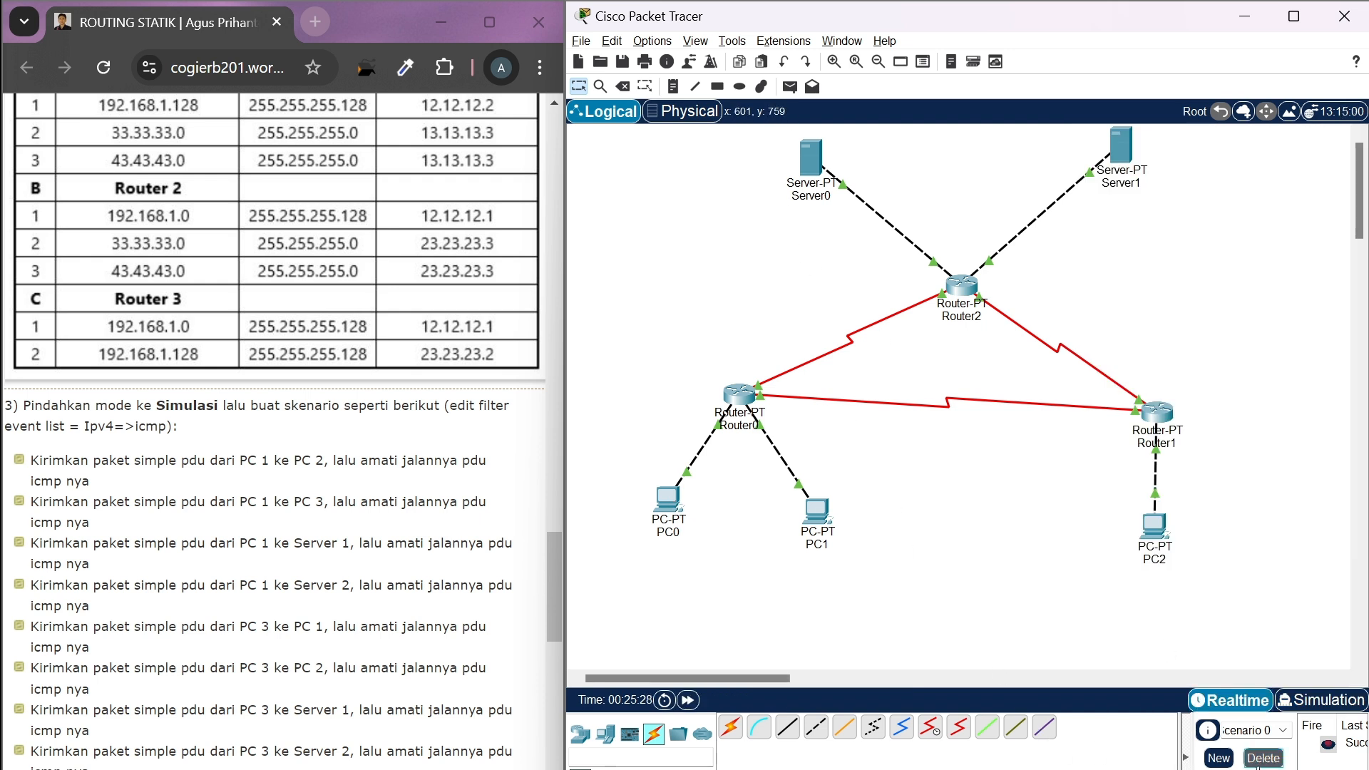
Add a simple PDU from PC0 to Server0 and switch to Simulation mode
{"action": "left_click", "coordinate": [789, 86]}
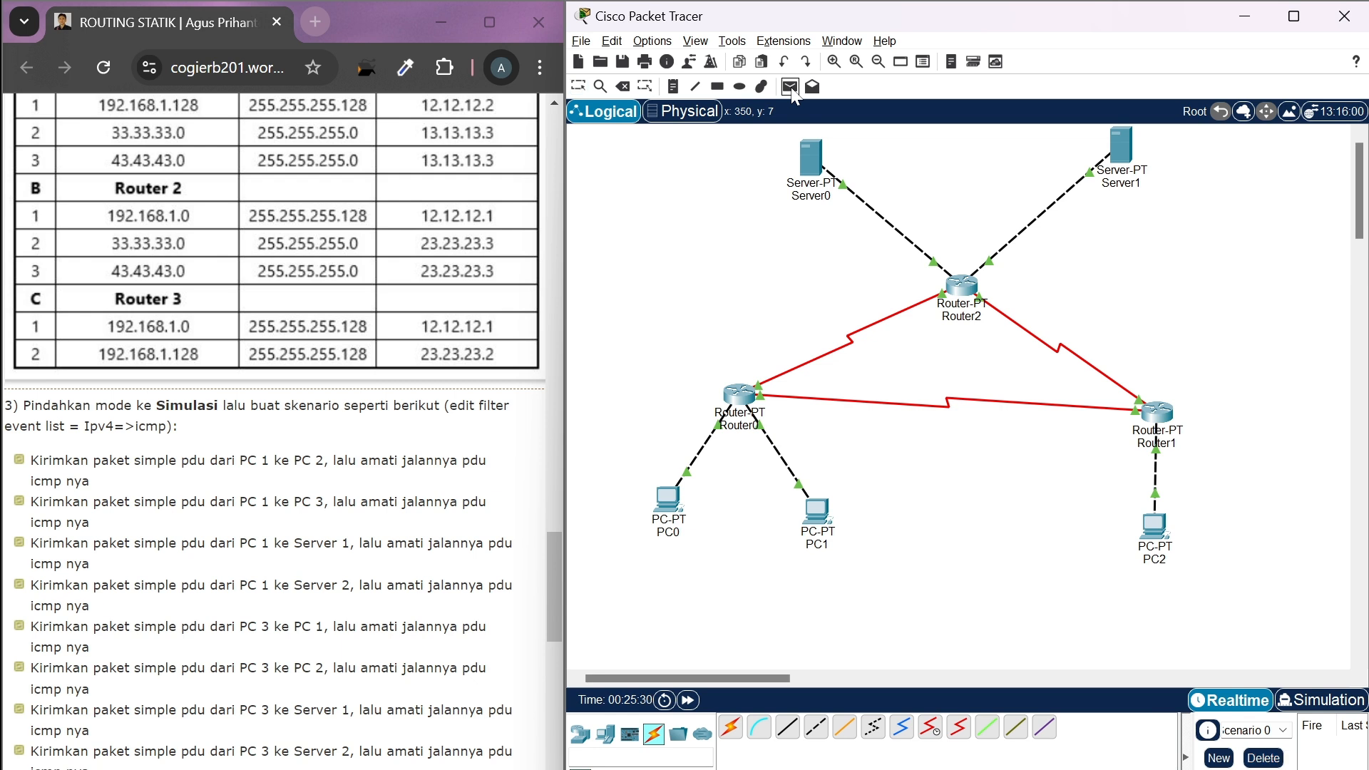
{"action": "left_click", "coordinate": [668, 497]}
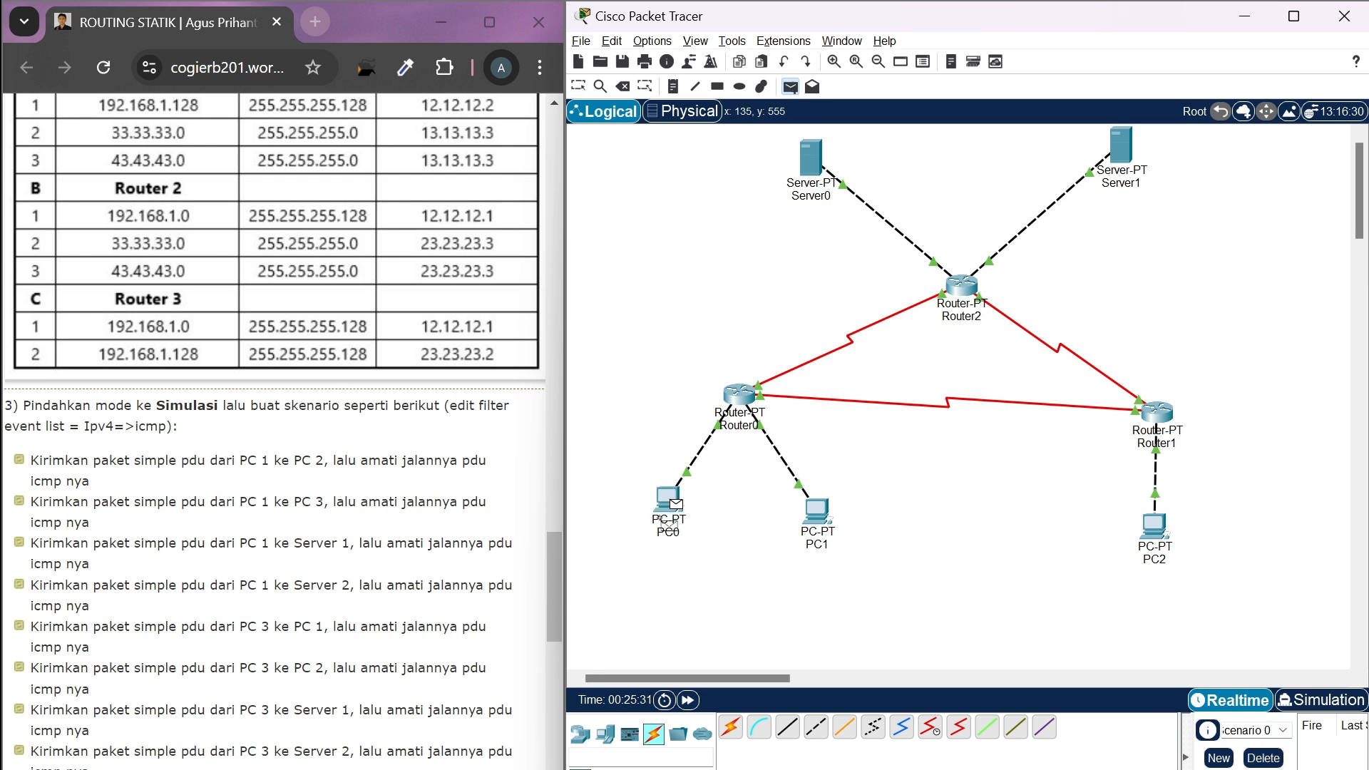
{"action": "left_click", "coordinate": [812, 155]}
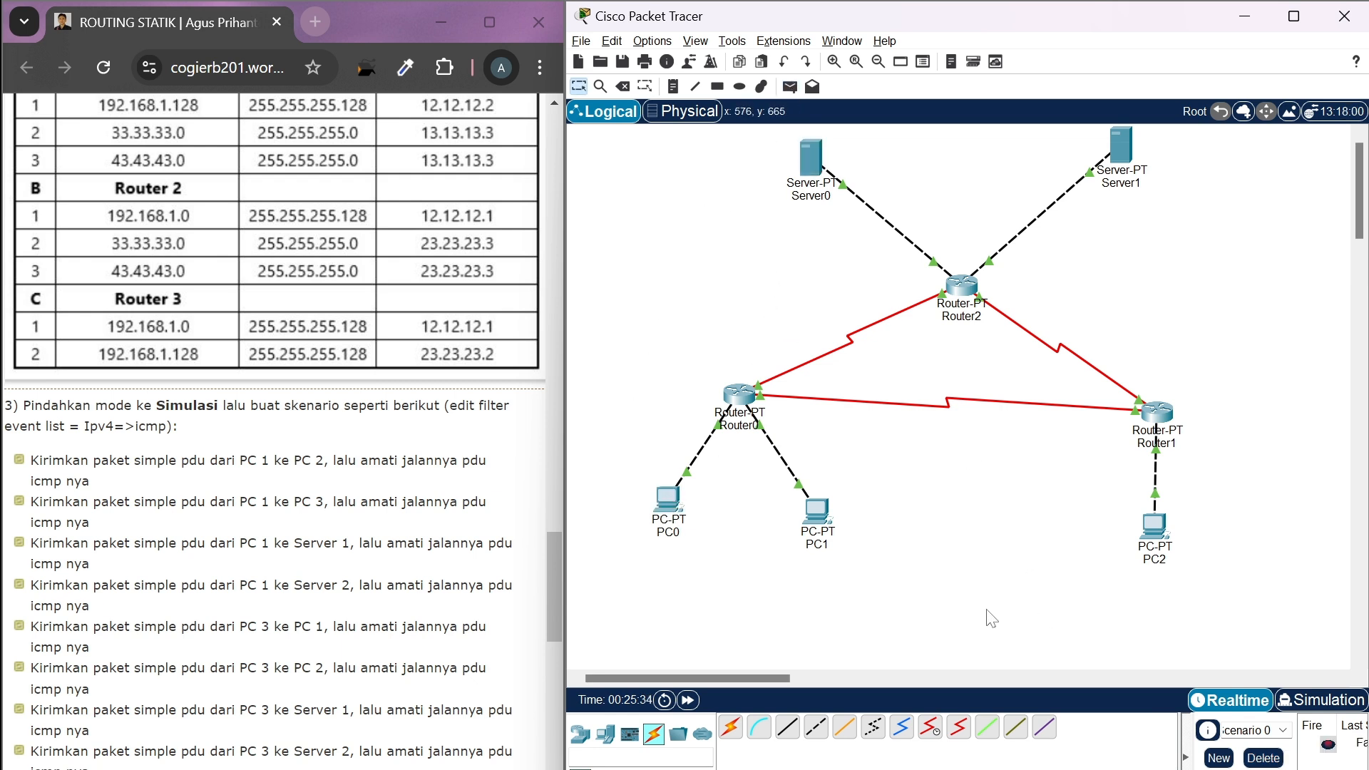
{"action": "left_click", "coordinate": [1303, 705]}
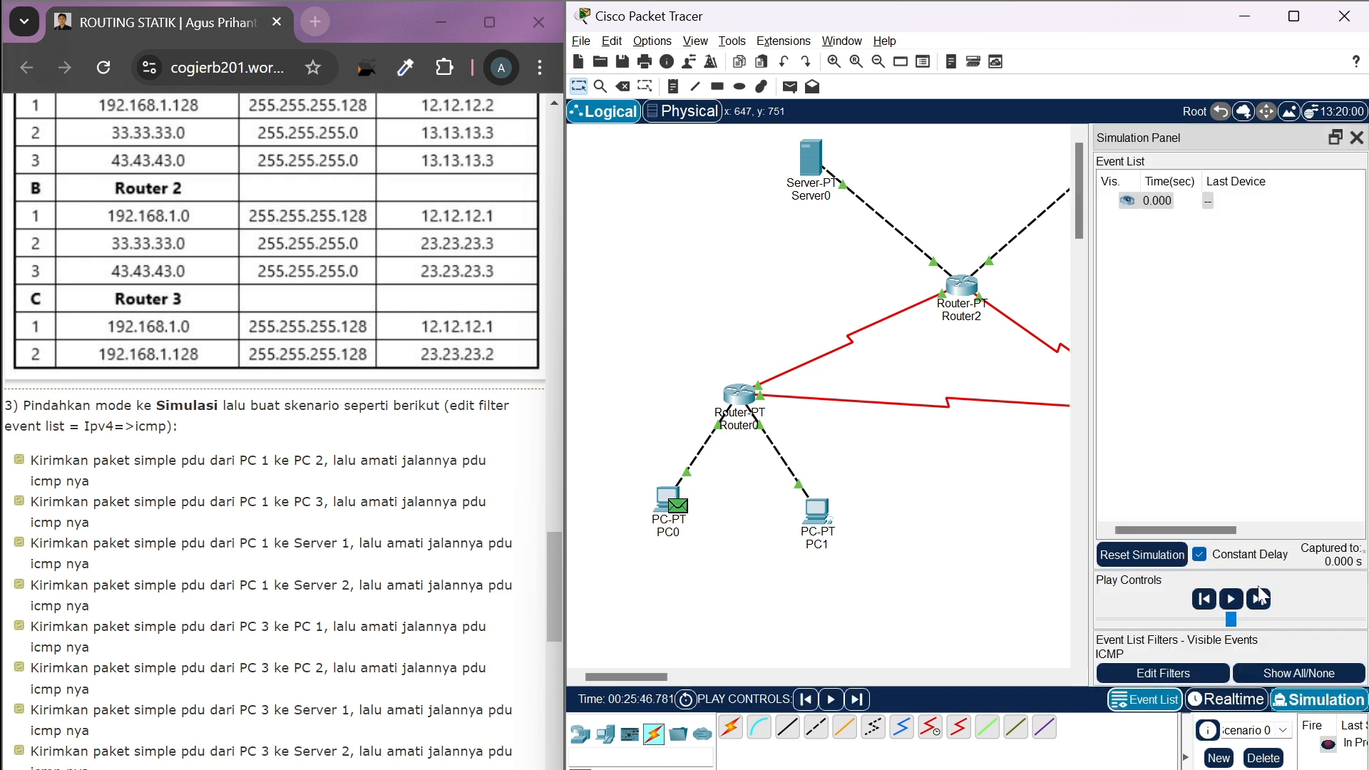
Advance the simulation event by event to carry the PDU from PC0 through Router0 and Router2 to Server0
{"action": "left_click", "coordinate": [1259, 601]}
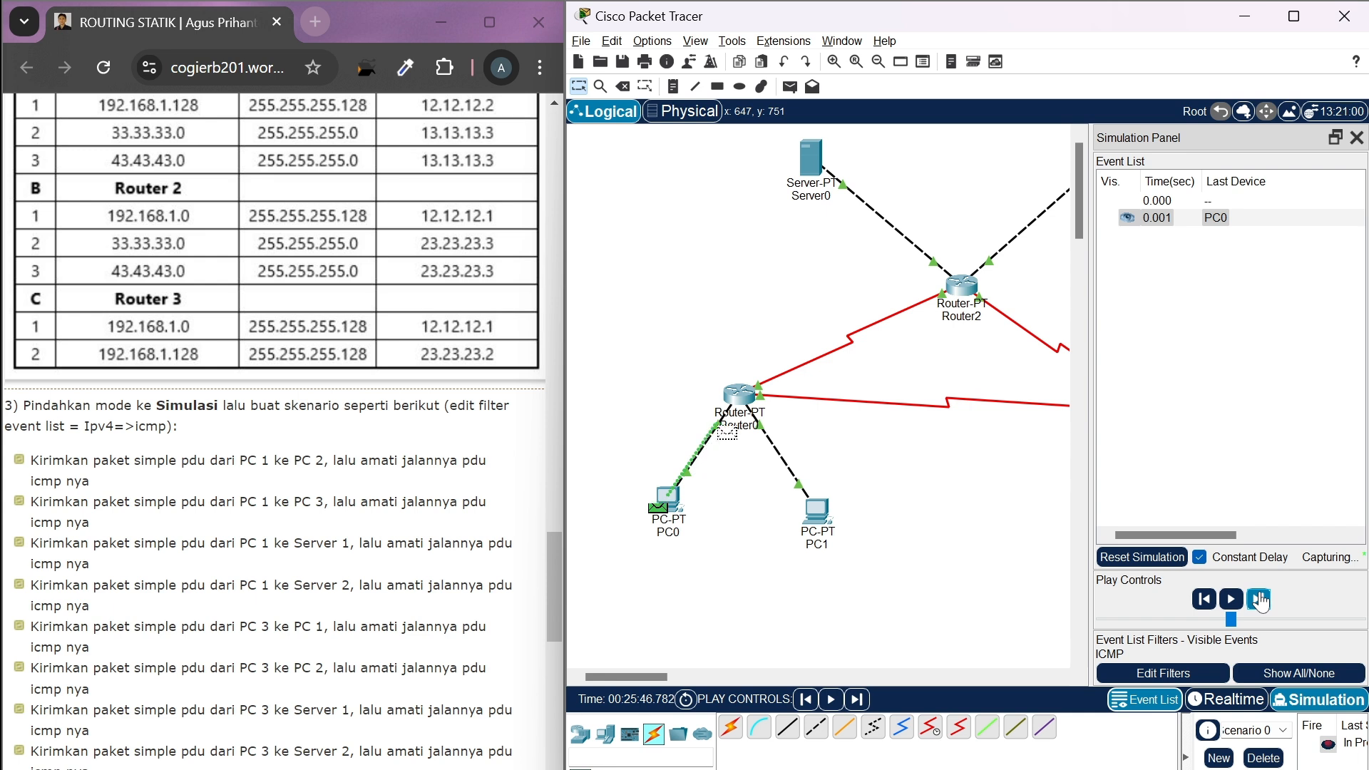
{"action": "left_click", "coordinate": [1260, 600]}
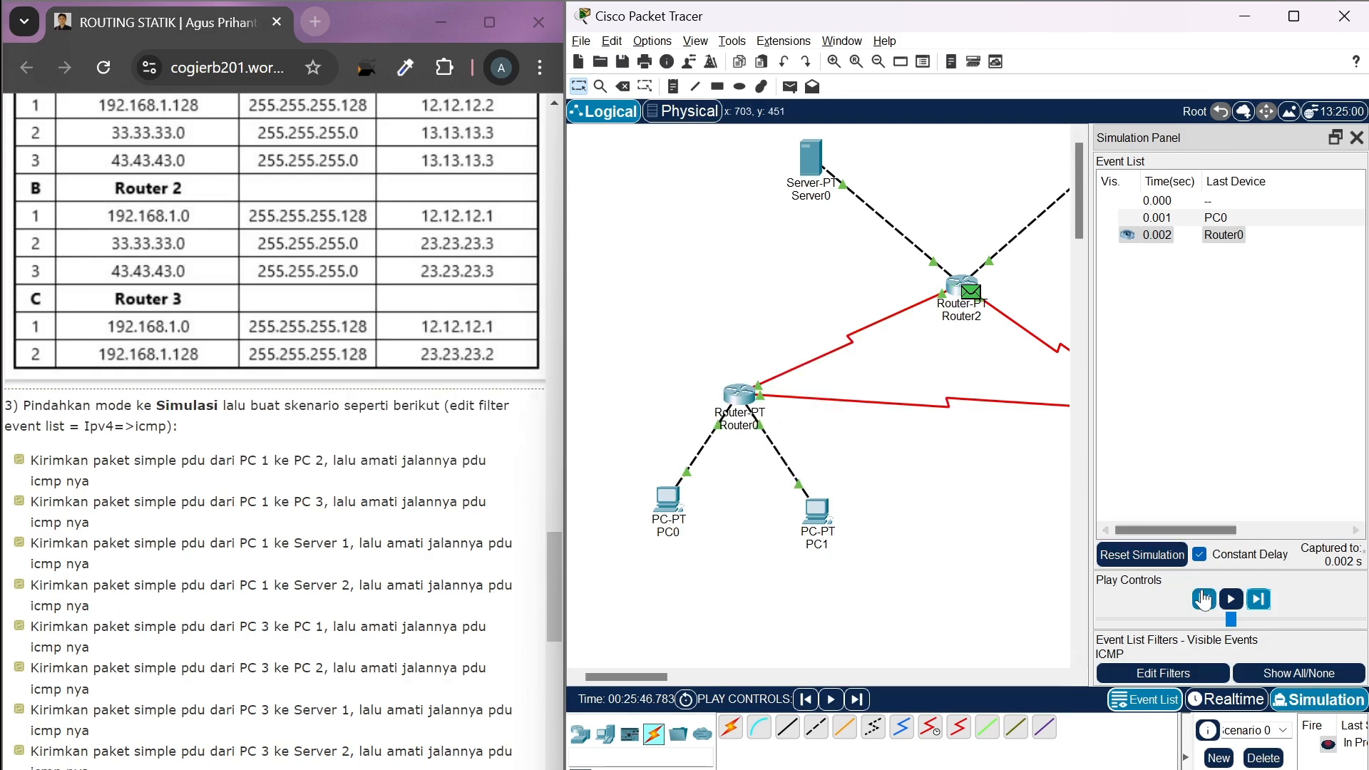
{"action": "left_click", "coordinate": [1256, 601]}
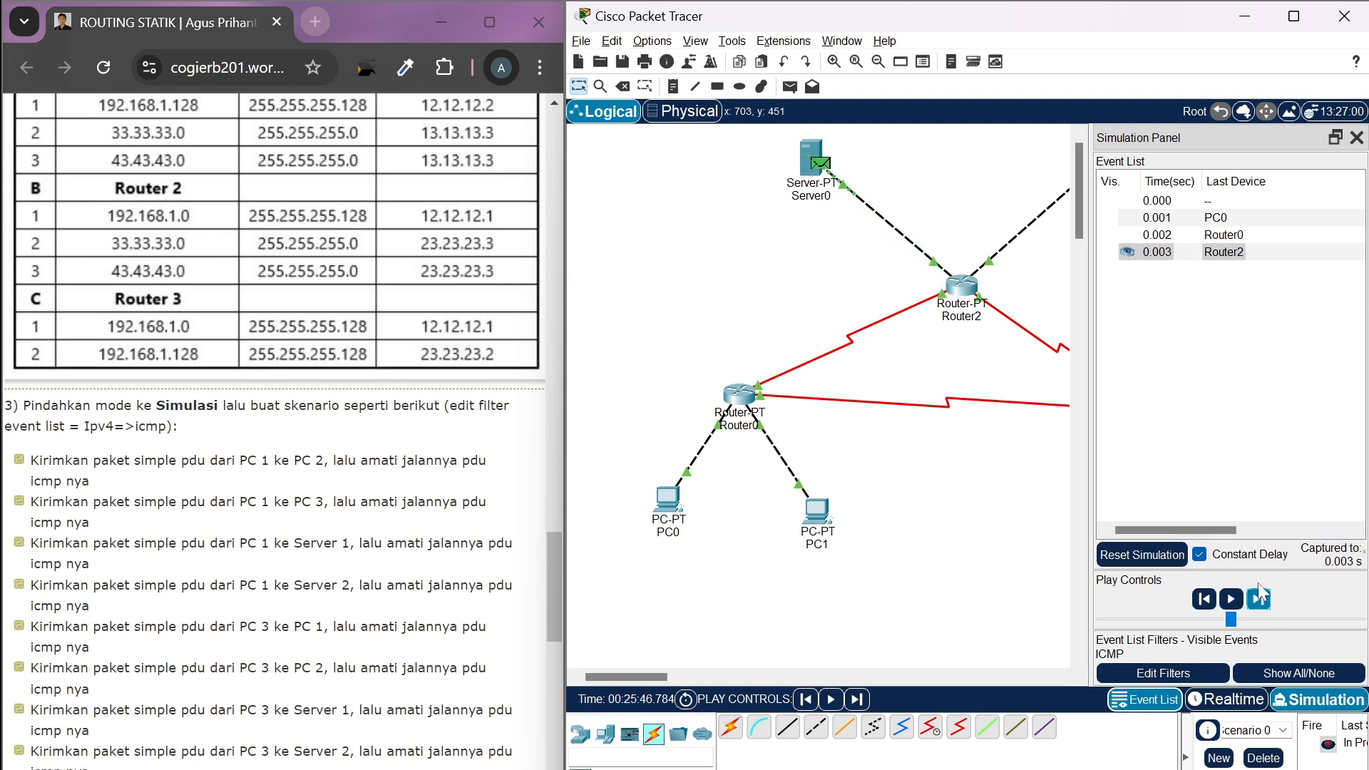
Advance the simulation event by event to follow the reply from Server0 back through Router2 and Router0 to PC0
{"action": "left_click", "coordinate": [1258, 601]}
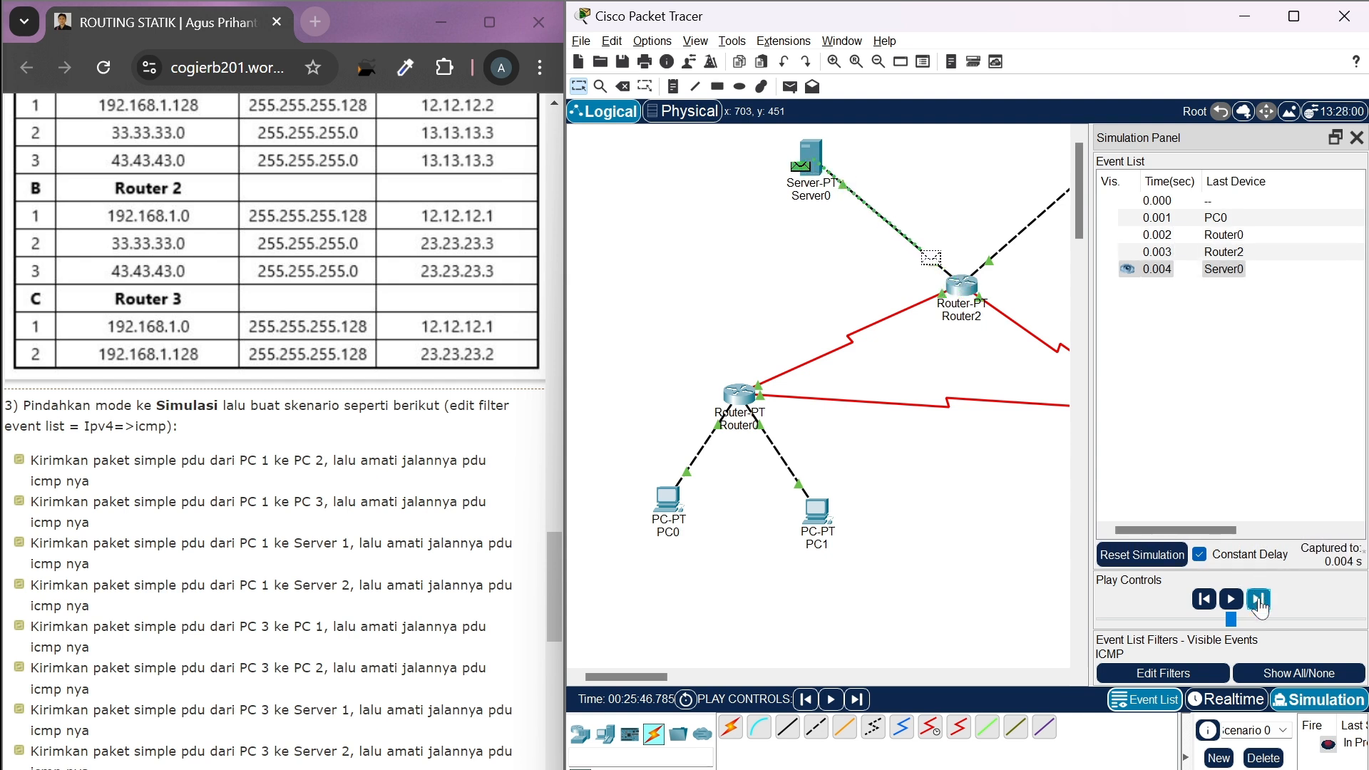
{"action": "left_click", "coordinate": [1258, 601]}
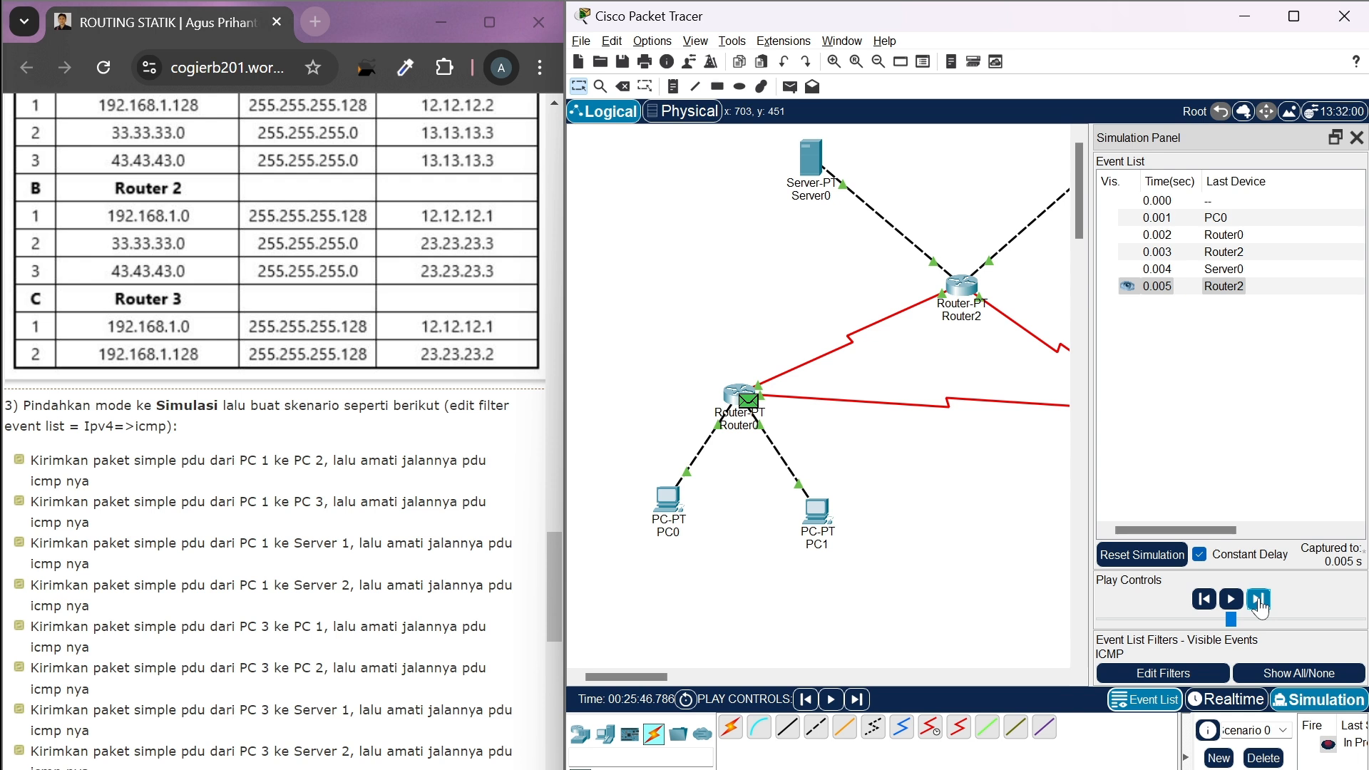
{"action": "left_click", "coordinate": [1258, 601]}
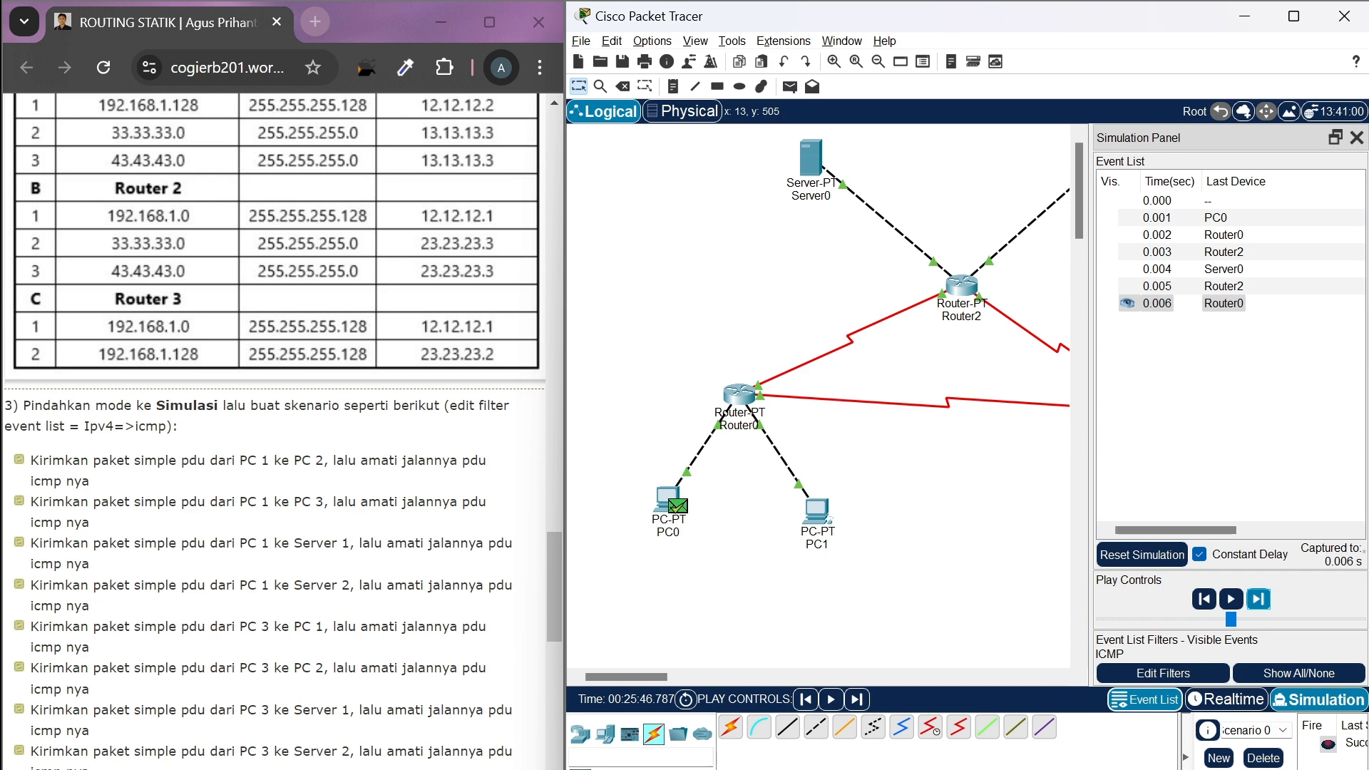
Delete the finished PC0-to-Server0 scenario and return to Realtime mode
{"action": "scroll", "coordinate": [278, 428], "scroll_direction": "down", "scroll_amount": 1}
{"action": "scroll", "coordinate": [278, 428], "scroll_direction": "down", "scroll_amount": 1}
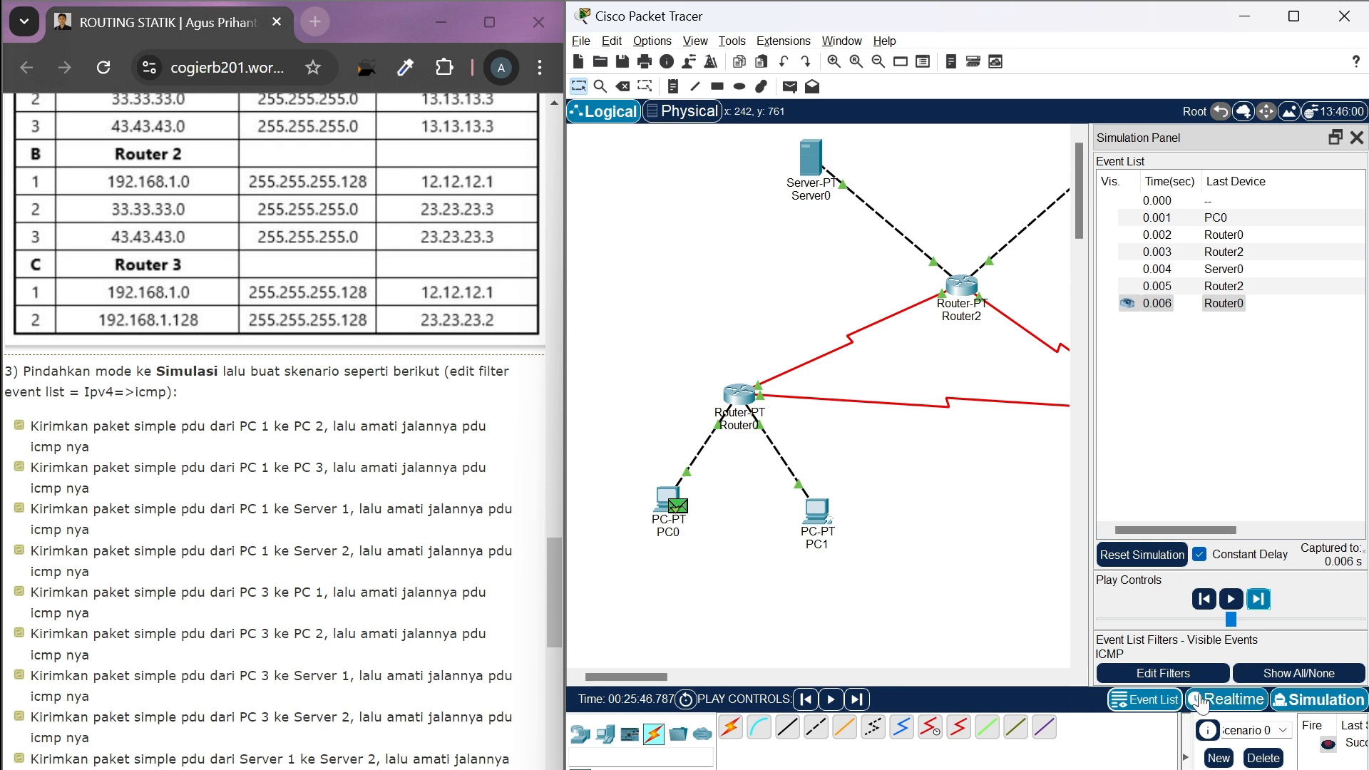
{"action": "left_click", "coordinate": [1263, 758]}
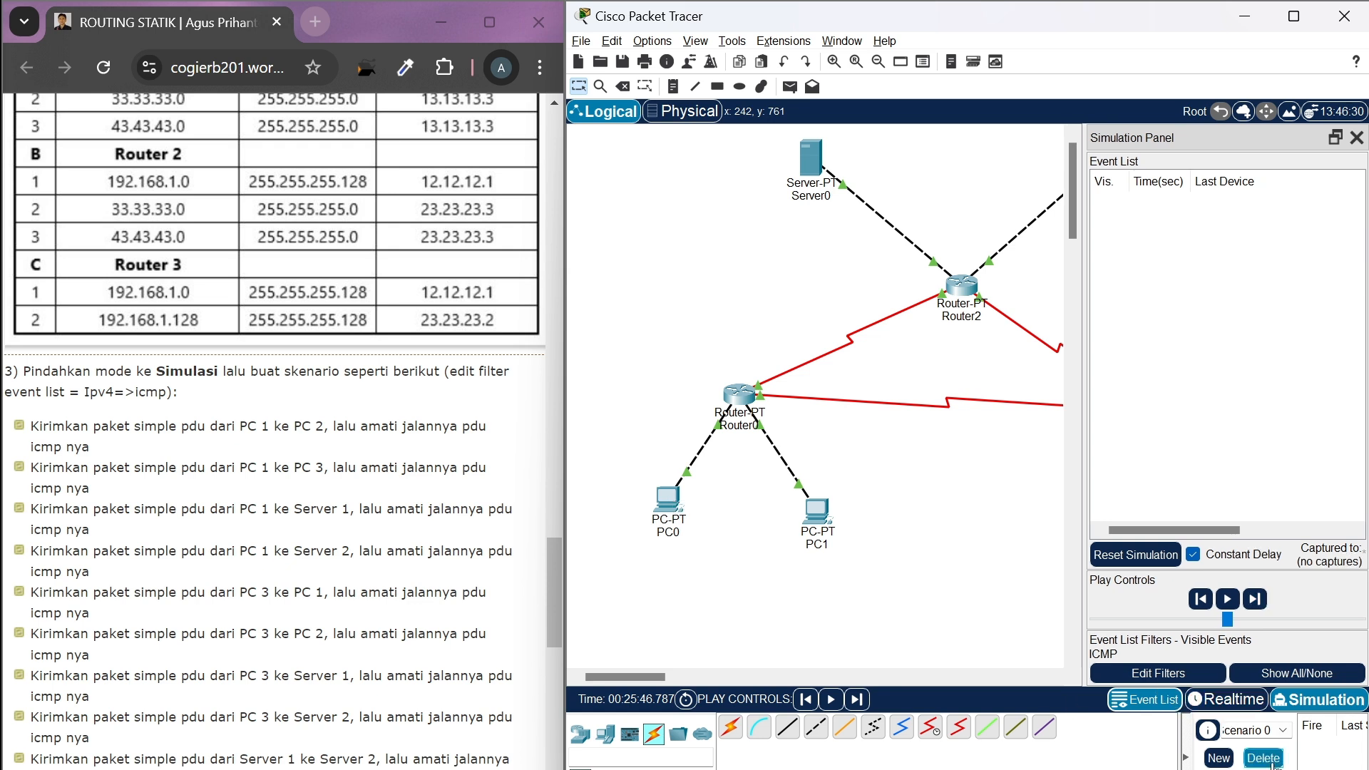
{"action": "left_click", "coordinate": [1242, 701]}
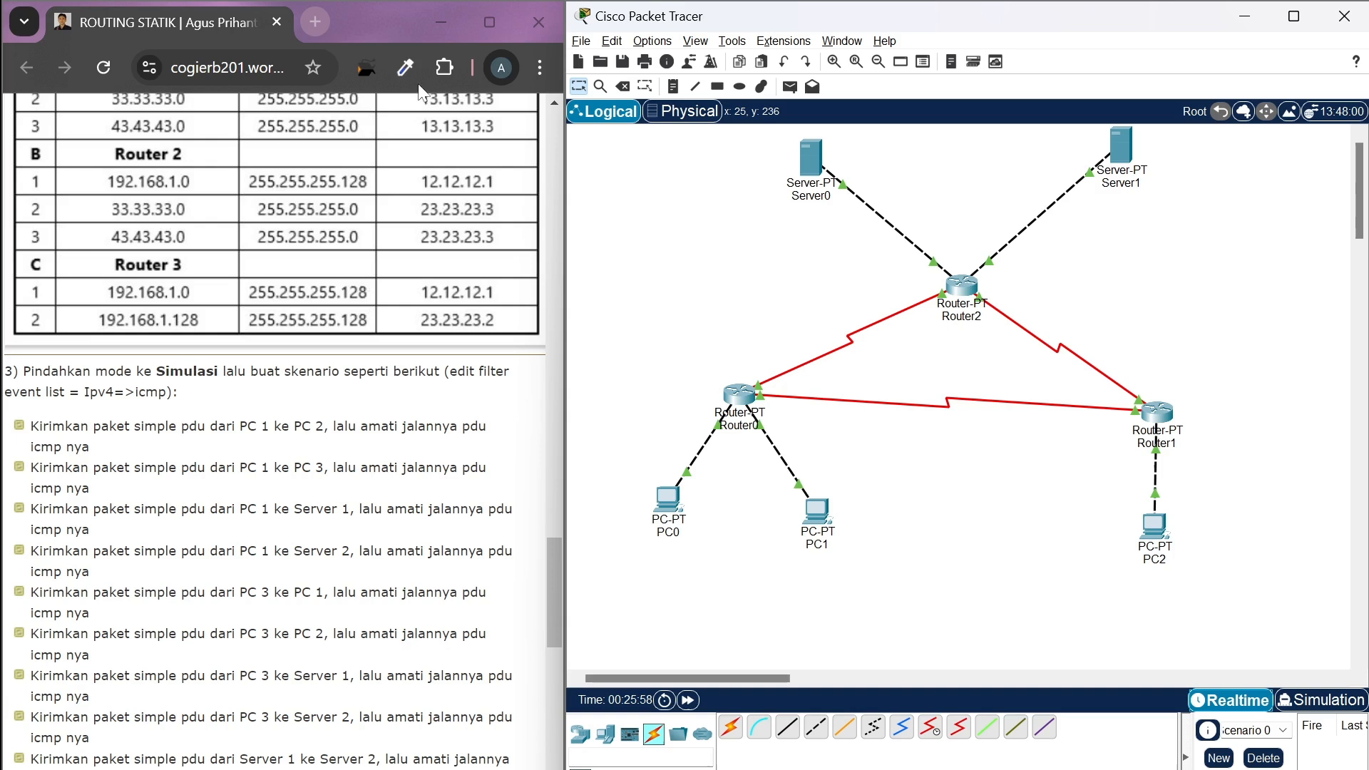
Add a simple PDU from PC0 to Server1 and switch to Simulation mode
{"action": "left_click", "coordinate": [791, 87]}
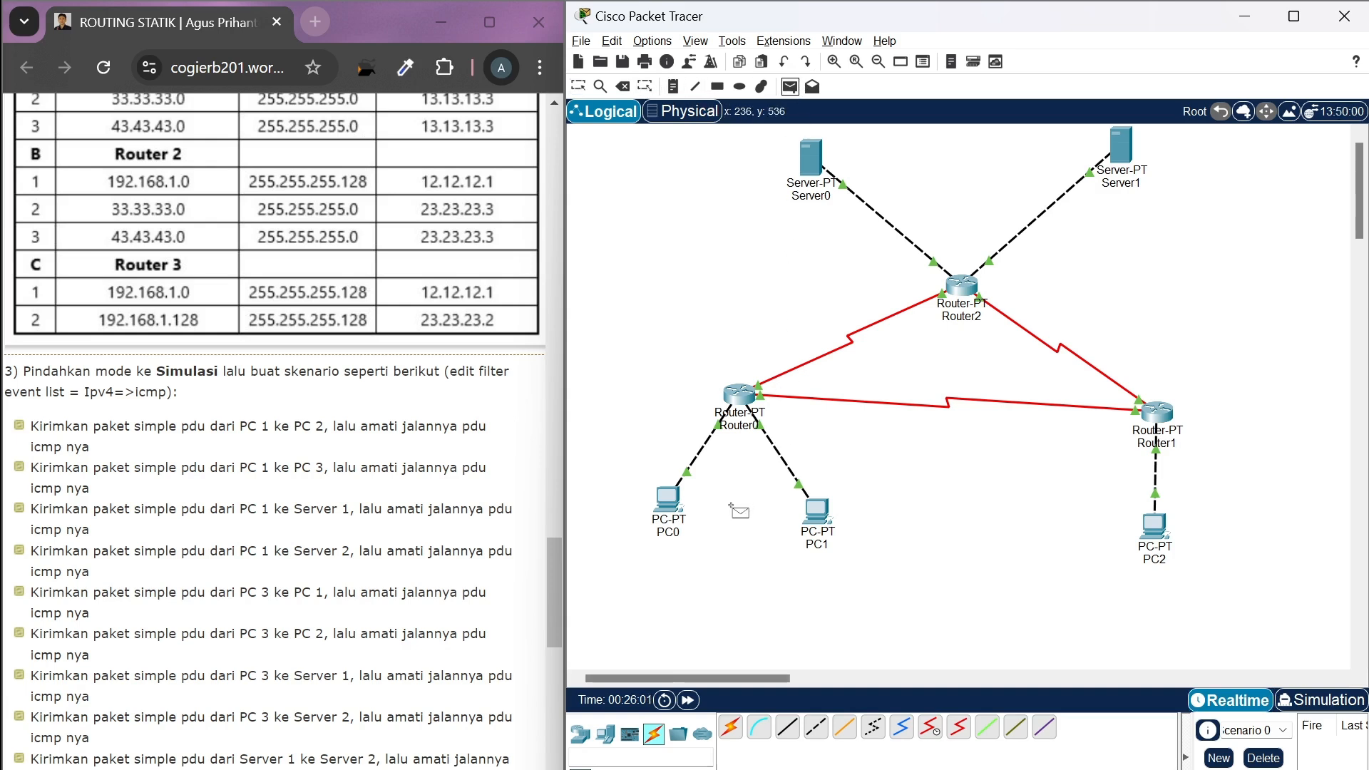
{"action": "left_click", "coordinate": [676, 515]}
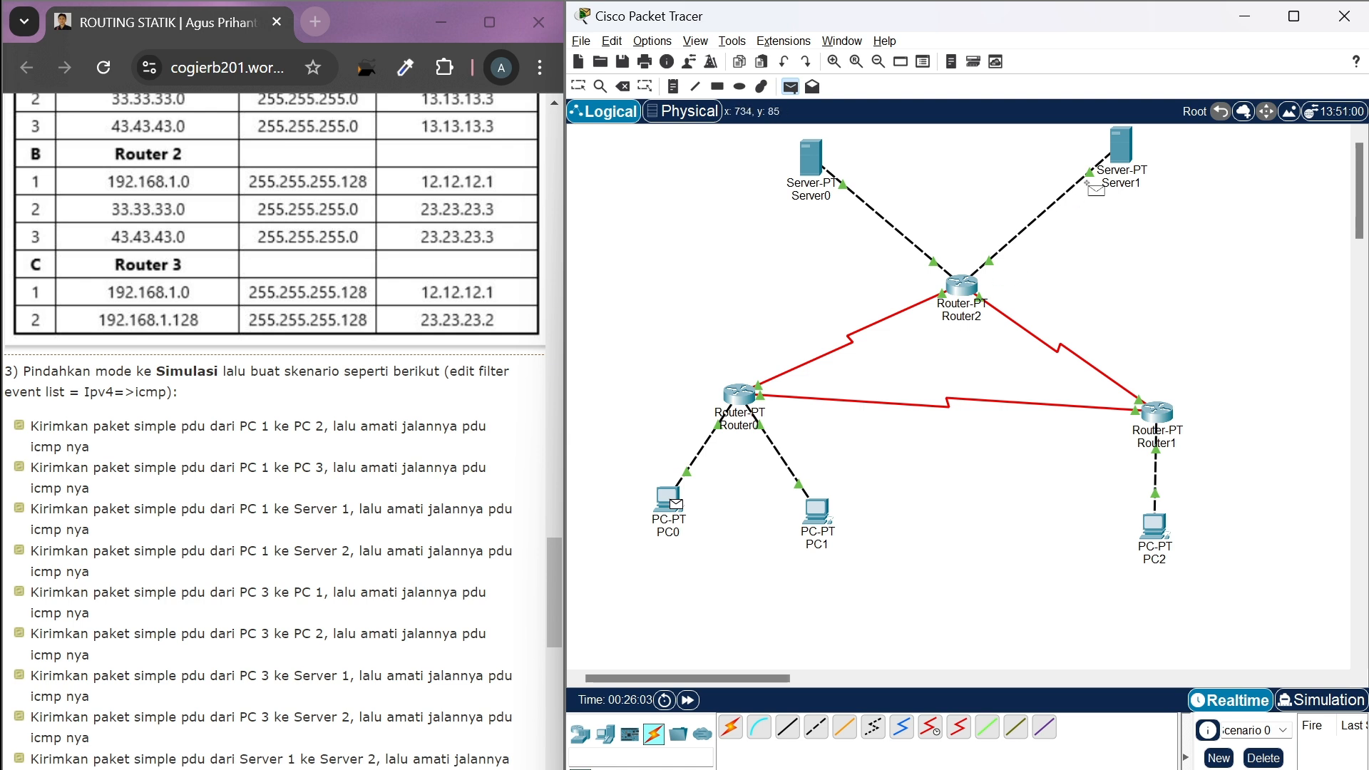
{"action": "left_click", "coordinate": [1118, 155]}
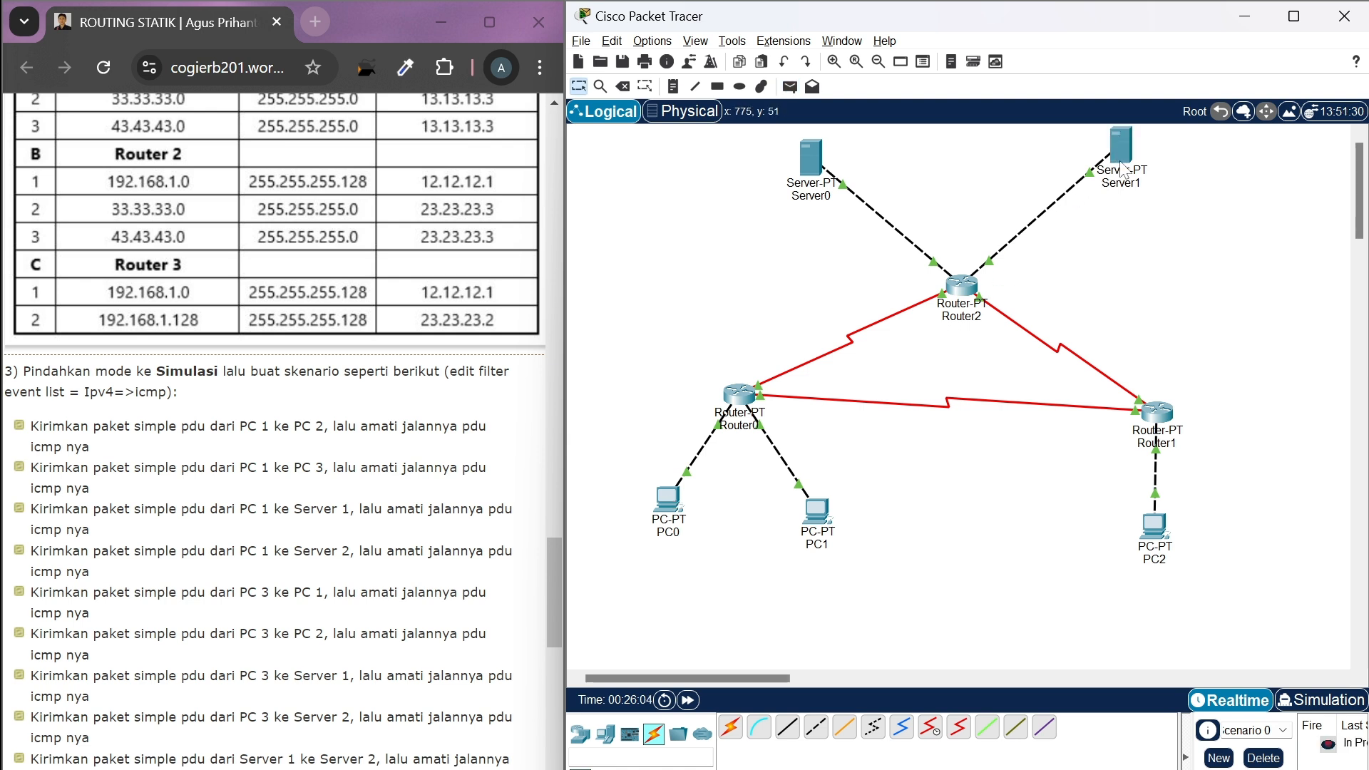
{"action": "left_click", "coordinate": [1308, 702]}
Advance the simulation event by event to carry the PDU from PC0 through Router0 and Router2 to Server1
{"action": "left_click", "coordinate": [1257, 601]}
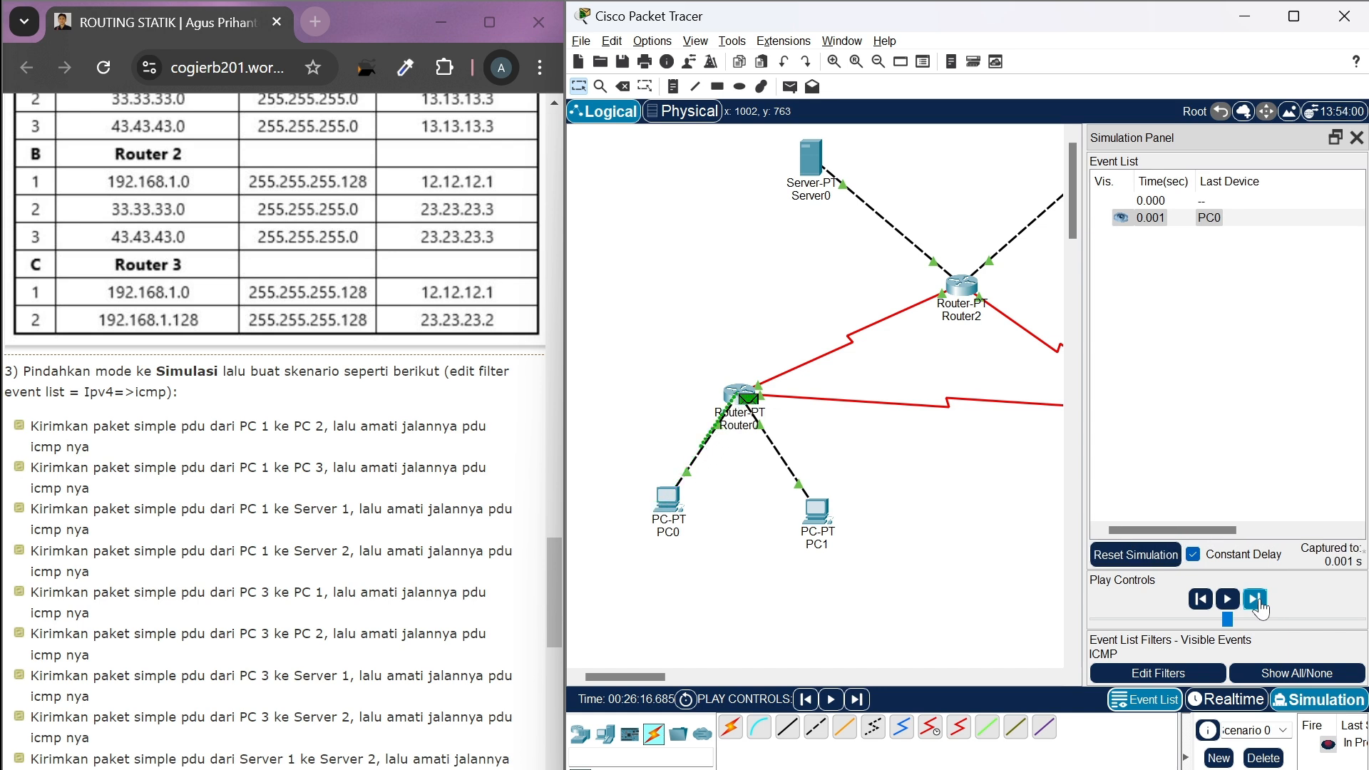
{"action": "left_click", "coordinate": [1255, 600]}
{"action": "scroll", "coordinate": [988, 621], "scroll_direction": "right", "scroll_amount": 5}
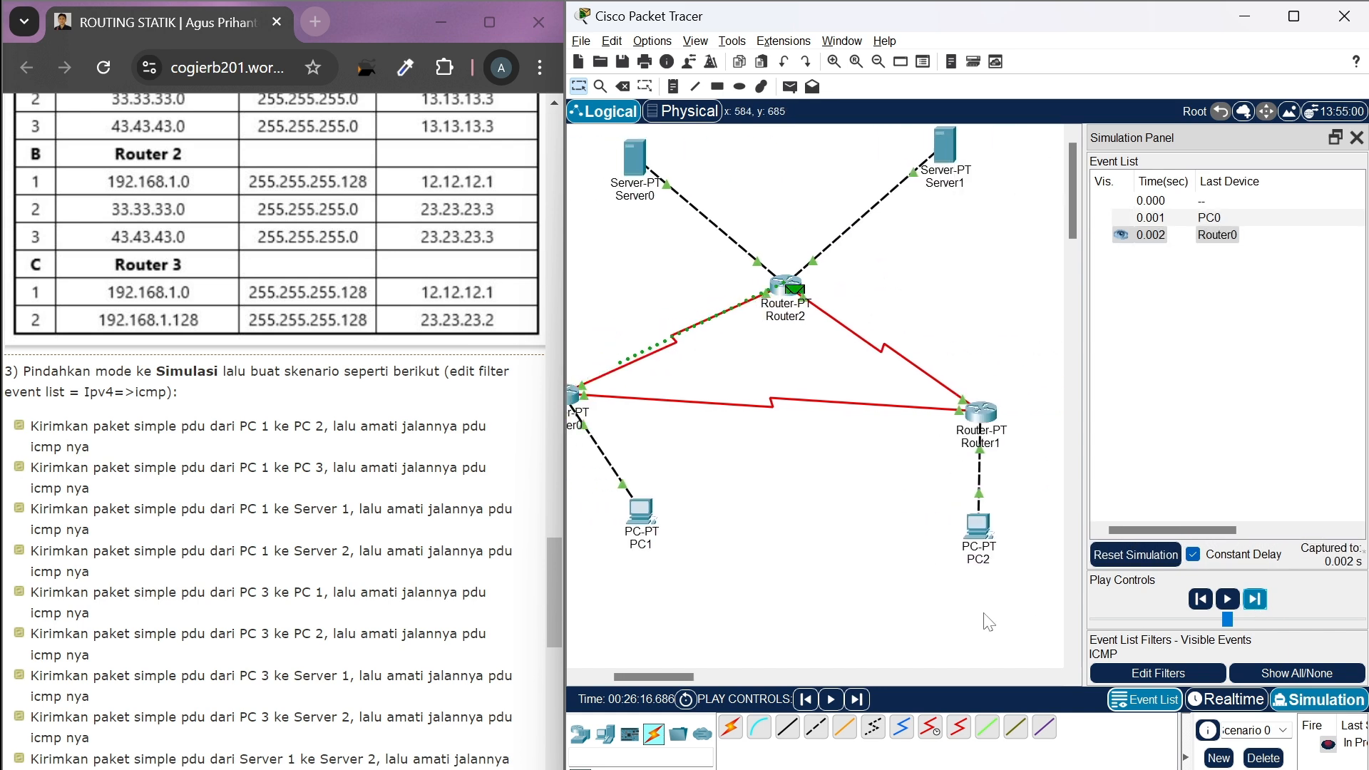
{"action": "scroll", "coordinate": [988, 620], "scroll_direction": "left", "scroll_amount": 1}
{"action": "left_click", "coordinate": [1256, 601]}
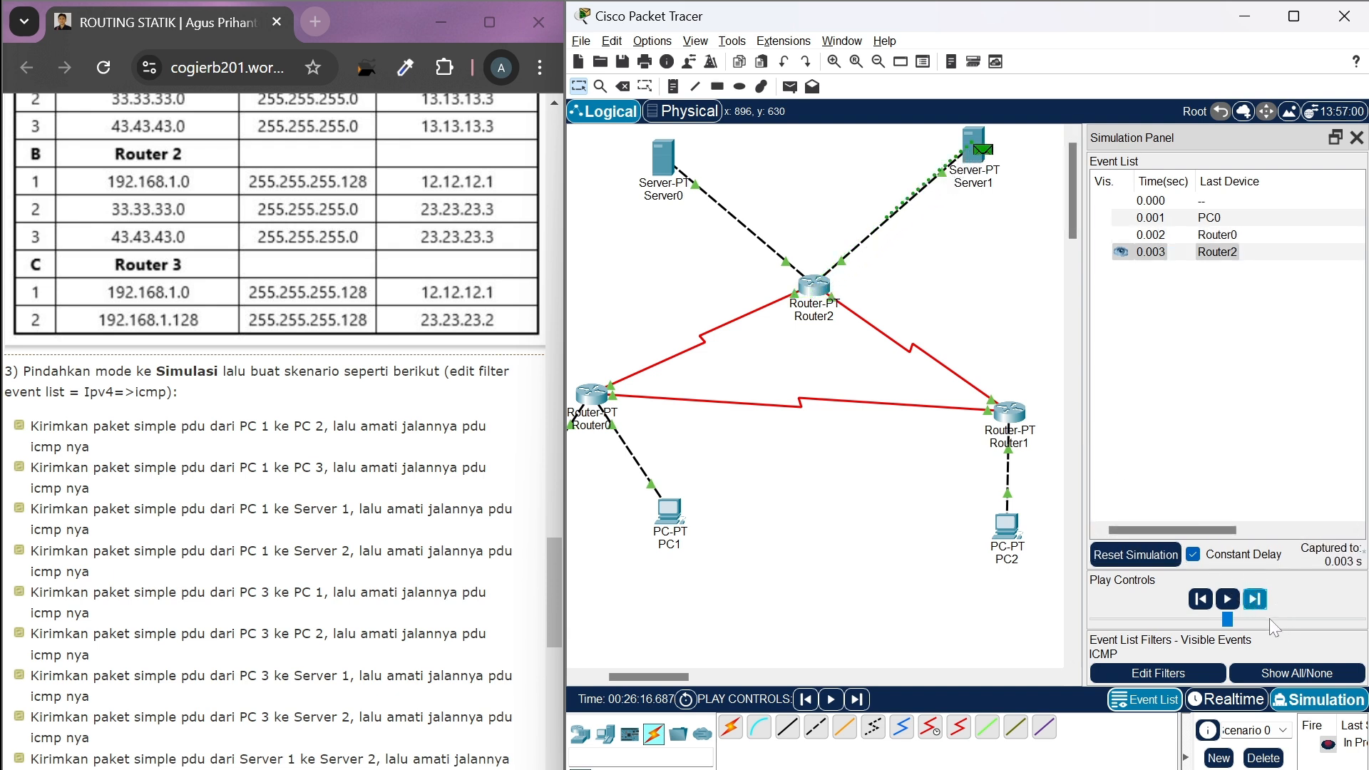
Advance the simulation event by event to follow the reply from Server1 back through Router2 and Router0 to PC0
{"action": "left_click", "coordinate": [1256, 600]}
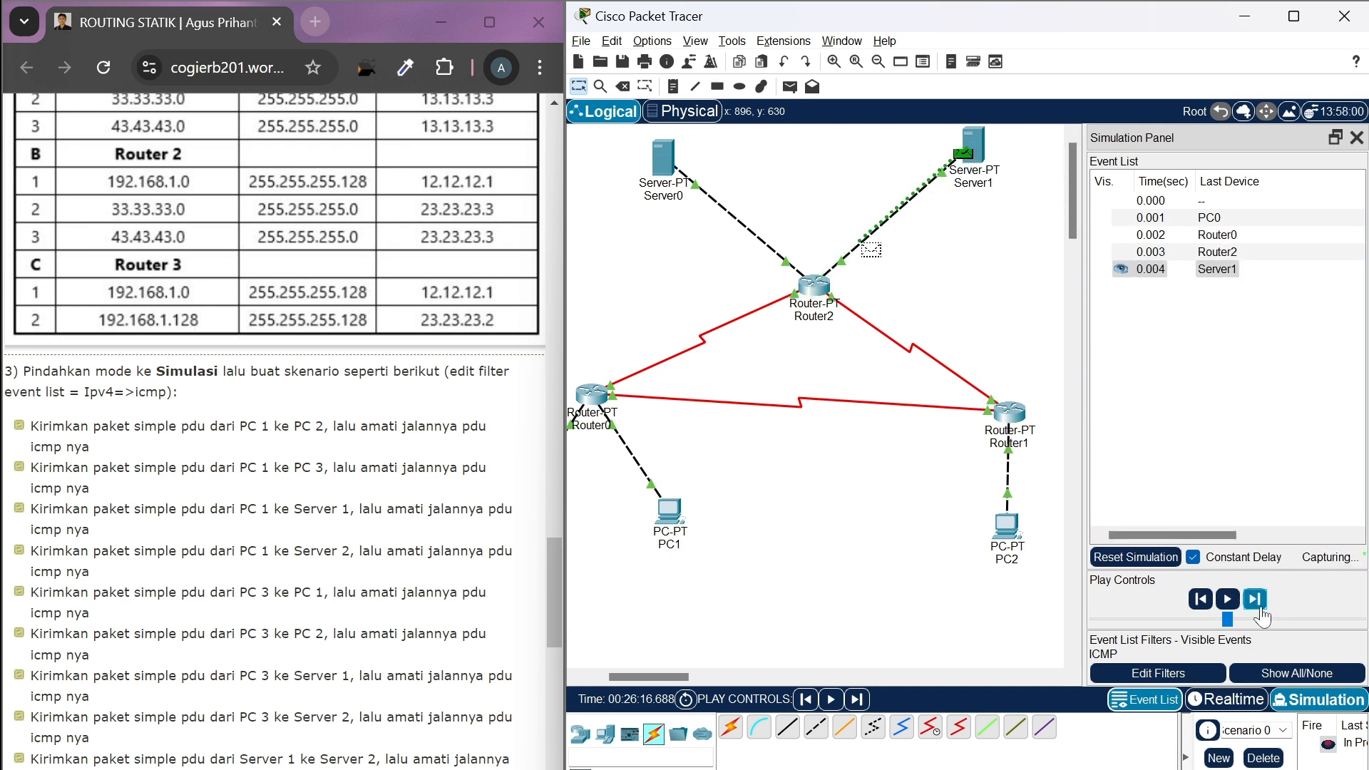
{"action": "scroll", "coordinate": [964, 611], "scroll_direction": "left", "scroll_amount": 5}
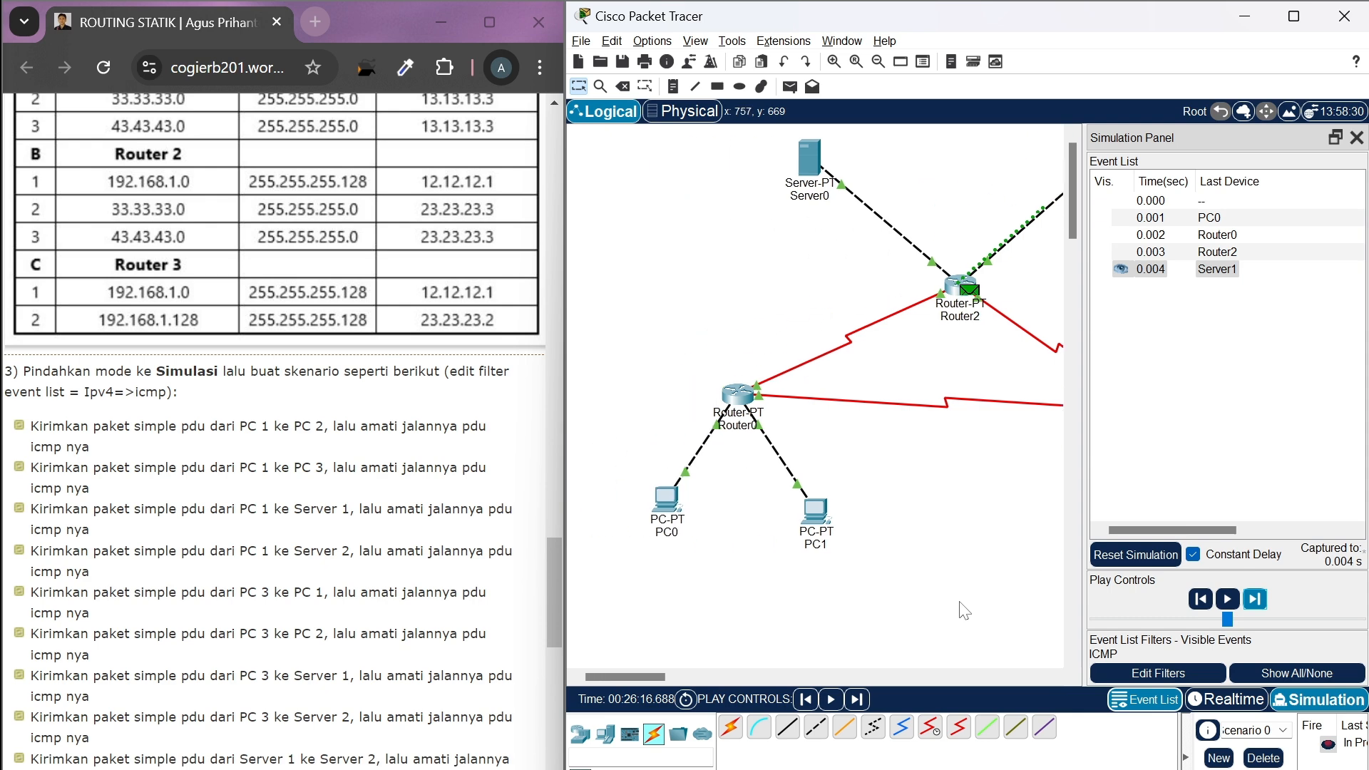
{"action": "left_click", "coordinate": [1256, 601]}
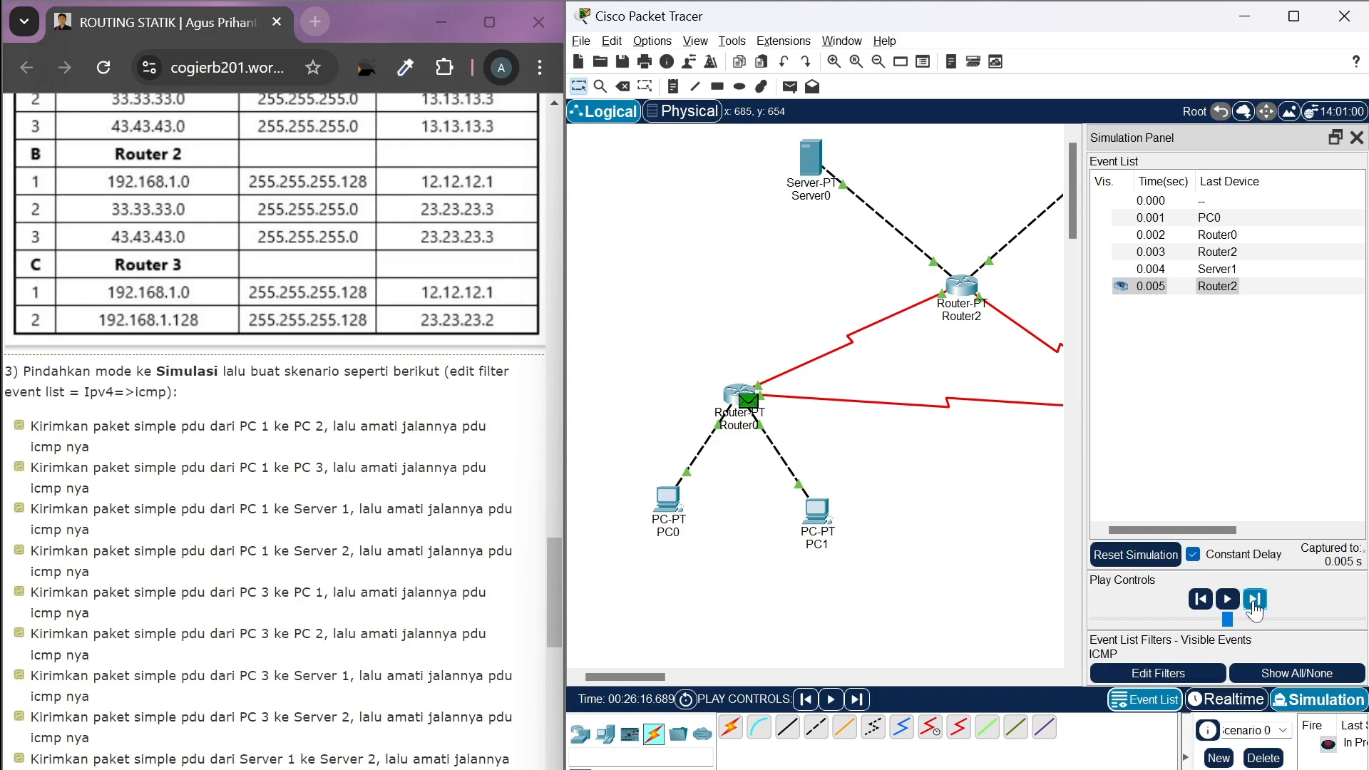
{"action": "left_click", "coordinate": [1255, 602]}
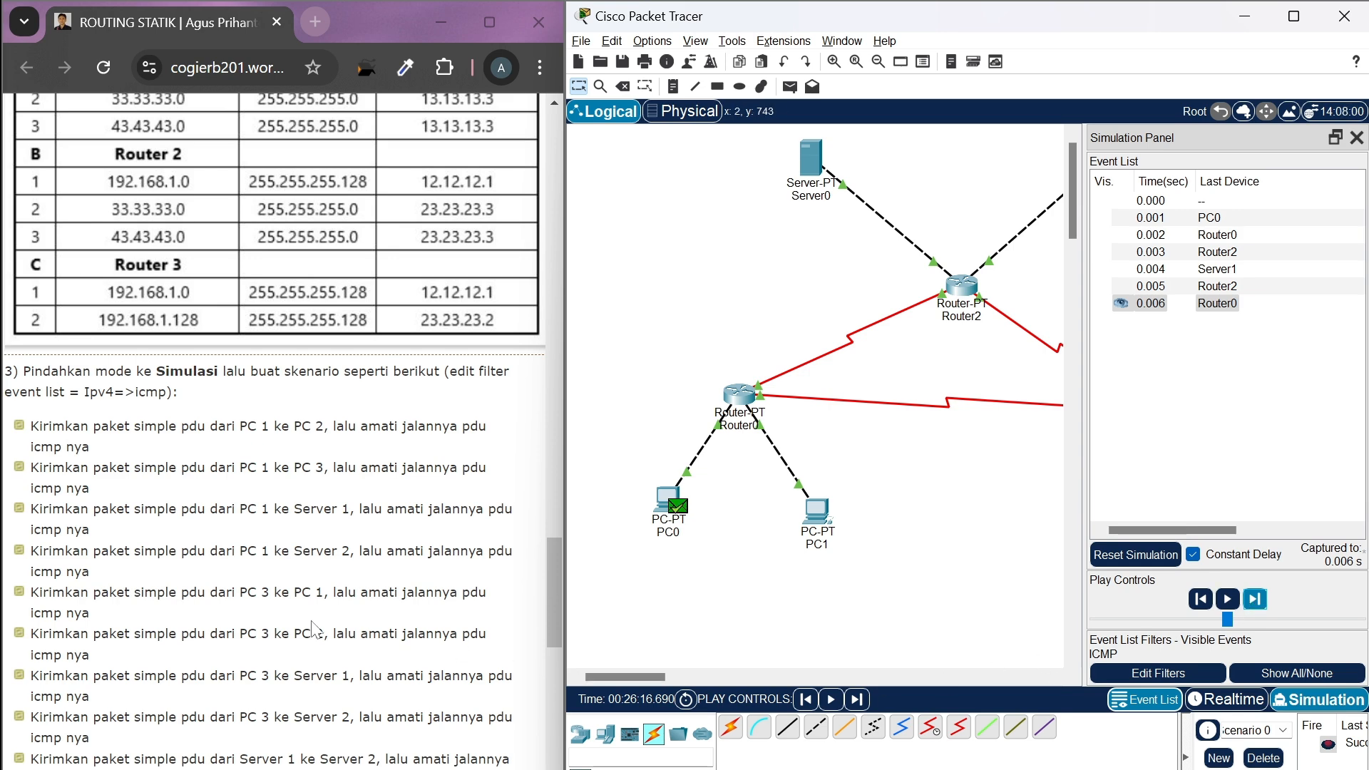
Delete the finished PC0-to-Server1 scenario and return to Realtime mode
{"action": "scroll", "coordinate": [316, 629], "scroll_direction": "down", "scroll_amount": 1}
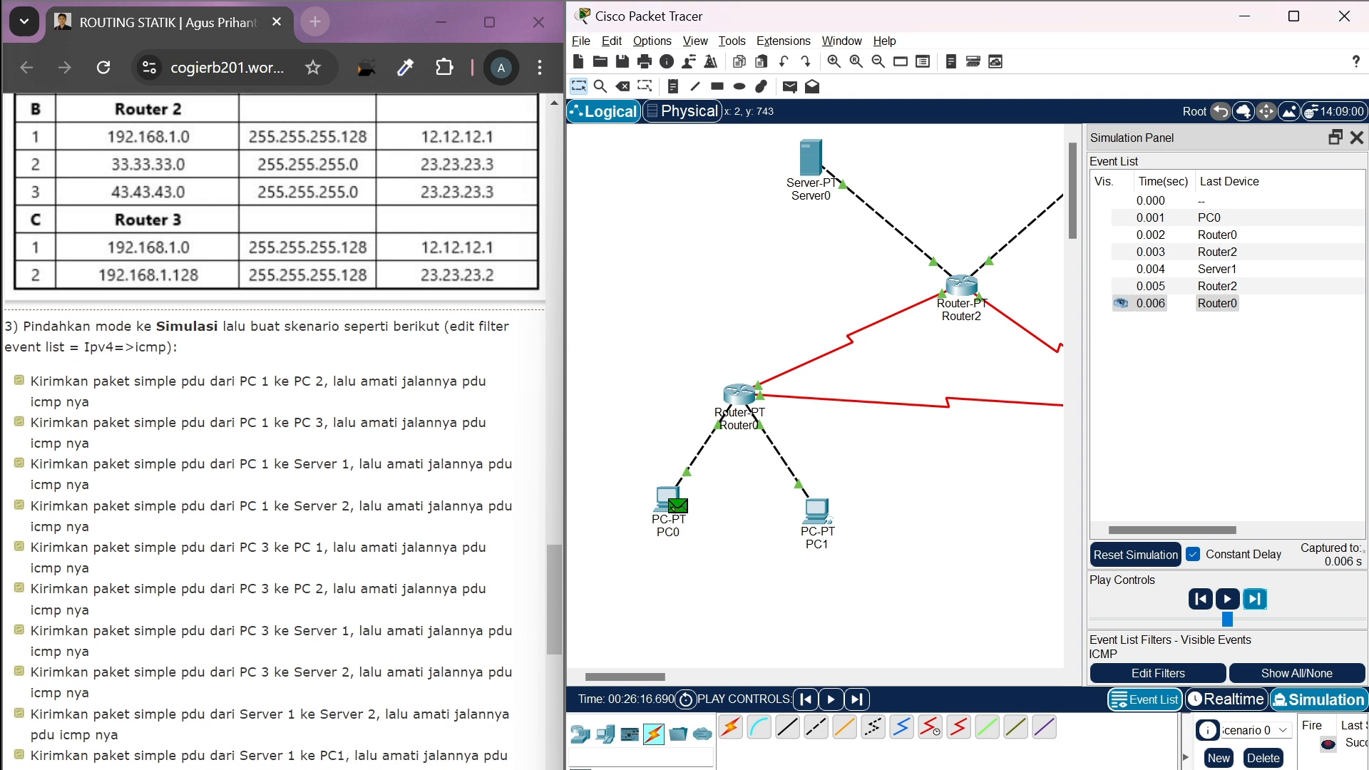
{"action": "scroll", "coordinate": [316, 629], "scroll_direction": "right", "scroll_amount": 1}
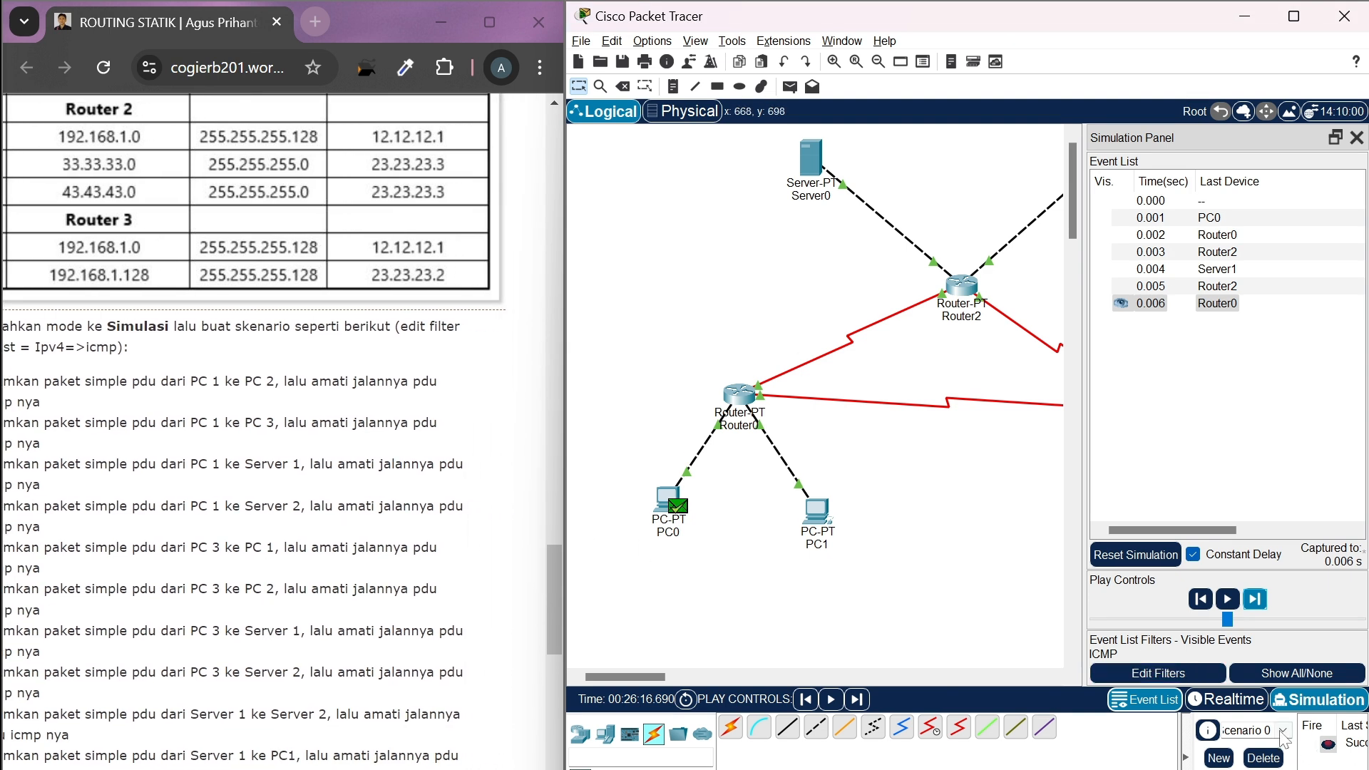
{"action": "left_click", "coordinate": [1261, 756]}
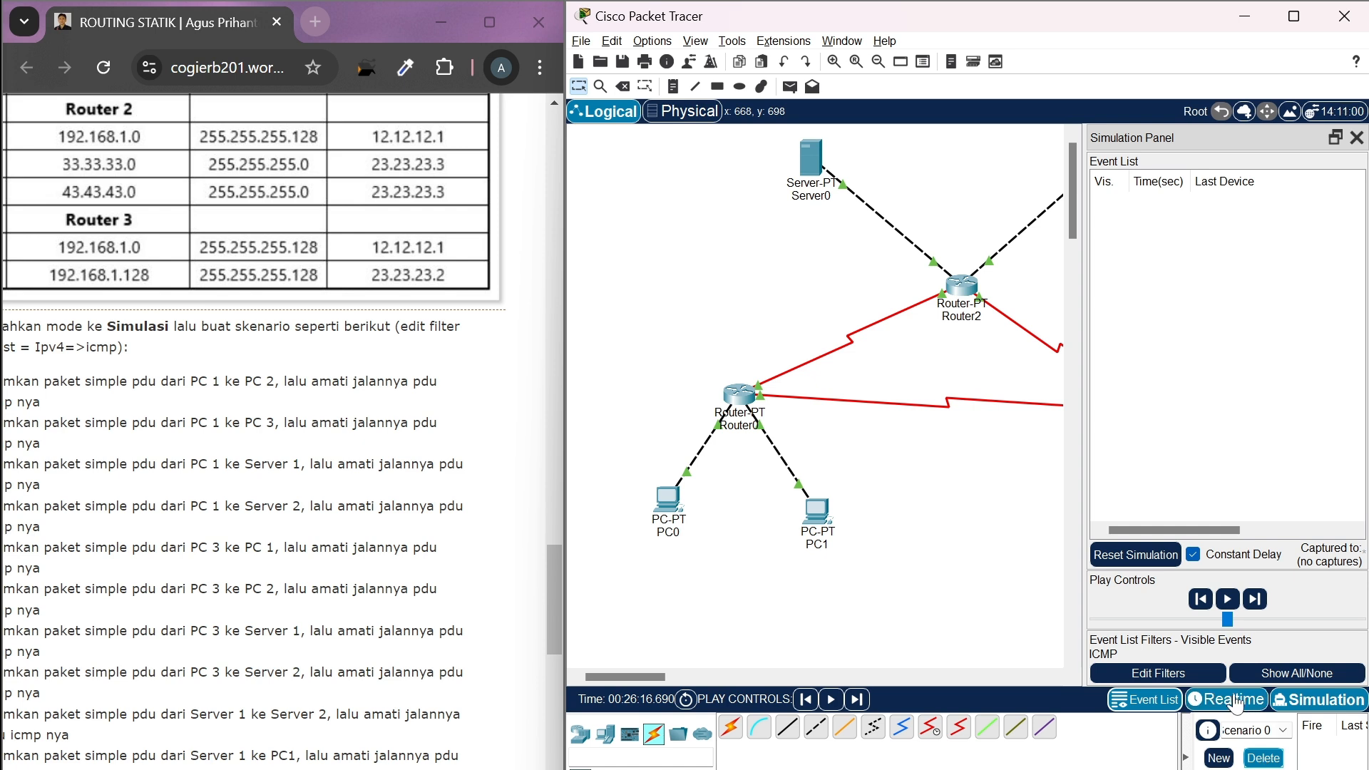
{"action": "left_click", "coordinate": [1232, 701]}
Add a simple PDU from PC2 to PC0 and switch to Simulation mode
{"action": "left_click", "coordinate": [790, 86]}
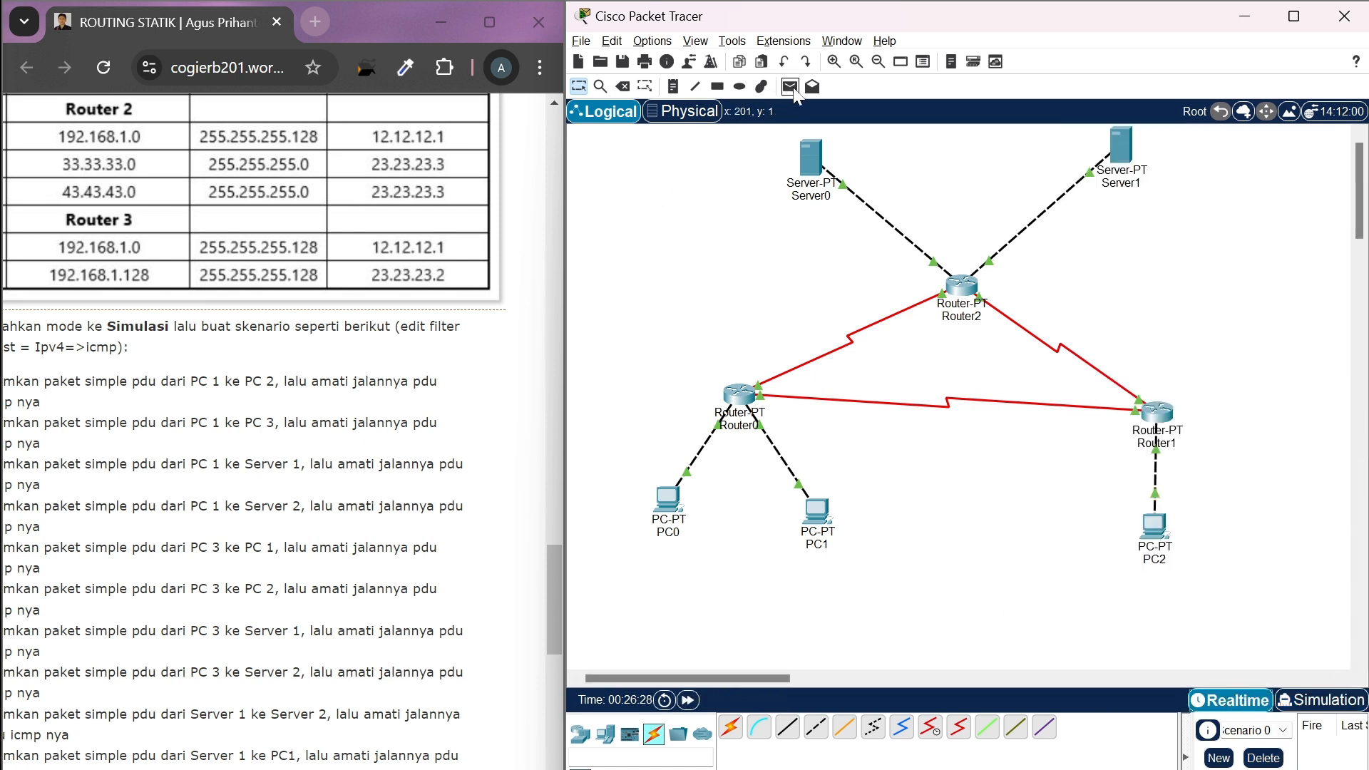
{"action": "left_click", "coordinate": [1155, 526]}
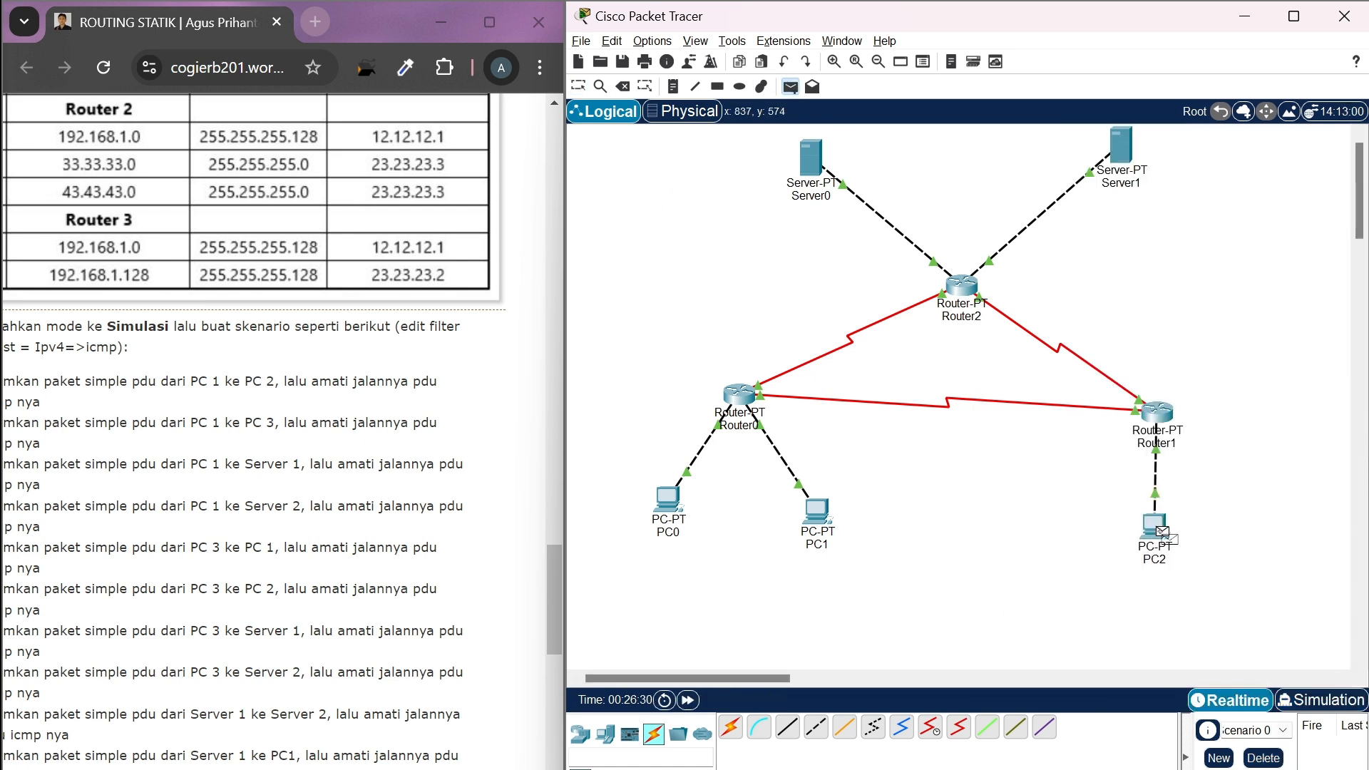
{"action": "left_click", "coordinate": [668, 499]}
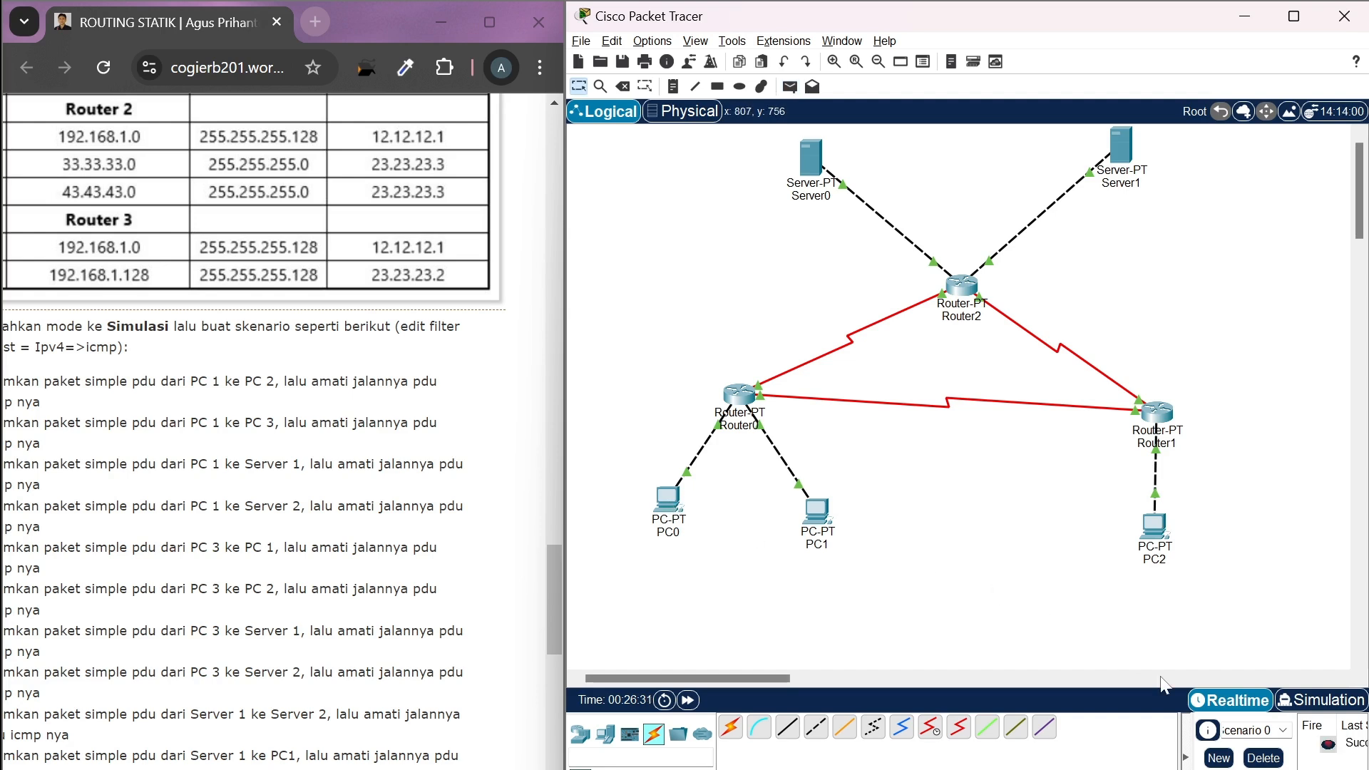
{"action": "left_click", "coordinate": [1325, 700]}
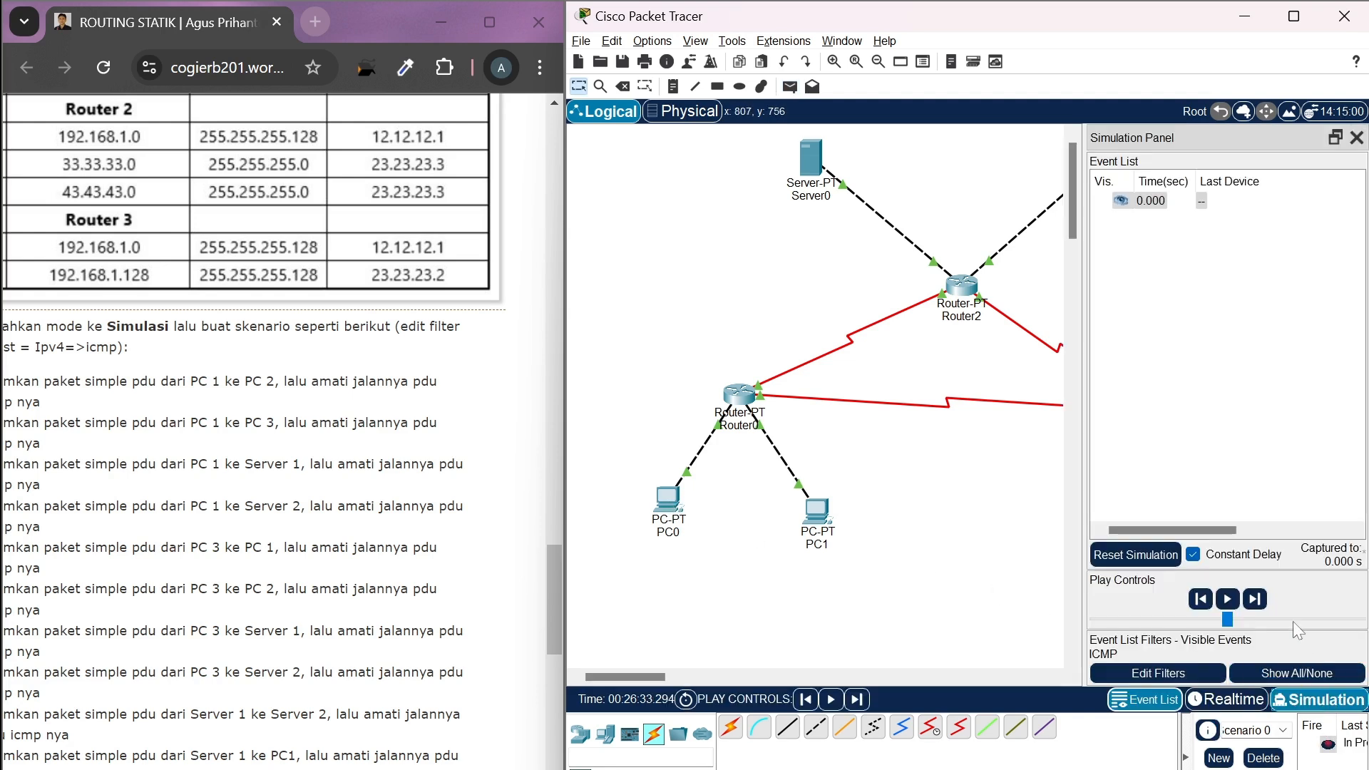
Advance the simulation event by event to carry the PDU from PC2 through Router1 and Router0 to PC0
{"action": "left_click", "coordinate": [1257, 599]}
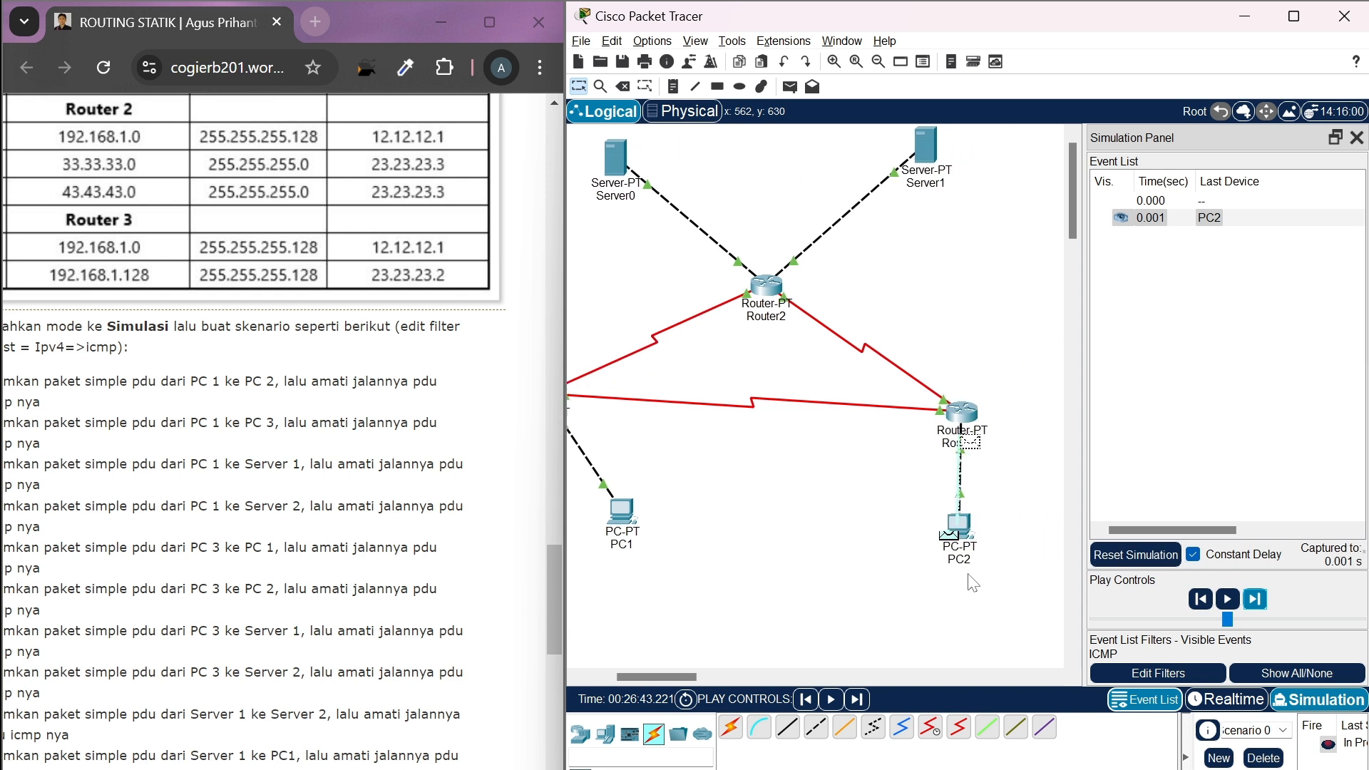
{"action": "left_click", "coordinate": [1259, 600]}
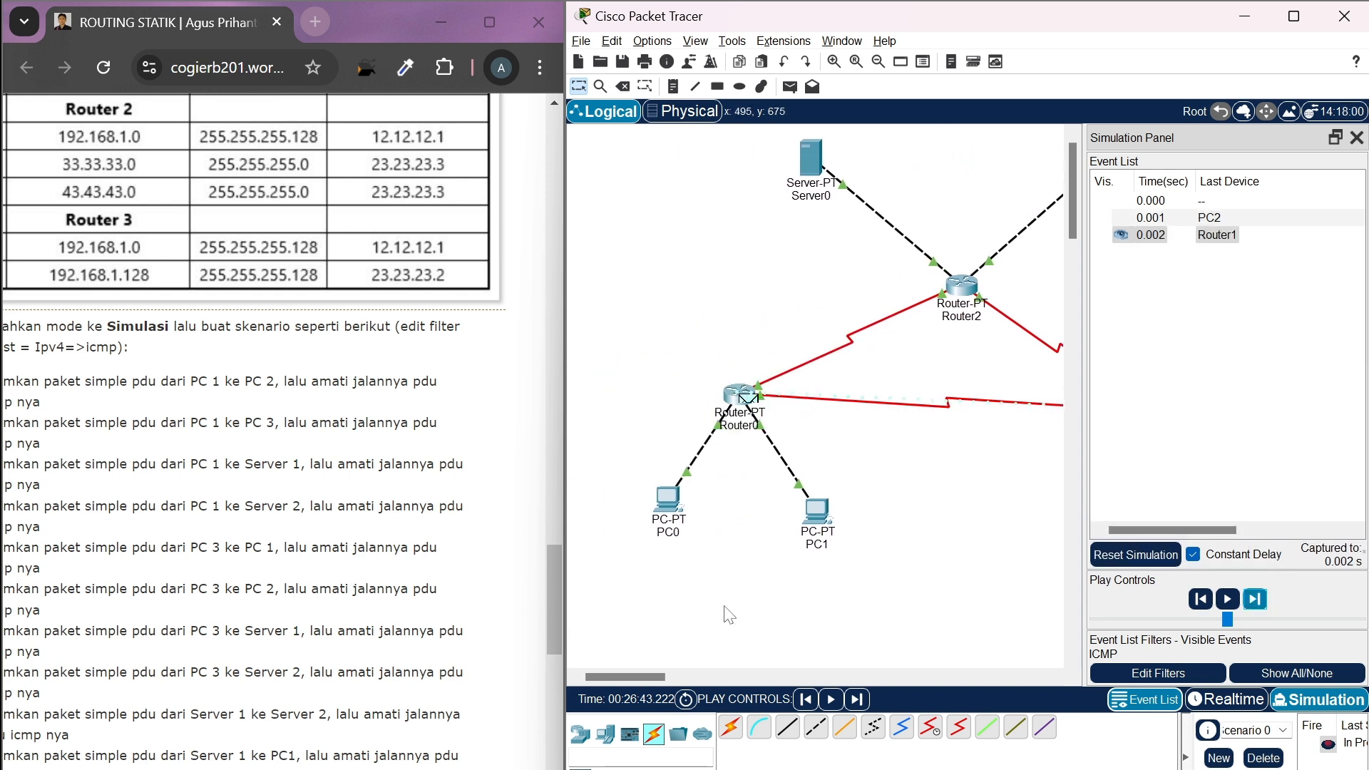
{"action": "left_click", "coordinate": [1259, 601]}
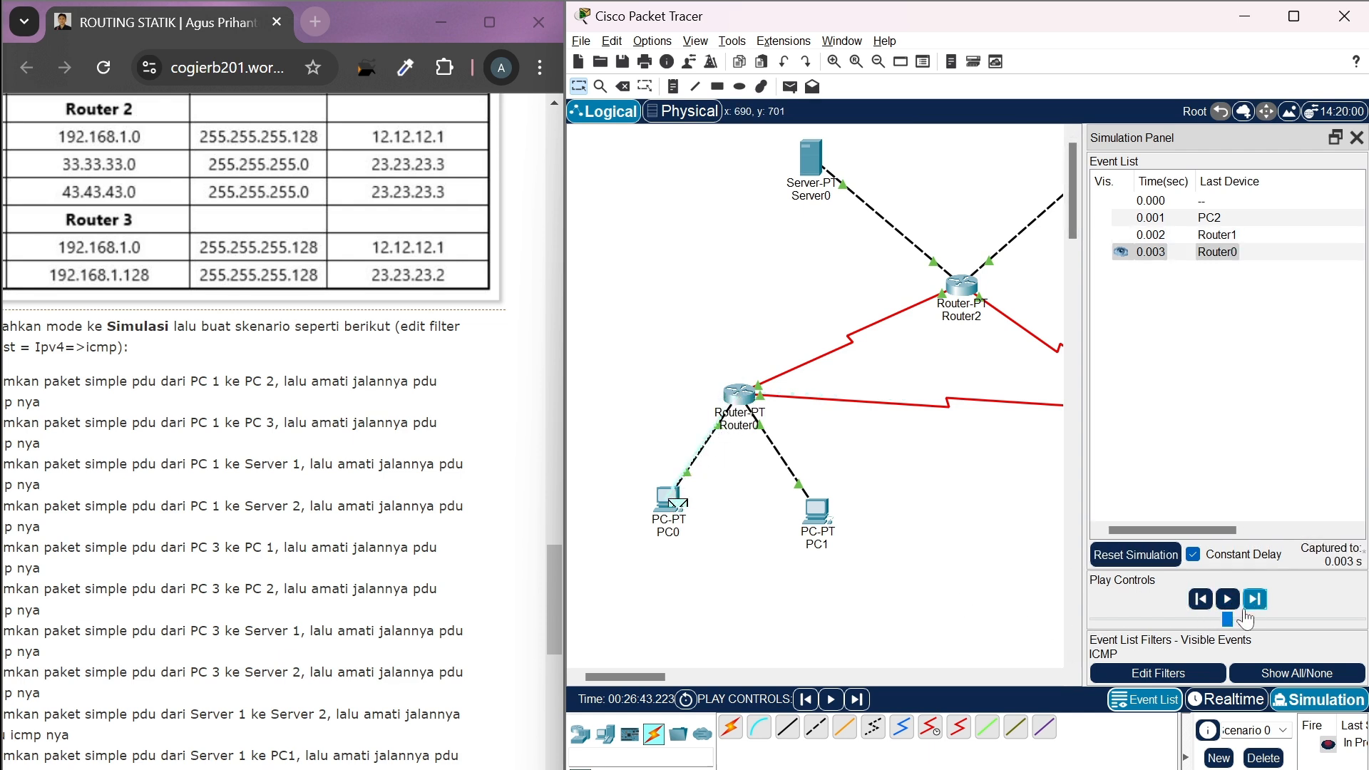
Advance the simulation event by event to follow the reply from PC0 back through Router0 and Router1 to PC2
{"action": "left_click", "coordinate": [1258, 603]}
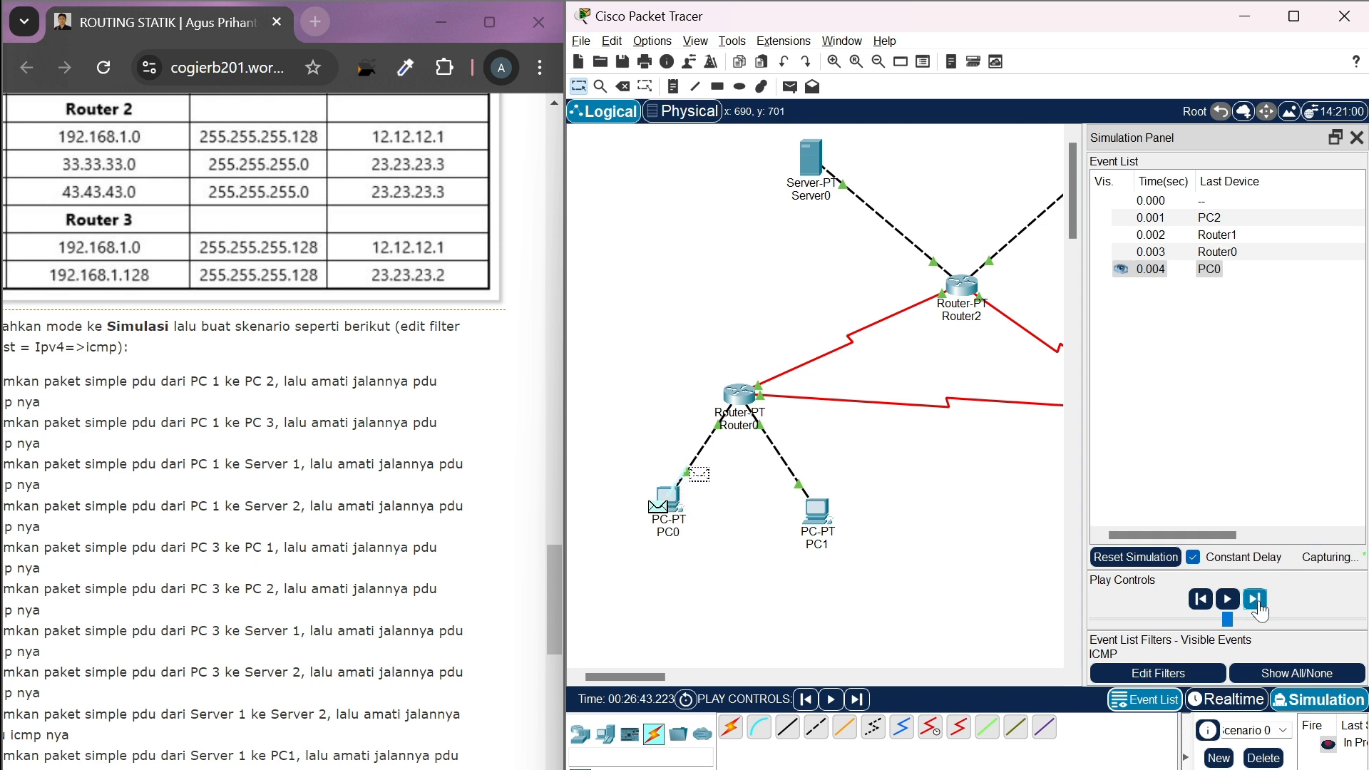
{"action": "scroll", "coordinate": [937, 599], "scroll_direction": "right", "scroll_amount": 1}
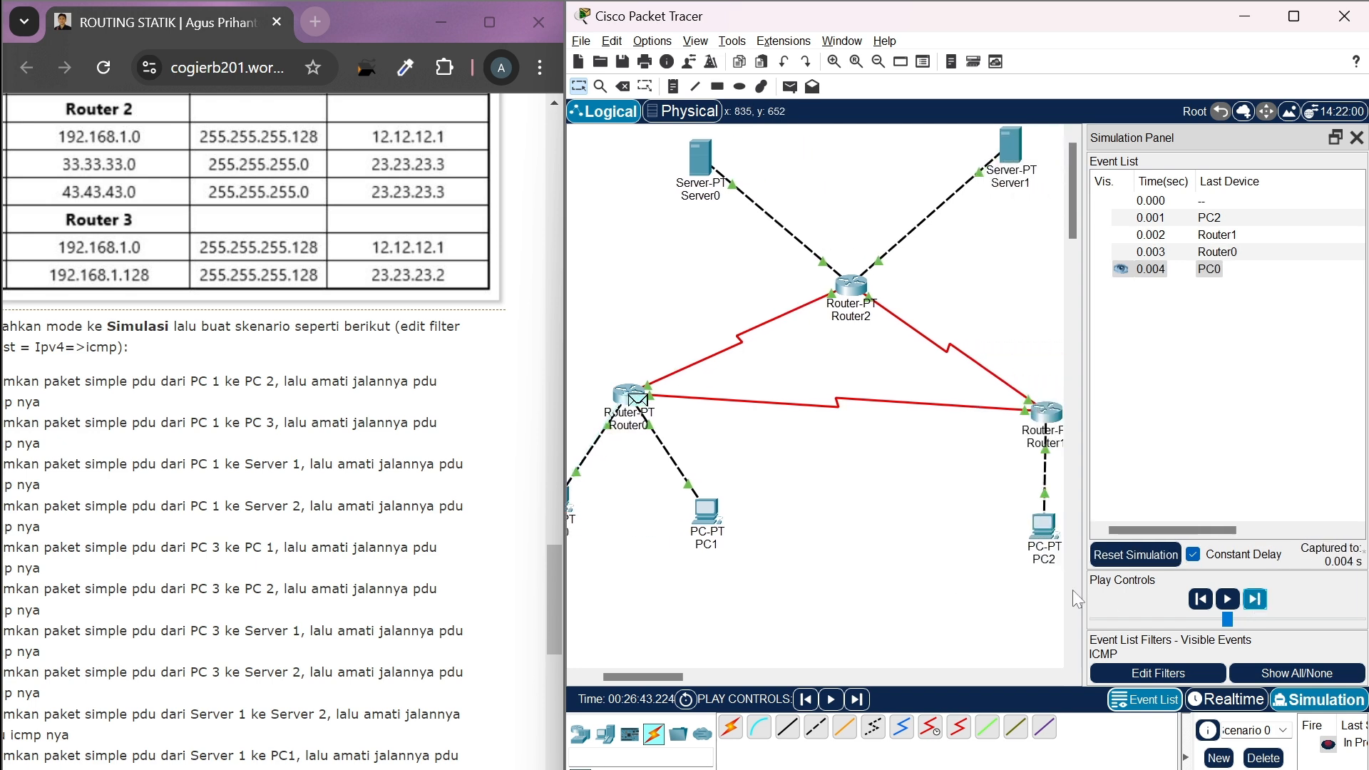
{"action": "left_click", "coordinate": [1257, 601]}
{"action": "scroll", "coordinate": [955, 609], "scroll_direction": "right", "scroll_amount": 4}
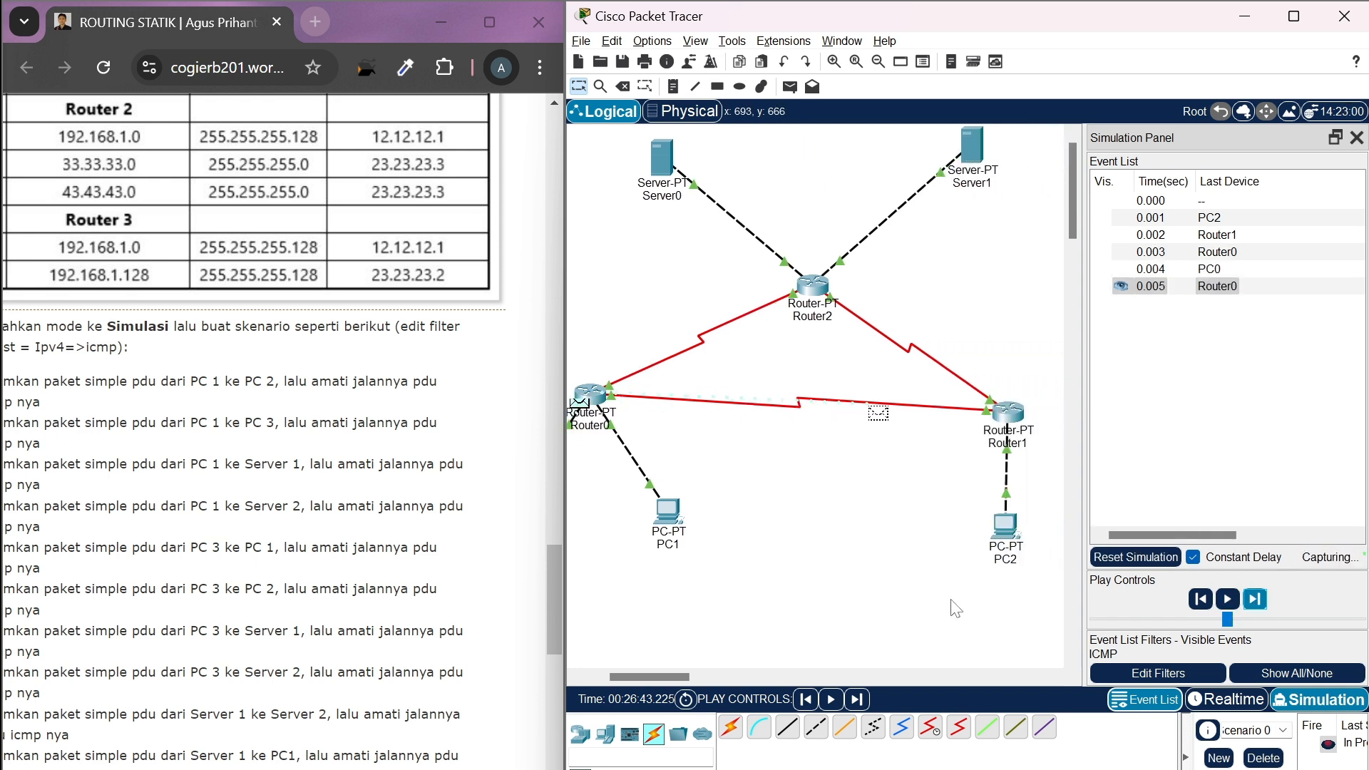
{"action": "scroll", "coordinate": [956, 608], "scroll_direction": "right", "scroll_amount": 2}
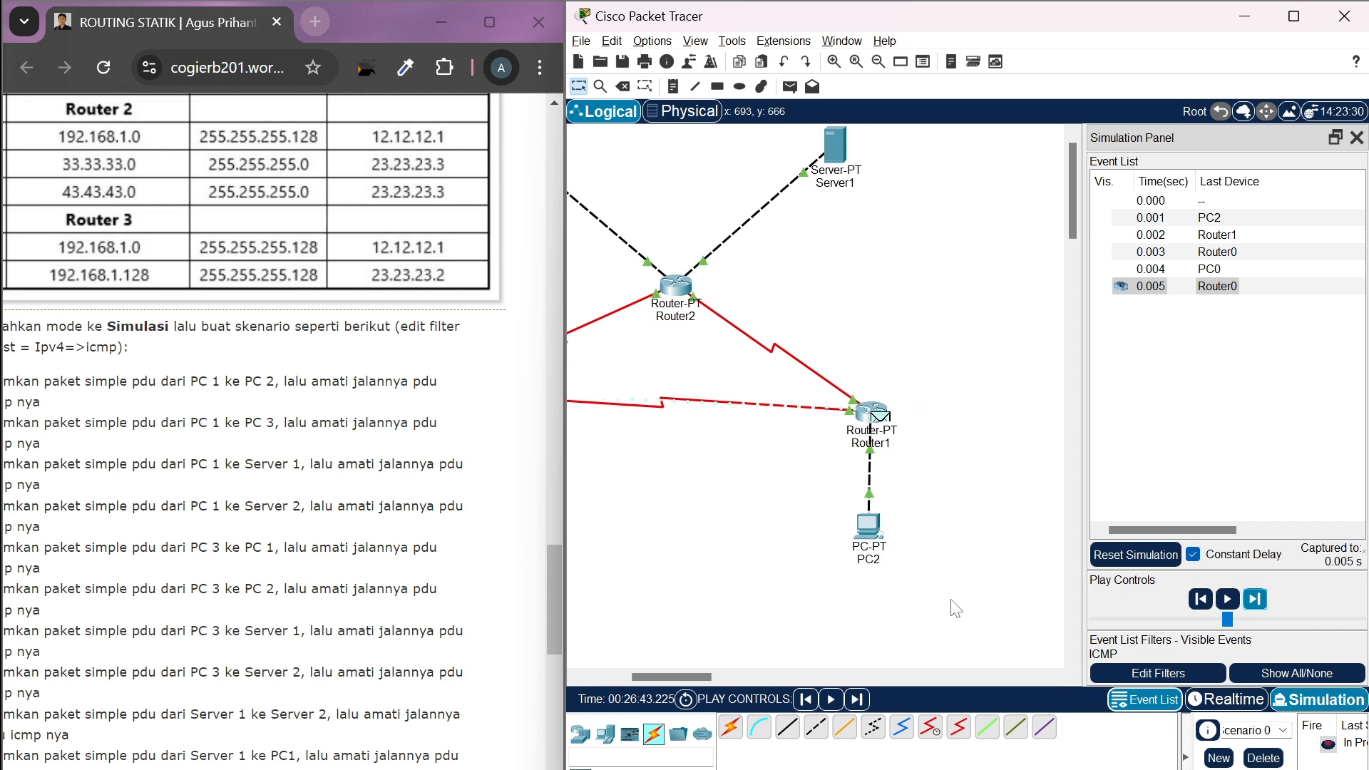
{"action": "left_click", "coordinate": [1260, 605]}
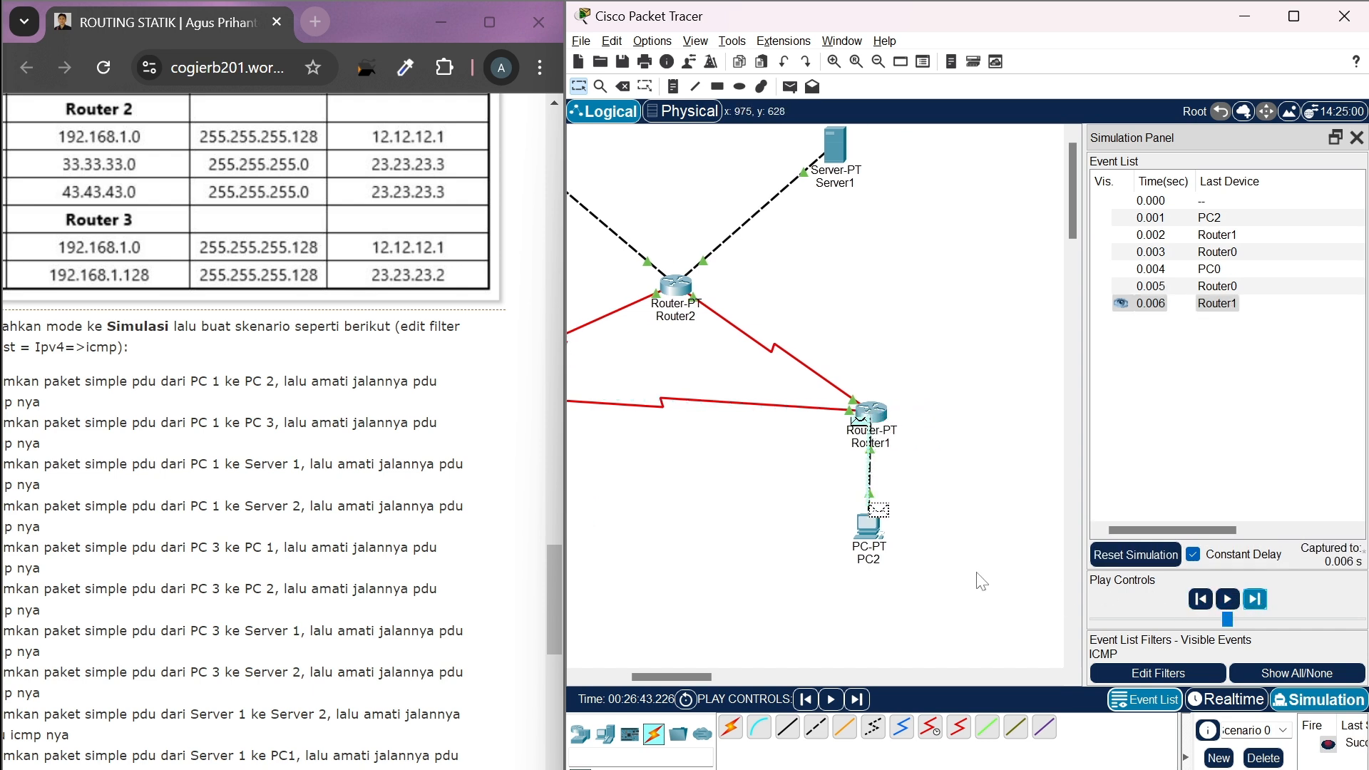
Delete the finished PC2-to-PC0 scenario and return to Realtime mode
{"action": "scroll", "coordinate": [983, 581], "scroll_direction": "left", "scroll_amount": 1}
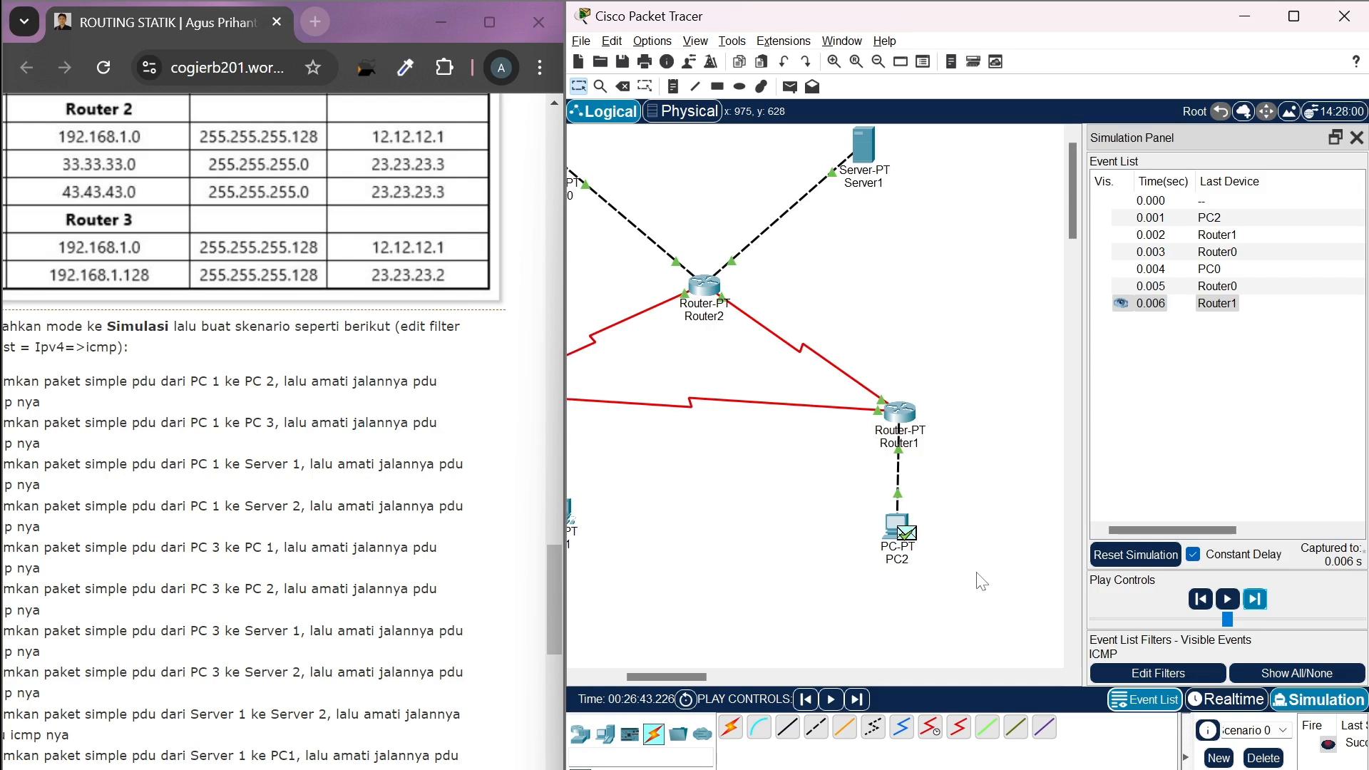
{"action": "scroll", "coordinate": [982, 581], "scroll_direction": "left", "scroll_amount": 3}
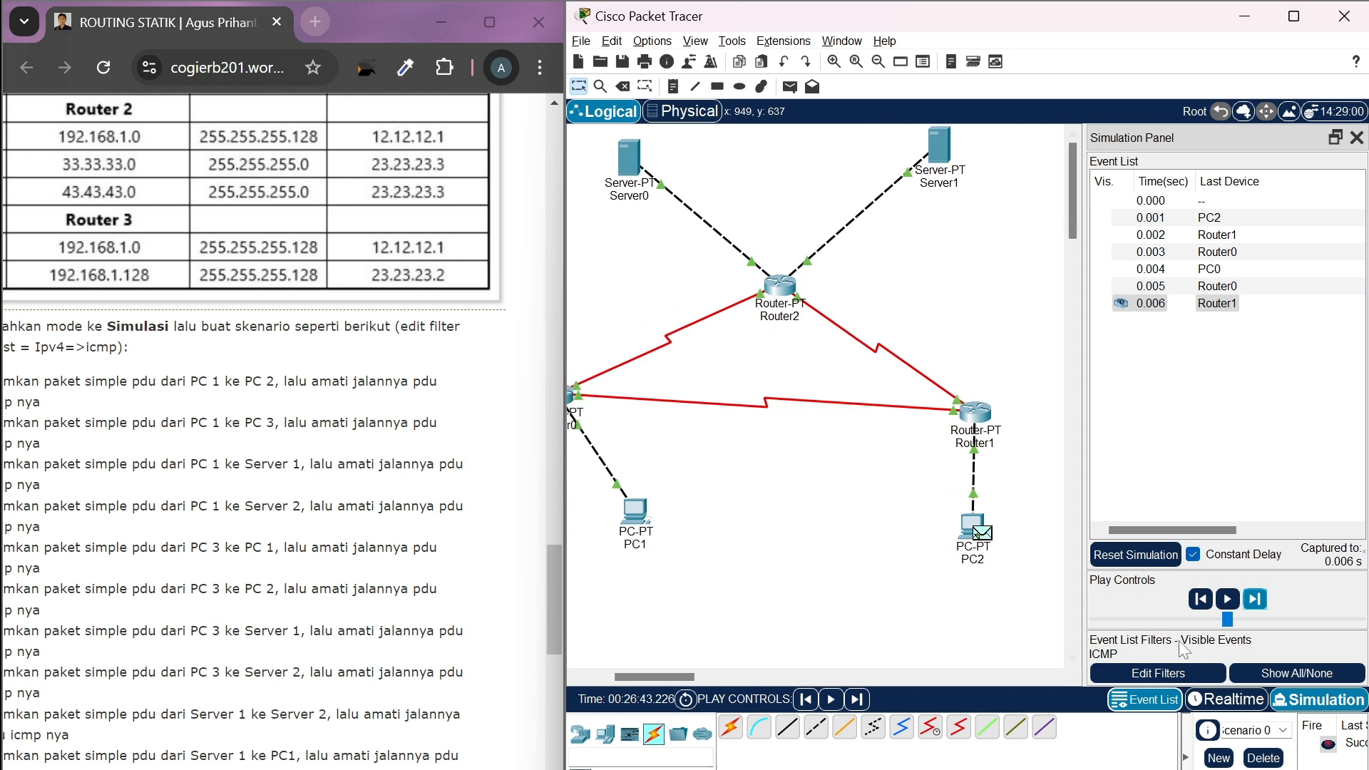
{"action": "left_click", "coordinate": [1265, 758]}
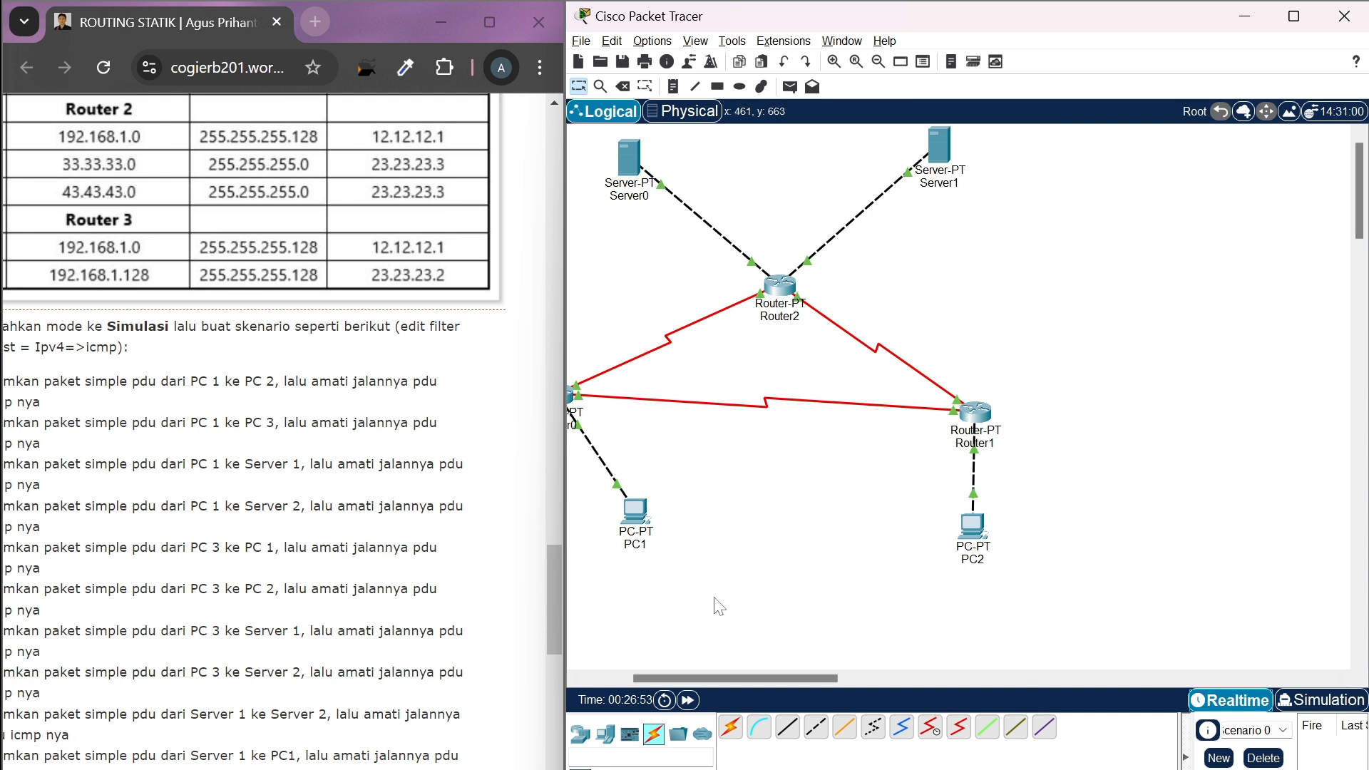
{"action": "scroll", "coordinate": [273, 428], "scroll_direction": "left", "scroll_amount": 3}
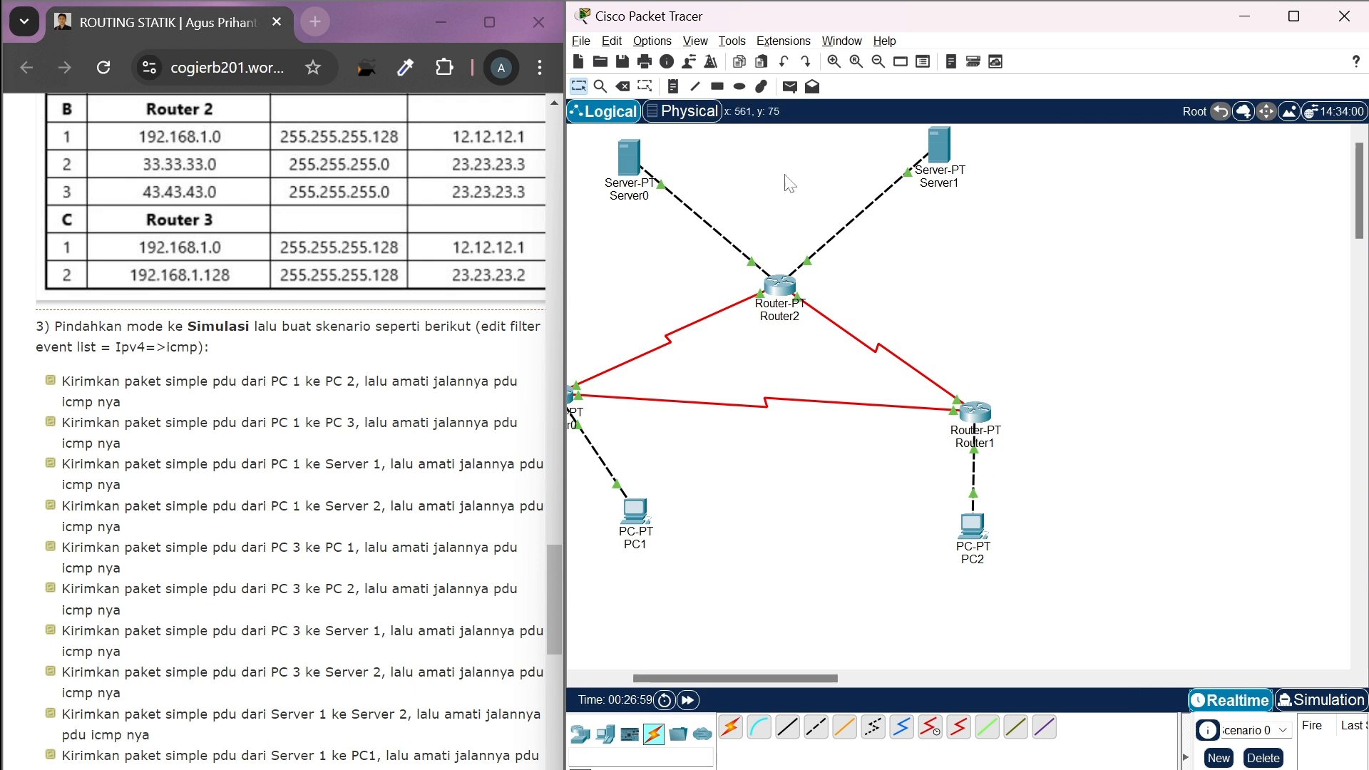
Add a simple PDU from PC2 to PC1 and switch to Simulation mode
{"action": "left_click", "coordinate": [792, 88]}
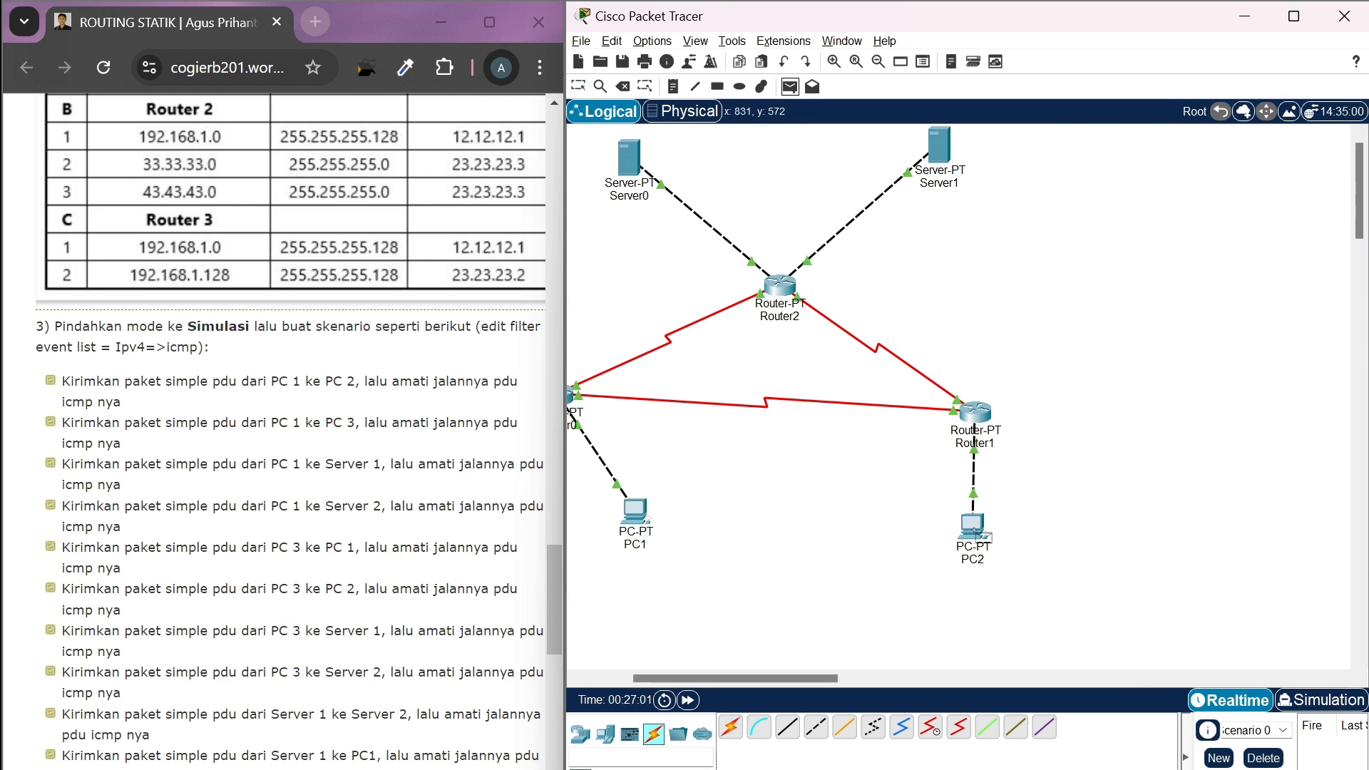
{"action": "scroll", "coordinate": [976, 535], "scroll_direction": "left", "scroll_amount": 3}
{"action": "key", "text": "Escape"}
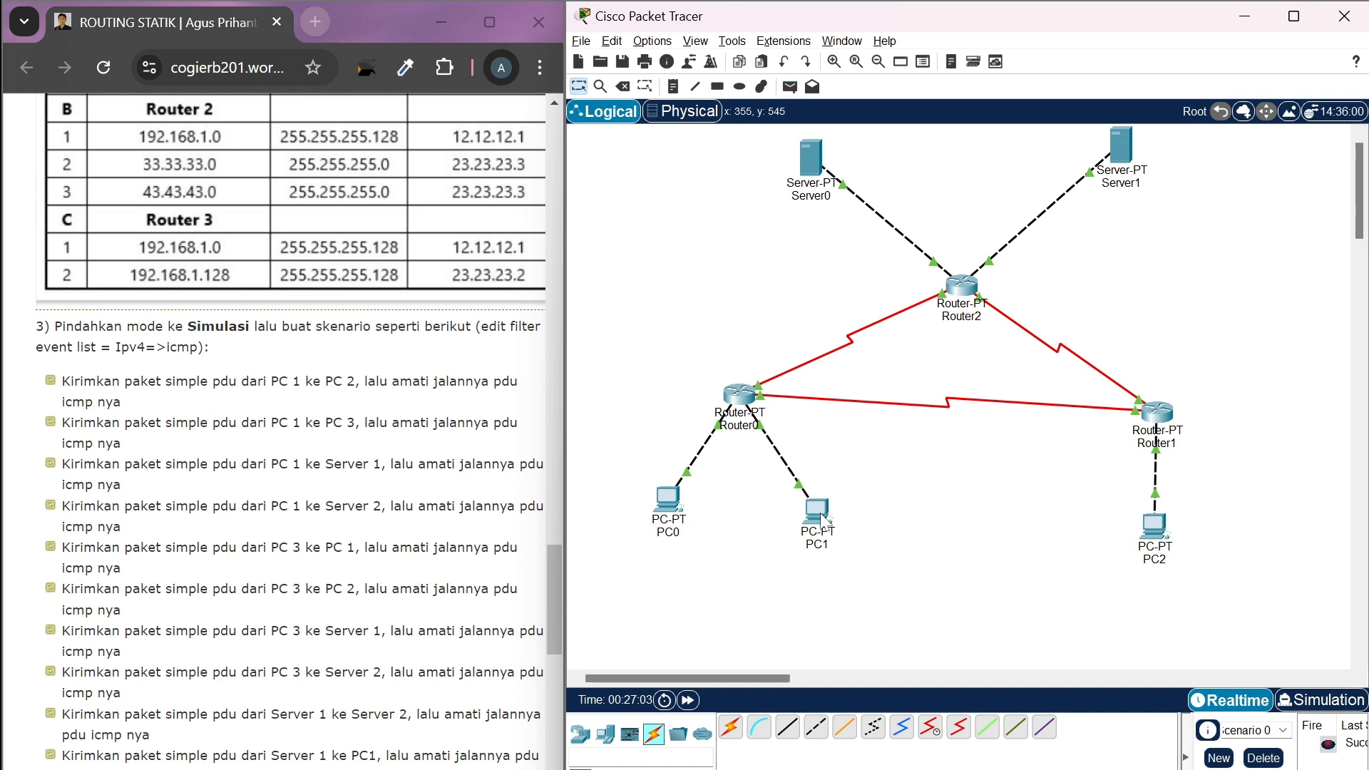
{"action": "scroll", "coordinate": [1127, 602], "scroll_direction": "right", "scroll_amount": 2}
{"action": "scroll", "coordinate": [1130, 608], "scroll_direction": "right", "scroll_amount": 1}
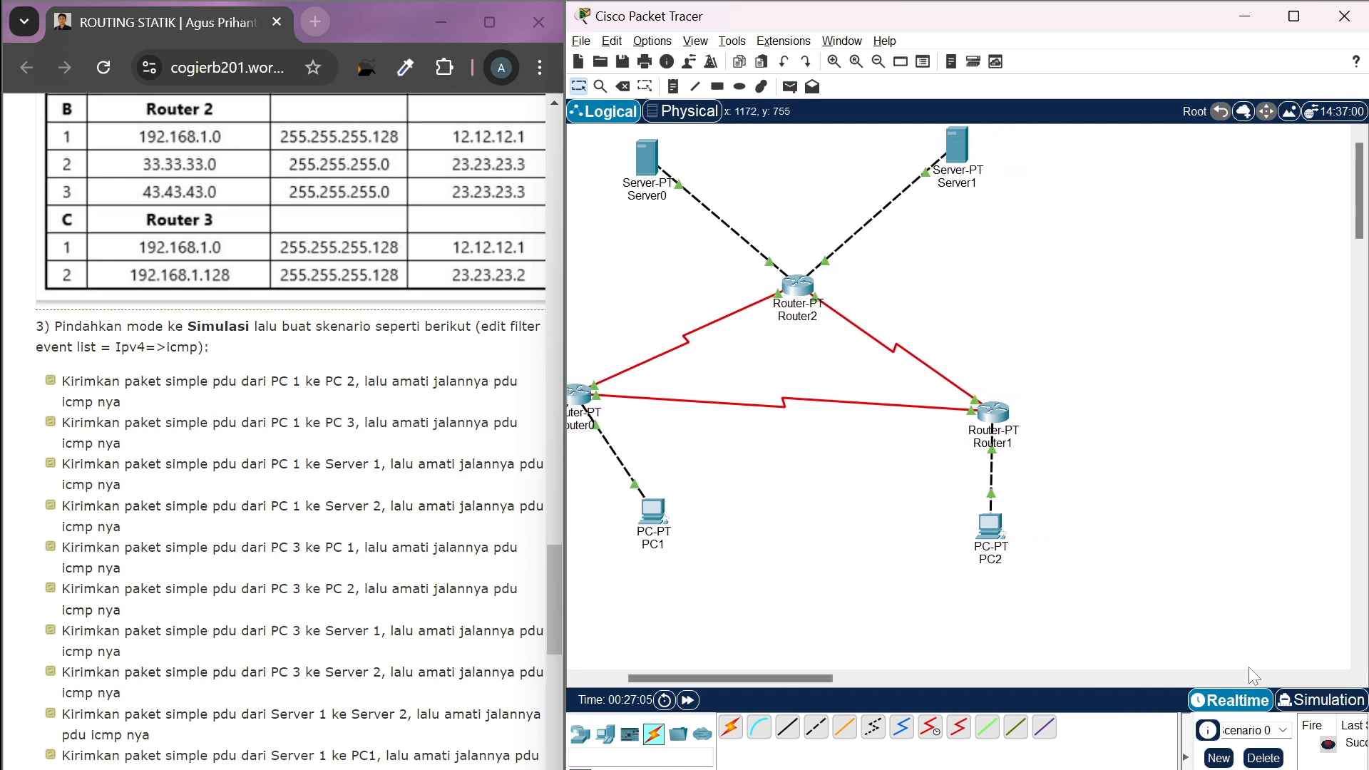
{"action": "left_click", "coordinate": [1321, 702]}
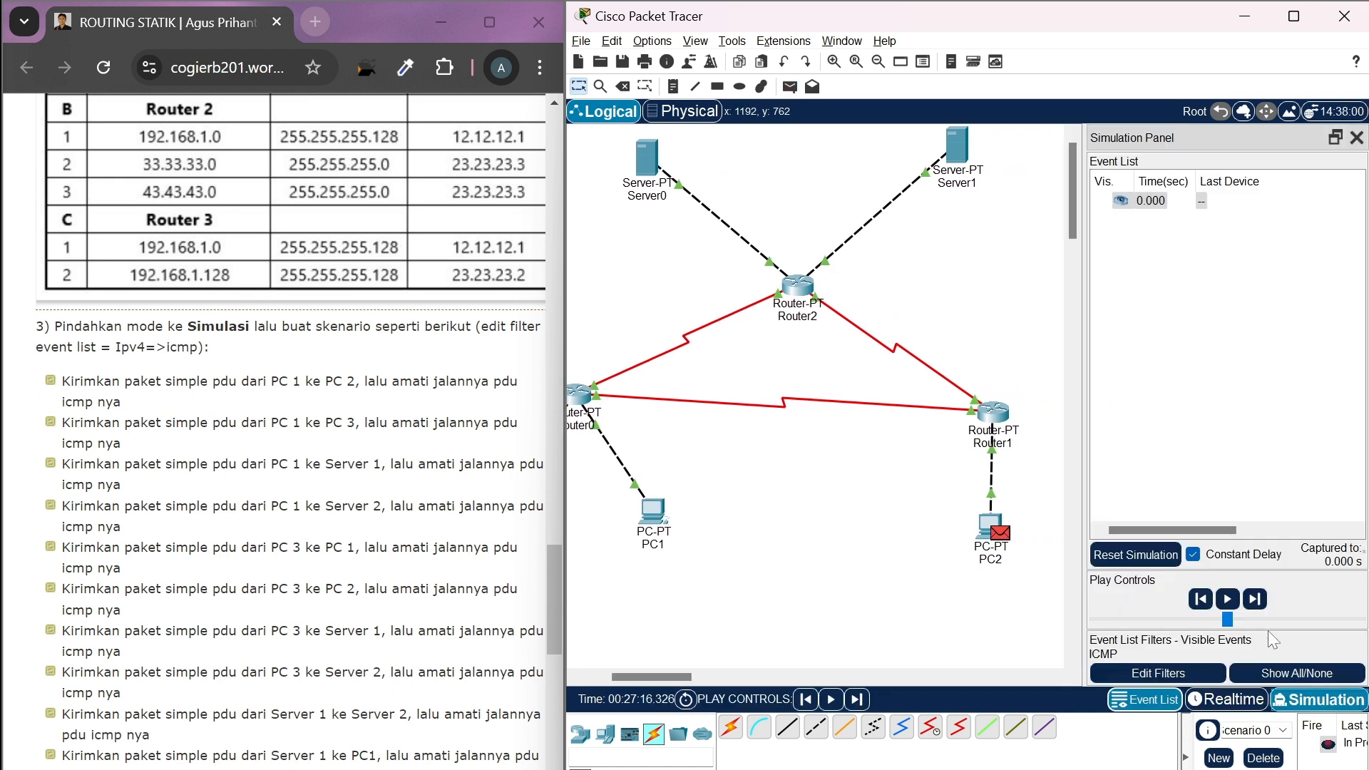
Advance the simulation event by event to carry the PDU from PC2 through Router1 and Router0 to PC1
{"action": "left_click", "coordinate": [1253, 601]}
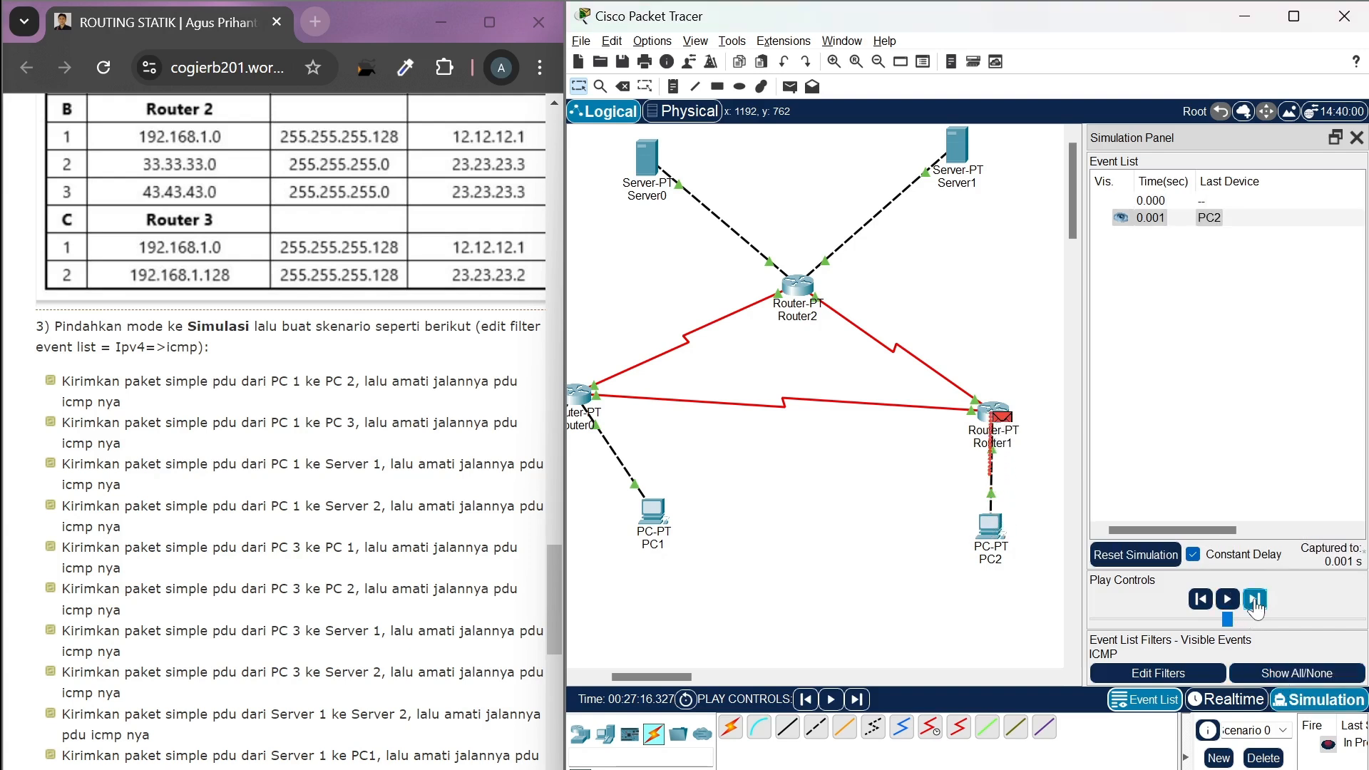
{"action": "left_click", "coordinate": [1255, 600]}
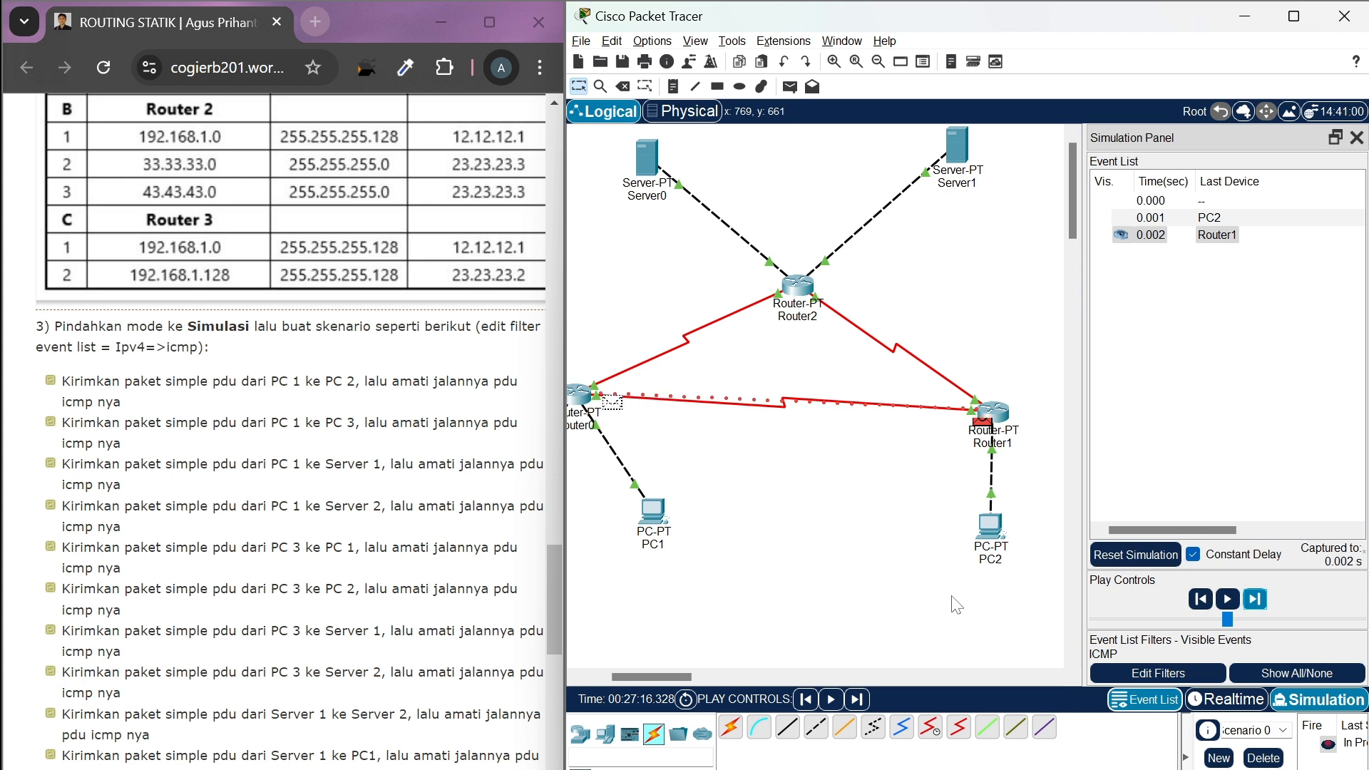
{"action": "scroll", "coordinate": [956, 604], "scroll_direction": "down", "scroll_amount": 1}
{"action": "scroll", "coordinate": [959, 603], "scroll_direction": "left", "scroll_amount": 3}
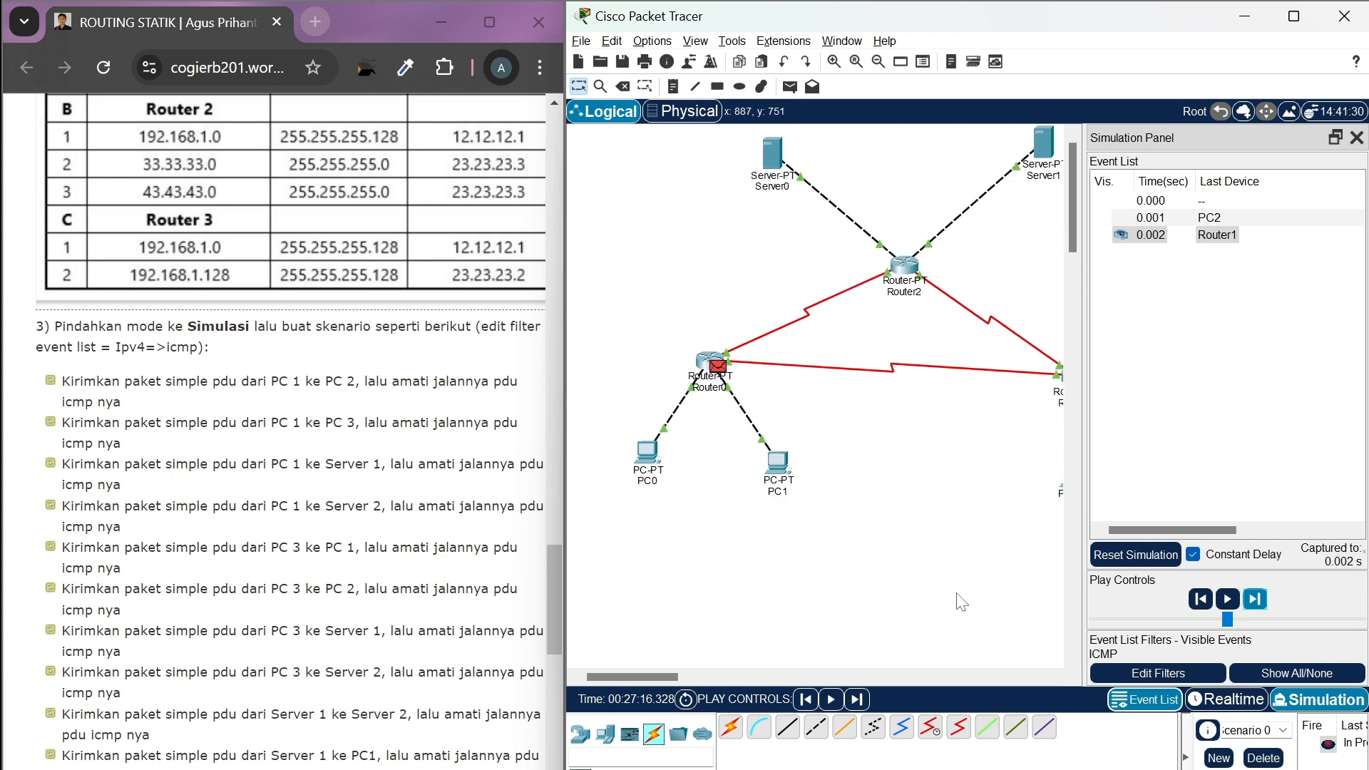
{"action": "left_click", "coordinate": [1255, 600]}
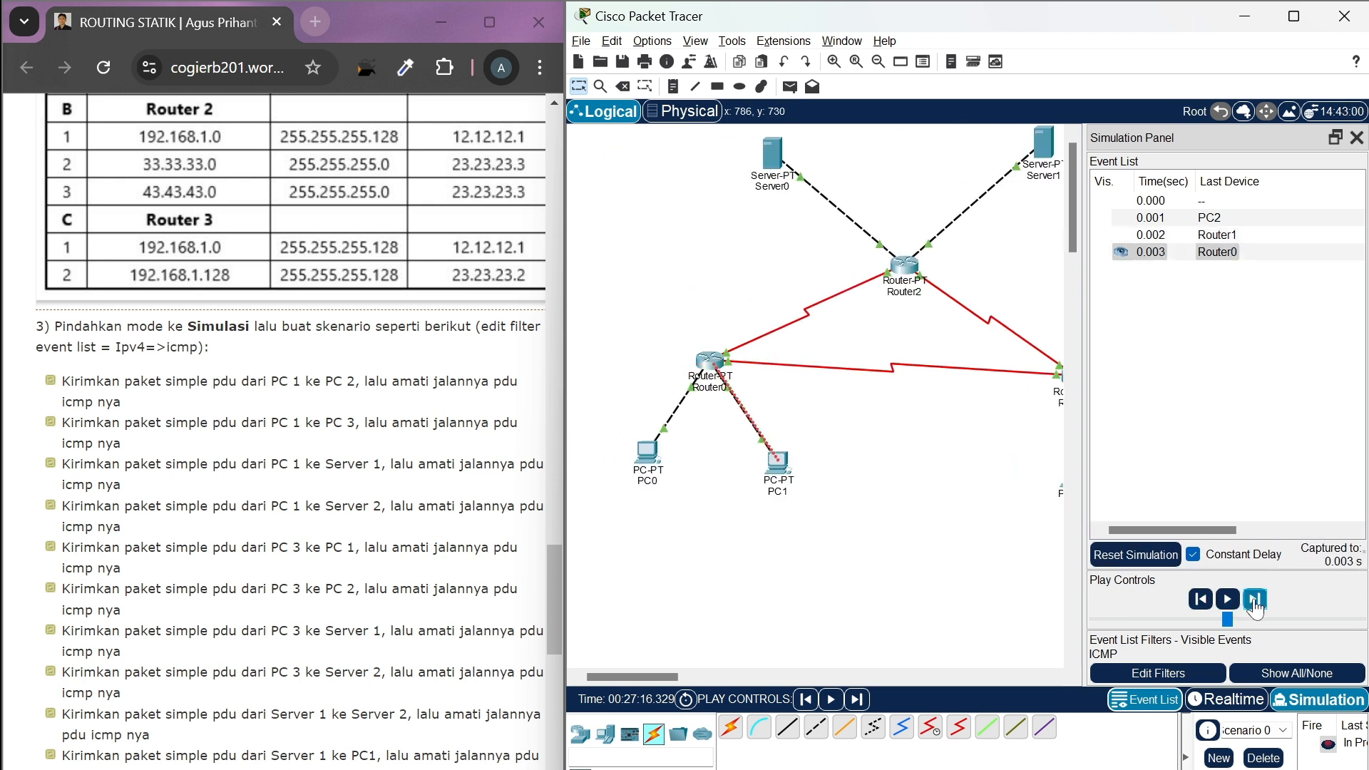
Advance the simulation event by event to follow the reply from PC1 back through Router0 and Router1 to PC2
{"action": "left_click", "coordinate": [1255, 600]}
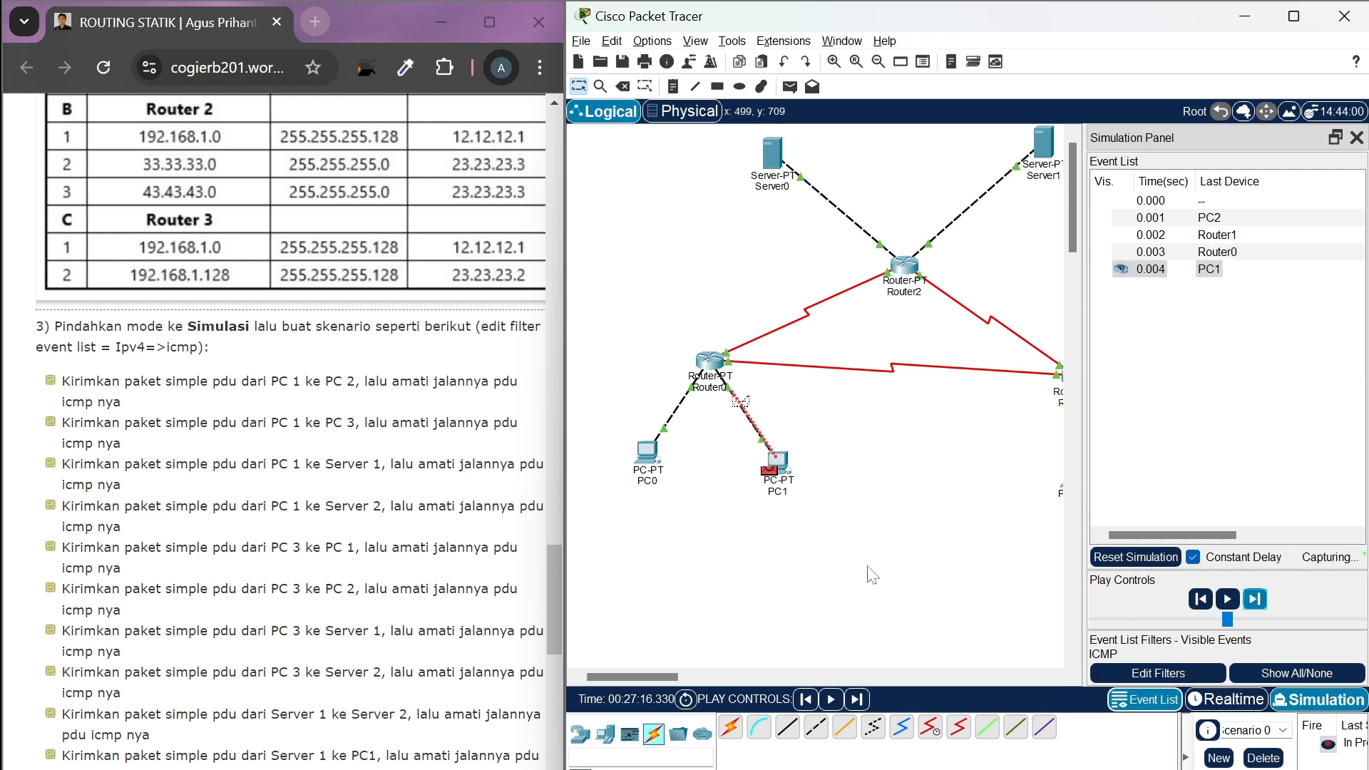
{"action": "scroll", "coordinate": [1177, 581], "scroll_direction": "right", "scroll_amount": 2}
{"action": "left_click", "coordinate": [1255, 600]}
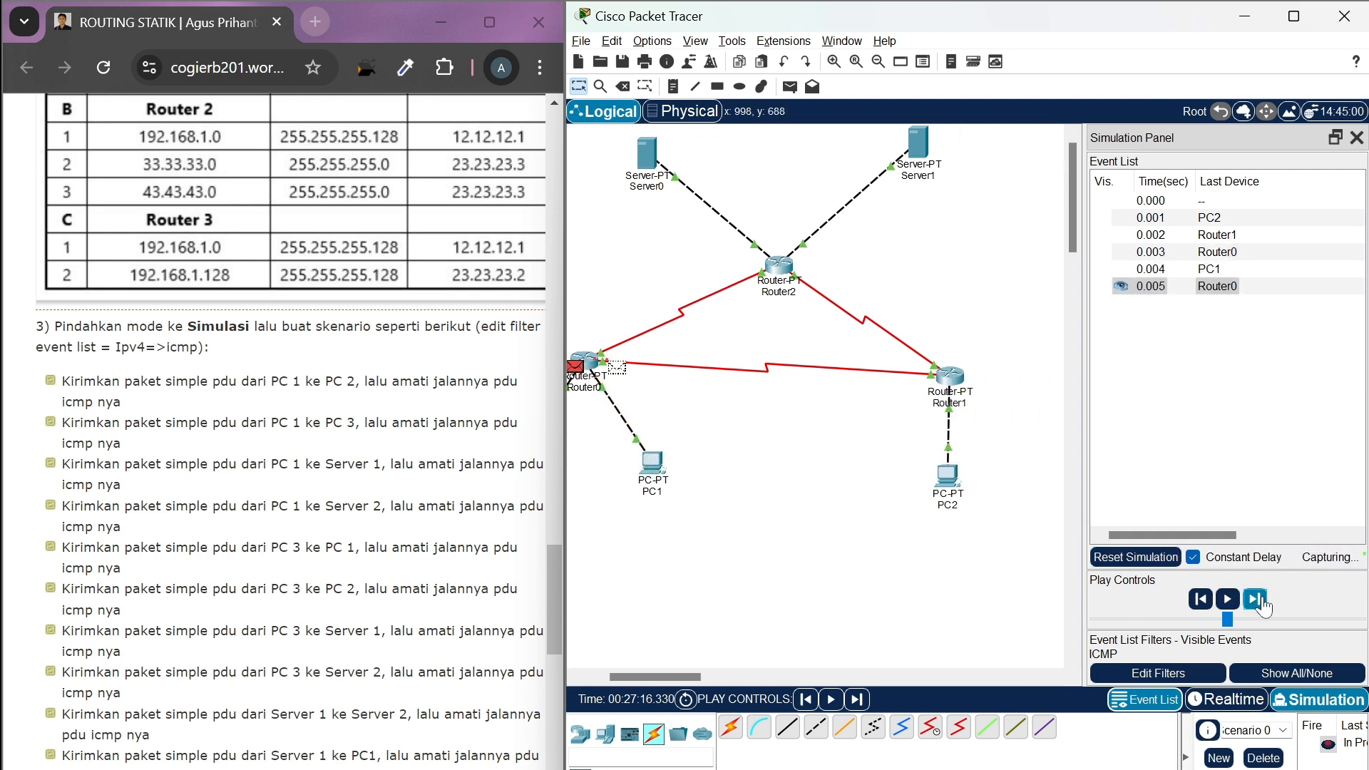
{"action": "scroll", "coordinate": [974, 543], "scroll_direction": "right", "scroll_amount": 1}
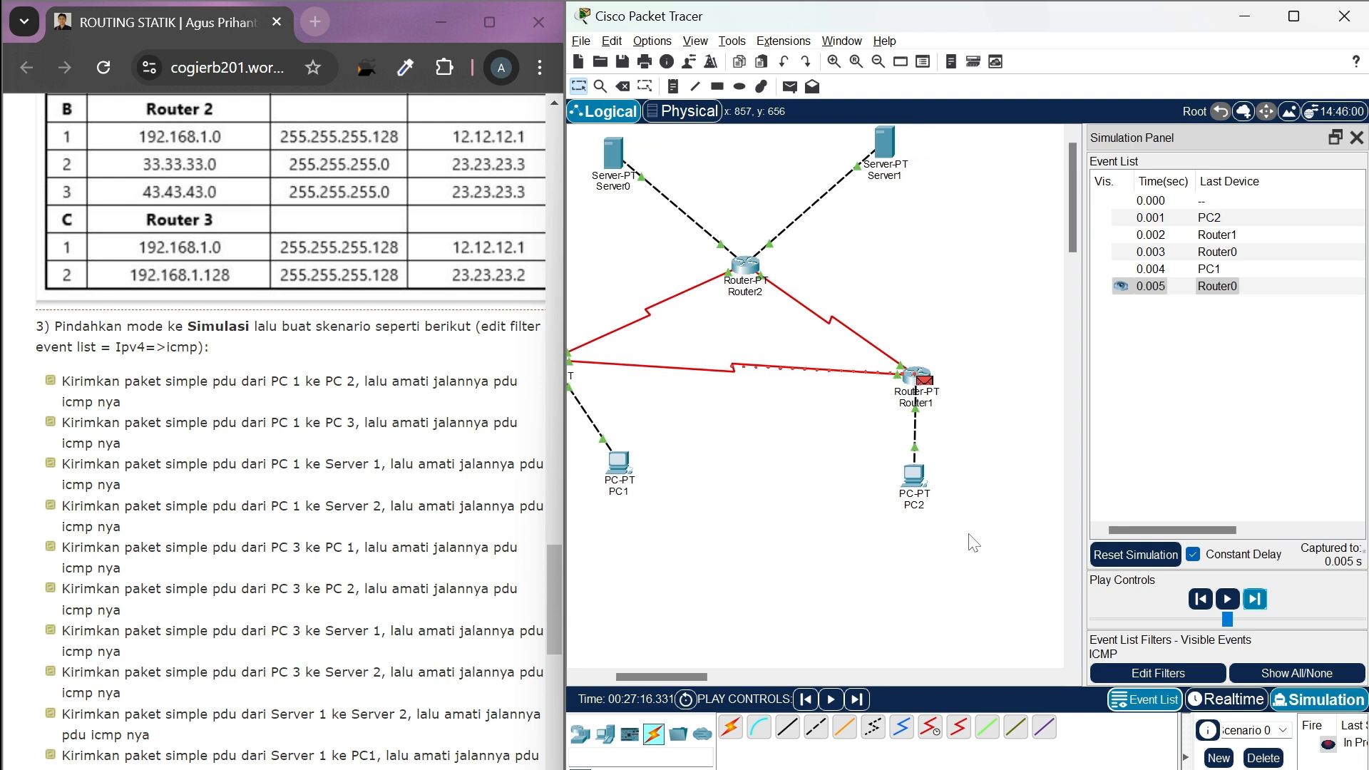
{"action": "left_click", "coordinate": [1255, 601]}
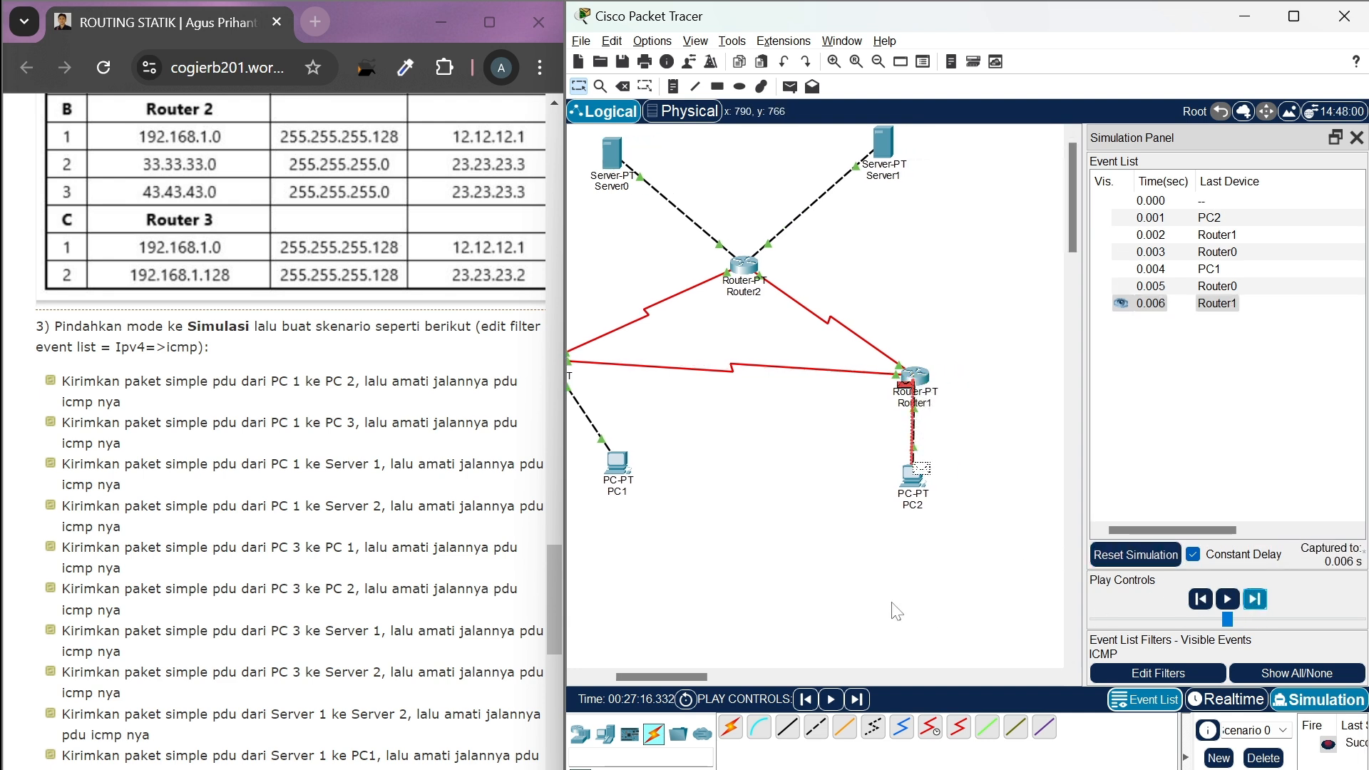
Return to Realtime mode and delete the finished PC2-to-PC1 scenario
{"action": "scroll", "coordinate": [897, 611], "scroll_direction": "left", "scroll_amount": 3}
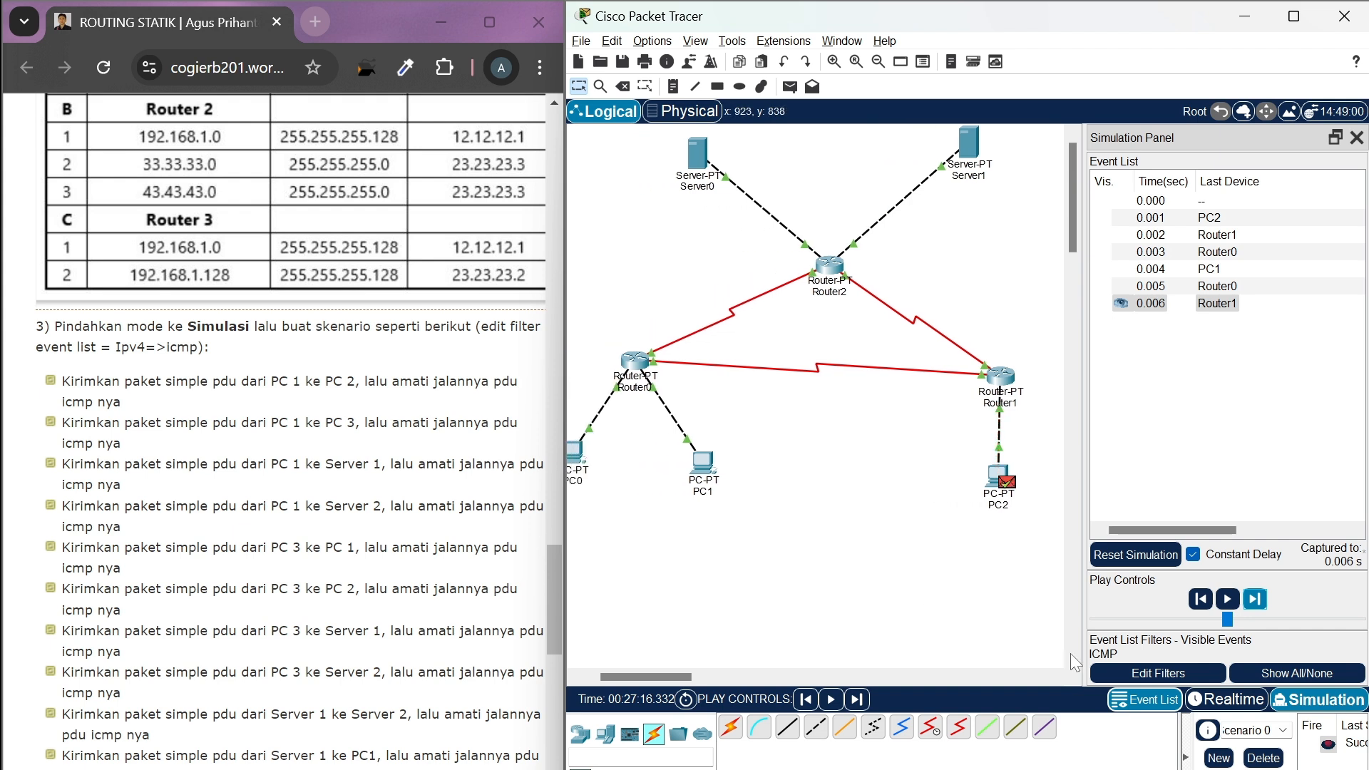
{"action": "left_click", "coordinate": [1228, 702]}
{"action": "left_click", "coordinate": [1266, 763]}
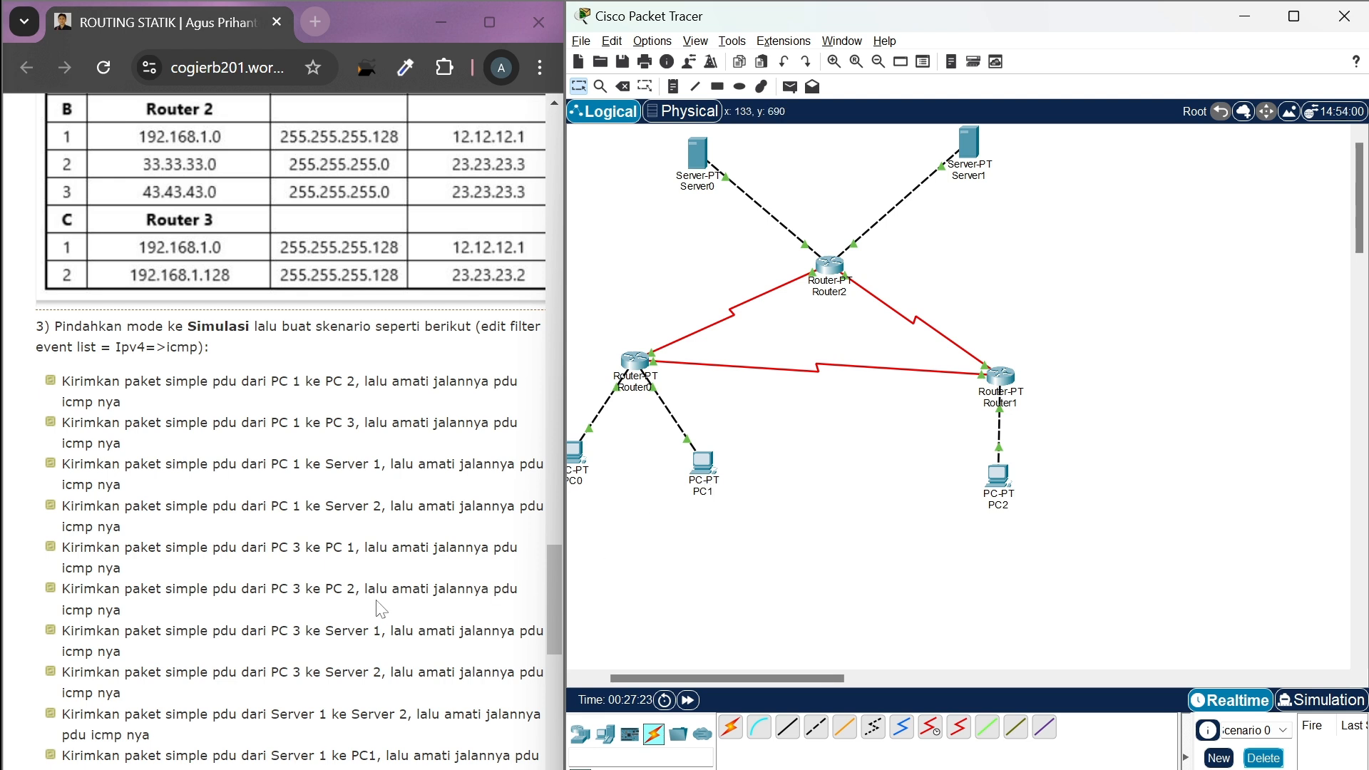
Check the task list, add a simple PDU from PC2 to Server0, and switch to Simulation mode
{"action": "scroll", "coordinate": [381, 607], "scroll_direction": "down", "scroll_amount": 1}
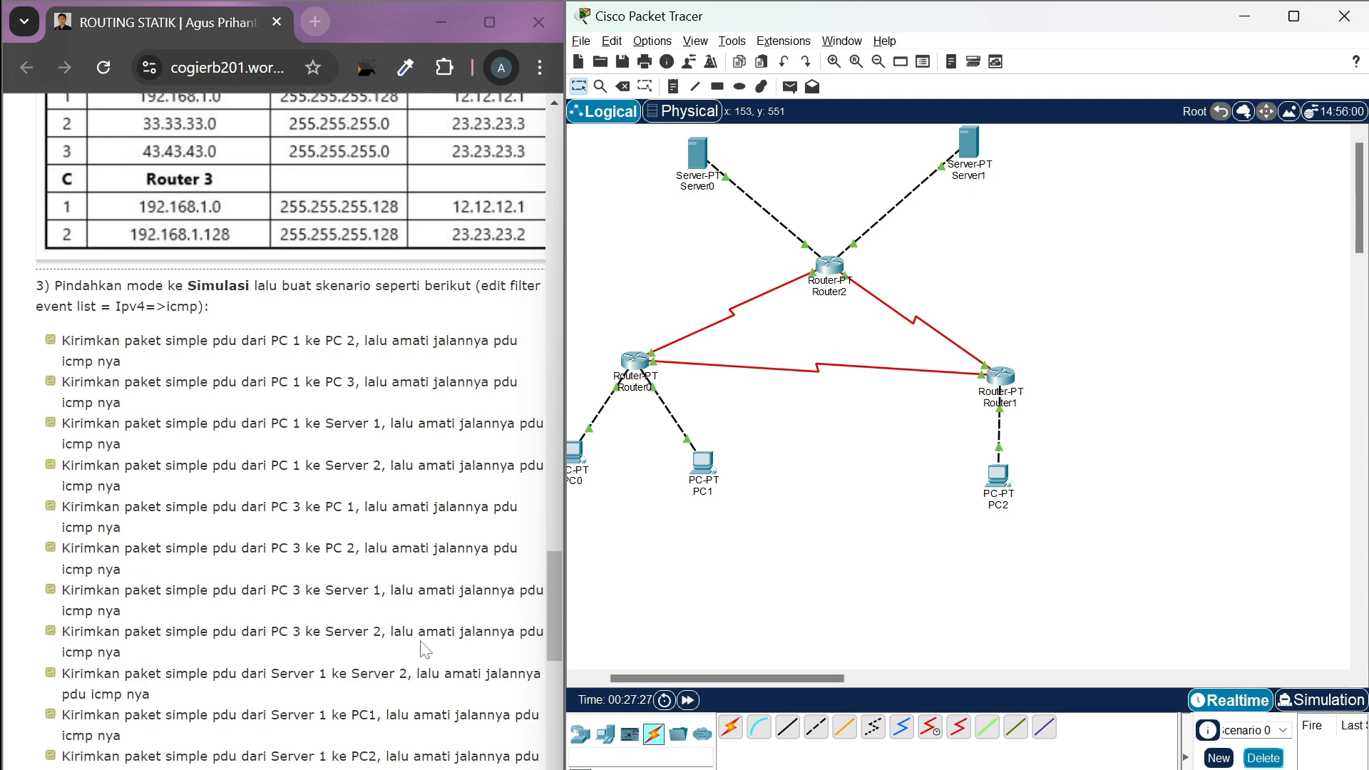
{"action": "scroll", "coordinate": [425, 650], "scroll_direction": "up", "scroll_amount": 1}
{"action": "left_click", "coordinate": [788, 89]}
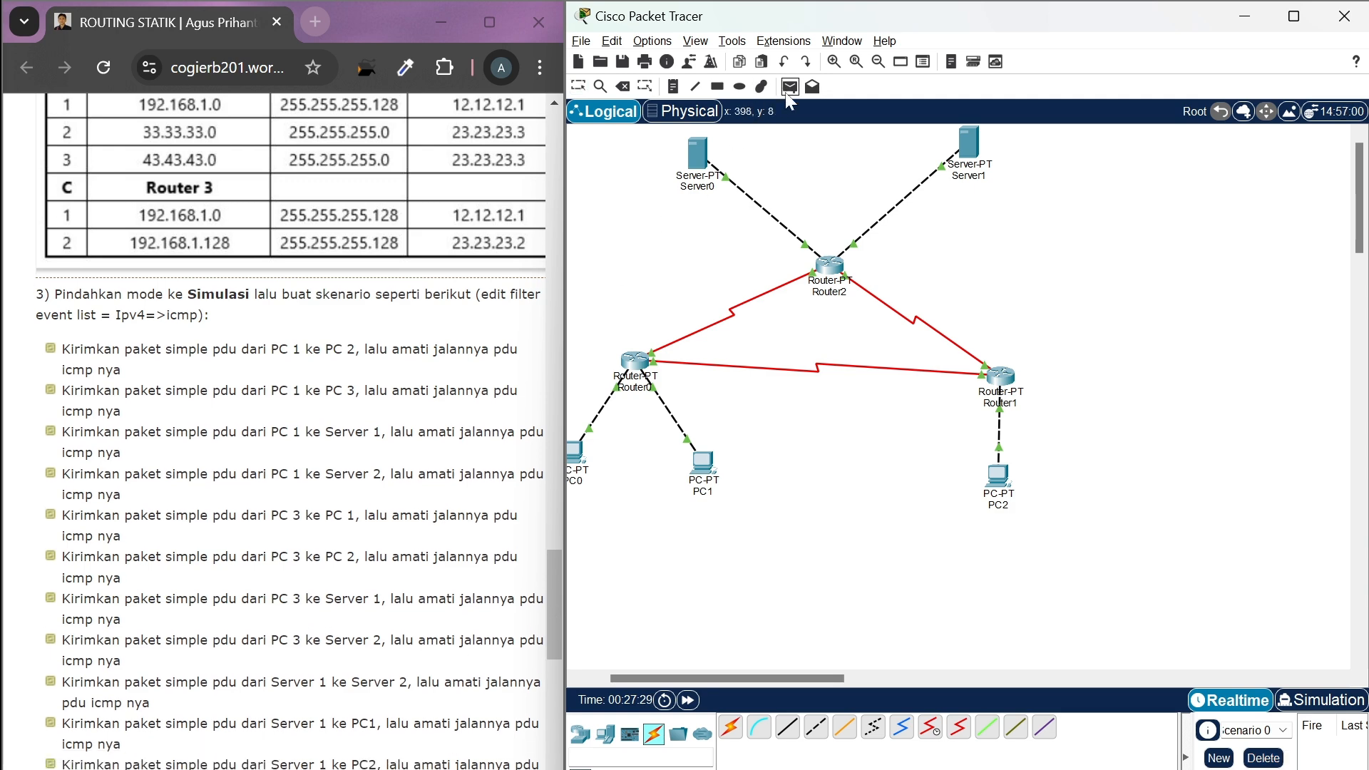
{"action": "left_click", "coordinate": [1006, 482]}
{"action": "left_click", "coordinate": [696, 170]}
{"action": "left_click", "coordinate": [1294, 701]}
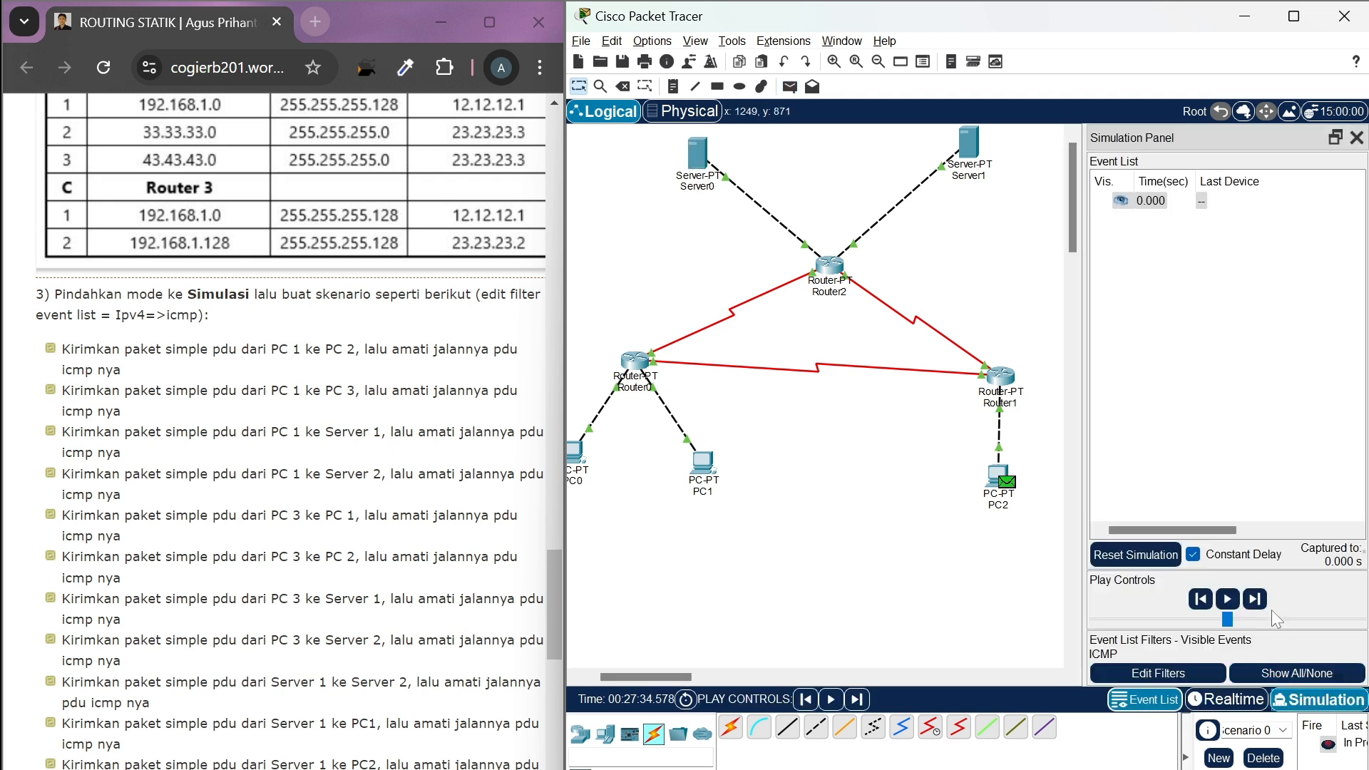
Advance the simulation event by event to carry the PDU from PC2 through Router1 and Router2 to Server0
{"action": "left_click", "coordinate": [1255, 599]}
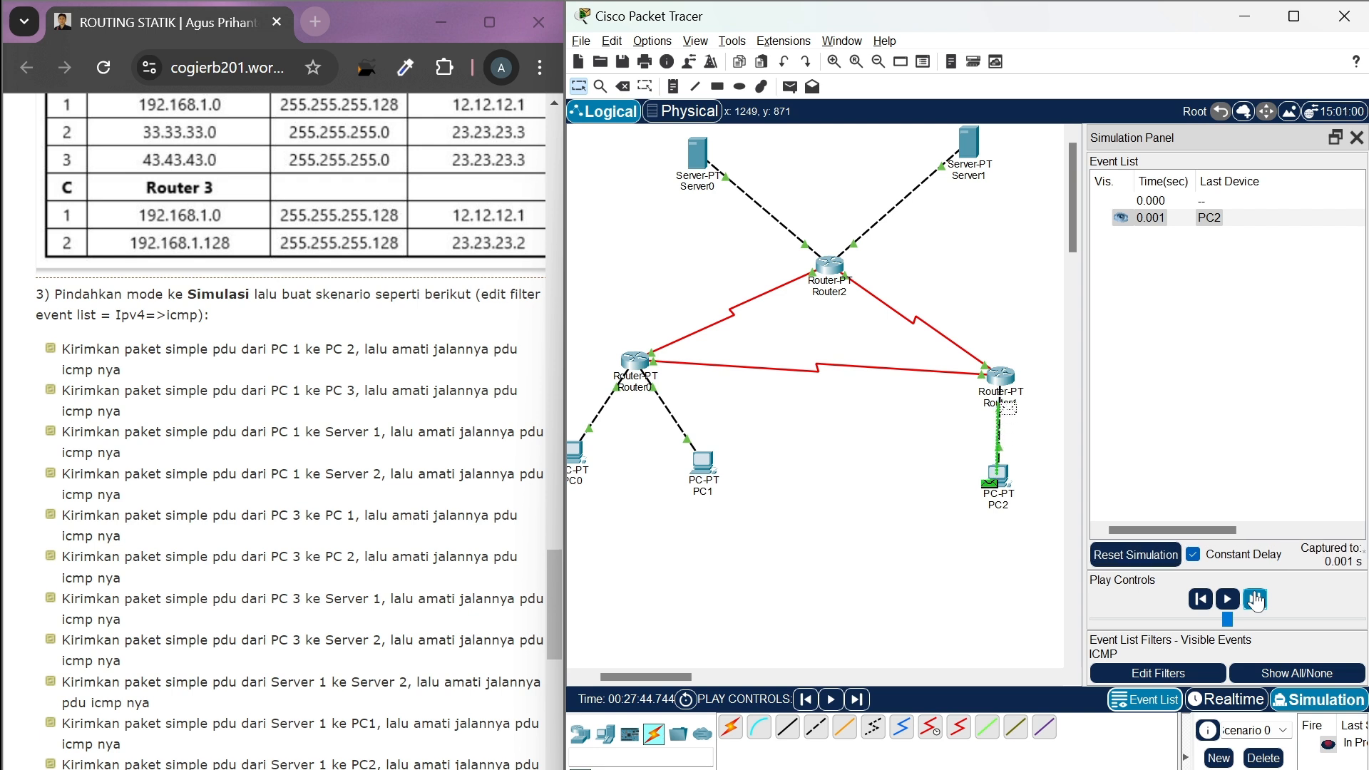
{"action": "left_click", "coordinate": [1256, 600]}
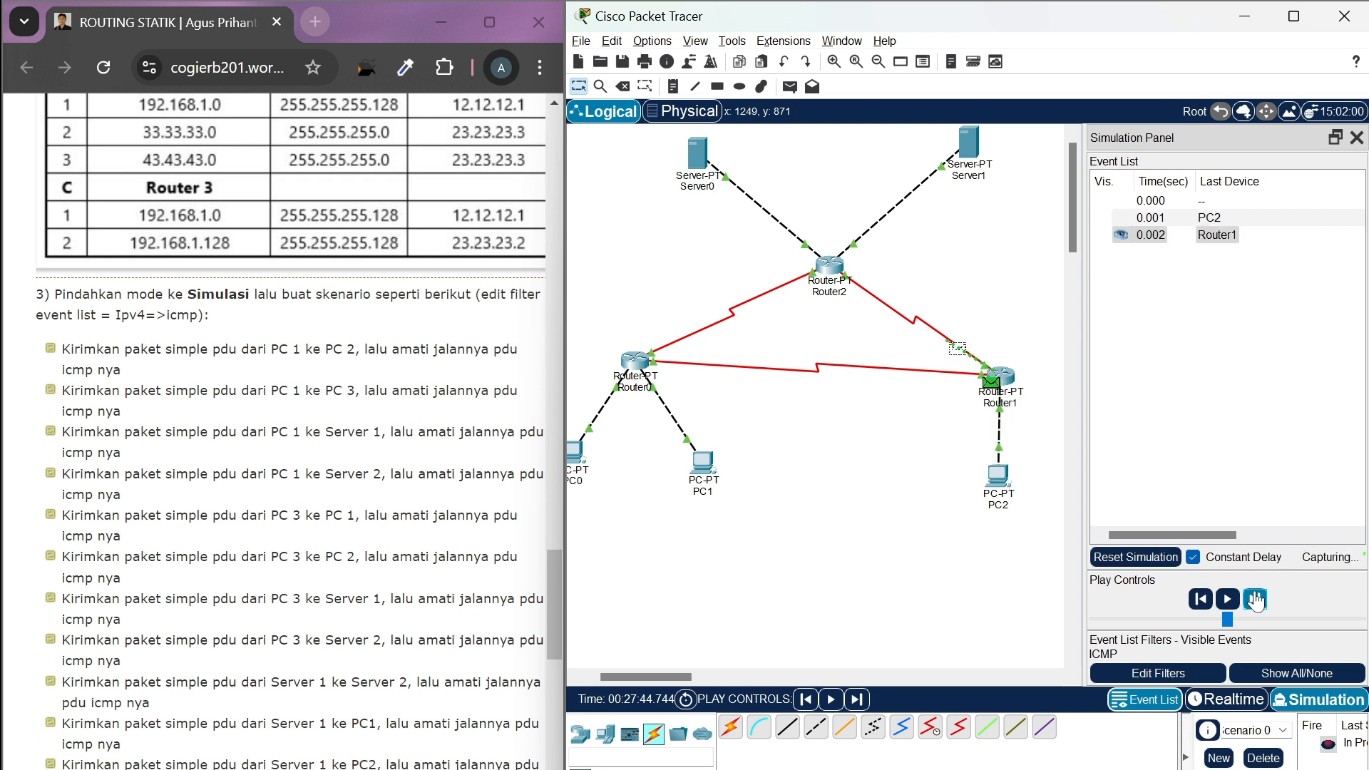
{"action": "left_click", "coordinate": [1255, 600]}
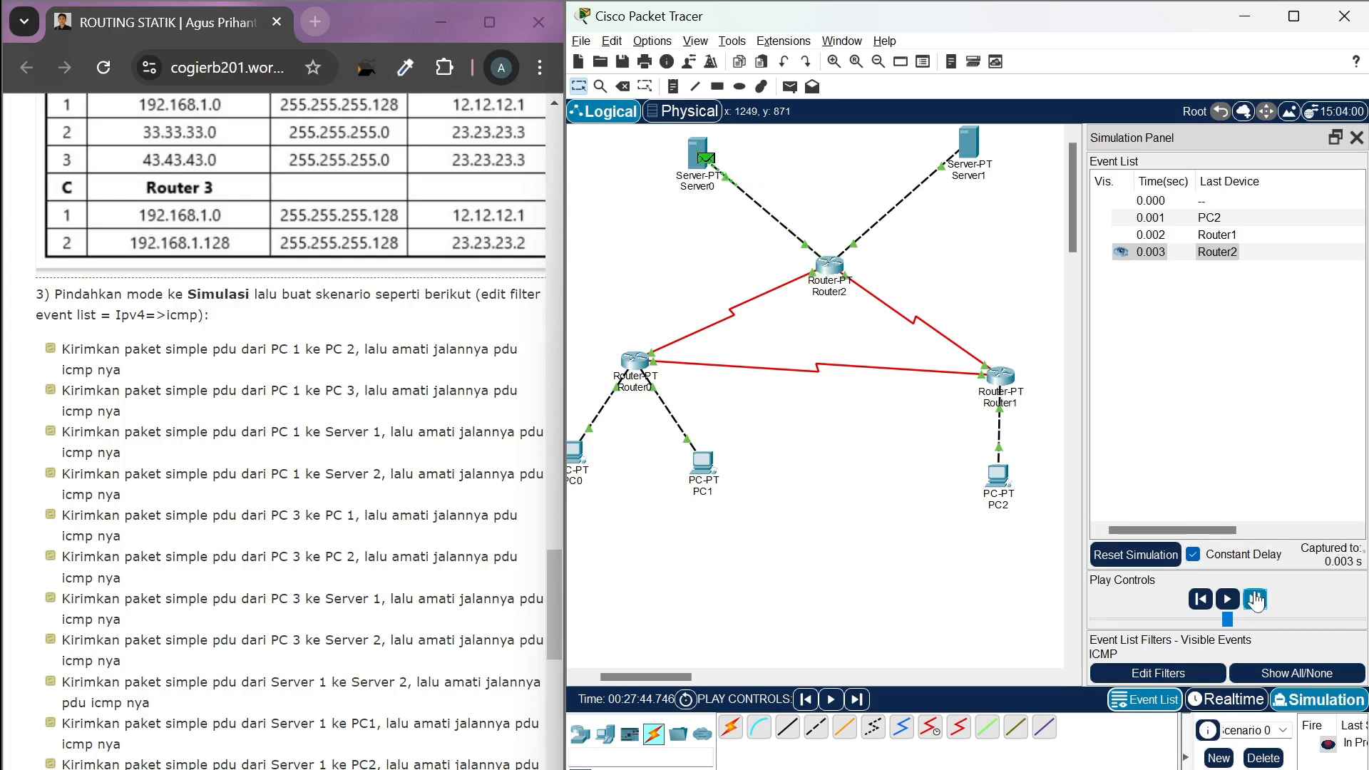
Step the reply from Server0 back through Router2 and Router1 to PC2, and clear the finished scenario in Realtime mode
{"action": "left_click", "coordinate": [1255, 600]}
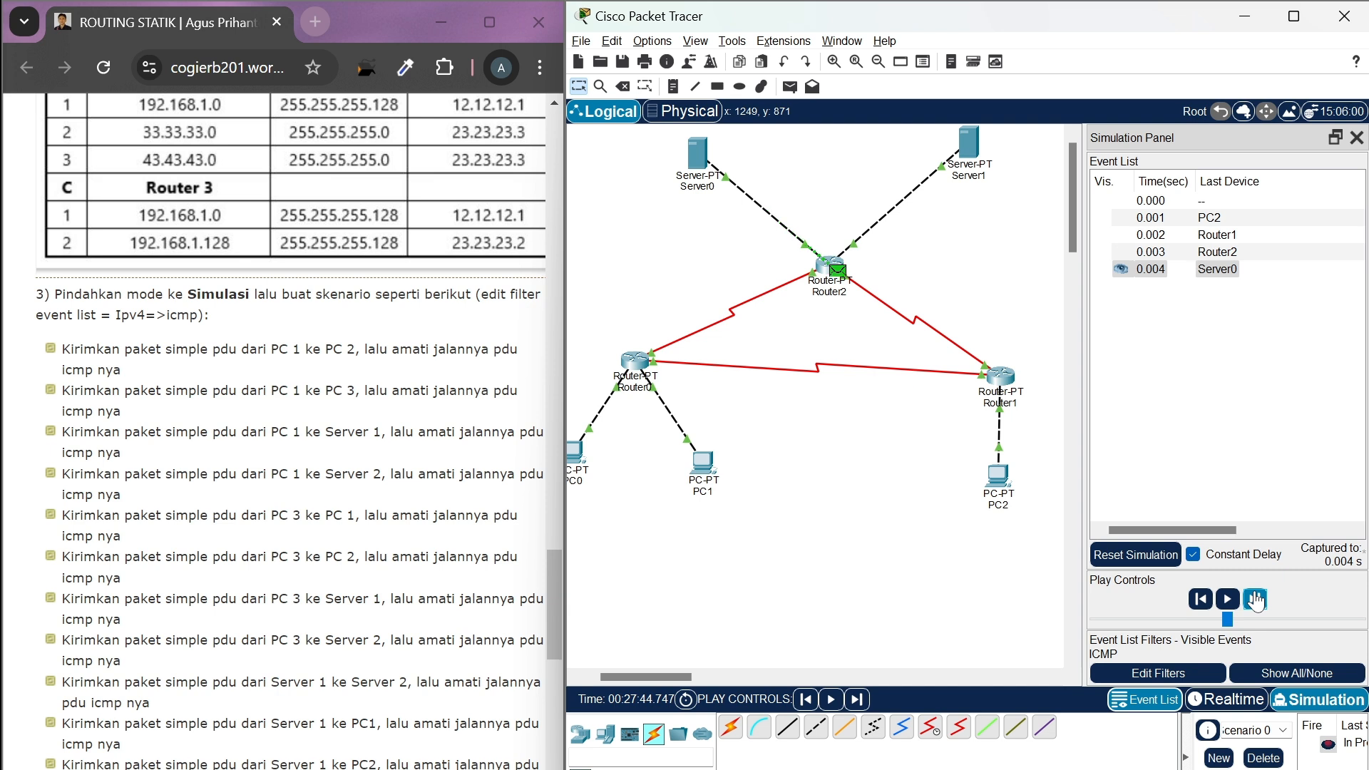
{"action": "left_click", "coordinate": [1255, 599]}
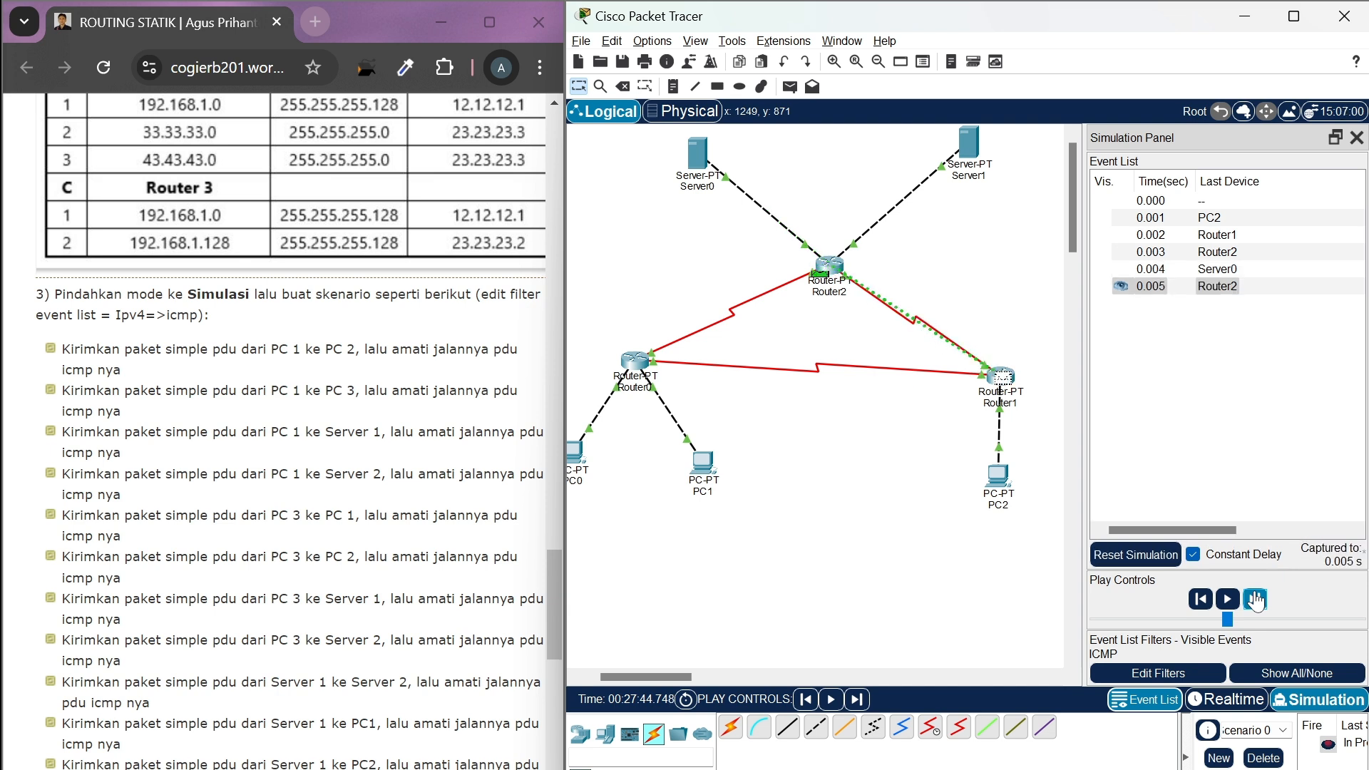
{"action": "left_click", "coordinate": [1255, 600]}
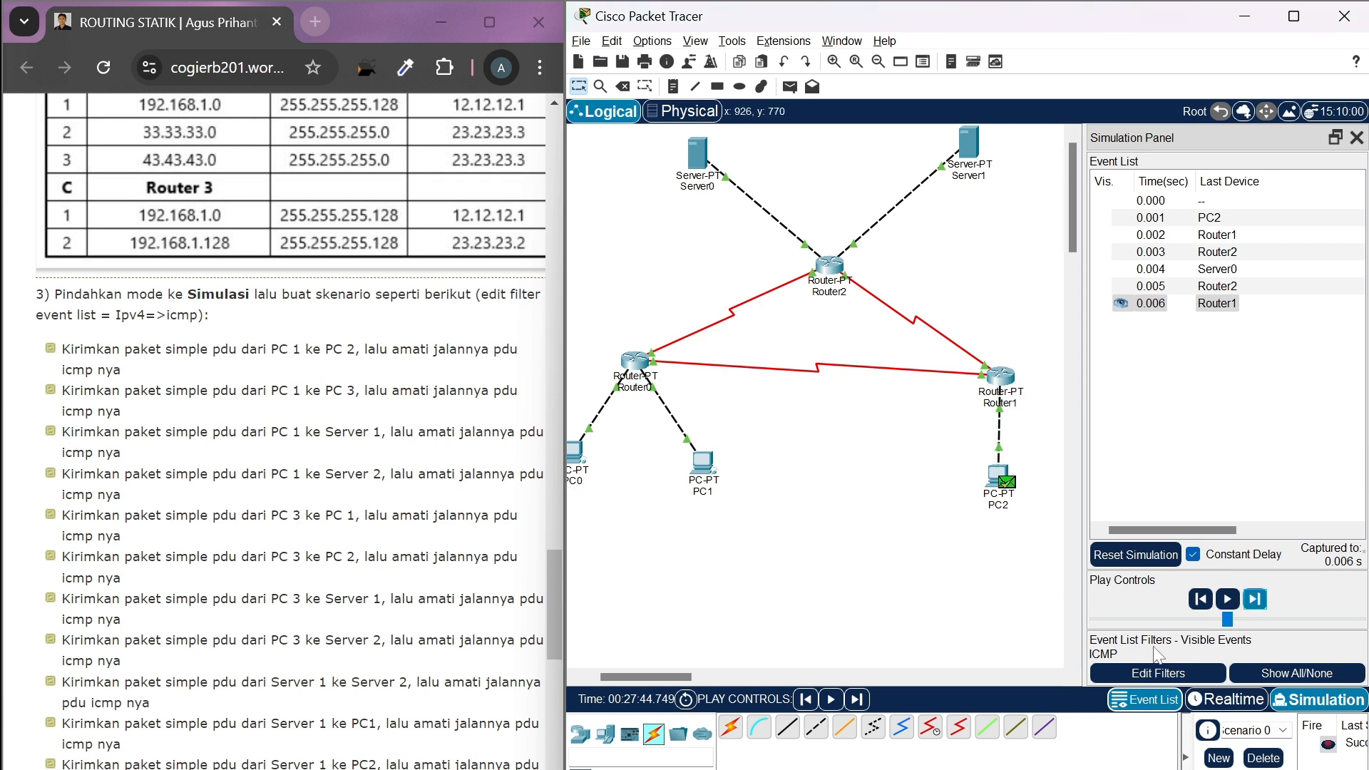
{"action": "left_click", "coordinate": [1226, 701]}
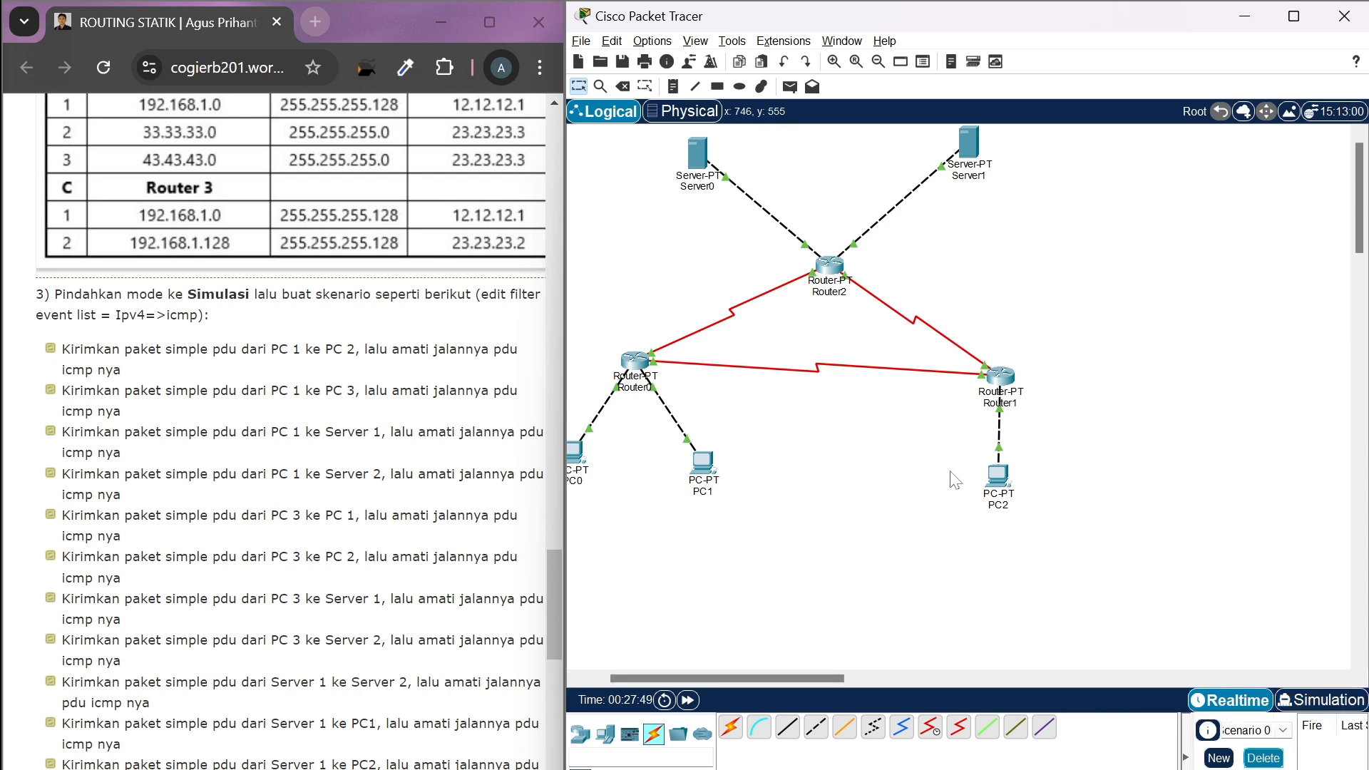
Add a simple PDU from PC2 to Server1 and switch to Simulation mode
{"action": "left_click", "coordinate": [790, 87]}
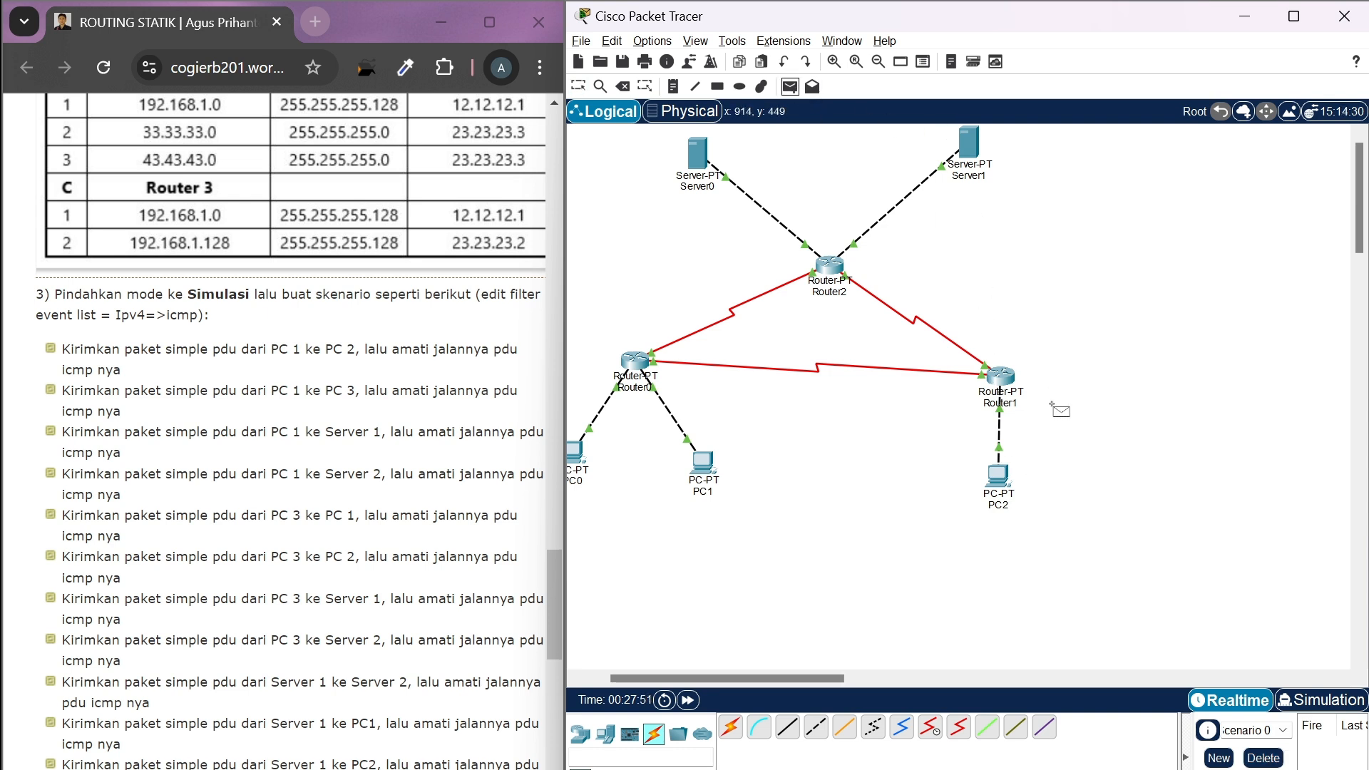
{"action": "left_click", "coordinate": [999, 470]}
{"action": "left_click", "coordinate": [979, 158]}
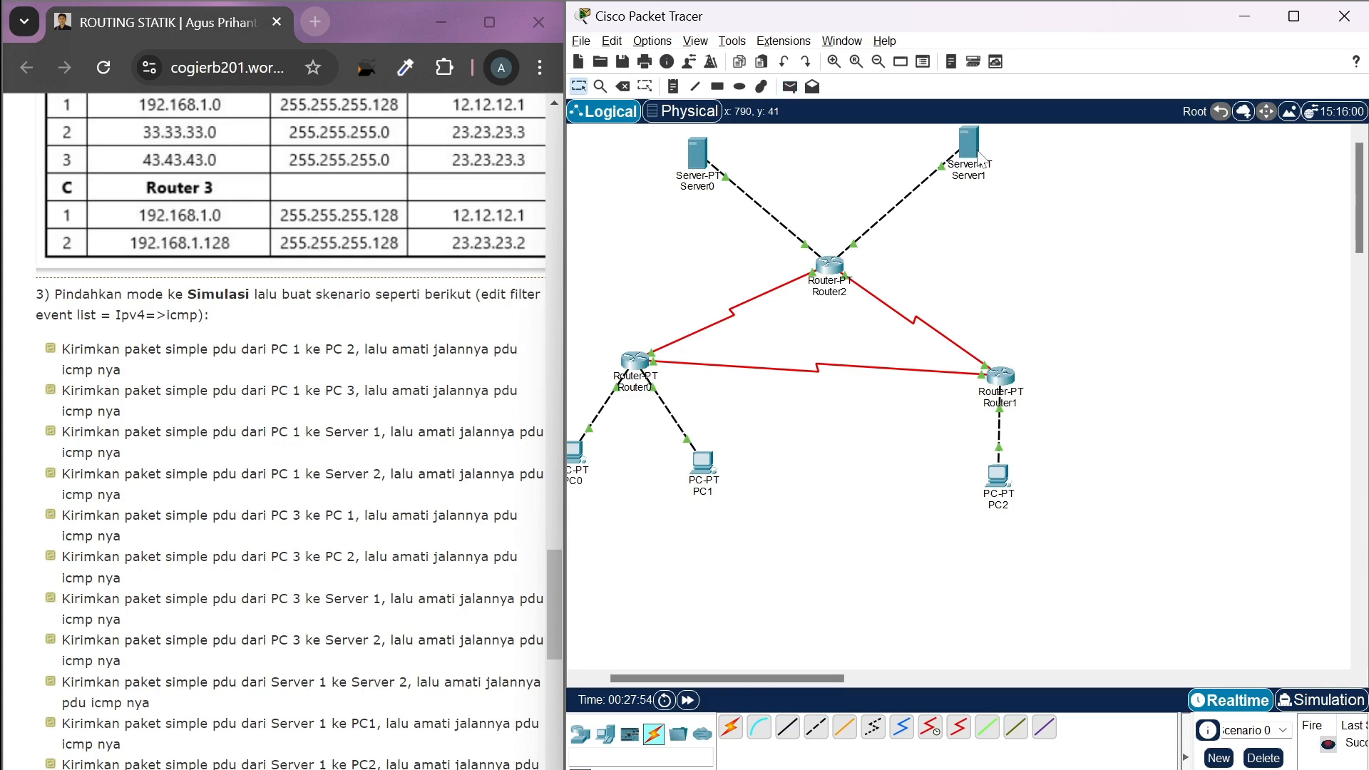
{"action": "left_click", "coordinate": [1309, 697]}
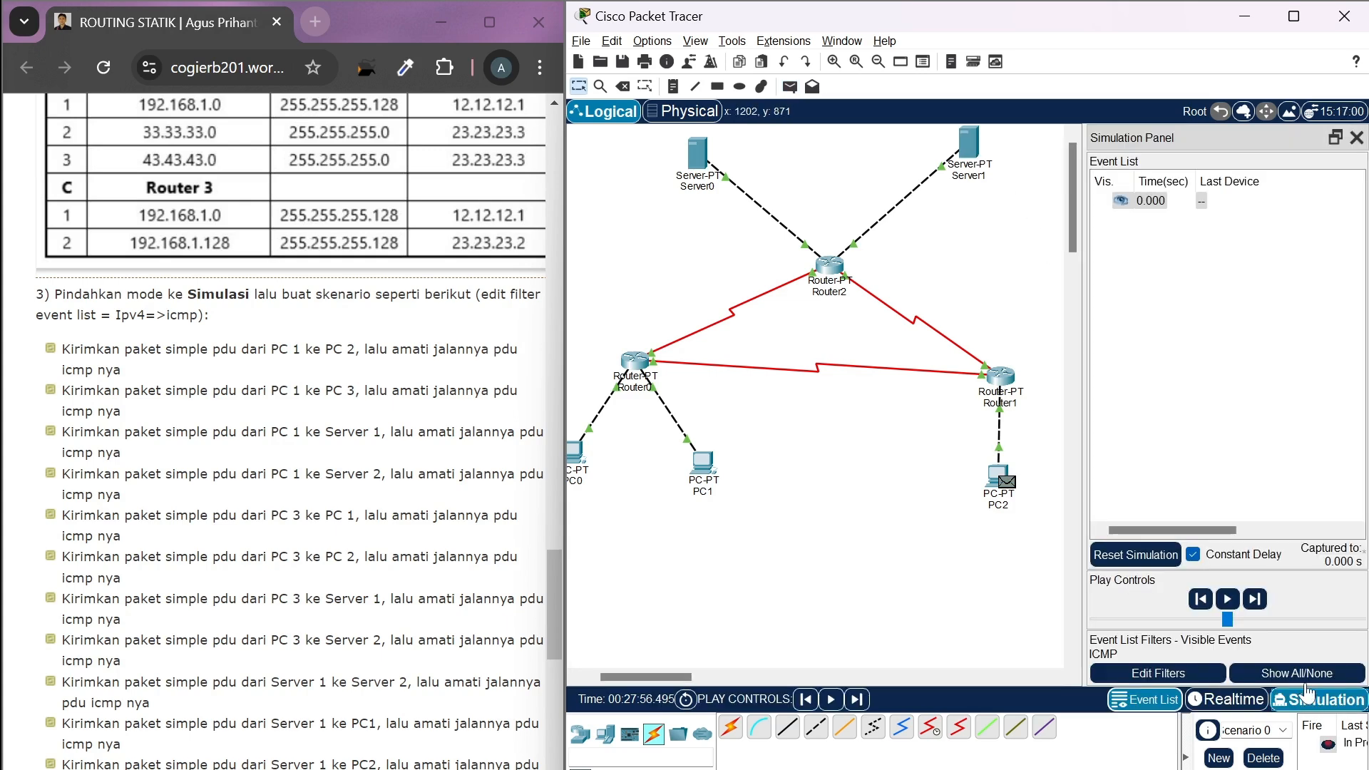
Advance the simulation event by event to carry the PDU from PC2 through Router1 and Router2 to Server1
{"action": "left_click", "coordinate": [1260, 606]}
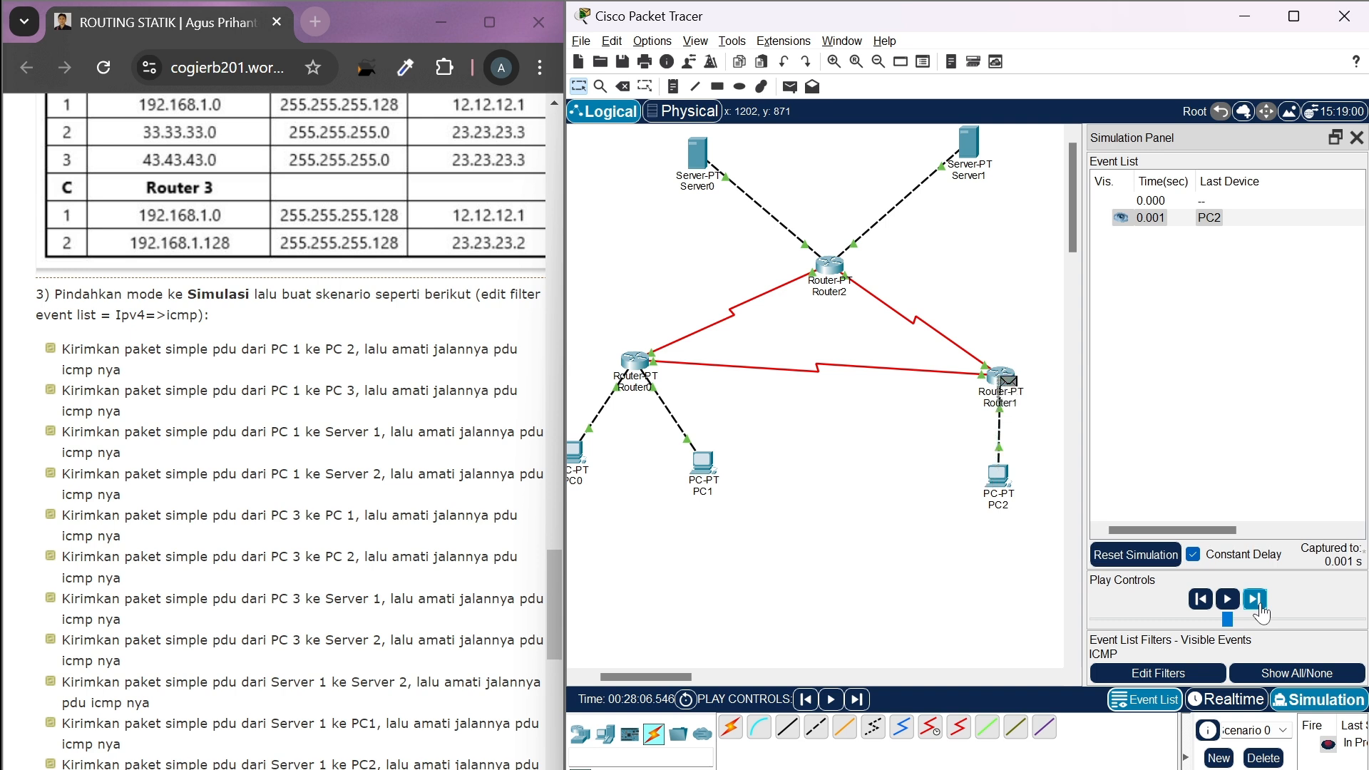
{"action": "left_click", "coordinate": [1259, 606]}
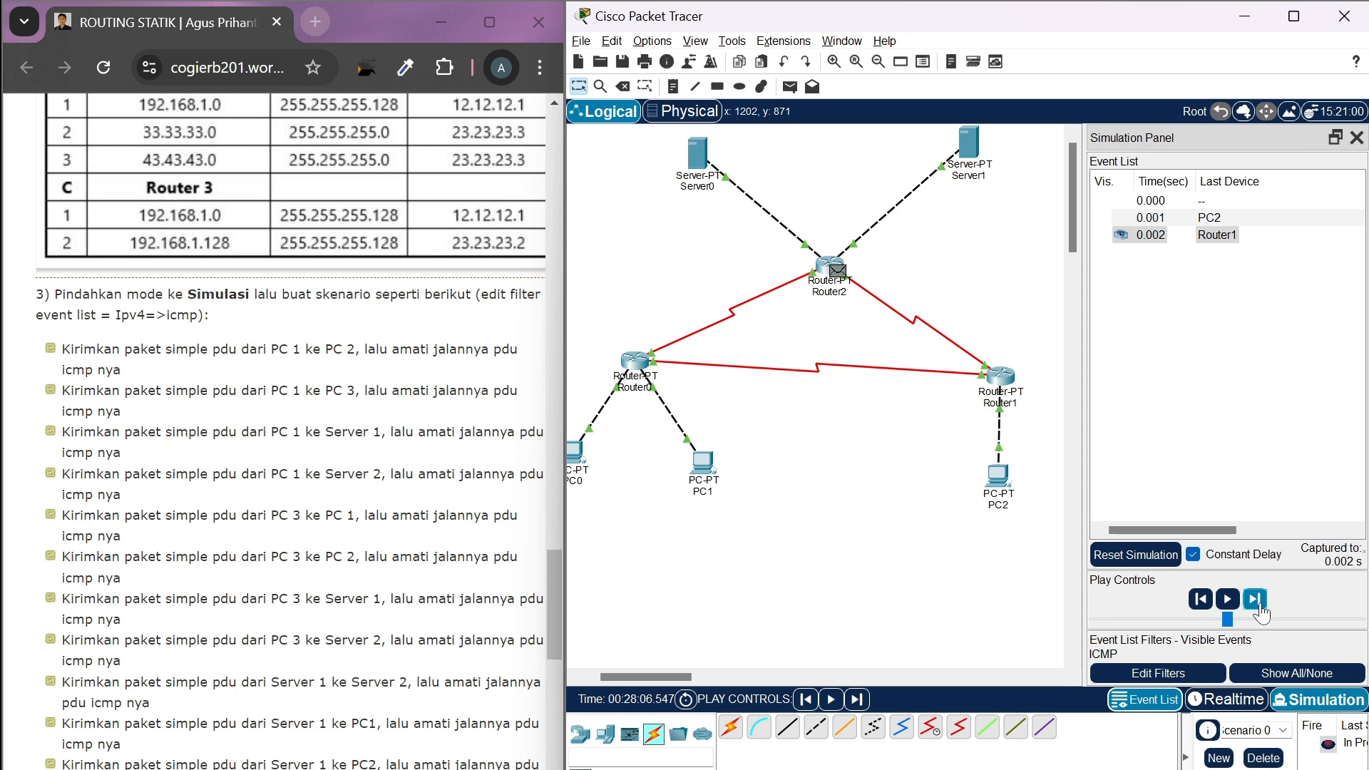
{"action": "left_click", "coordinate": [1260, 606]}
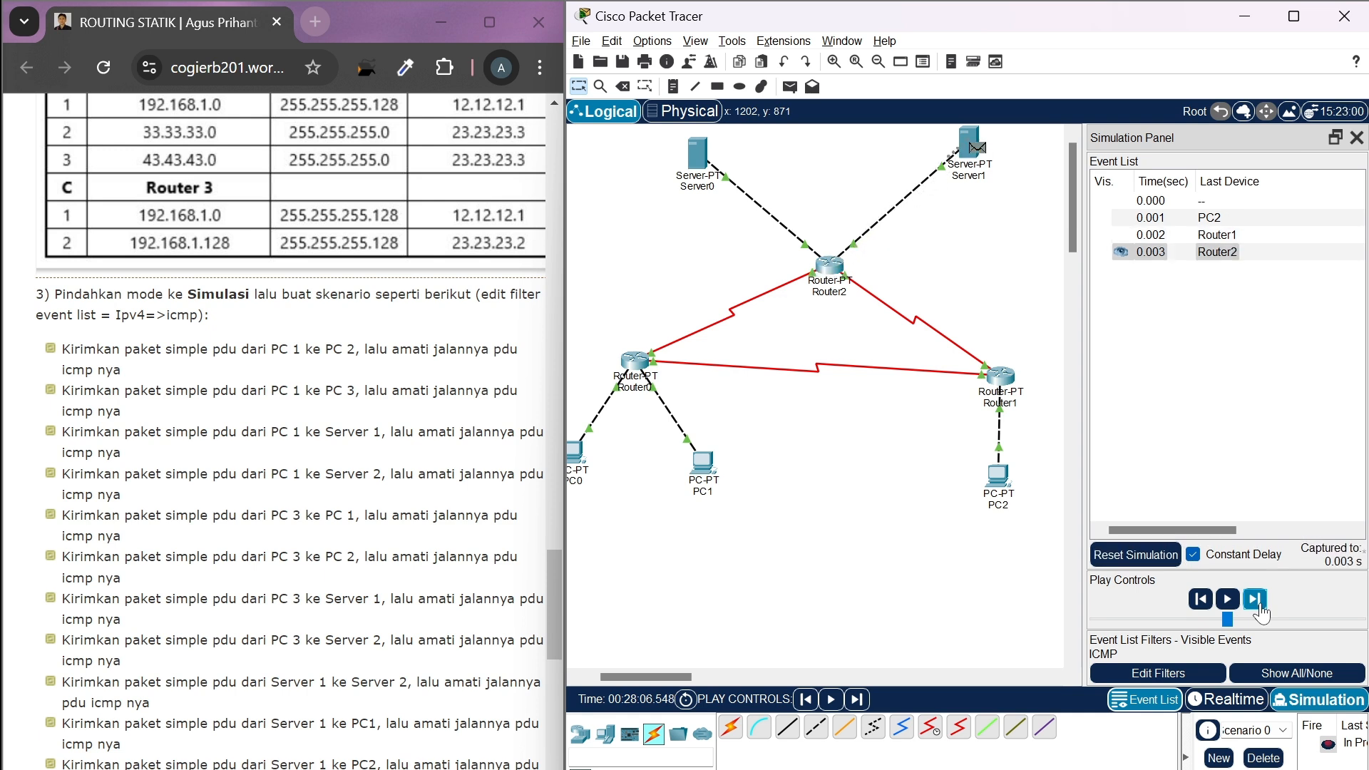
Advance the simulation event by event to follow the reply from Server1 back through Router2 and Router1 to PC2
{"action": "left_click", "coordinate": [1260, 606]}
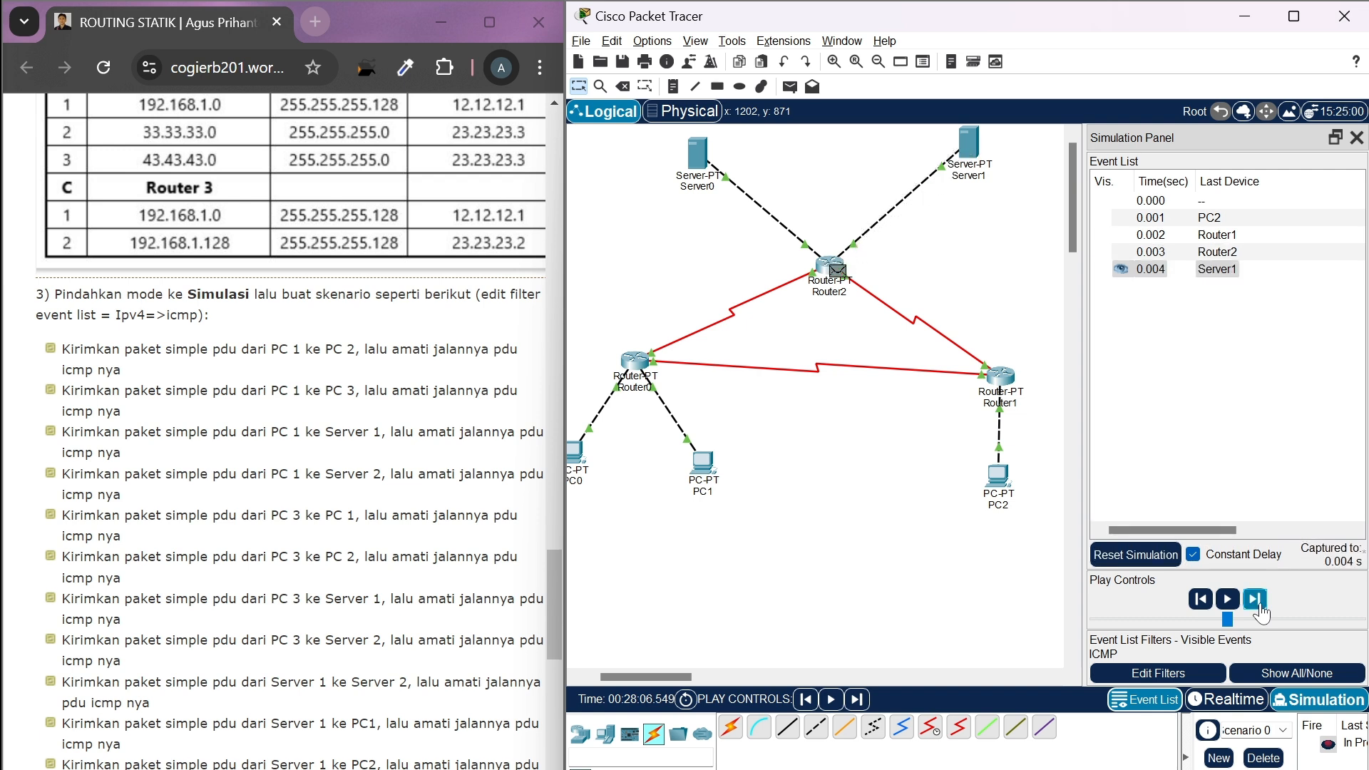
{"action": "left_click", "coordinate": [1259, 606]}
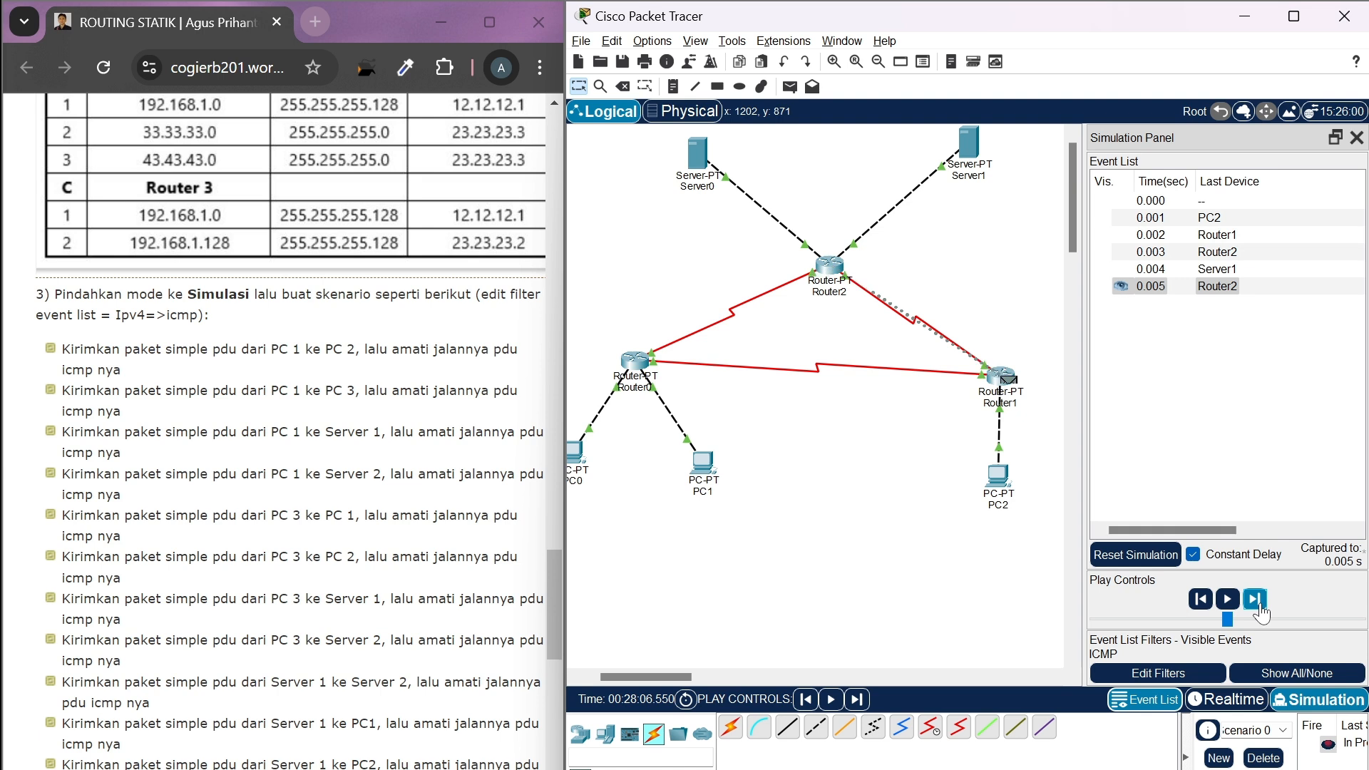
{"action": "left_click", "coordinate": [1260, 606]}
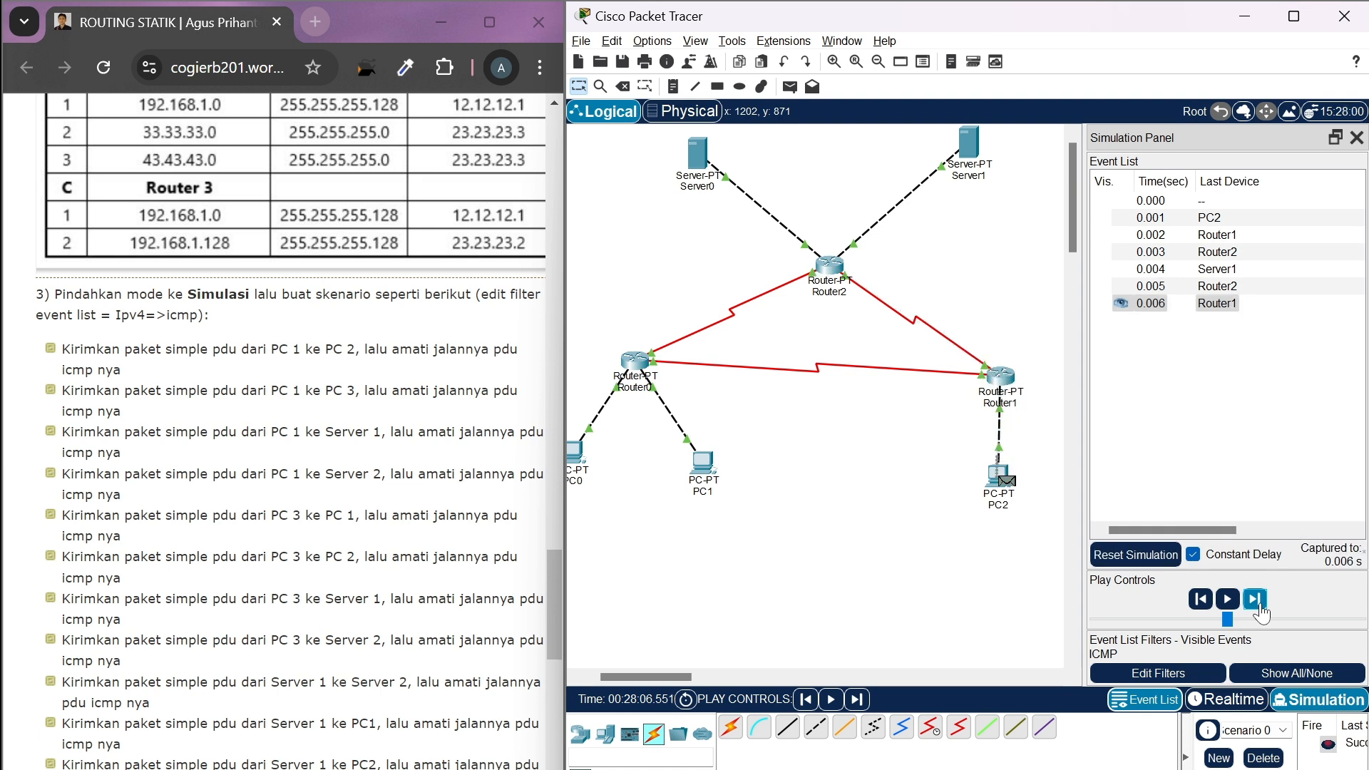
Return to Realtime mode, delete the finished PC2-to-Server1 scenario, and check the remaining test cases in the task list
{"action": "left_click", "coordinate": [1230, 703]}
{"action": "left_click", "coordinate": [1263, 758]}
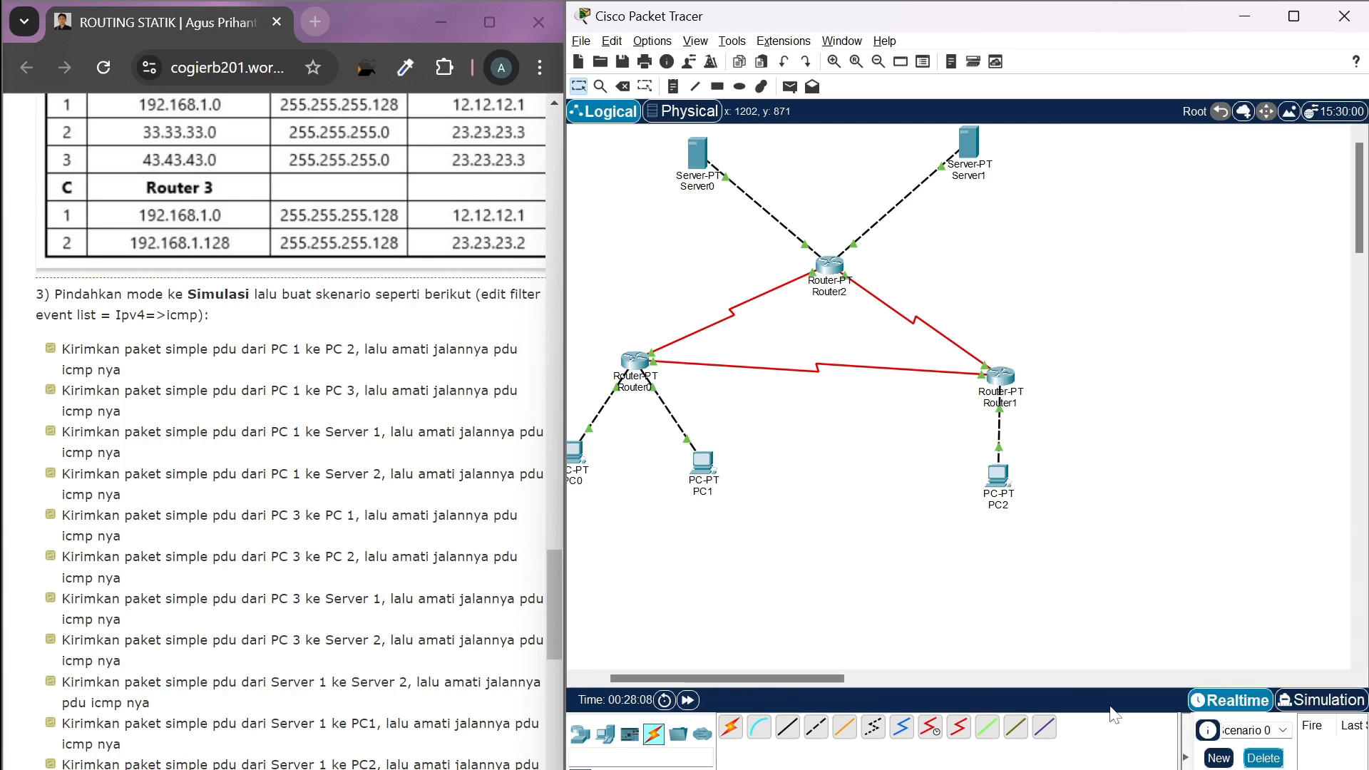
{"action": "scroll", "coordinate": [290, 428], "scroll_direction": "down", "scroll_amount": 1}
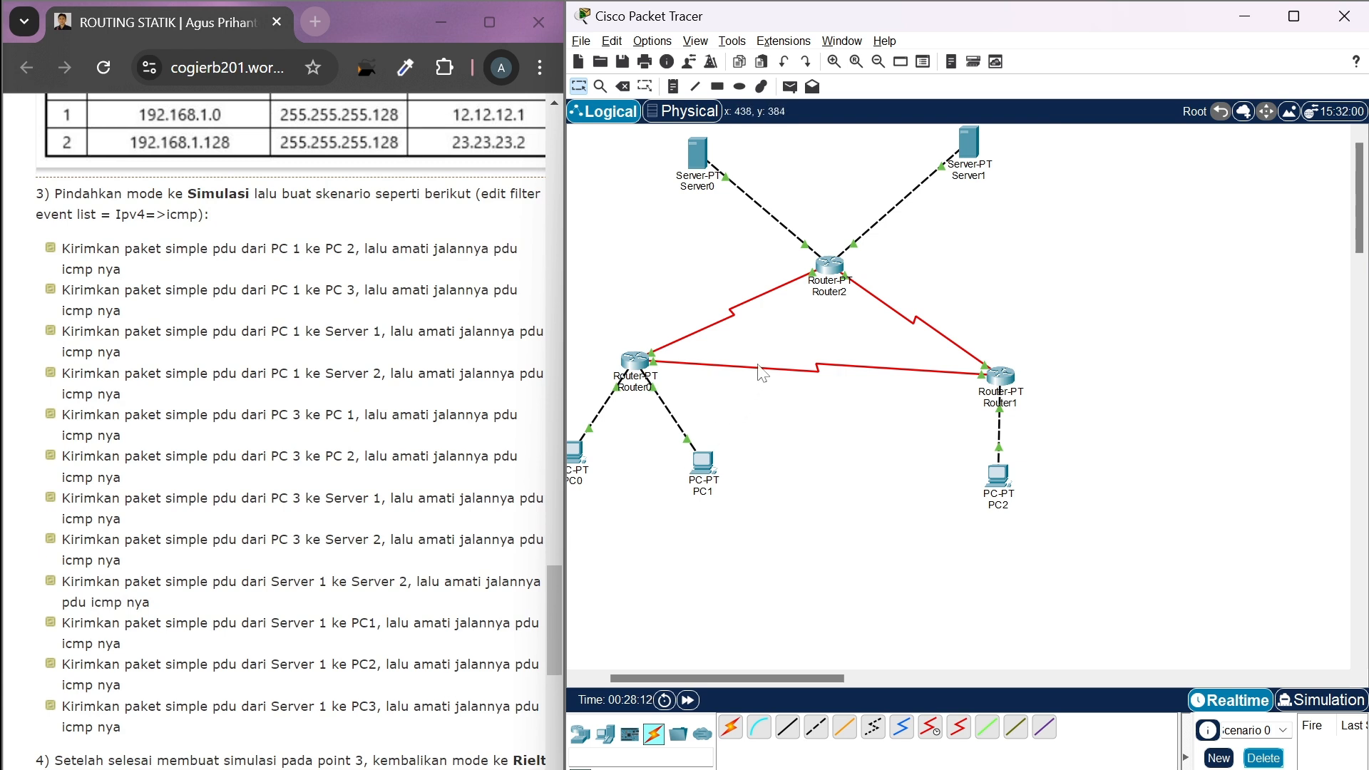
Add a simple PDU from Server0 to Server1
{"action": "left_click", "coordinate": [789, 86]}
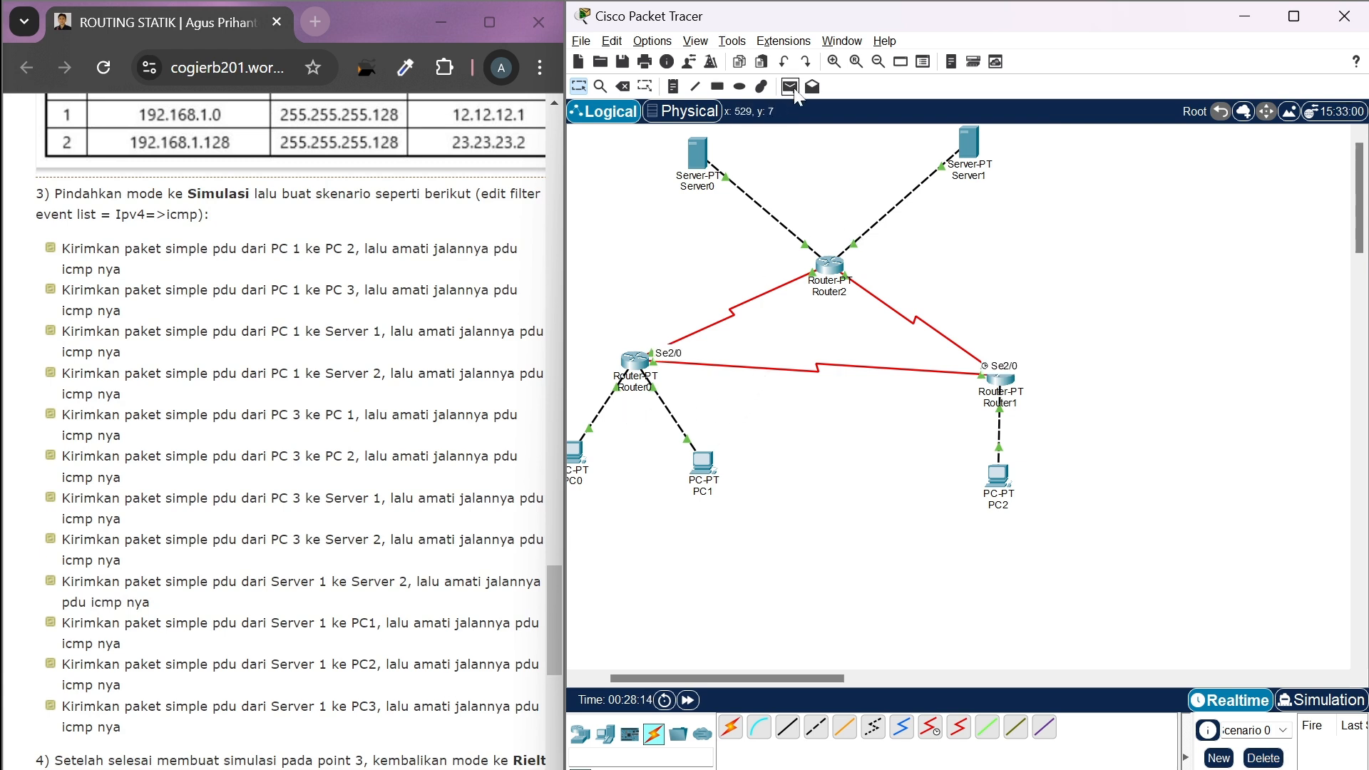
{"action": "left_click", "coordinate": [699, 153]}
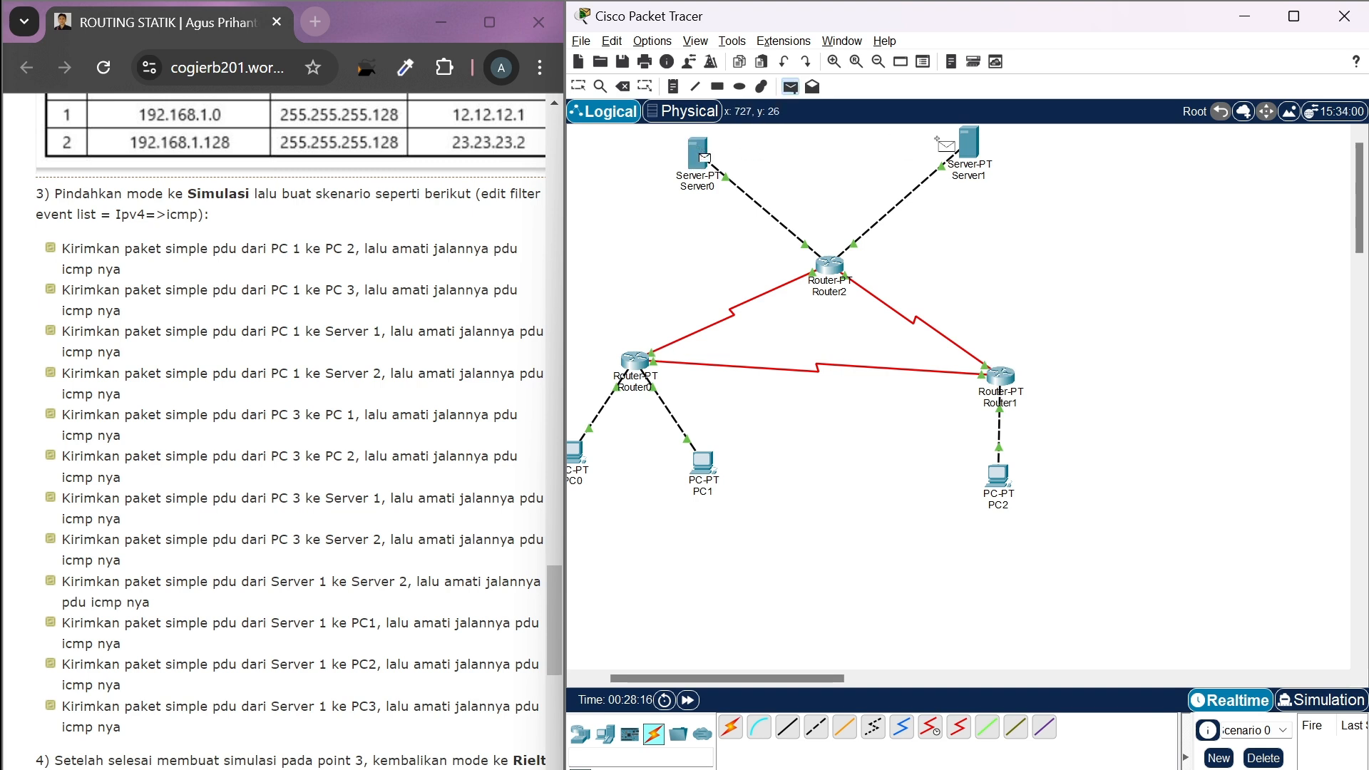
{"action": "left_click", "coordinate": [974, 146]}
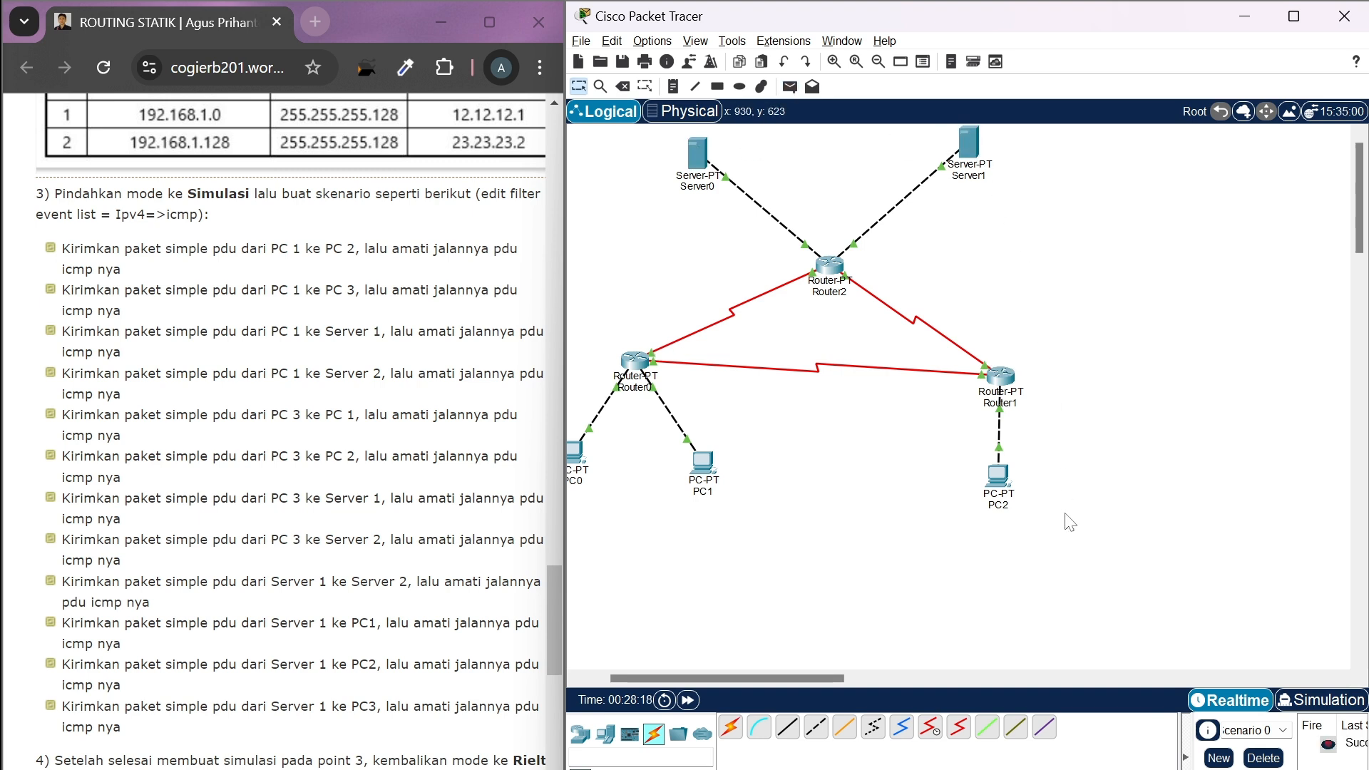
Switch to Simulation mode and advance event by event to carry the PDU from Server0 through Router2 to Server1 and its reply back
{"action": "left_click", "coordinate": [1285, 706]}
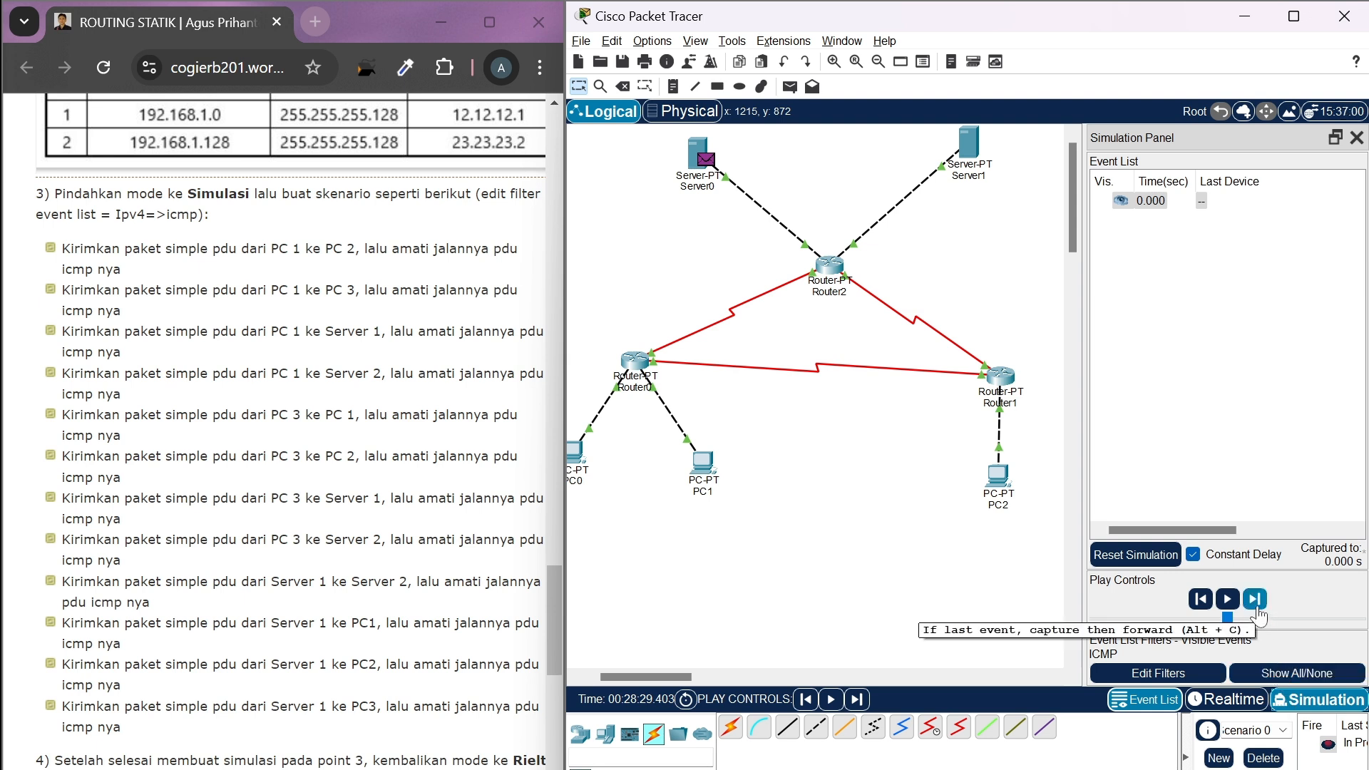
{"action": "left_click", "coordinate": [1256, 599]}
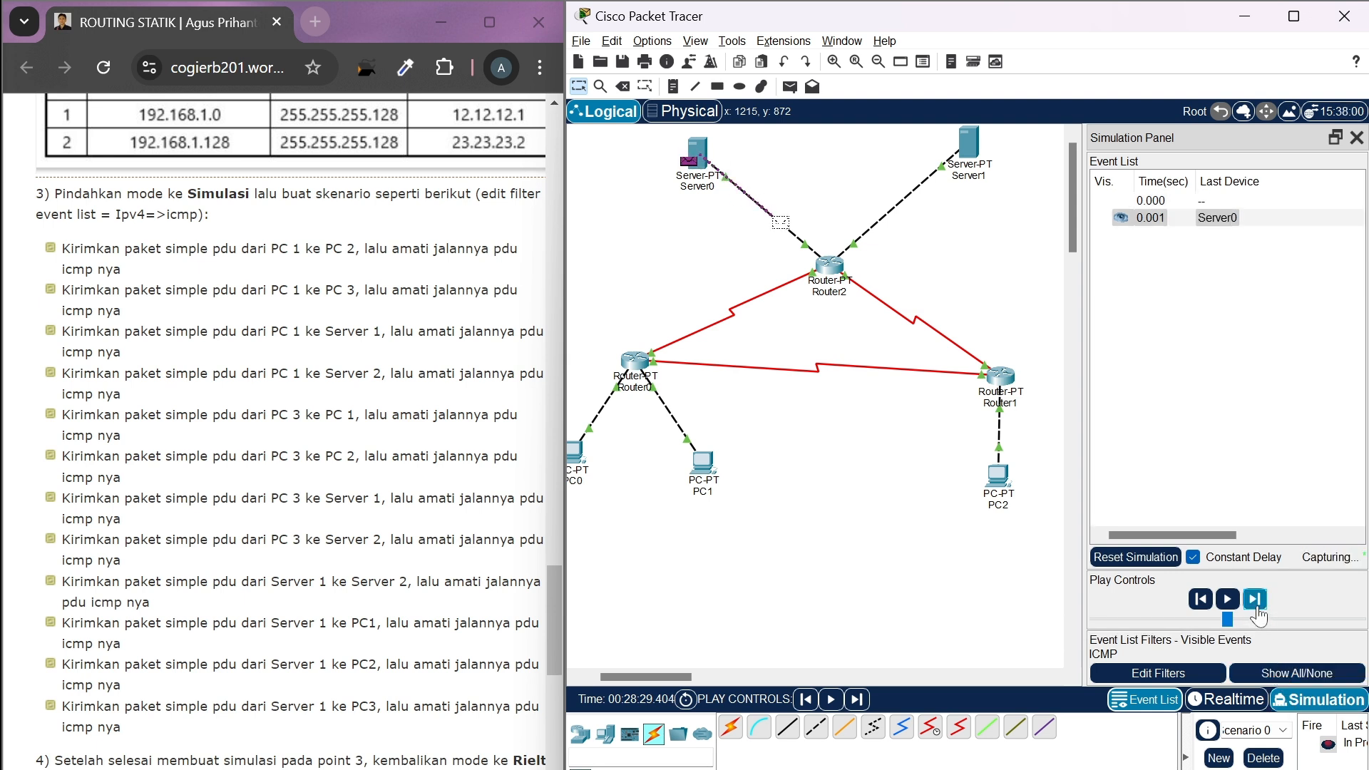
{"action": "left_click", "coordinate": [1256, 608]}
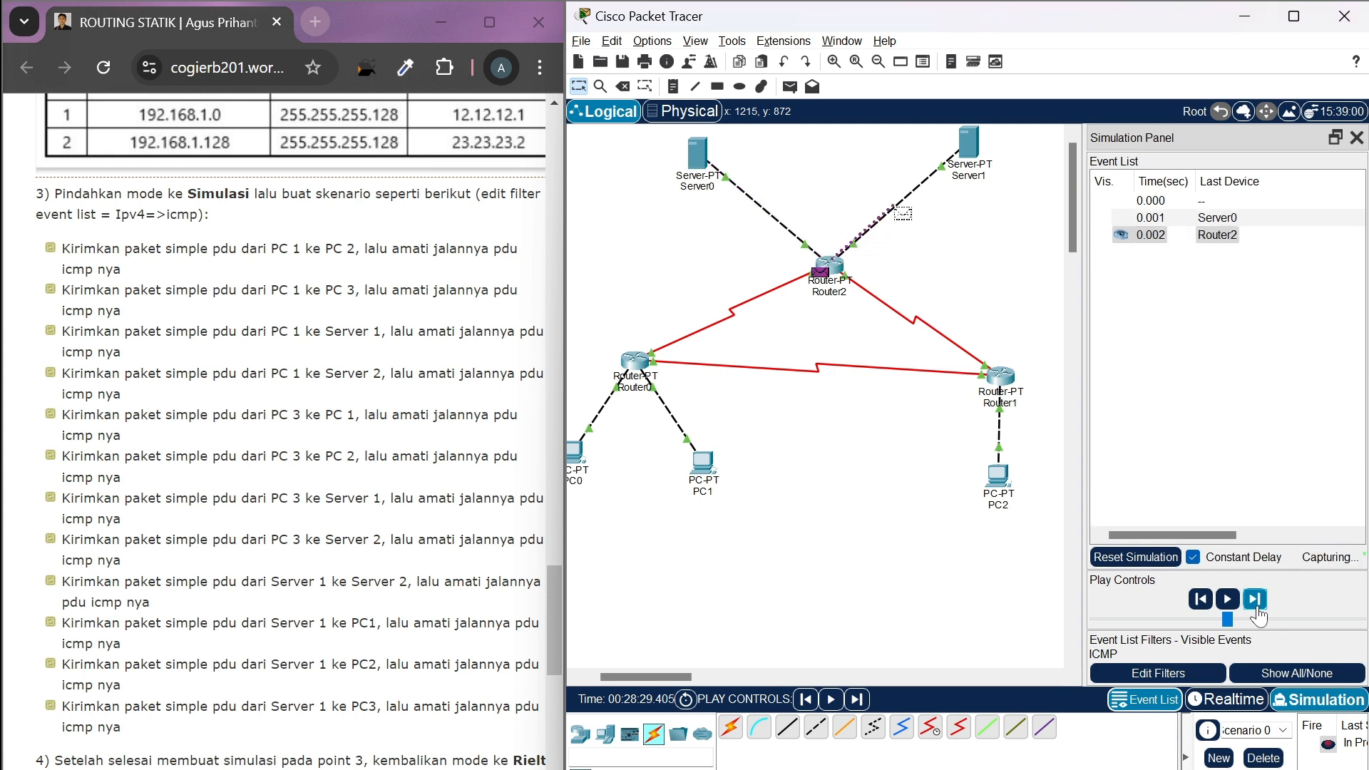
{"action": "left_click", "coordinate": [1258, 609]}
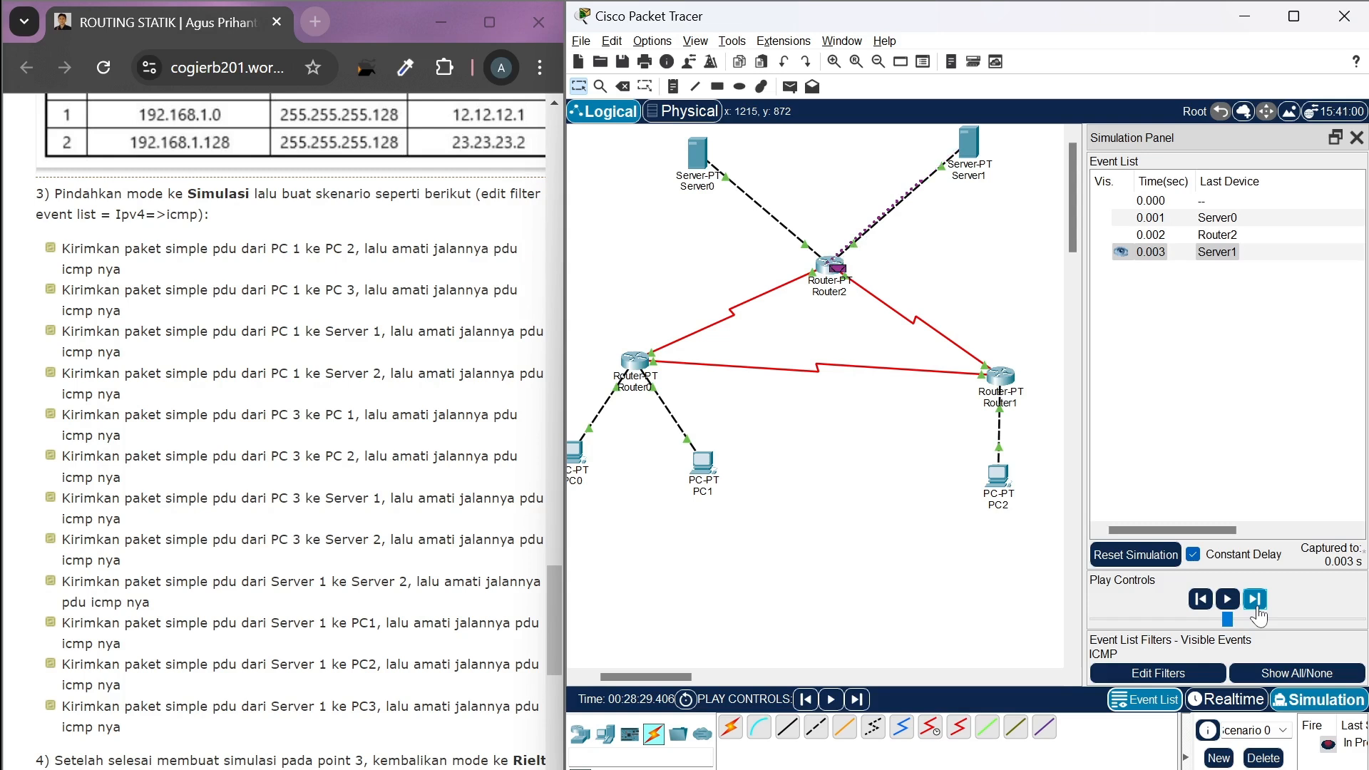
{"action": "left_click", "coordinate": [1258, 610]}
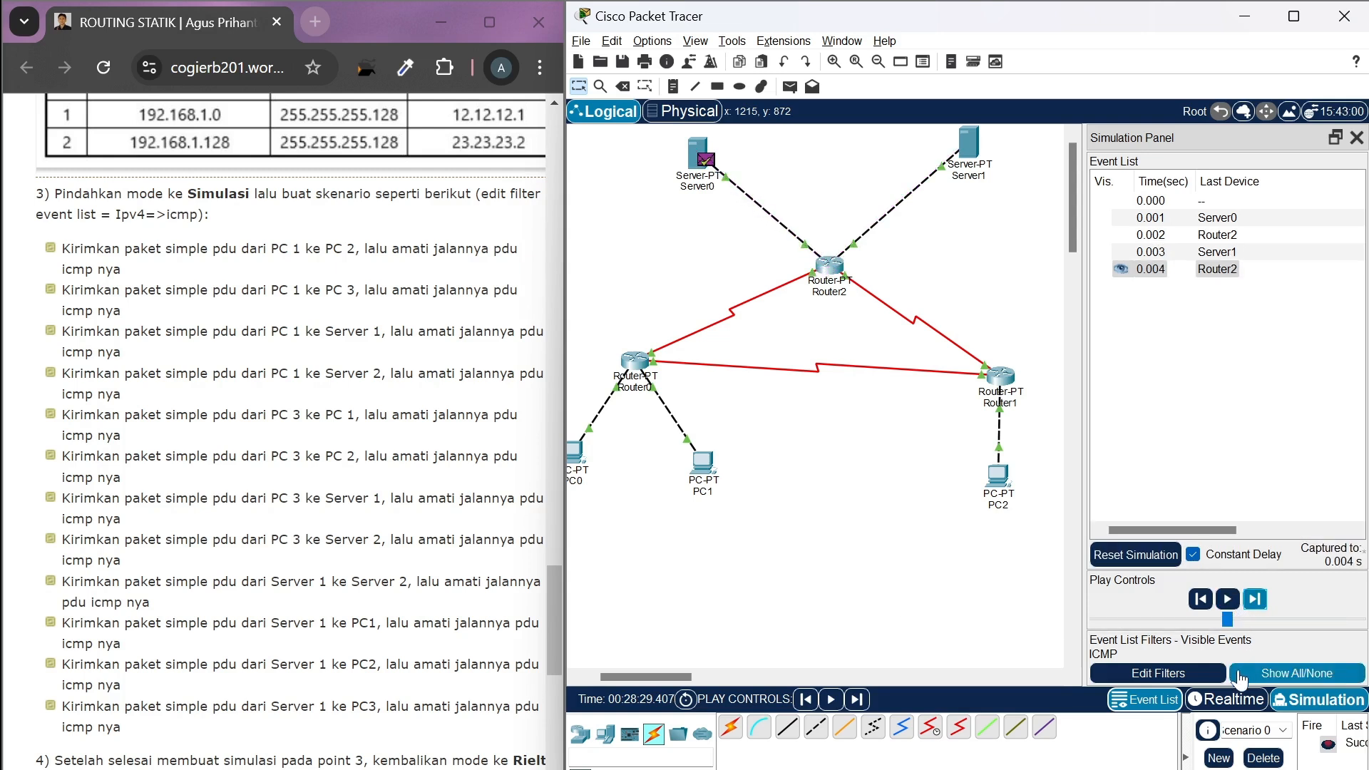
Return to Realtime mode and replace the finished Server0-to-Server1 scenario with a simple PDU from Server0 to PC0
{"action": "left_click", "coordinate": [1228, 702]}
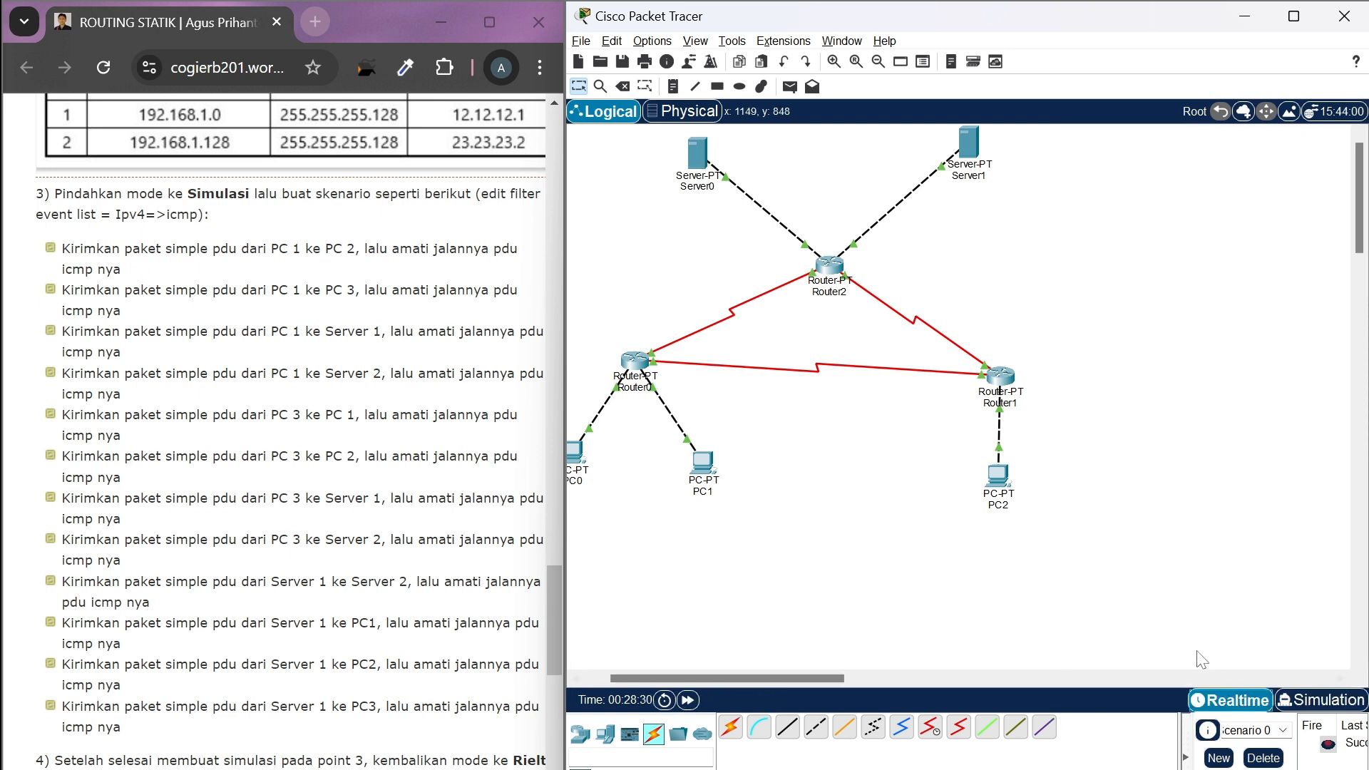
{"action": "left_click", "coordinate": [1253, 762]}
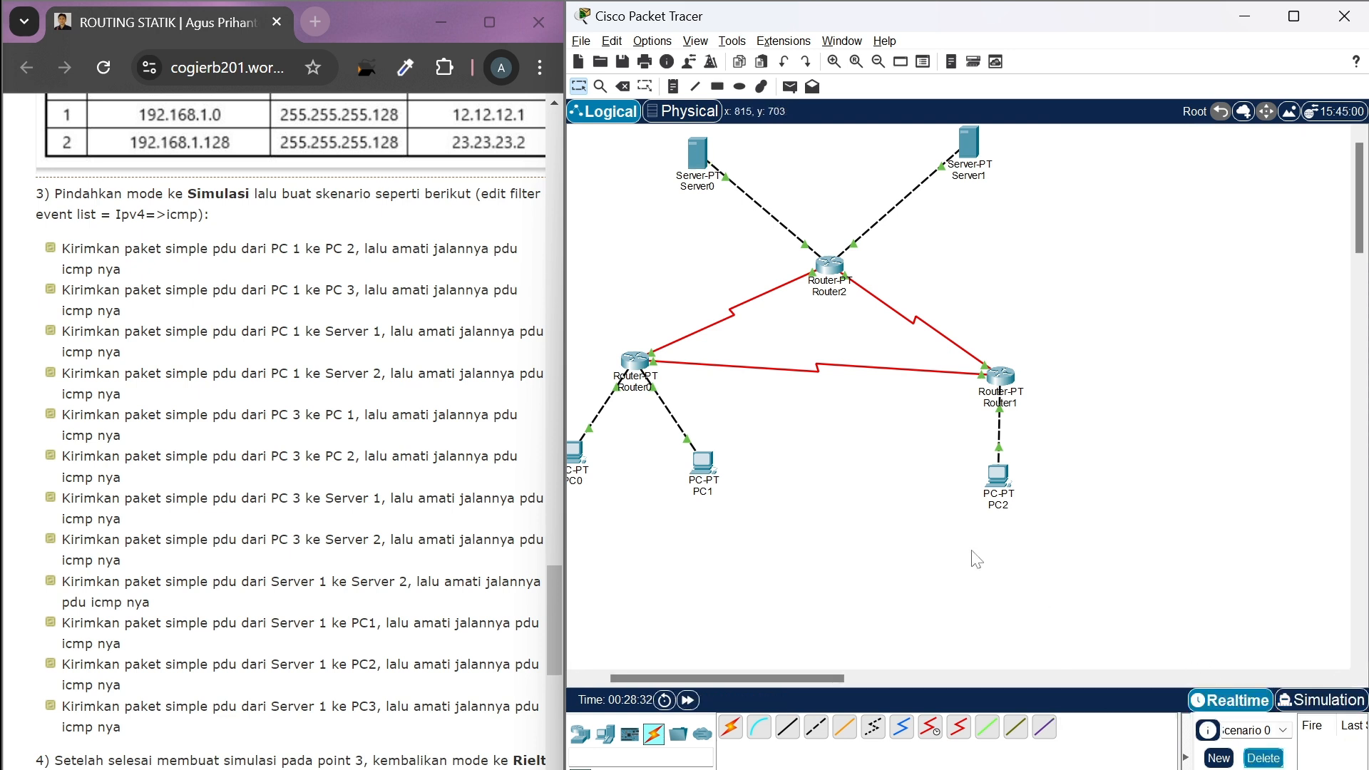
{"action": "left_click", "coordinate": [790, 86]}
{"action": "left_click", "coordinate": [699, 153]}
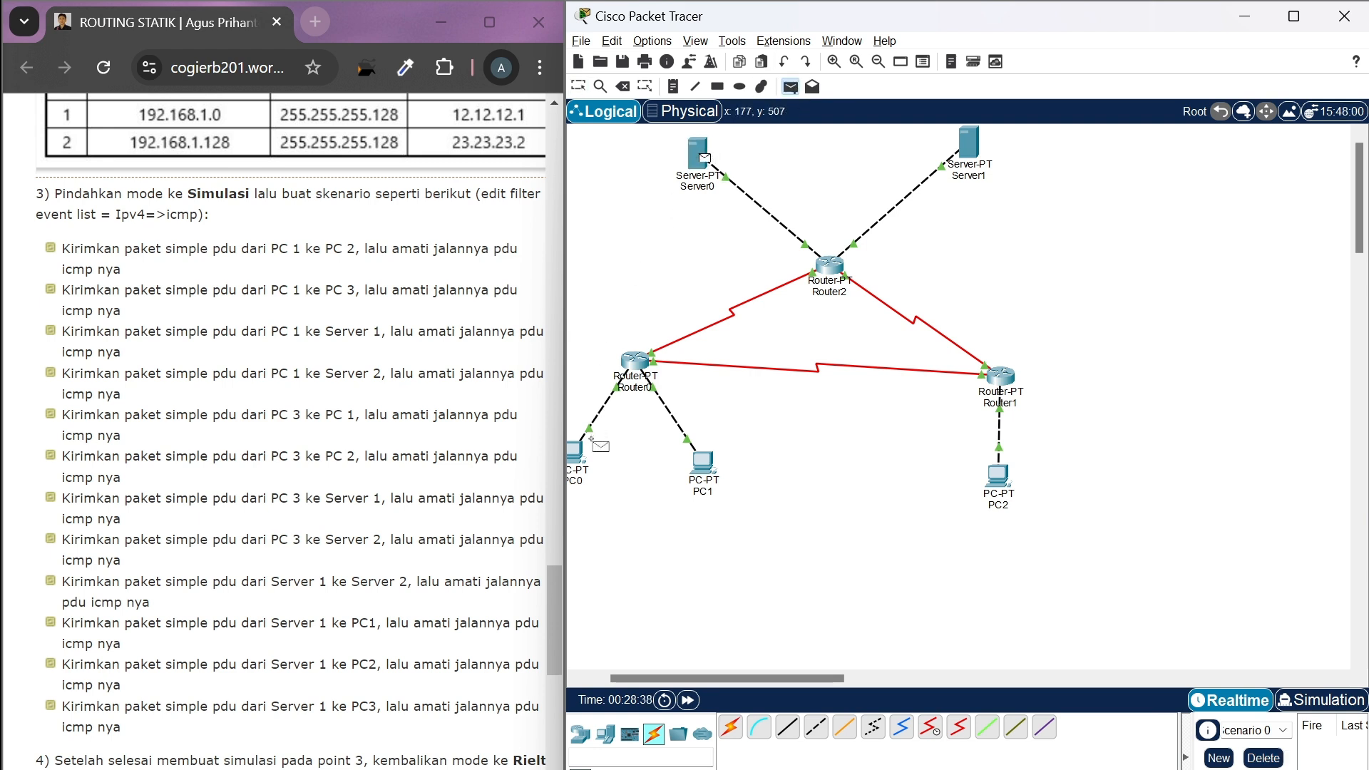
{"action": "scroll", "coordinate": [591, 440], "scroll_direction": "left", "scroll_amount": 3}
{"action": "left_click", "coordinate": [649, 458]}
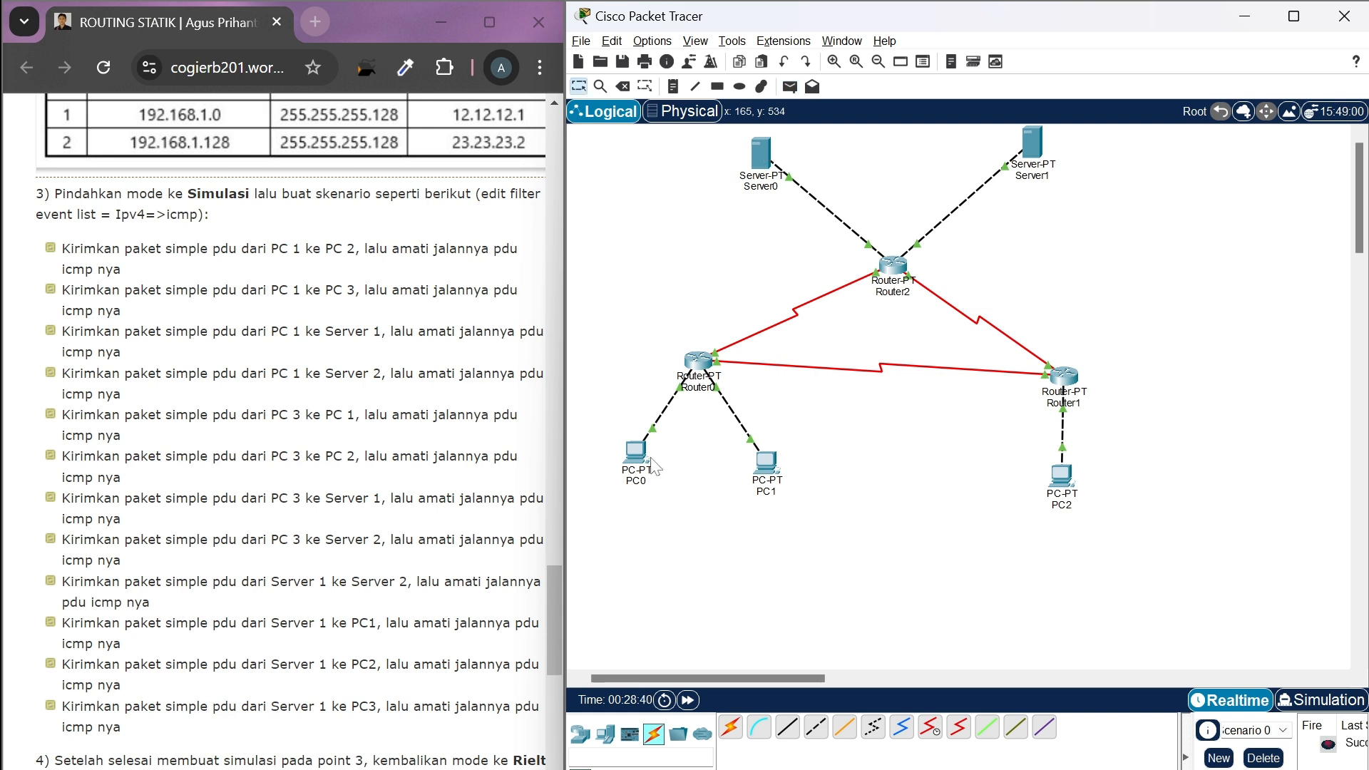
In Simulation mode, advance event by event to follow the PDU from Server0 through Router2 and Router0 to PC0 and its reply back
{"action": "left_click", "coordinate": [1301, 700]}
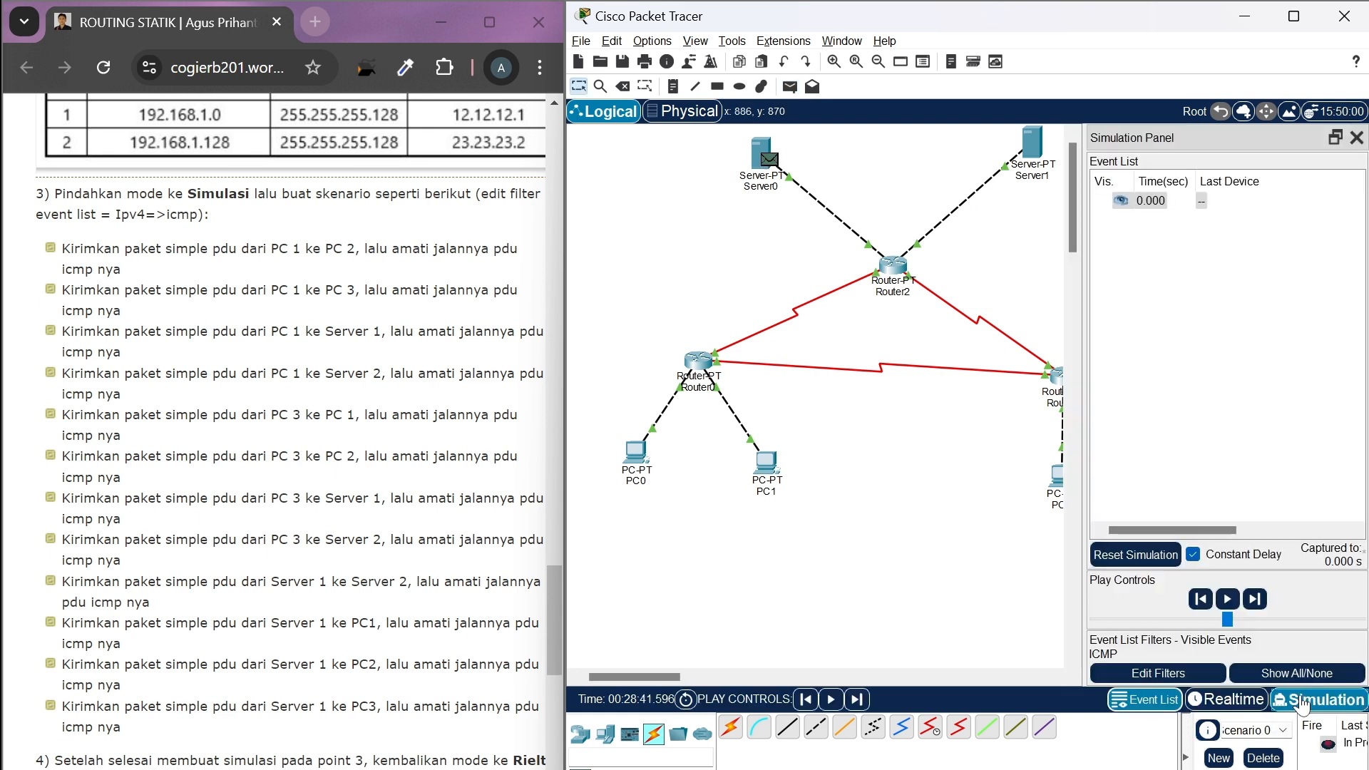
{"action": "left_click", "coordinate": [1256, 601]}
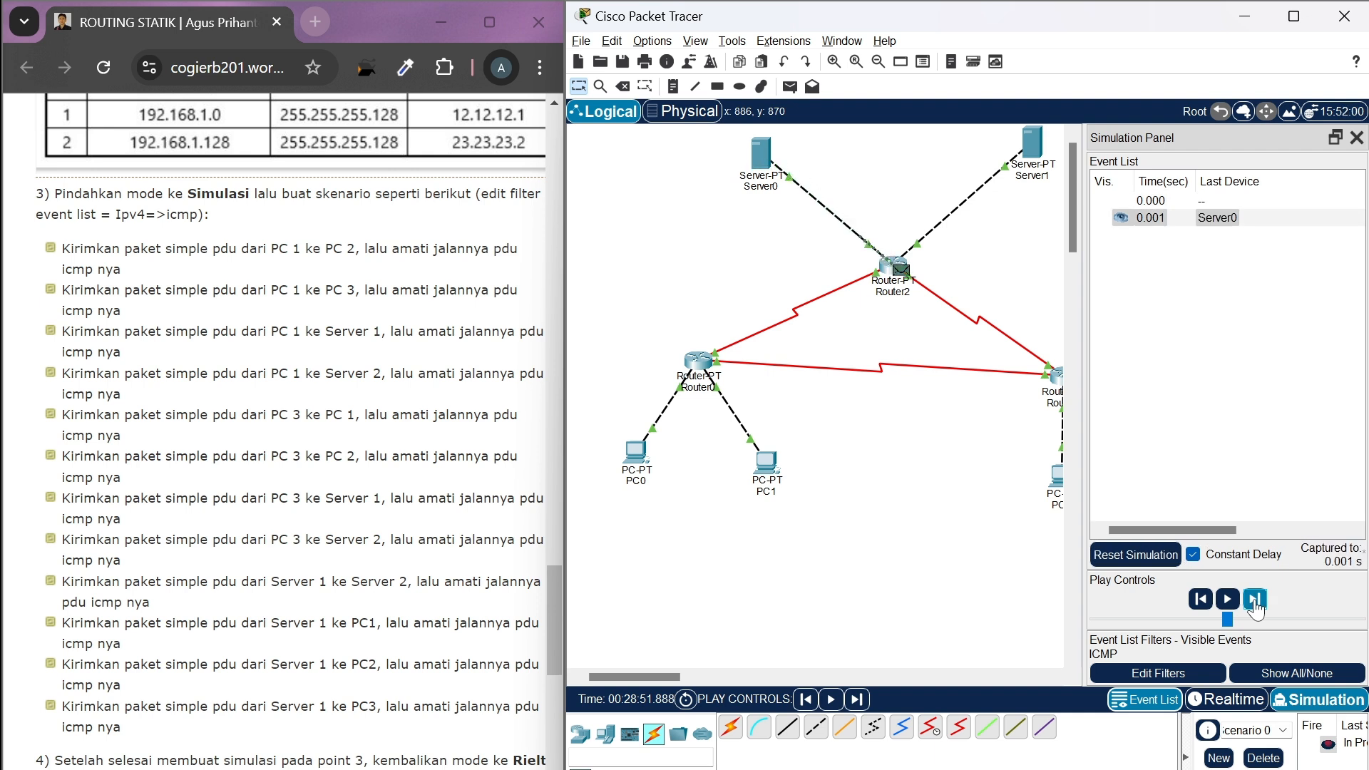
{"action": "left_click", "coordinate": [1255, 601]}
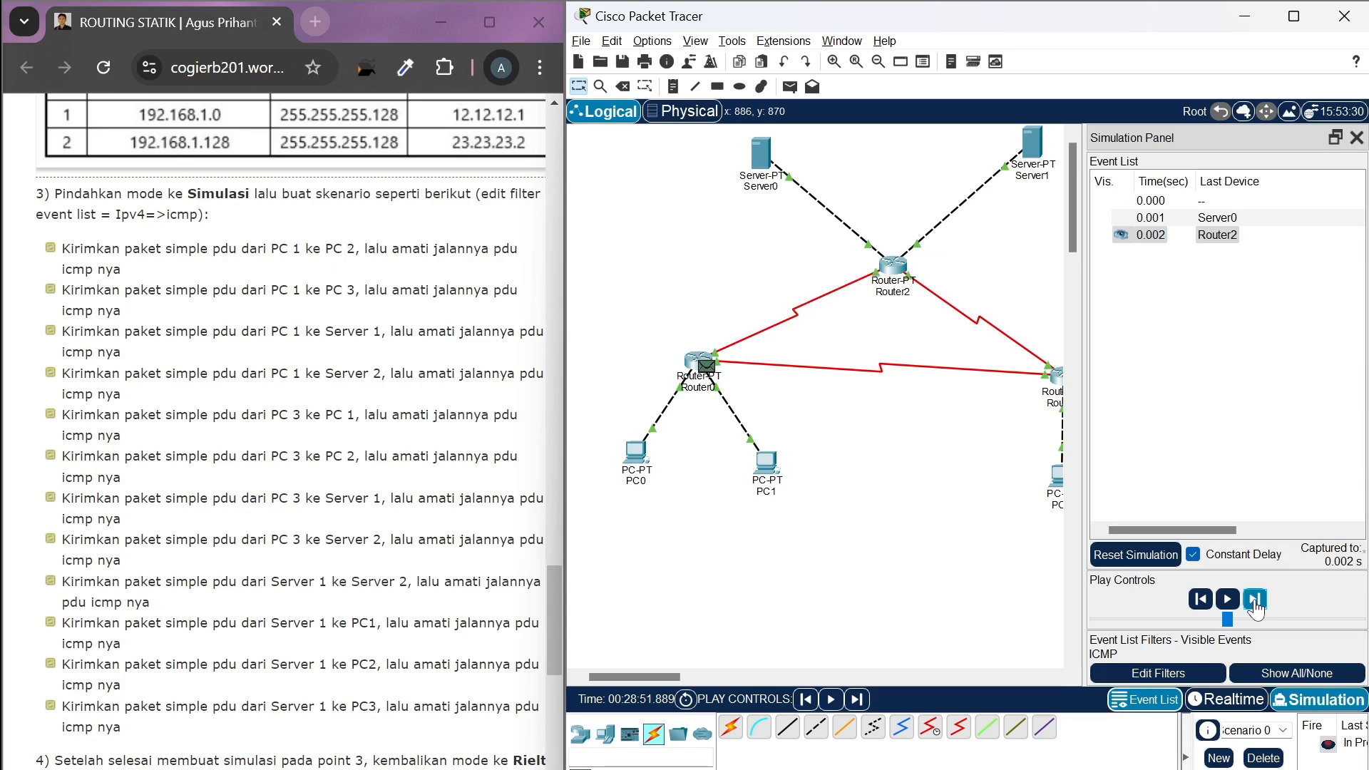
{"action": "left_click", "coordinate": [1256, 601]}
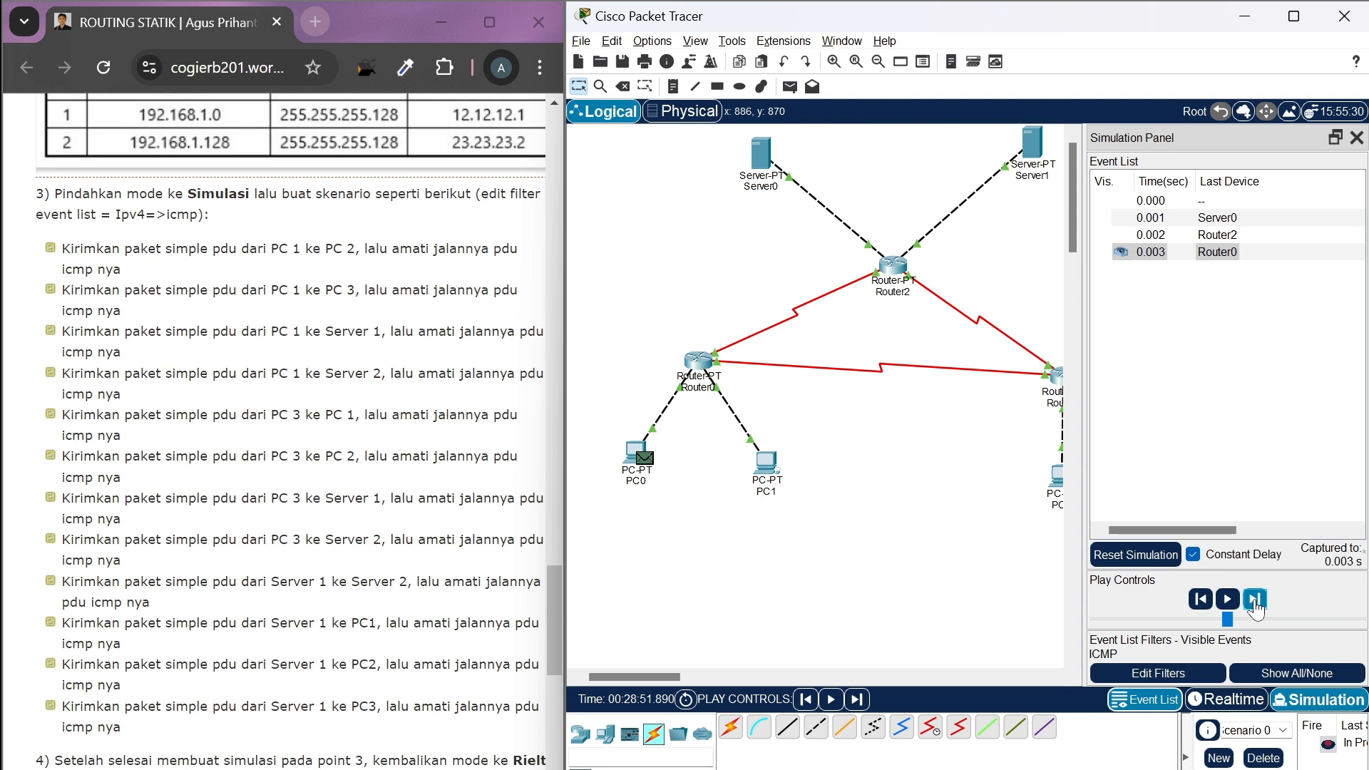
{"action": "left_click", "coordinate": [1255, 603]}
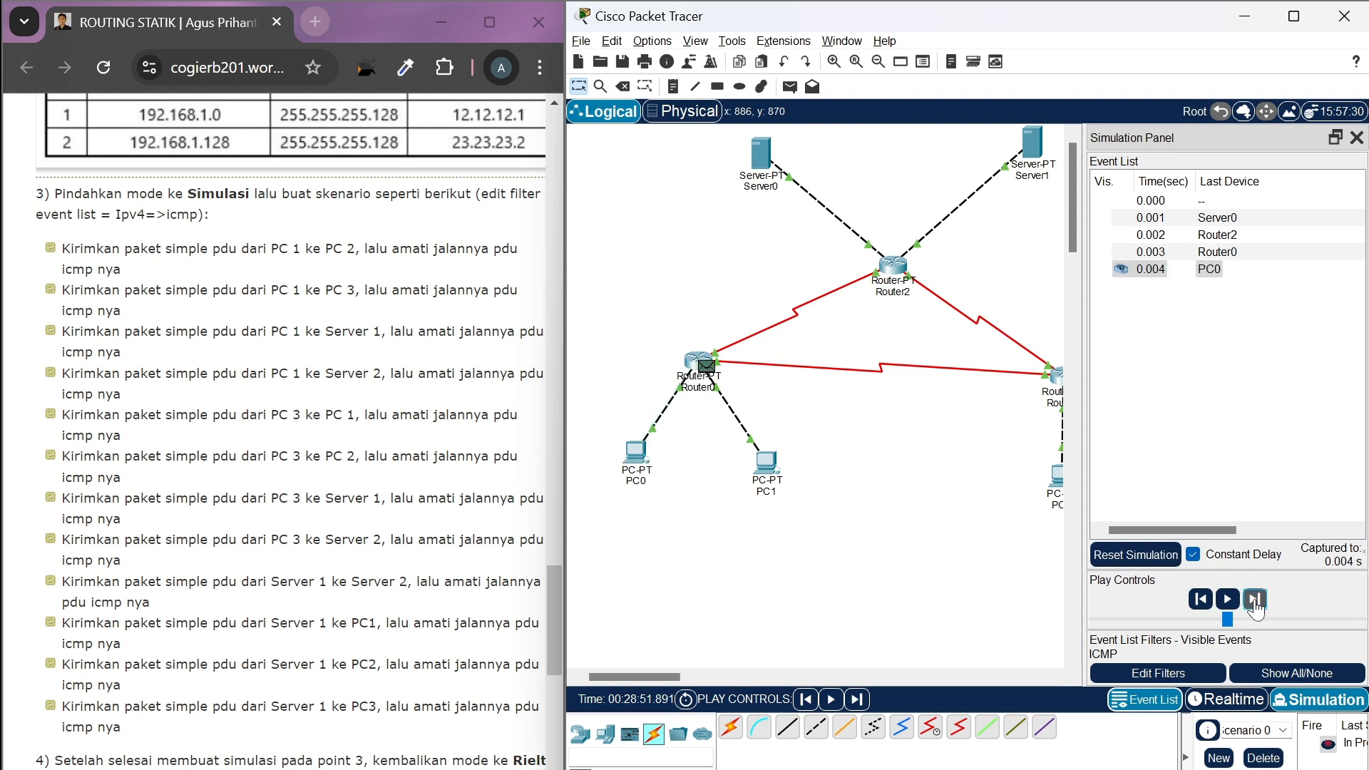
{"action": "left_click", "coordinate": [1255, 601]}
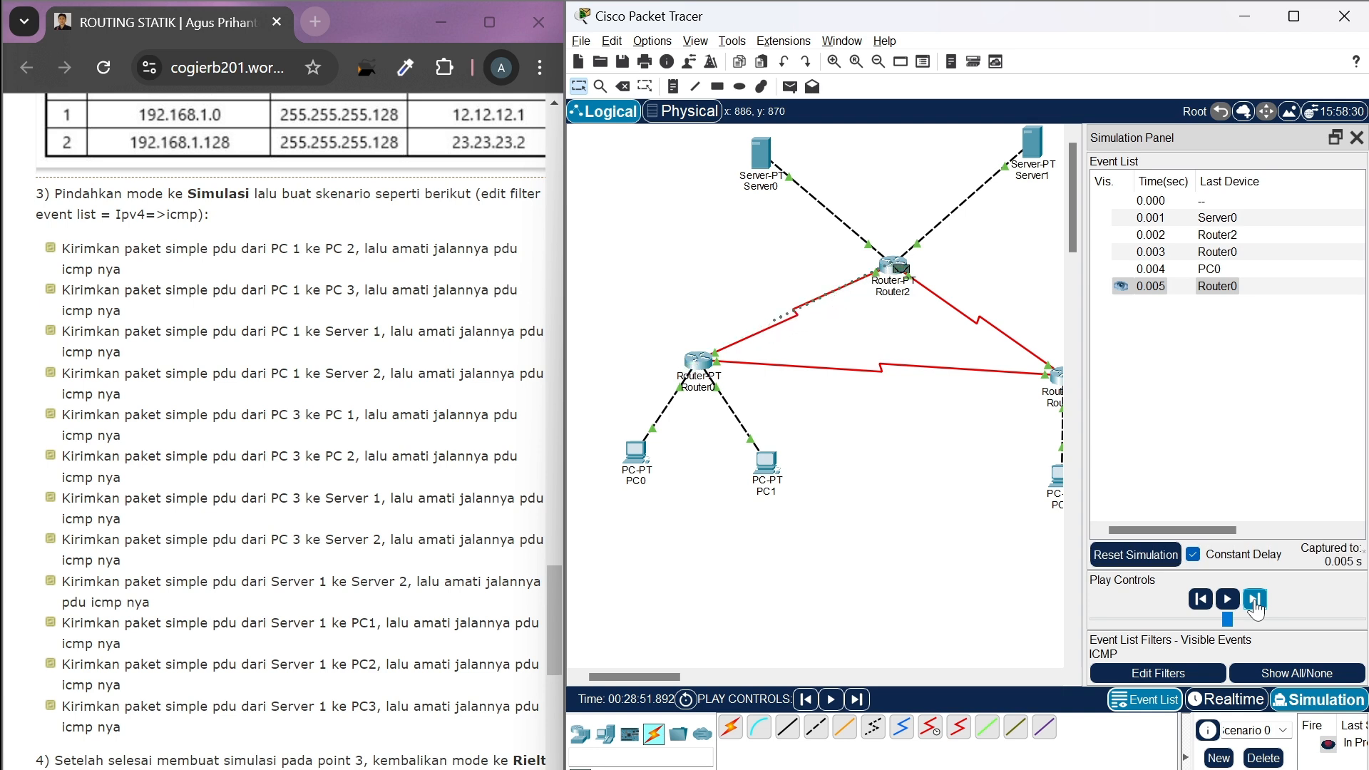
{"action": "left_click", "coordinate": [1255, 602]}
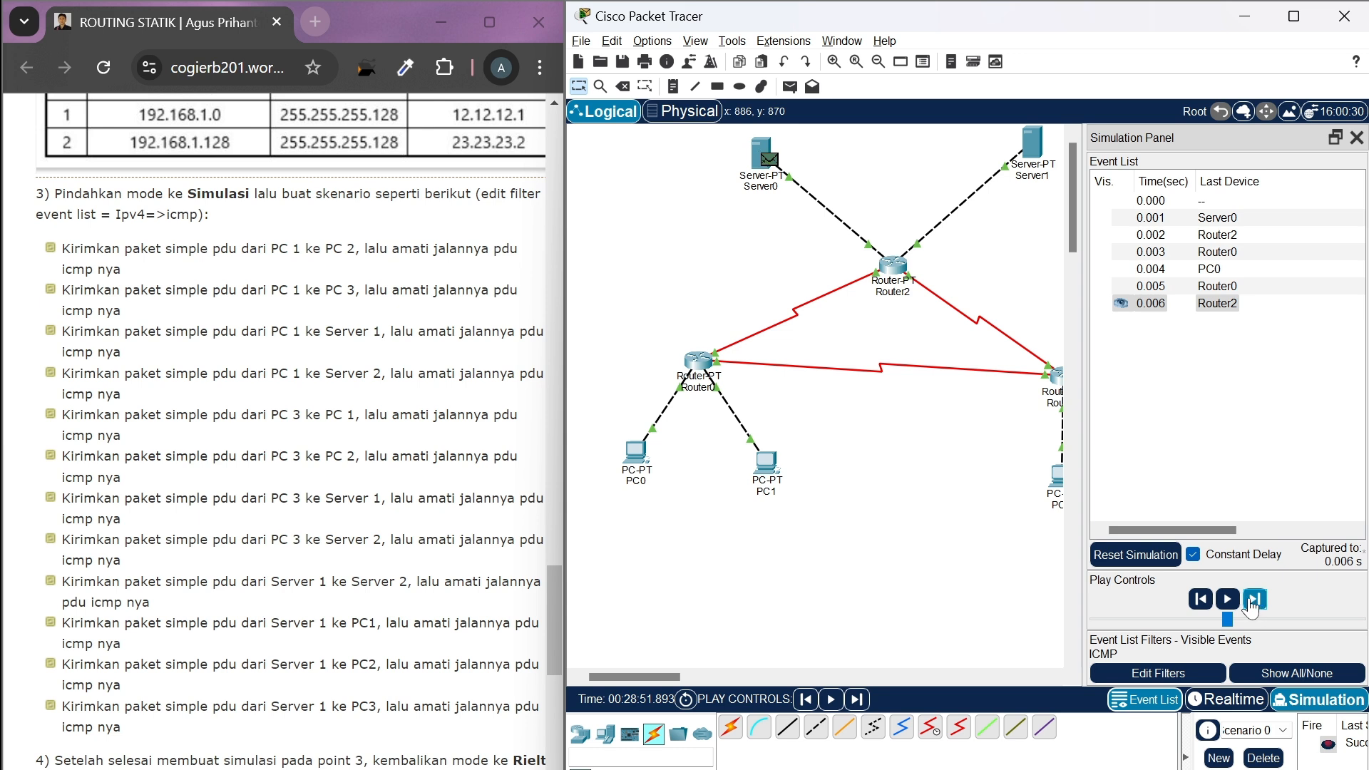
Return to Realtime mode and replace the finished Server0-to-PC0 scenario with a simple PDU from Server0 to PC1
{"action": "left_click", "coordinate": [1226, 701]}
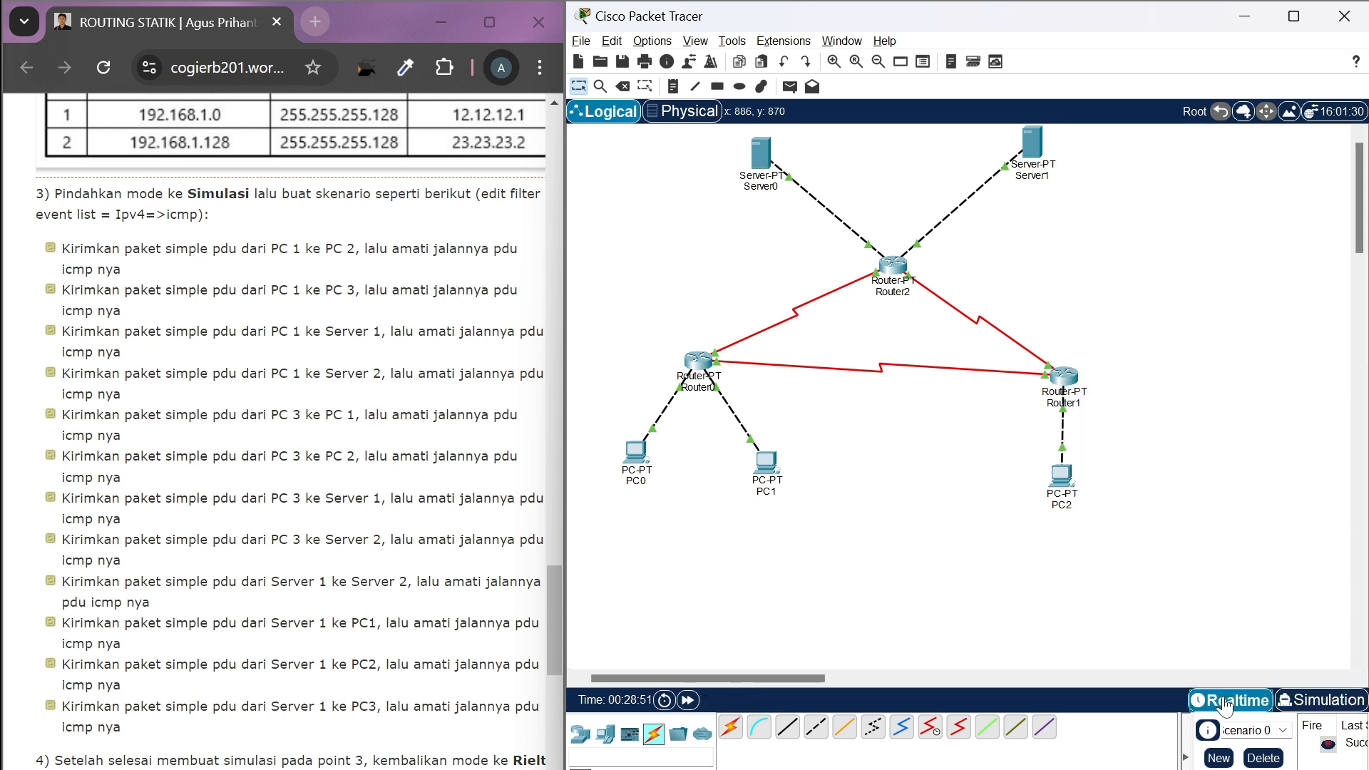
{"action": "left_click", "coordinate": [1264, 761]}
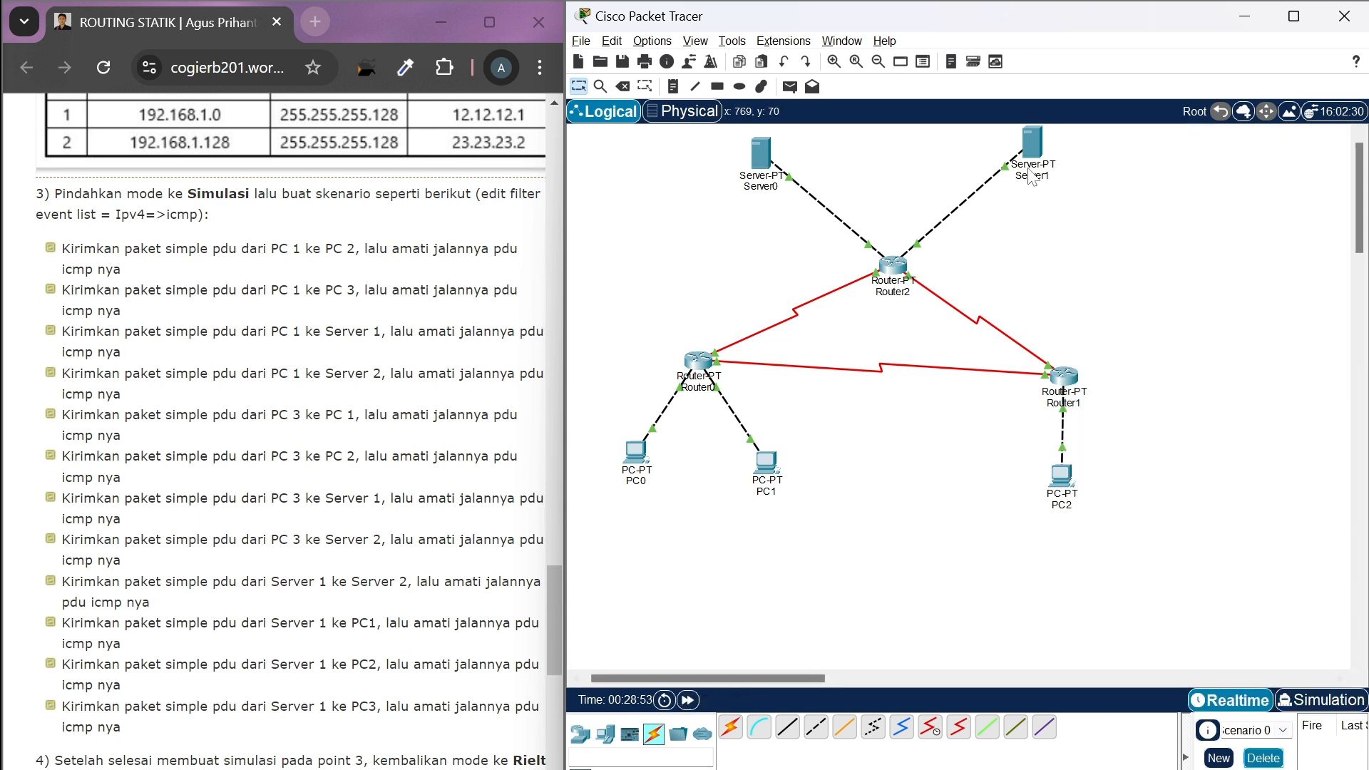
{"action": "left_click", "coordinate": [790, 88]}
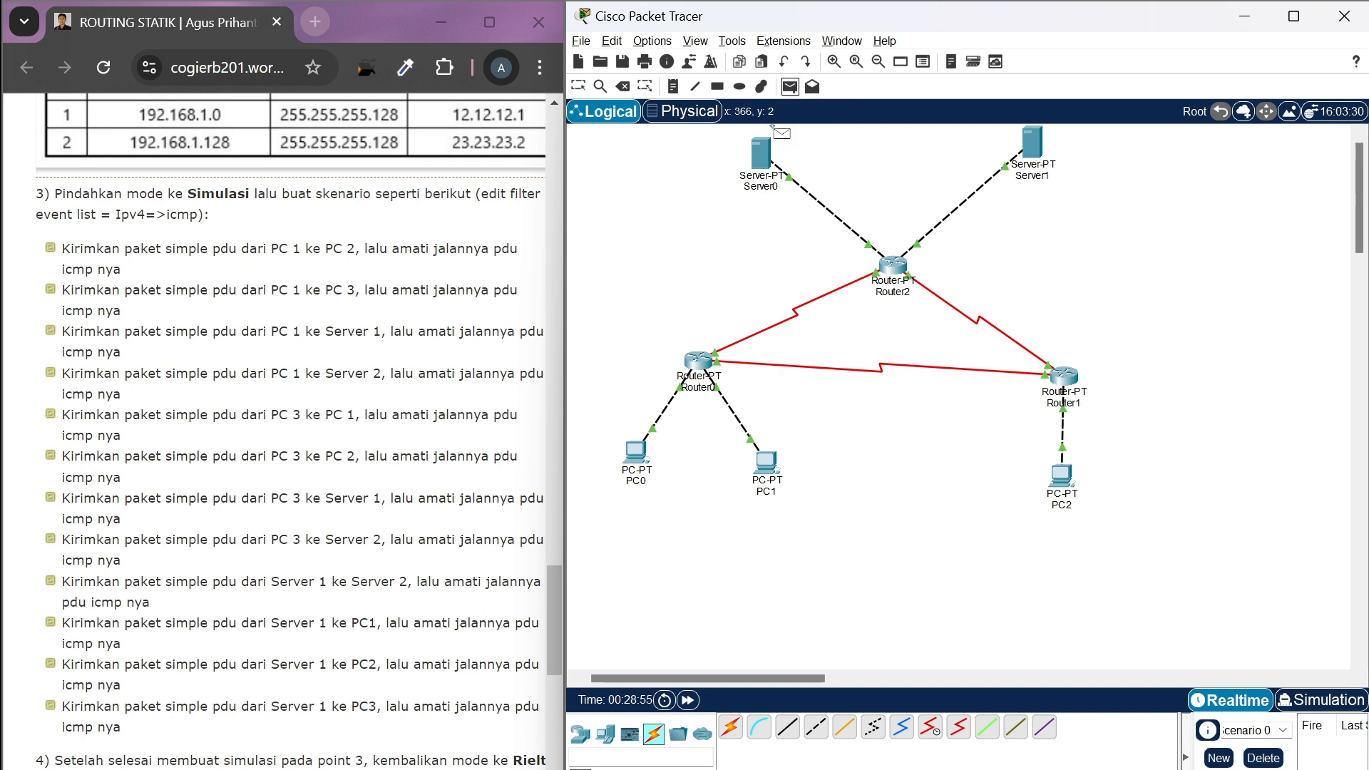
{"action": "left_click", "coordinate": [761, 152]}
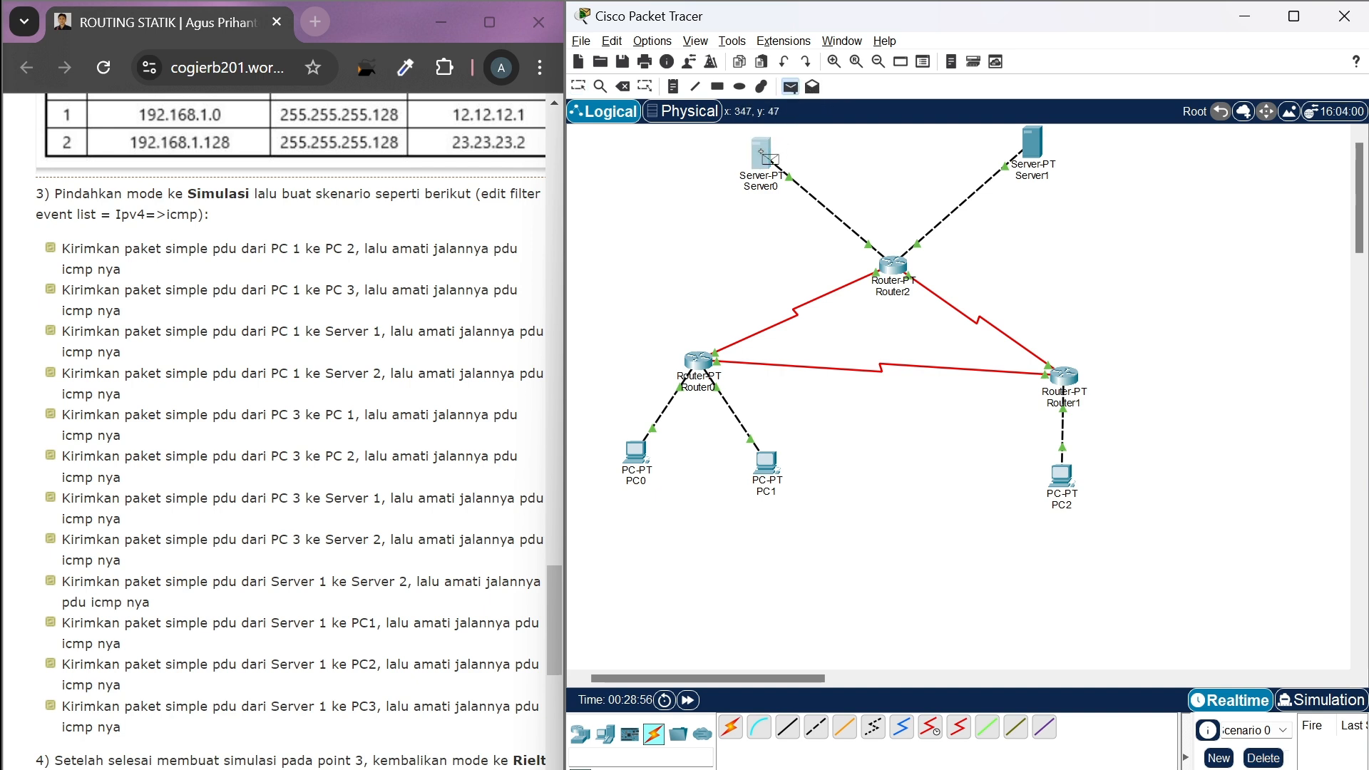
{"action": "left_click", "coordinate": [776, 471]}
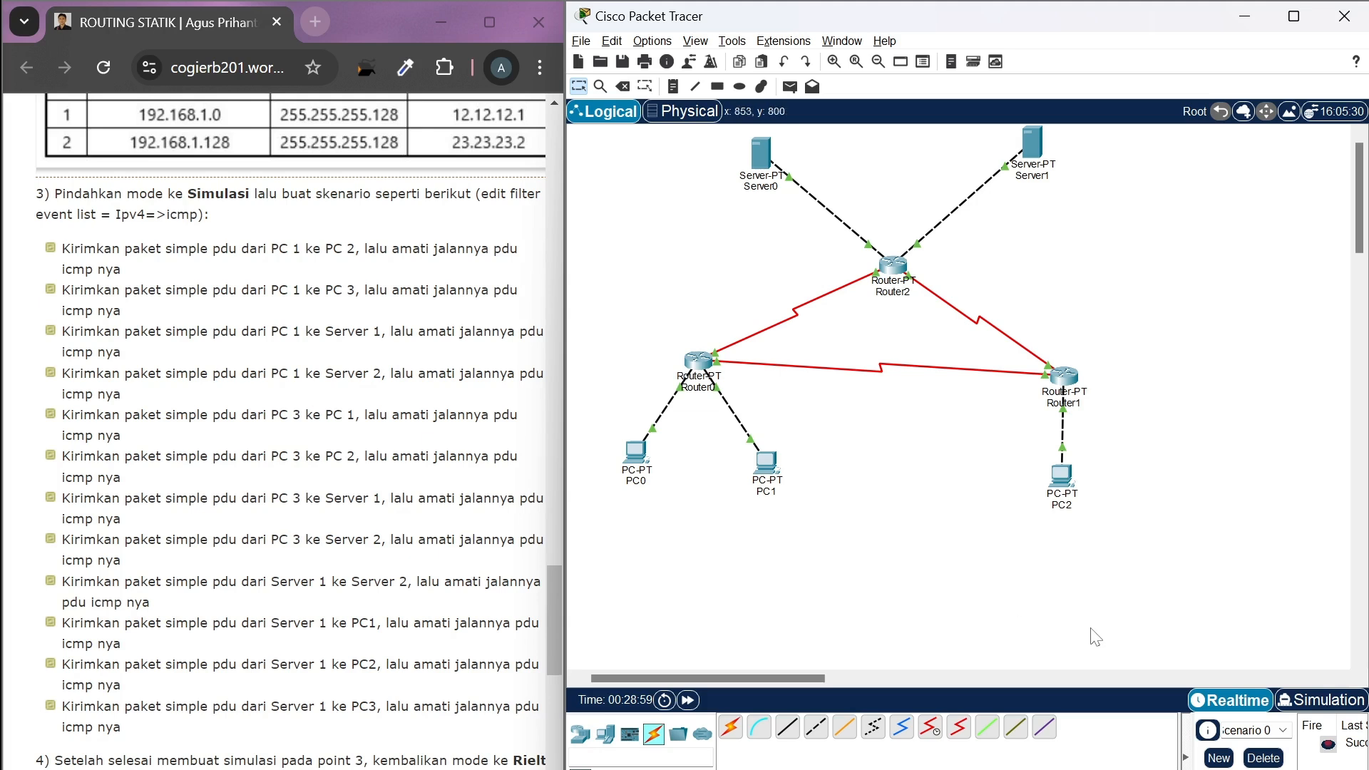
In Simulation mode, advance event by event to follow the PDU from Server0 through Router2 and Router0 to PC1 and its reply back
{"action": "left_click", "coordinate": [1302, 706]}
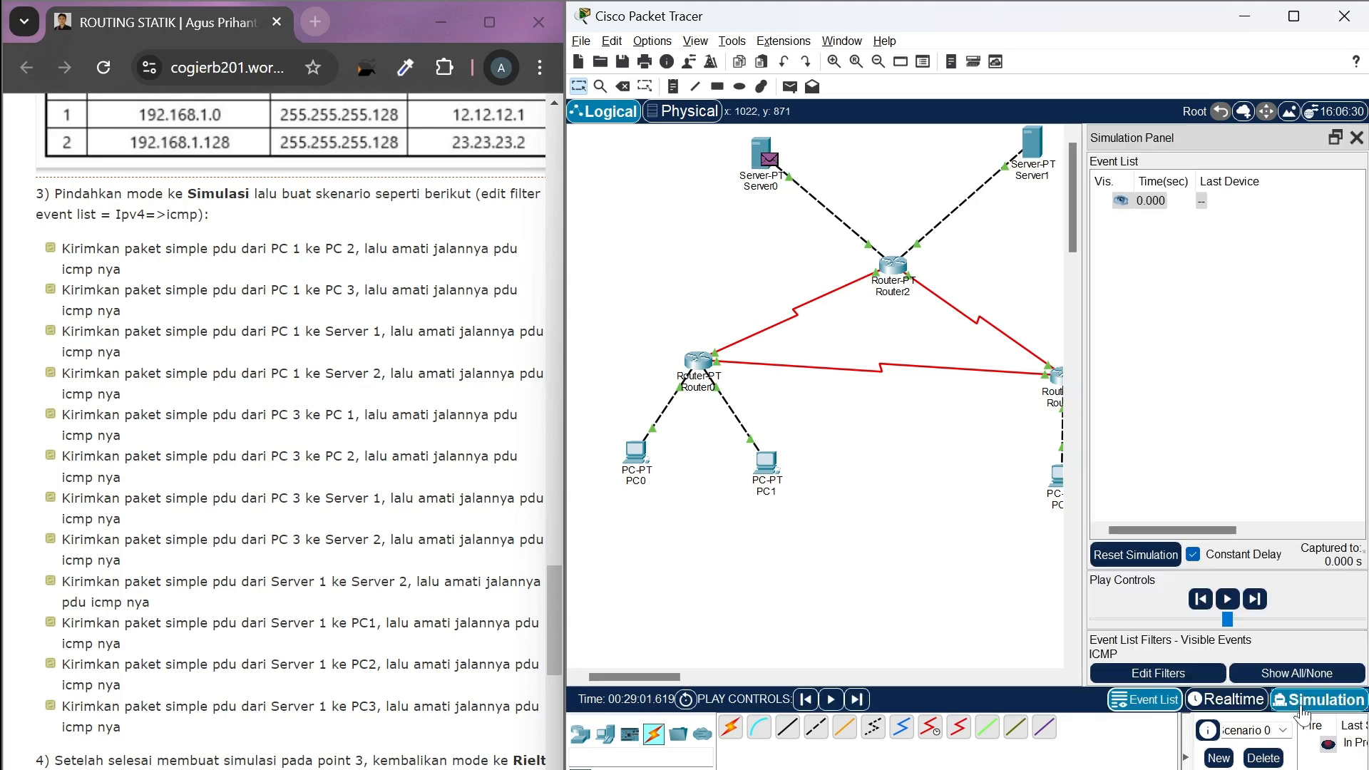
{"action": "left_click", "coordinate": [1261, 603]}
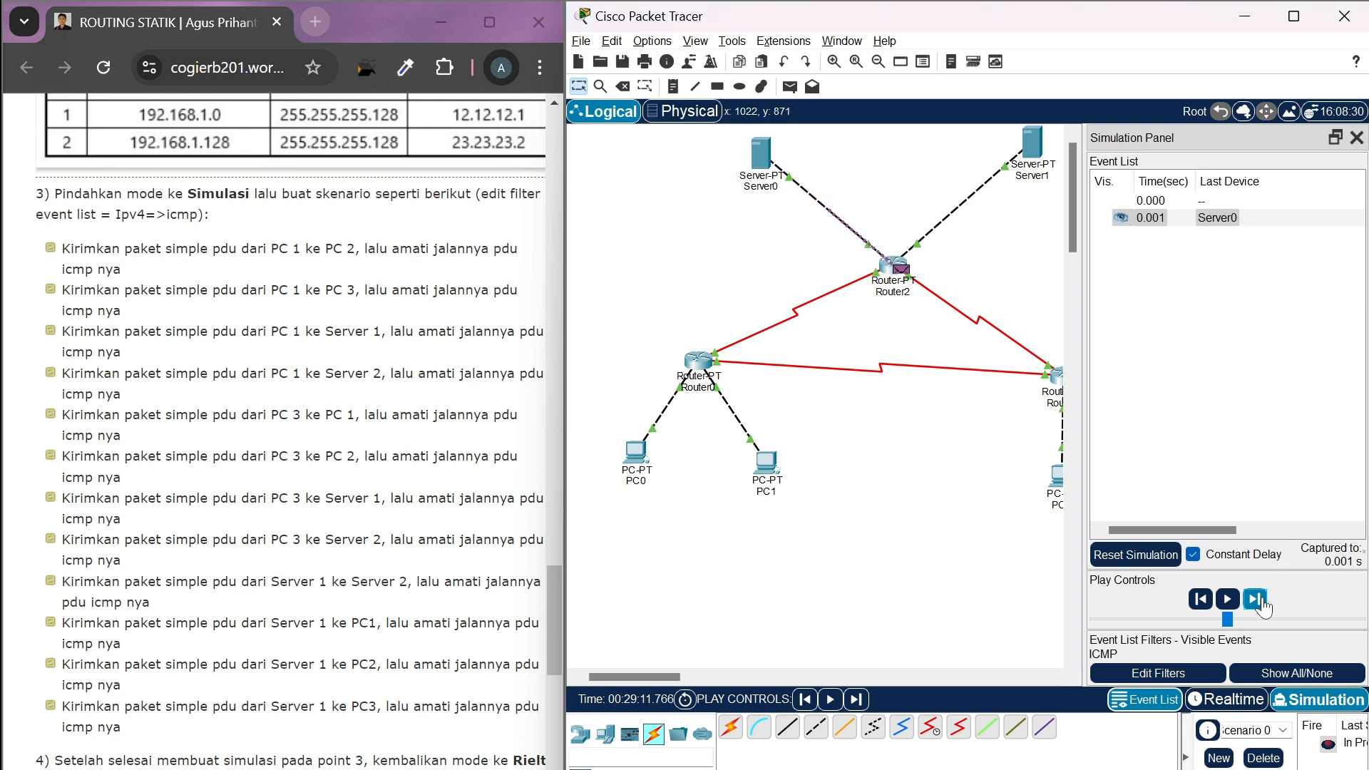
{"action": "left_click", "coordinate": [1256, 601]}
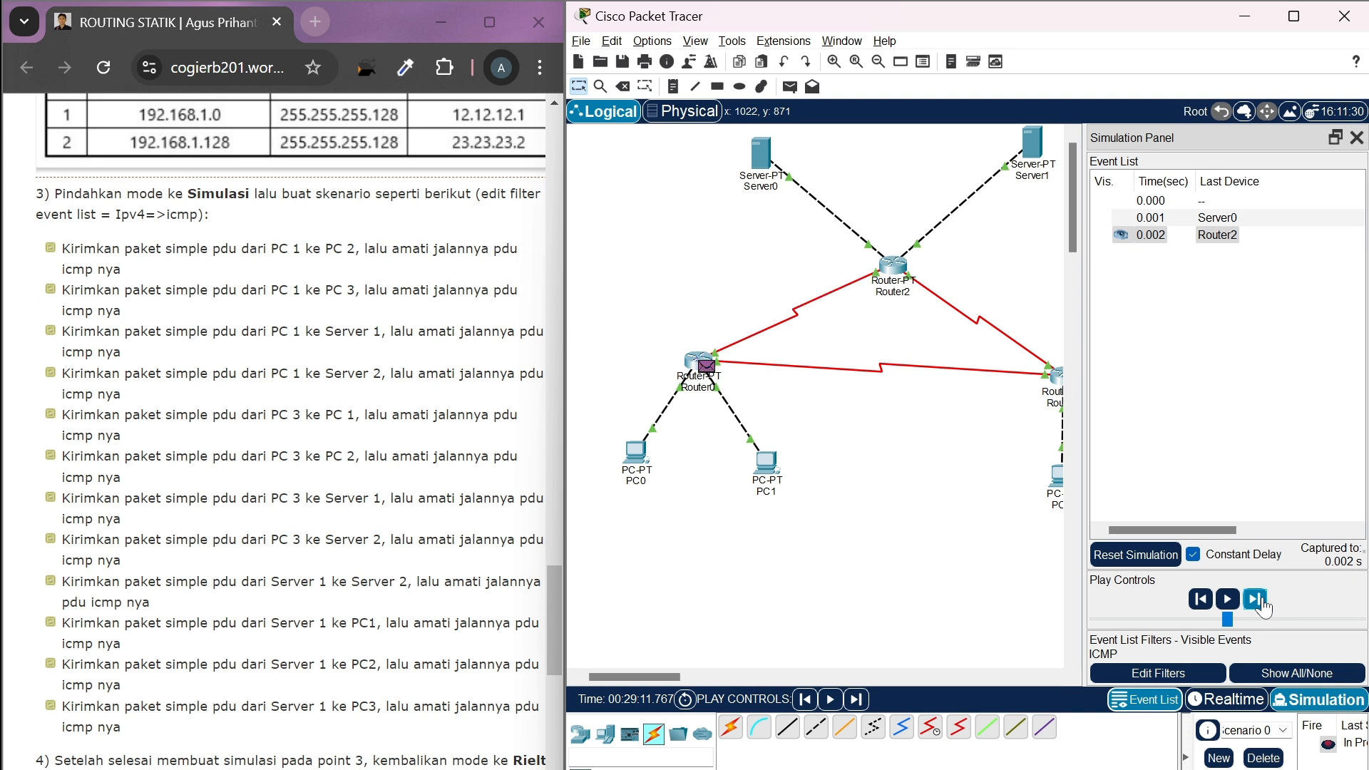
{"action": "left_click", "coordinate": [1257, 600]}
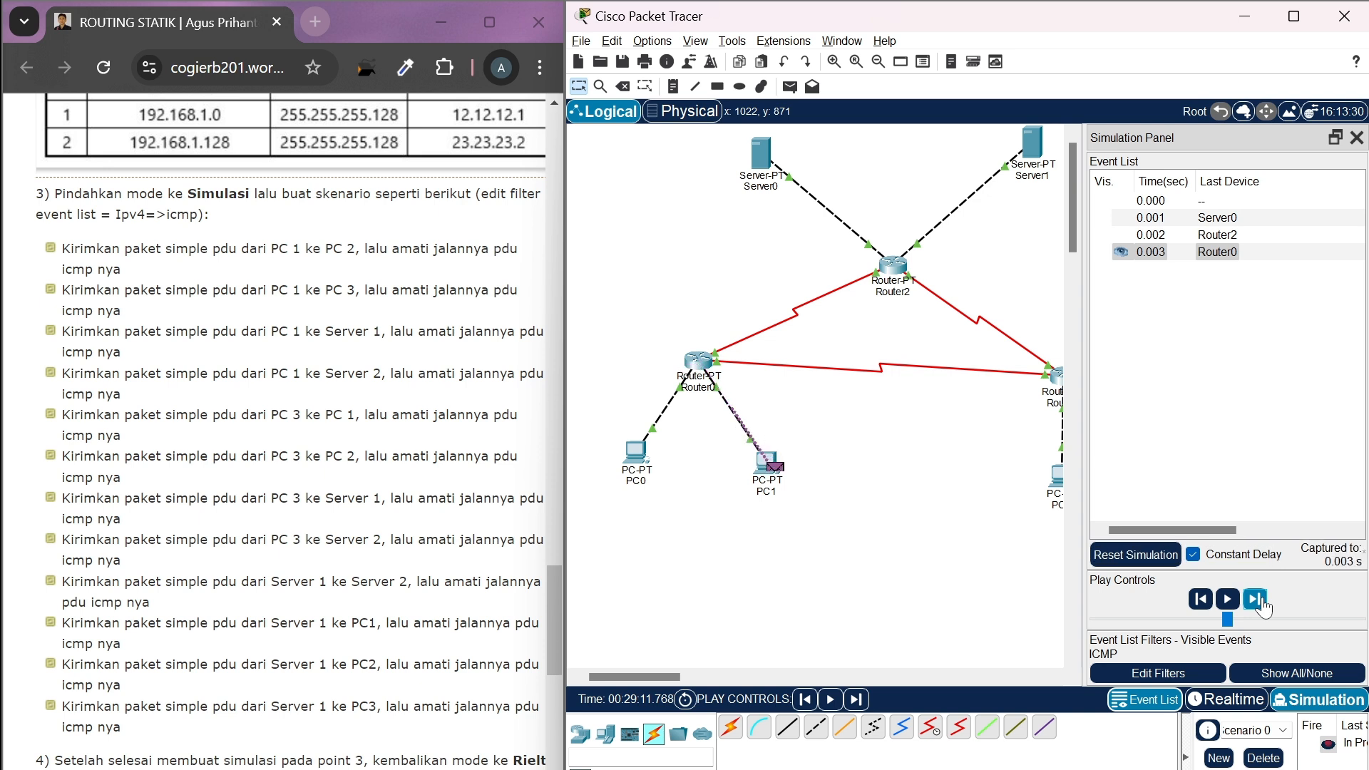
{"action": "left_click", "coordinate": [1259, 603]}
{"action": "left_click", "coordinate": [1255, 601]}
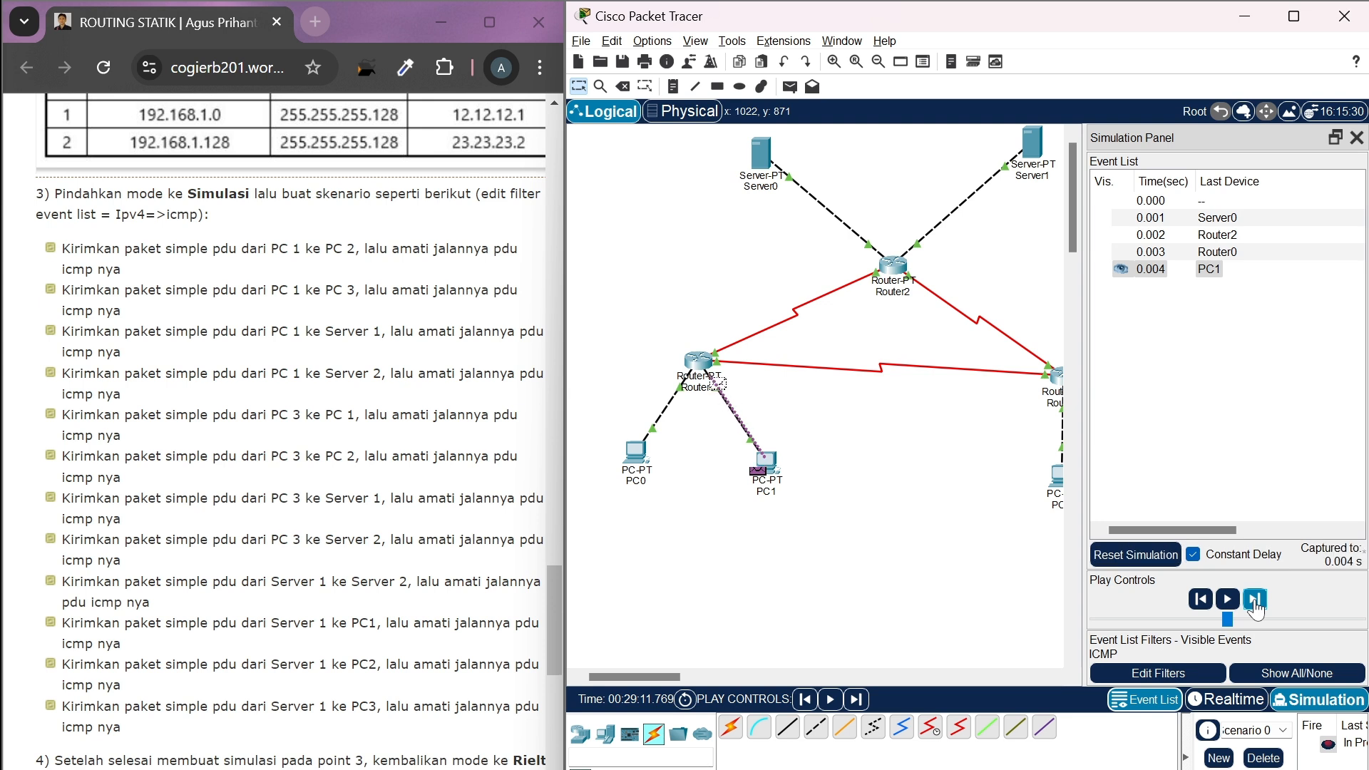
{"action": "left_click", "coordinate": [1255, 601]}
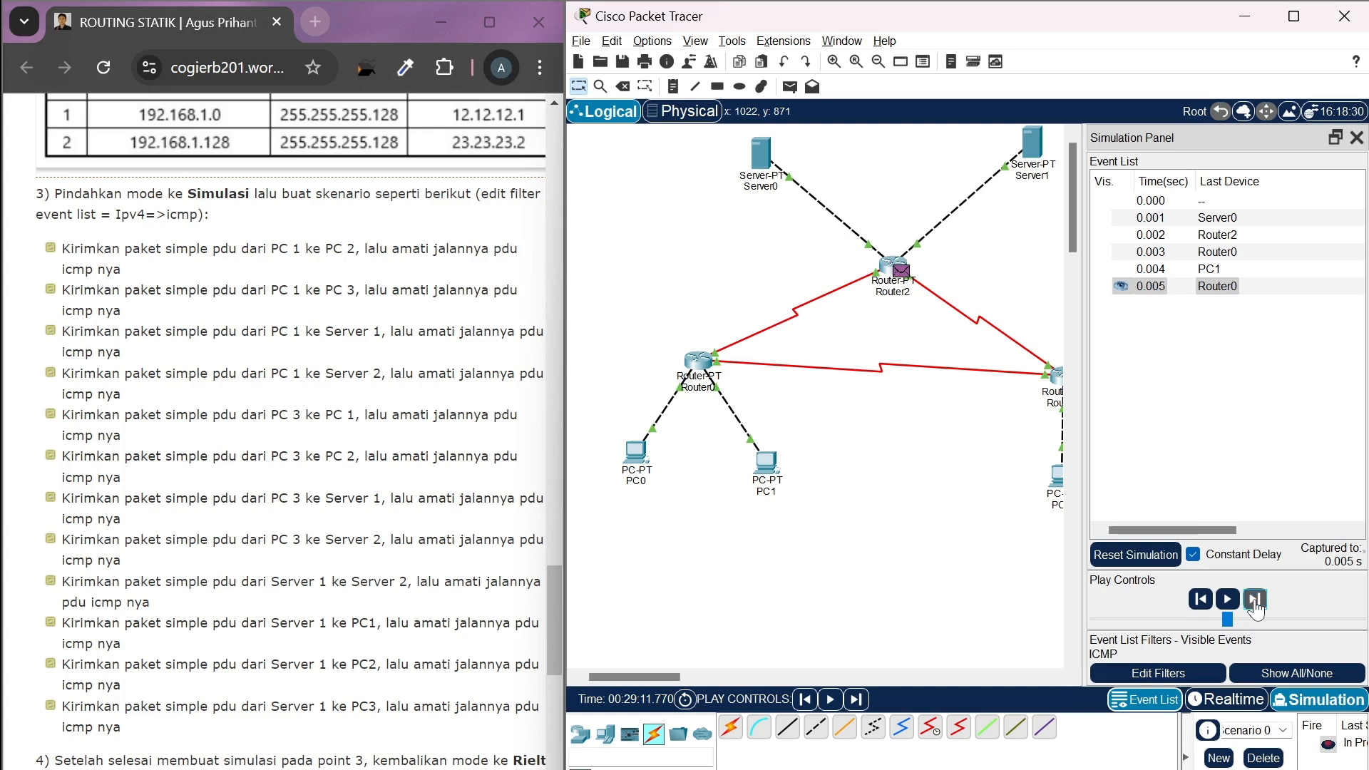
{"action": "left_click", "coordinate": [1256, 600]}
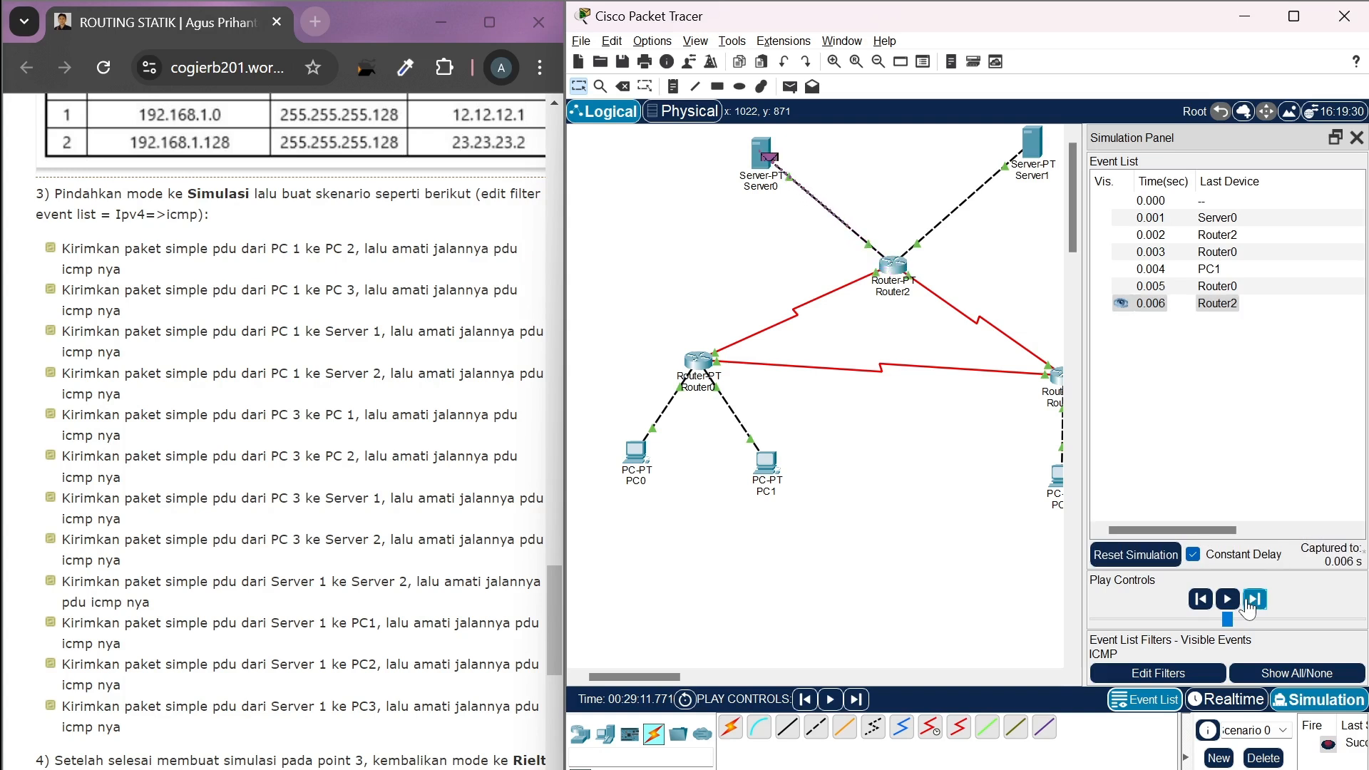
Return to Realtime mode and replace the finished Server0-to-PC1 scenario with a simple PDU from Server0 to PC2
{"action": "left_click", "coordinate": [1238, 710]}
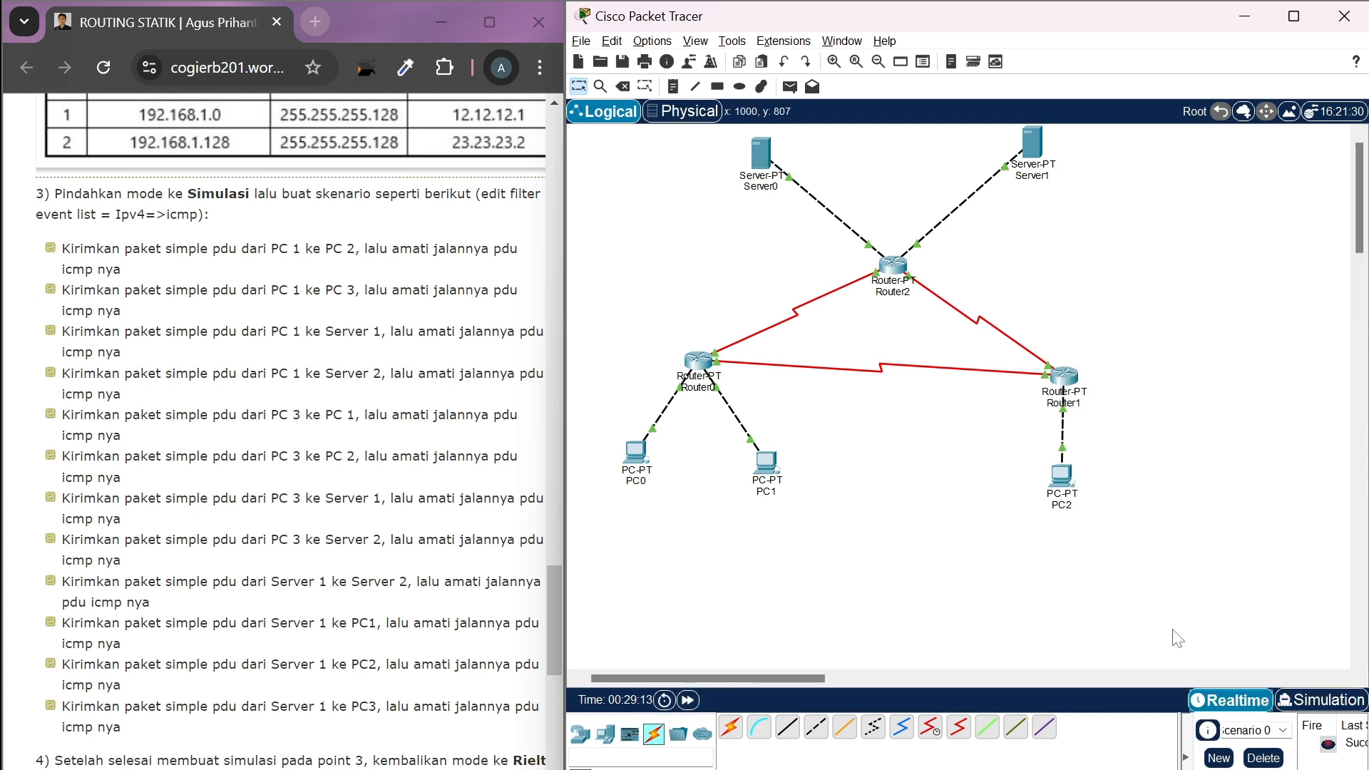
{"action": "left_click", "coordinate": [1265, 757]}
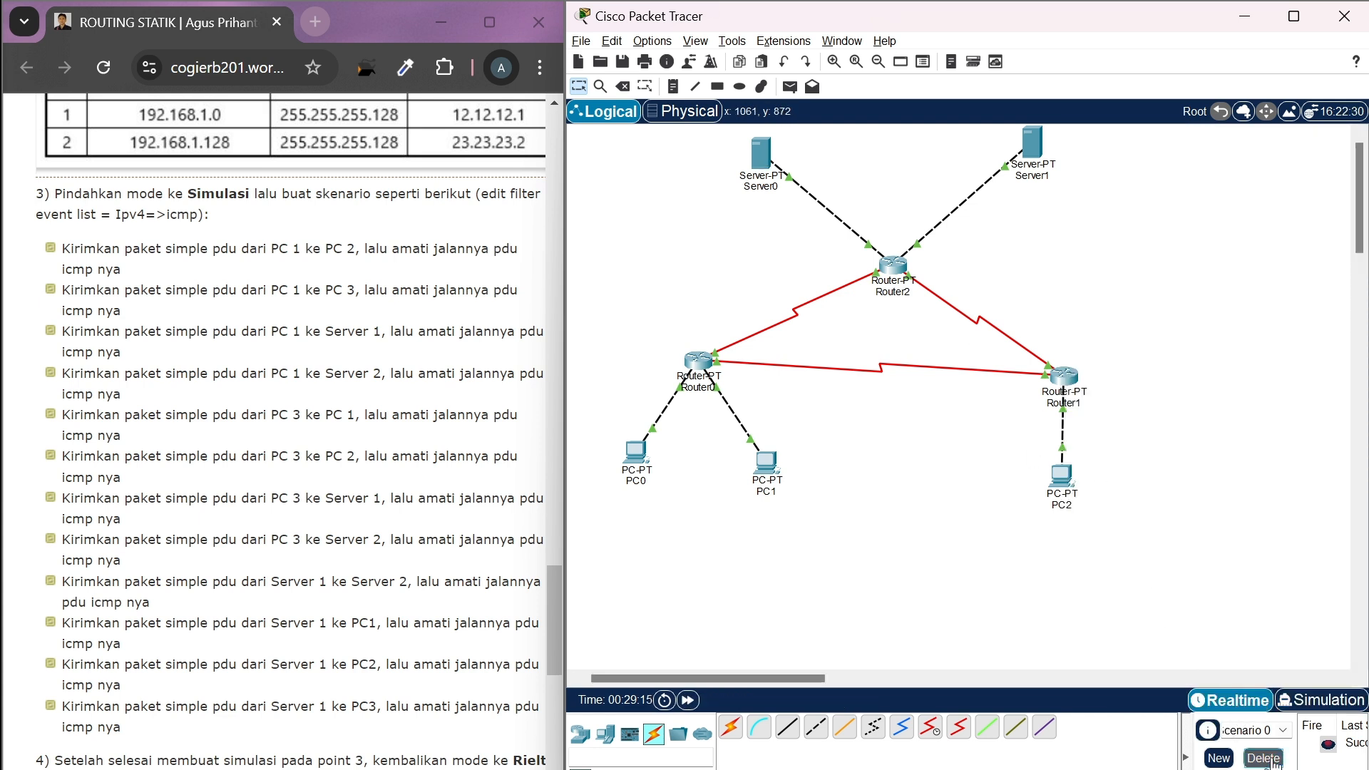
{"action": "left_click", "coordinate": [789, 86]}
{"action": "left_click", "coordinate": [775, 158]}
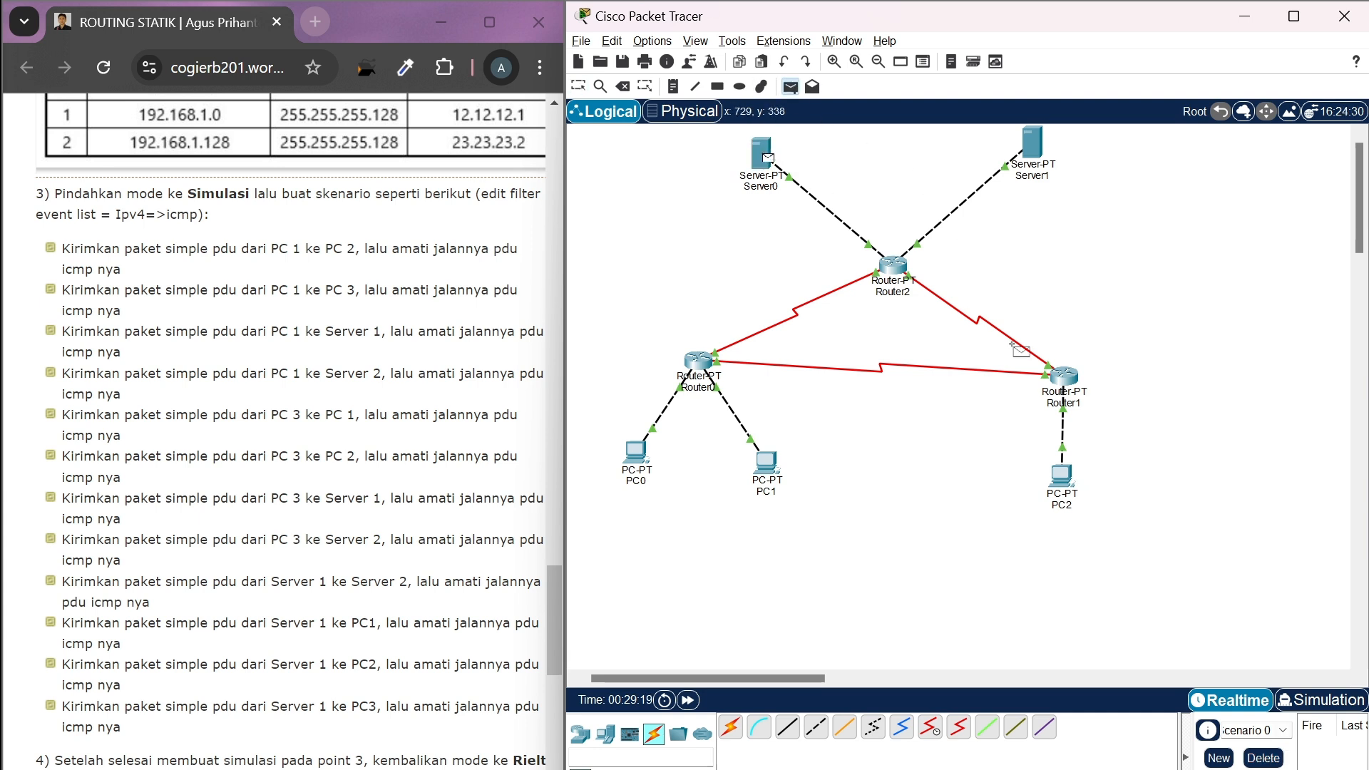
{"action": "left_click", "coordinate": [1063, 474]}
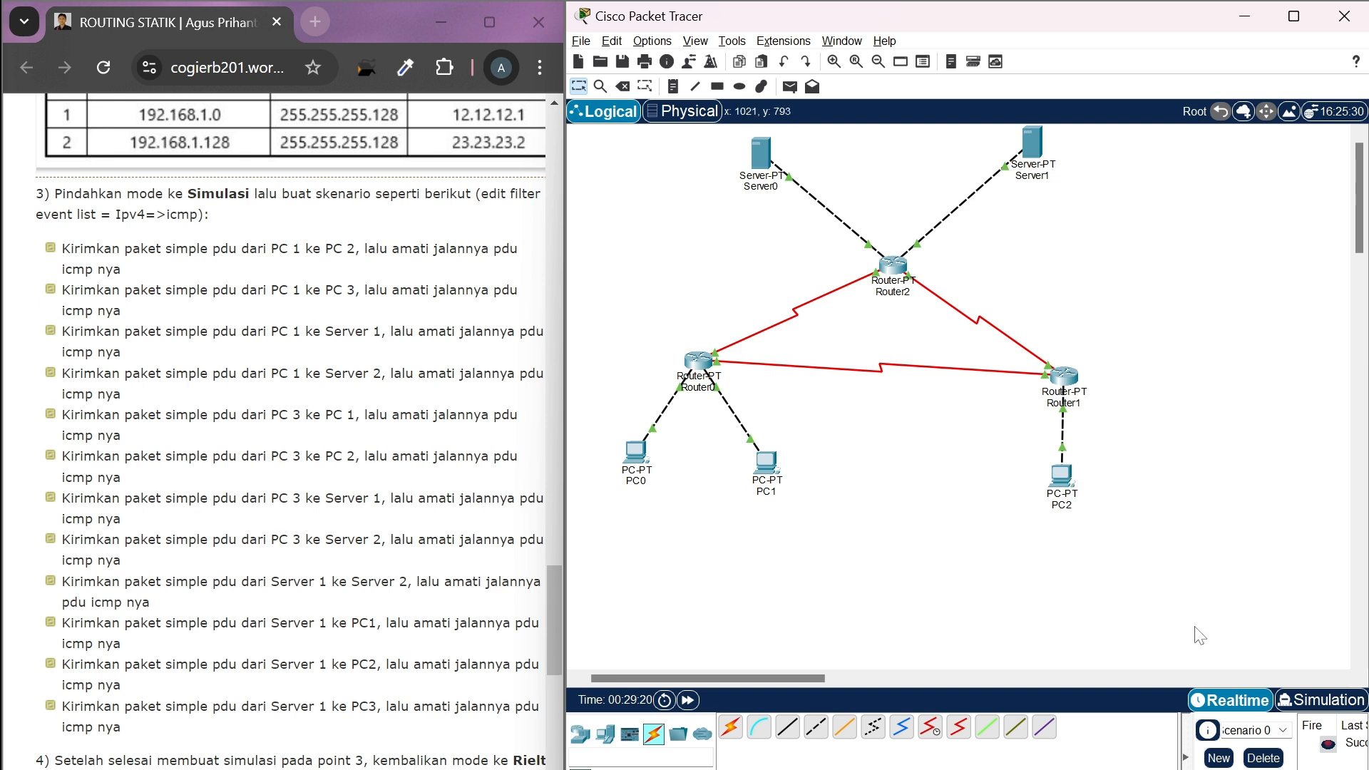
In Simulation mode, advance event by event to follow the PDU from Server0 through Router2 and Router1 to PC2 and its reply back
{"action": "left_click", "coordinate": [1315, 703]}
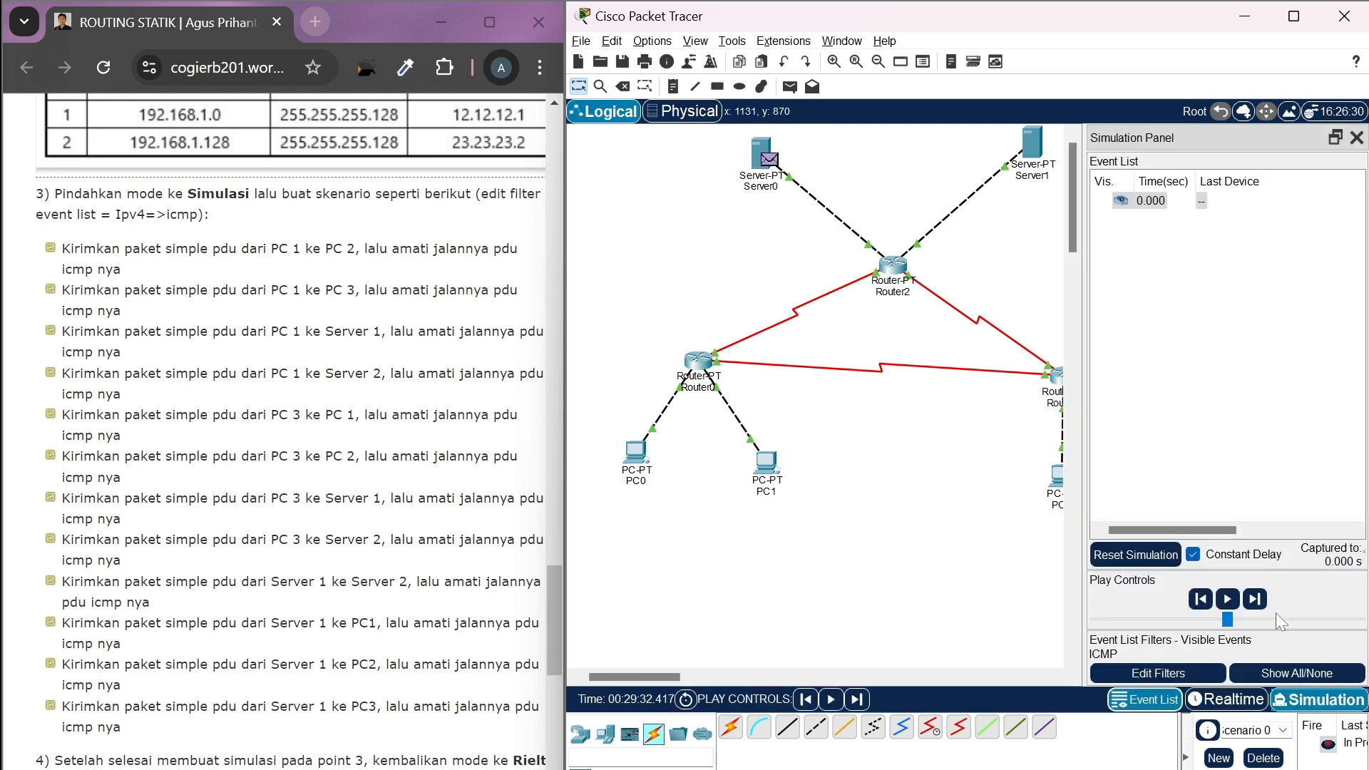
{"action": "left_click", "coordinate": [1257, 599]}
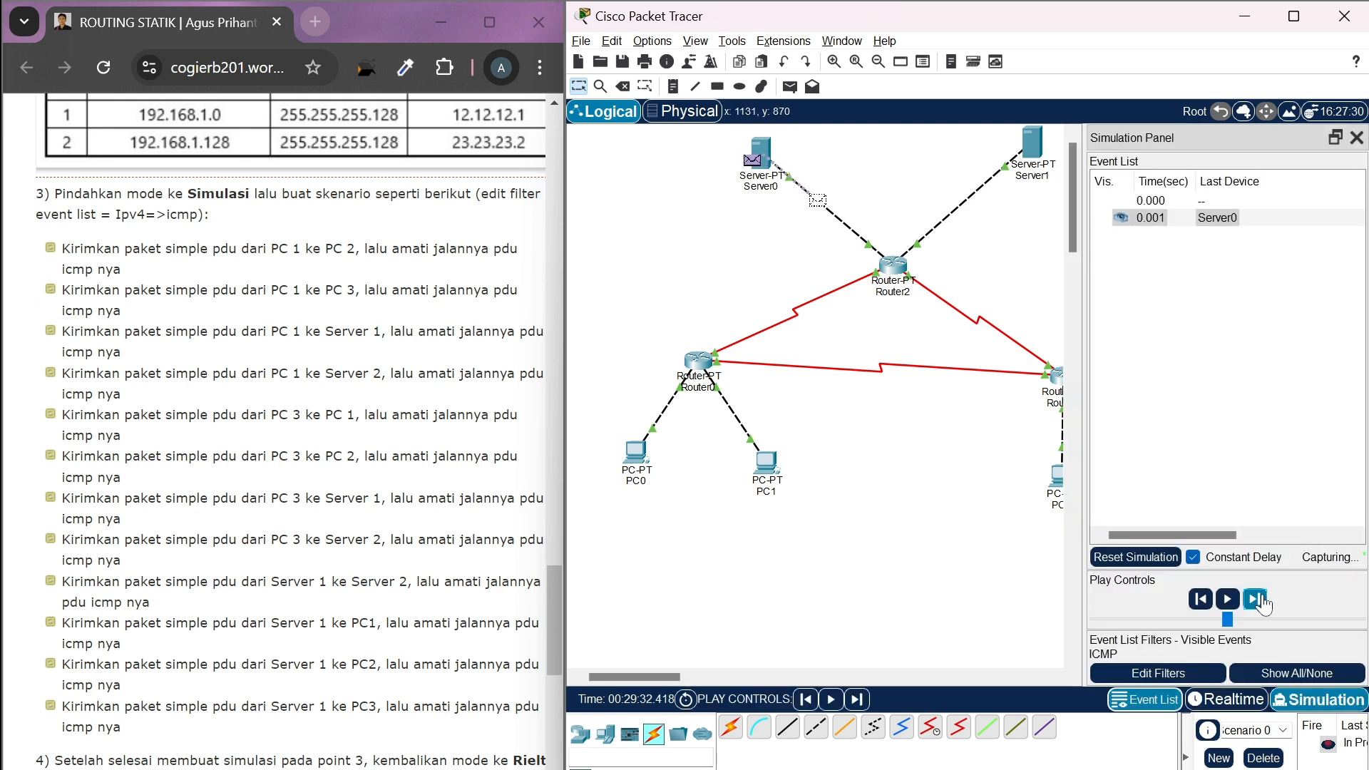
{"action": "scroll", "coordinate": [952, 594], "scroll_direction": "right", "scroll_amount": 3}
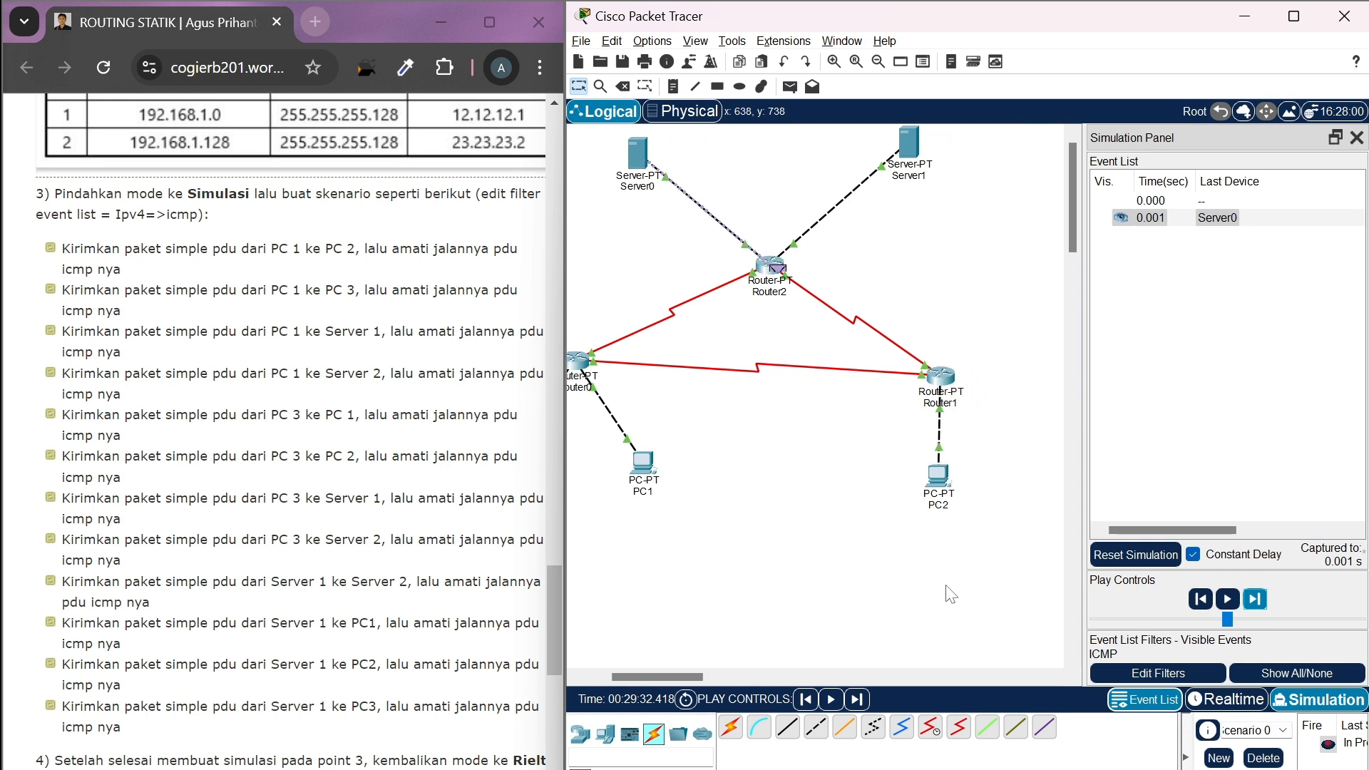
{"action": "left_click", "coordinate": [1256, 599]}
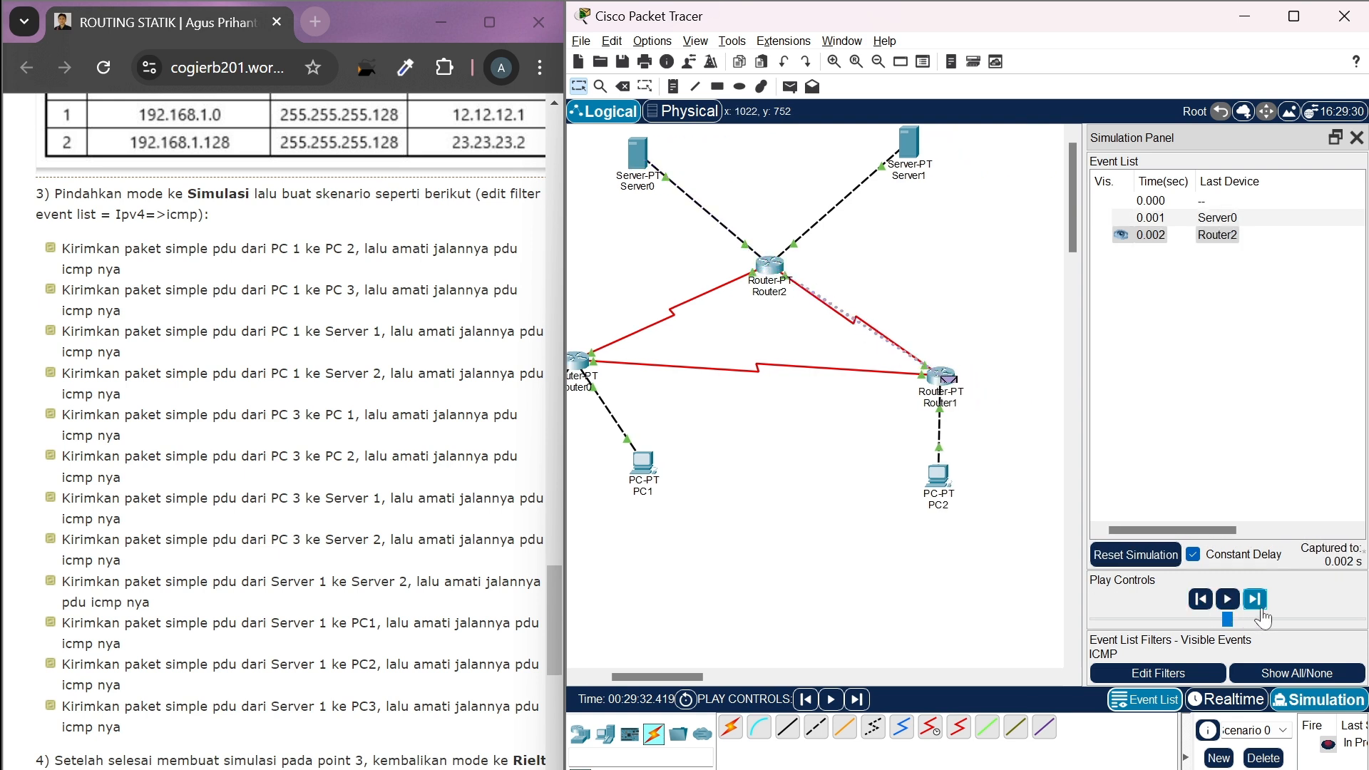
{"action": "left_click", "coordinate": [1260, 607]}
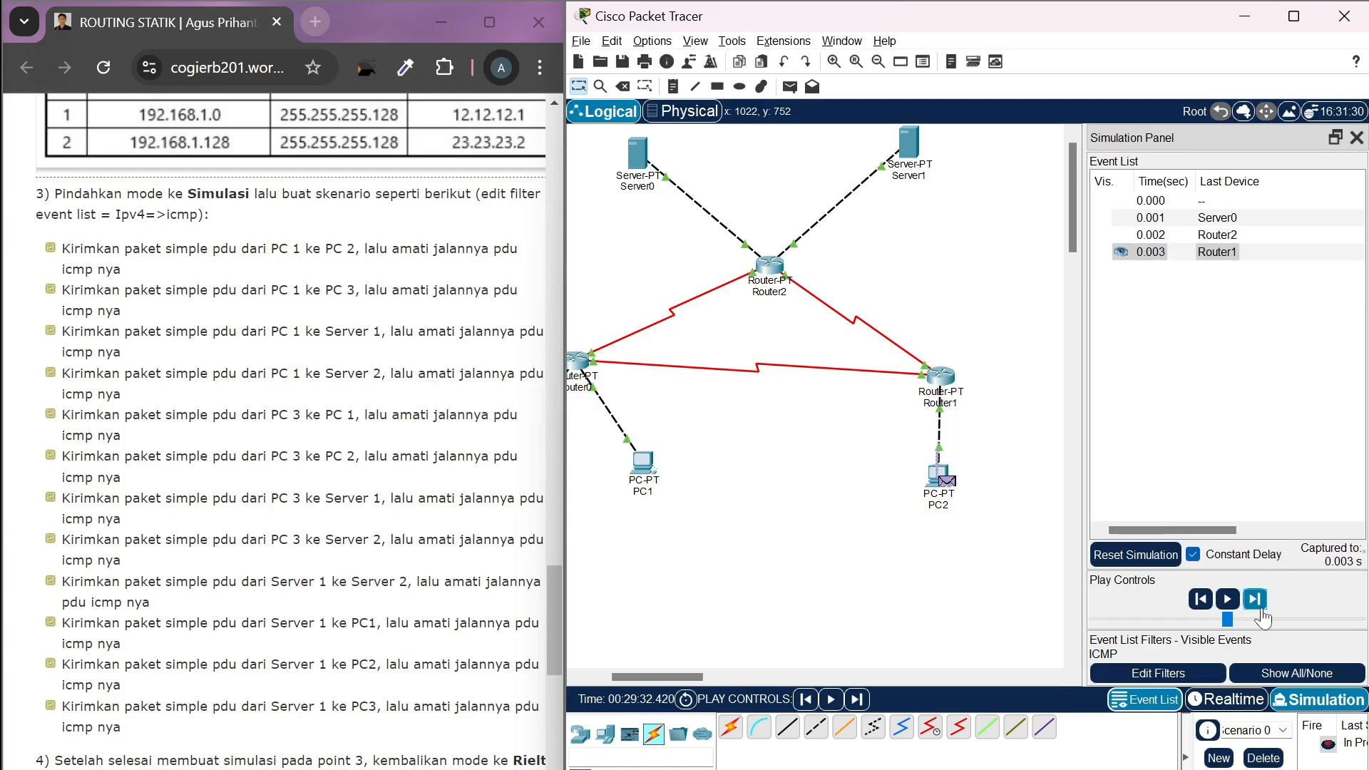
{"action": "left_click", "coordinate": [1260, 607]}
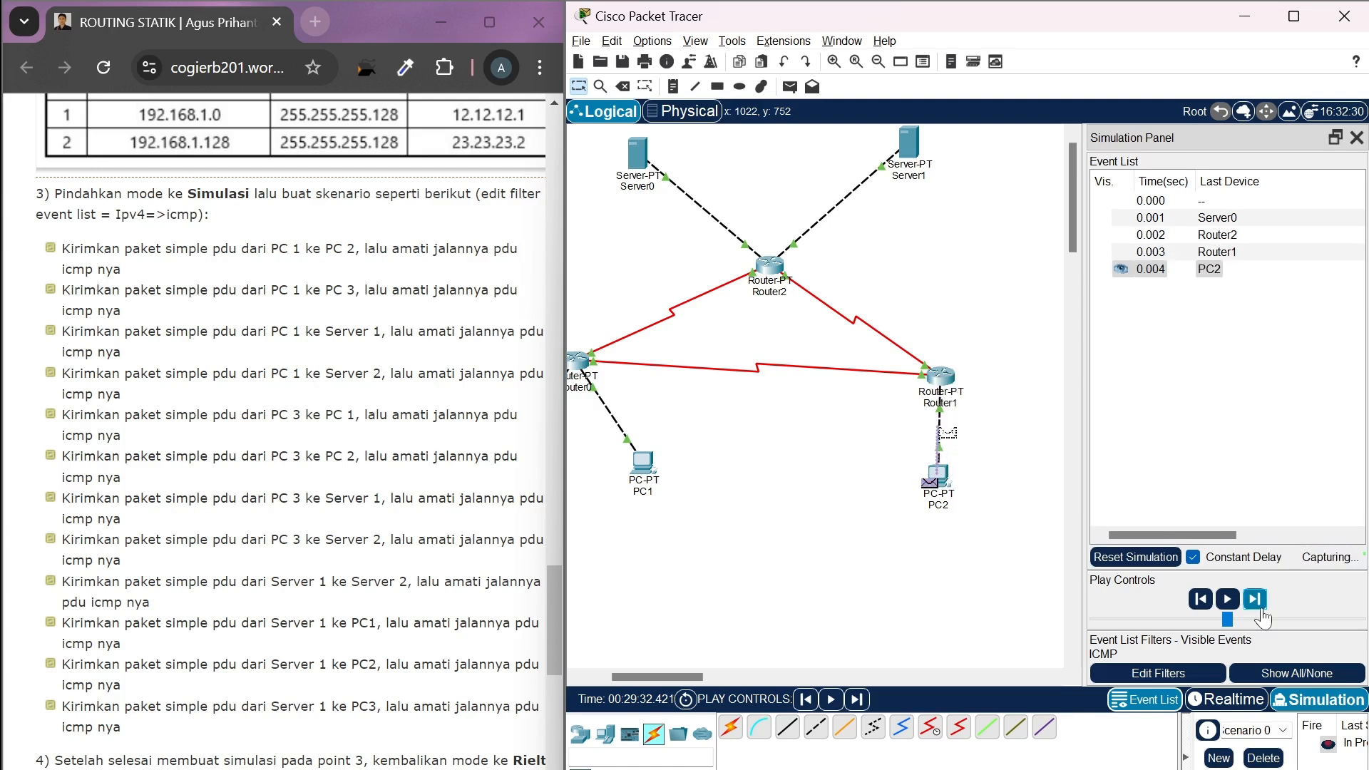
{"action": "left_click", "coordinate": [1259, 608]}
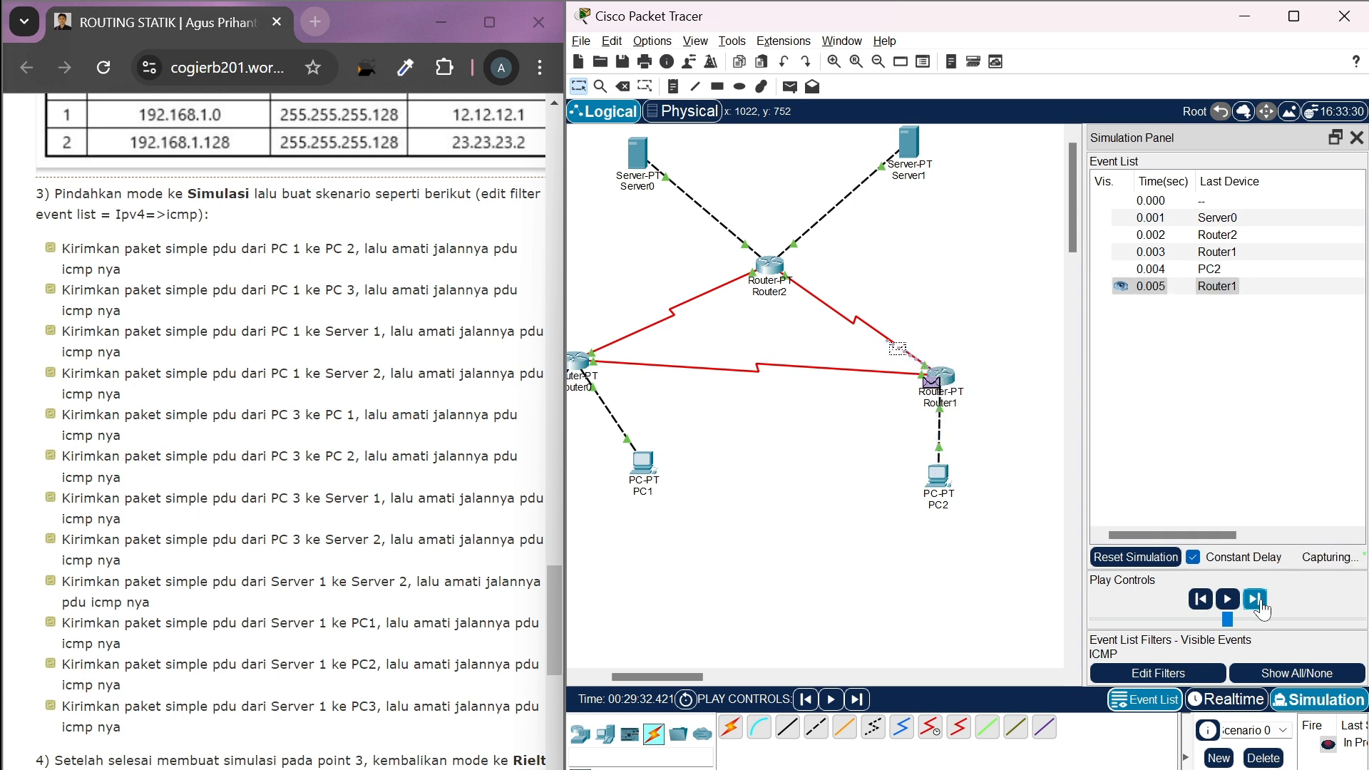
{"action": "left_click", "coordinate": [1260, 608]}
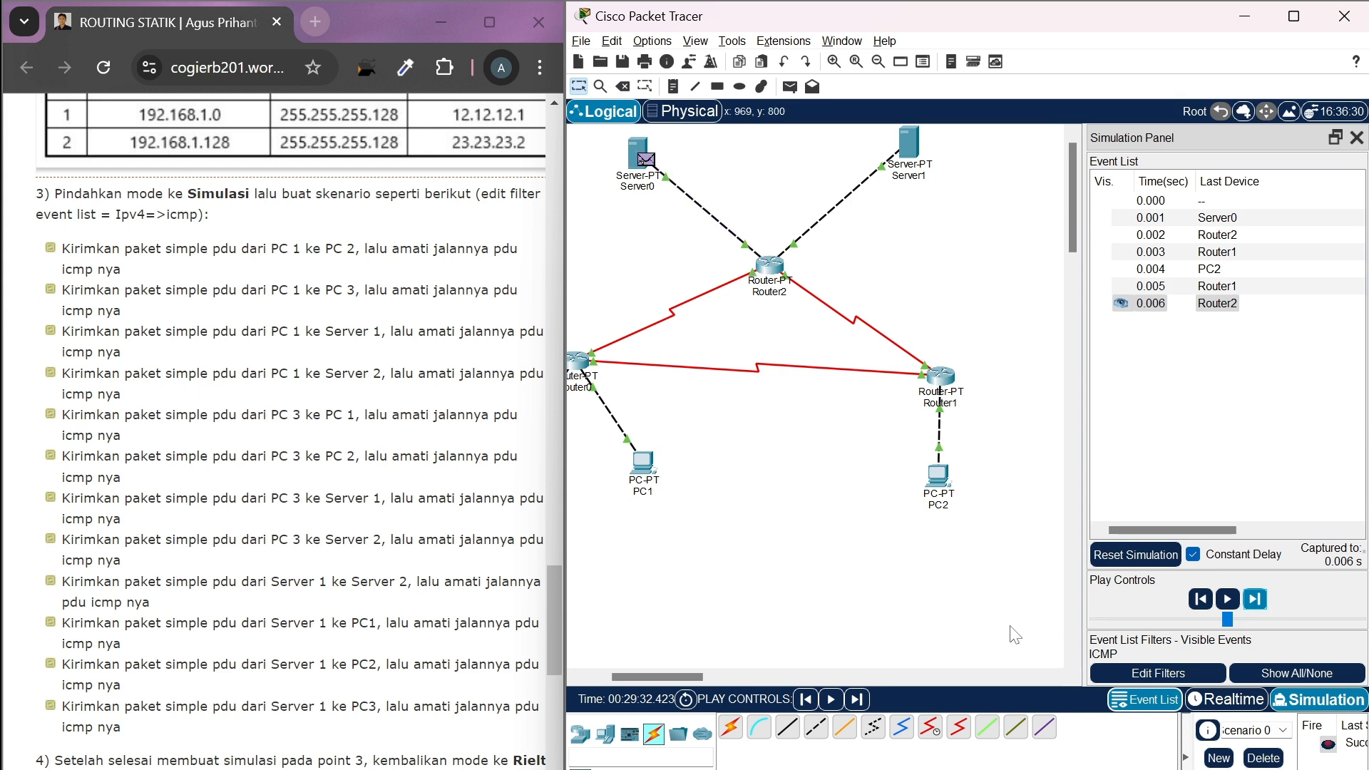
Return to Realtime mode and delete the finished Server0-to-PC2 scenario and the serial link between Router0 and Router2
{"action": "left_click", "coordinate": [1229, 696]}
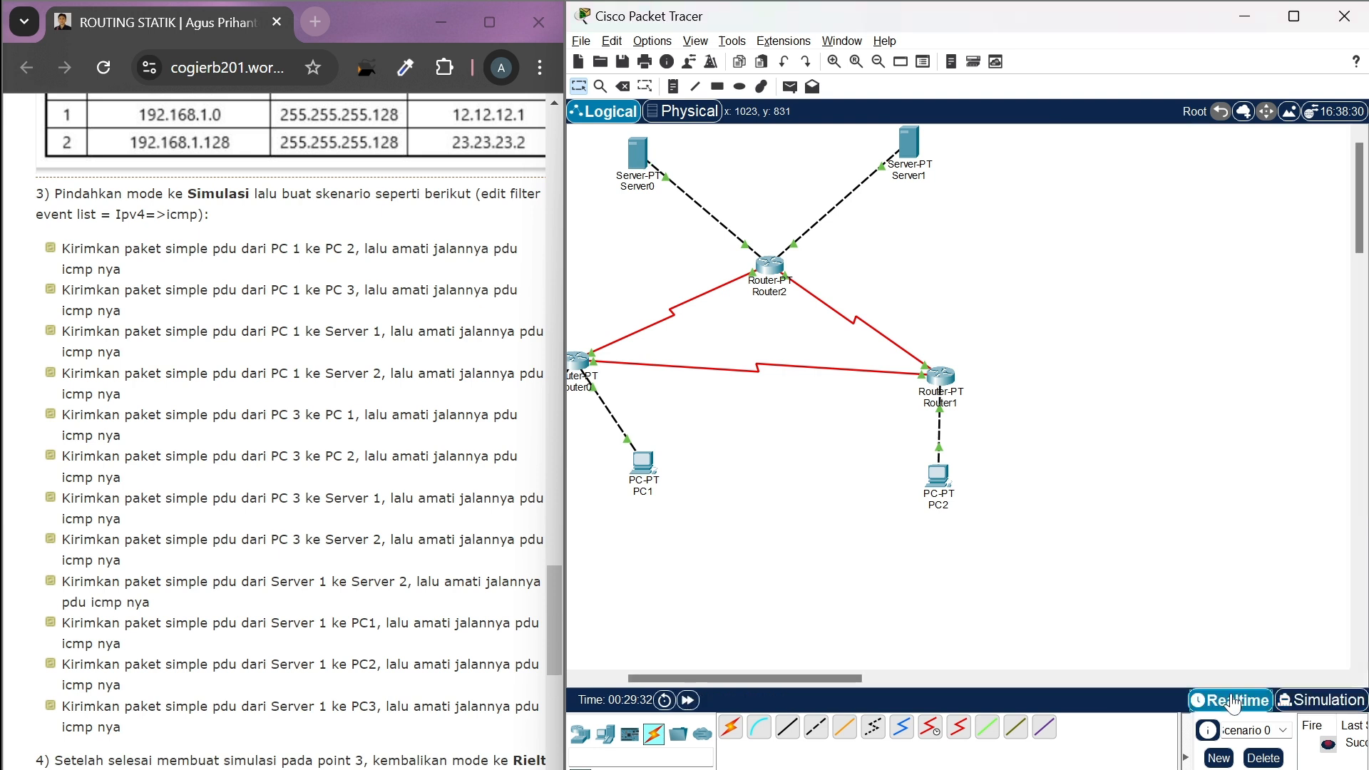
{"action": "left_click", "coordinate": [1261, 760]}
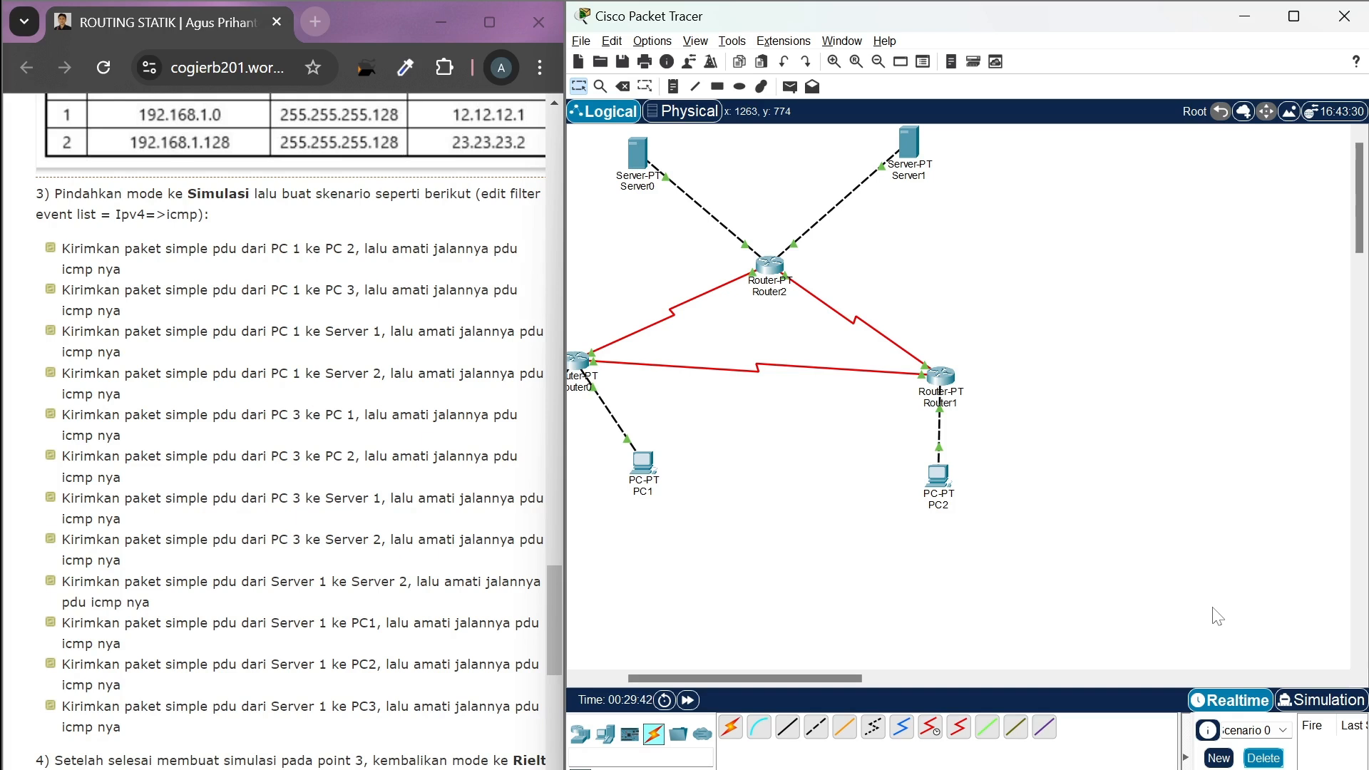
{"action": "scroll", "coordinate": [995, 578], "scroll_direction": "left", "scroll_amount": 2}
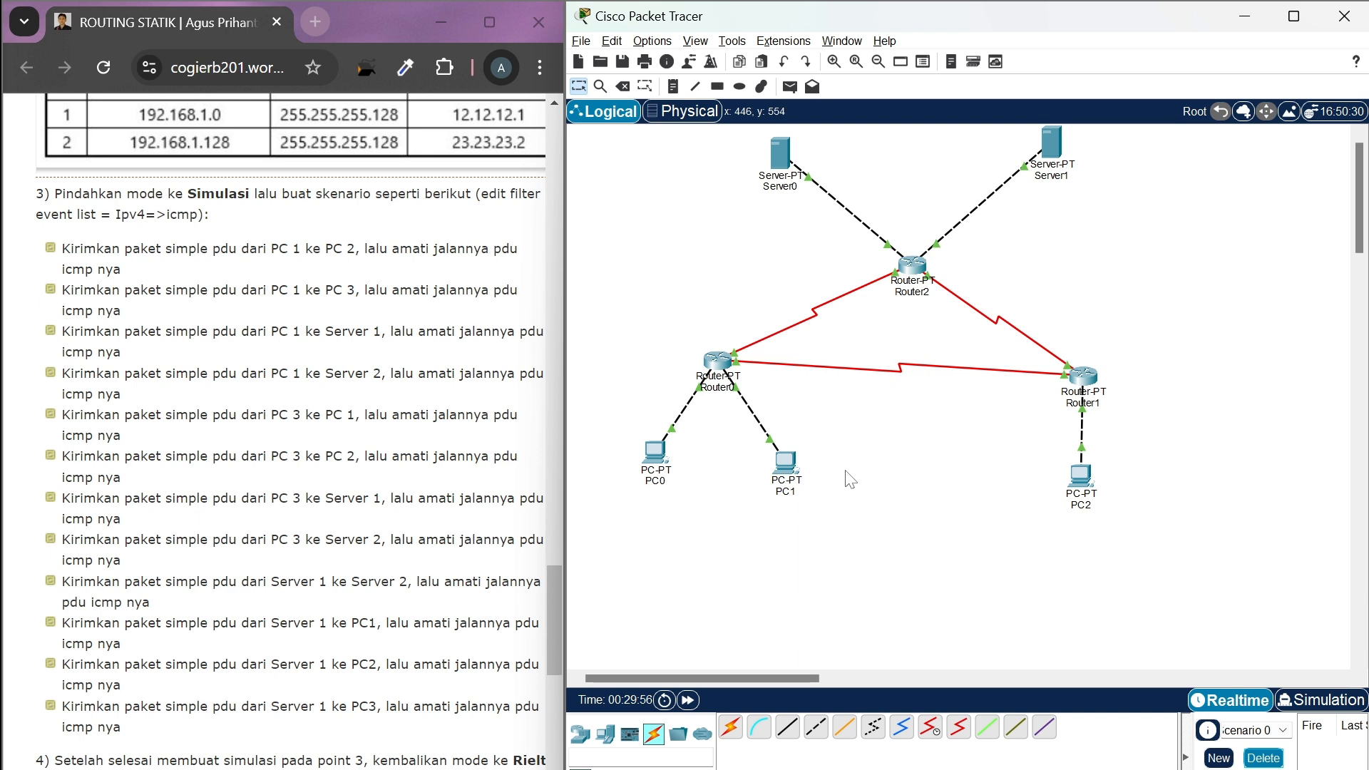
{"action": "left_click", "coordinate": [621, 85]}
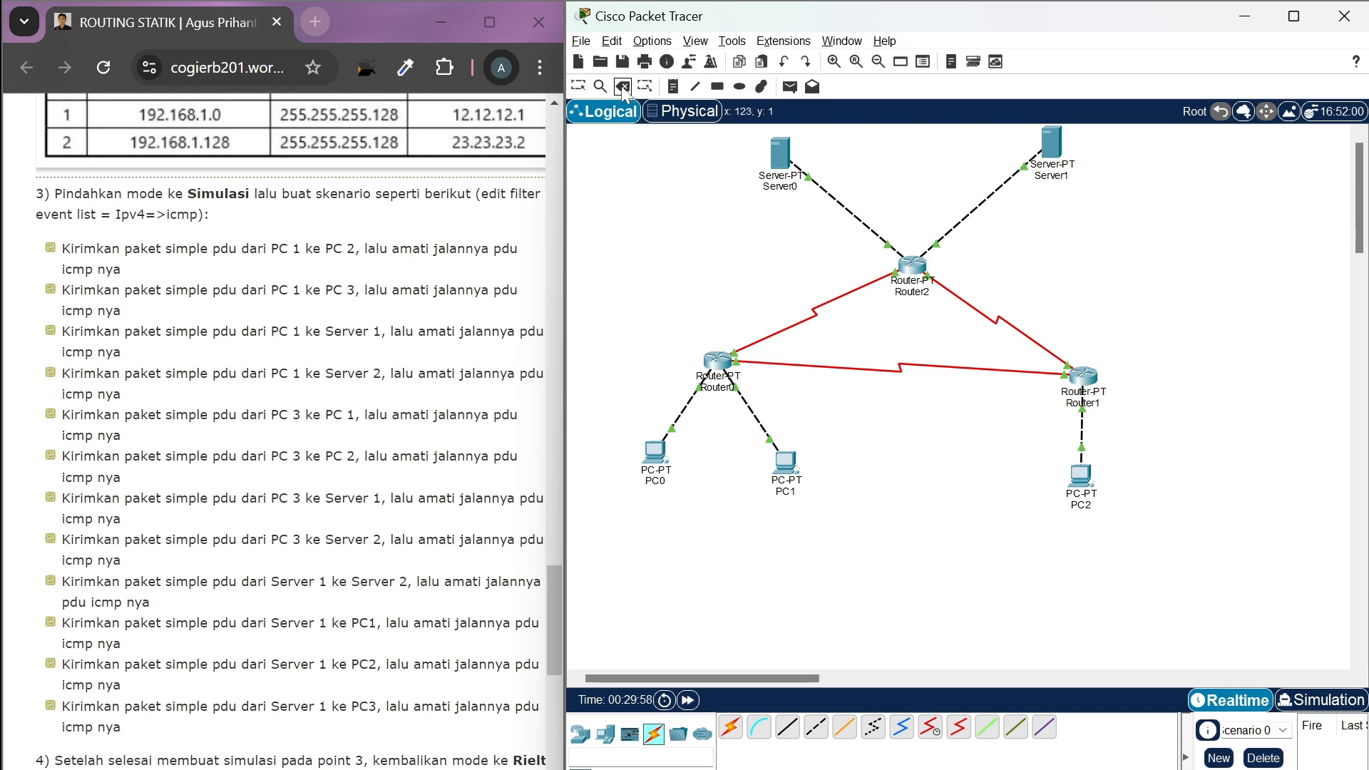
{"action": "left_click", "coordinate": [810, 314]}
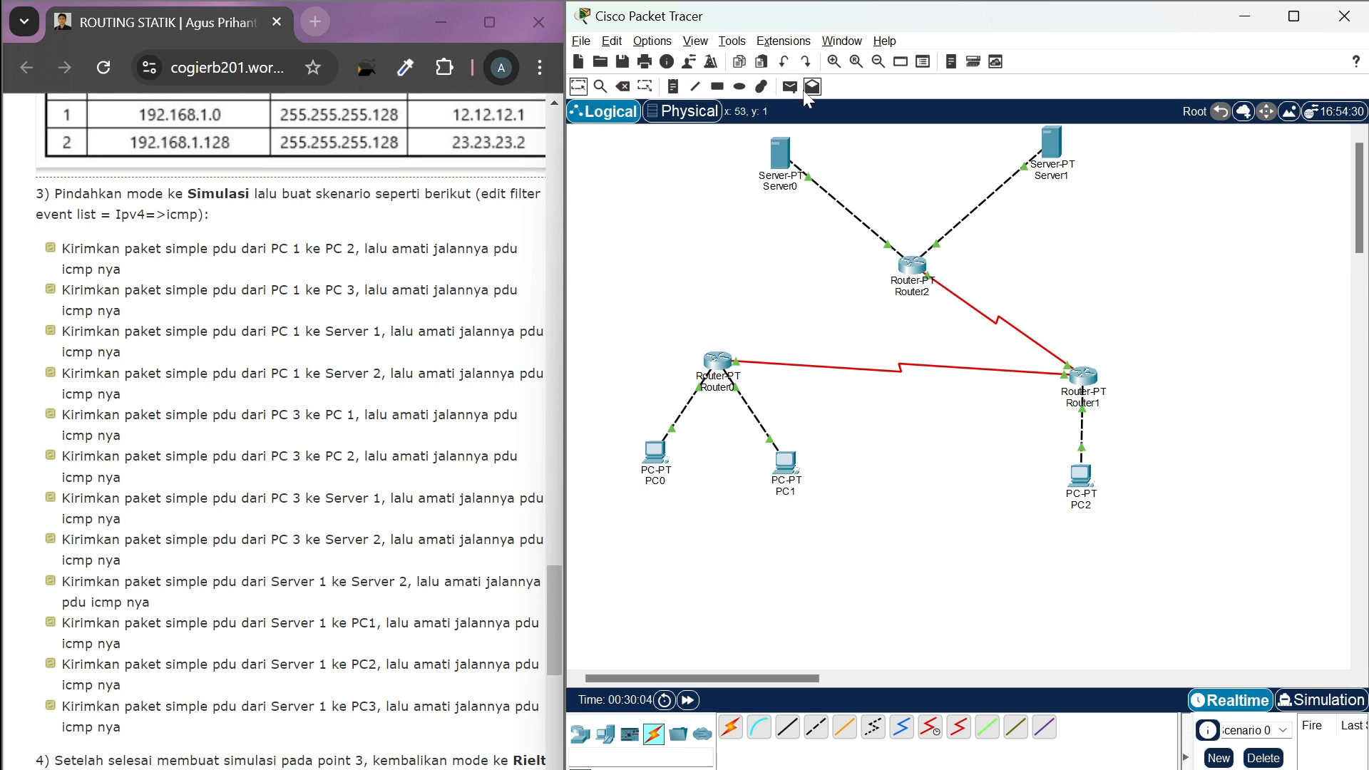
Add a simple PDU from PC0 to Server0 to test the route without the direct Router0-Router2 link
{"action": "left_click", "coordinate": [790, 86]}
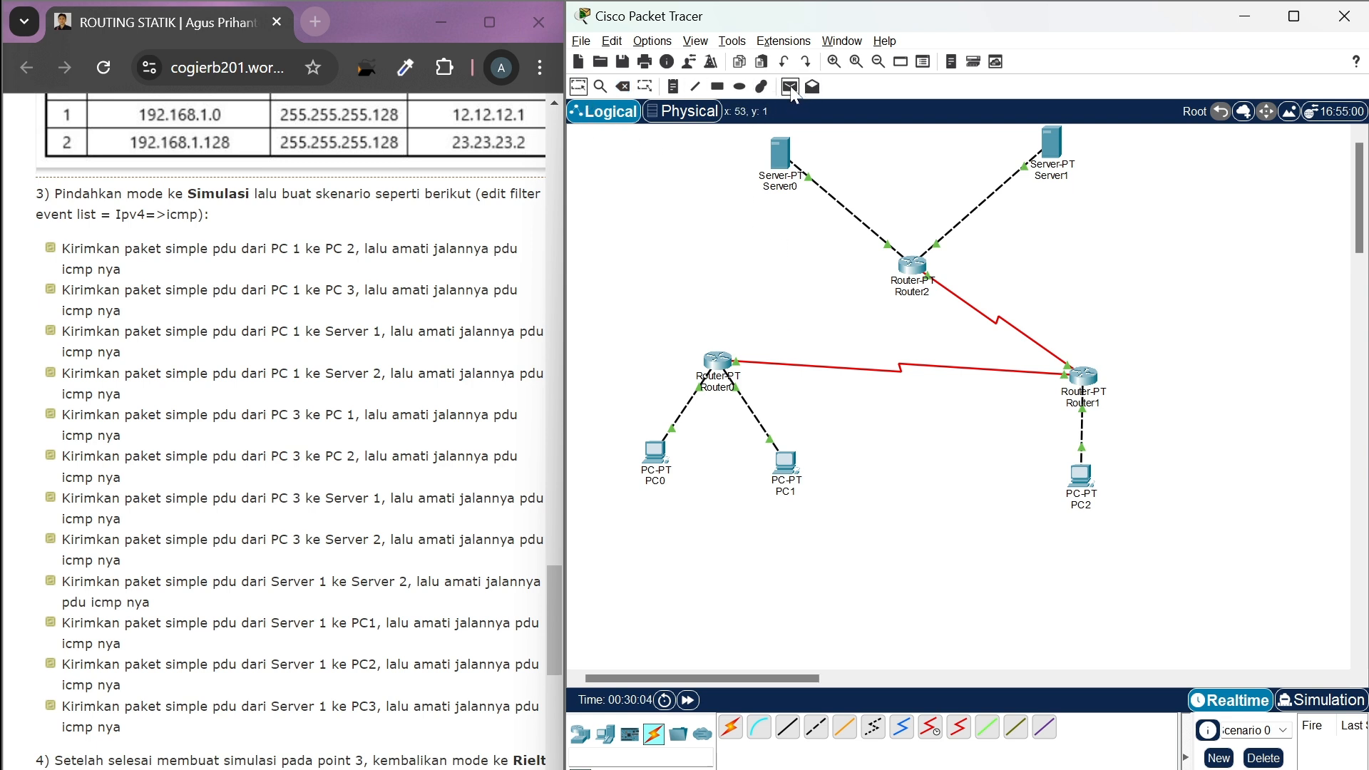
{"action": "left_click", "coordinate": [656, 453]}
{"action": "left_click", "coordinate": [781, 170]}
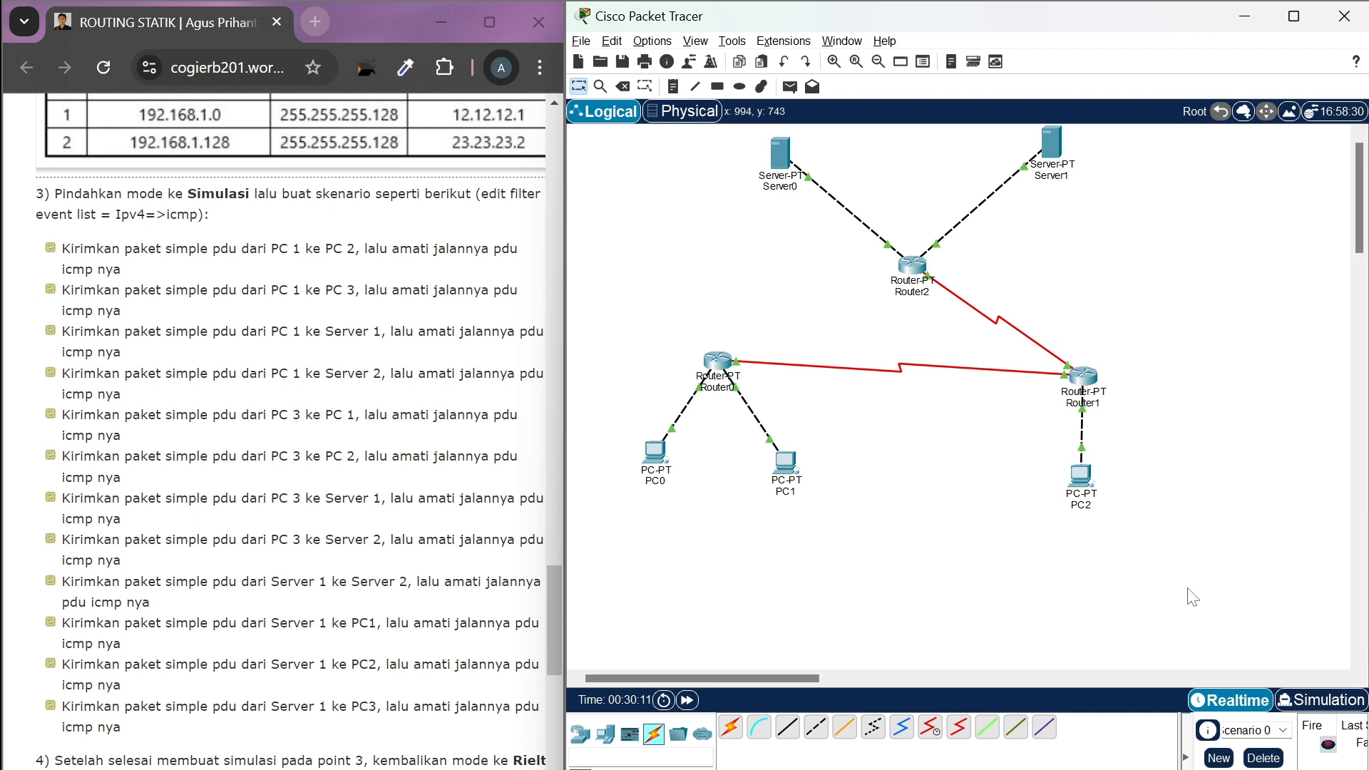
In Simulation mode, advance event by event to follow the PC0-to-Server0 PDU to Router0 and the response back to PC0
{"action": "left_click", "coordinate": [1316, 694]}
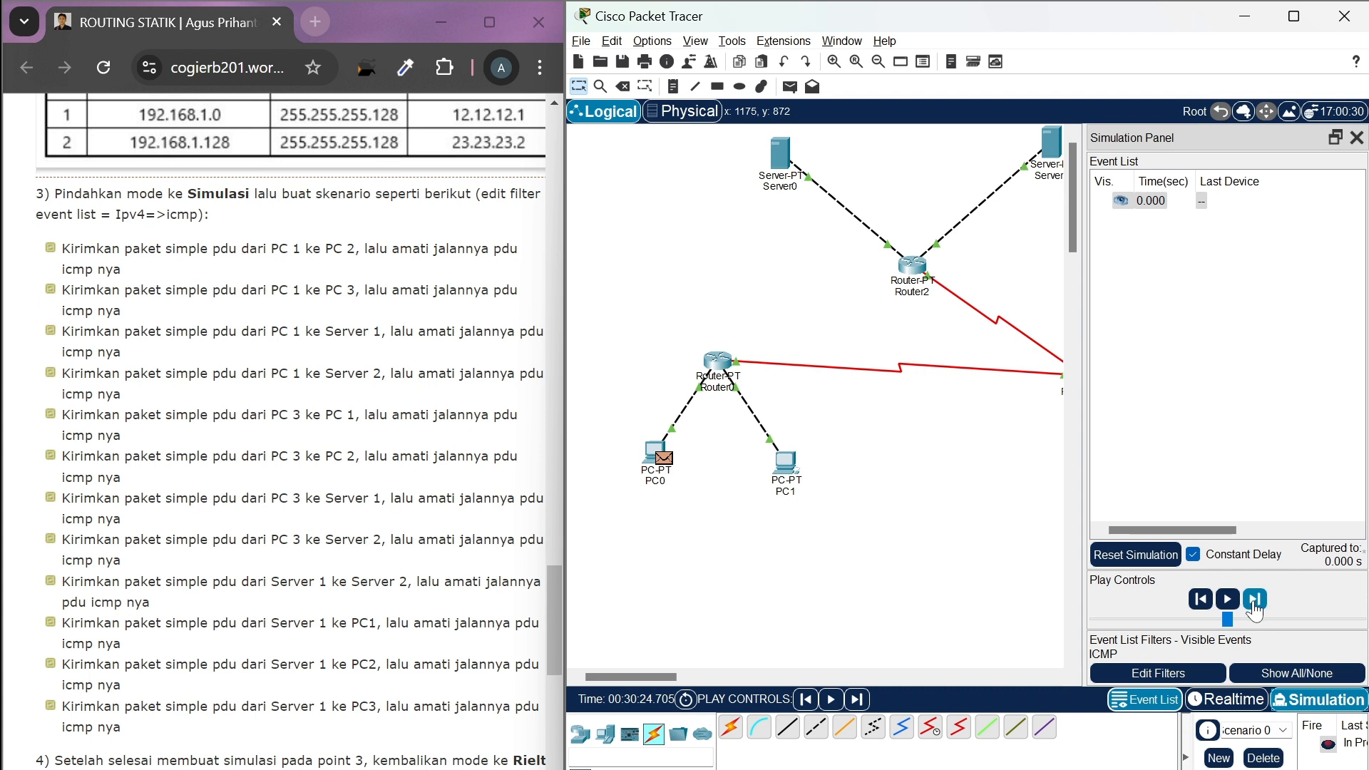
{"action": "left_click", "coordinate": [1254, 608]}
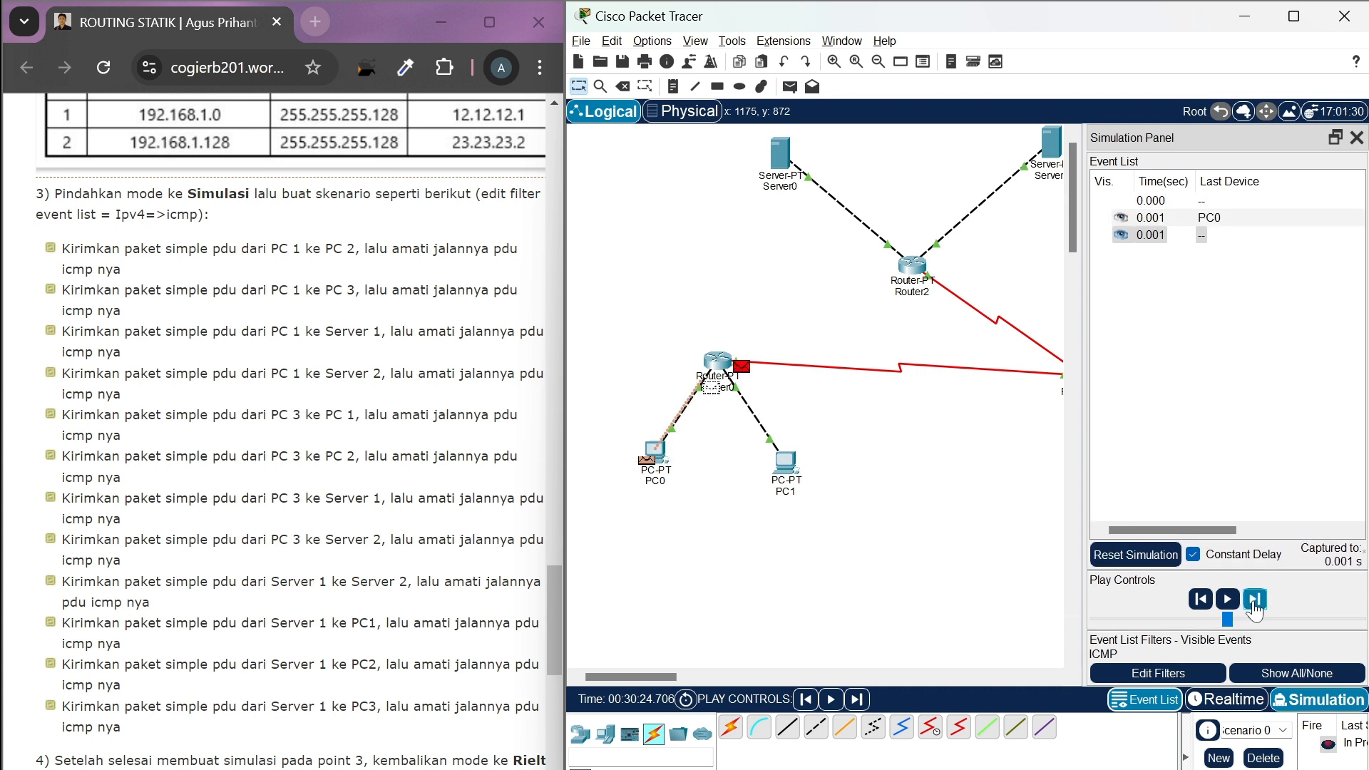
{"action": "left_click", "coordinate": [1255, 599]}
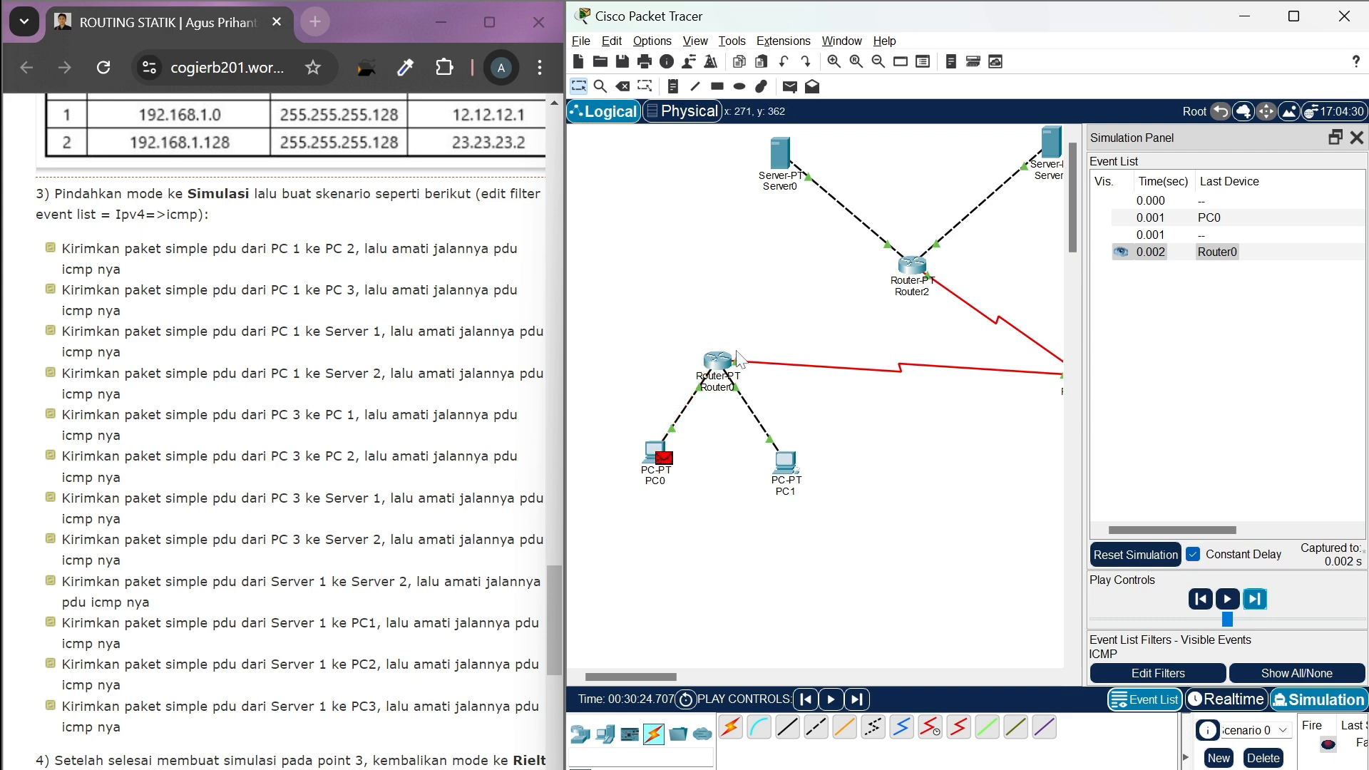
{"action": "mouse_move", "coordinate": [739, 358]}
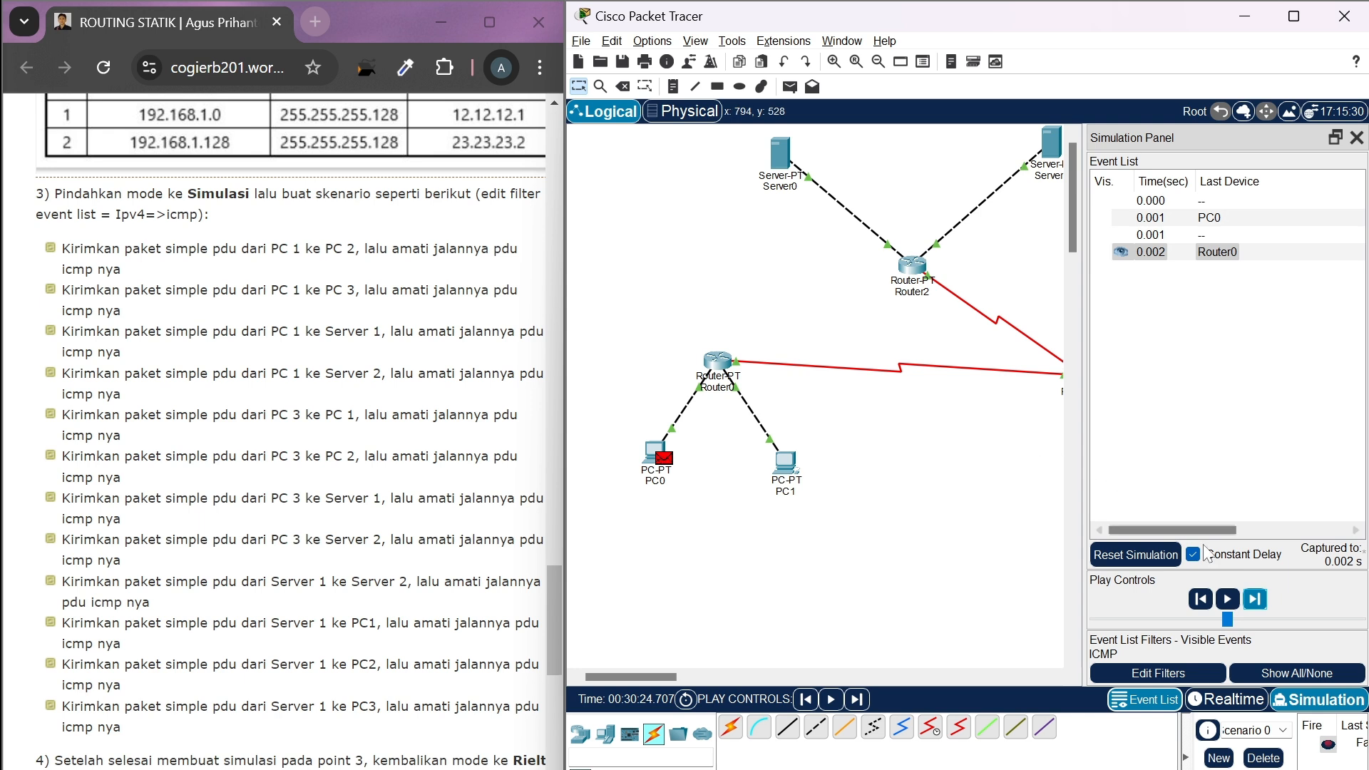
{"action": "scroll", "coordinate": [920, 475], "scroll_direction": "right", "scroll_amount": 3}
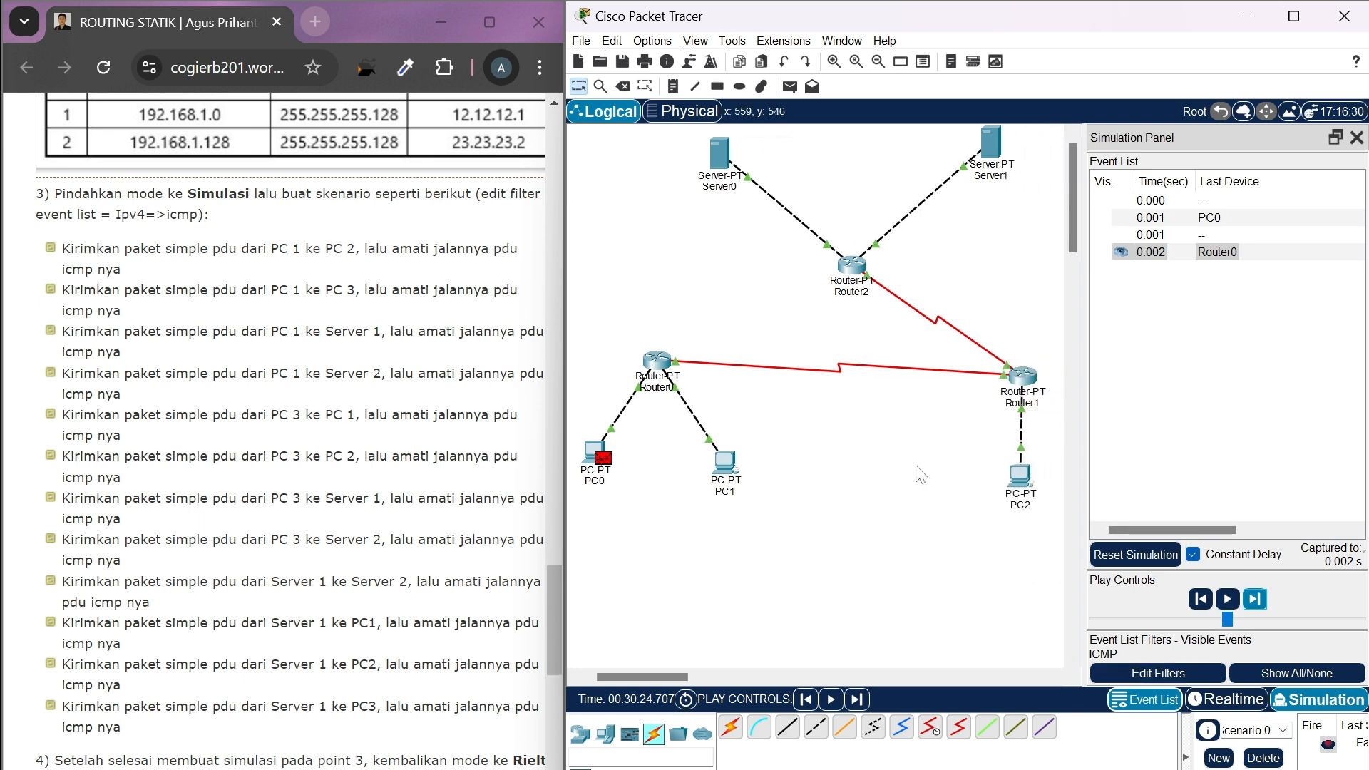
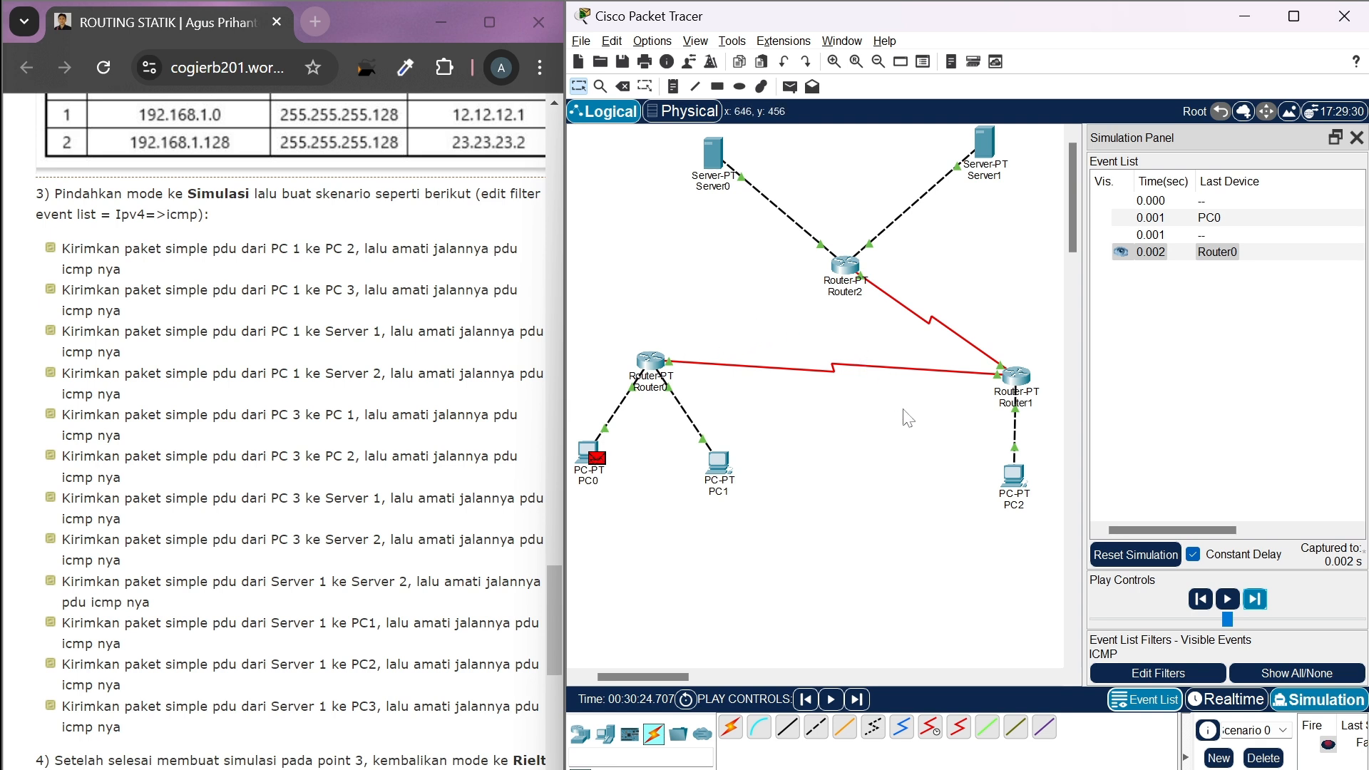
Return to Realtime mode and delete the finished PC0-to-Server0 scenario
{"action": "left_click", "coordinate": [1229, 701]}
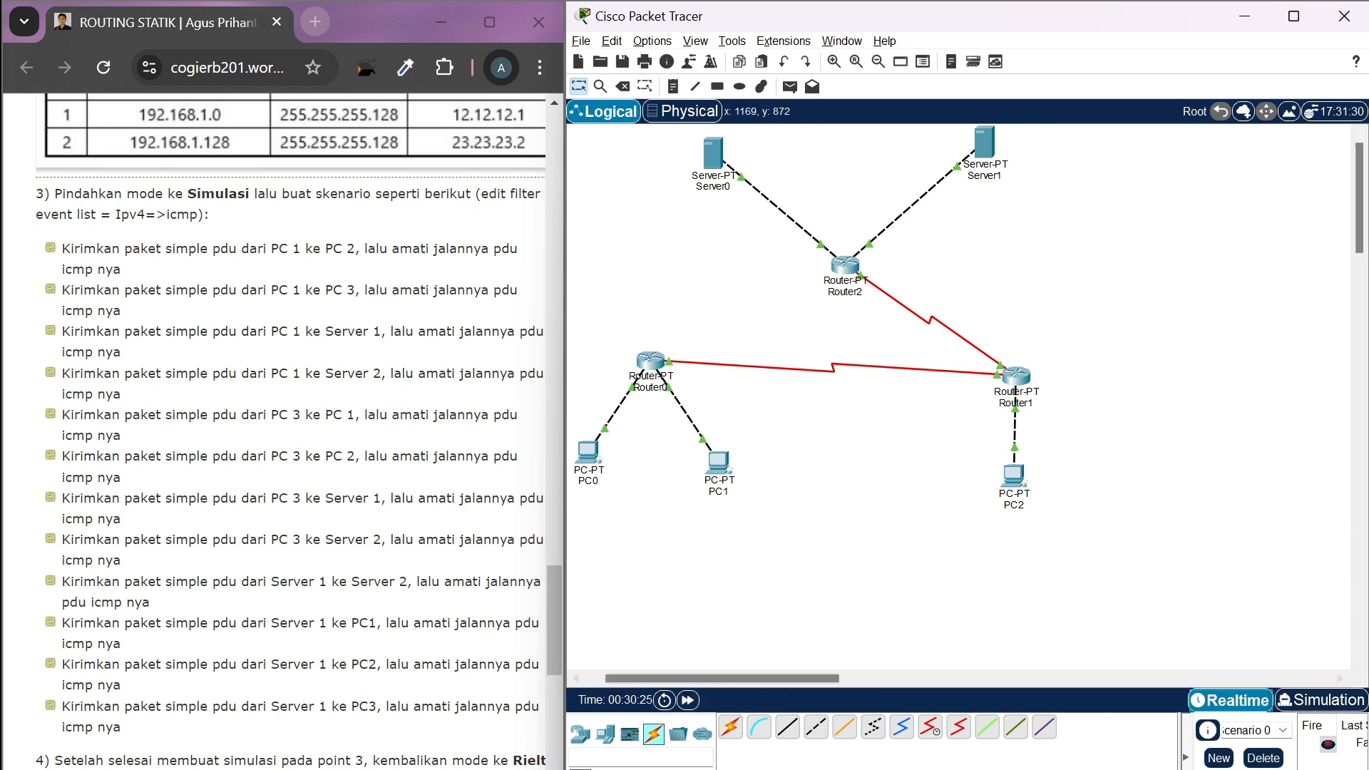
{"action": "scroll", "coordinate": [1012, 652], "scroll_direction": "left", "scroll_amount": 2}
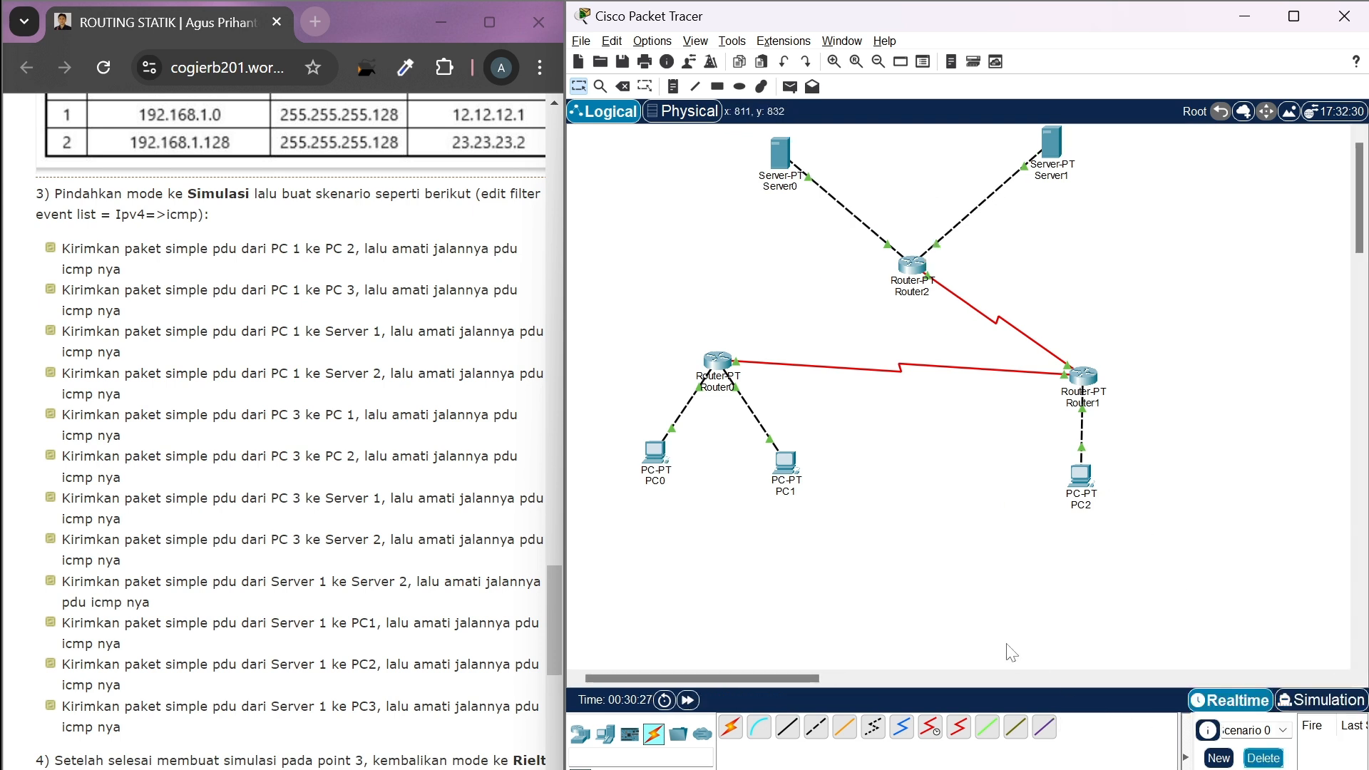
Add a static route on Router0 to network 33.33.33.0 with mask 255.255.255.0 and next hop 12.12.12.2
{"action": "left_click", "coordinate": [722, 371]}
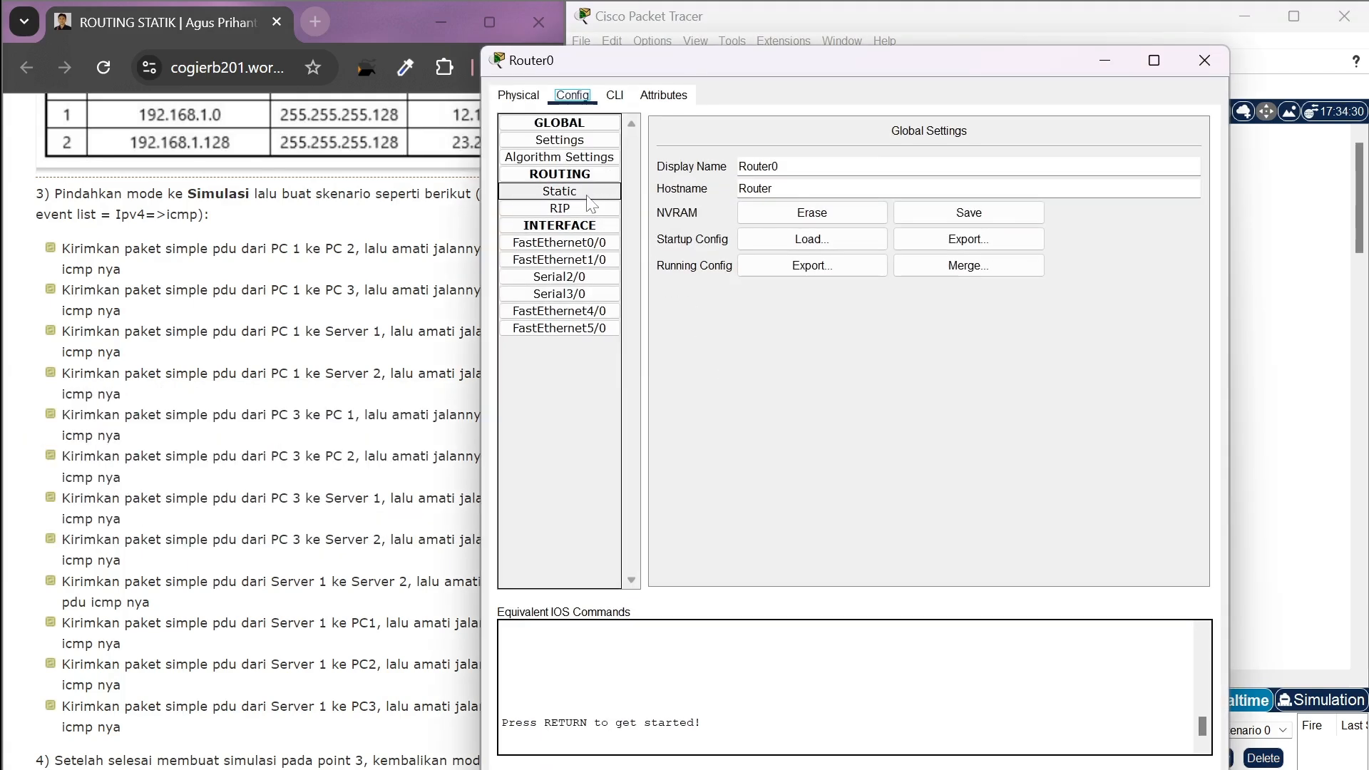
{"action": "left_click", "coordinate": [588, 196]}
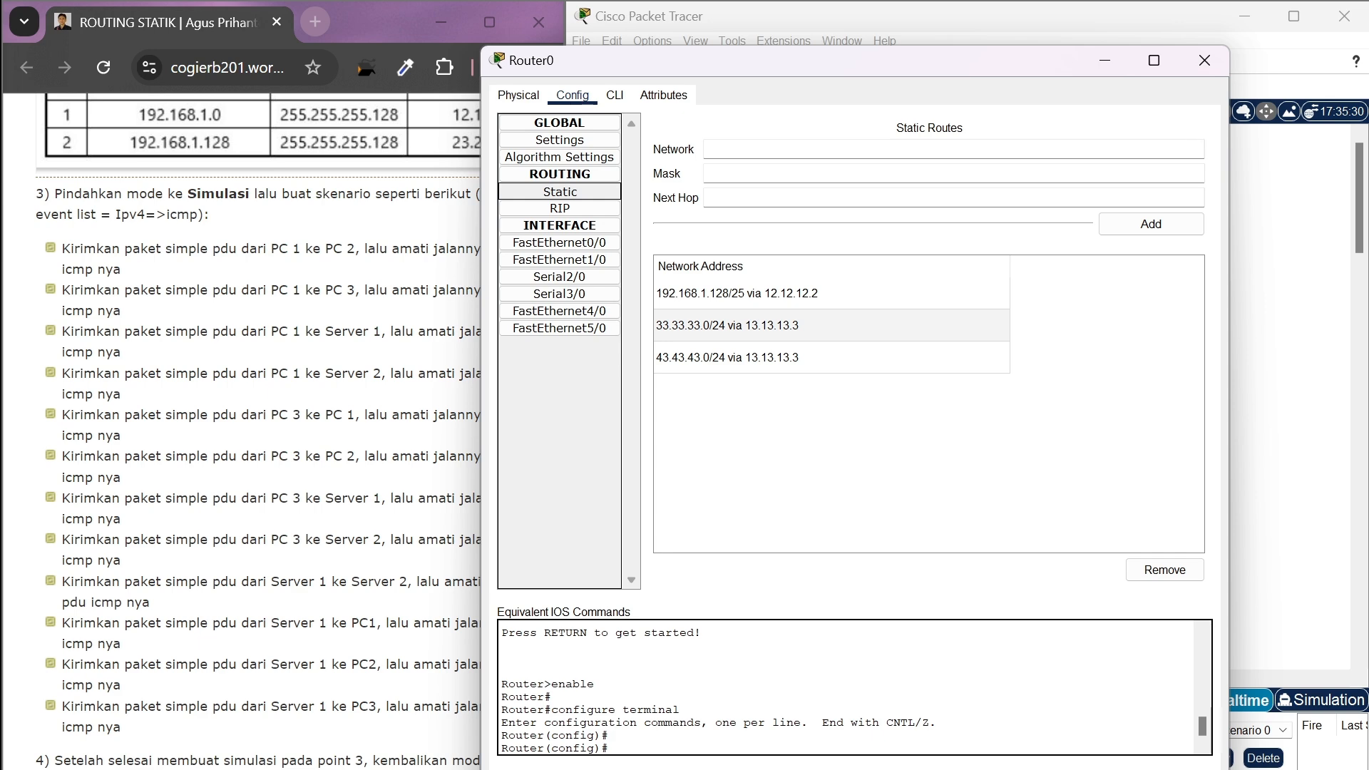
{"action": "scroll", "coordinate": [248, 357], "scroll_direction": "up", "scroll_amount": 6}
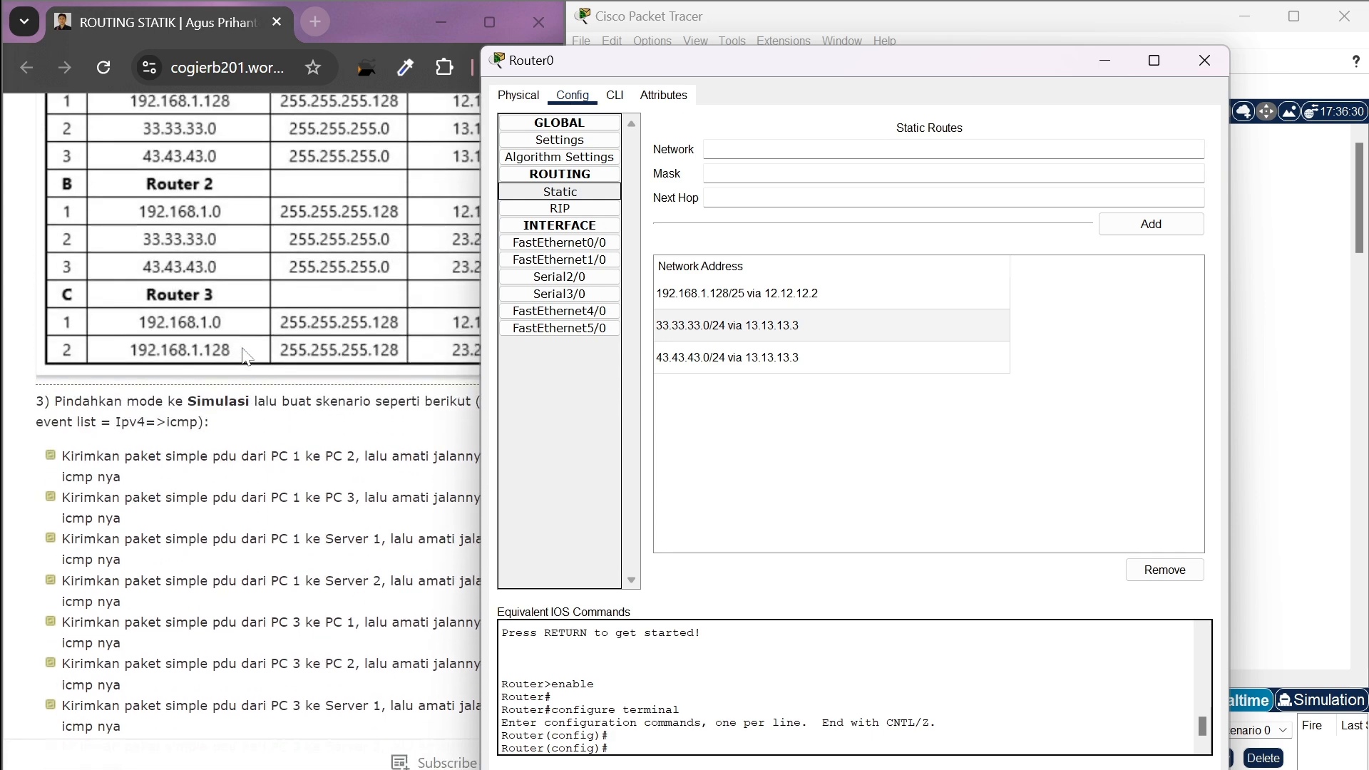
{"action": "scroll", "coordinate": [248, 356], "scroll_direction": "right", "scroll_amount": 1}
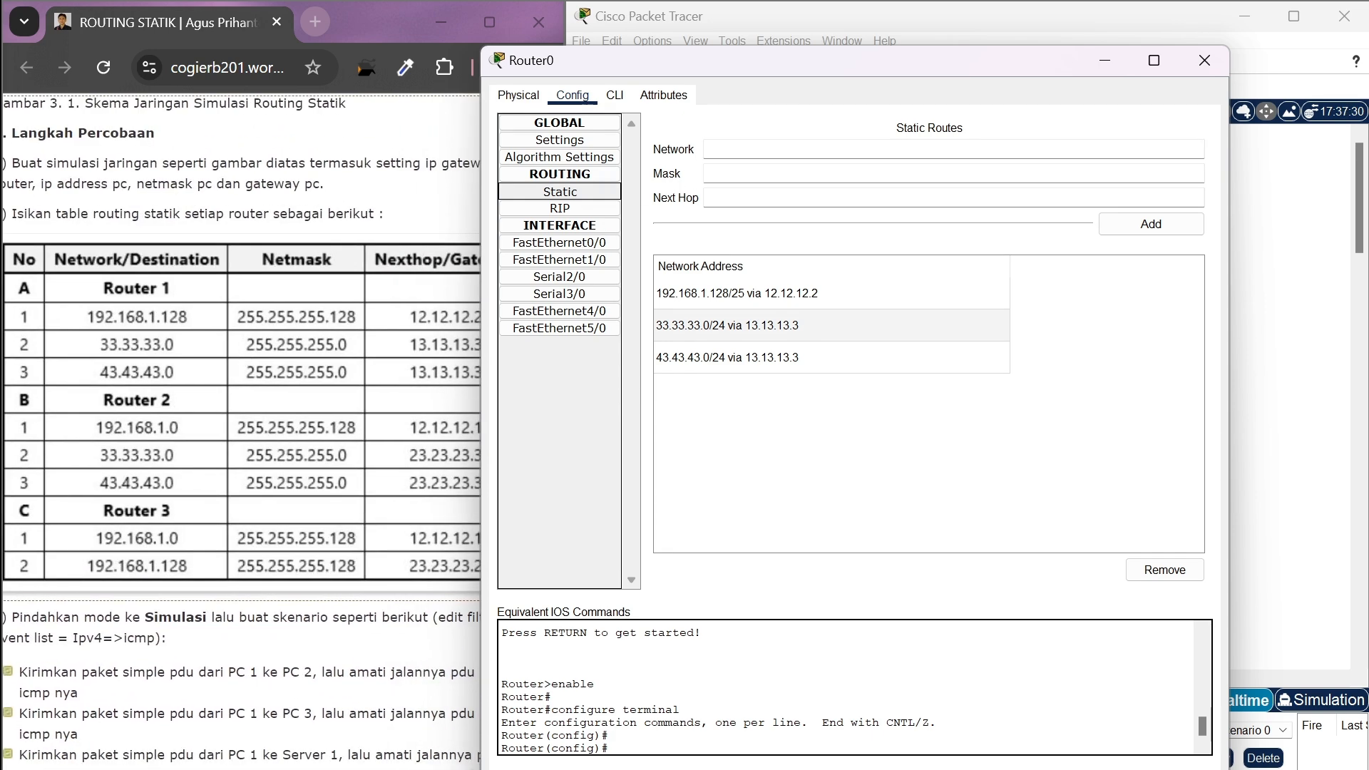
{"action": "left_click", "coordinate": [738, 150]}
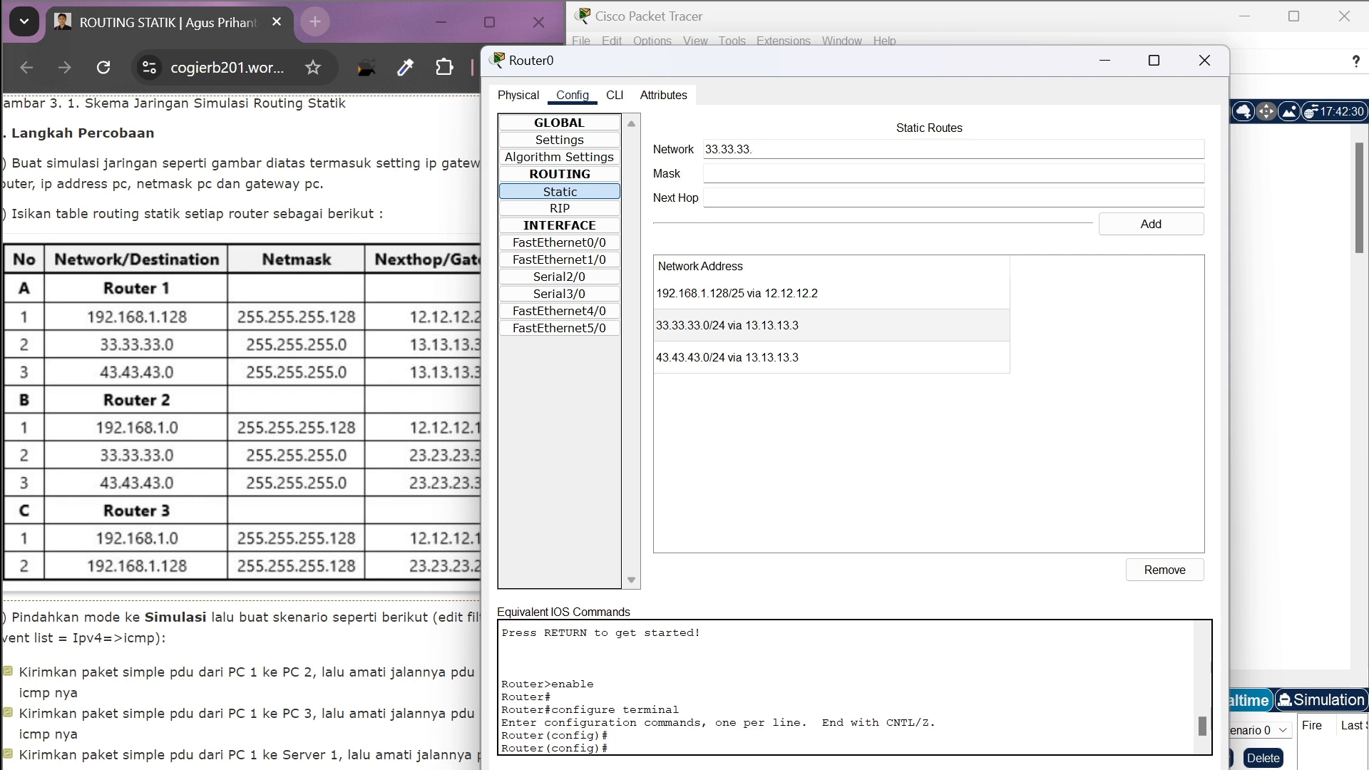
{"action": "scroll", "coordinate": [301, 343], "scroll_direction": "right", "scroll_amount": 2}
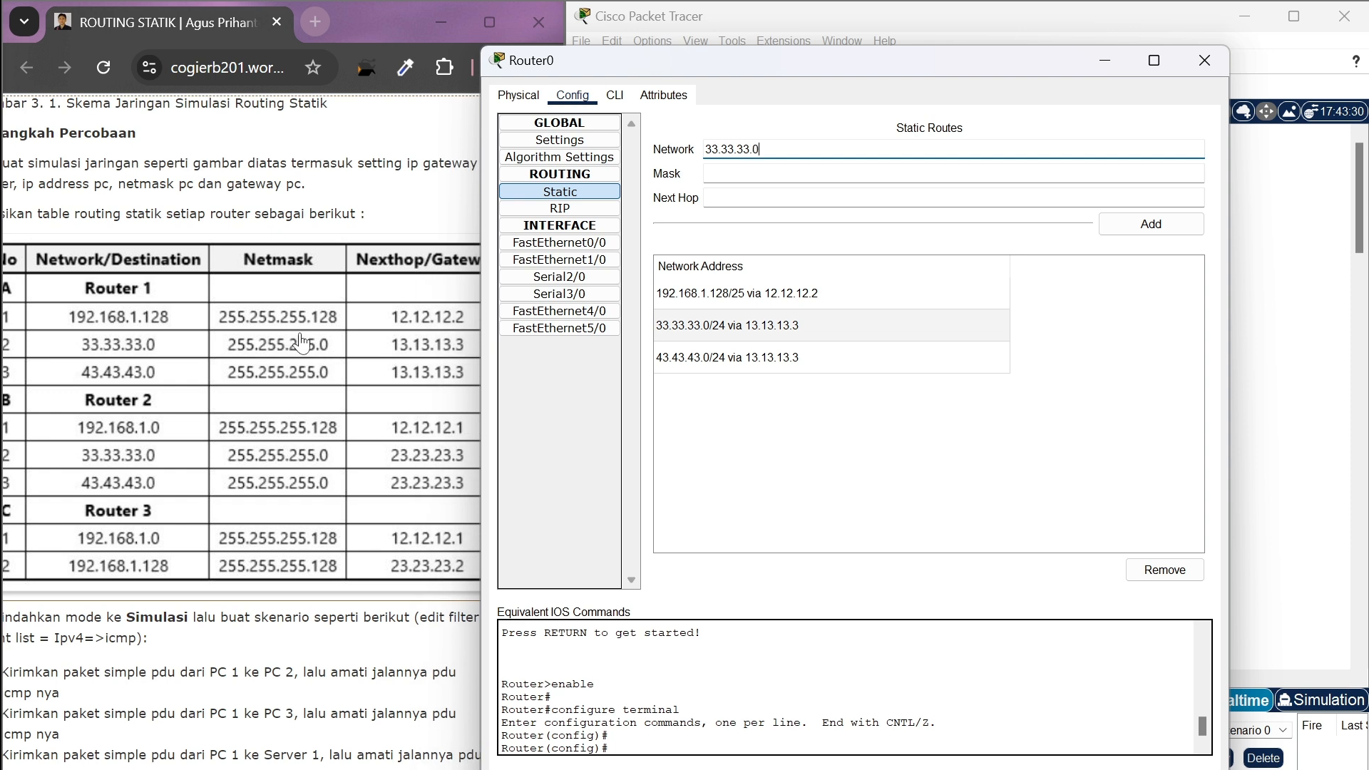
{"action": "scroll", "coordinate": [271, 388], "scroll_direction": "right", "scroll_amount": 3}
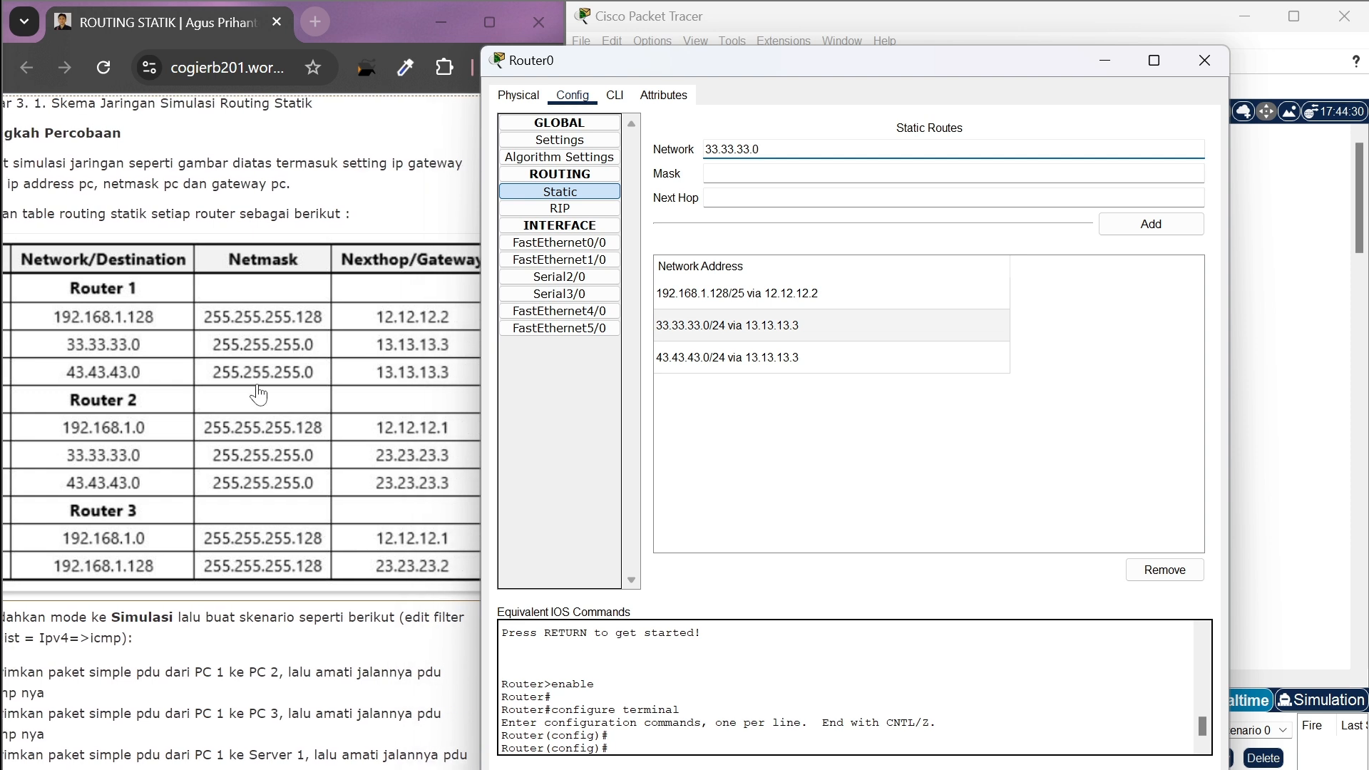
{"action": "left_click", "coordinate": [740, 173]}
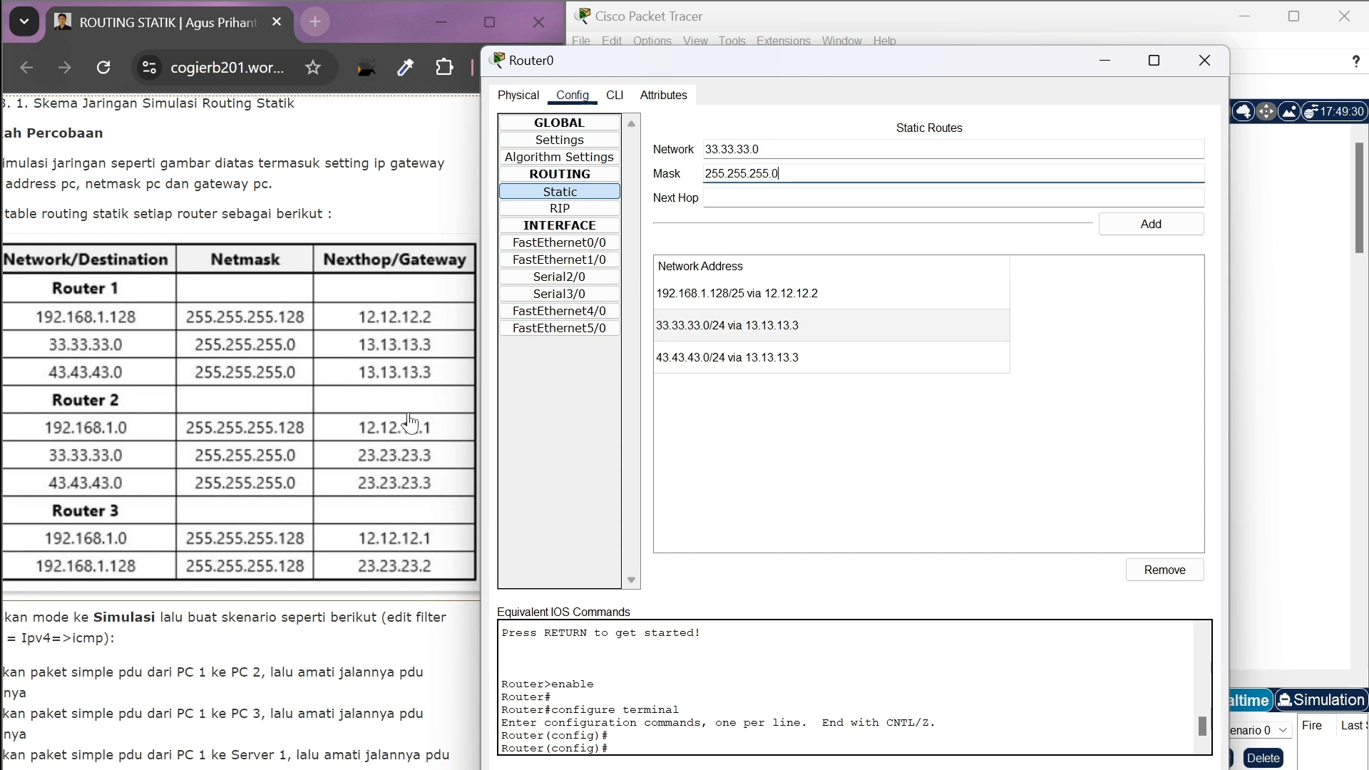
{"action": "scroll", "coordinate": [410, 422], "scroll_direction": "right", "scroll_amount": 1}
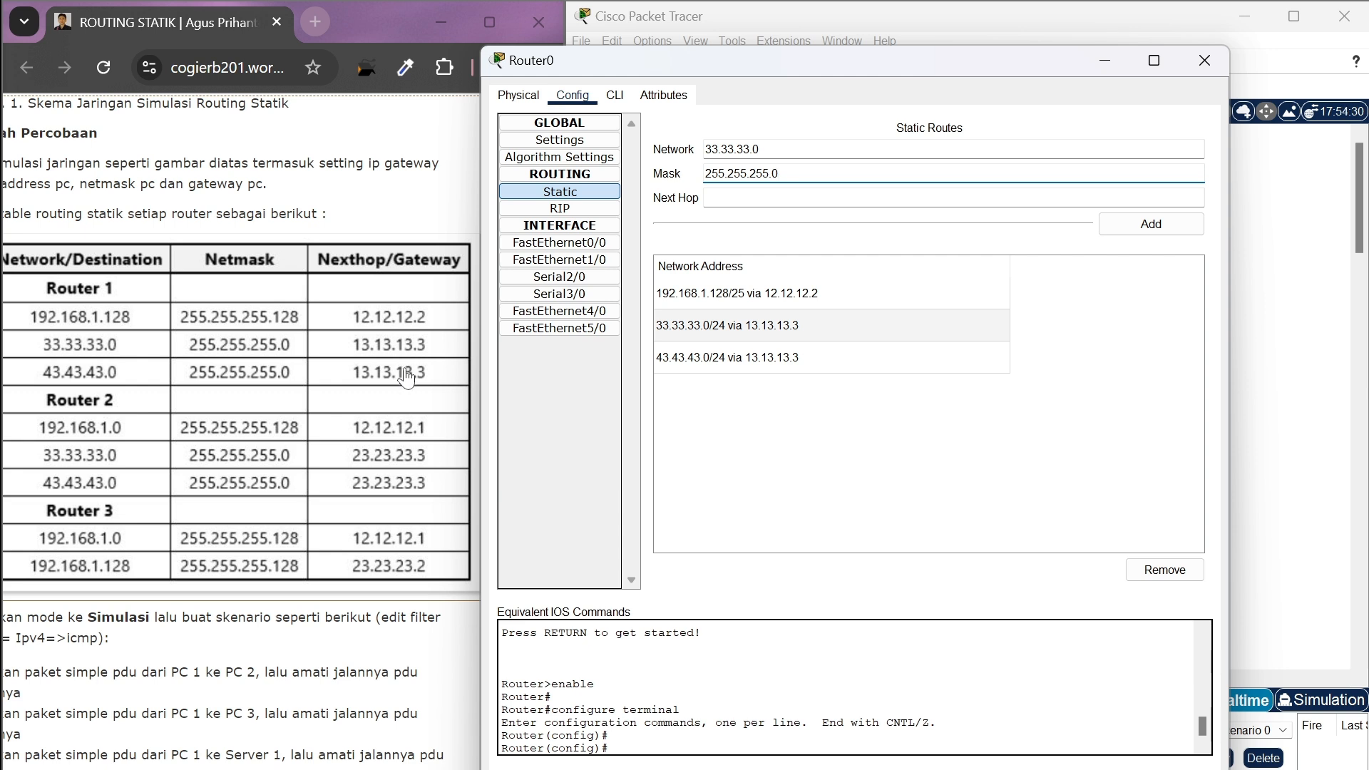
{"action": "left_click", "coordinate": [735, 198]}
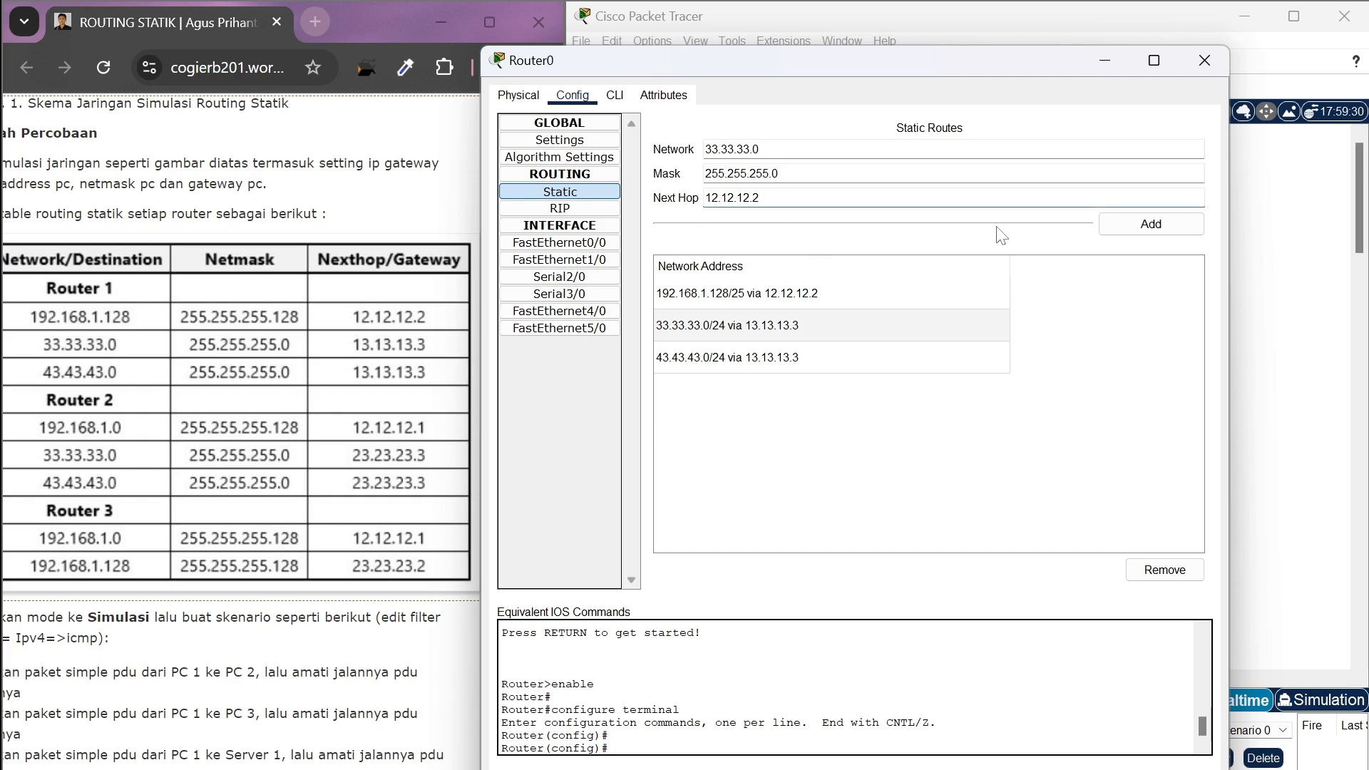
{"action": "left_click", "coordinate": [1168, 227]}
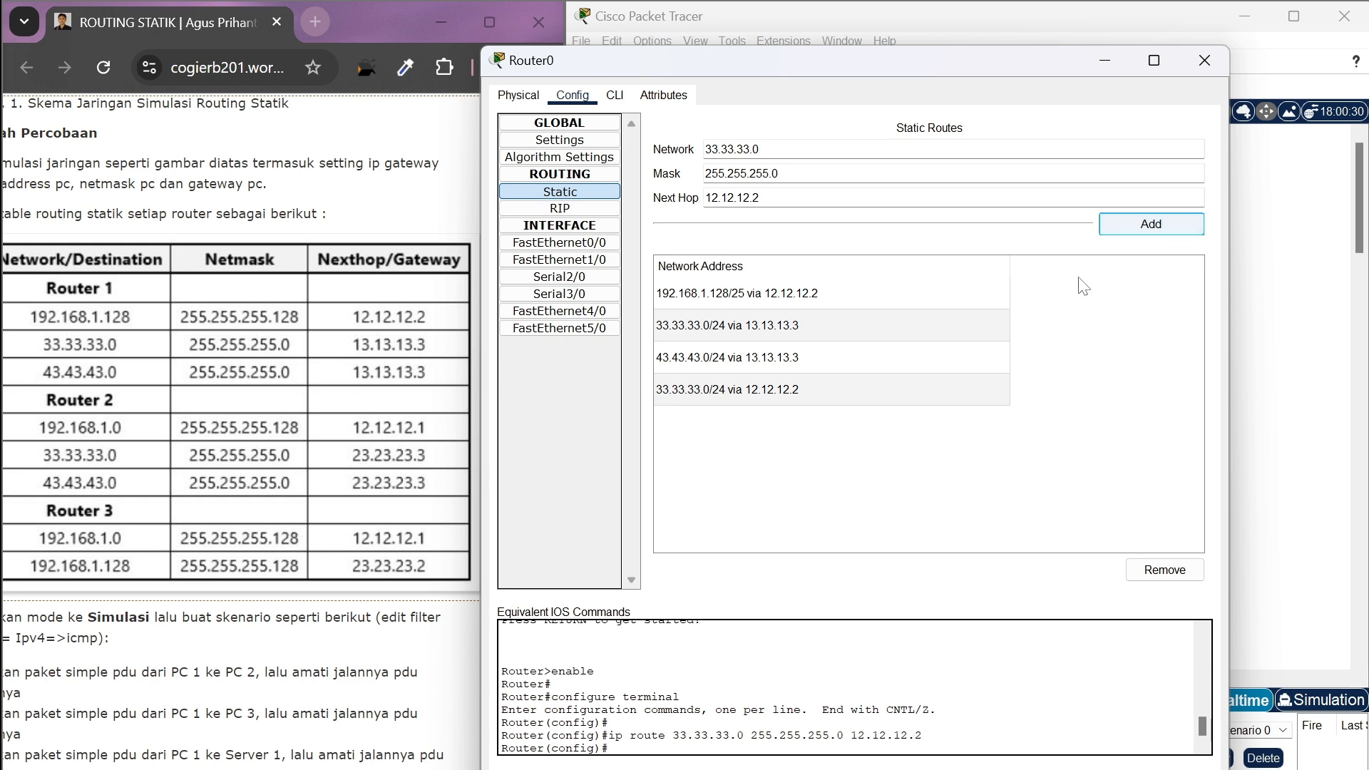
{"action": "left_click", "coordinate": [1211, 70]}
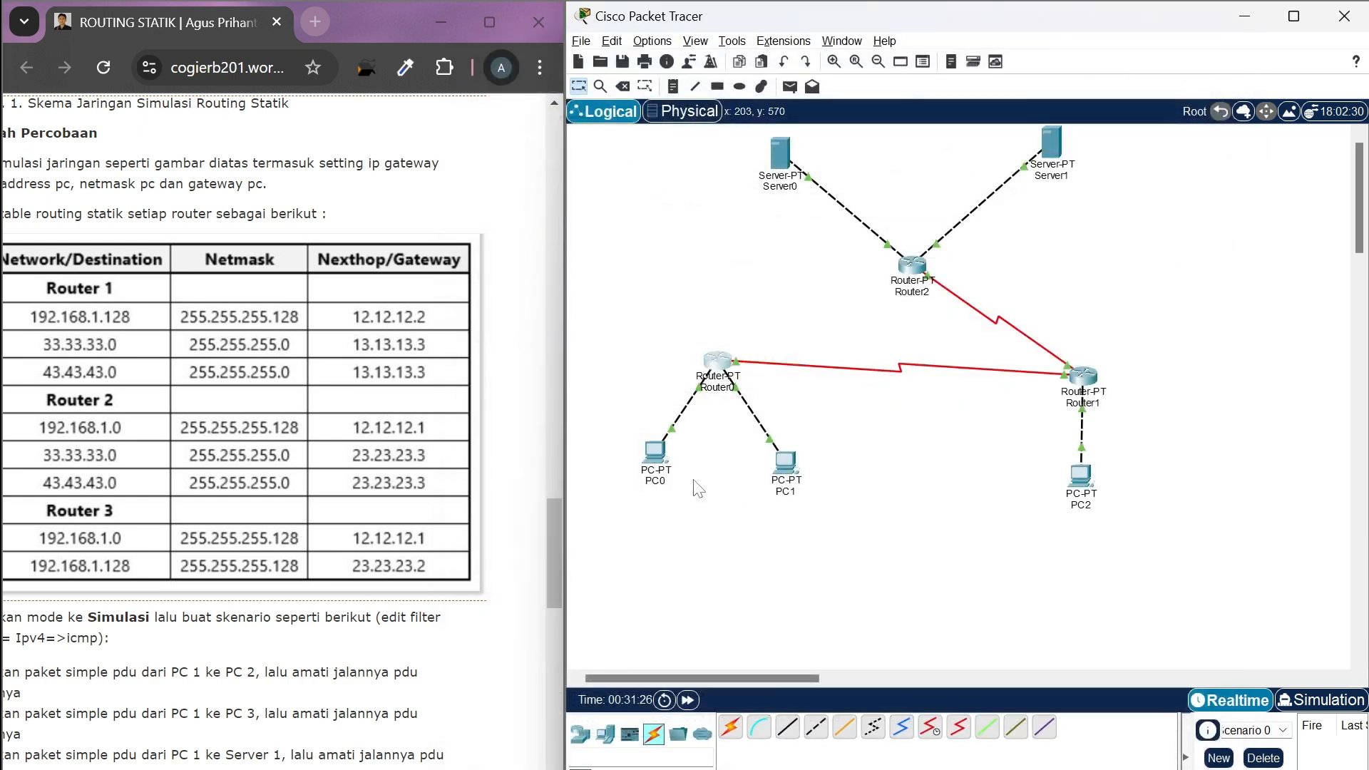
Add a simple PDU from PC0 to Server0 to test Router0's alternative route through Router1
{"action": "left_click", "coordinate": [789, 87]}
{"action": "left_click", "coordinate": [654, 451]}
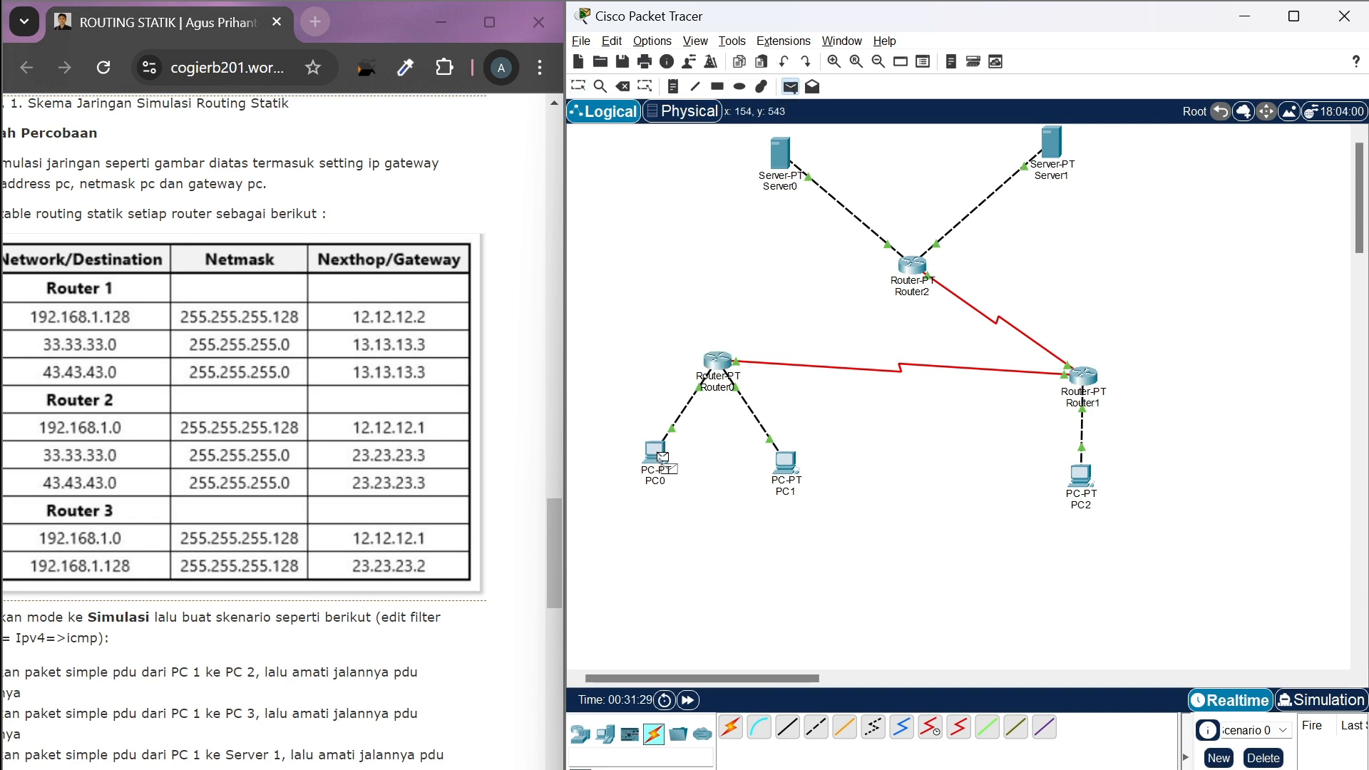
{"action": "left_click", "coordinate": [782, 166]}
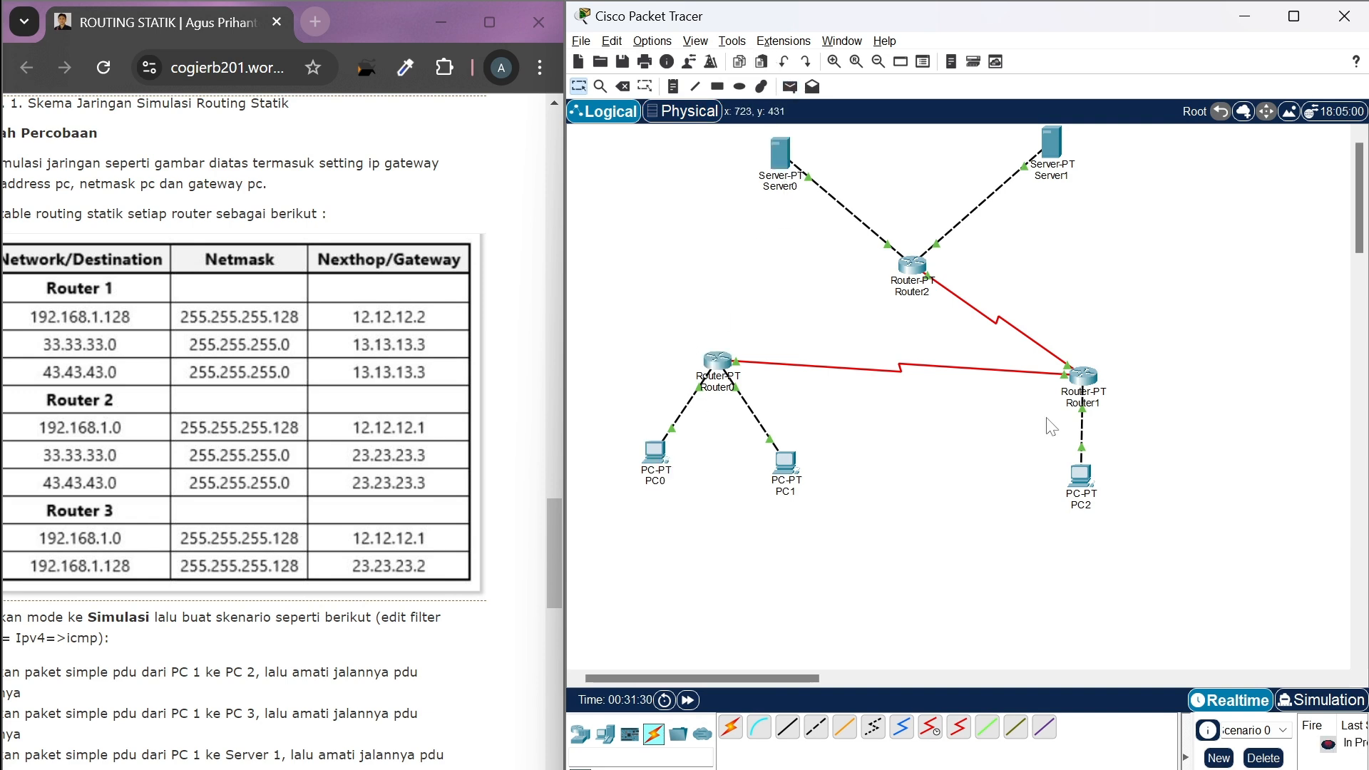
In Simulation mode, advance event by event to follow the PDU from PC0 through Router0, Router1 and Router2 to Server0 and its reply to Router2
{"action": "left_click", "coordinate": [1305, 703]}
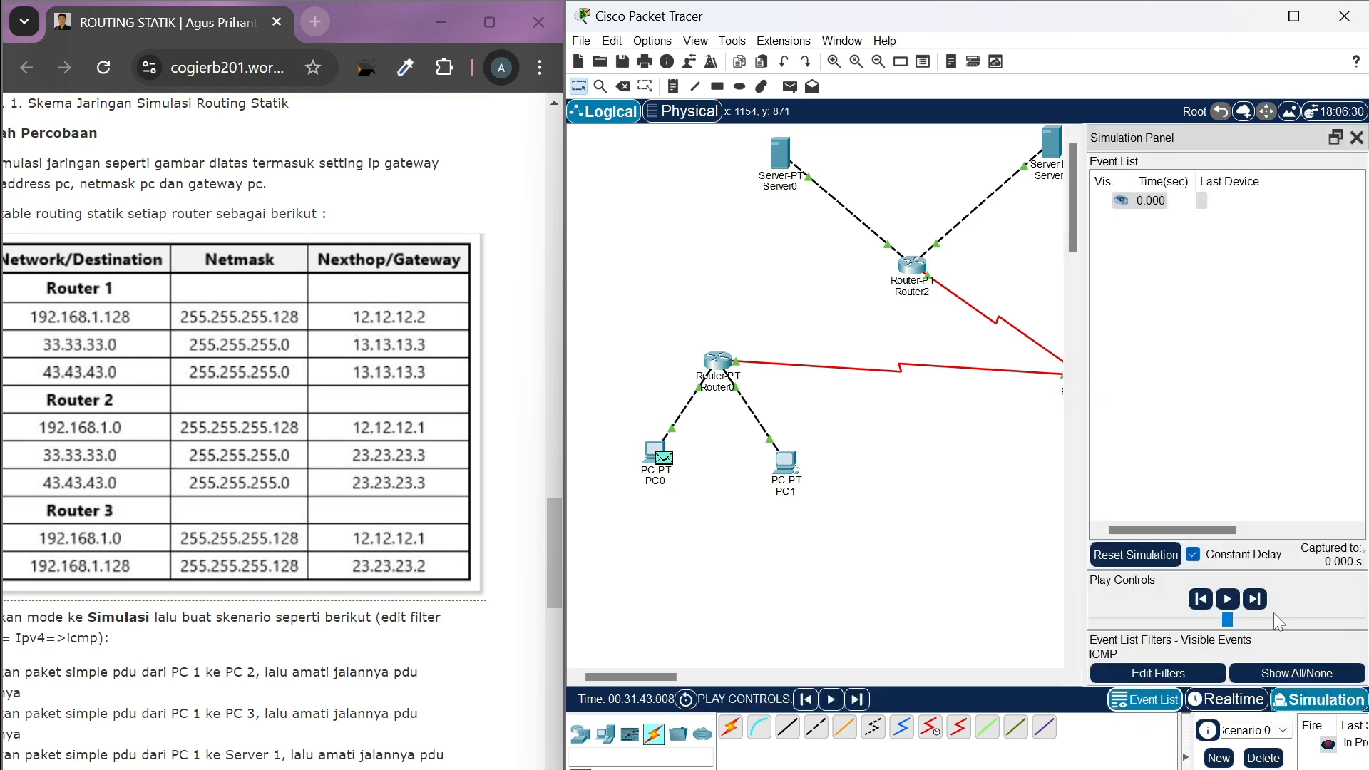
{"action": "left_click", "coordinate": [1256, 599]}
{"action": "scroll", "coordinate": [1008, 584], "scroll_direction": "right", "scroll_amount": 3}
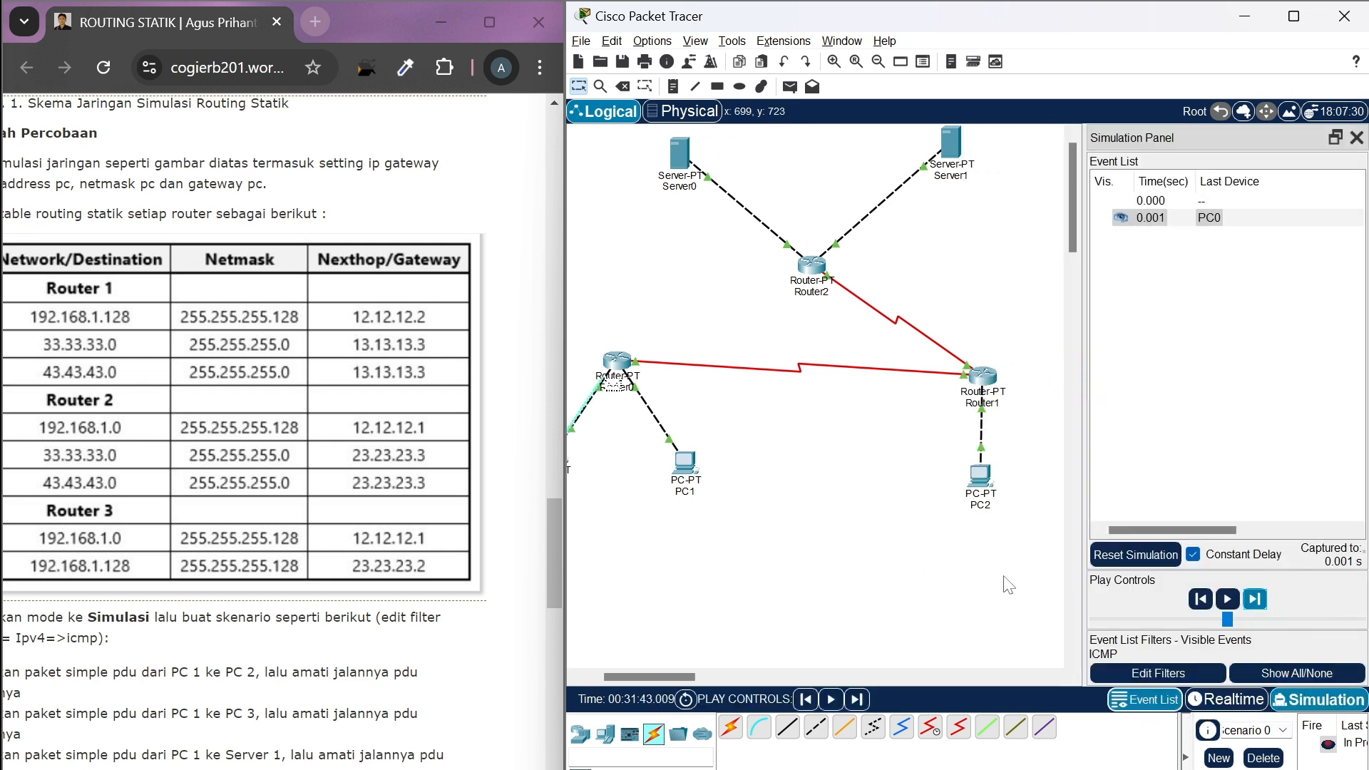
{"action": "left_click", "coordinate": [1255, 600]}
{"action": "scroll", "coordinate": [954, 590], "scroll_direction": "right", "scroll_amount": 2}
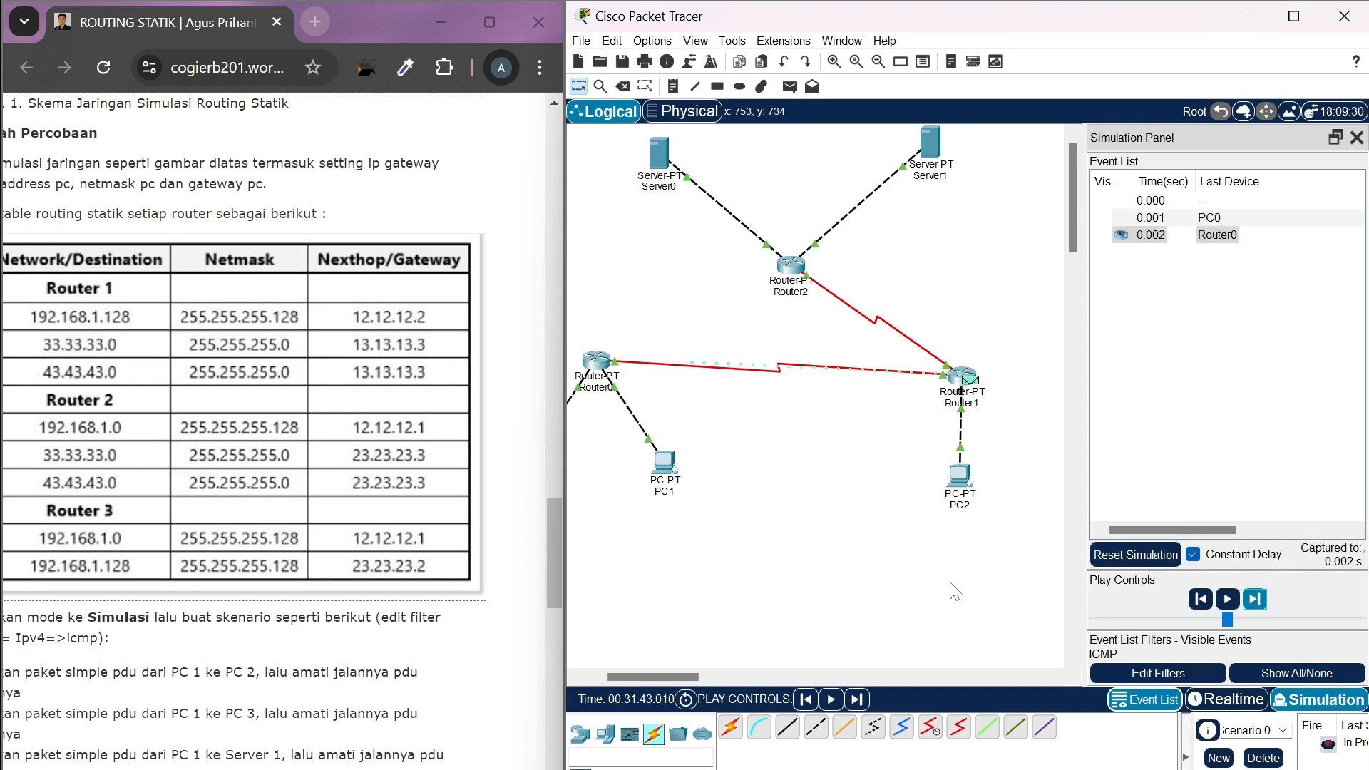
{"action": "left_click", "coordinate": [1253, 606]}
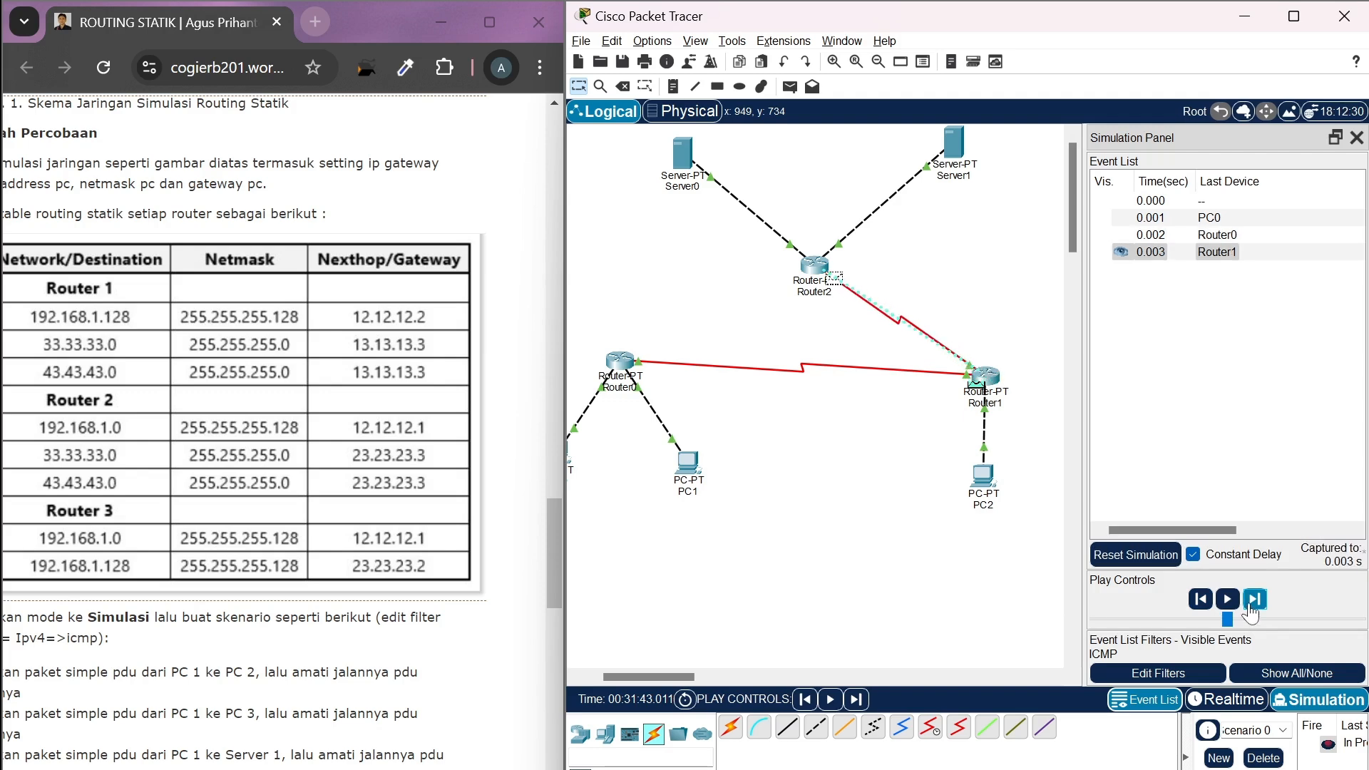
{"action": "left_click", "coordinate": [1252, 607]}
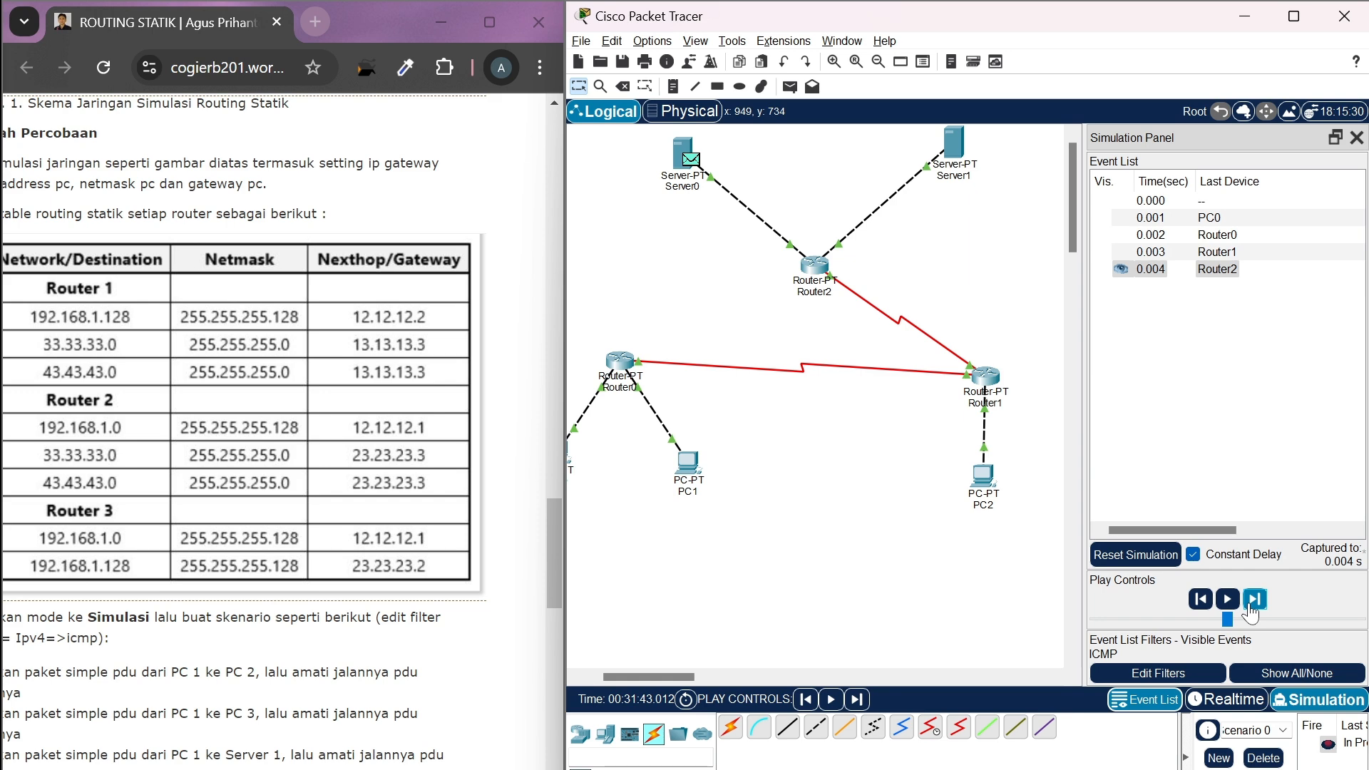
{"action": "left_click", "coordinate": [1252, 606]}
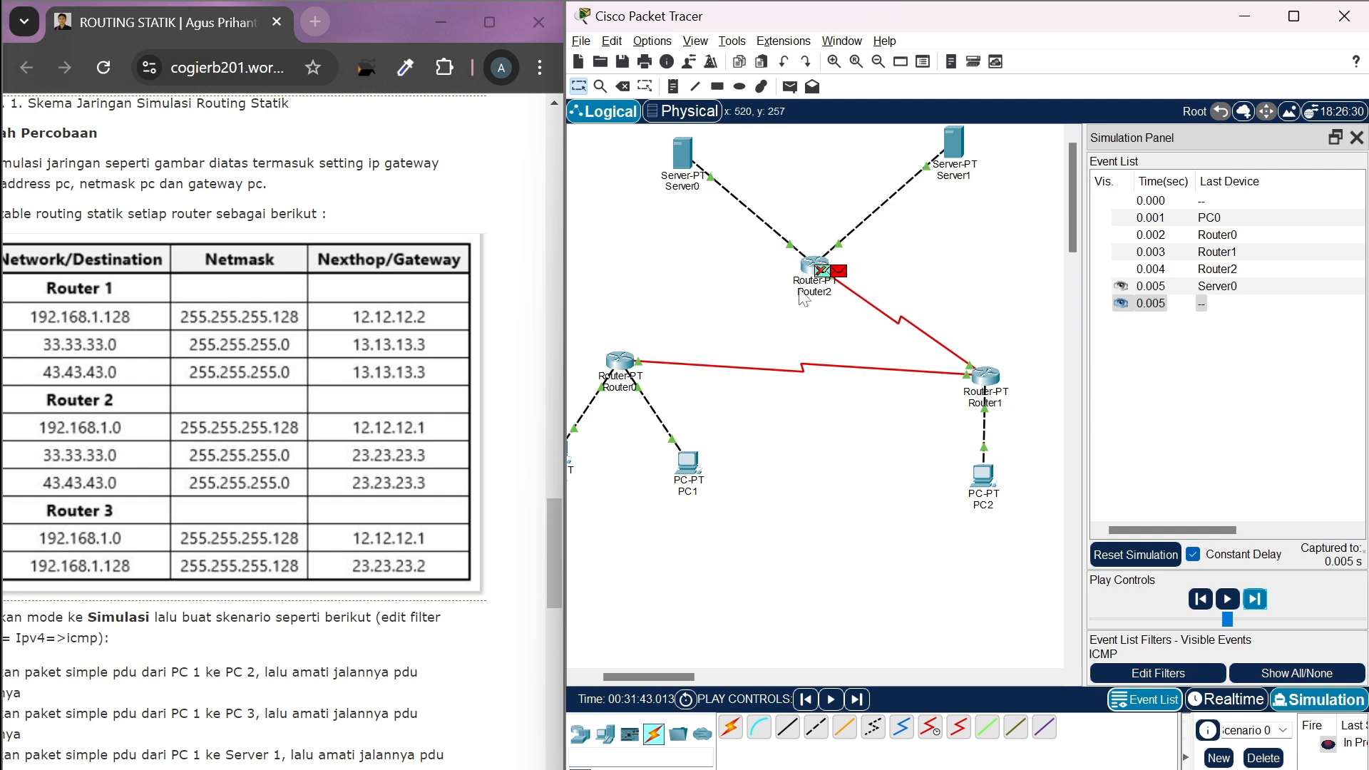
Switch back to Realtime mode and delete the PDU scenario between PC0 and Server0
{"action": "left_click", "coordinate": [1212, 700]}
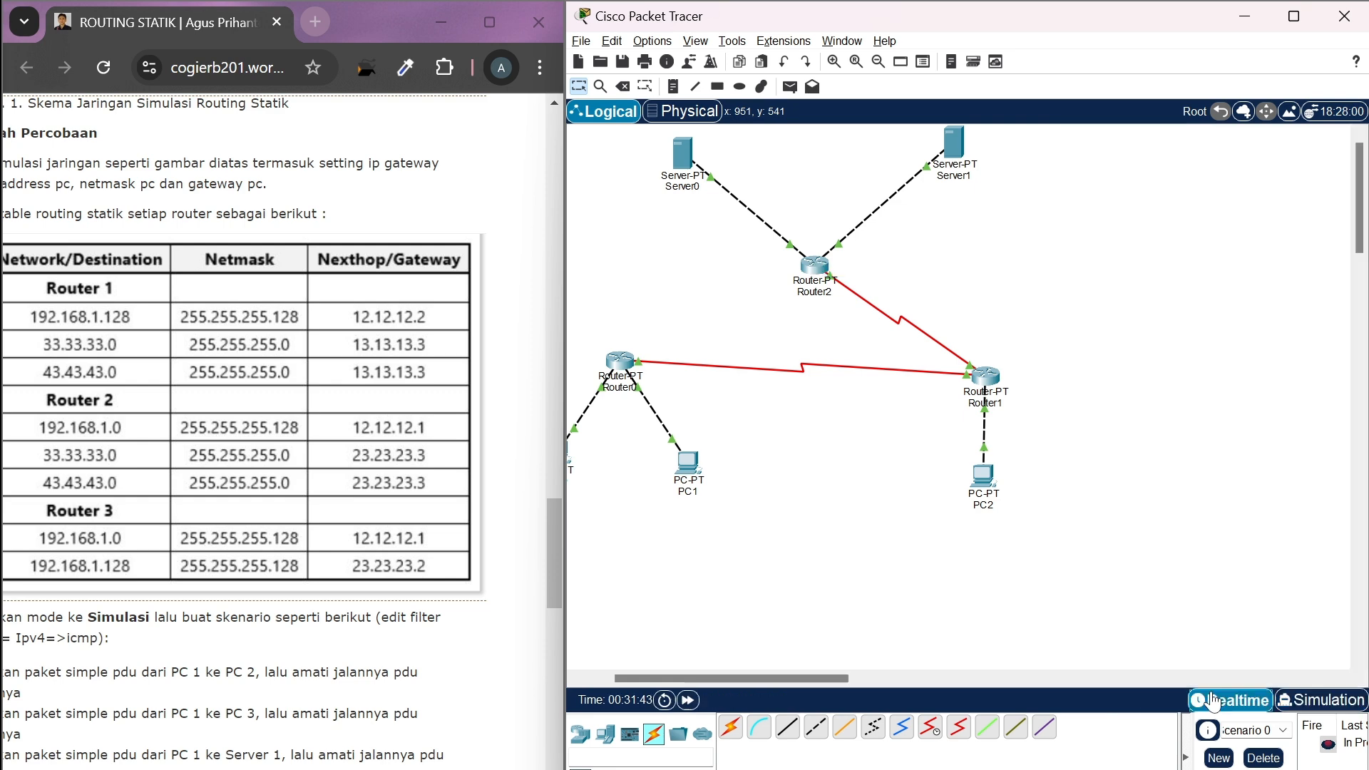
{"action": "left_click", "coordinate": [1264, 757]}
{"action": "scroll", "coordinate": [1011, 540], "scroll_direction": "left", "scroll_amount": 3}
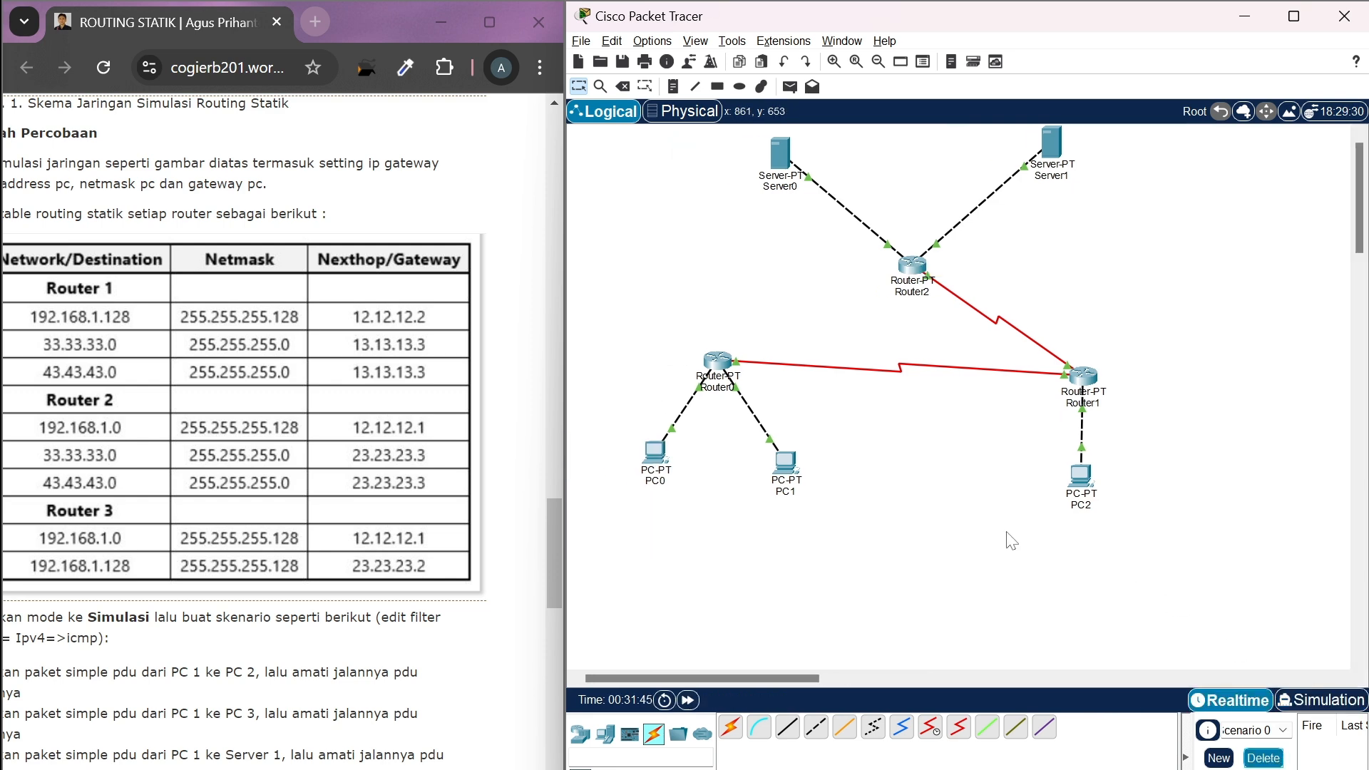
Add a static route on Router2 to network 192.168.1.0 with mask 255.255.255.128 and next hop 23.23.23.2
{"action": "left_click", "coordinate": [910, 269]}
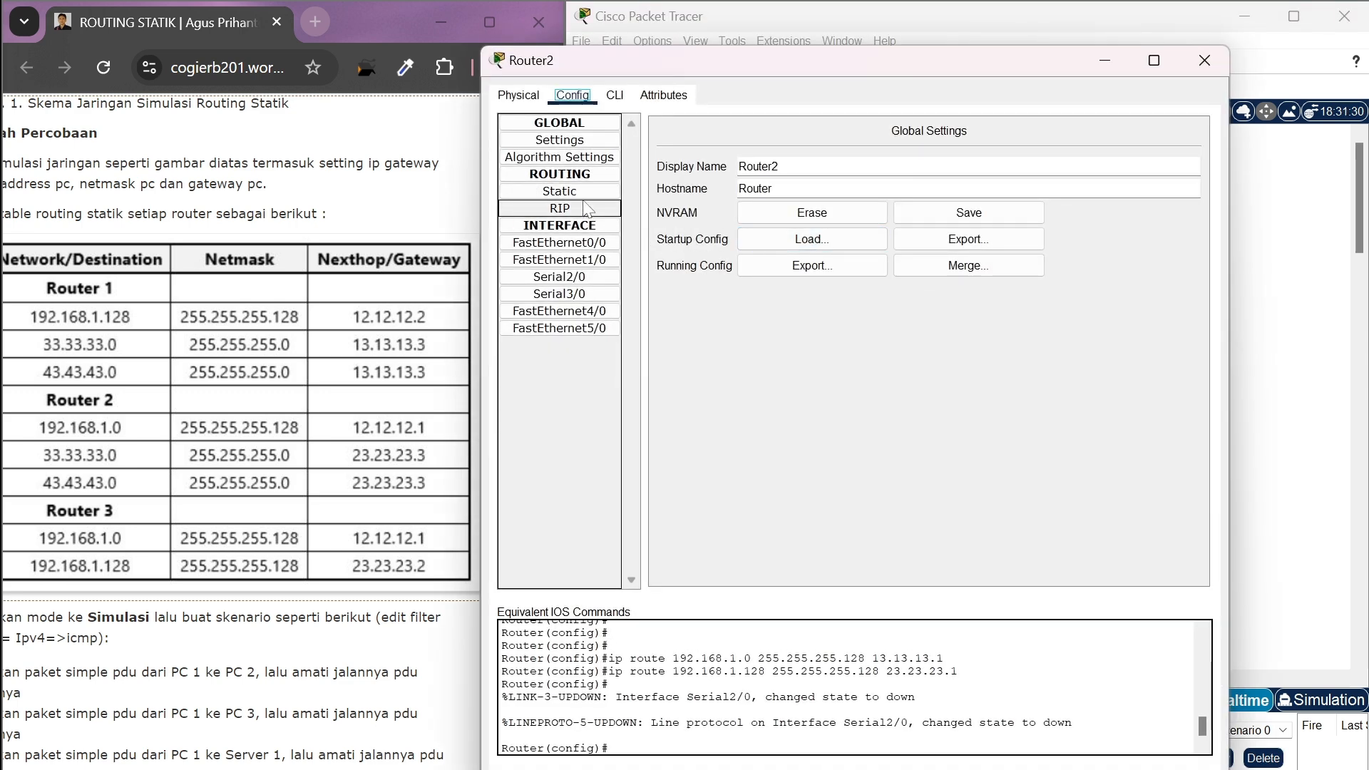
{"action": "left_click", "coordinate": [560, 191]}
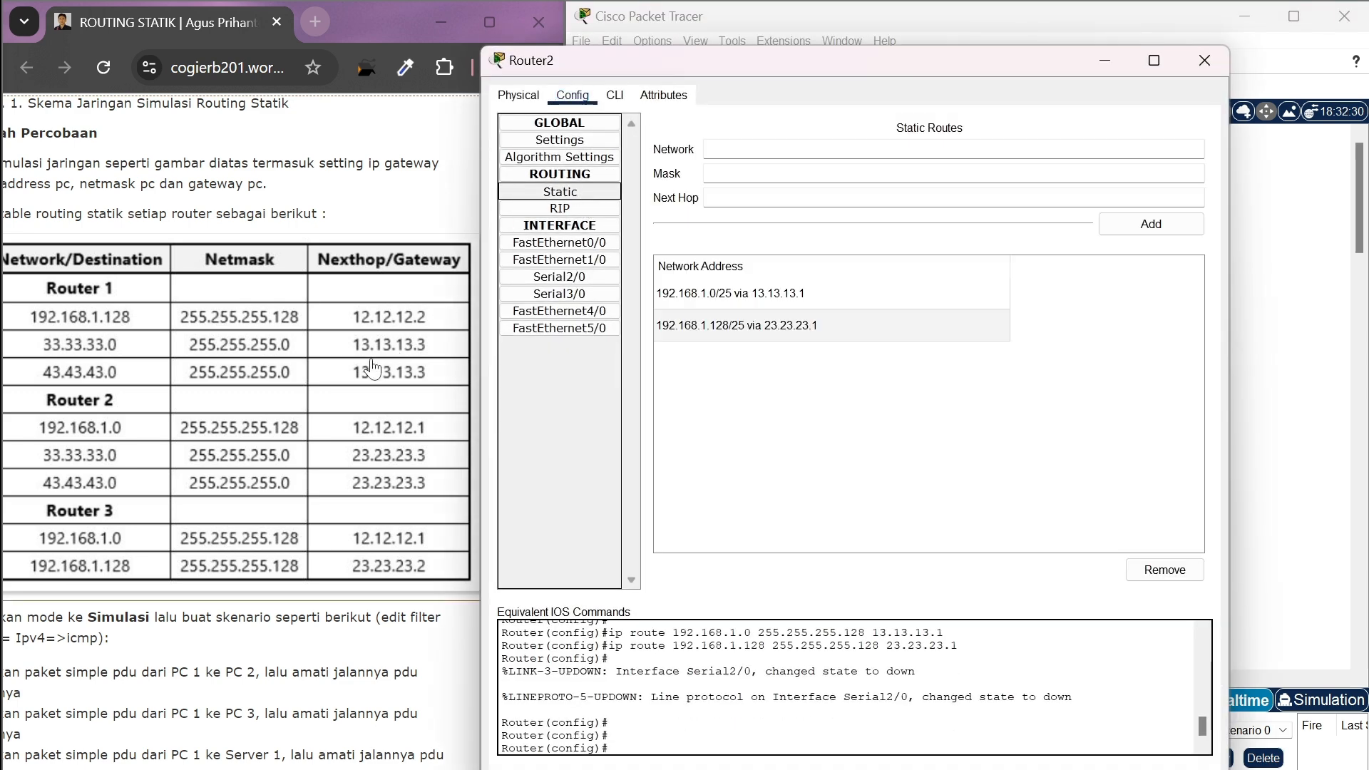
{"action": "scroll", "coordinate": [369, 365], "scroll_direction": "left", "scroll_amount": 2}
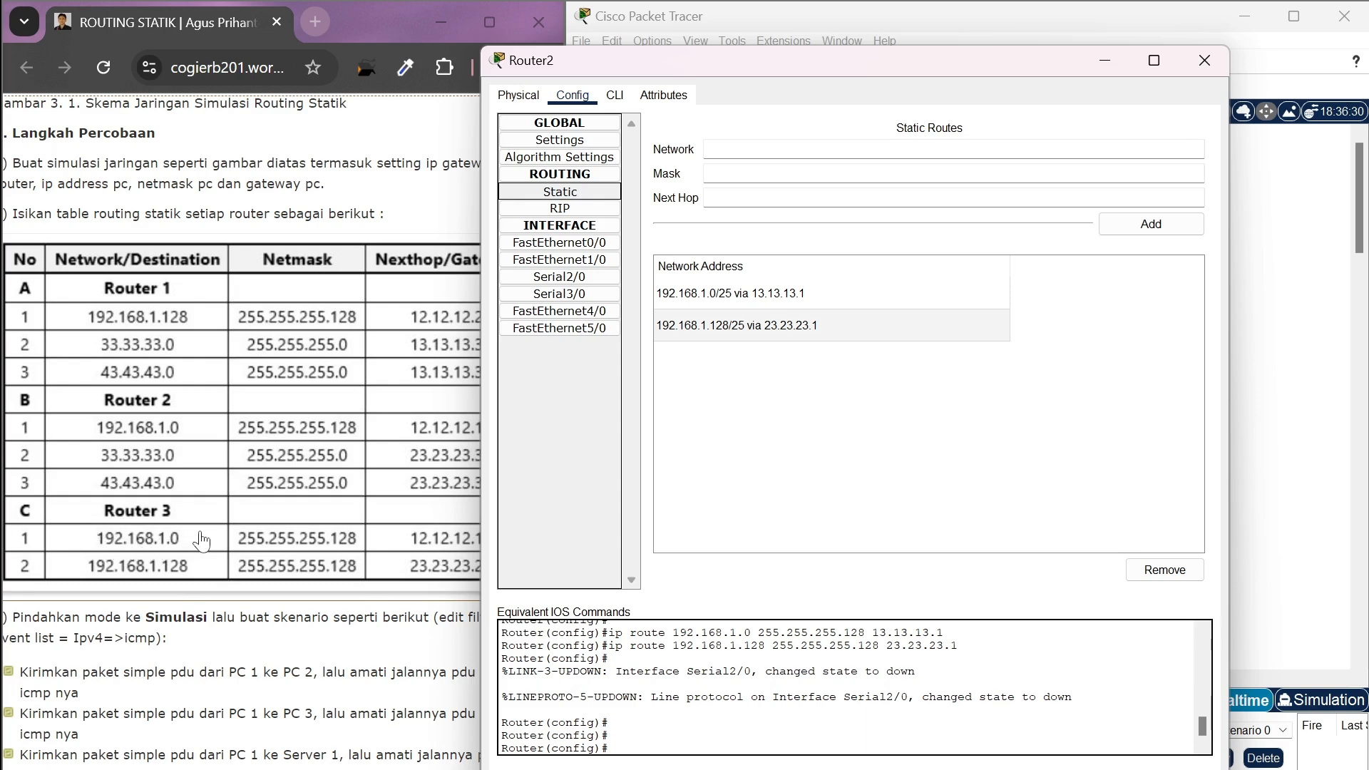
{"action": "left_click", "coordinate": [742, 149]}
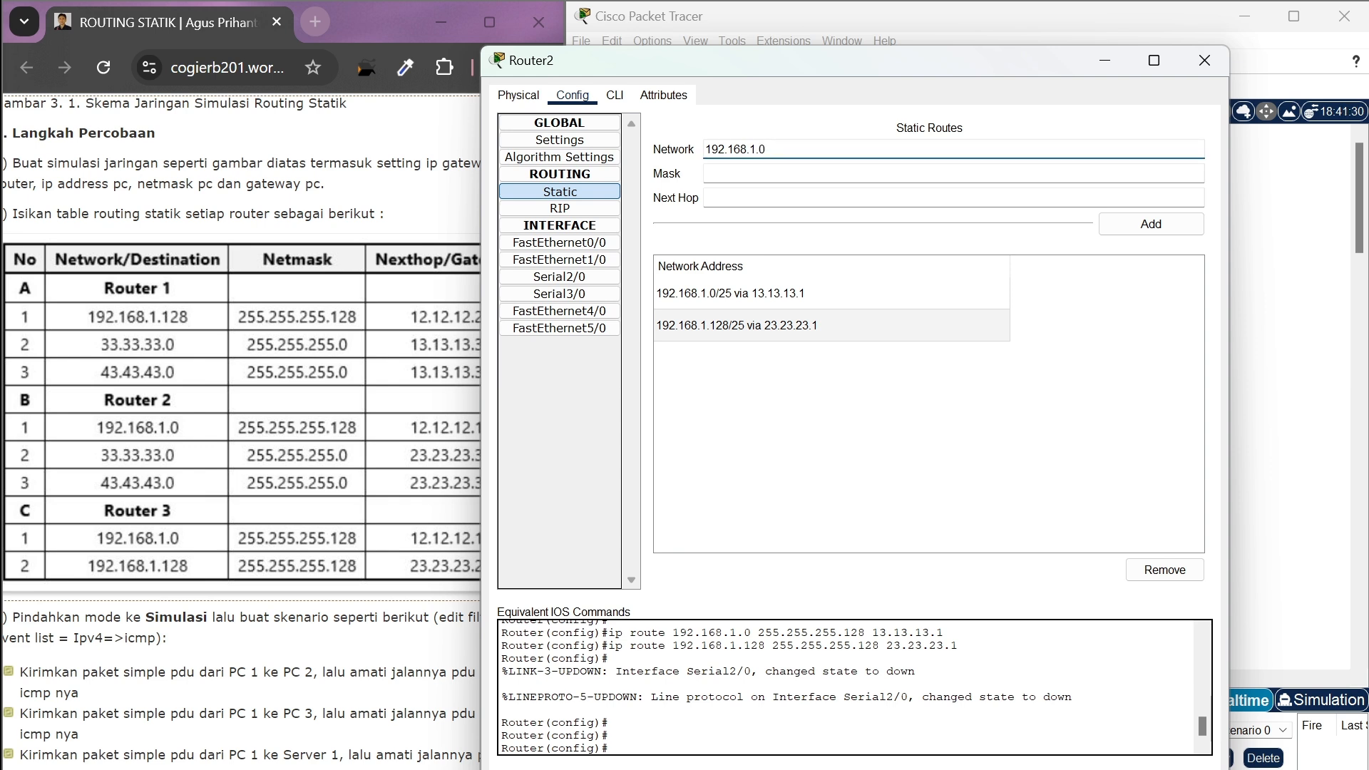
{"action": "left_click", "coordinate": [739, 173]}
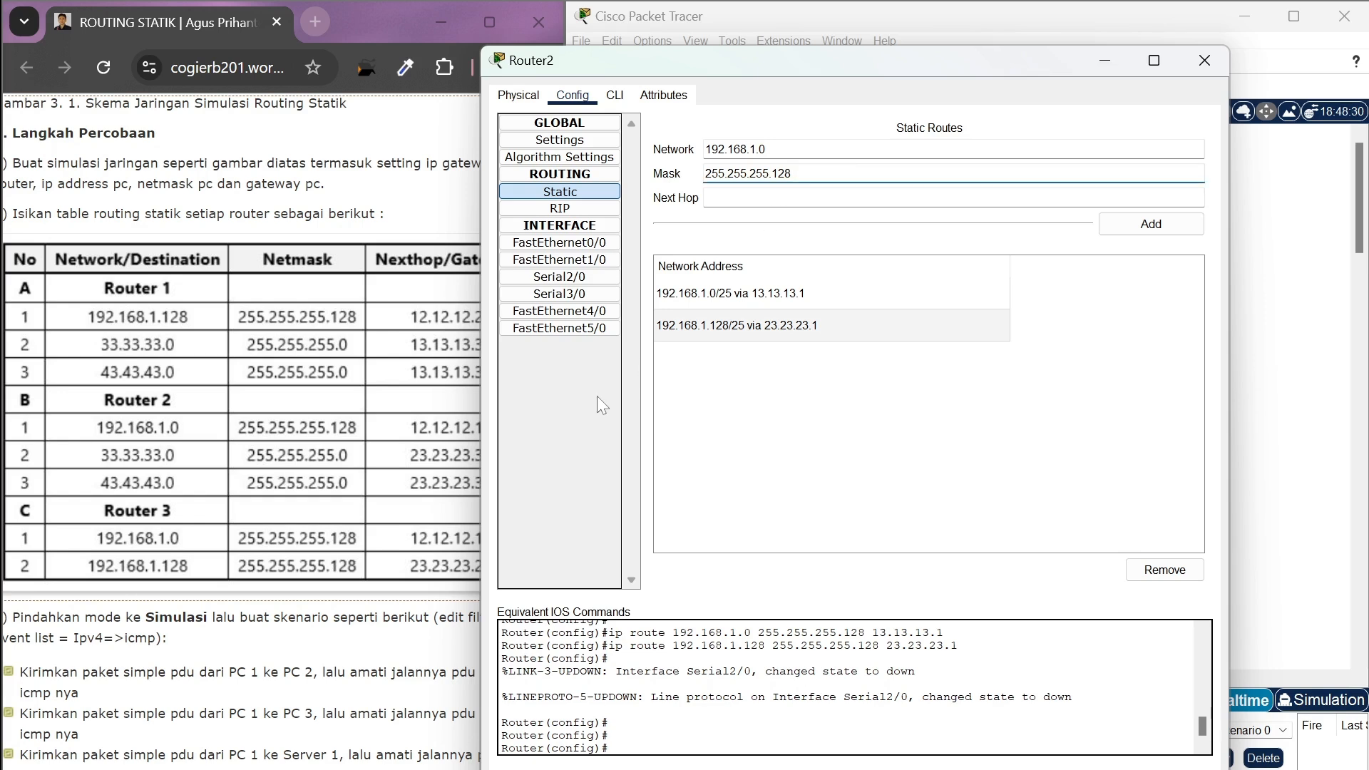
{"action": "scroll", "coordinate": [454, 486], "scroll_direction": "right", "scroll_amount": 2}
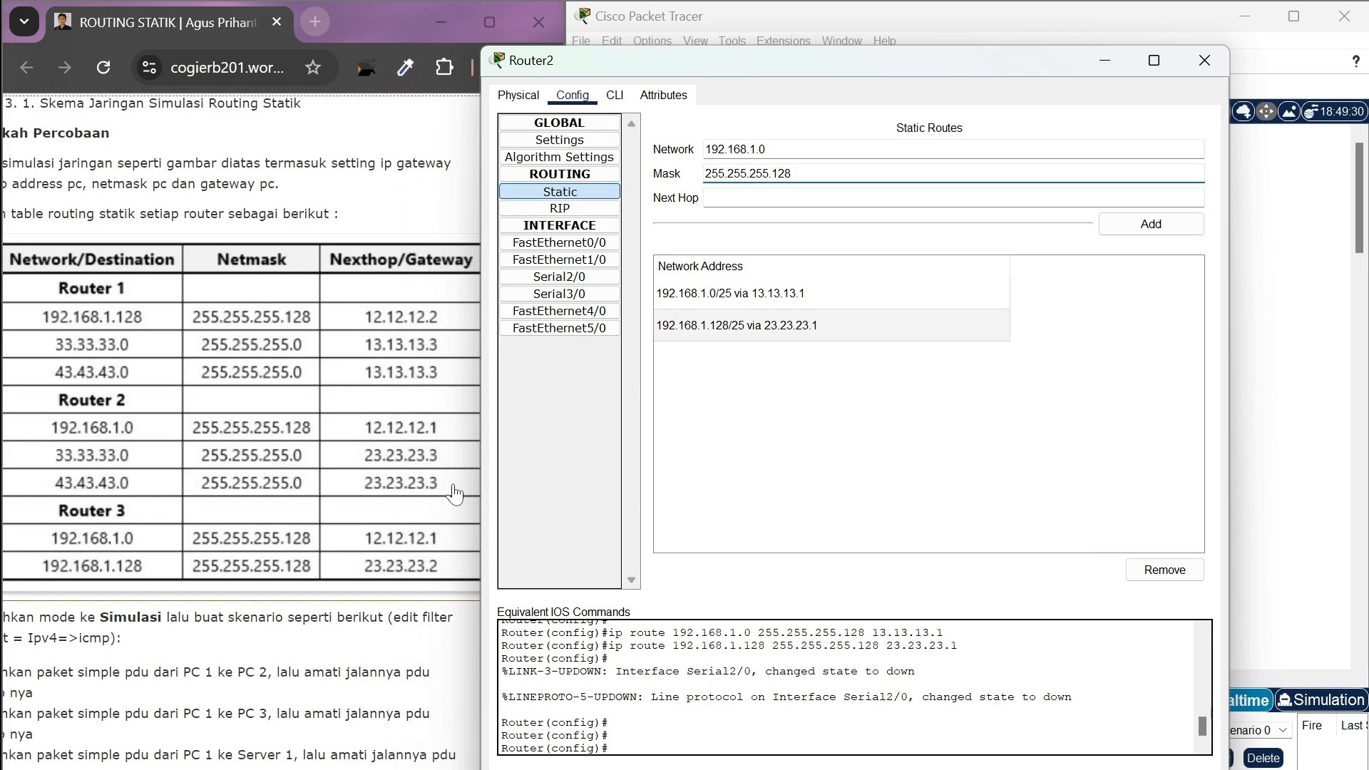
{"action": "scroll", "coordinate": [454, 493], "scroll_direction": "left", "scroll_amount": 1}
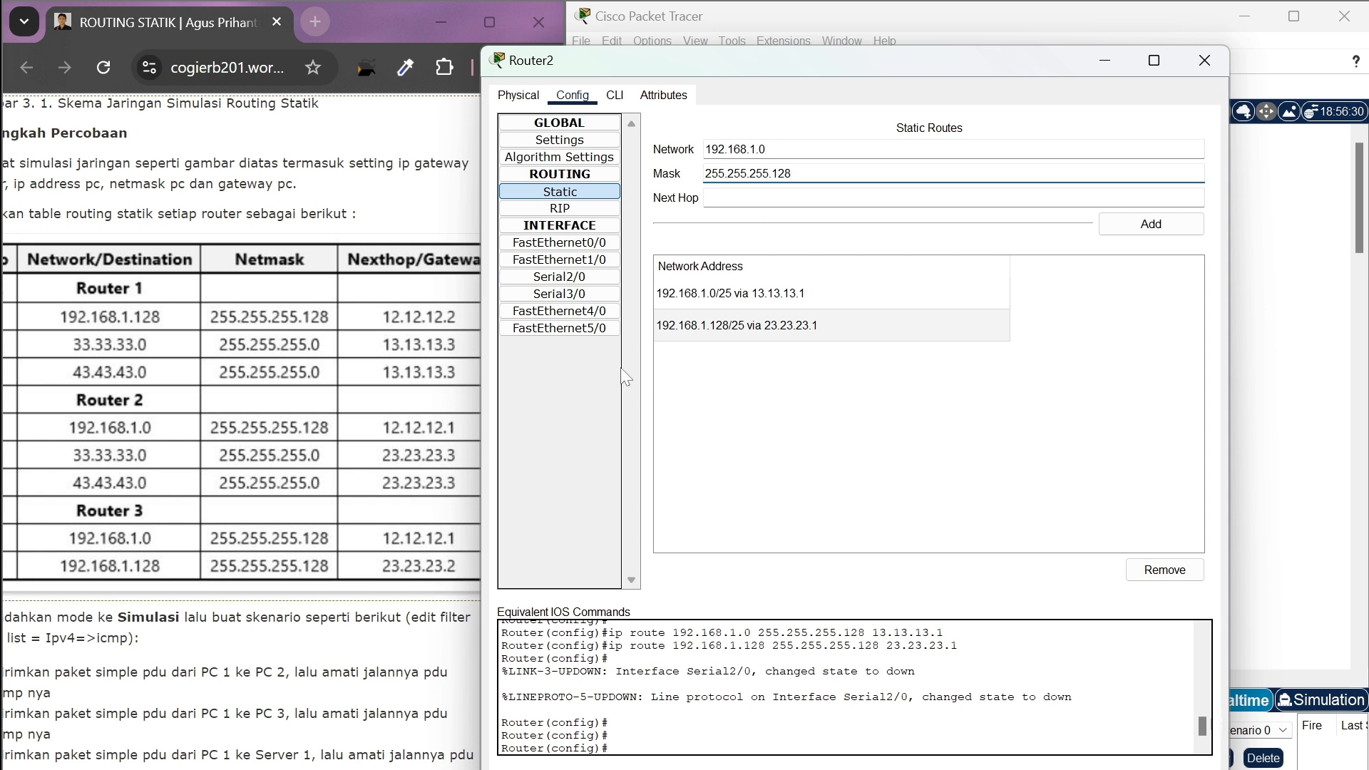
{"action": "key", "text": "Tab"}
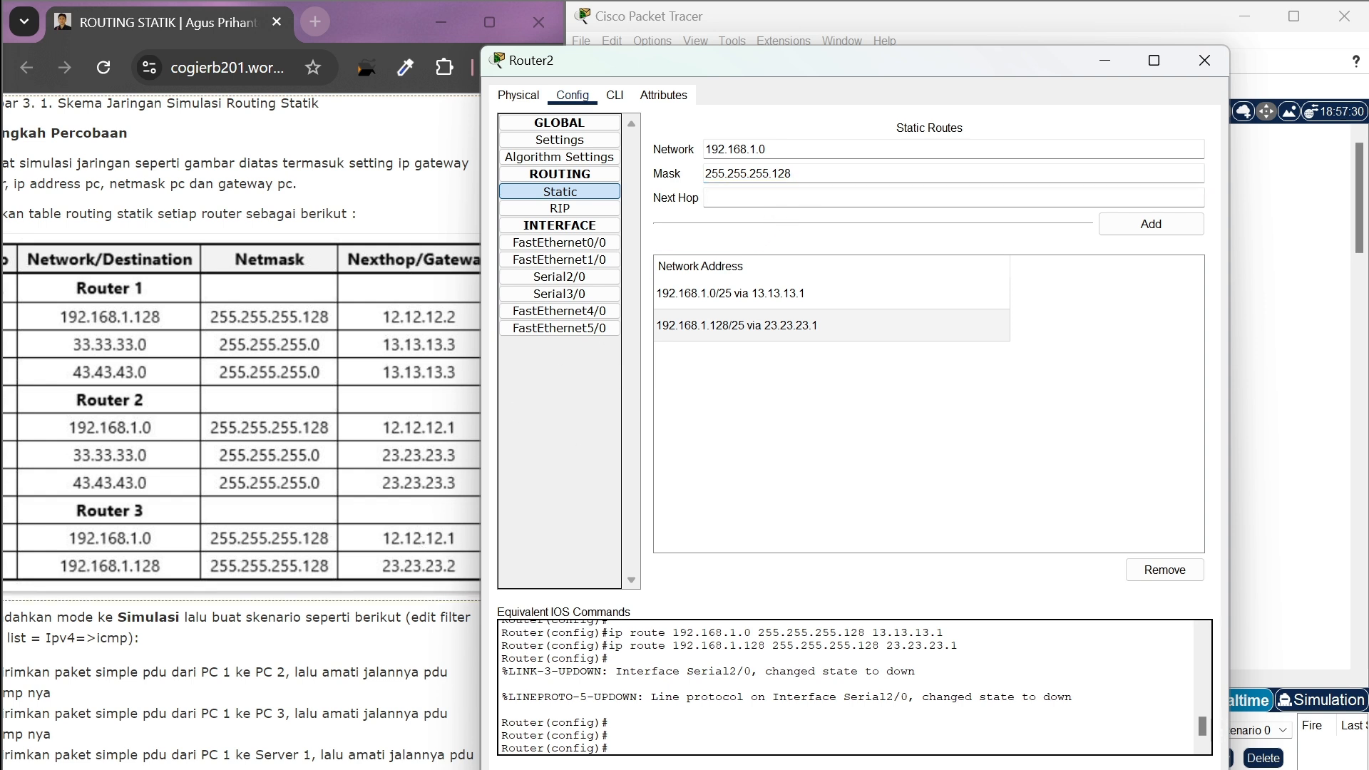
{"action": "type", "text": "23.23.23.2"}
{"action": "left_click", "coordinate": [1153, 223]}
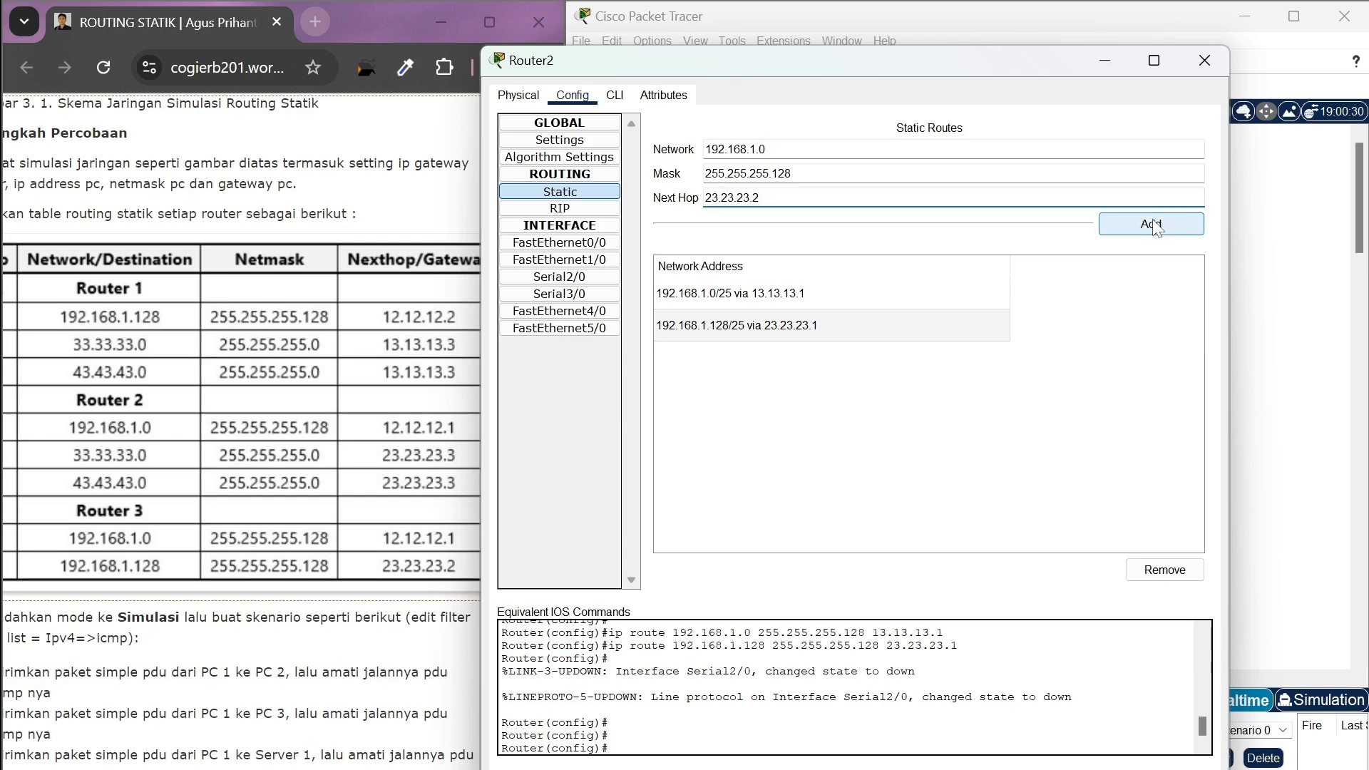
{"action": "left_click", "coordinate": [1206, 60]}
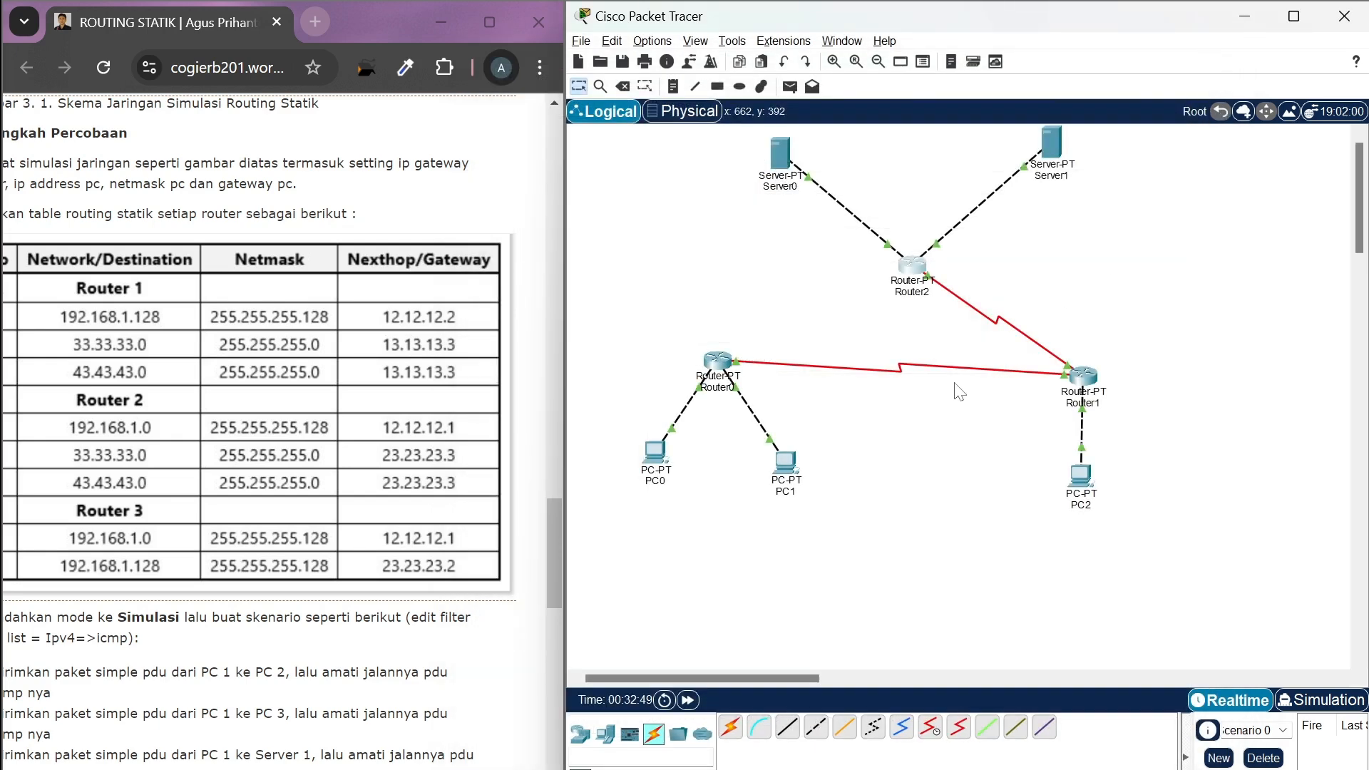
Add a simple PDU from PC0 to Server0 to test Router2's return route through Router1
{"action": "left_click", "coordinate": [789, 87]}
{"action": "left_click", "coordinate": [657, 452]}
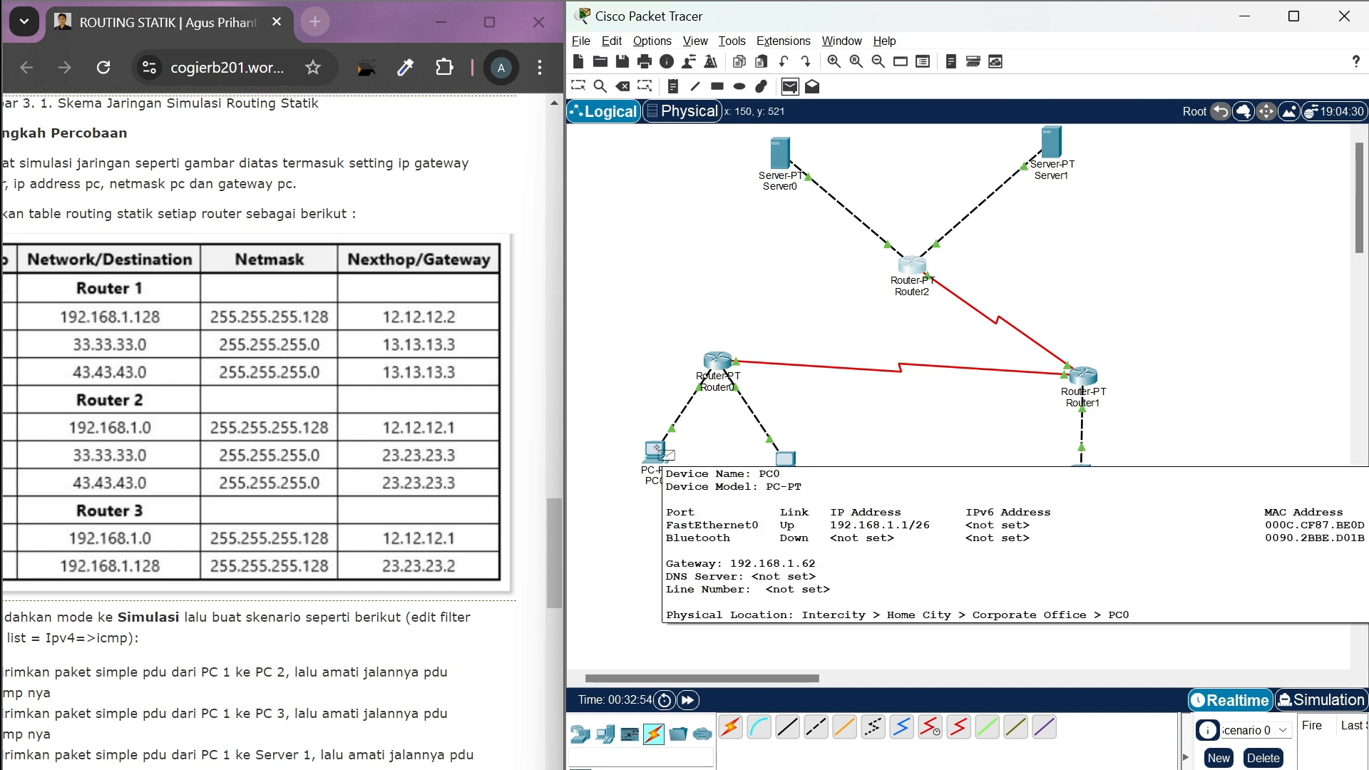
{"action": "left_click", "coordinate": [778, 162]}
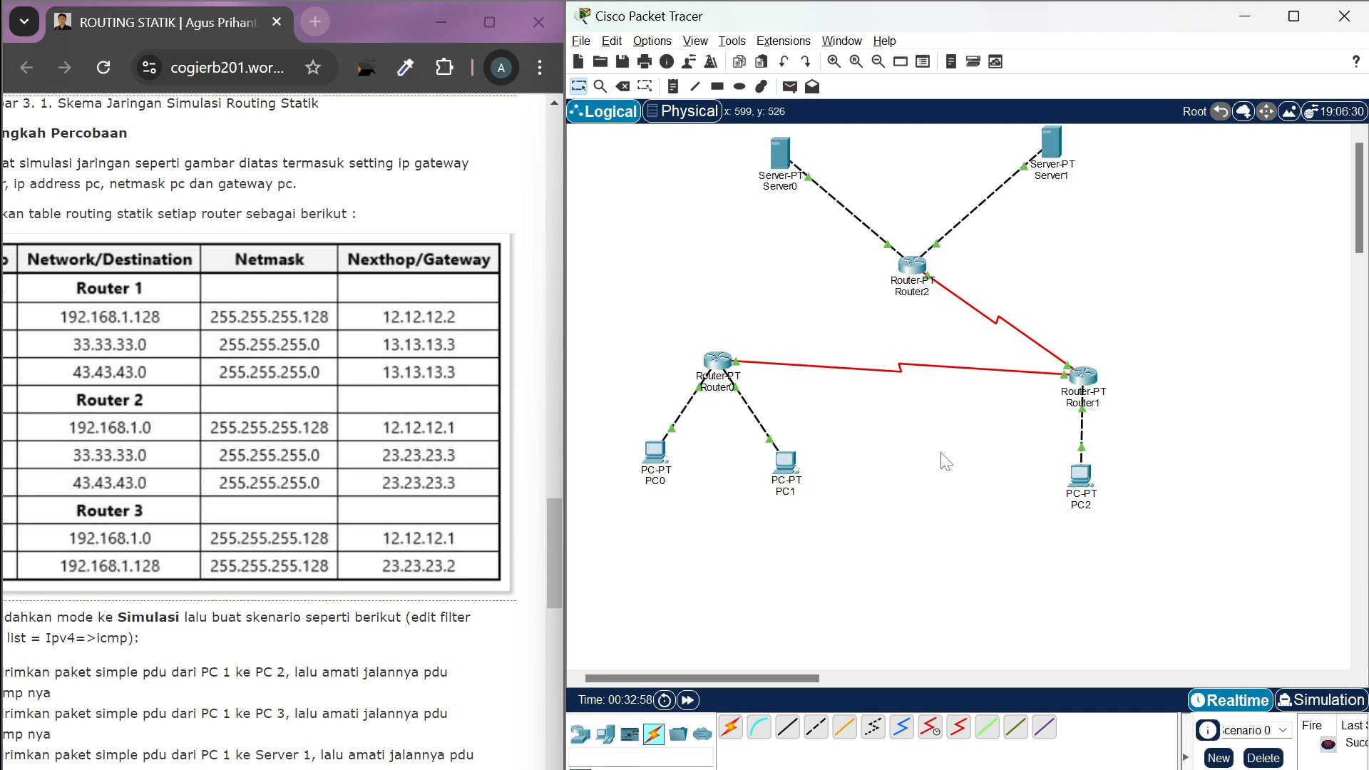
In Simulation mode, advance event by event to follow the PDU from PC0 through Router0, Router1 and Router2 to Server0
{"action": "left_click", "coordinate": [1303, 701]}
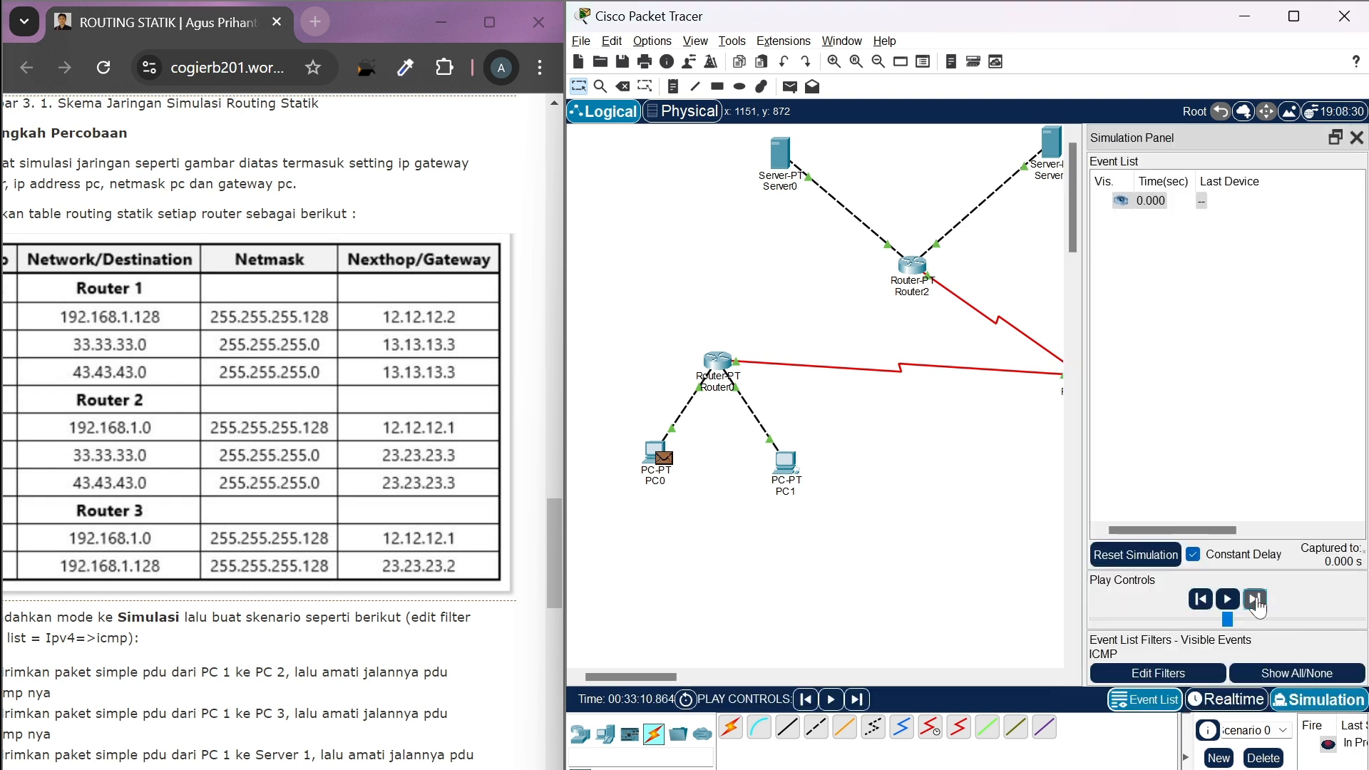
{"action": "left_click", "coordinate": [1257, 601]}
{"action": "scroll", "coordinate": [927, 589], "scroll_direction": "right", "scroll_amount": 5}
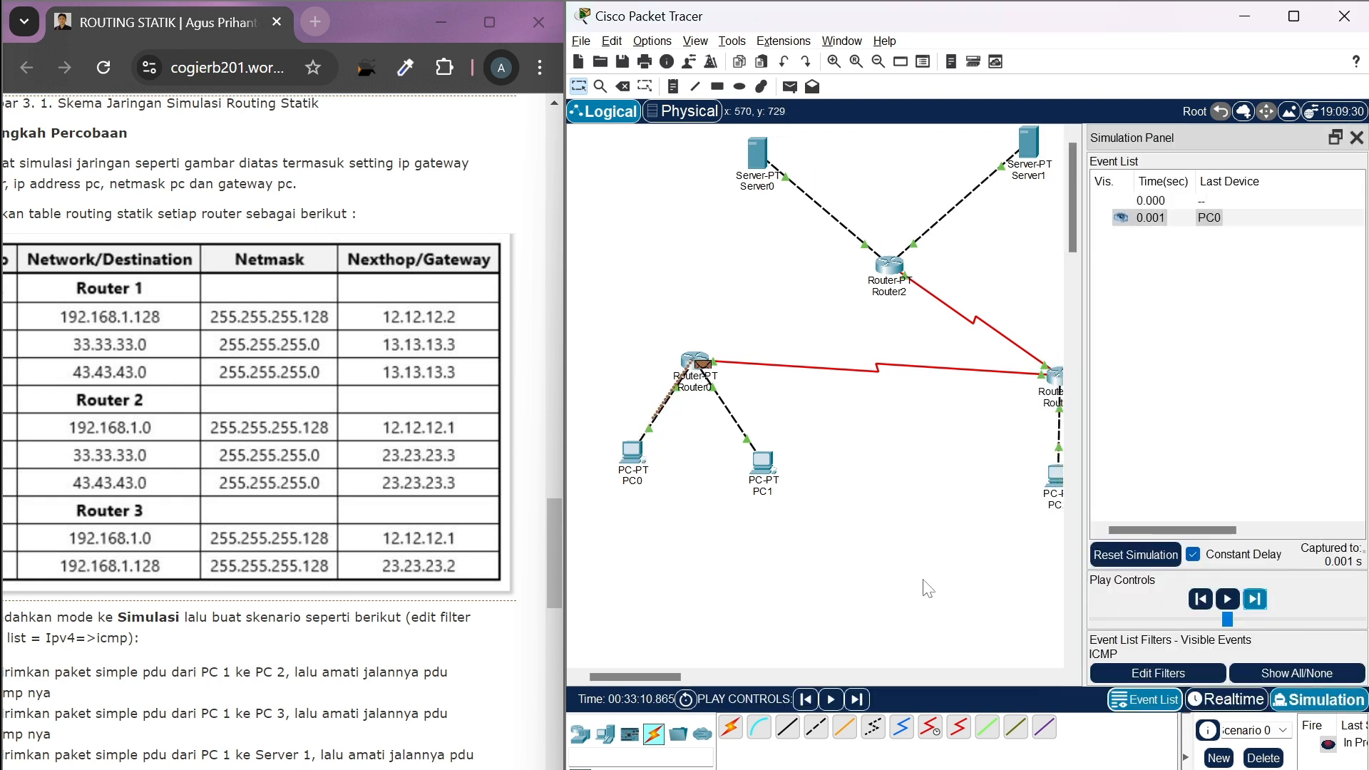
{"action": "left_click", "coordinate": [1259, 603]}
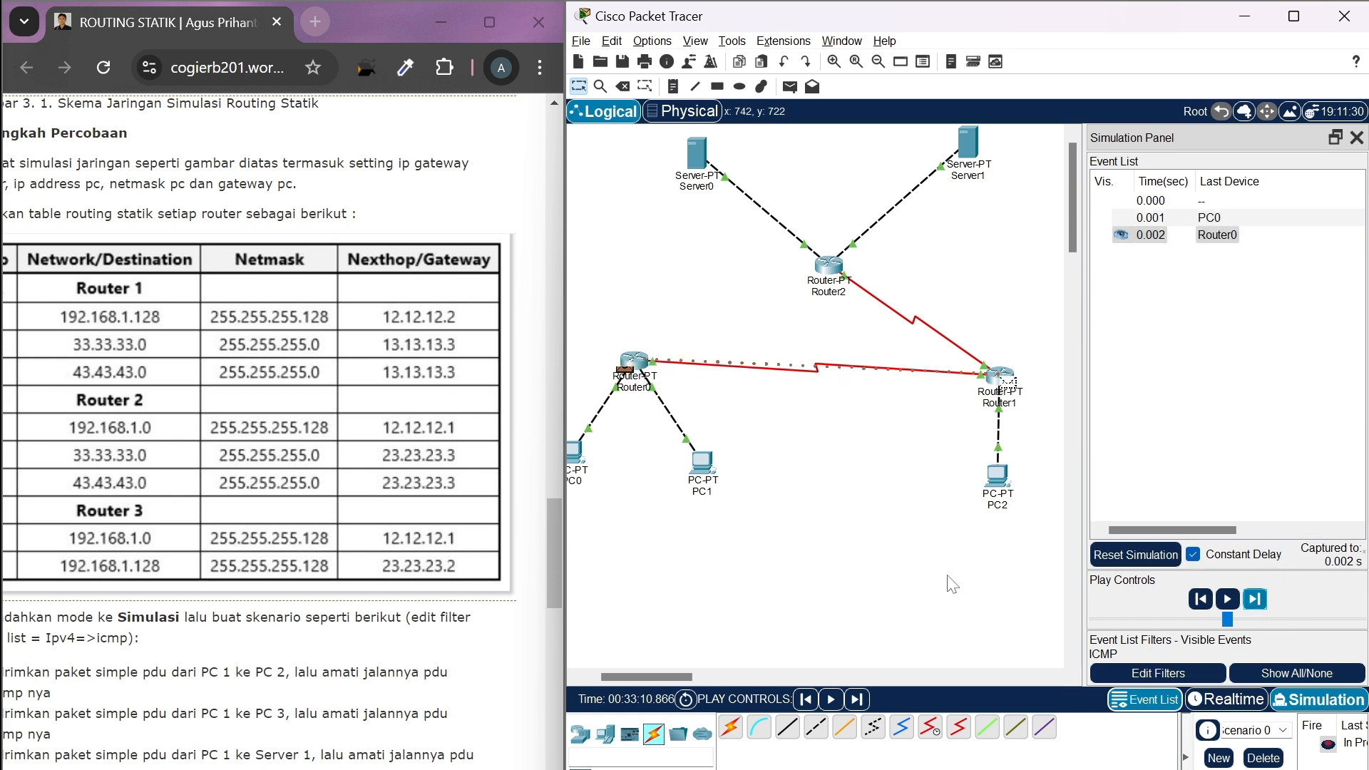
{"action": "left_click", "coordinate": [1256, 601]}
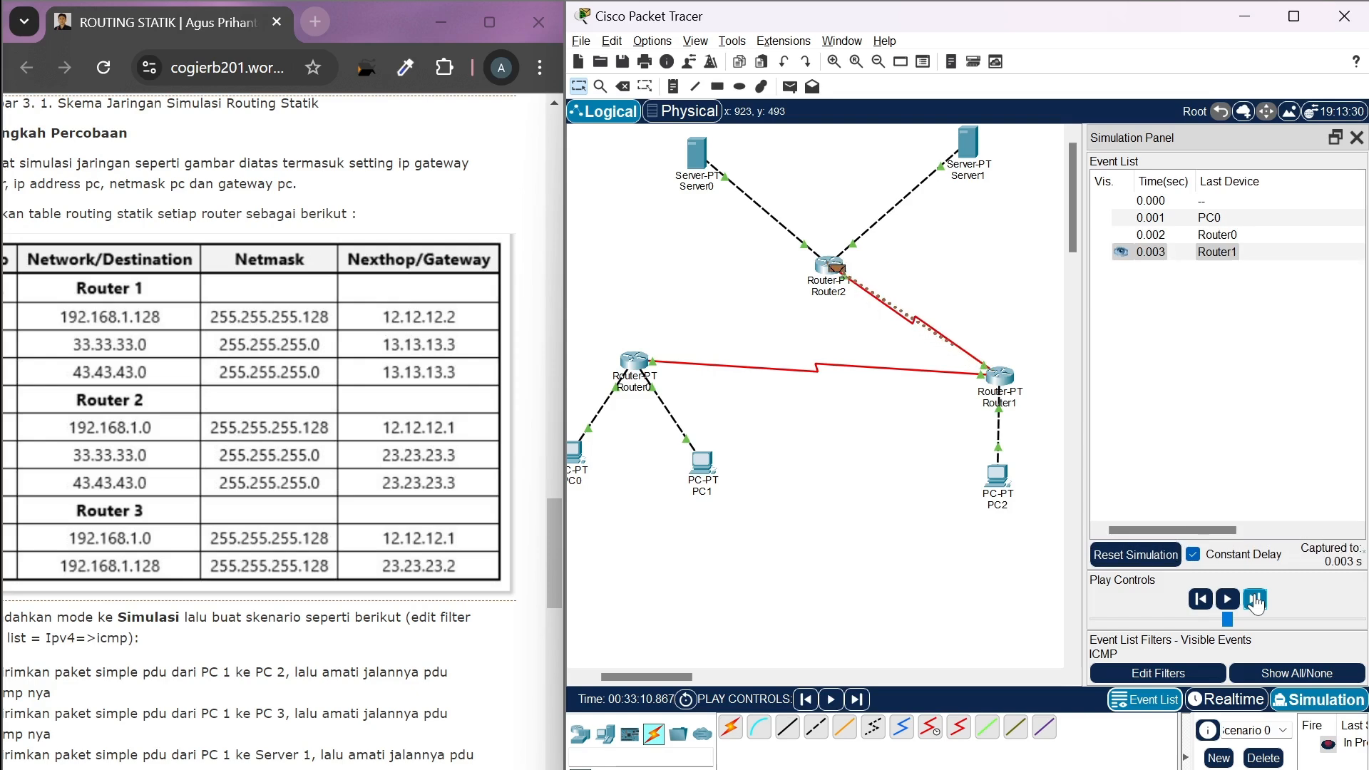
{"action": "left_click", "coordinate": [1256, 601]}
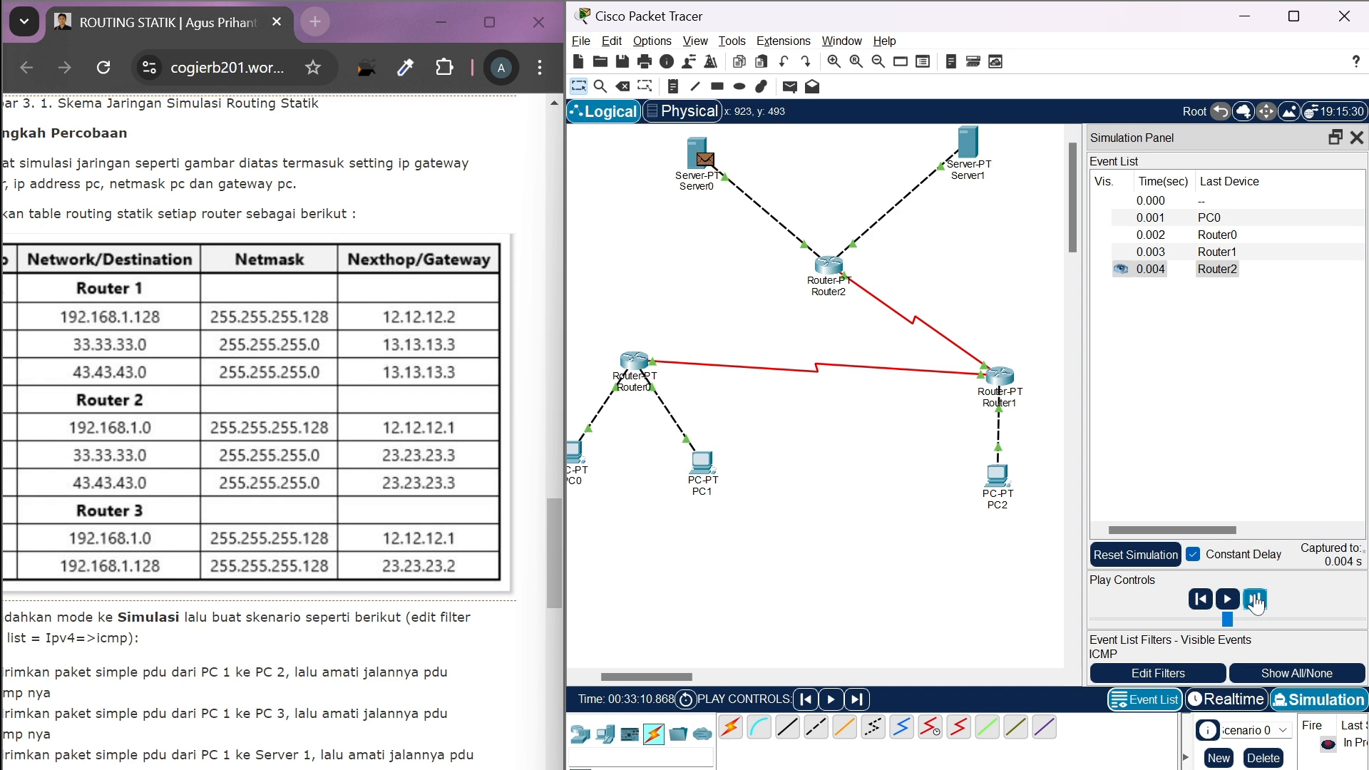
Advance the simulation to follow Server0's reply through Router2, Router1 and Router0 back to PC0
{"action": "left_click", "coordinate": [1256, 601]}
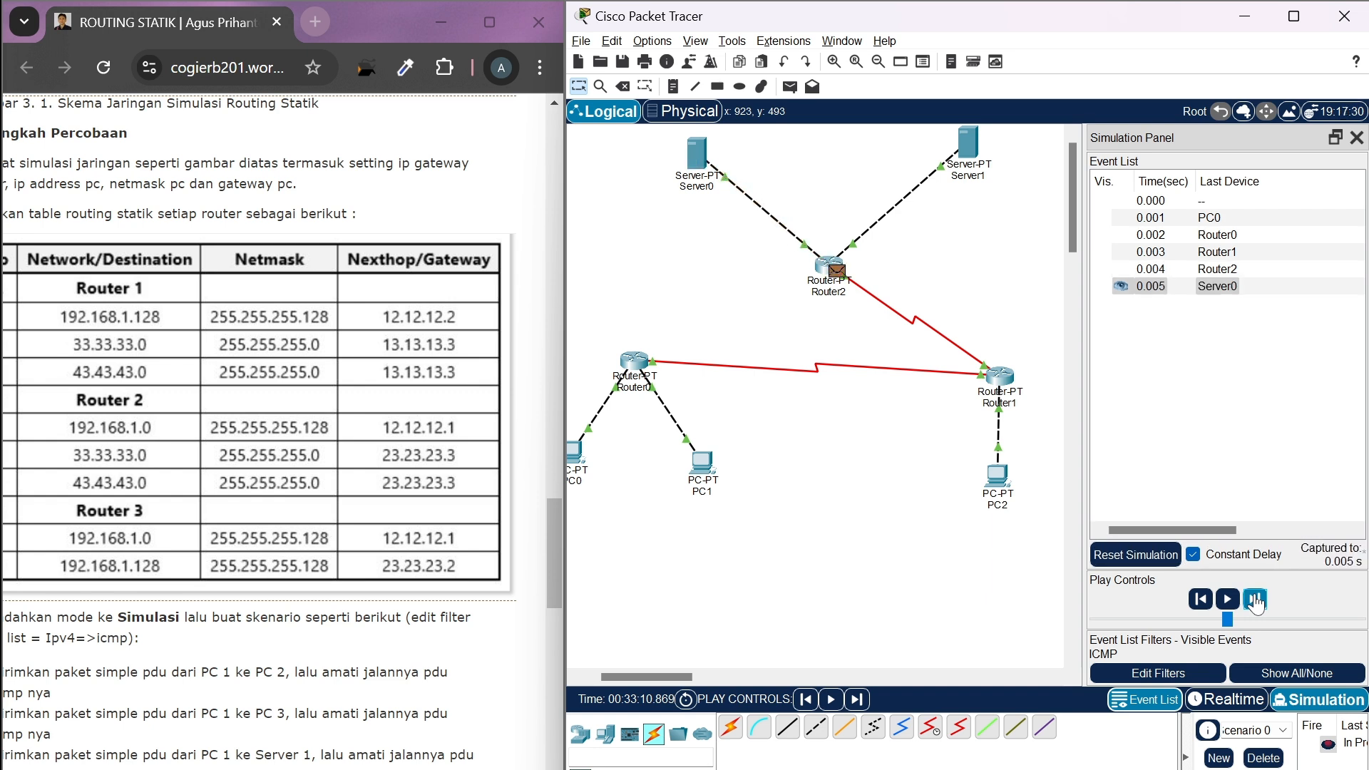
{"action": "left_click", "coordinate": [1256, 601]}
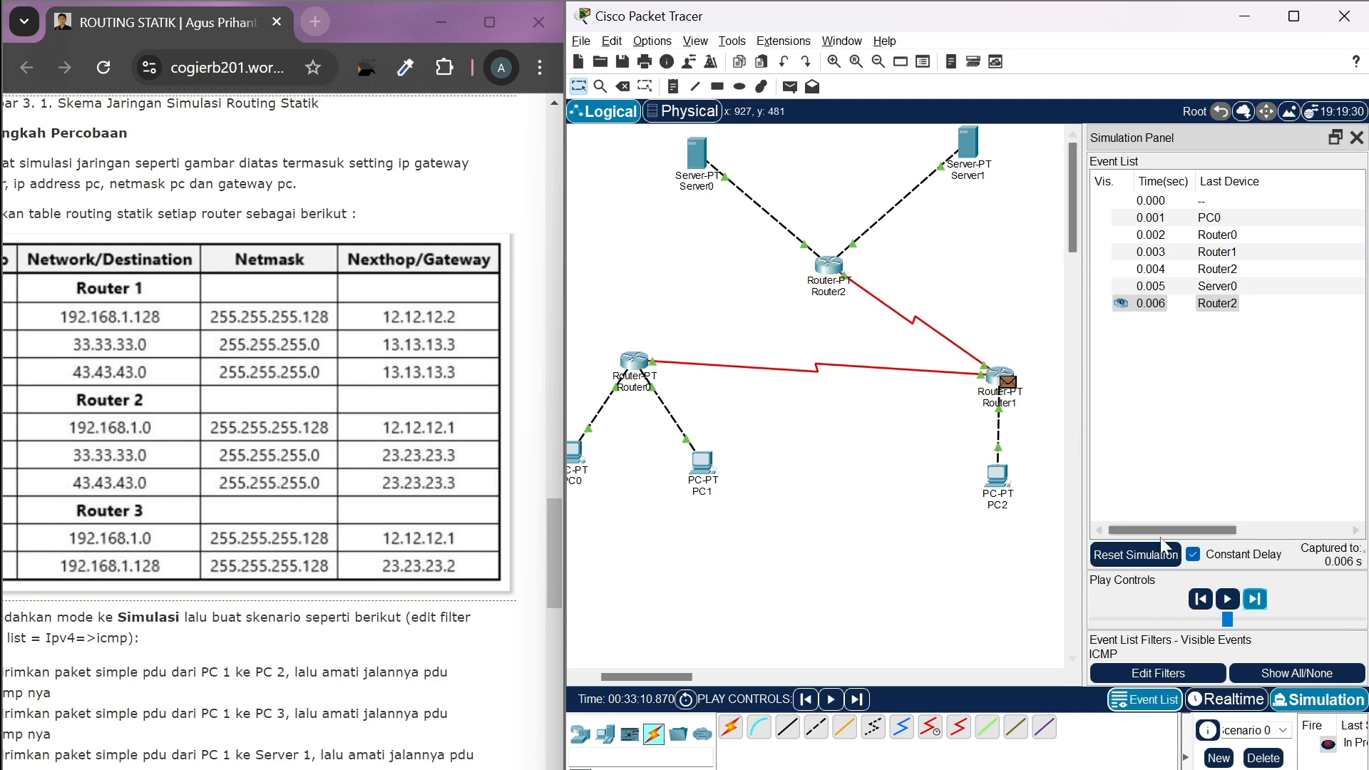
{"action": "left_click", "coordinate": [1256, 599]}
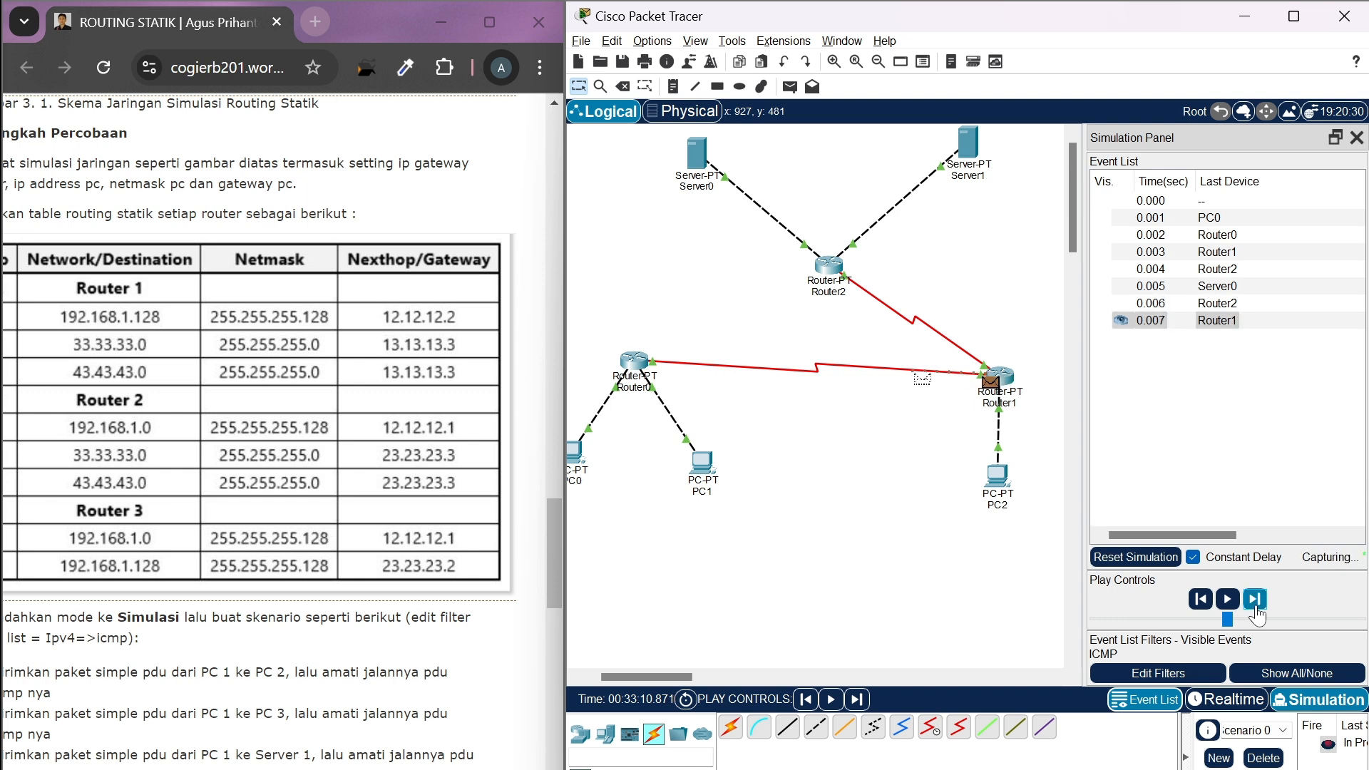
{"action": "scroll", "coordinate": [817, 515], "scroll_direction": "left", "scroll_amount": 2}
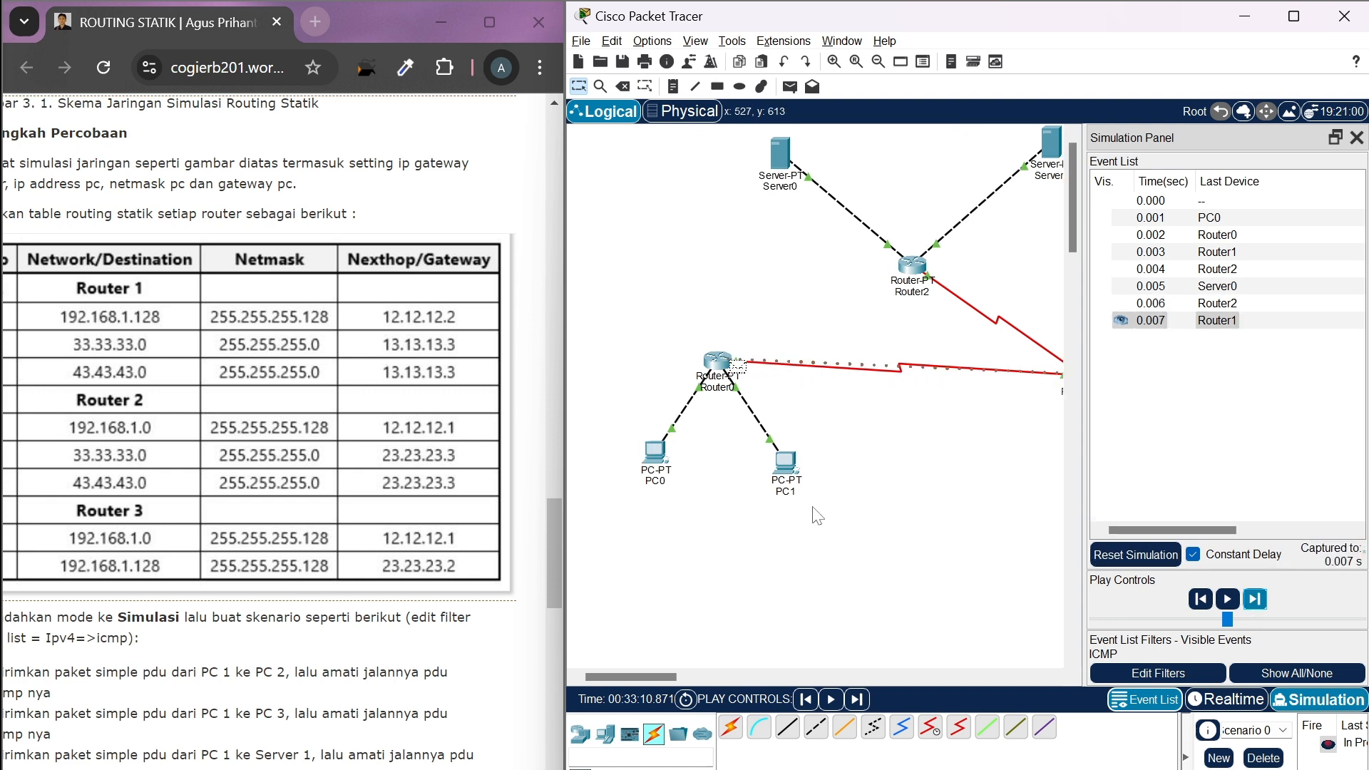
{"action": "left_click", "coordinate": [1257, 601]}
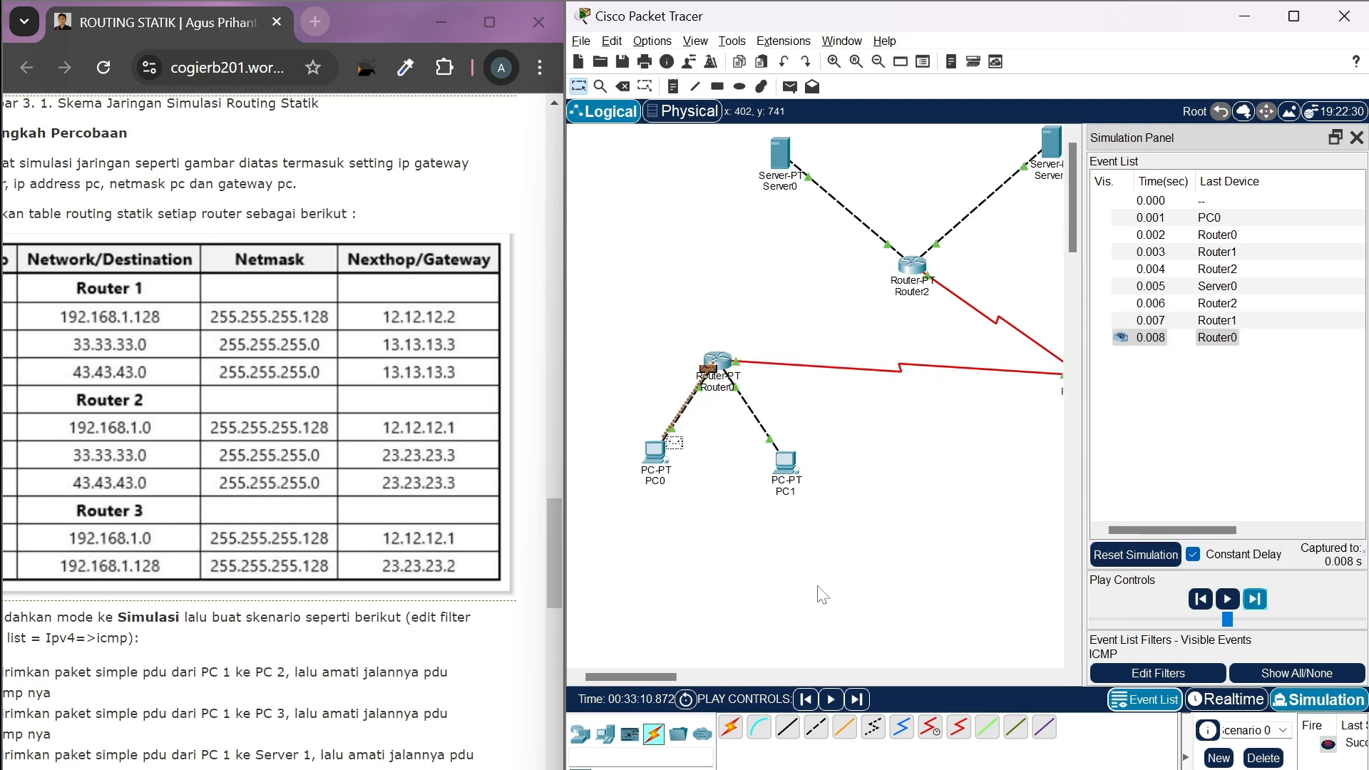
{"action": "scroll", "coordinate": [821, 594], "scroll_direction": "right", "scroll_amount": 2}
{"action": "scroll", "coordinate": [821, 593], "scroll_direction": "left", "scroll_amount": 2}
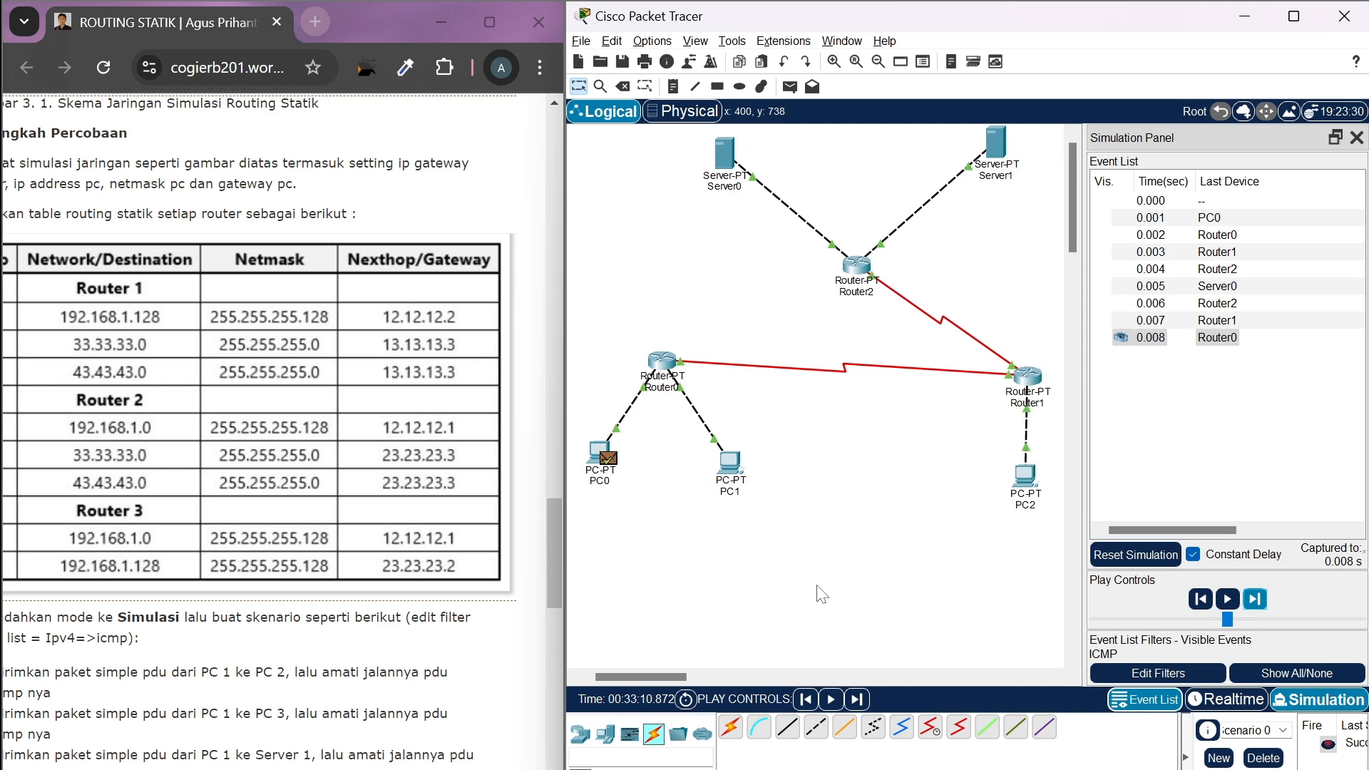
{"action": "scroll", "coordinate": [821, 593], "scroll_direction": "right", "scroll_amount": 1}
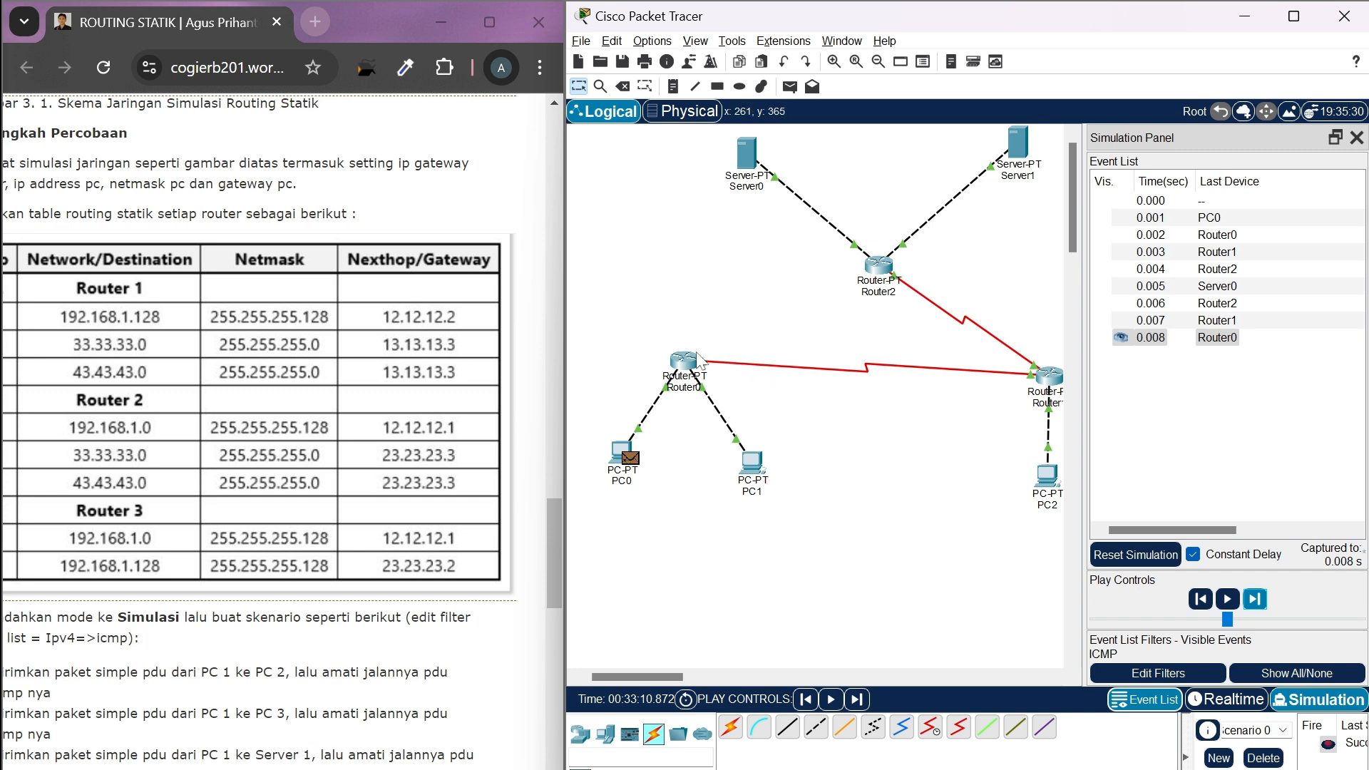
{"action": "scroll", "coordinate": [993, 421], "scroll_direction": "right", "scroll_amount": 1}
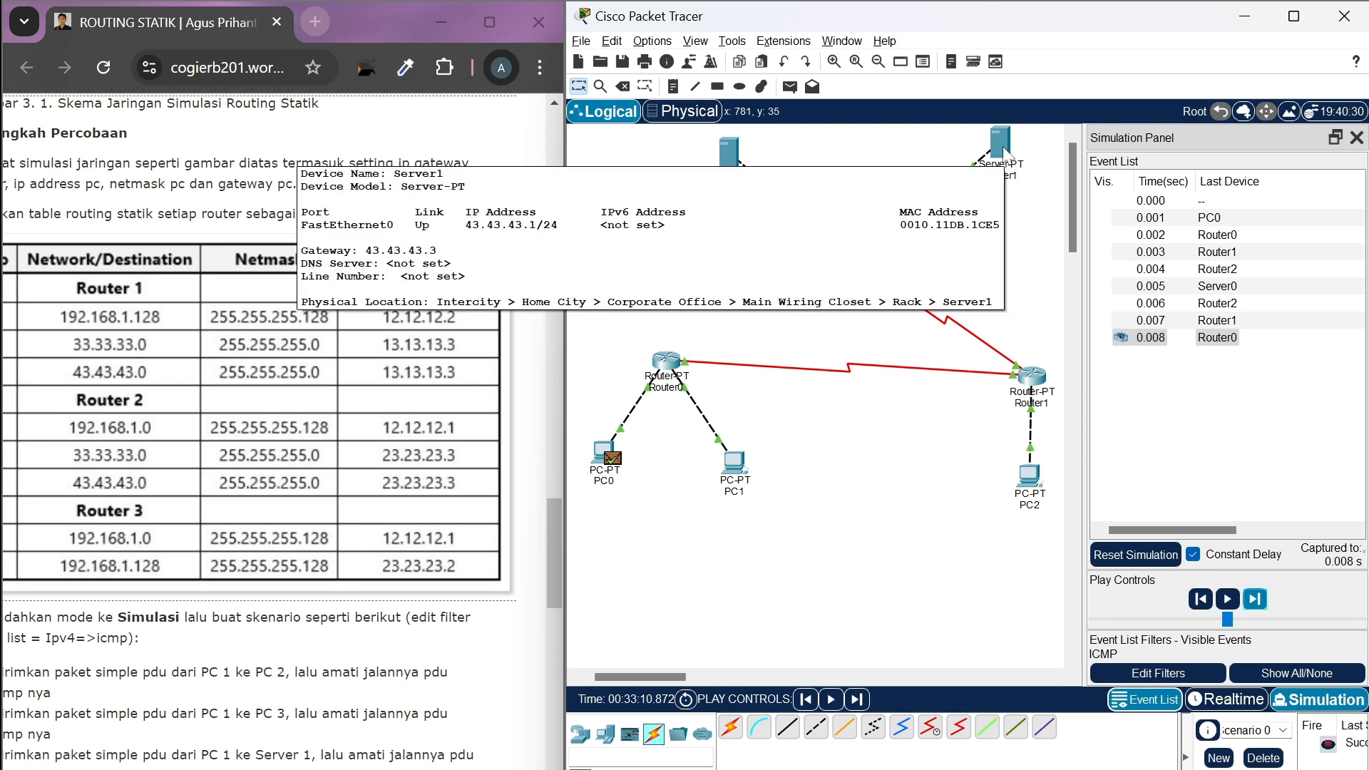
Clear the previous scenario in Realtime mode, add a simple PDU from PC0 to Server1 and simulate its hop to Router0
{"action": "left_click", "coordinate": [1230, 703]}
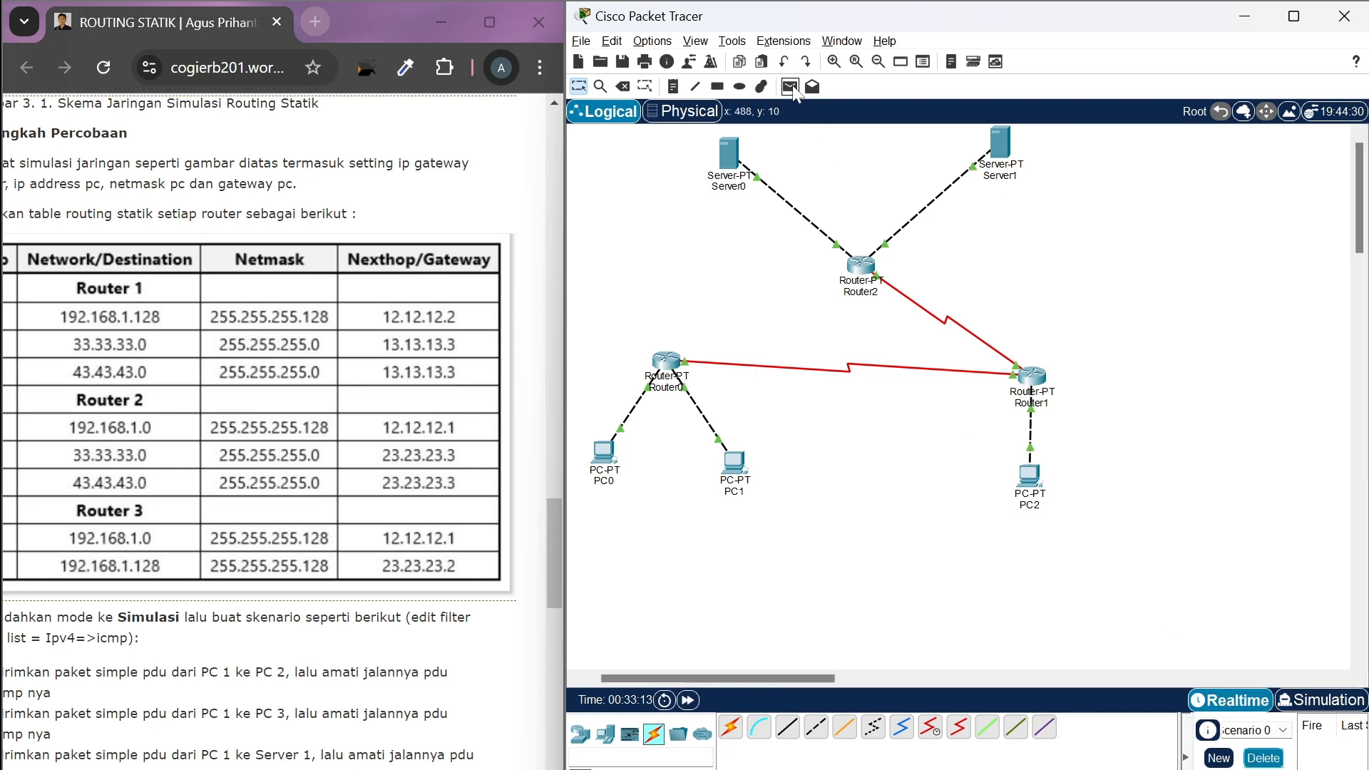
{"action": "left_click", "coordinate": [790, 87]}
{"action": "left_click", "coordinate": [605, 452]}
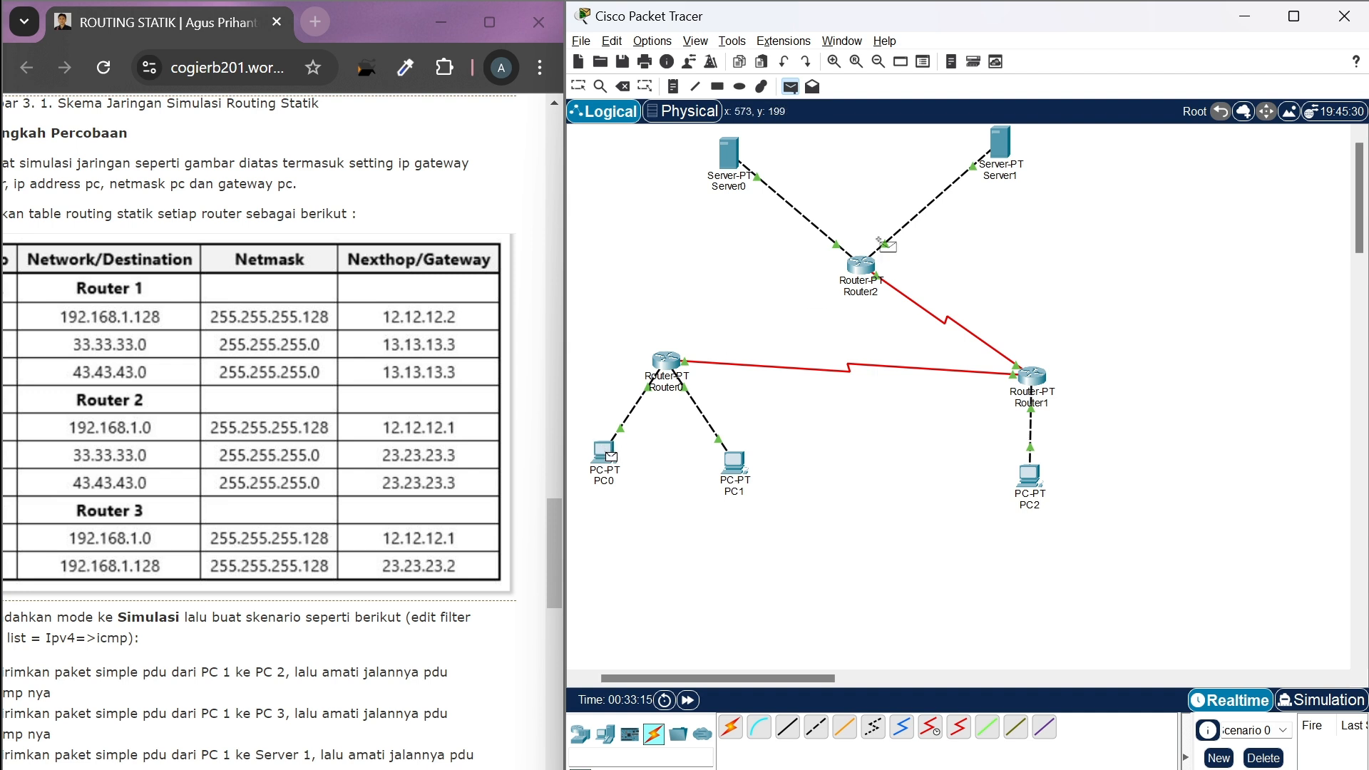
{"action": "left_click", "coordinate": [994, 150]}
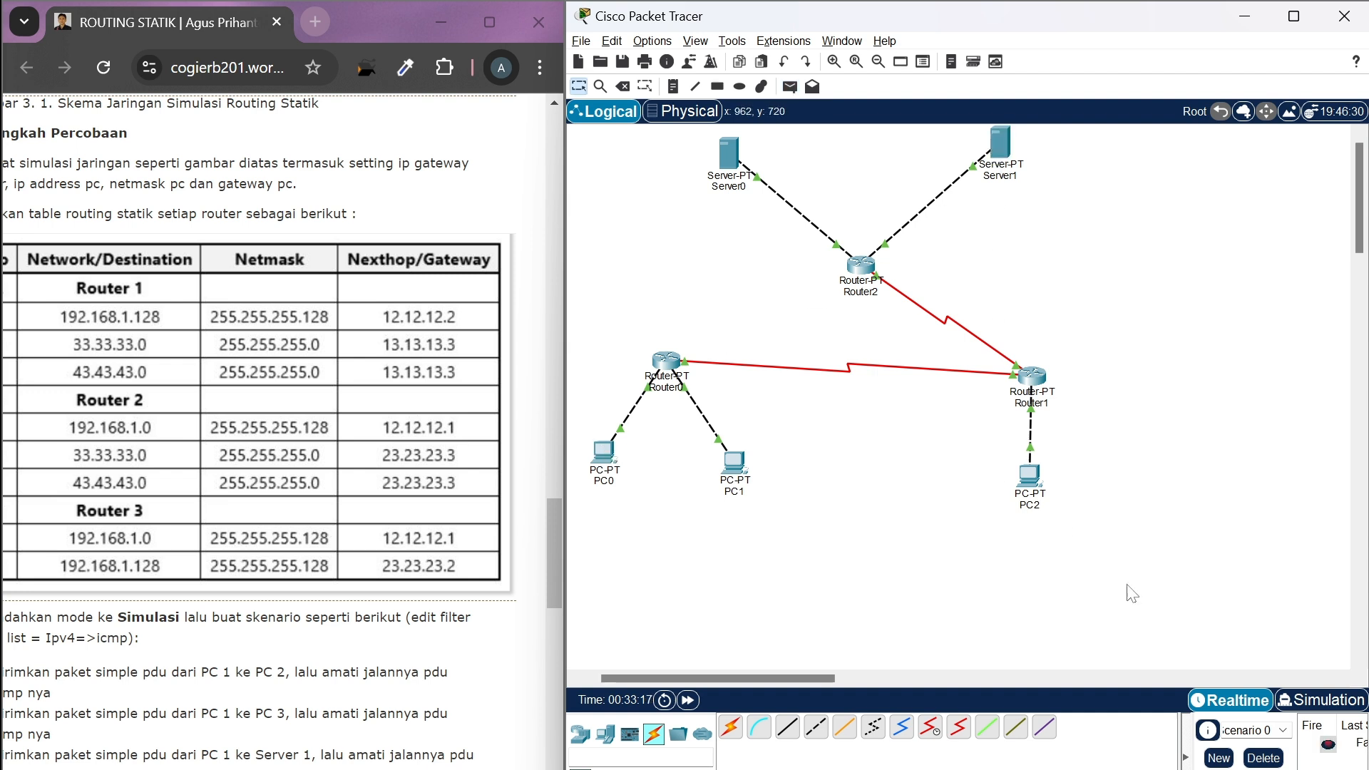
{"action": "left_click", "coordinate": [1314, 699]}
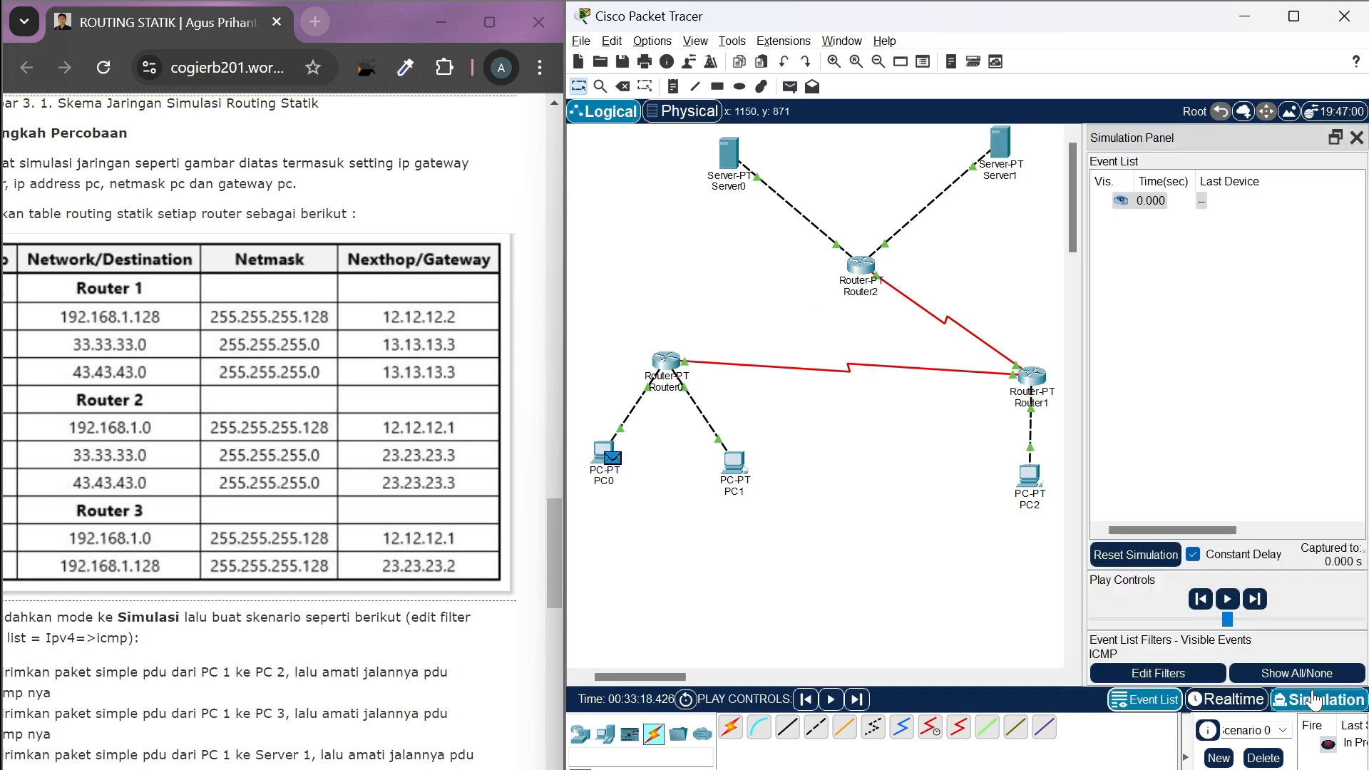
{"action": "left_click", "coordinate": [1264, 601]}
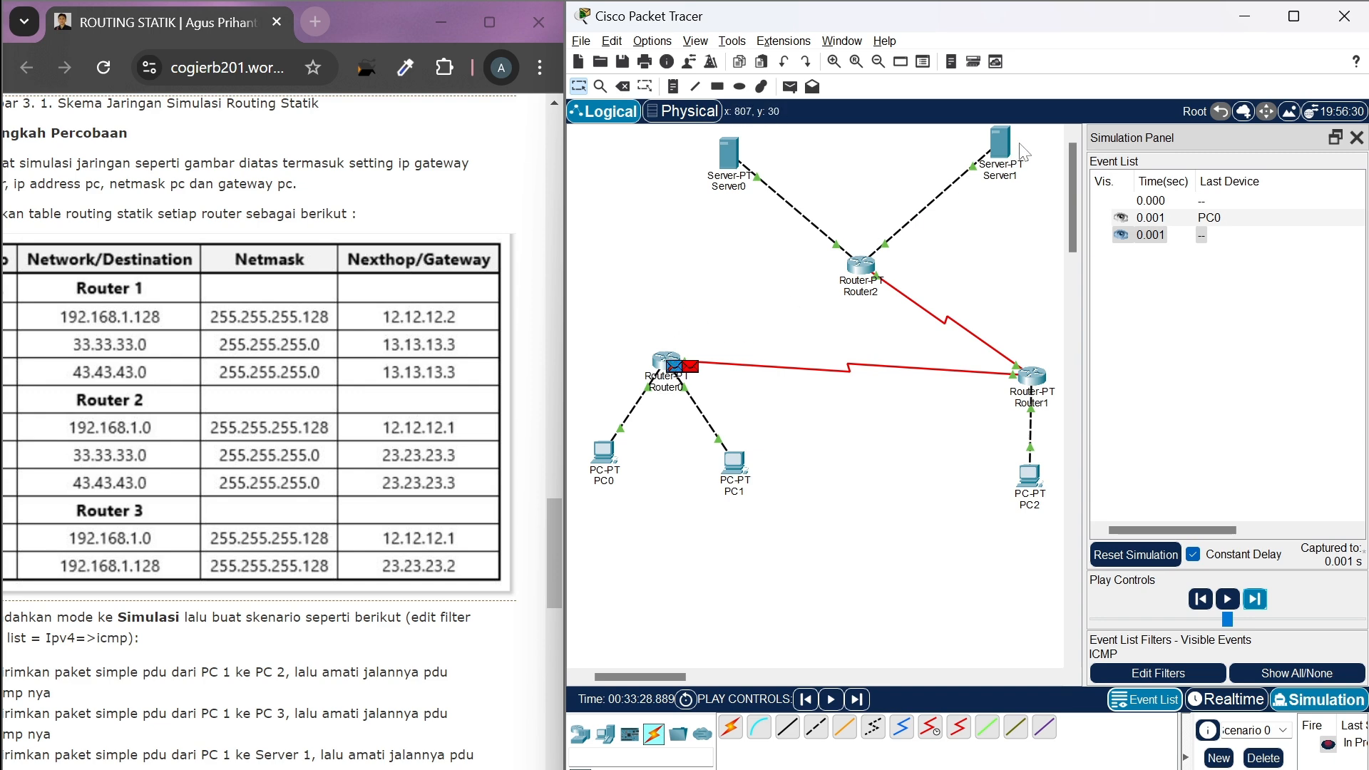
Close the simulation view, return to Realtime mode and delete the PDU scenario between PC0 and Server1
{"action": "left_click", "coordinate": [1358, 137]}
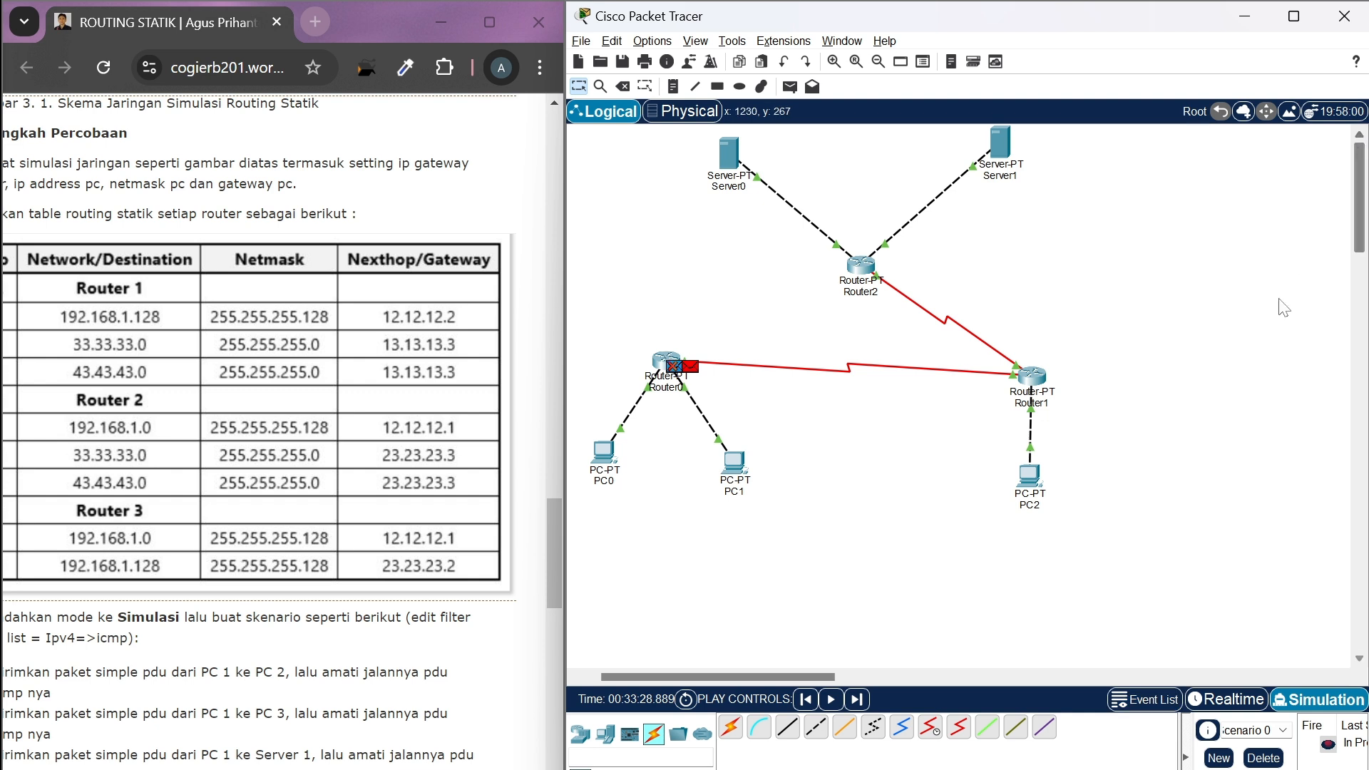
{"action": "left_click", "coordinate": [1228, 700]}
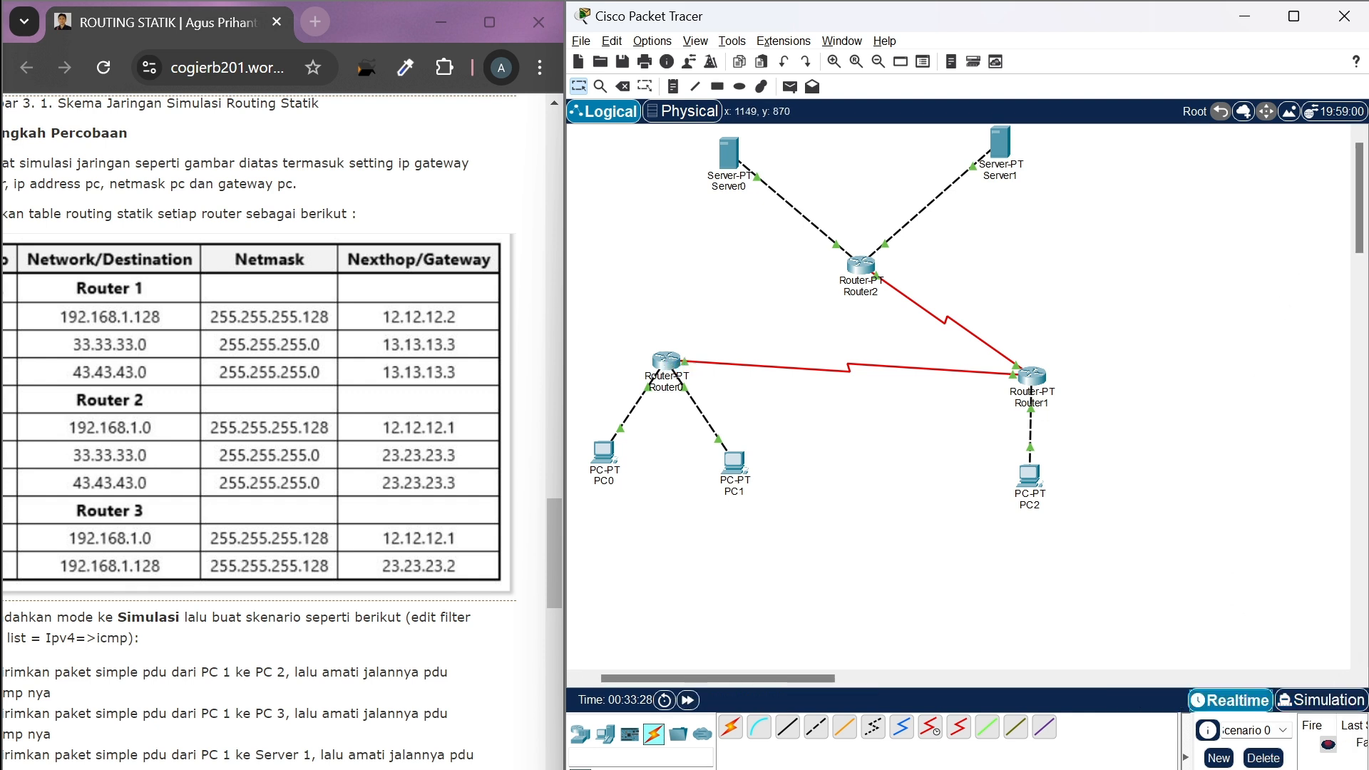
{"action": "left_click", "coordinate": [1263, 758]}
Add a static route on Router0 to network 43.43.43.0 with mask 255.255.255.0 and next hop 12.12.12.2
{"action": "left_click", "coordinate": [674, 365]}
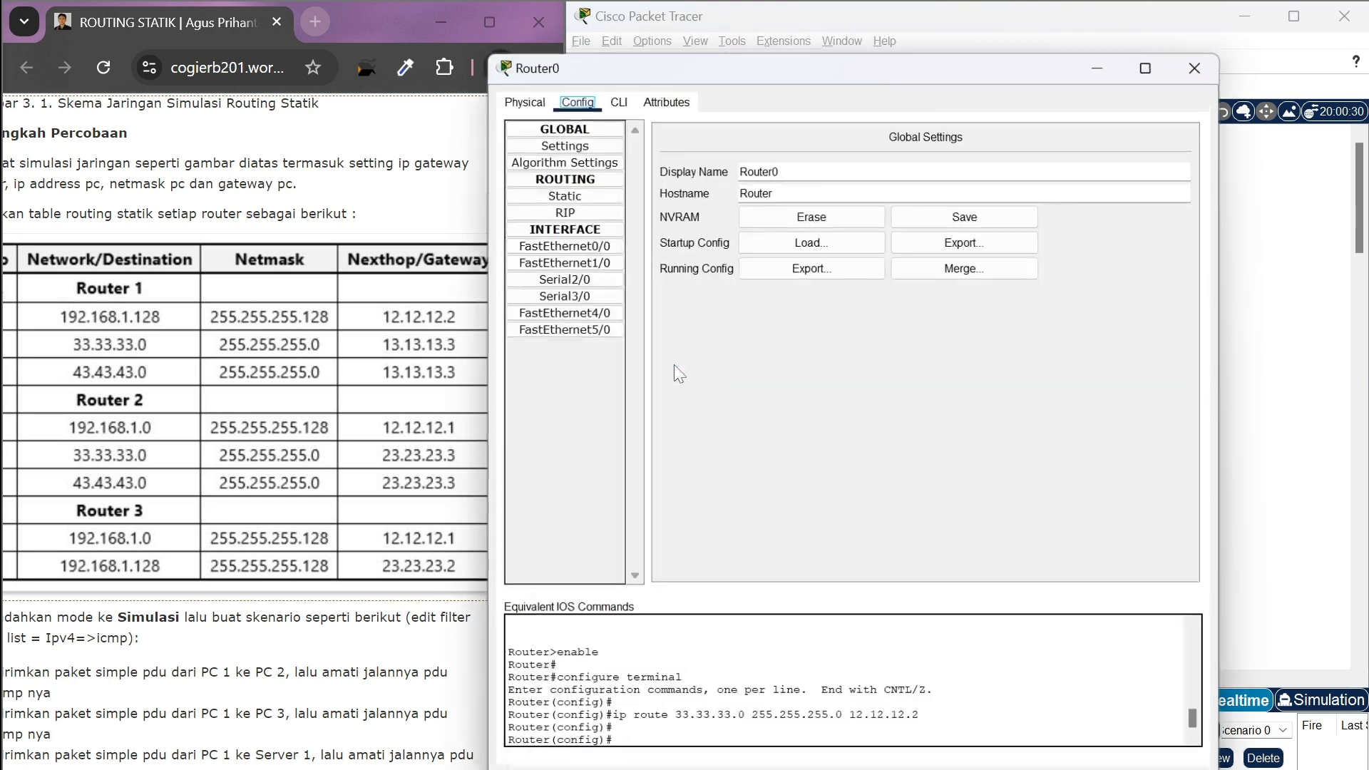
{"action": "left_click", "coordinate": [583, 194]}
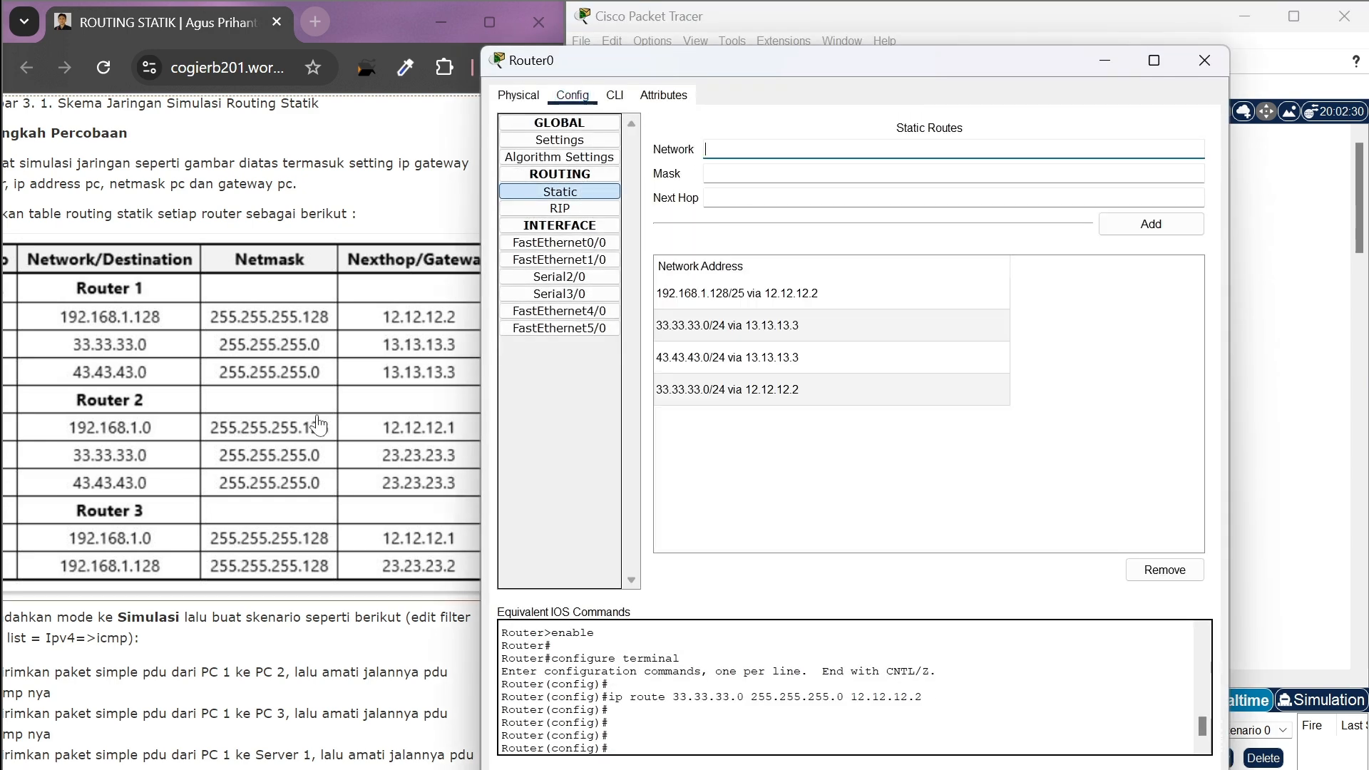
{"action": "scroll", "coordinate": [319, 425], "scroll_direction": "up", "scroll_amount": 1}
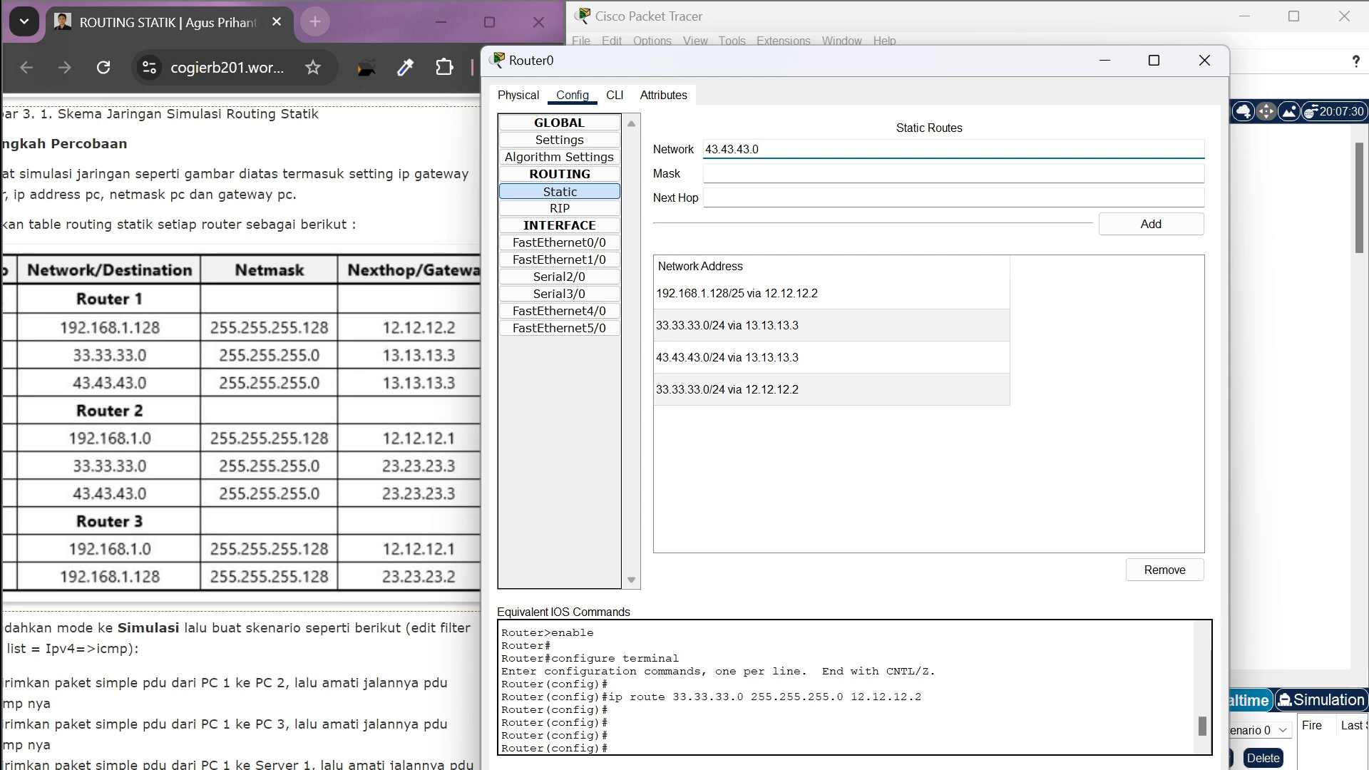
{"action": "left_click", "coordinate": [708, 173]}
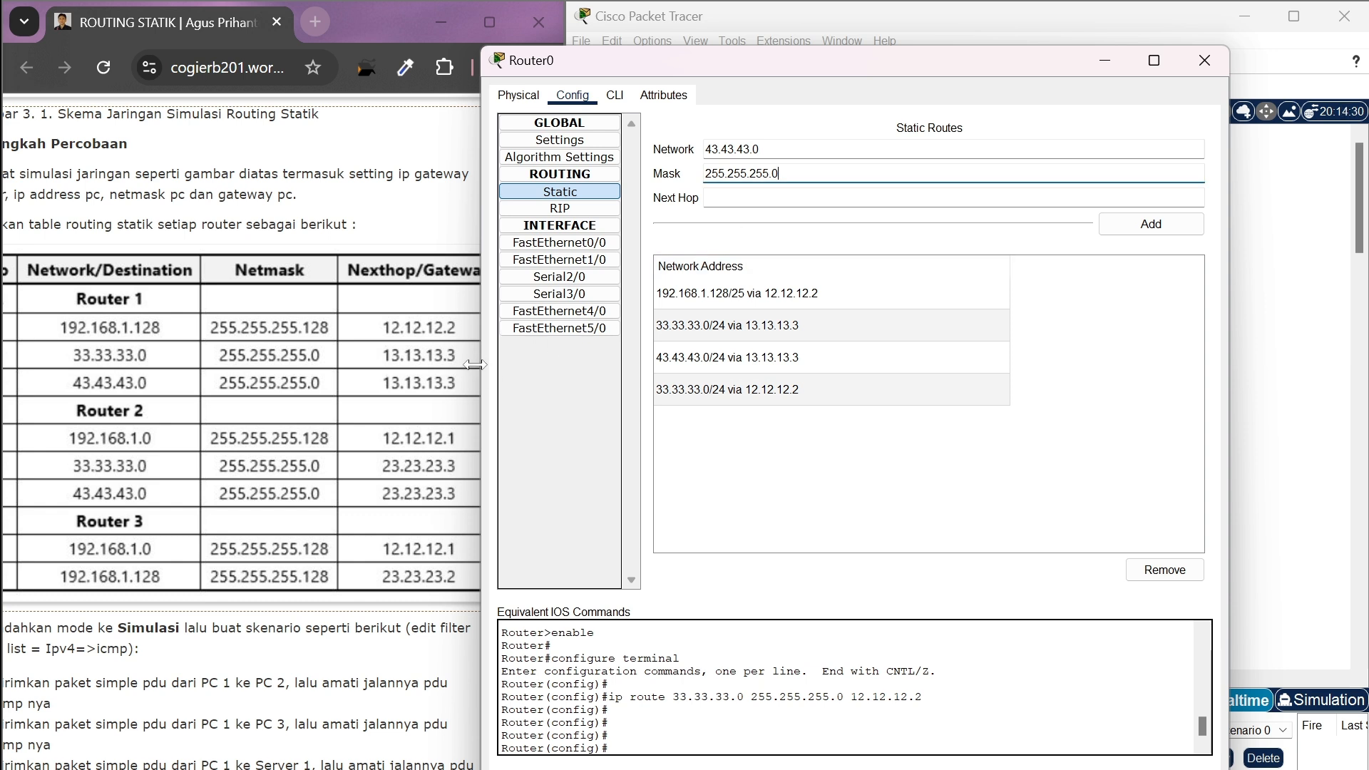
{"action": "left_click", "coordinate": [742, 197]}
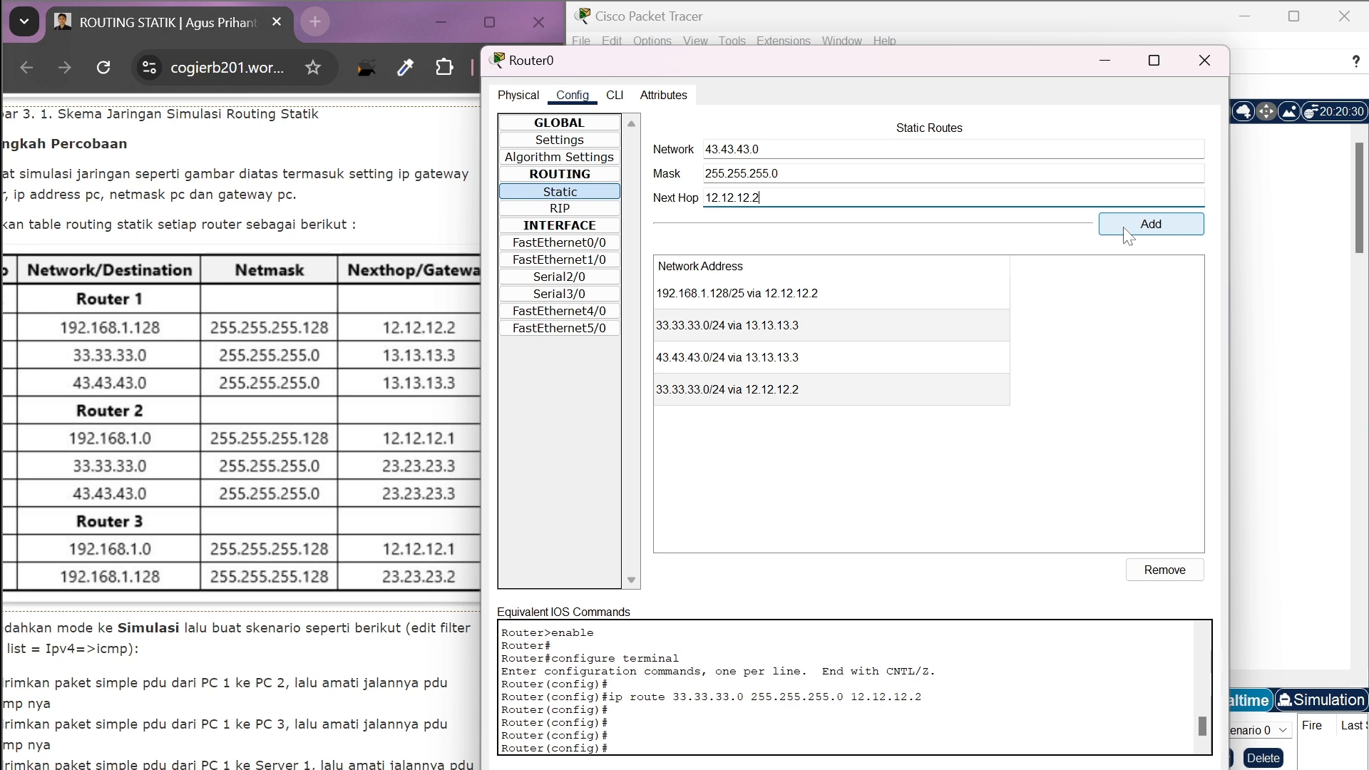
{"action": "left_click", "coordinate": [1127, 234]}
{"action": "left_click", "coordinate": [1205, 60]}
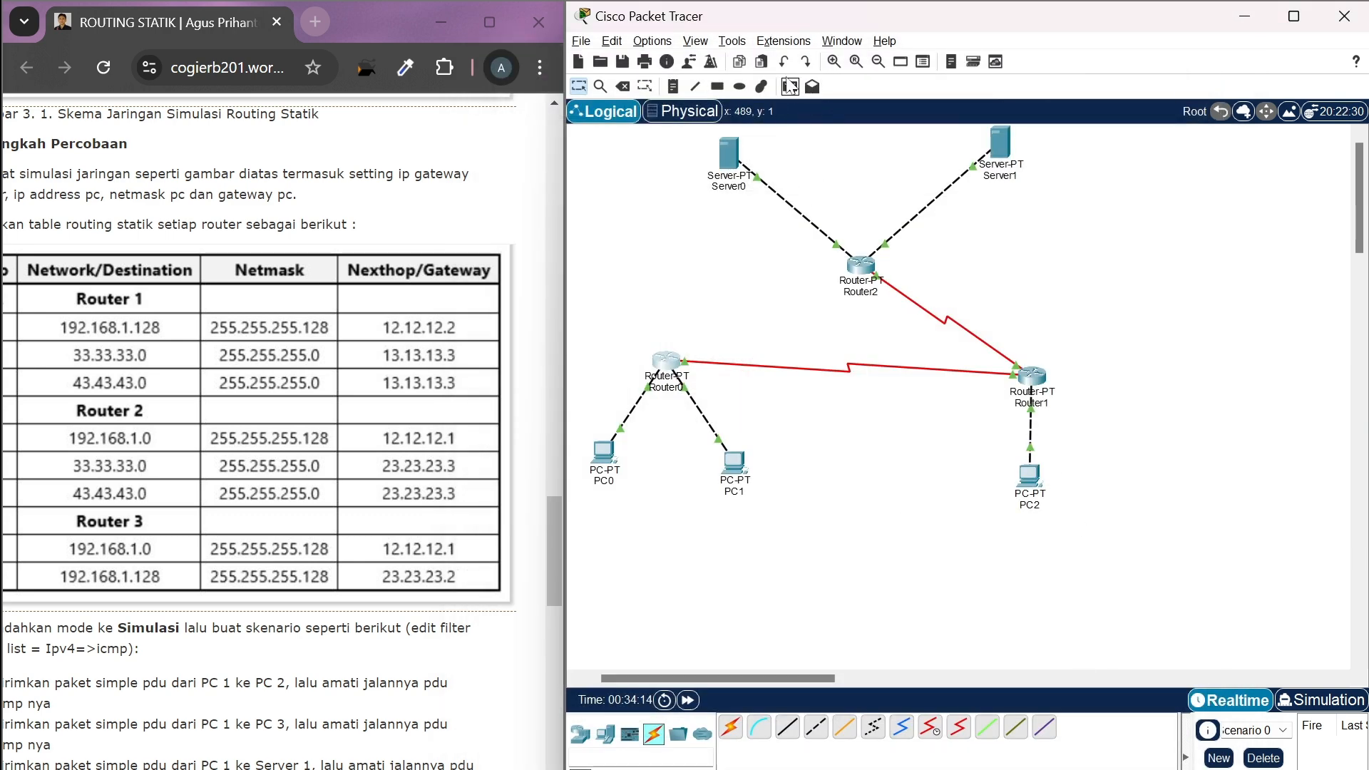
Add a simple PDU from PC0 to Server1 to test Router0's alternative route to 43.43.43.0
{"action": "left_click", "coordinate": [791, 86]}
{"action": "left_click", "coordinate": [604, 451]}
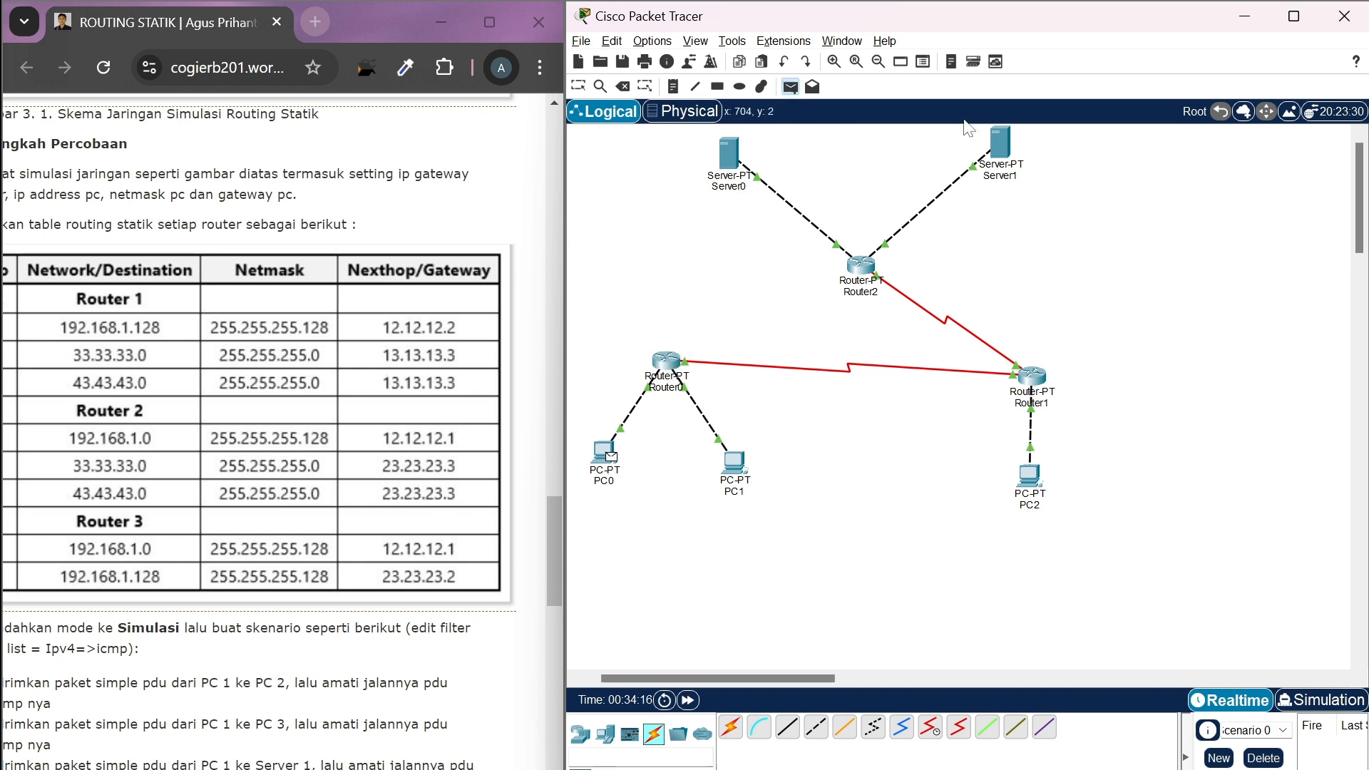
{"action": "left_click", "coordinate": [1007, 150]}
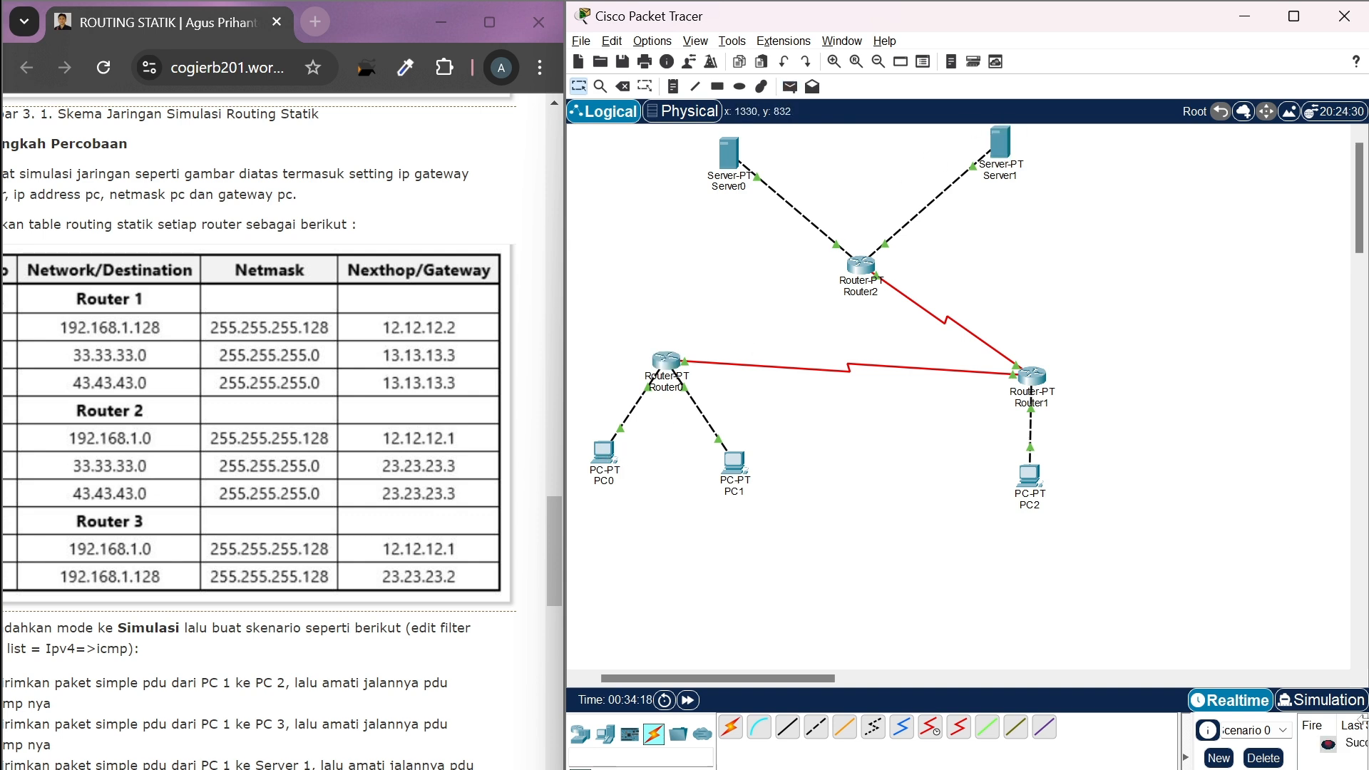
In Simulation mode, advance event by event to follow the PDU from PC0 through Router0, Router1 and Router2 to Server1
{"action": "left_click", "coordinate": [1323, 701]}
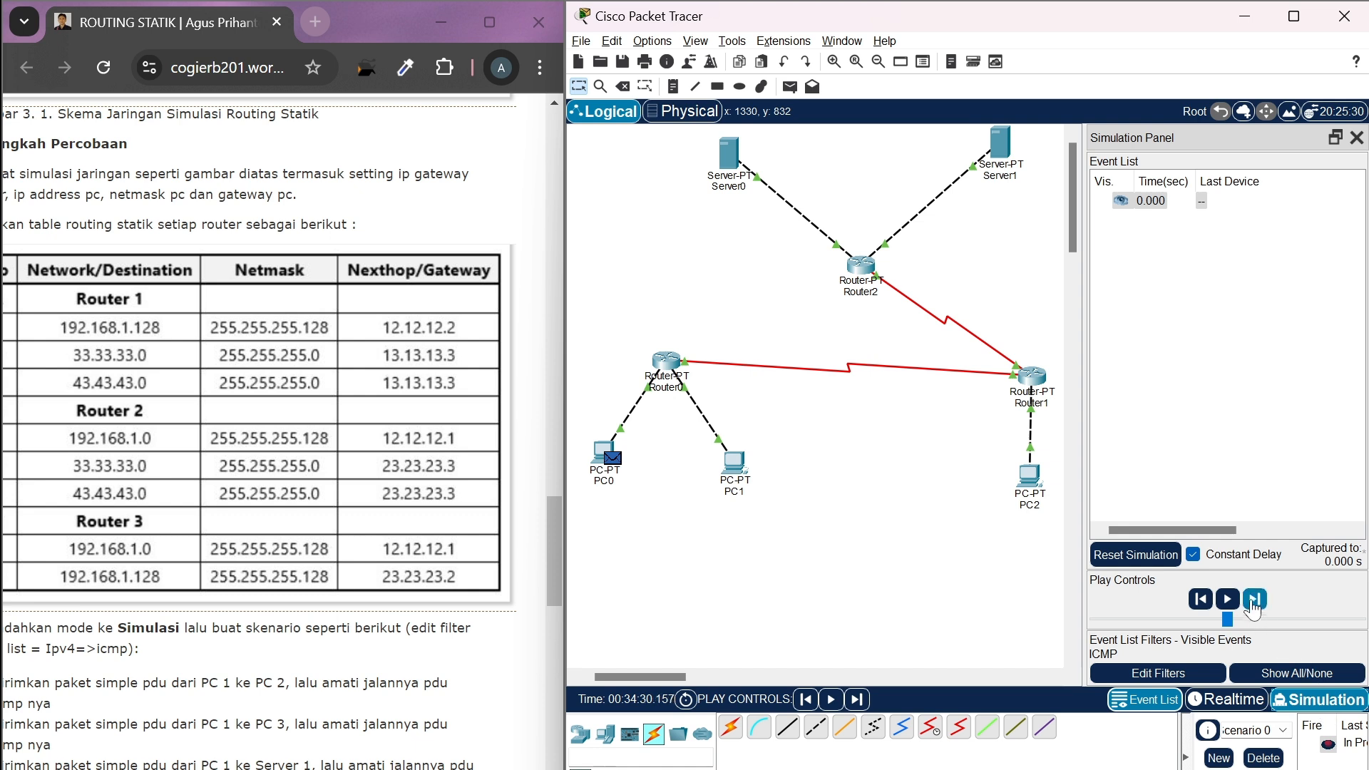
{"action": "left_click", "coordinate": [1253, 603]}
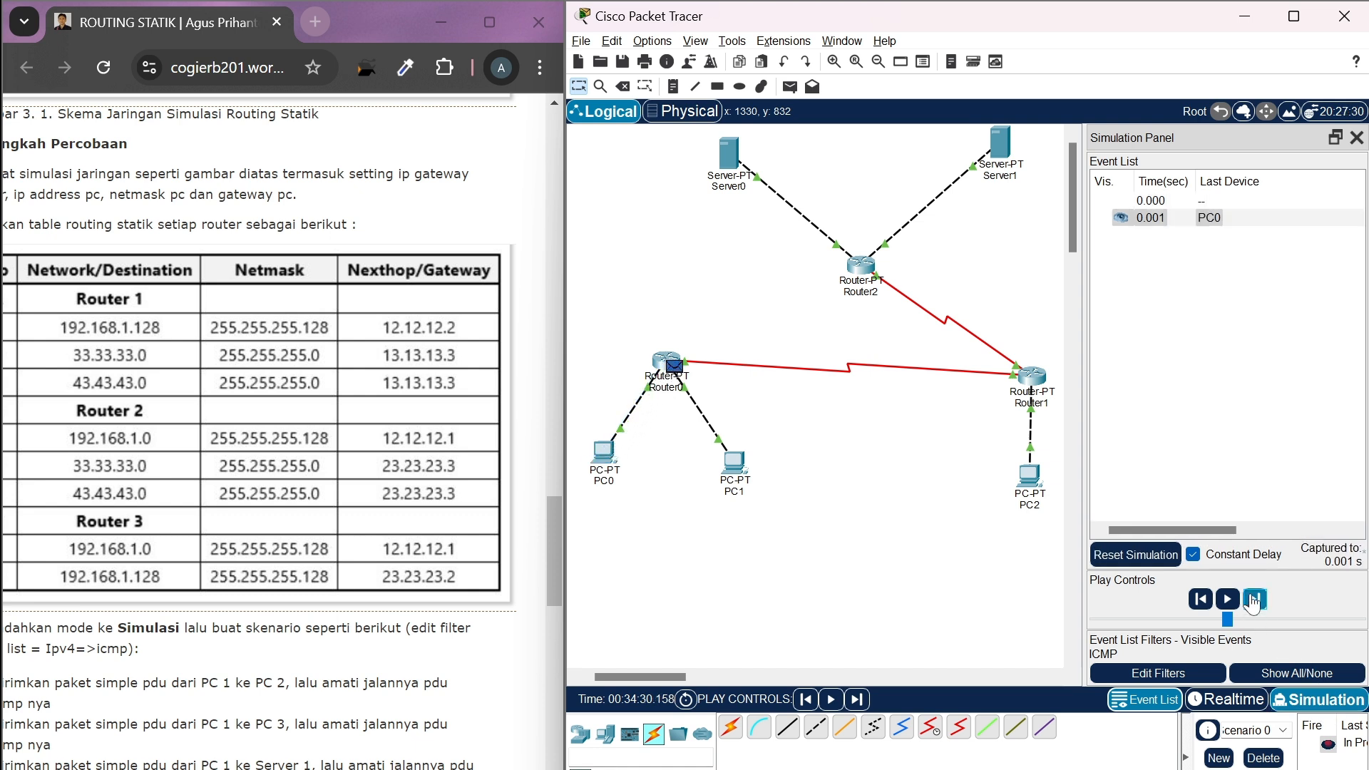
{"action": "left_click", "coordinate": [1253, 603]}
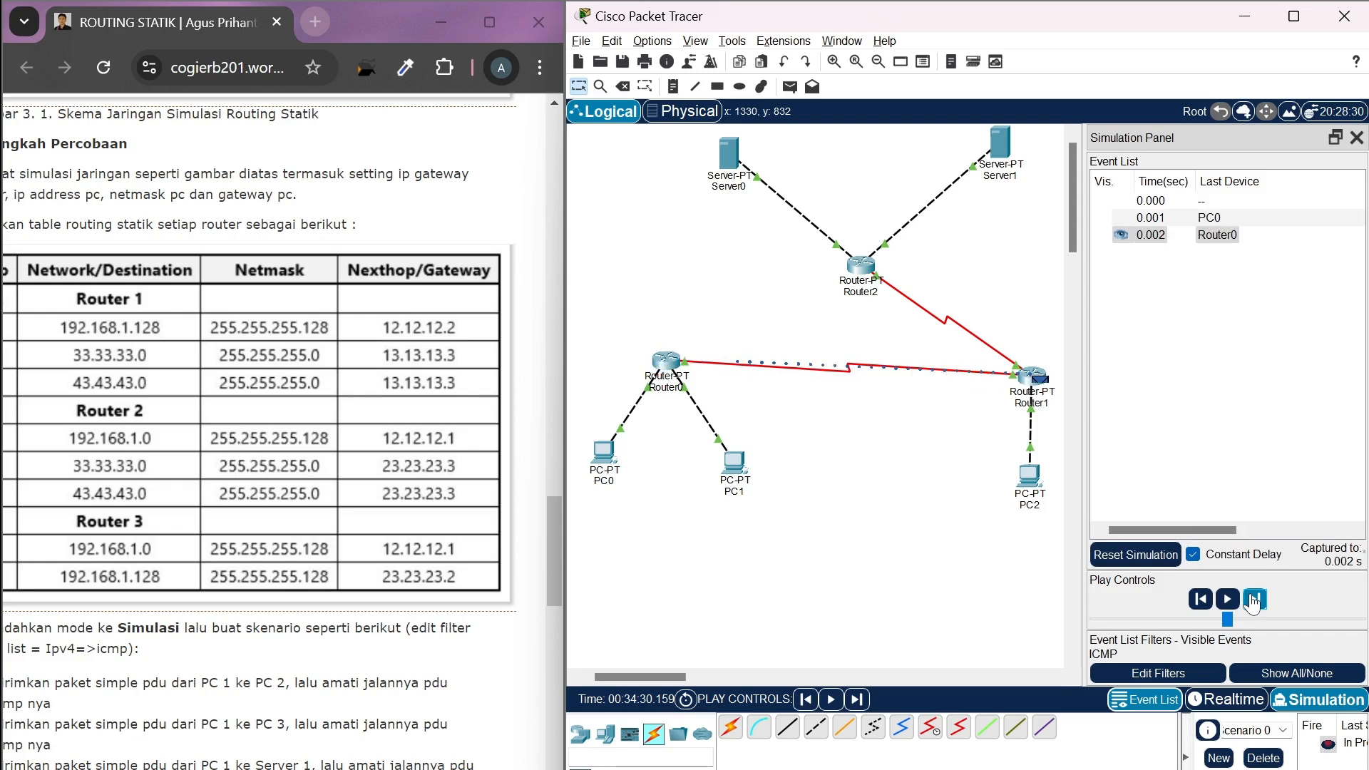
{"action": "left_click", "coordinate": [1253, 603]}
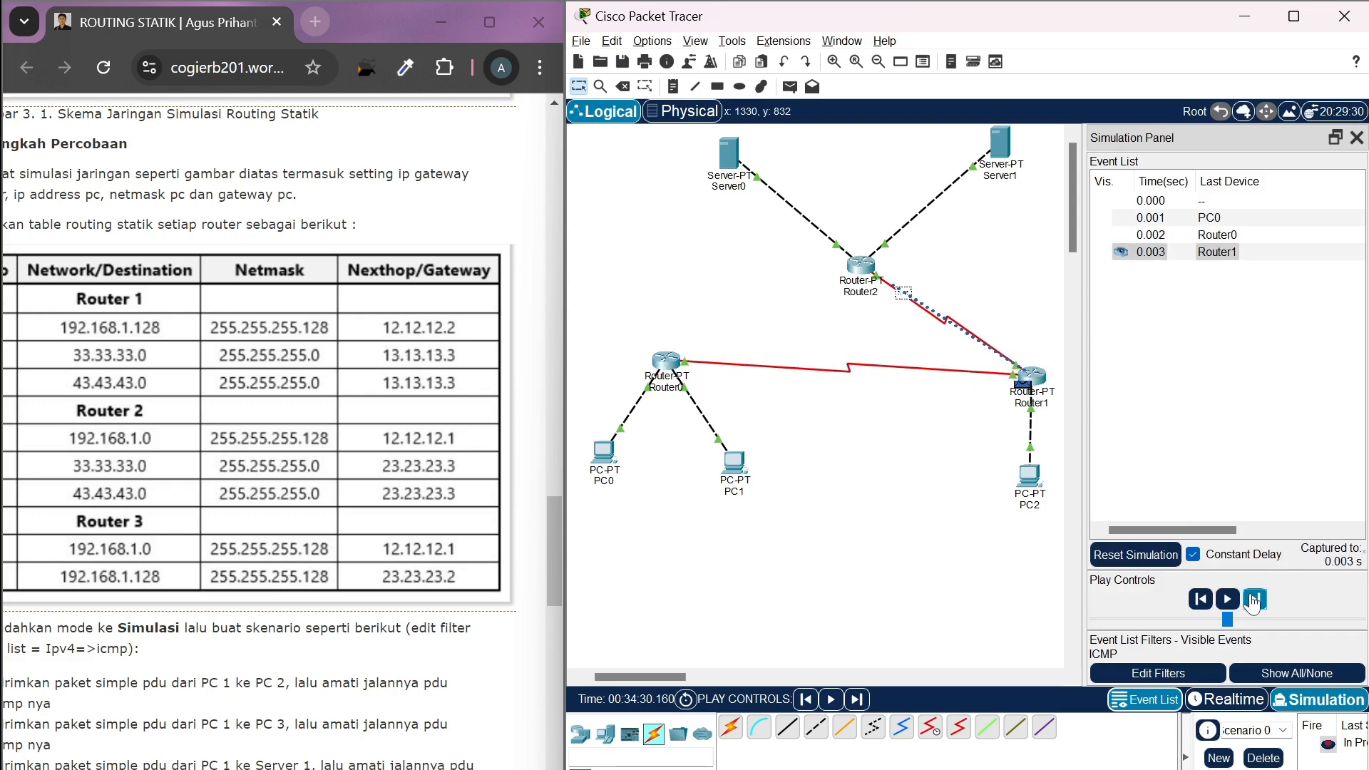
{"action": "left_click", "coordinate": [1253, 603]}
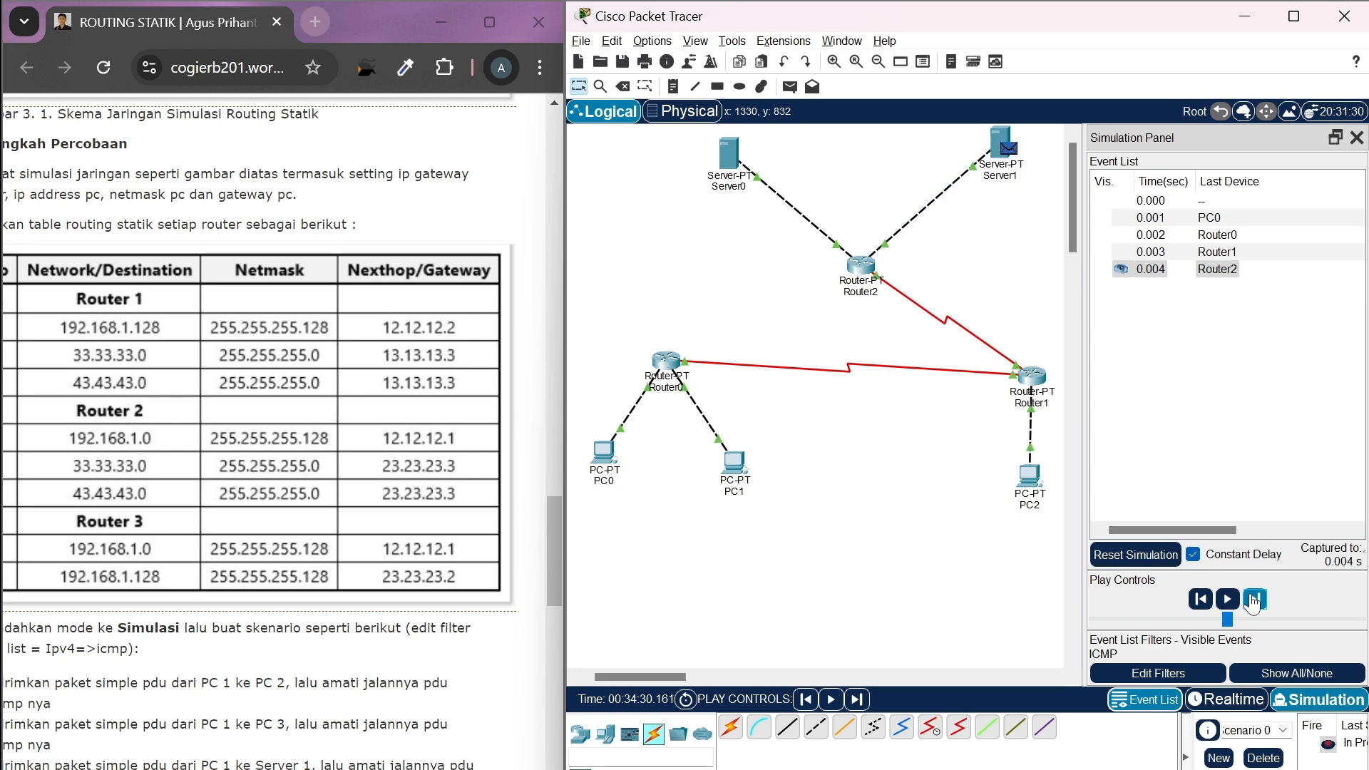
Advance the simulation event by event to follow the ICMP reply from Server1 through Router2, Router1 and Router0 back to PC0
{"action": "left_click", "coordinate": [1254, 604]}
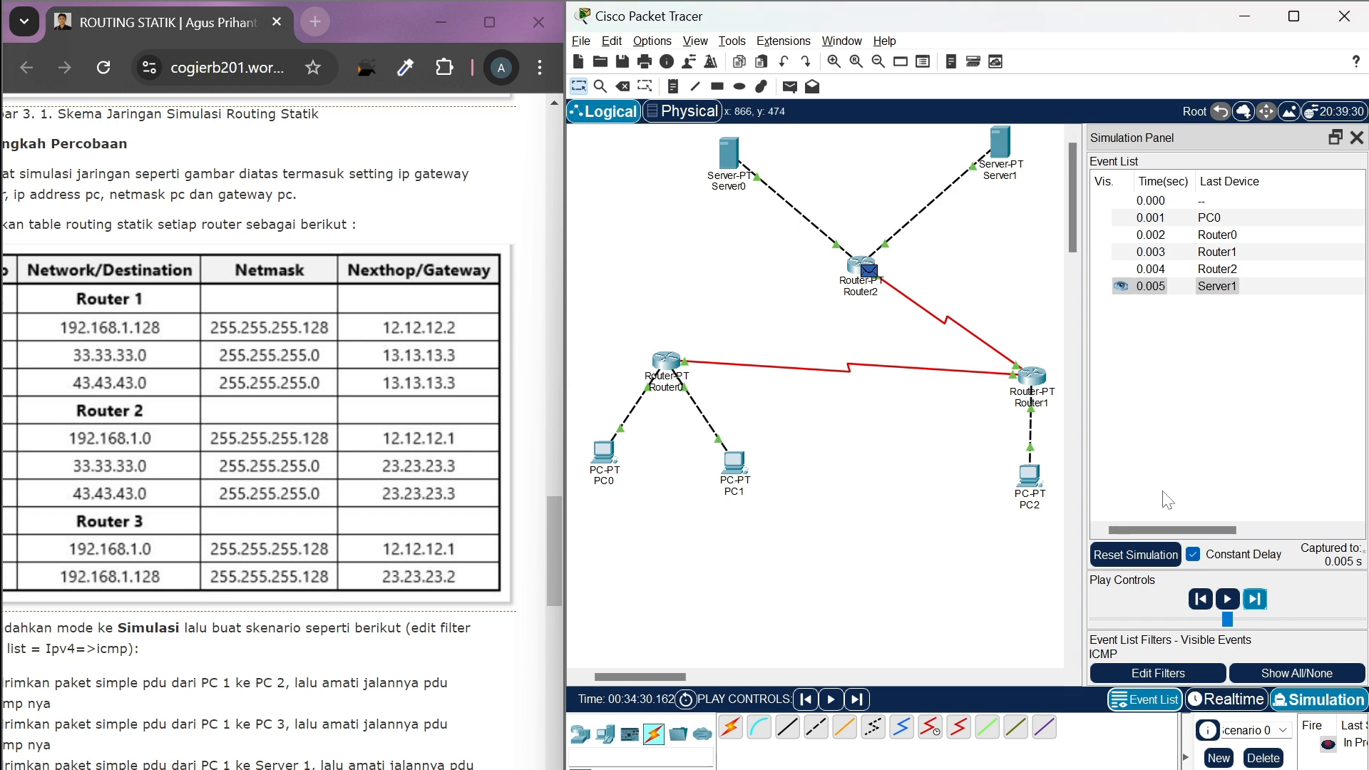
{"action": "left_click", "coordinate": [1258, 604]}
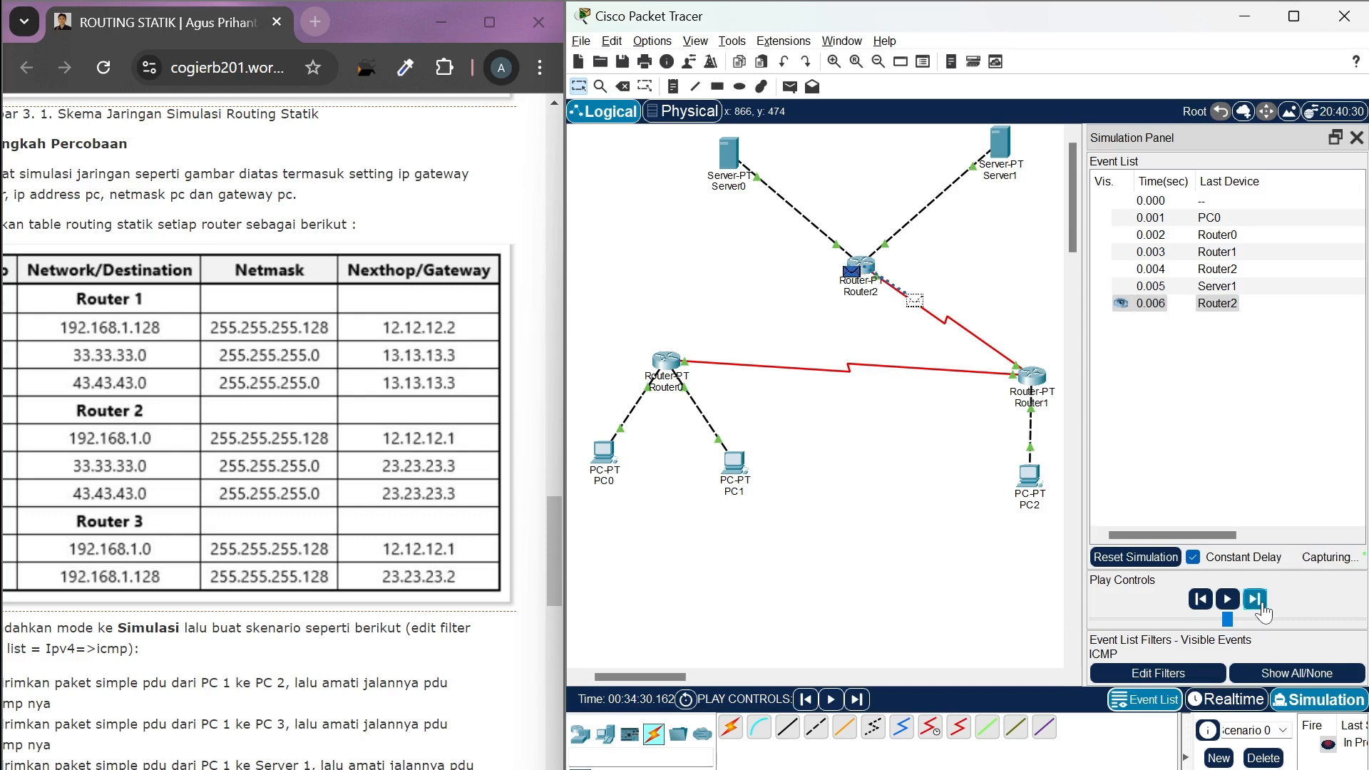
{"action": "left_click", "coordinate": [1258, 604]}
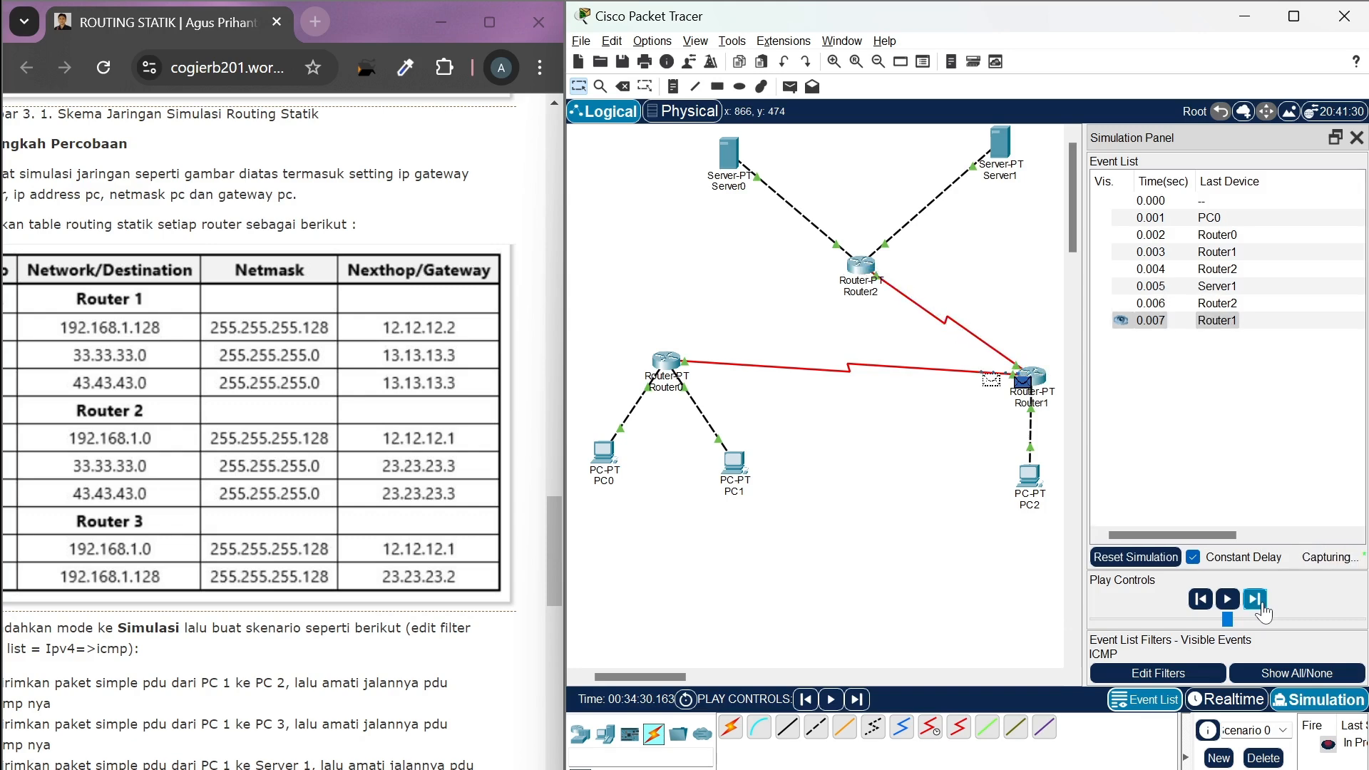
{"action": "left_click", "coordinate": [1261, 606]}
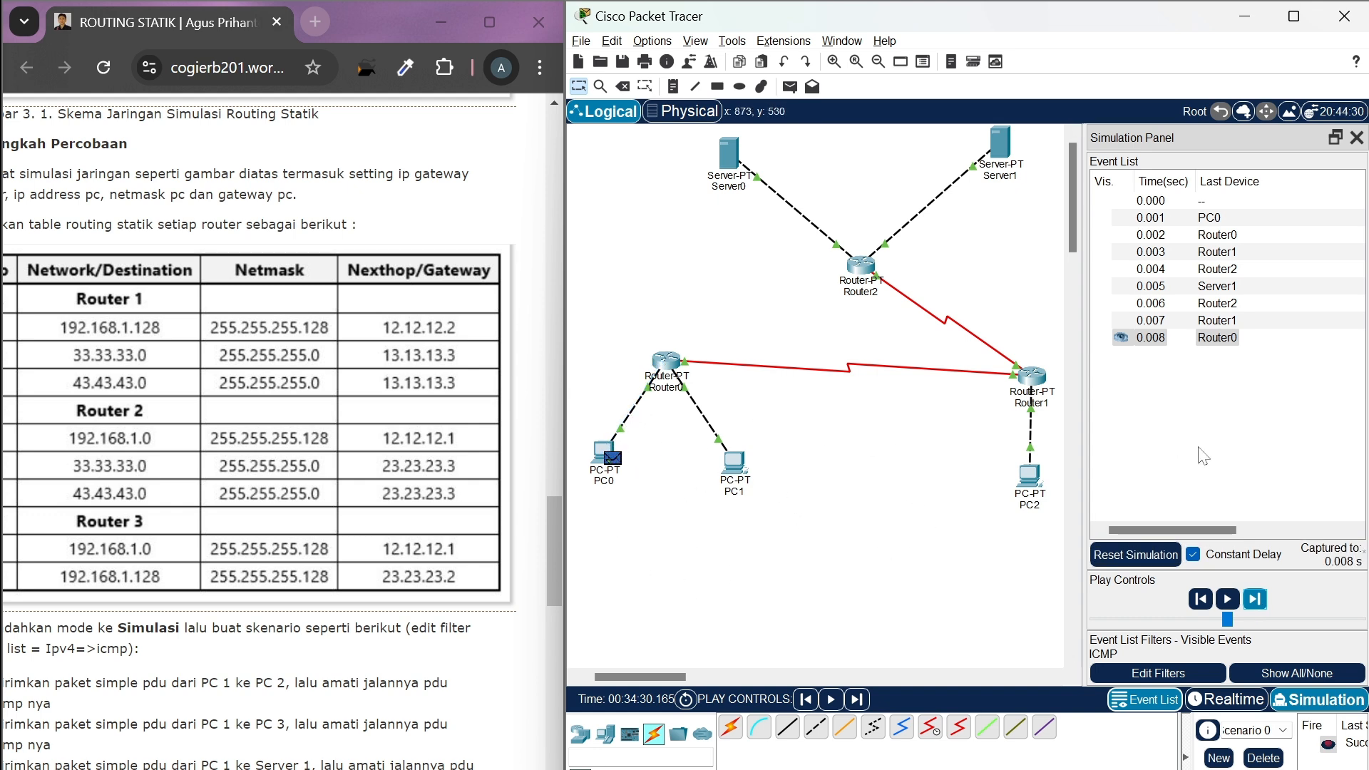
Return to Realtime mode and delete the PDU scenario that tested PC0 to Server1
{"action": "left_click", "coordinate": [1214, 703]}
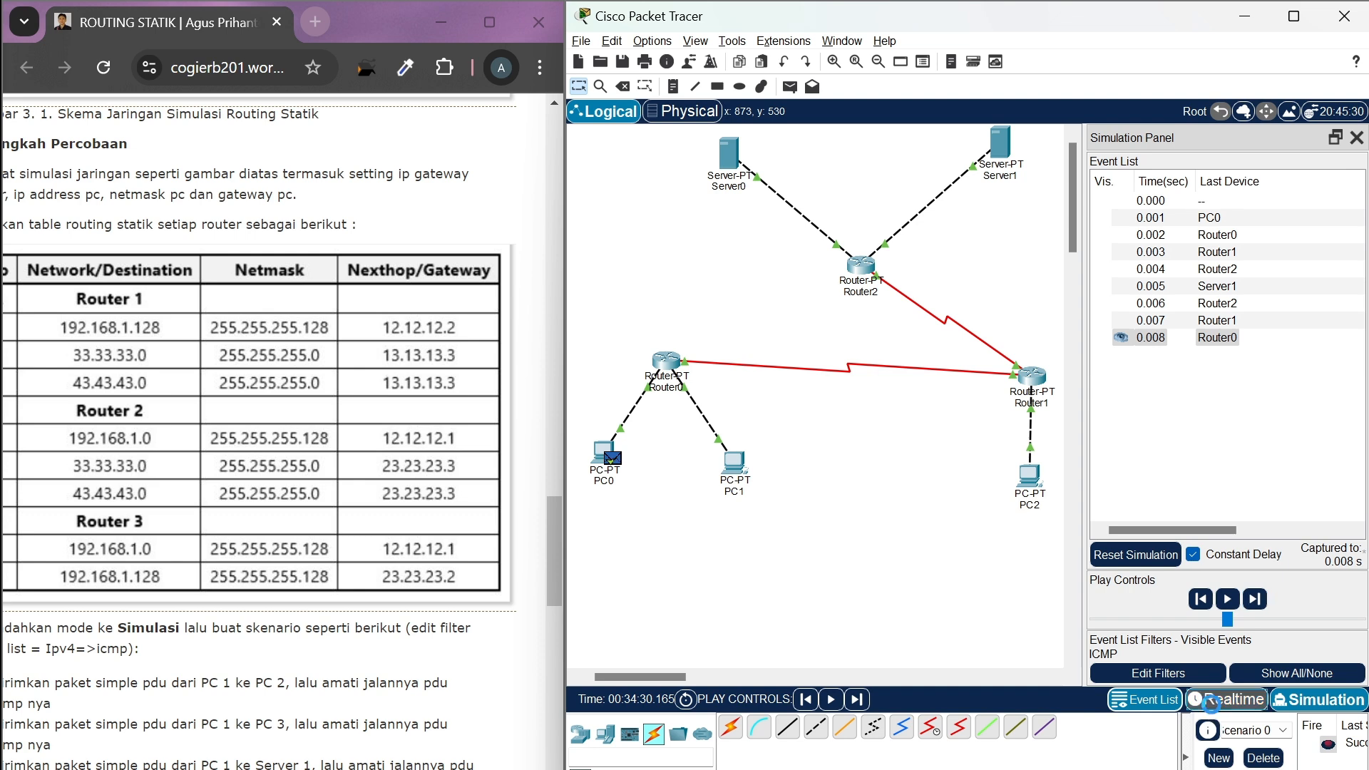
{"action": "left_click", "coordinate": [1266, 761]}
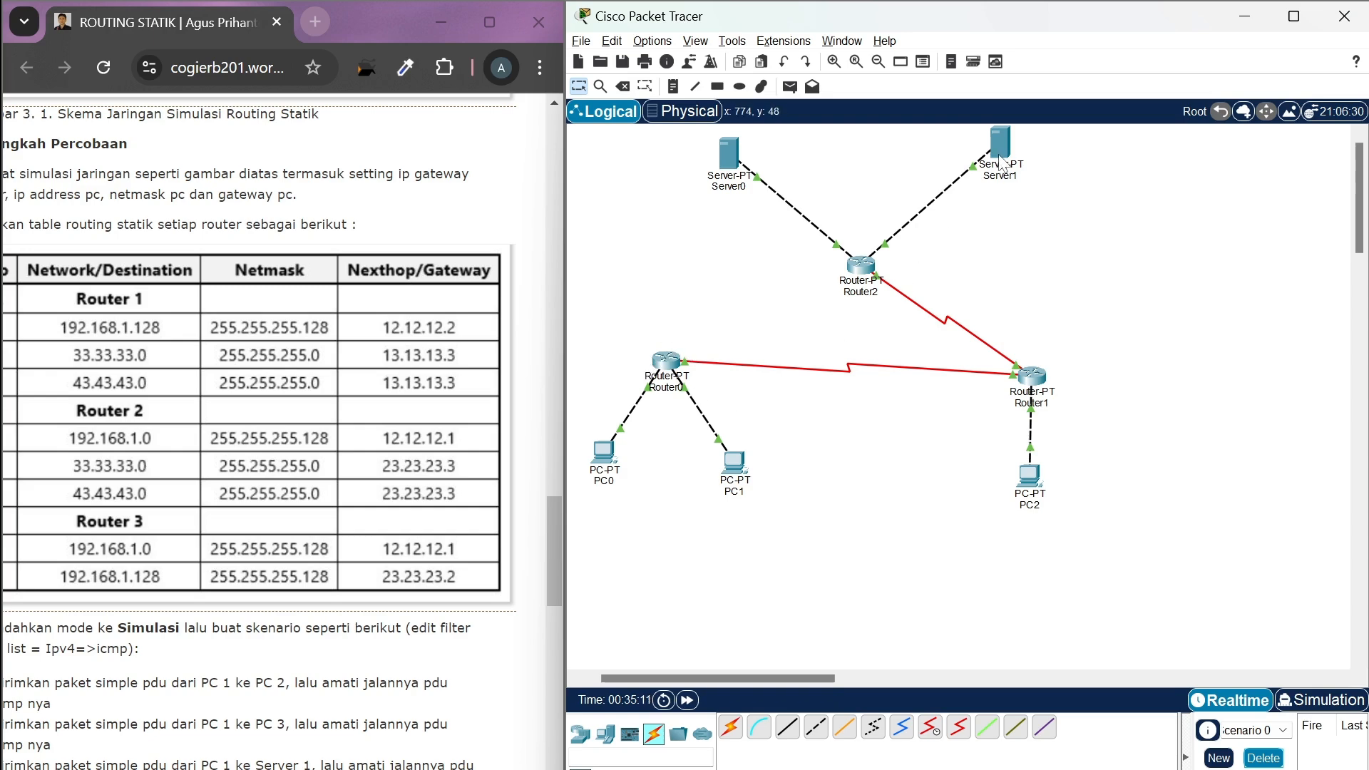
{"action": "mouse_move", "coordinate": [1002, 171]}
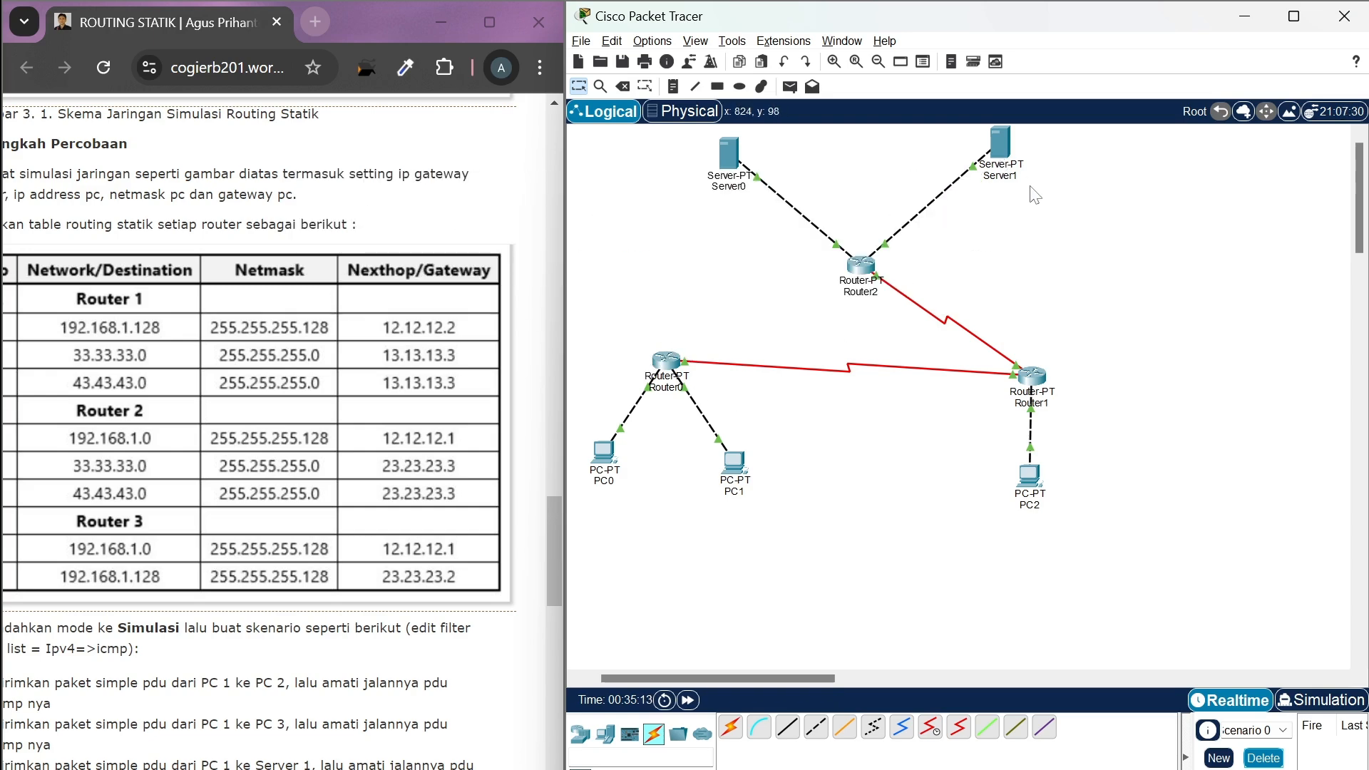